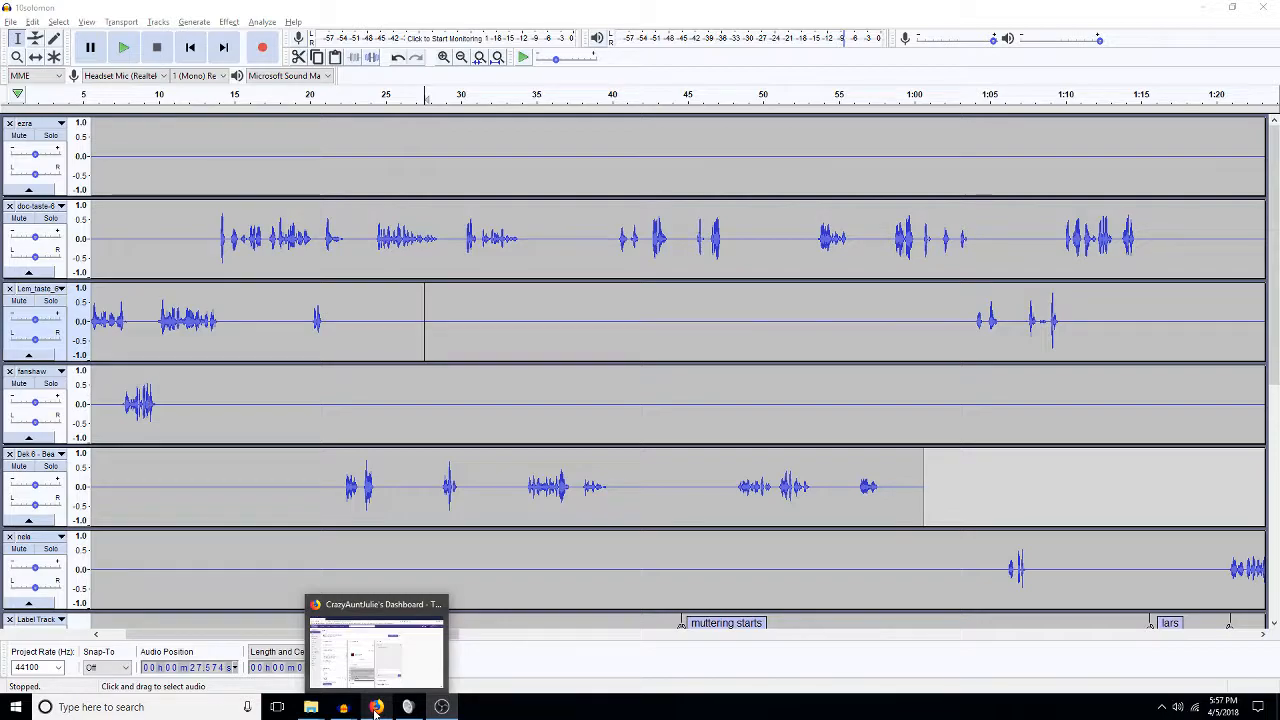
Pop the Twitch dashboard chat into its own window, move it aside, and return to Audacity.
left_click(375, 708)
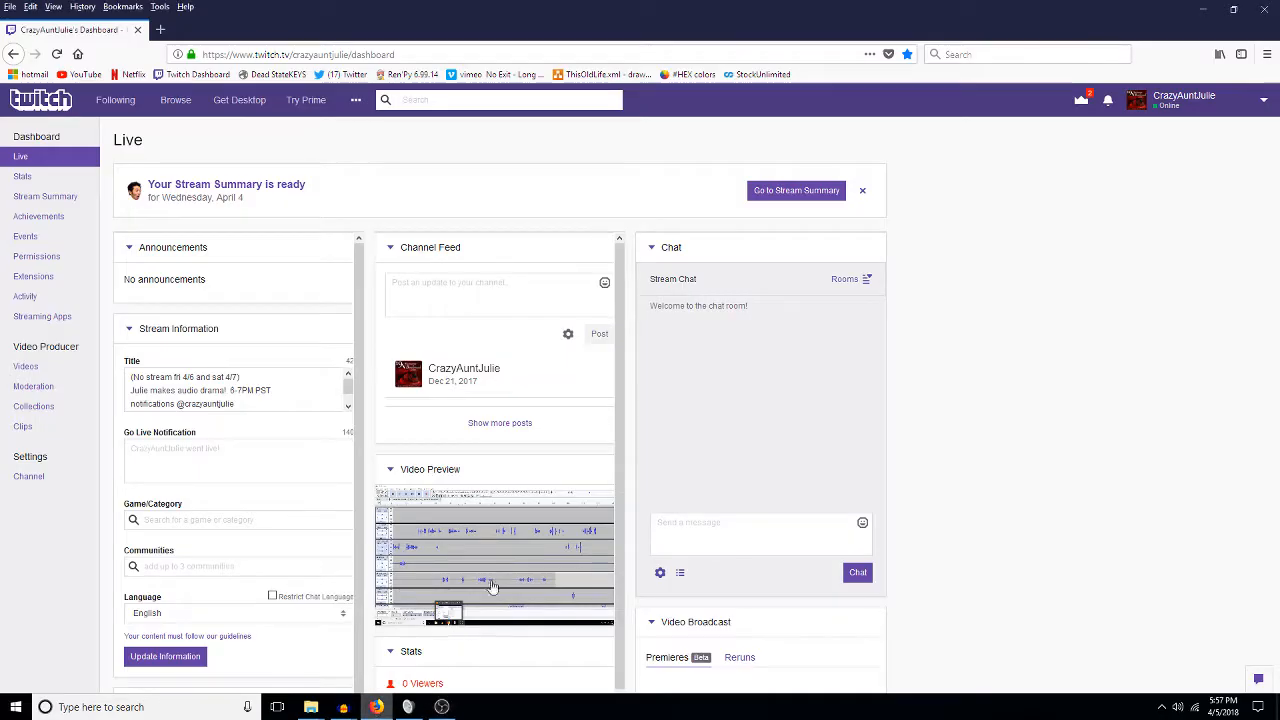
left_click(660, 573)
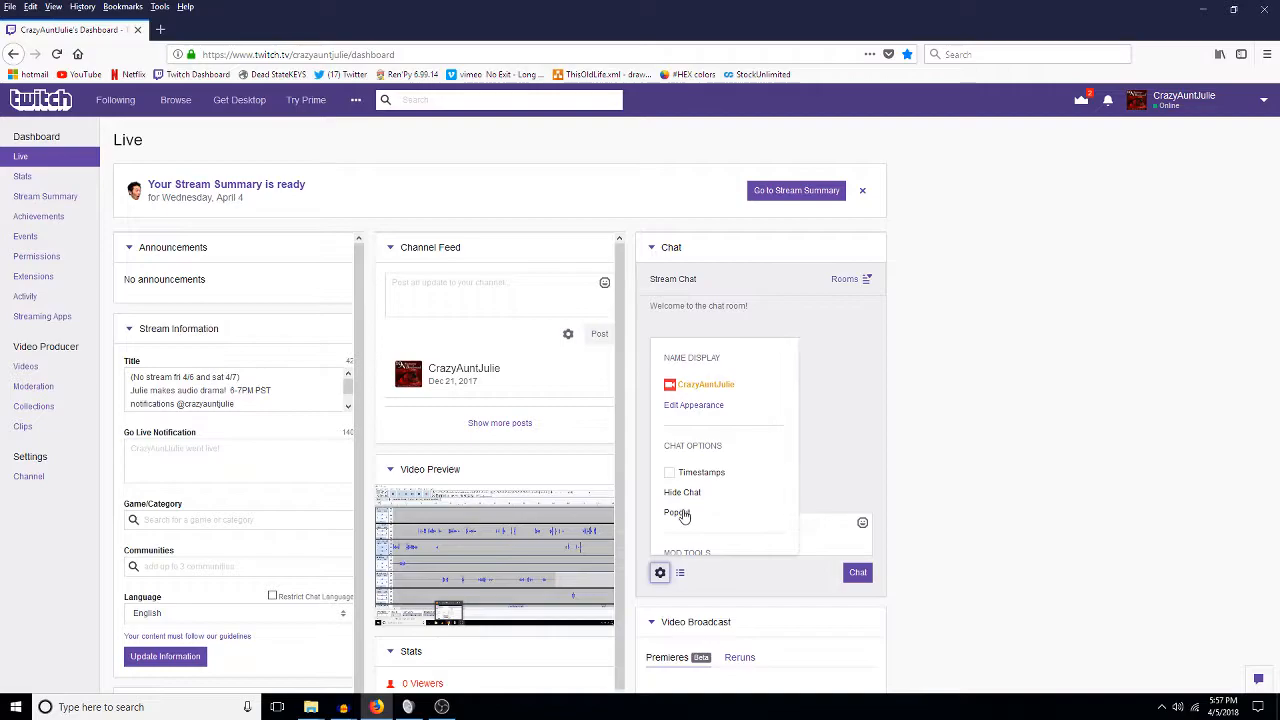
left_click(685, 513)
left_click_drag(127, 55, 0, 140)
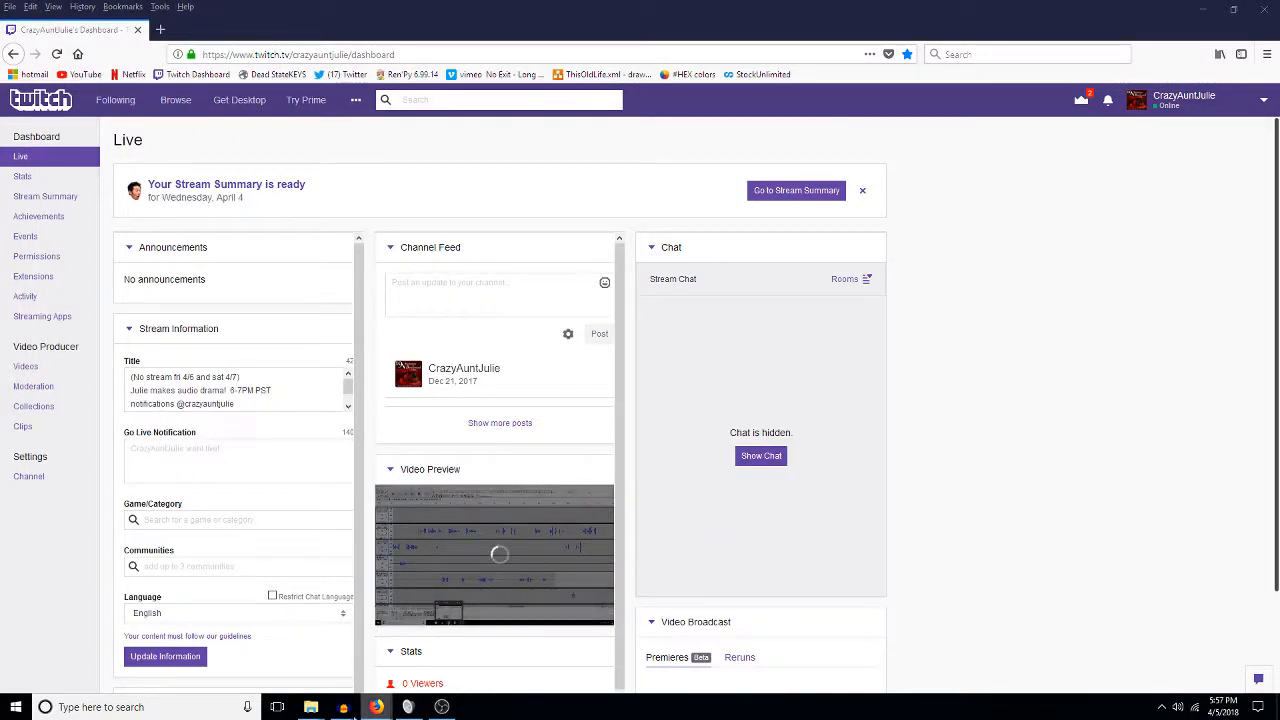
mouse_move(346, 708)
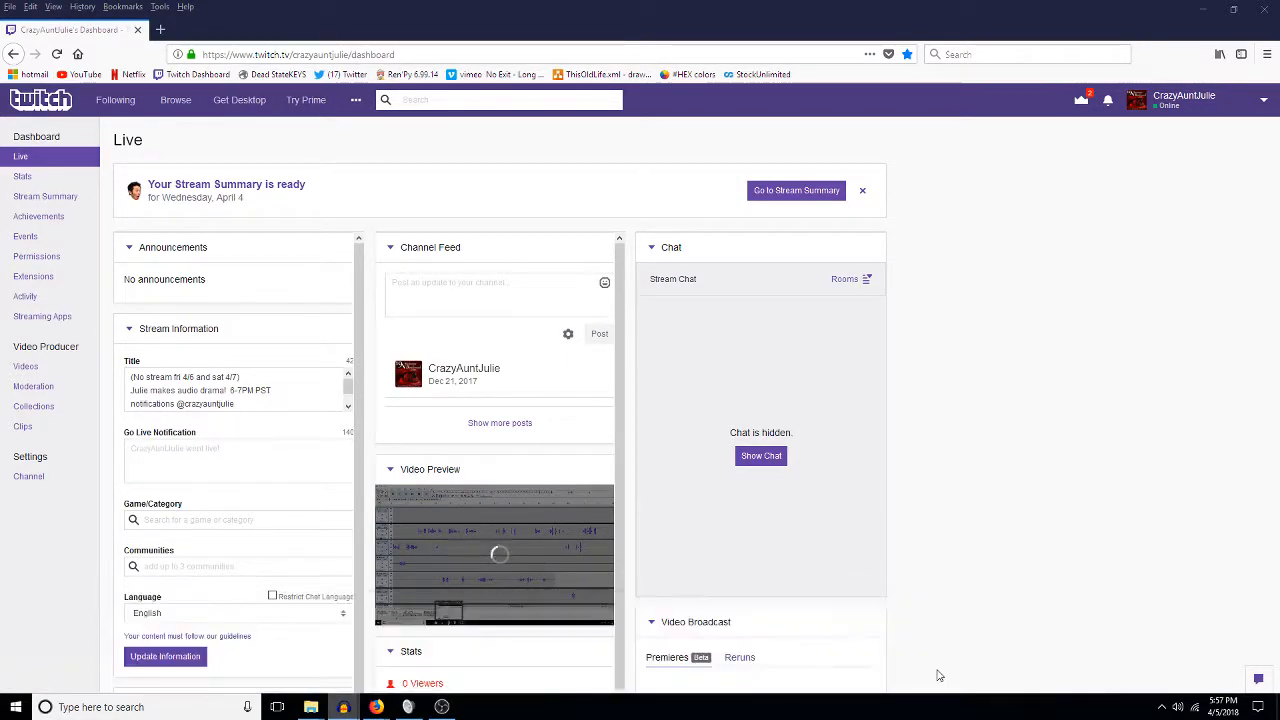
key("alt+Tab")
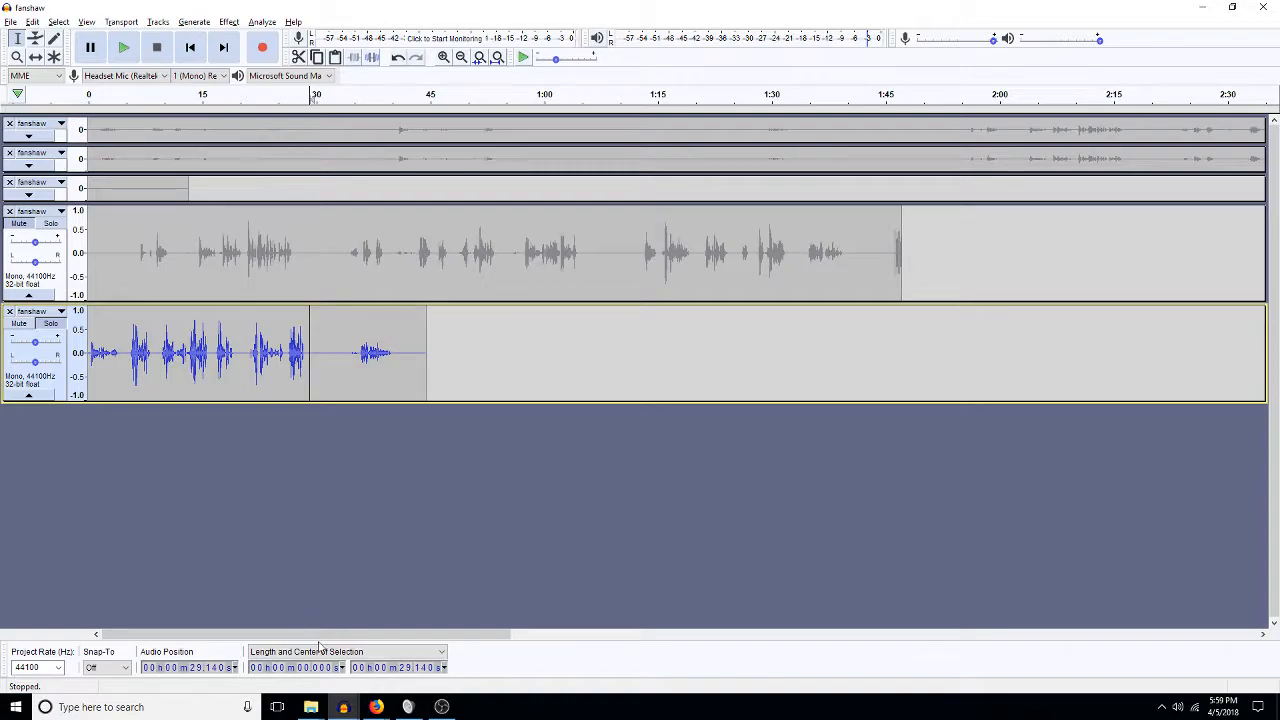
Show the taskbar previews of all open Audacity projects.
left_click(351, 714)
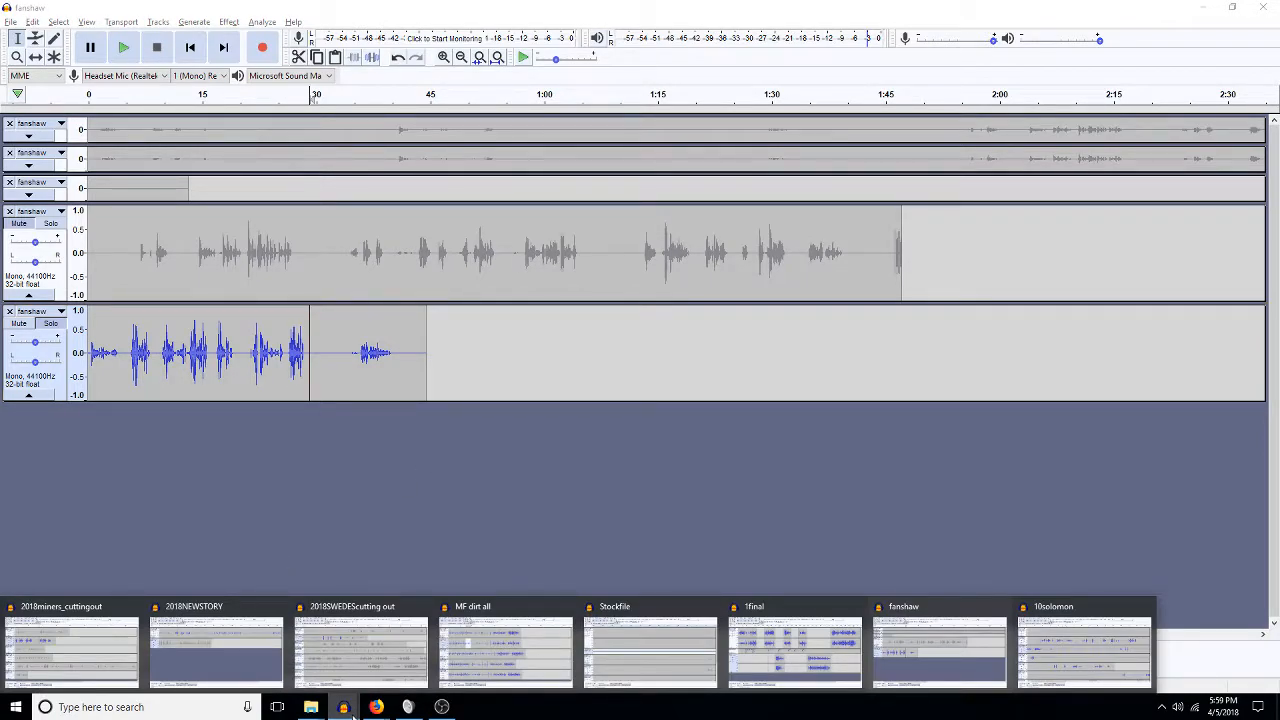
Bring the 2018SWEDEScutting out project forward and place the play point in oly near 30 s.
mouse_move(330, 672)
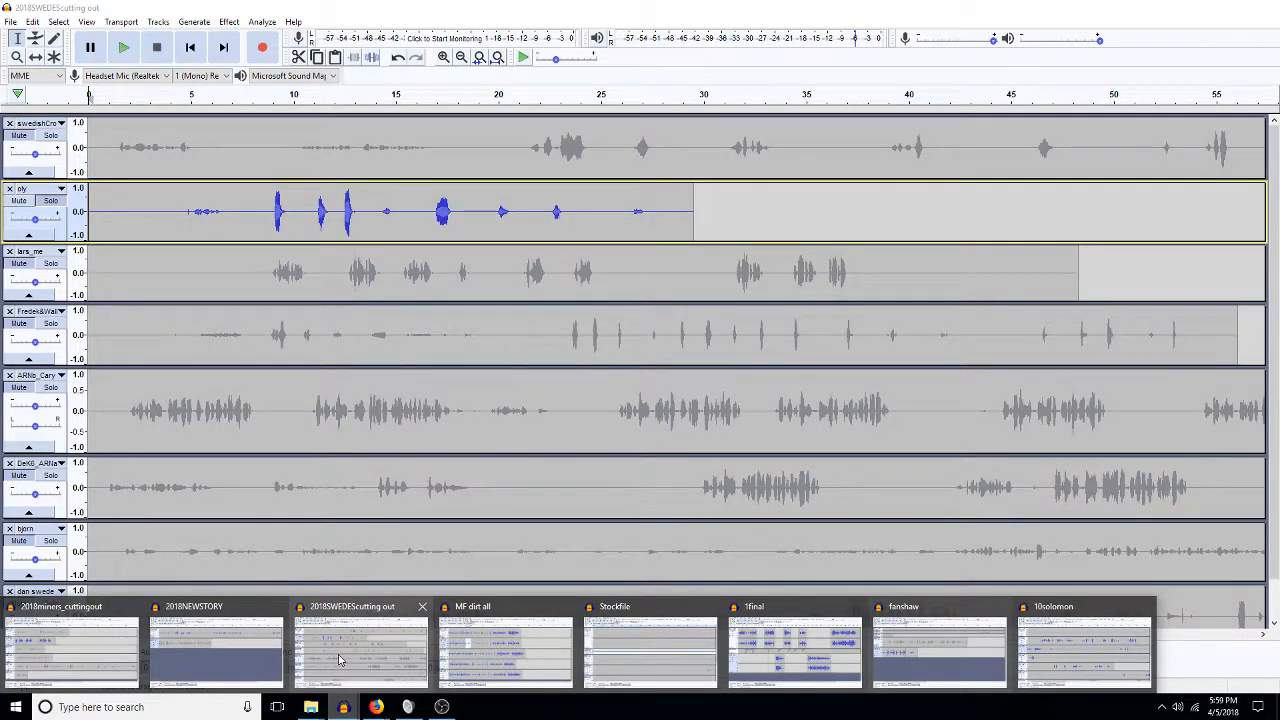
left_click(338, 660)
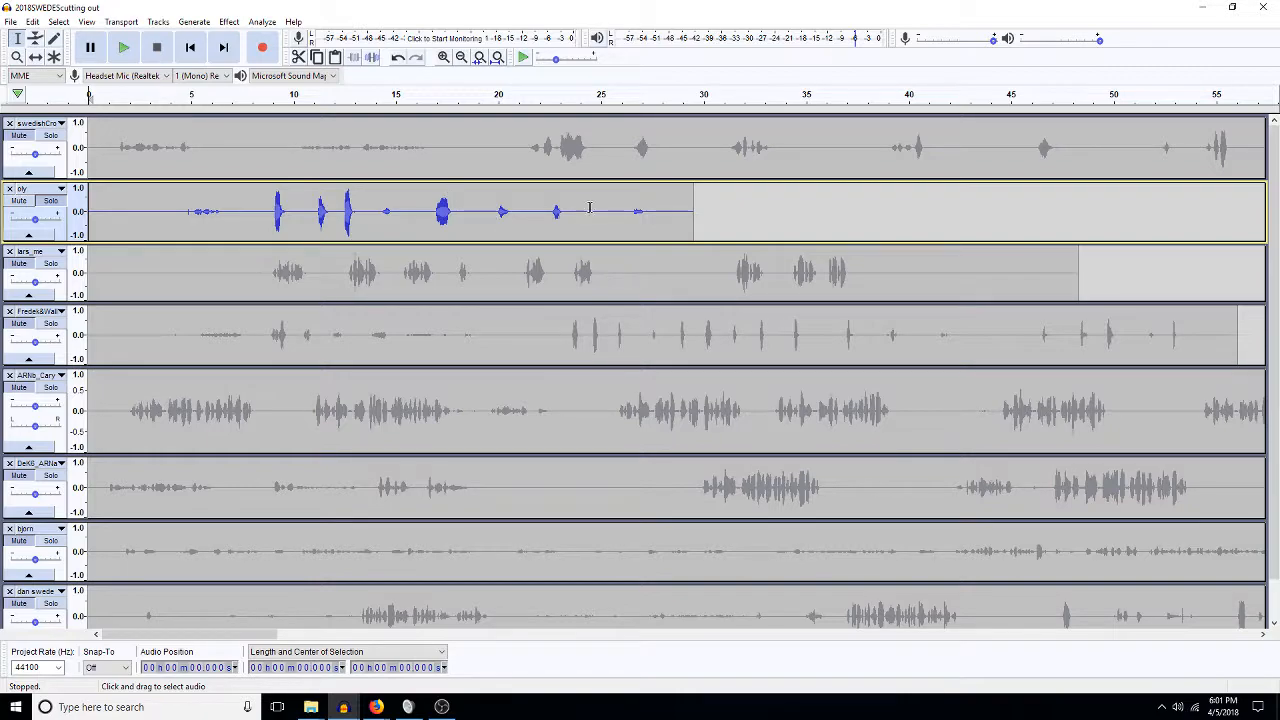
left_click(711, 212)
Zoom out to about six minutes and scroll down through all the voice tracks.
left_click(497, 57)
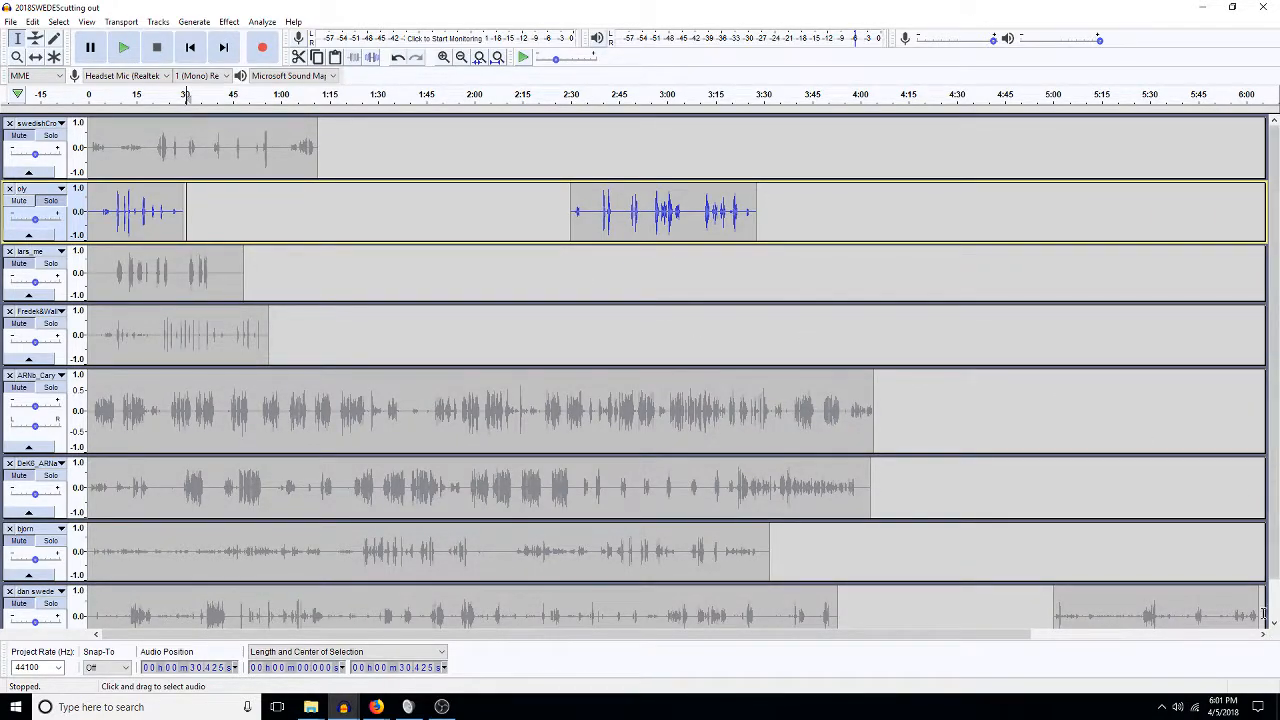
scroll(1125, 560, "down", 1)
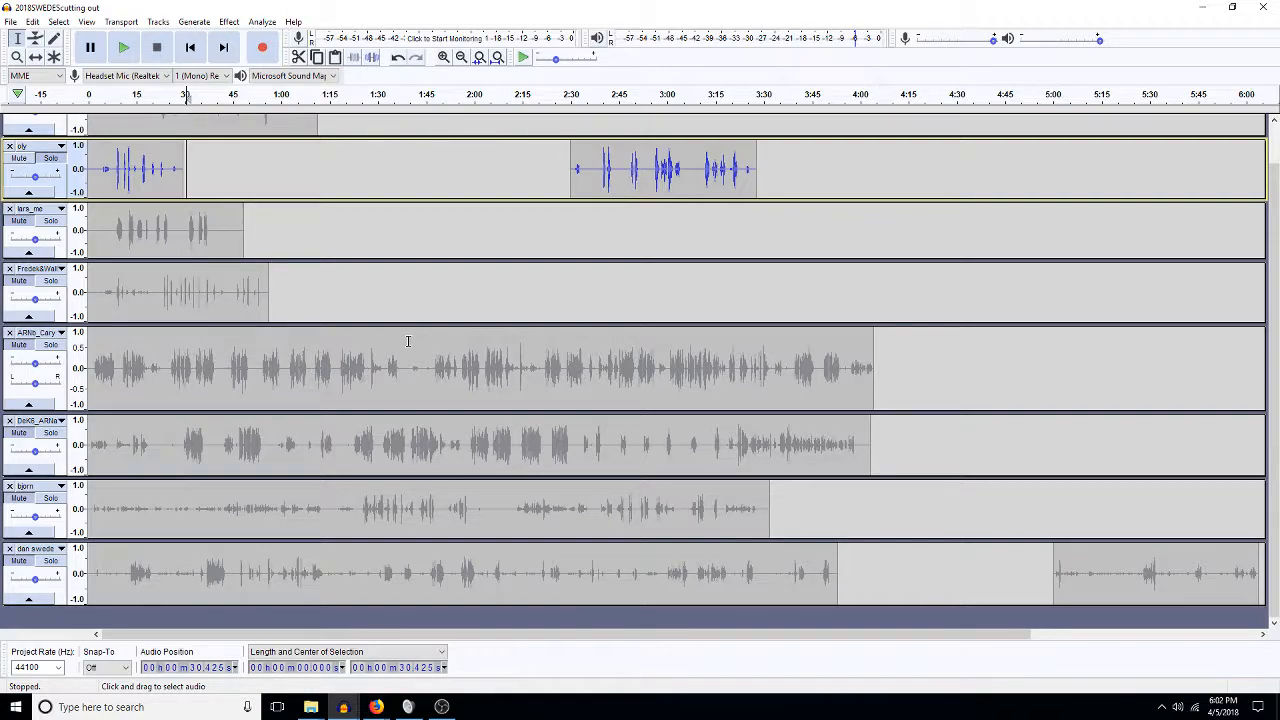
left_click(590, 368)
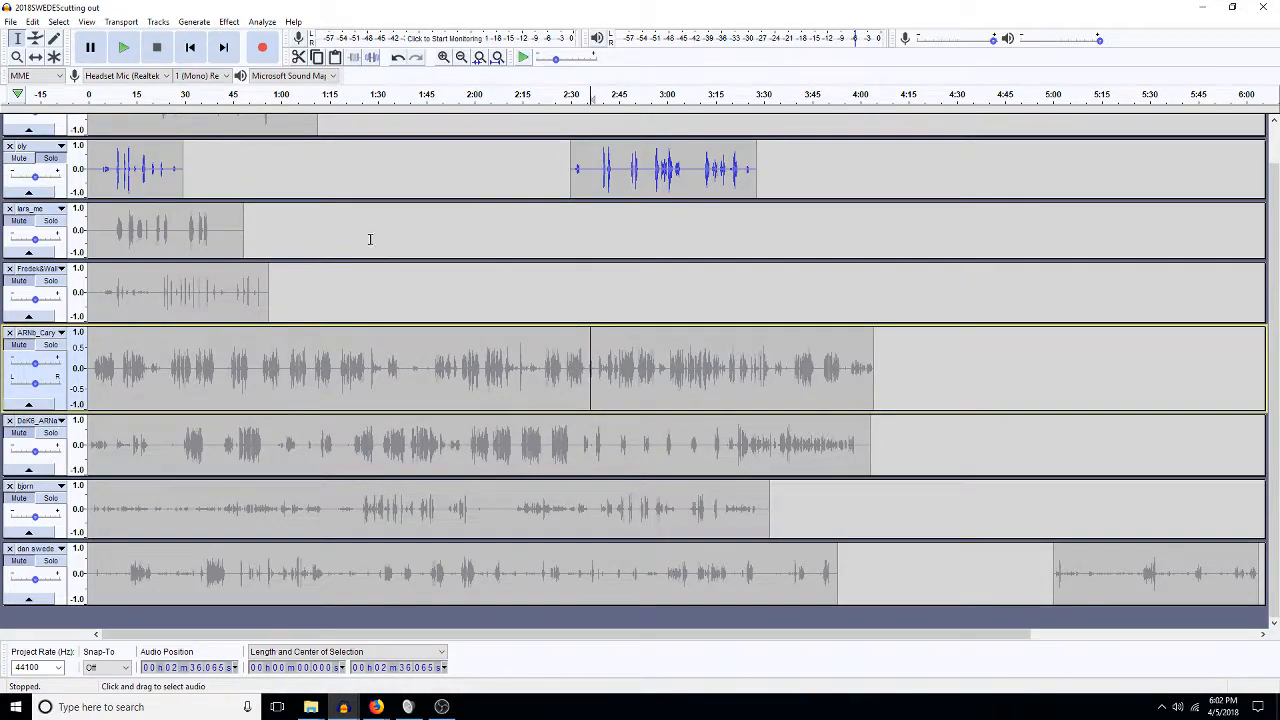
scroll(373, 241, "up", 1)
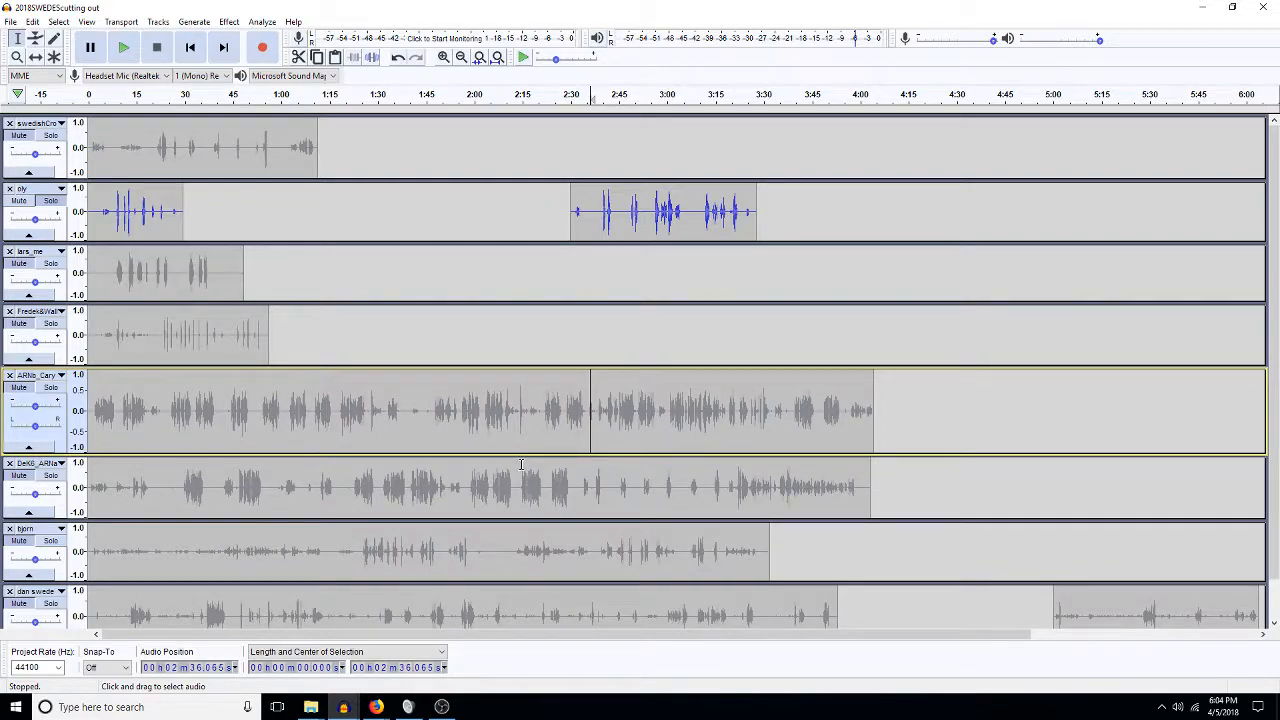
Save the project as a new copy, replacing 'cutting out' at the end of the name with 'edit'.
left_click(10, 21)
left_click(55, 115)
key("Right")
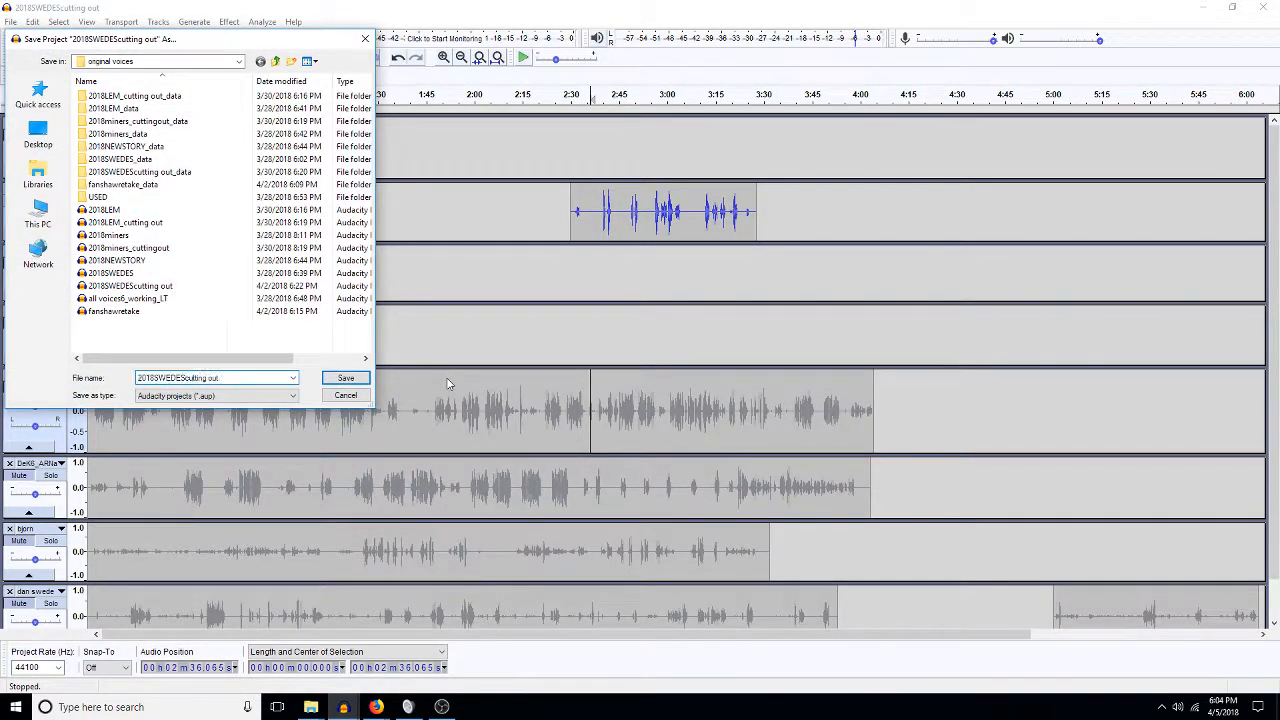
key("Menu")
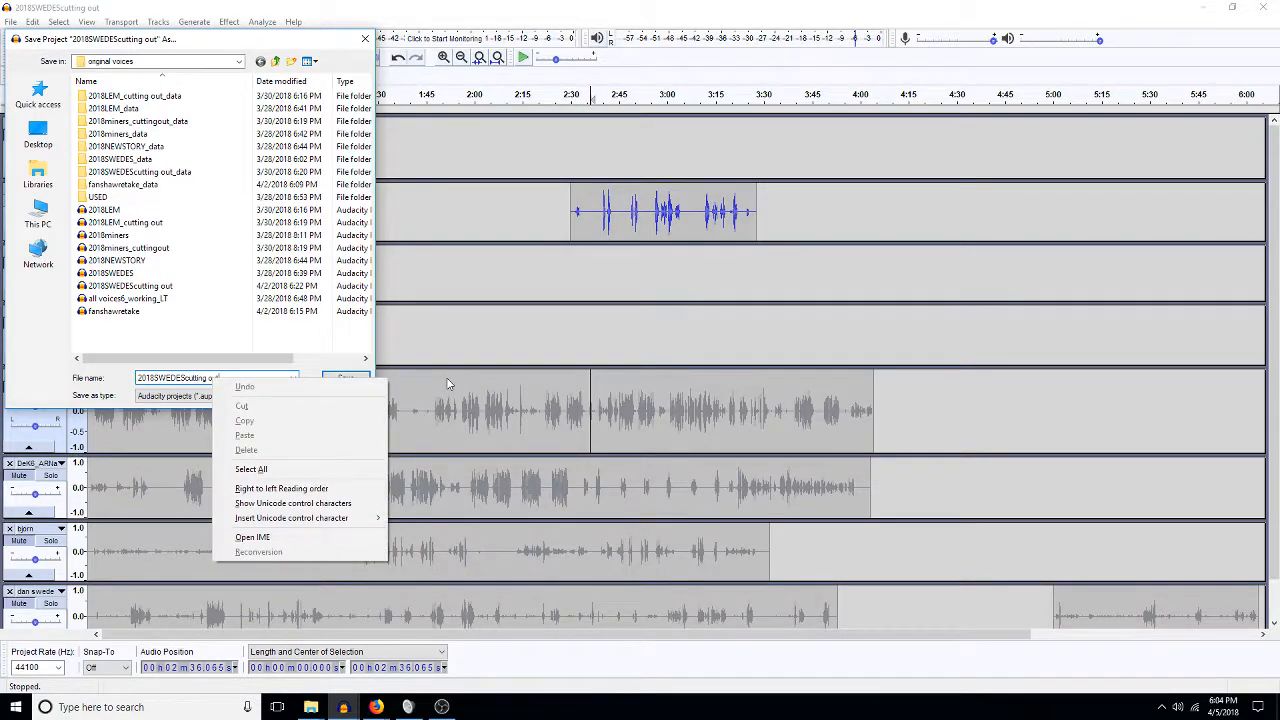
left_click(192, 378)
left_click(240, 376)
key("shift+Left")
key("shift+Left")
key("shift+Left")
key("shift+Left")
key("shift+Left")
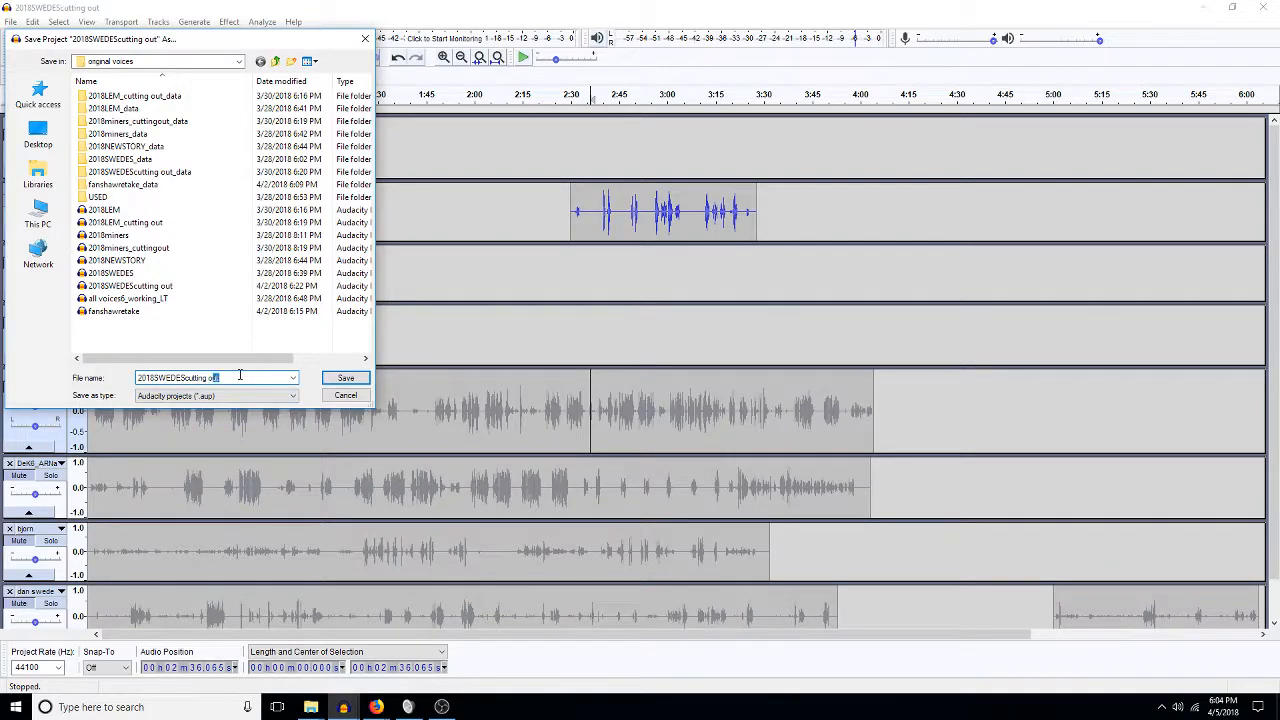
key("shift+Left")
key("shift+Left")
key("shift+Left")
key("shift+Left")
key("shift+Left")
key("shift+Left")
key("BackSpace")
type("edit")
key("Return")
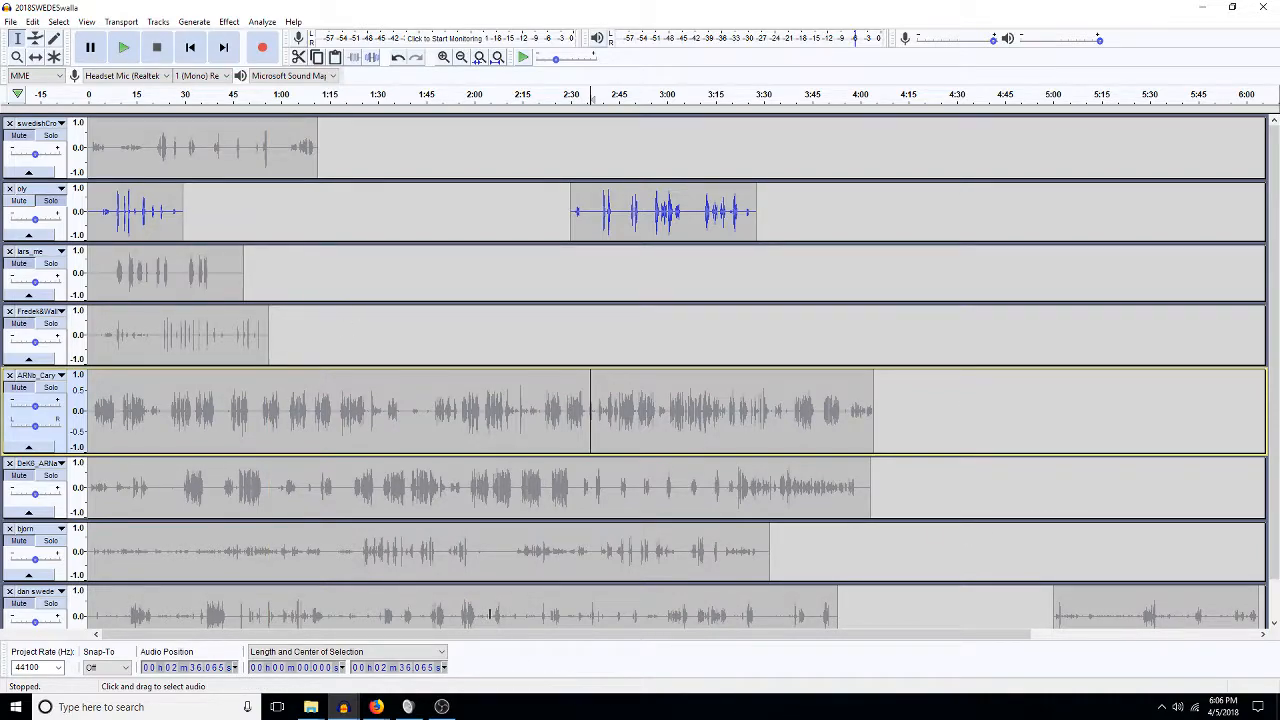
Remove the dan swede track, undoing once before removing it for good.
scroll(530, 365, "down", 1)
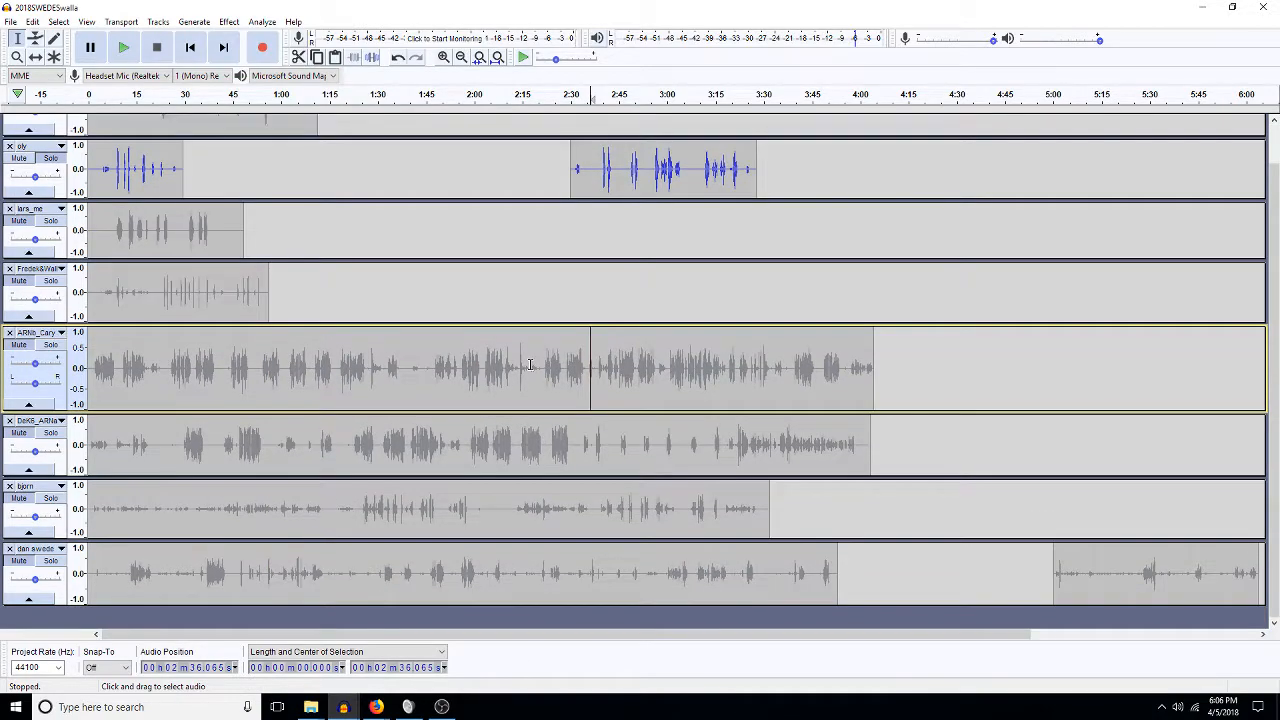
left_click(8, 549)
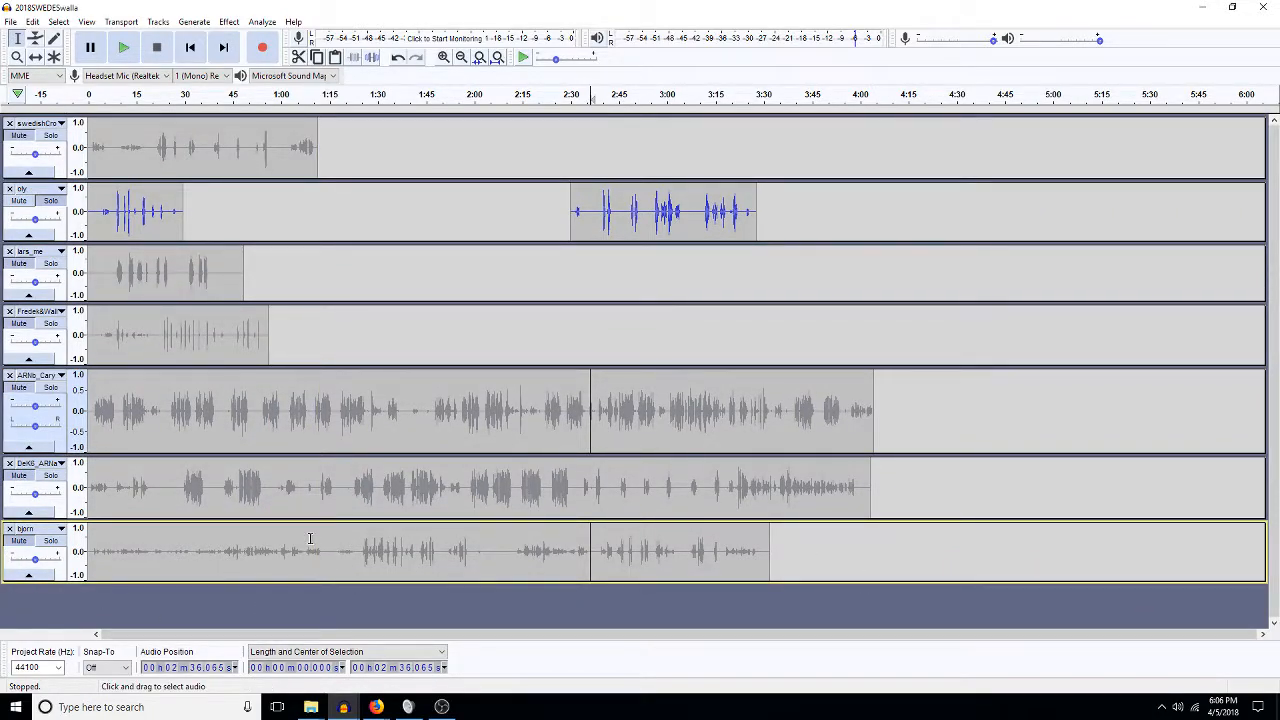
key("ctrl+z")
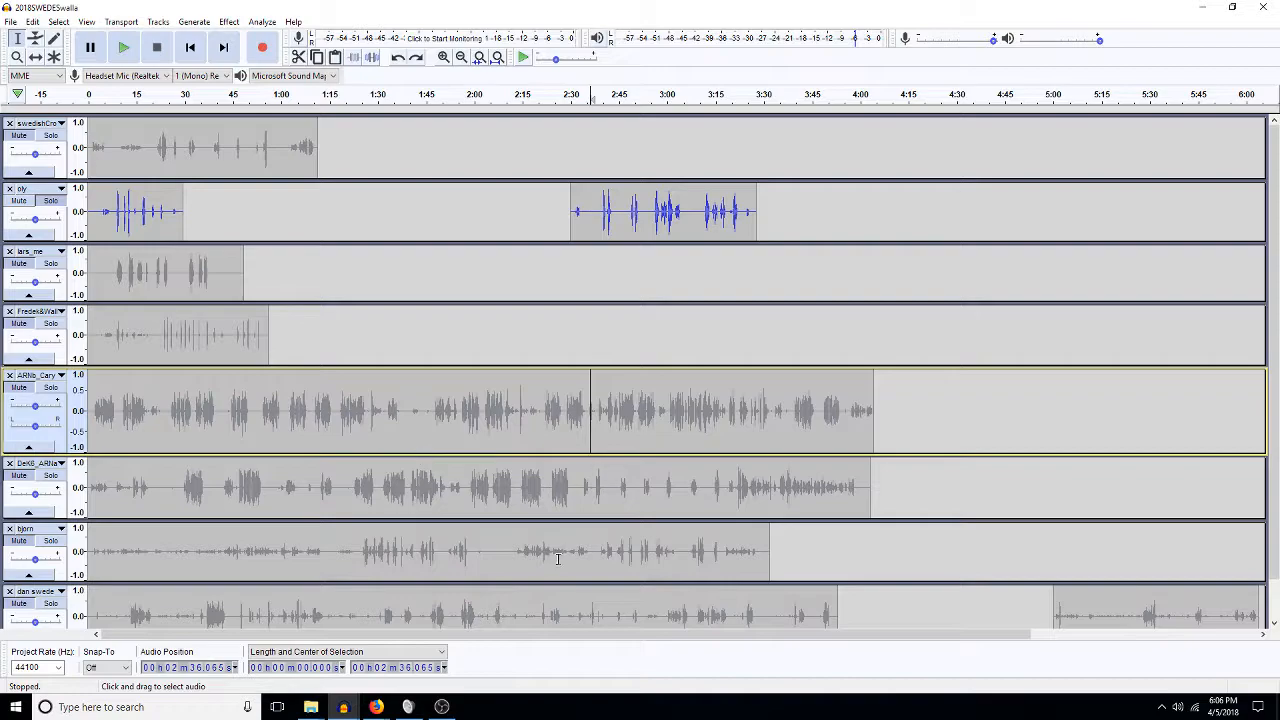
left_click(9, 592)
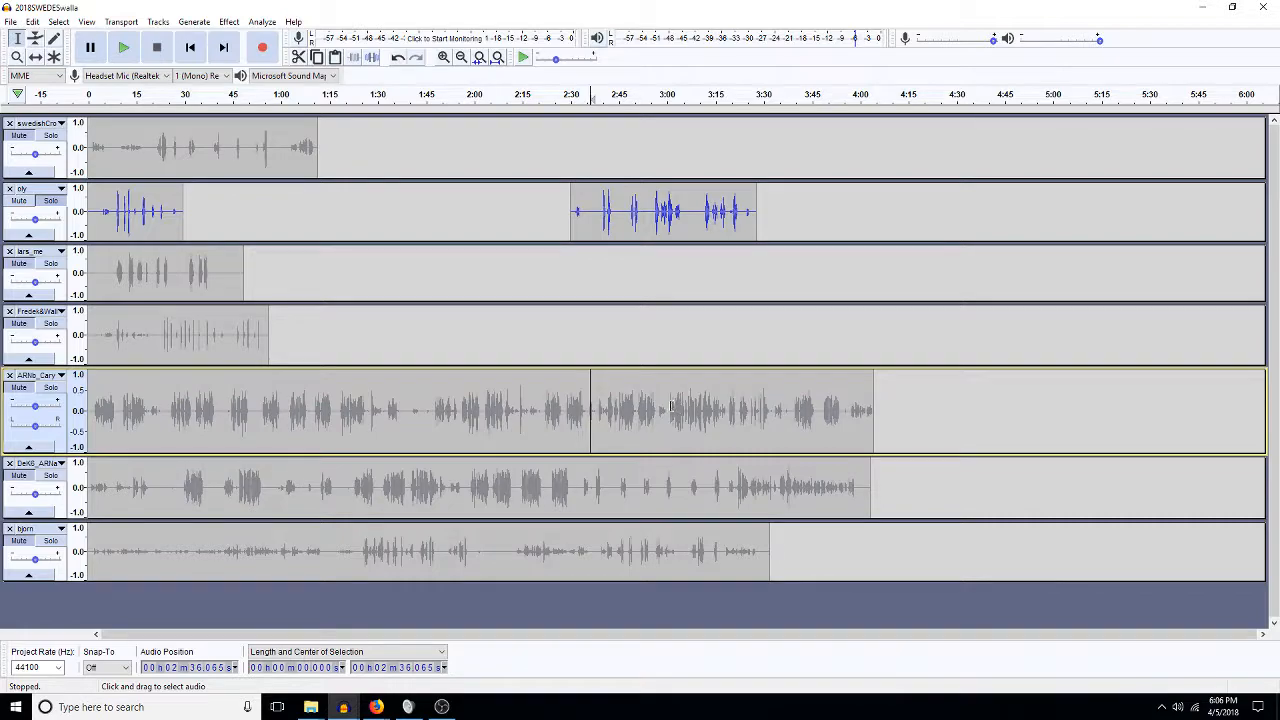
left_click_drag(666, 408, 136, 410)
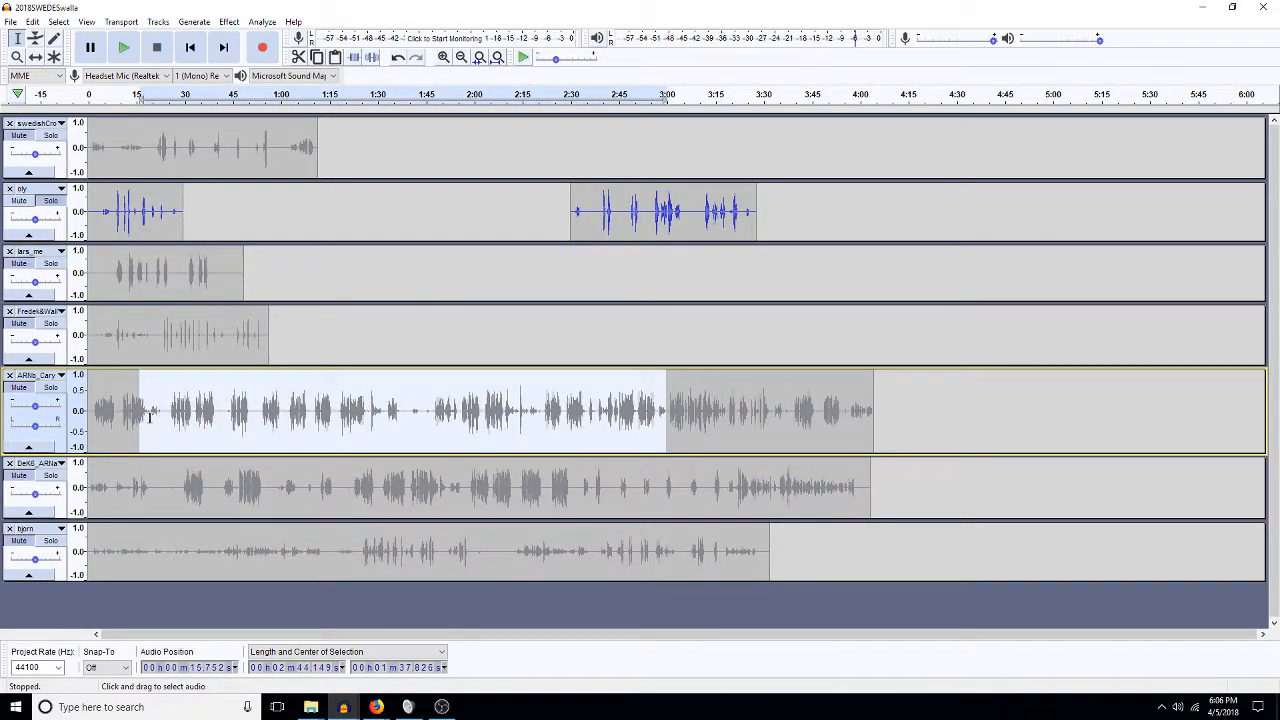
left_click(150, 414)
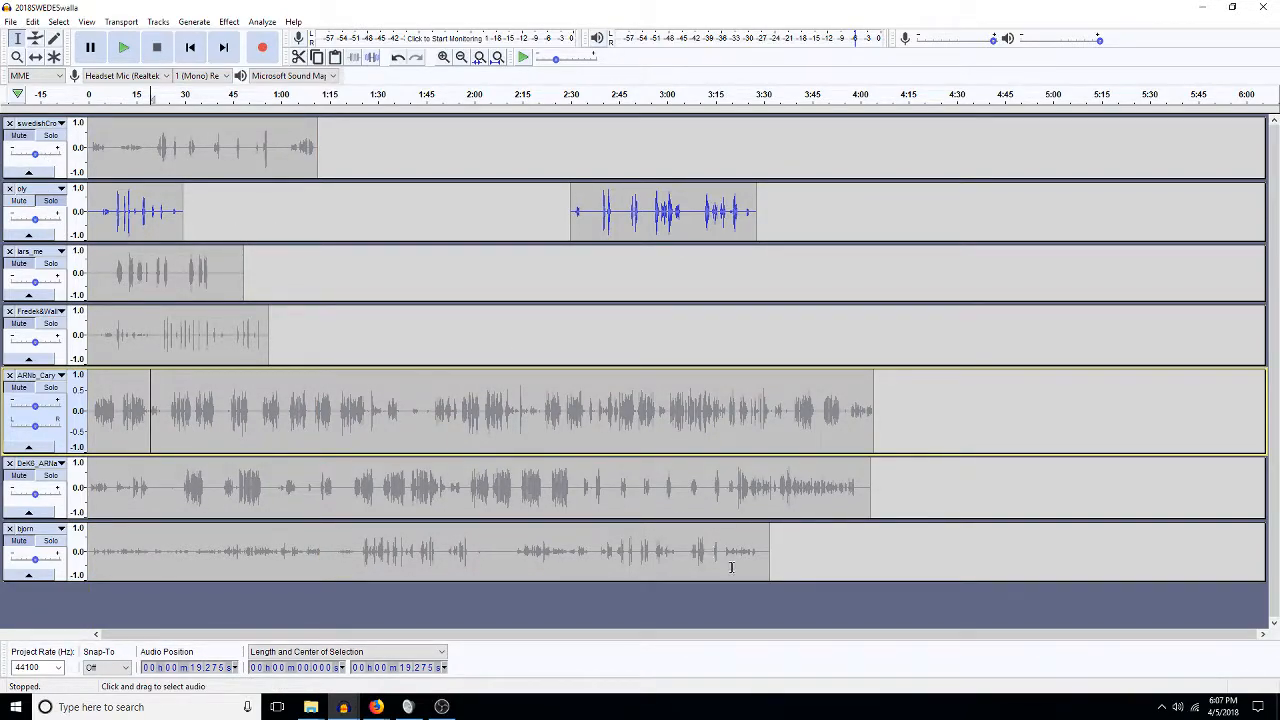
Paste a copy of the whole drama across all seven tracks after the original at 4:20.
left_click_drag(873, 555, 80, 140)
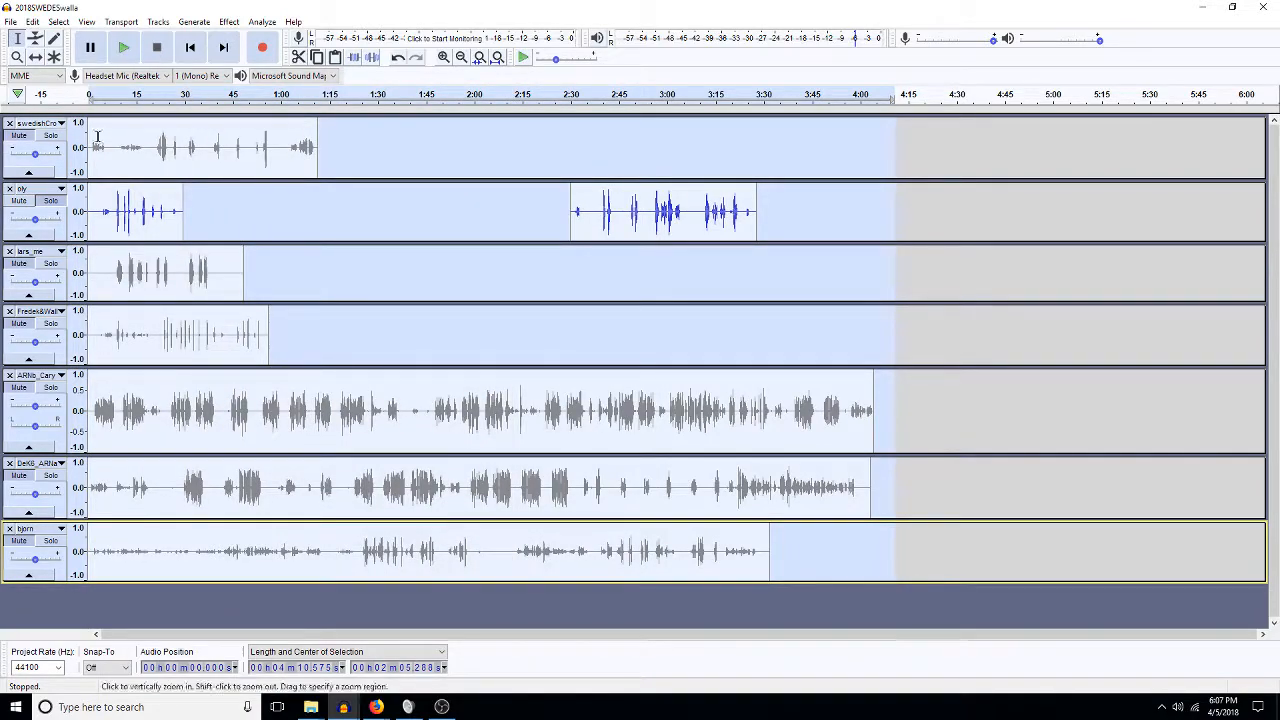
left_click(927, 155)
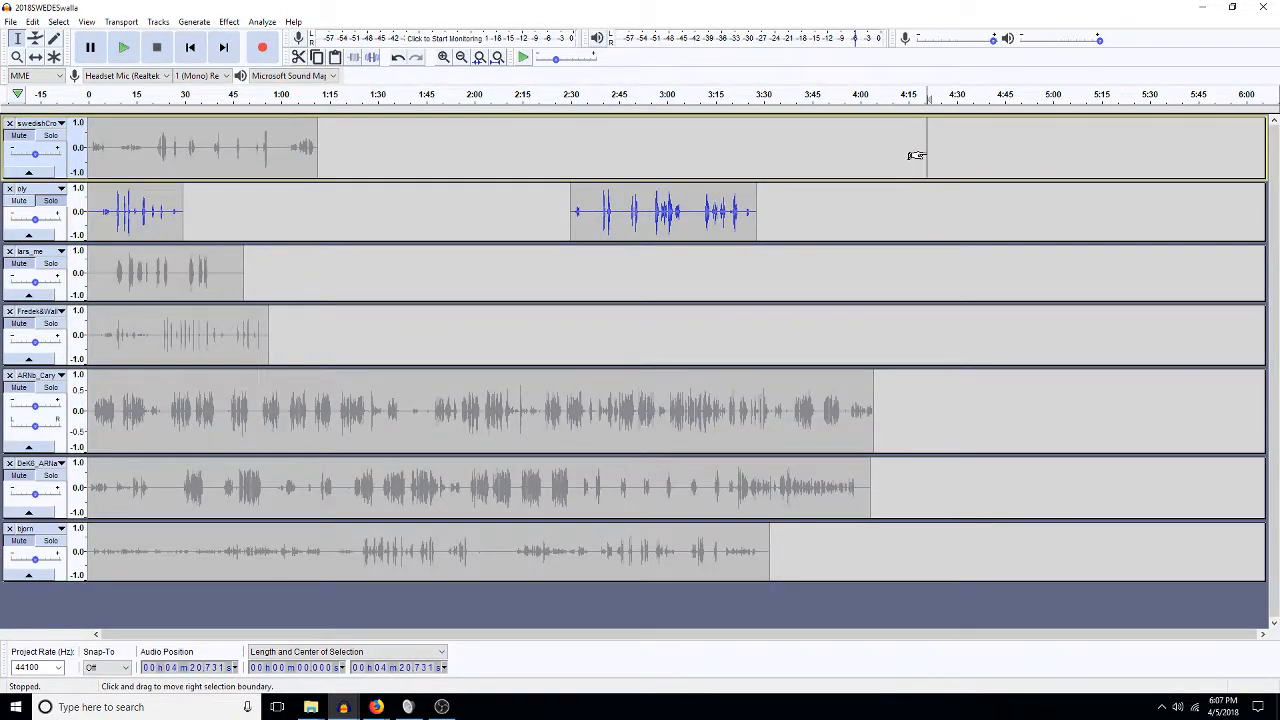
key("shift+Down")
key("shift+Down")
key("shift+Down")
key("shift+Down")
key("shift+Down")
key("shift+Down")
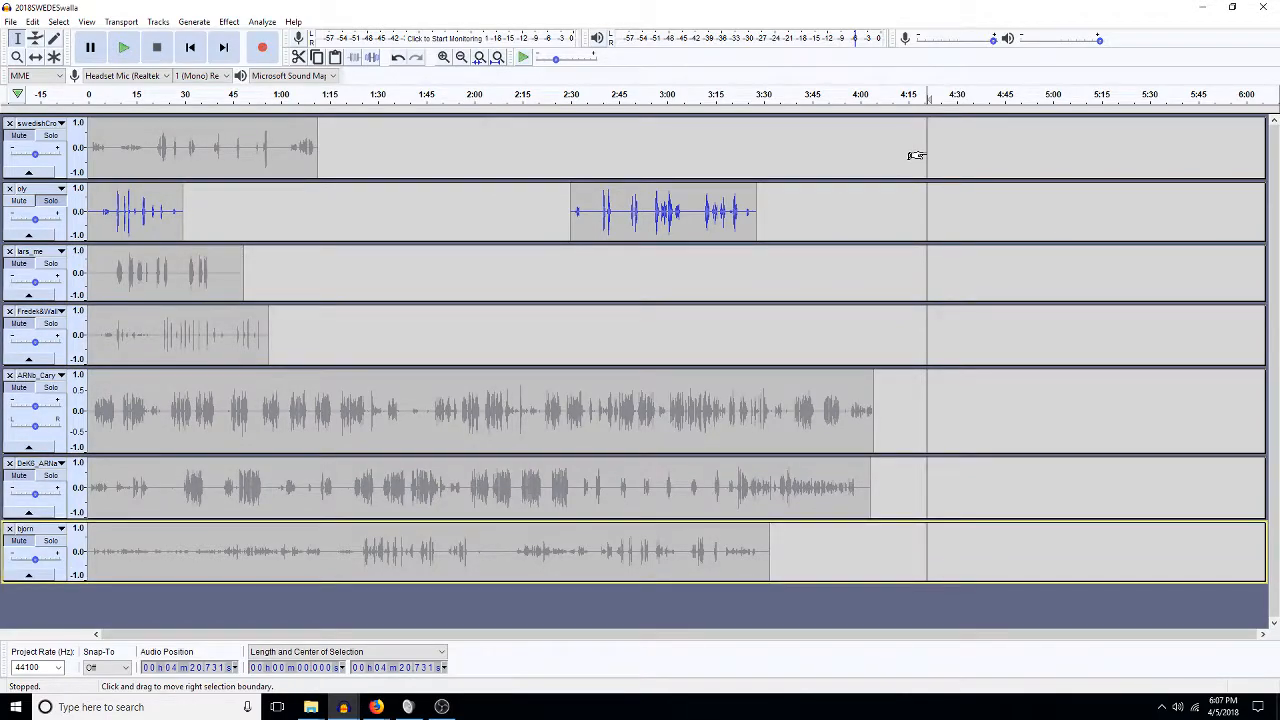
key("ctrl+v")
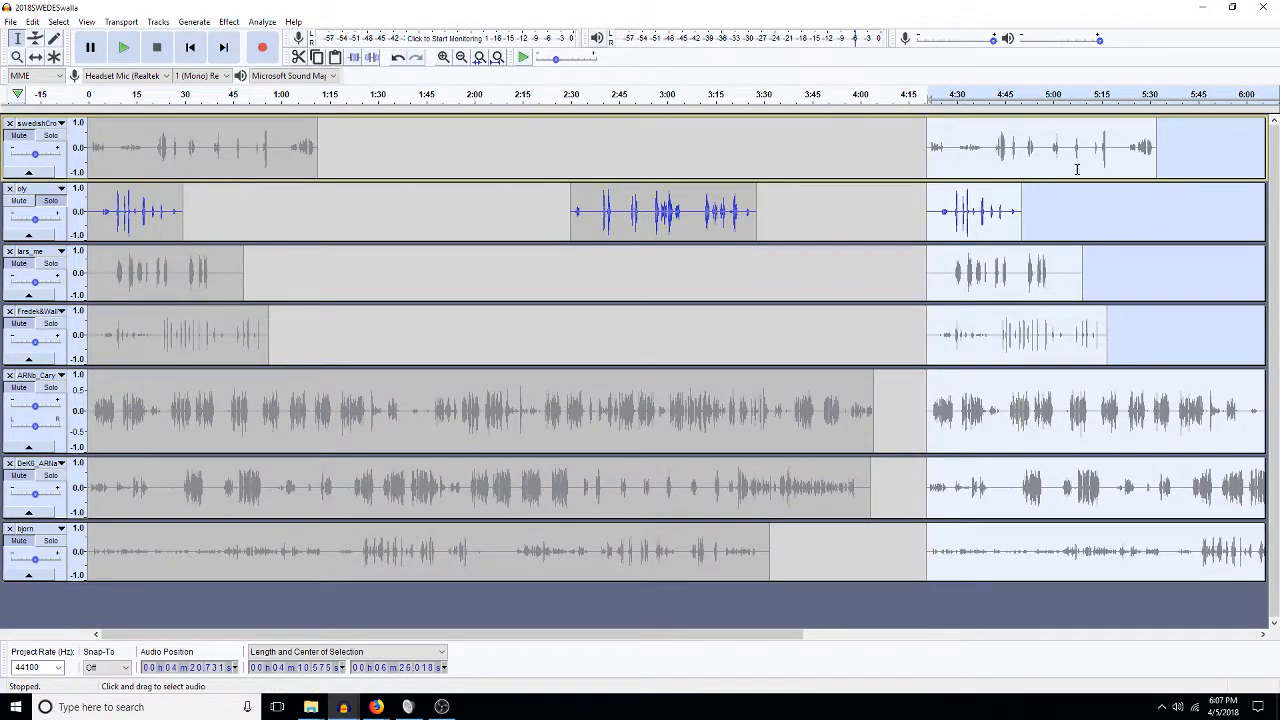
Move oly's 2:30–3:27 clip to 0:37, then zoom to fit the fifth track's clip.
double_click(608, 229)
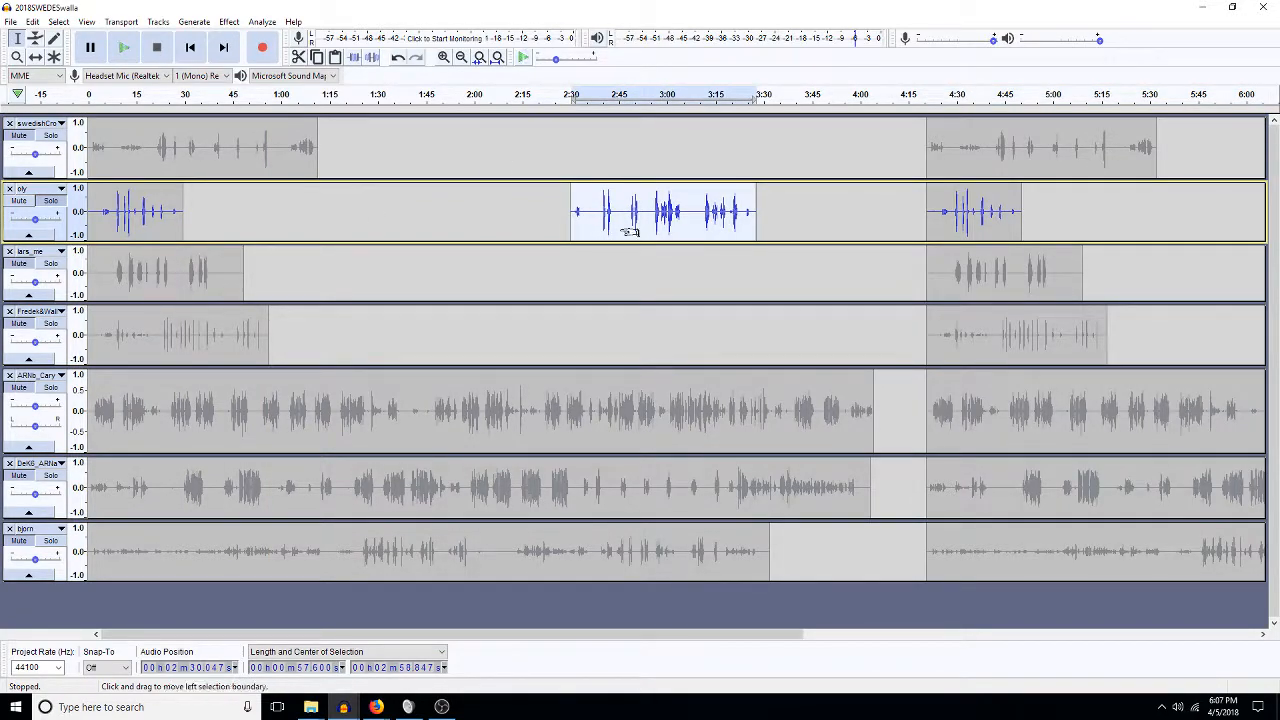
key("Delete")
left_click_drag(213, 222, 207, 222)
key("ctrl+v")
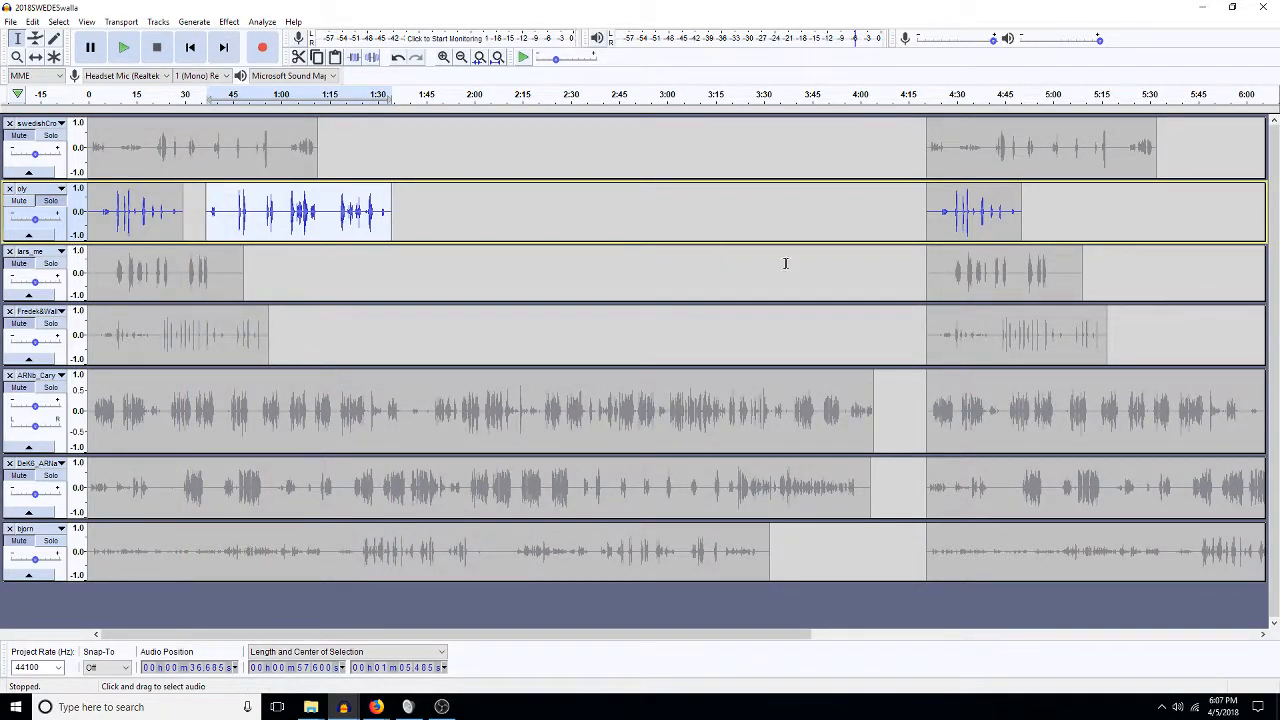
double_click(295, 436)
key("ctrl+e")
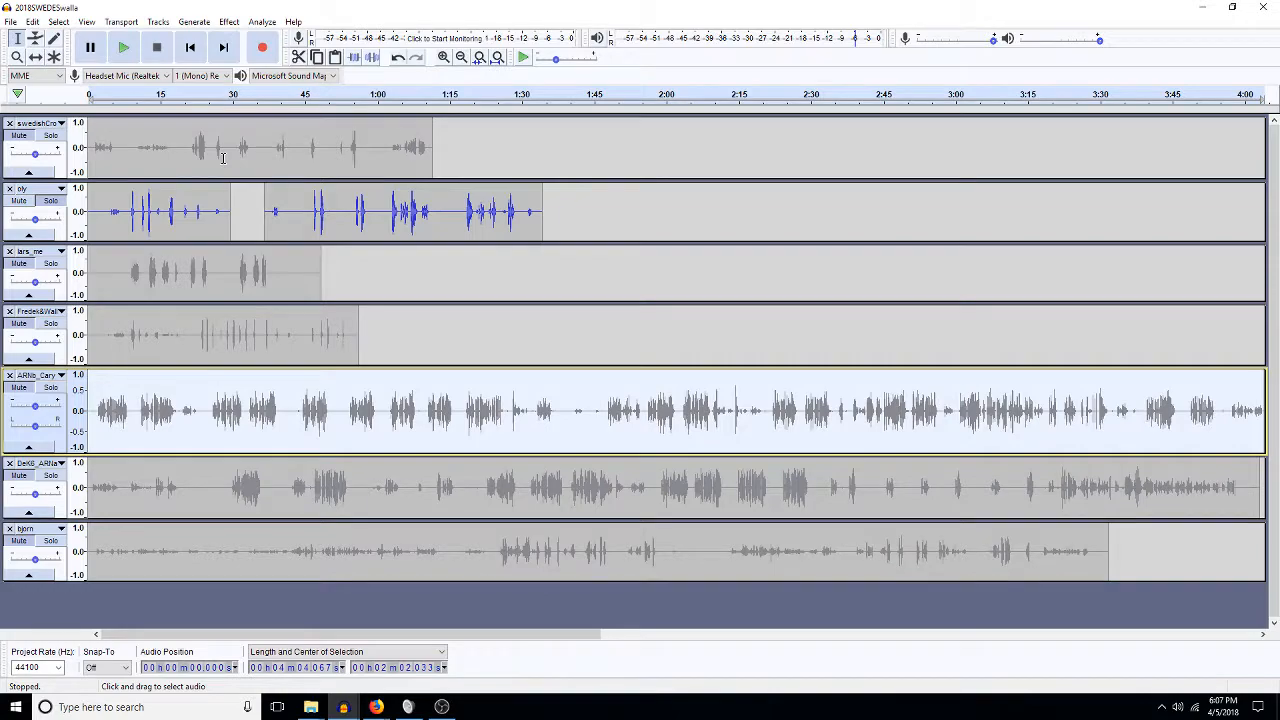
Audition the top track and delete its 1–21 second stretch.
left_click(62, 140)
left_click(62, 128)
left_click(50, 134)
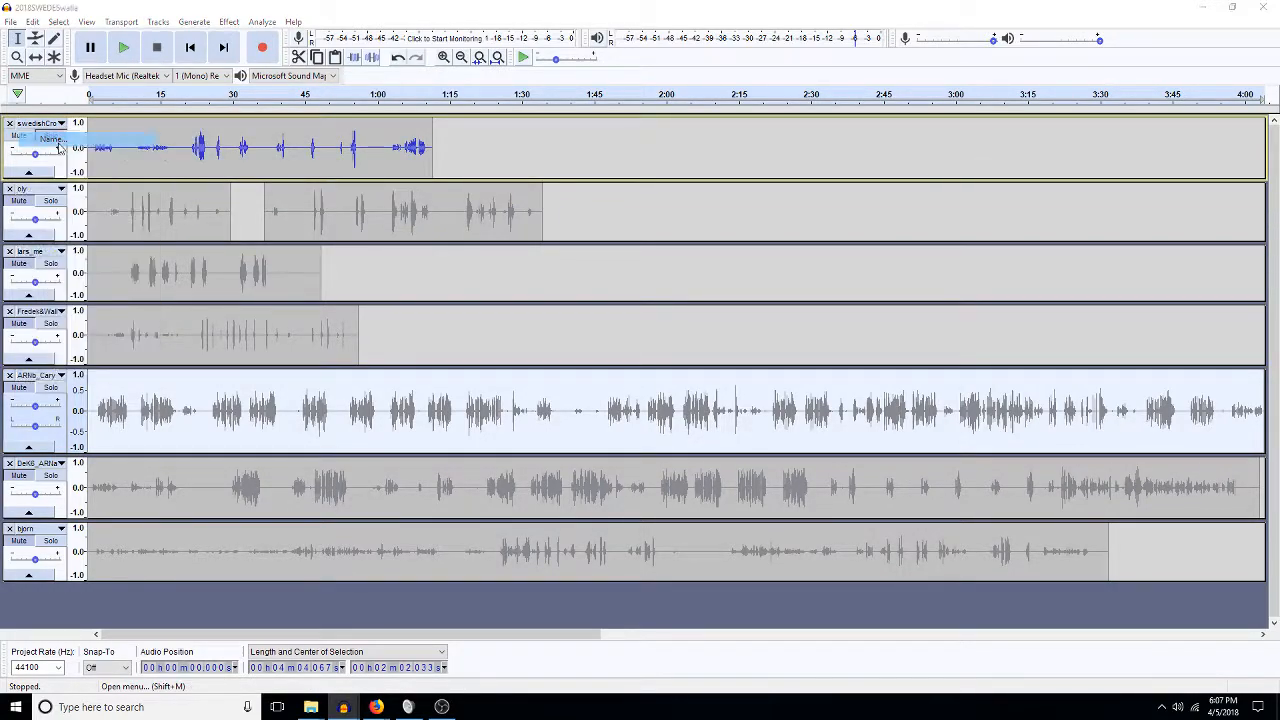
left_click(698, 376)
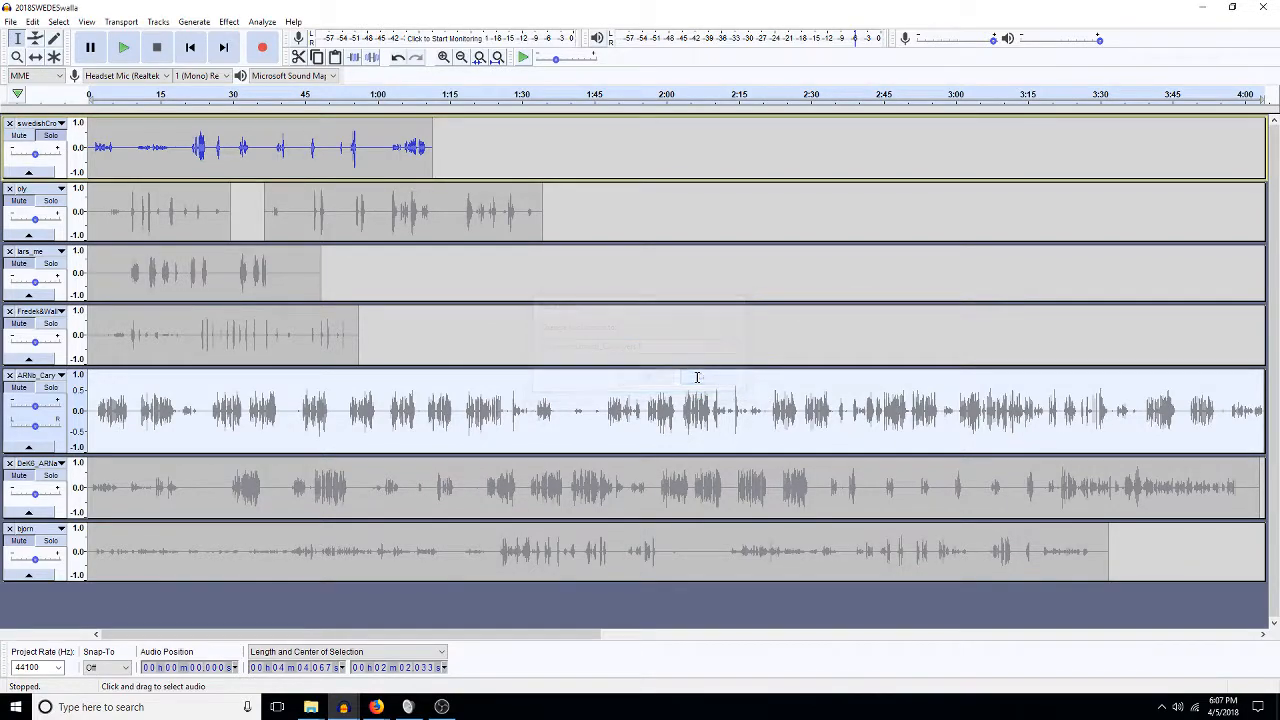
left_click(186, 150)
key("space")
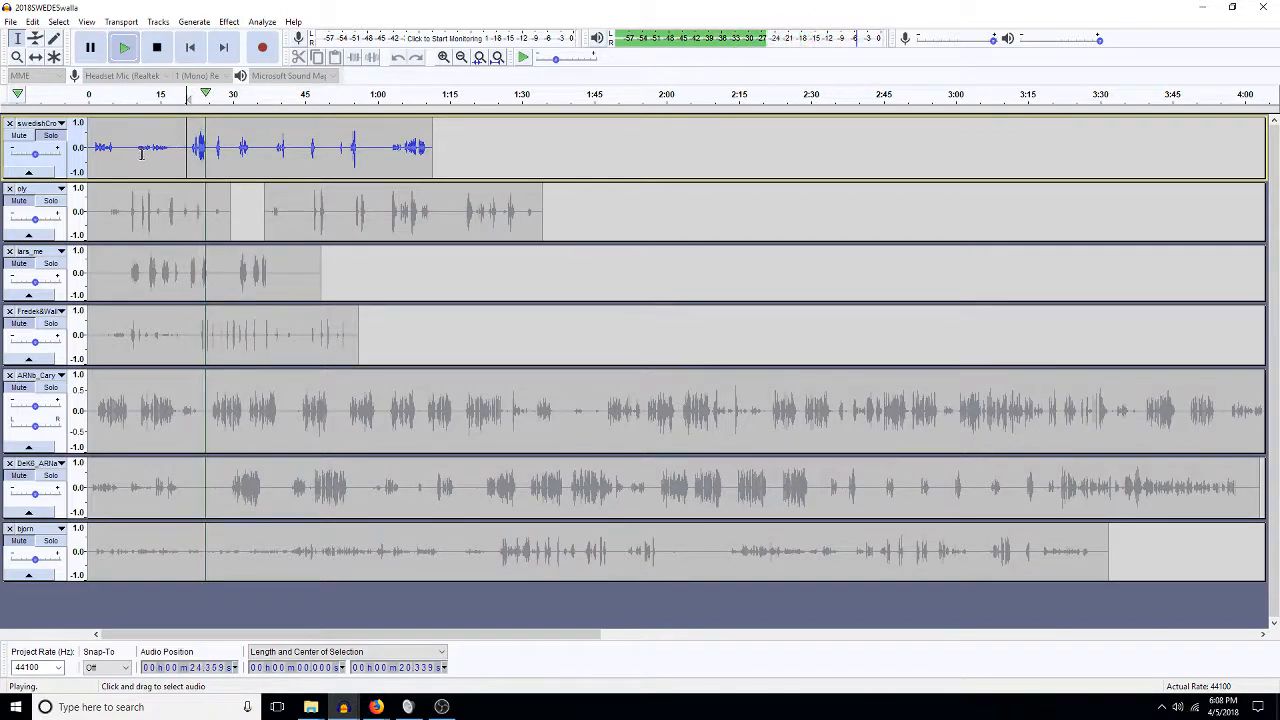
key("space")
left_click_drag(190, 158, 93, 168)
key("space")
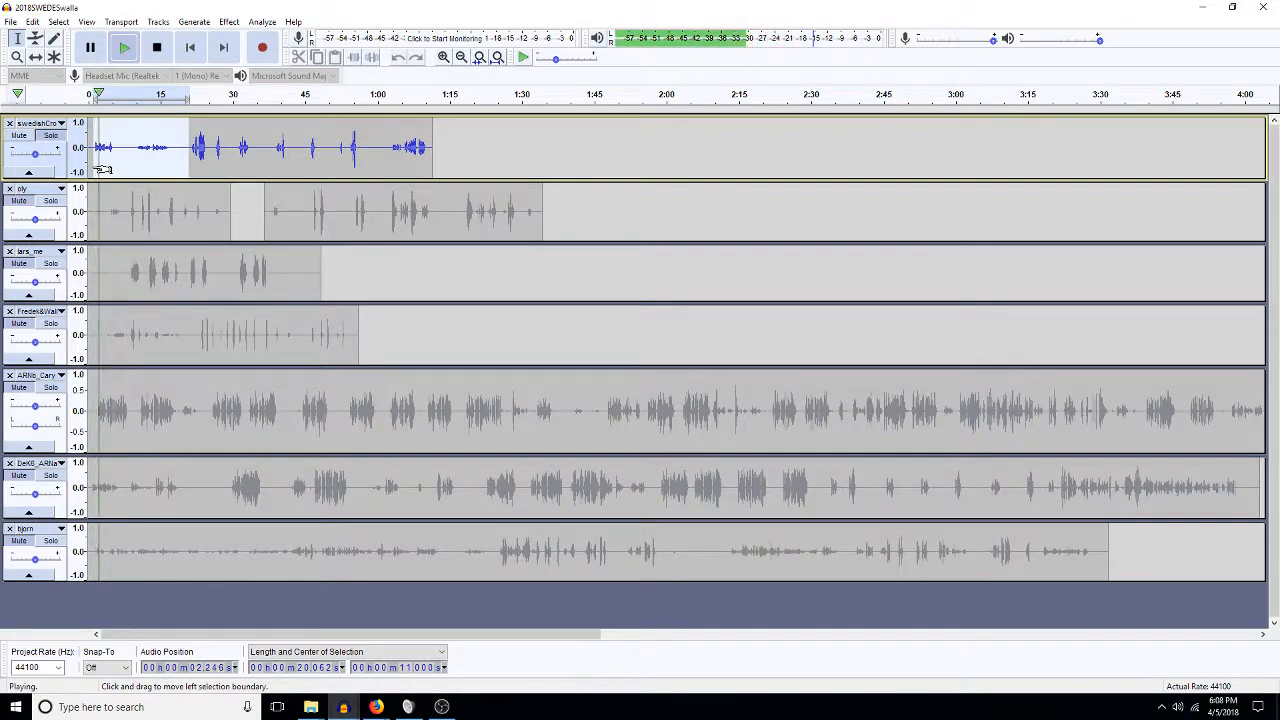
key("space")
key("Delete")
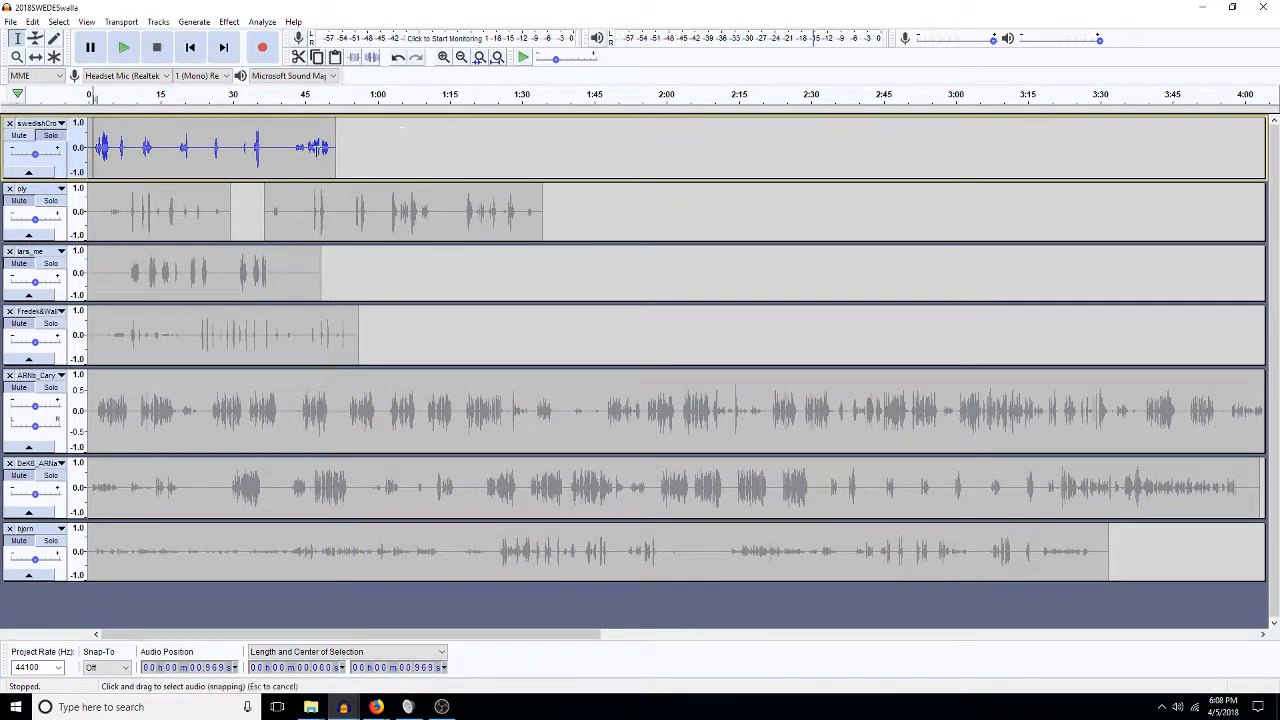
Delete the 45–58 second stretch from the top track.
left_click(307, 150)
key("space")
left_click_drag(335, 155, 271, 160)
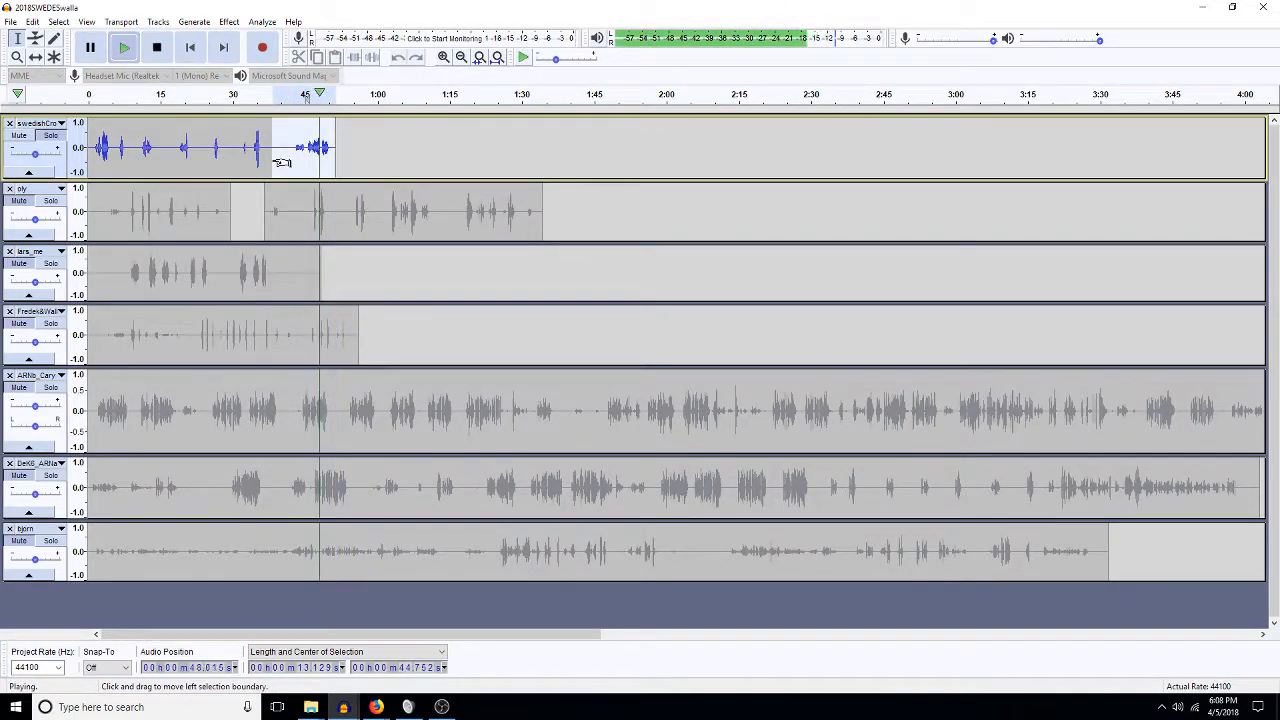
key("space")
key("Delete")
Audition the top track from 12 seconds and delete the 8.44–10.1 second gap.
left_click(255, 148)
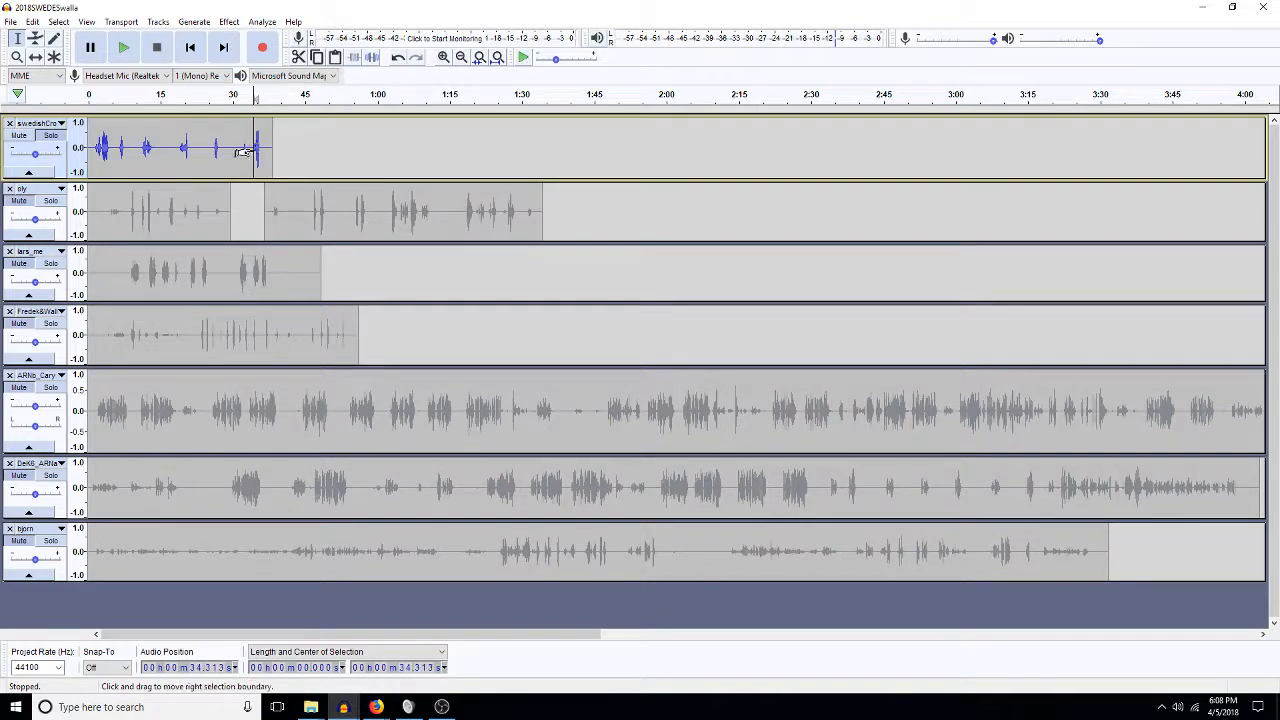
key("space")
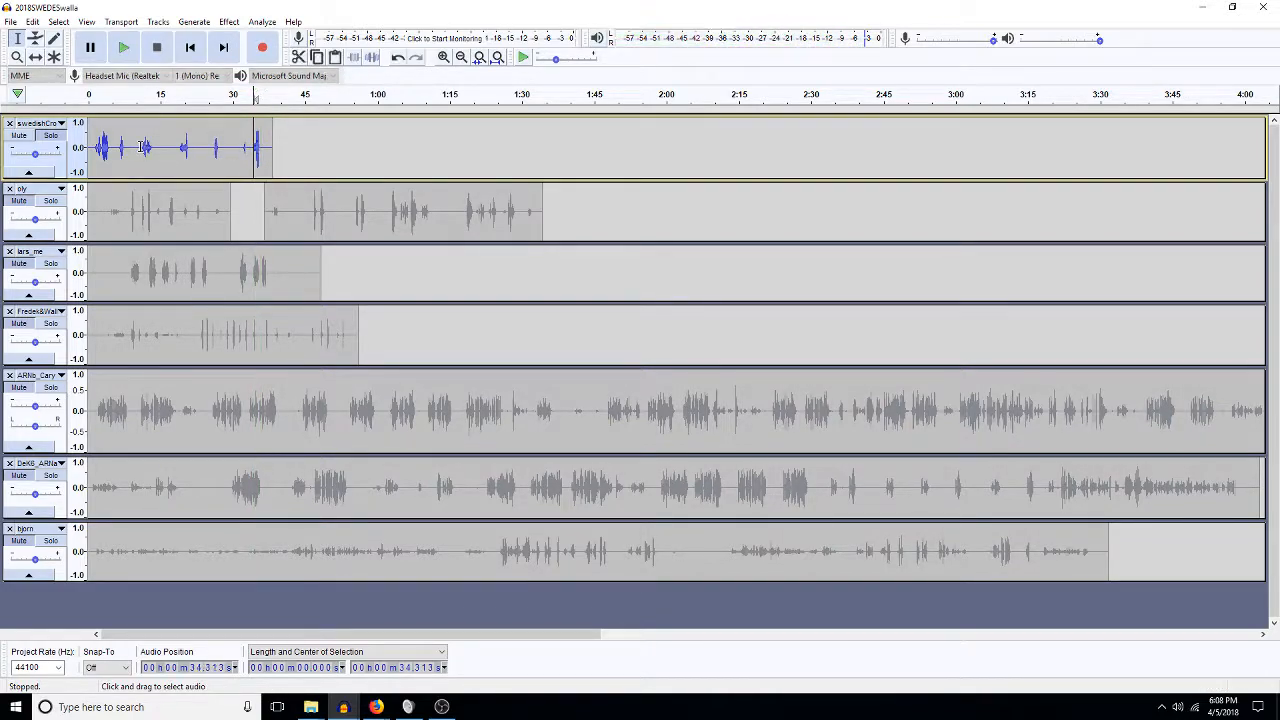
left_click(141, 147)
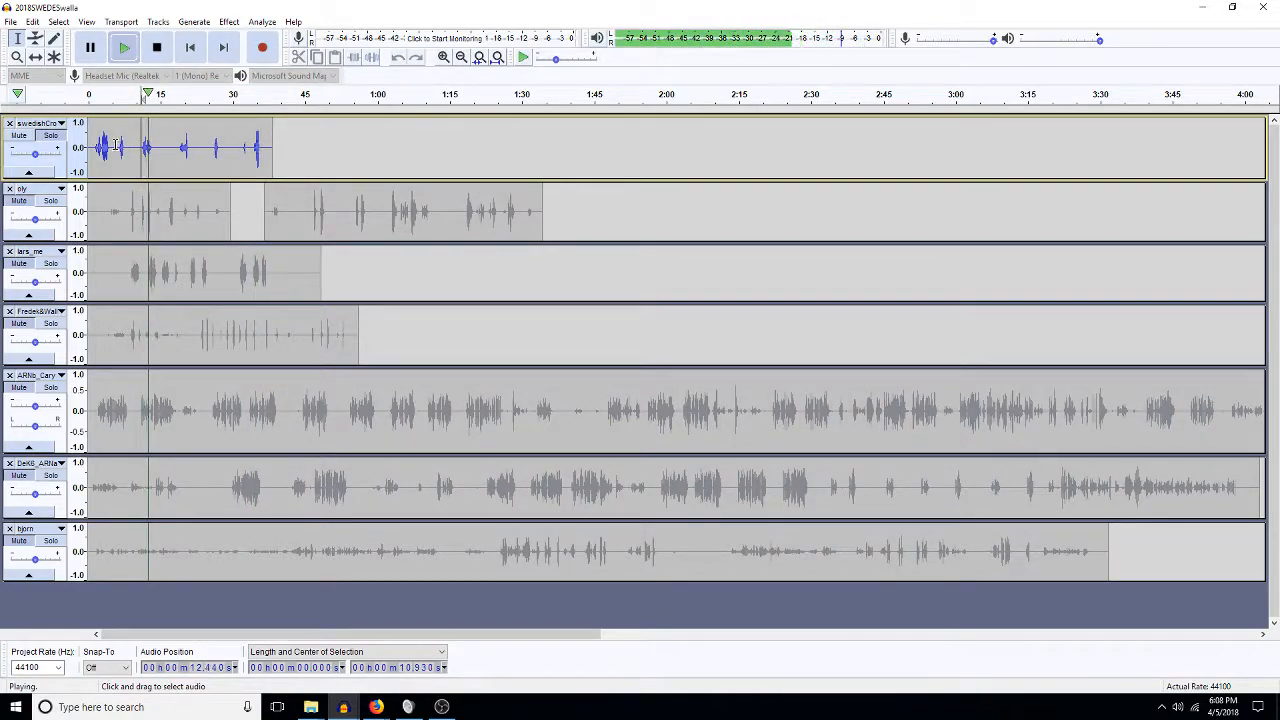
key("space")
left_click_drag(172, 148, 161, 150)
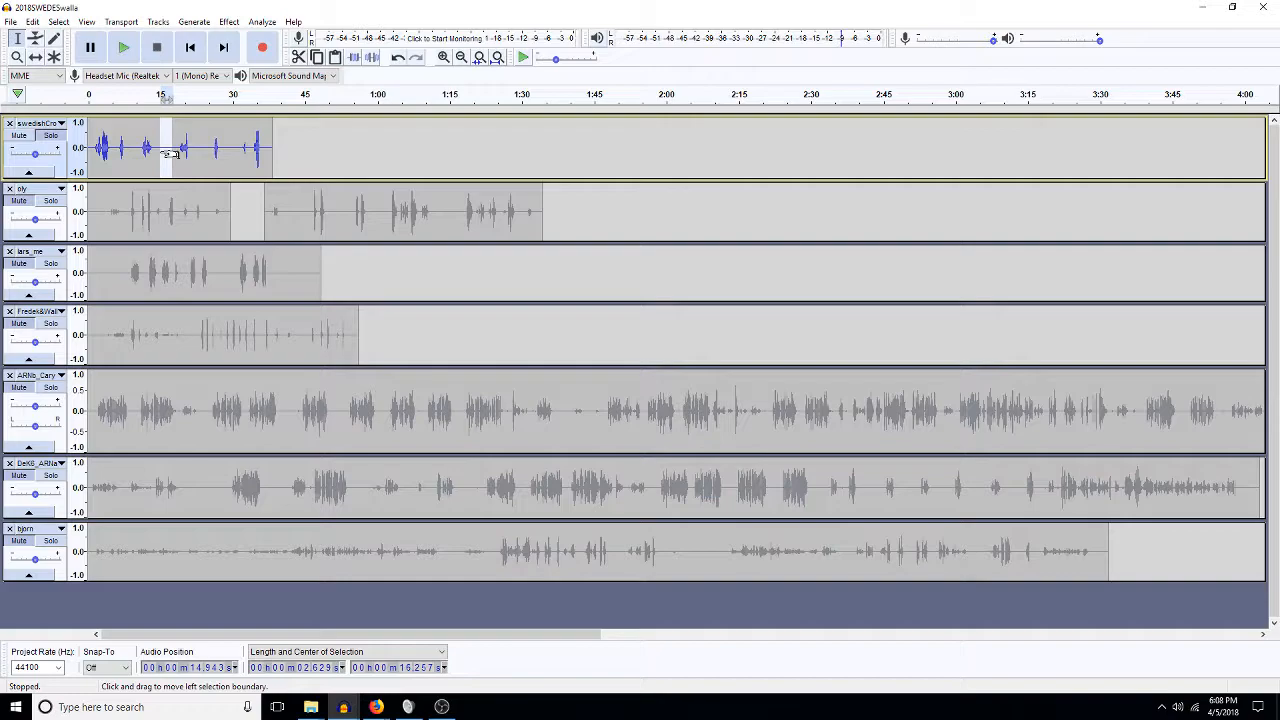
left_click_drag(128, 150, 153, 150)
key("Delete")
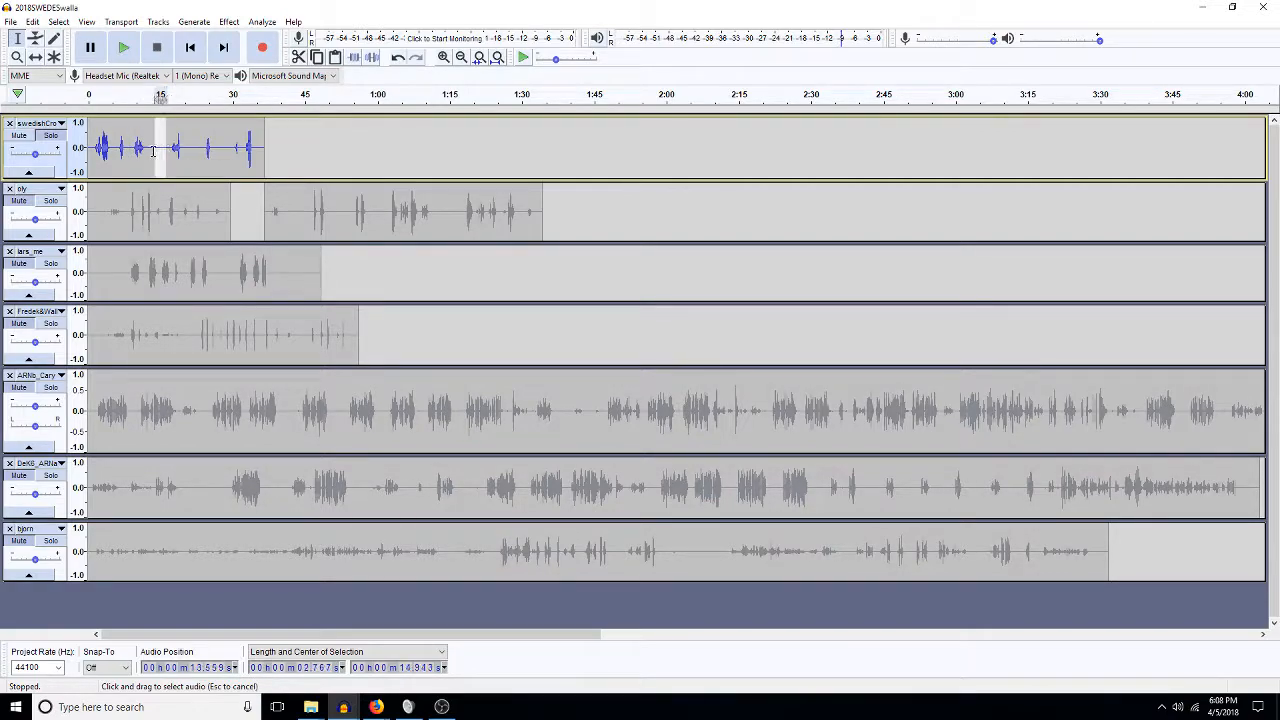
Remove the stretches around 13.6–16.5 s, after 17.4 s, and 21.3–24.2 s.
key("Delete")
left_click(172, 150)
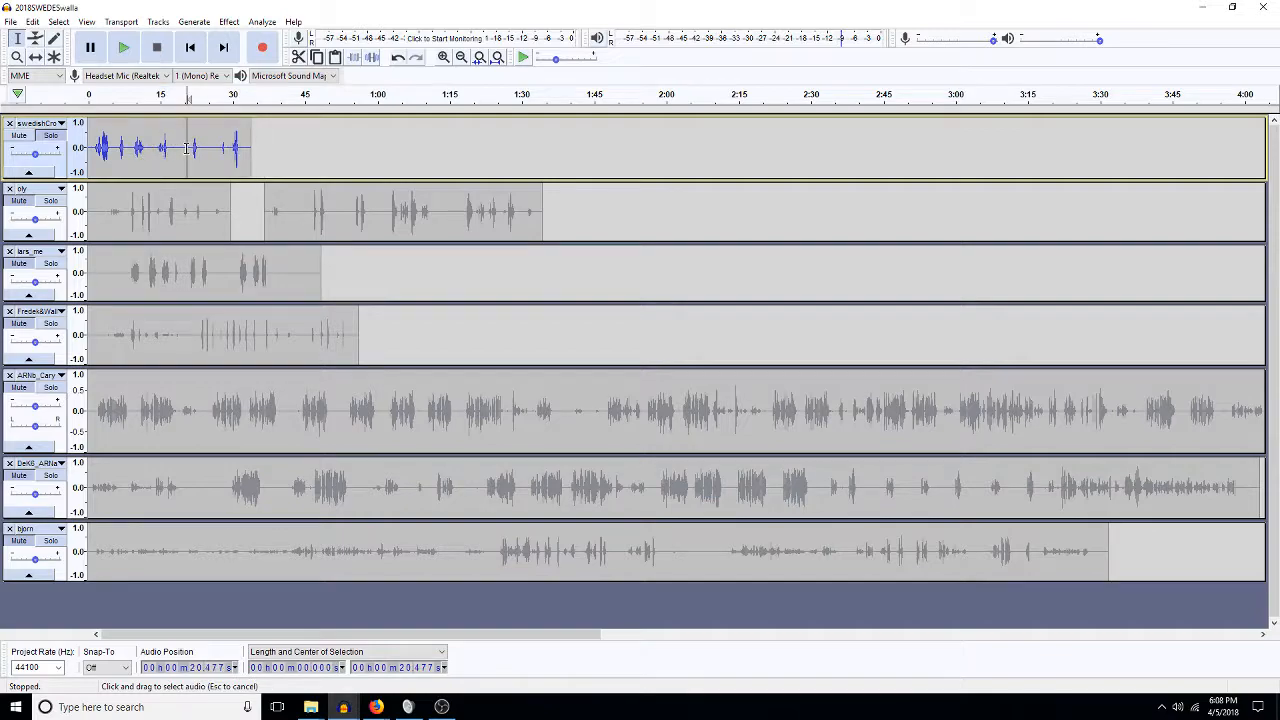
key("Delete")
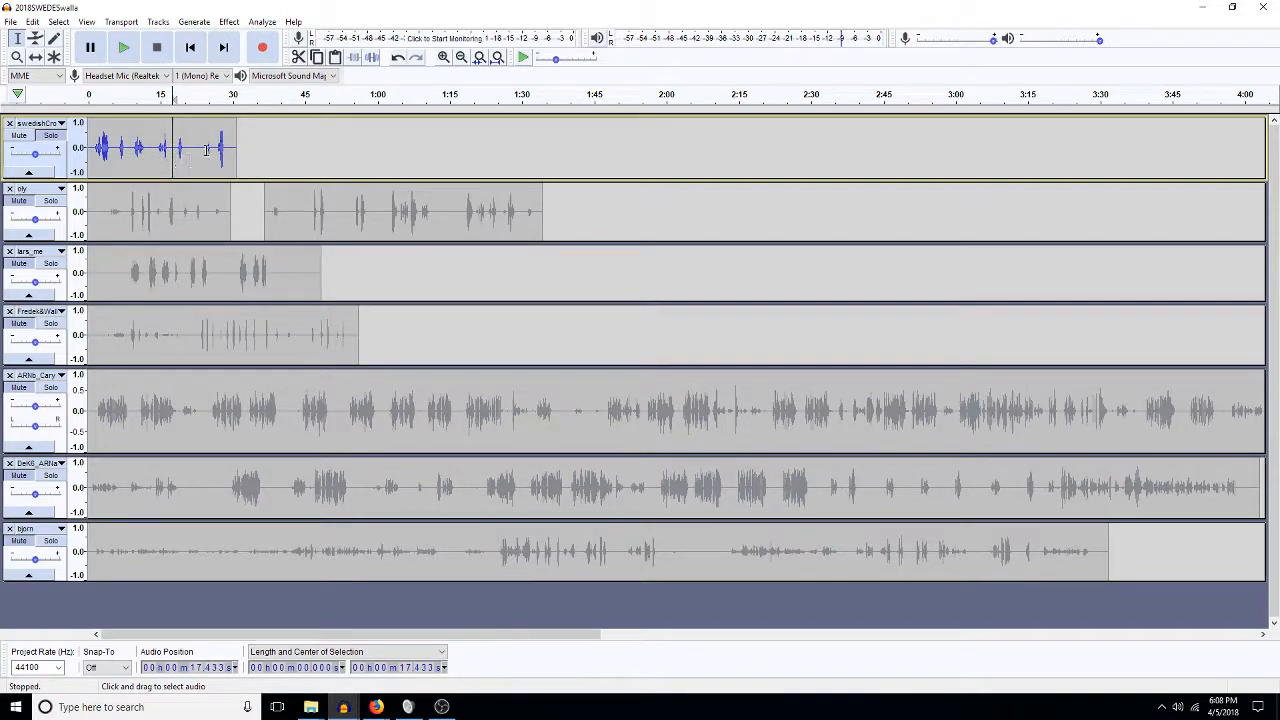
left_click_drag(205, 148, 191, 150)
key("Delete")
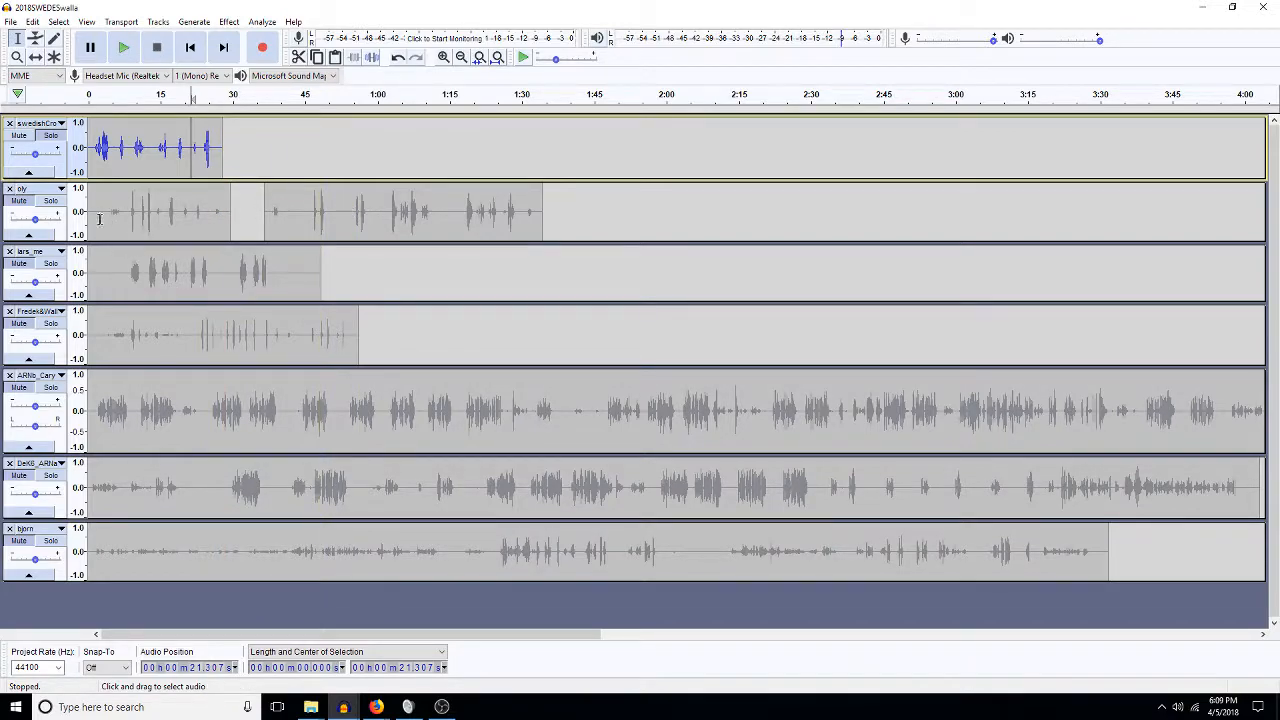
Delete oly's 0:03–1:04 stretch plus two short stretches near its start.
left_click(44, 205)
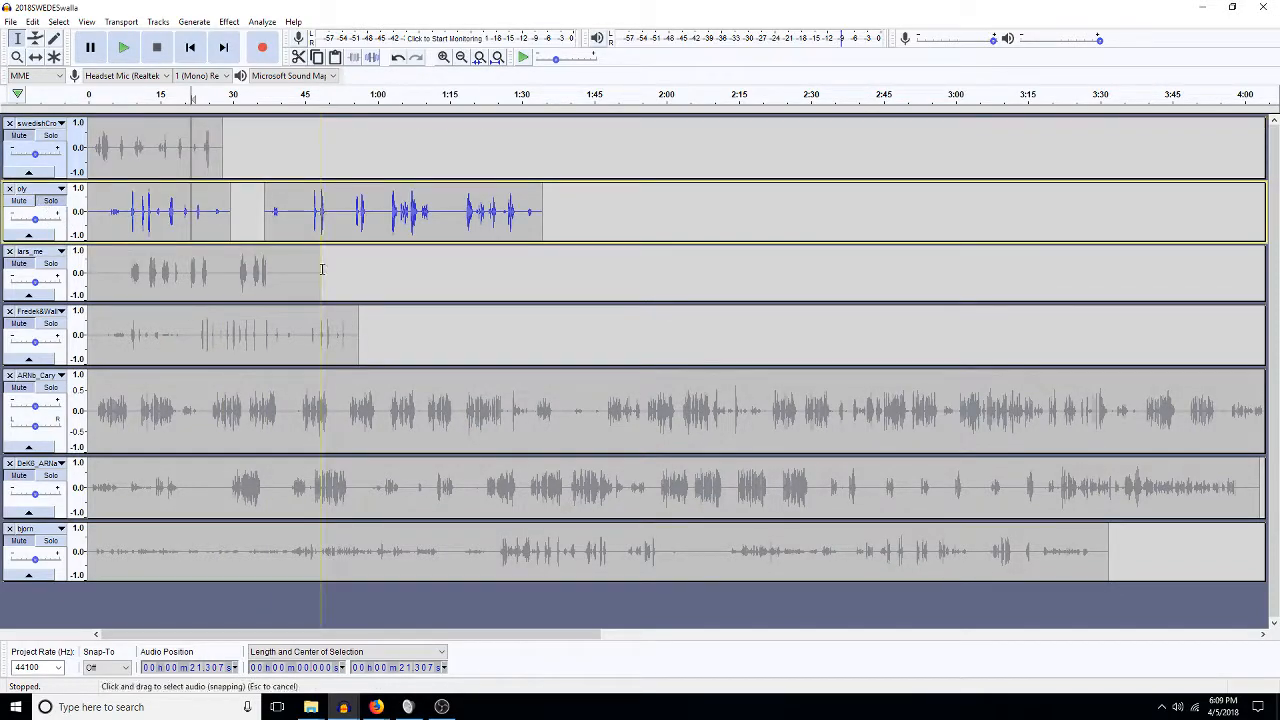
left_click(390, 224)
key("space")
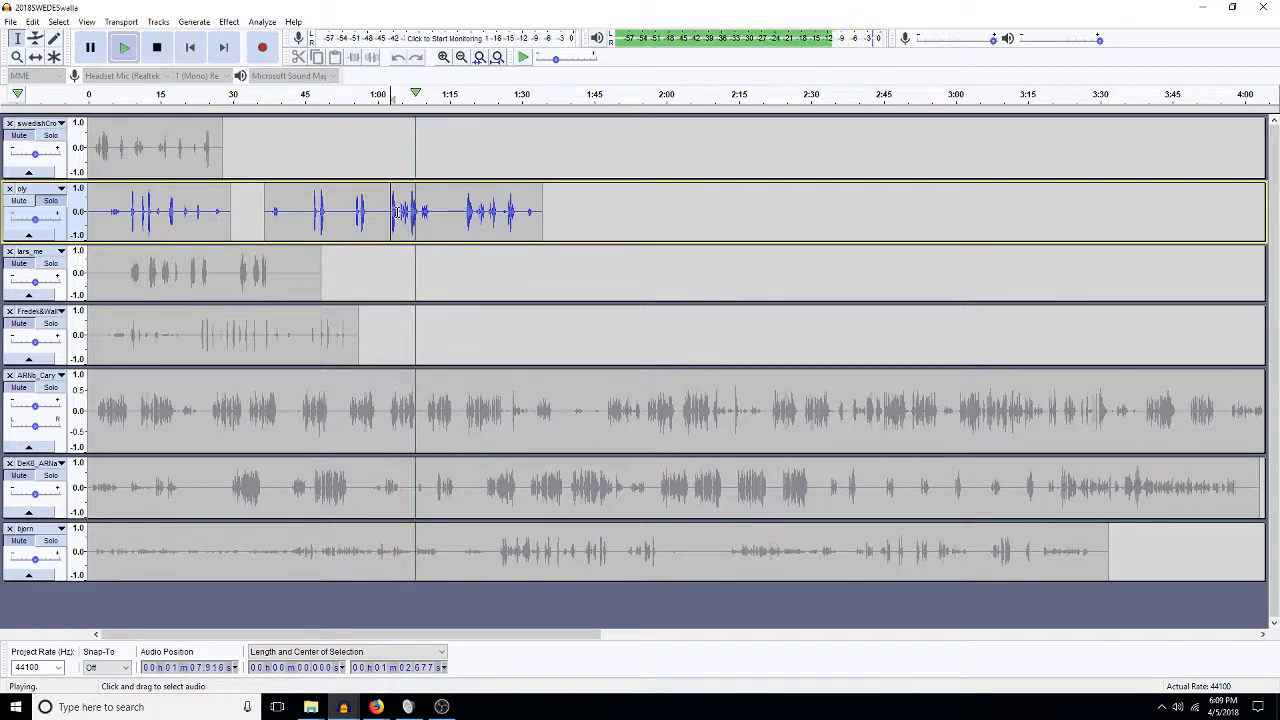
key("space")
left_click_drag(397, 212, 101, 208)
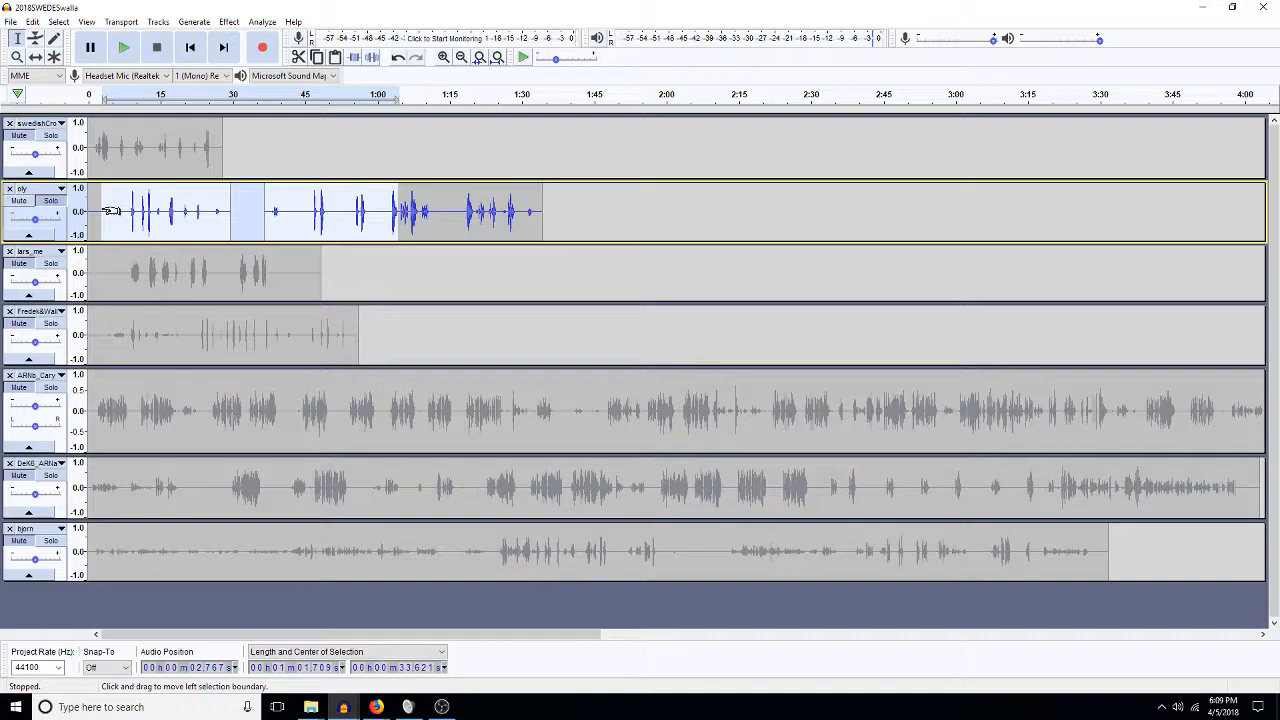
key("Delete")
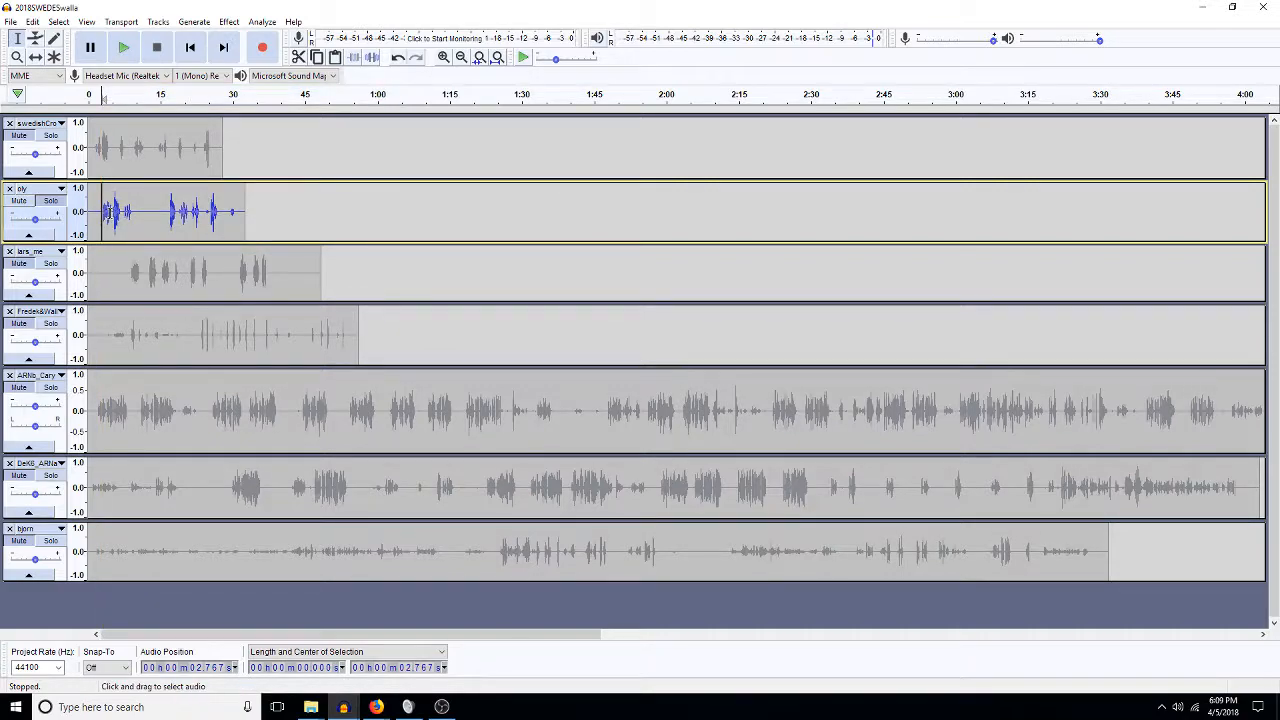
left_click_drag(114, 212, 122, 229)
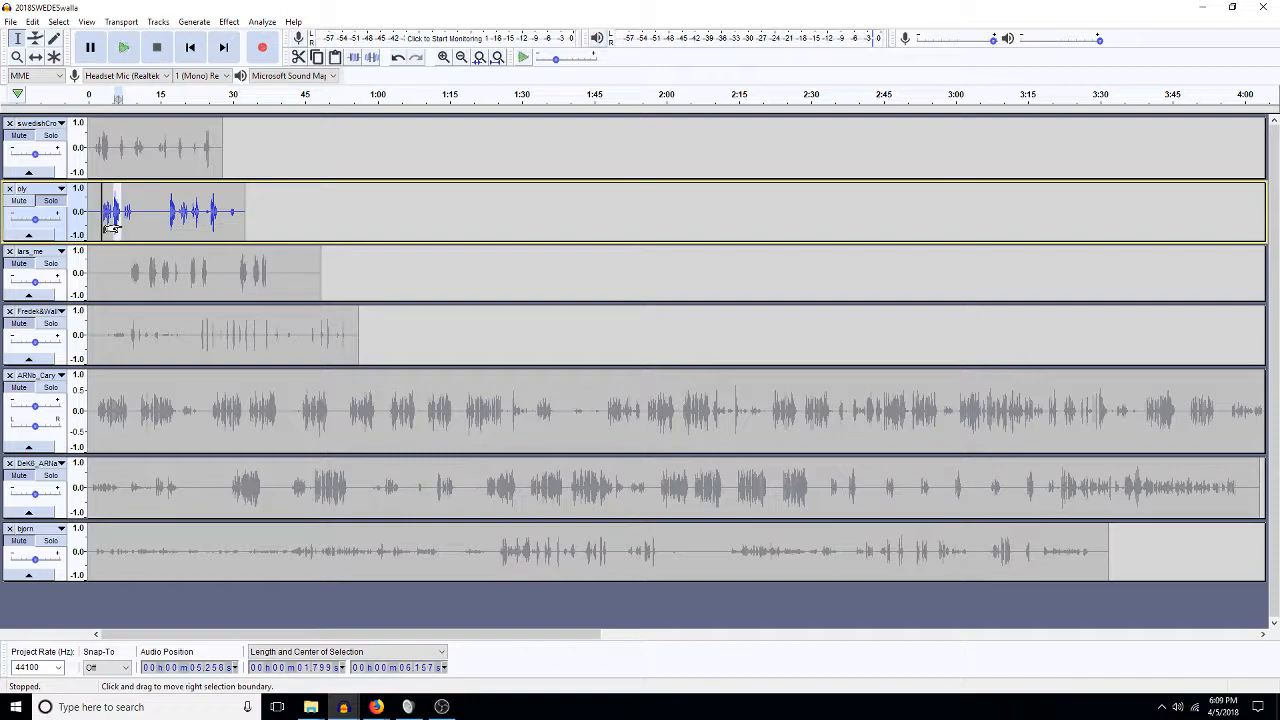
key("Delete")
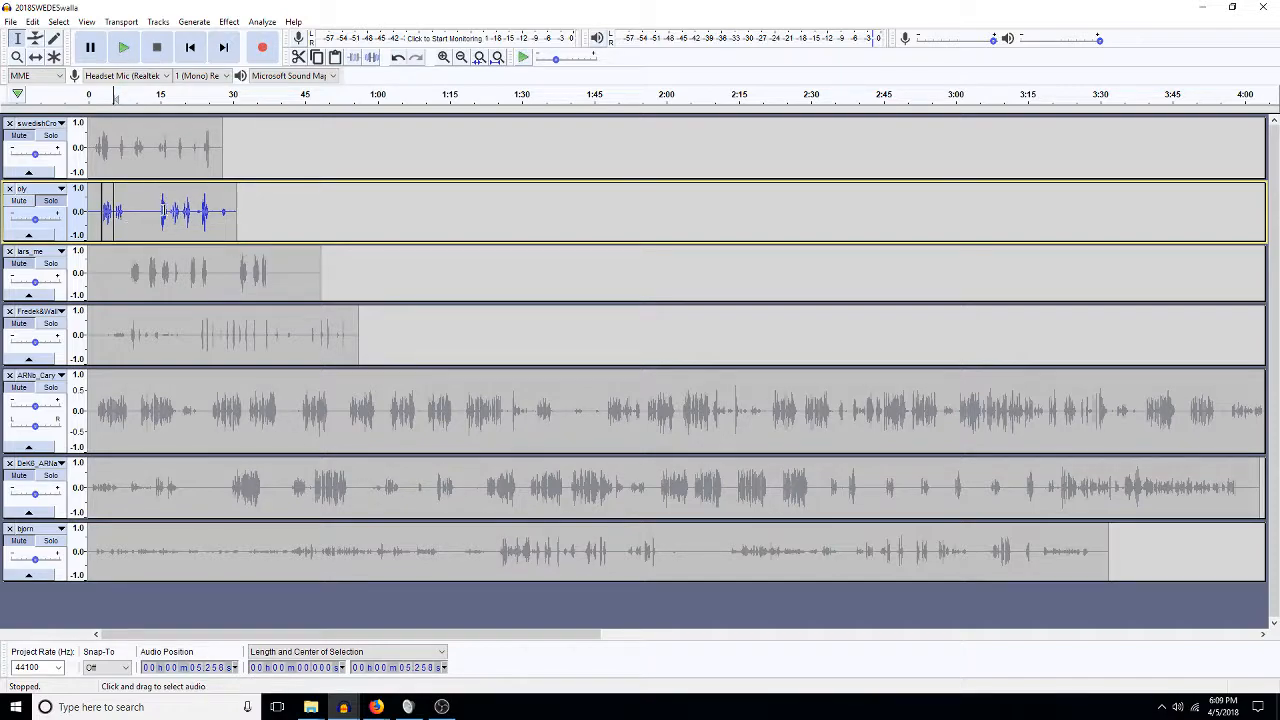
mouse_move(170, 213)
left_mouse_down()
mouse_move(126, 220)
mouse_move(190, 213)
left_mouse_up()
key("Delete")
key("Delete")
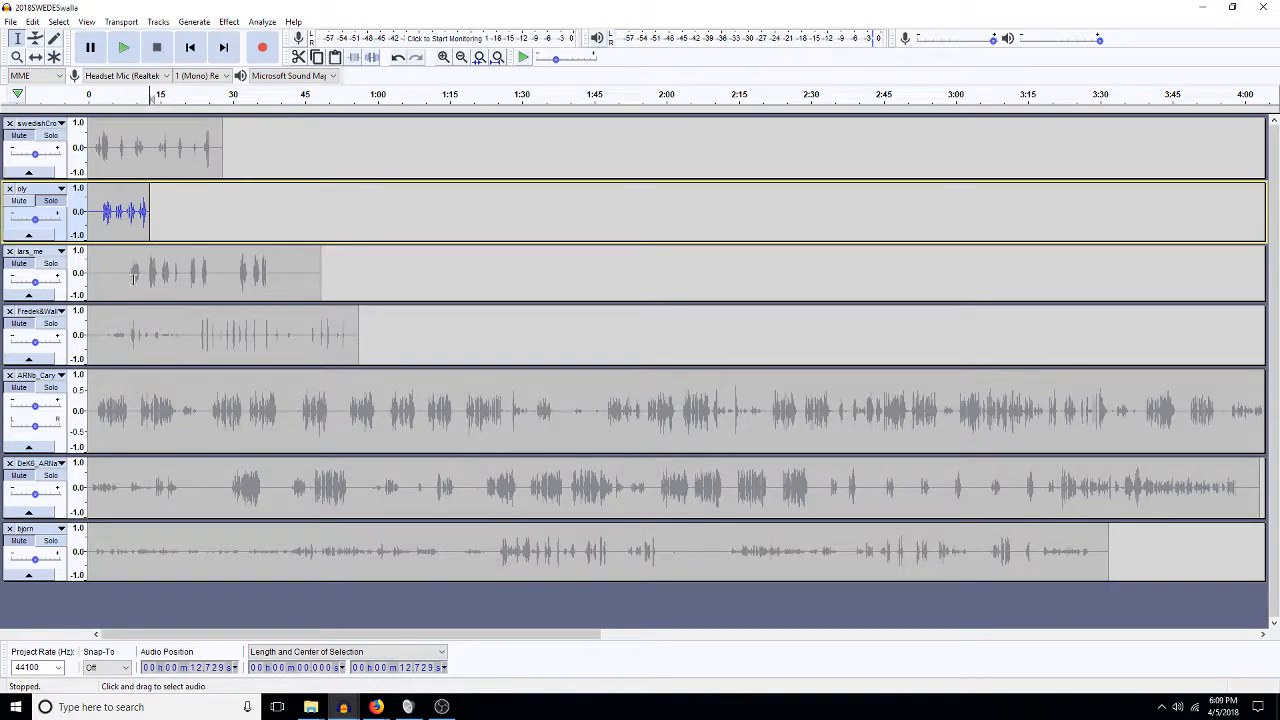
Delete lars_me's silent opening, a short stretch near its start, and the 22.3–37.9 s stretch.
left_click_drag(129, 268, 103, 268)
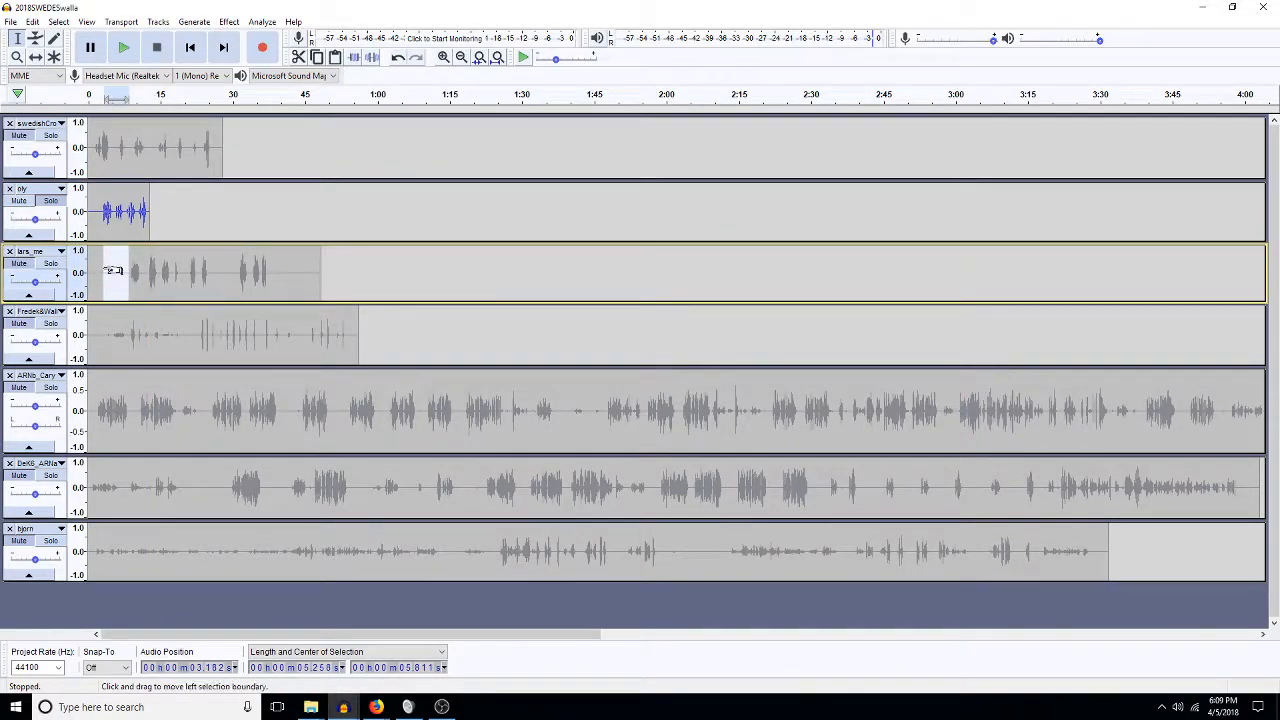
key("Delete")
left_click_drag(122, 270, 330, 277)
key("Delete")
key("Delete")
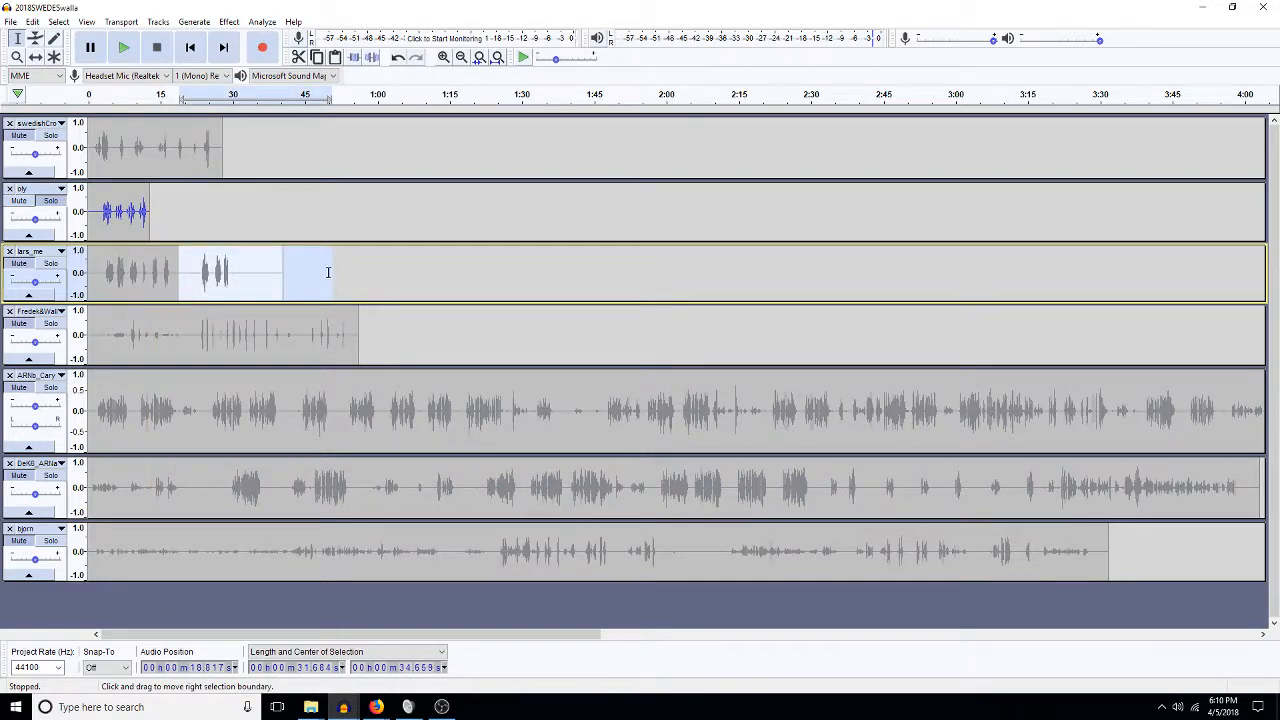
mouse_move(195, 273)
left_mouse_down()
mouse_move(270, 280)
mouse_move(192, 277)
left_mouse_up()
key("Delete")
key("Delete")
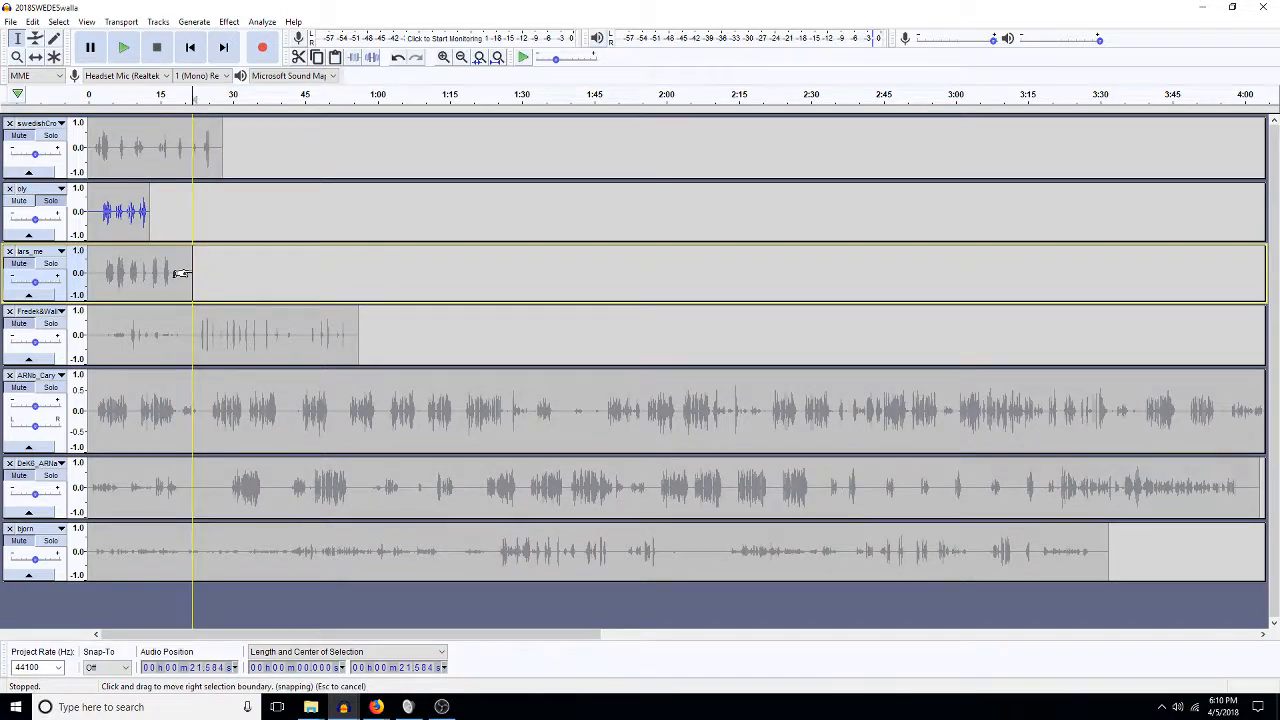
Delete the 2.5–25.4 s and 10.5–34.7 s stretches from the Fredek track.
left_click(58, 334)
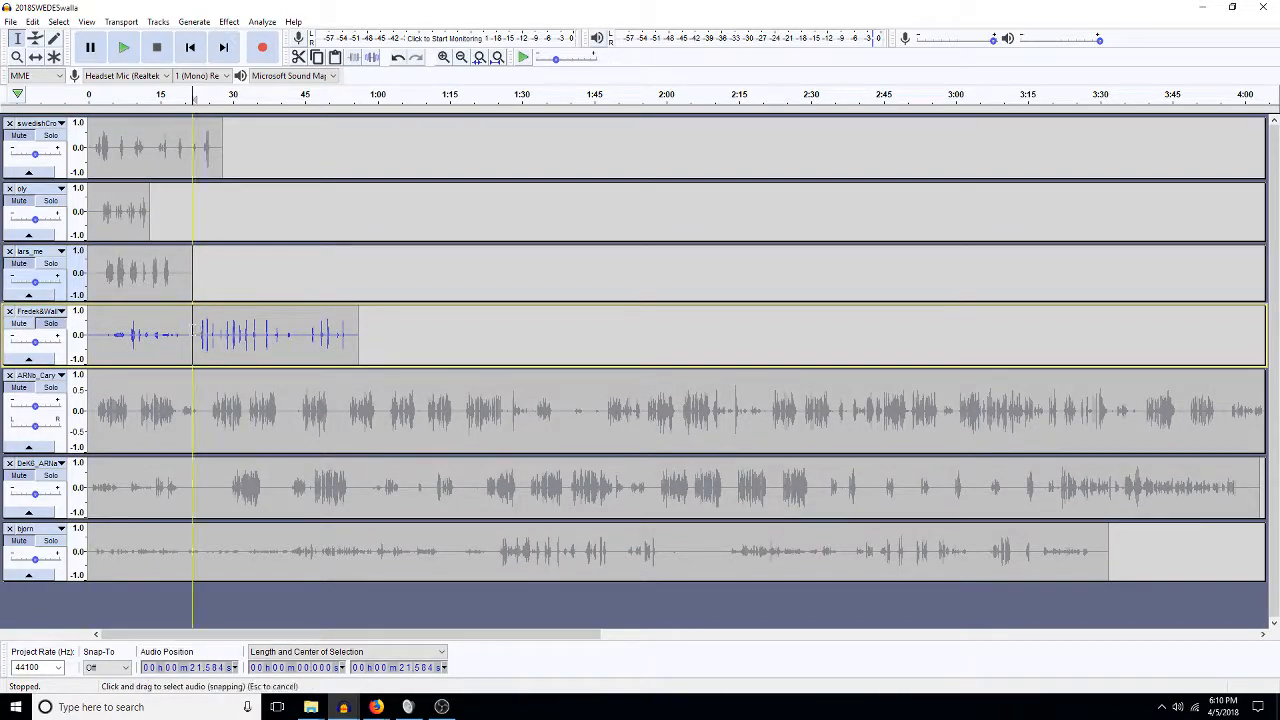
key("space")
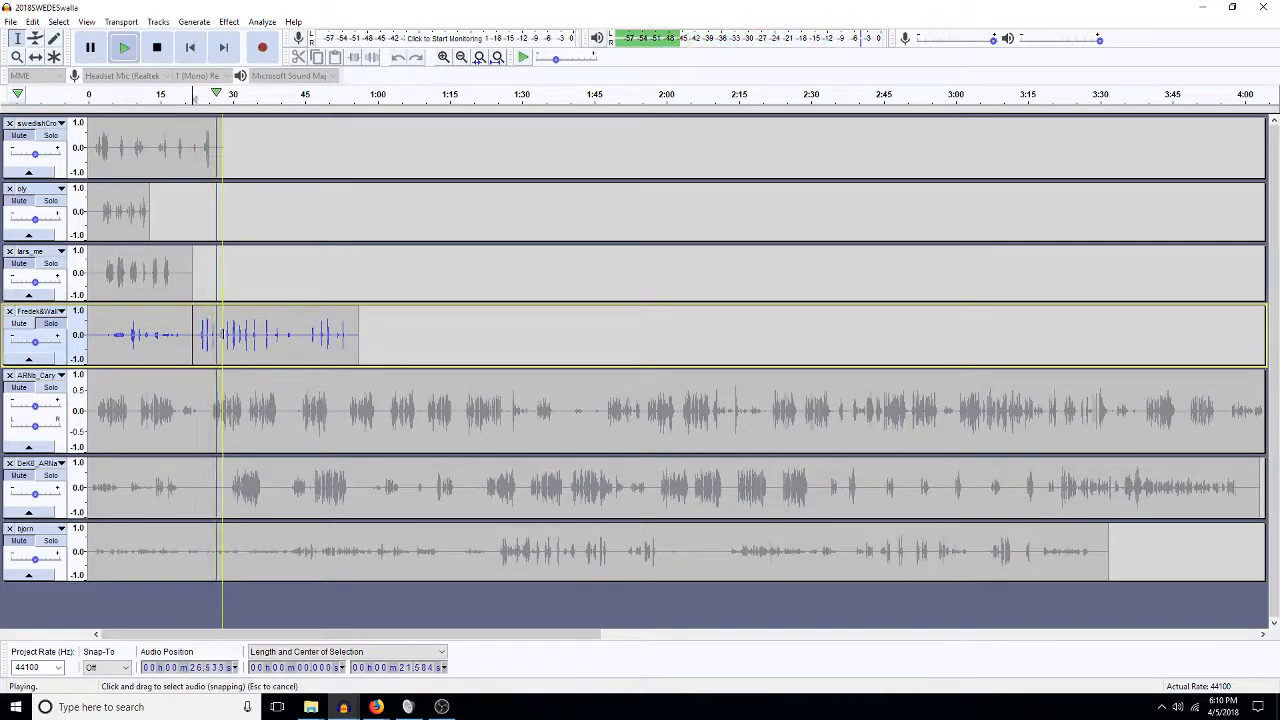
left_click_drag(210, 335, 105, 341)
key("space")
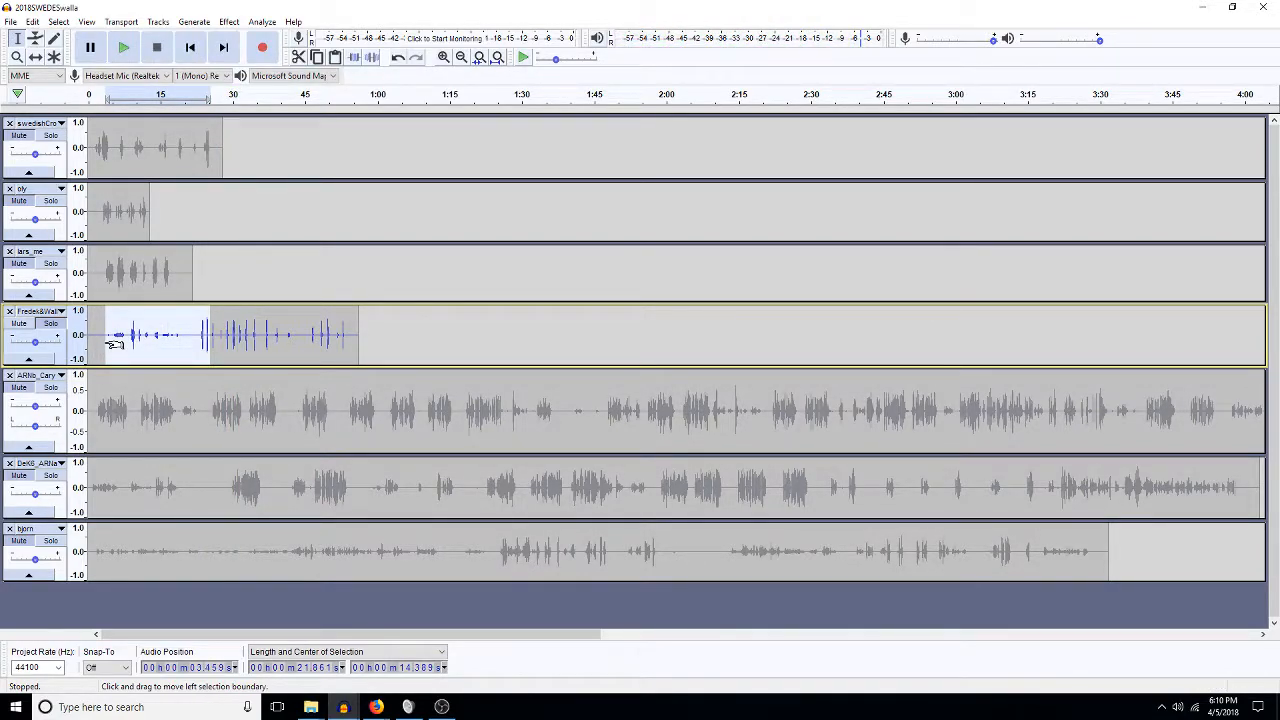
key("Delete")
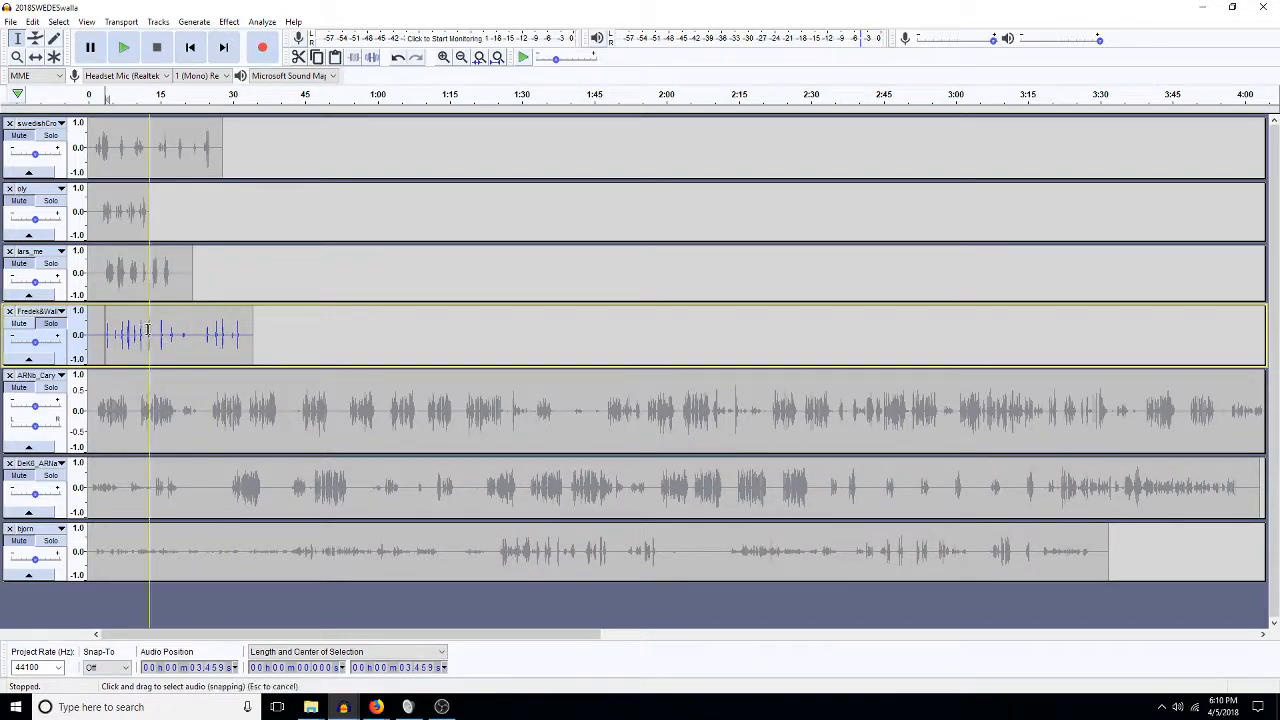
left_click_drag(136, 335, 255, 332)
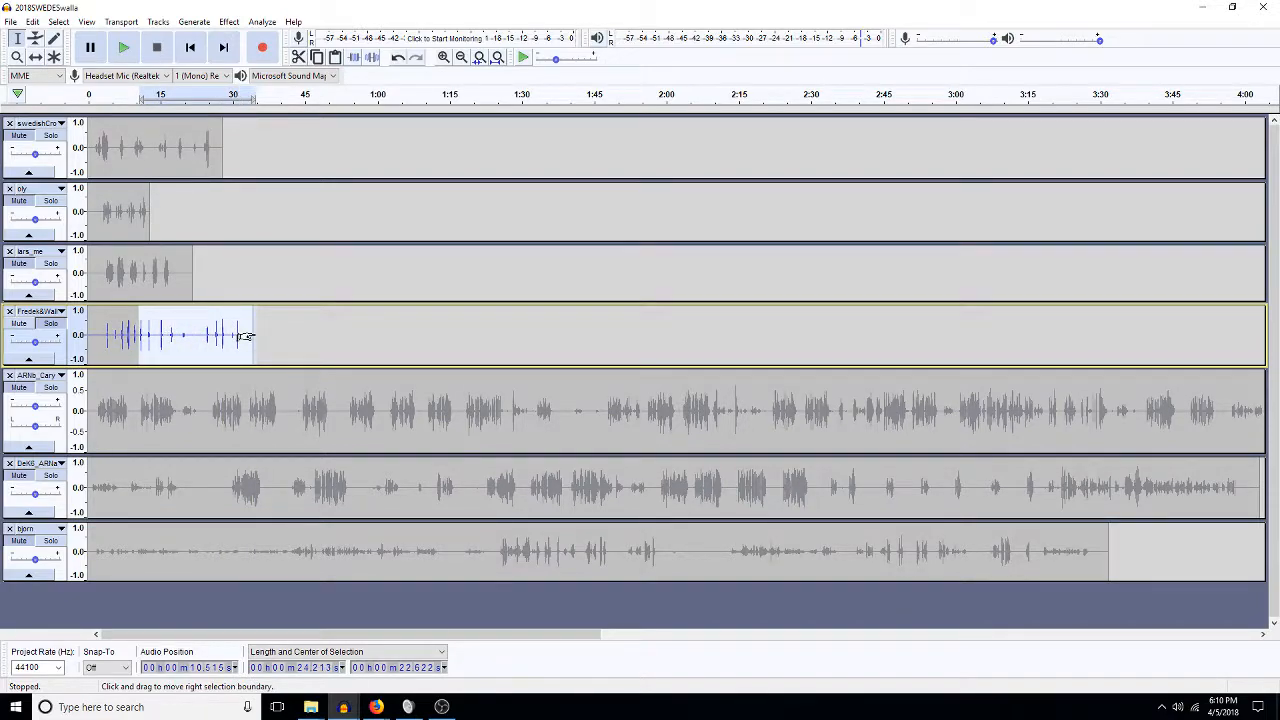
key("Delete")
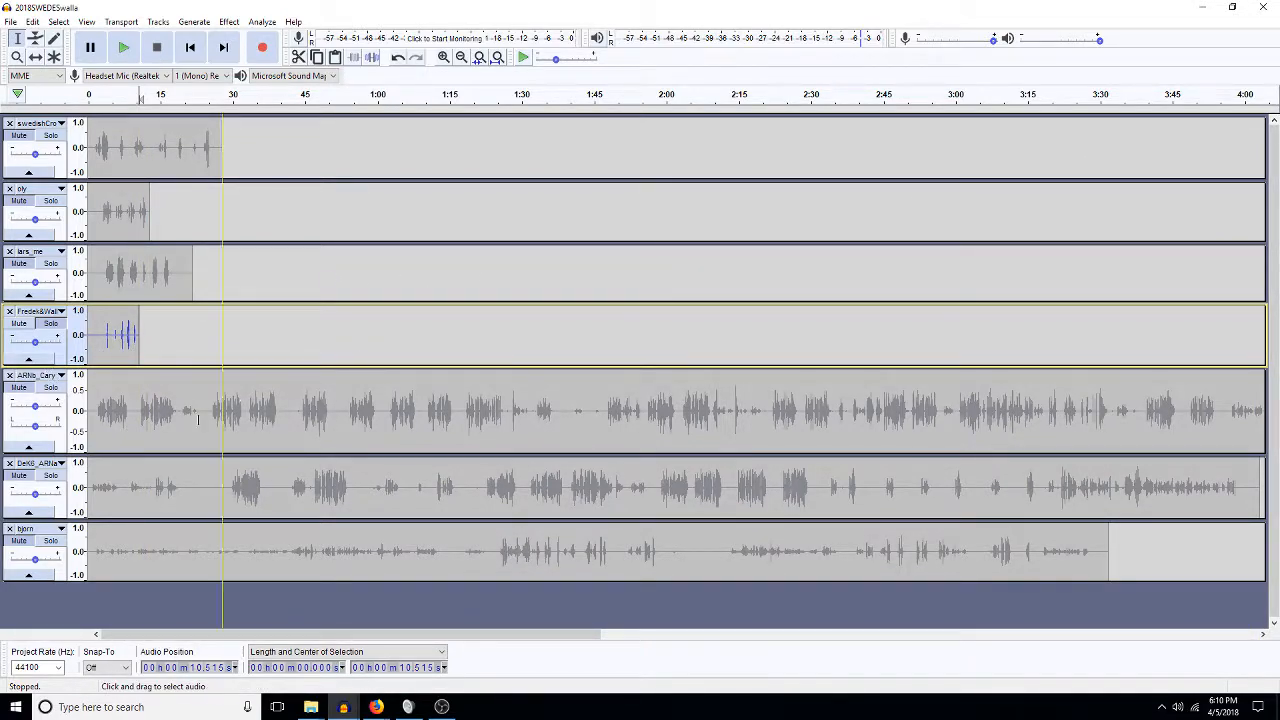
Silence ARNb_Cary's first three minutes, then delete the leading silence up to about 2:55.
left_click(957, 413)
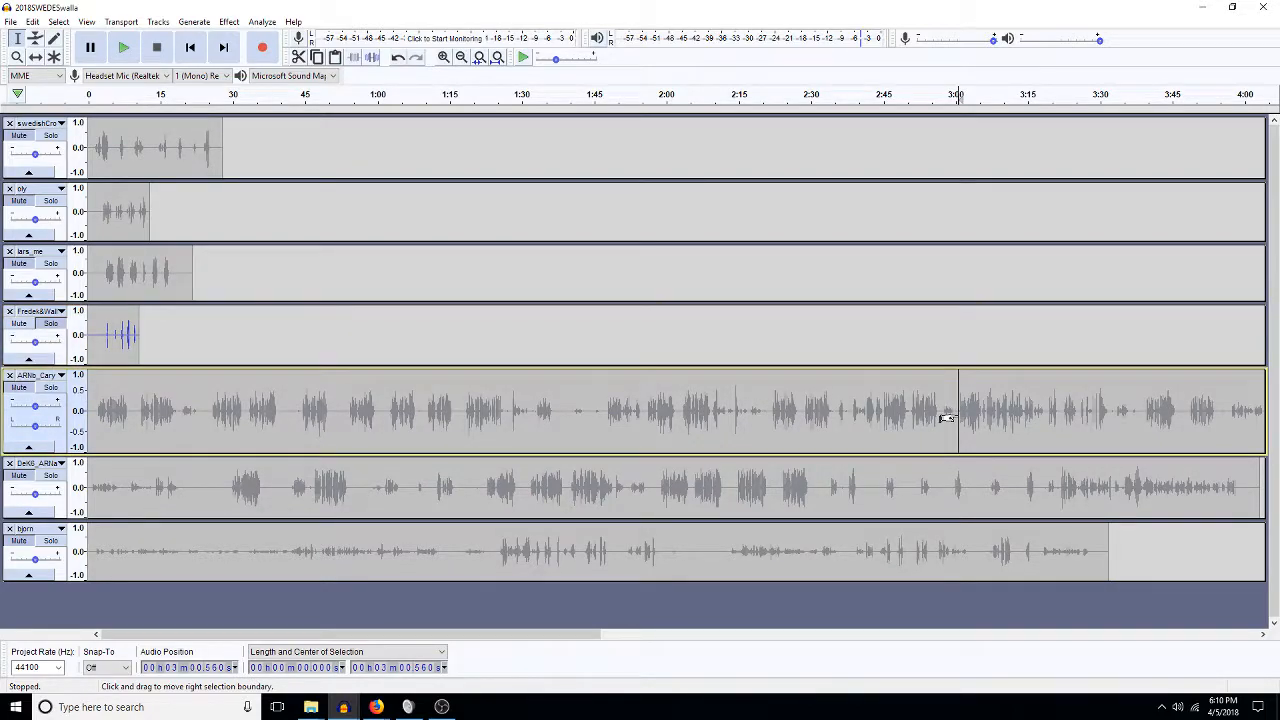
key("shift+Home")
key("Delete")
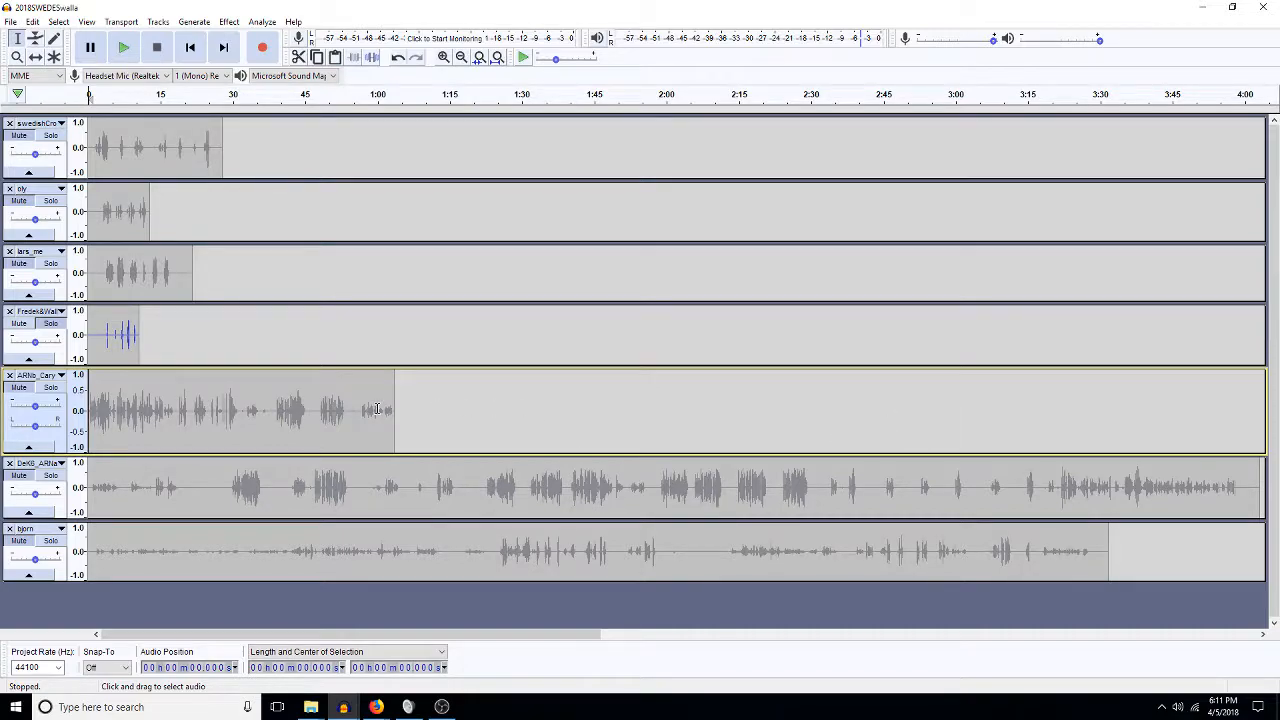
key("ctrl+z")
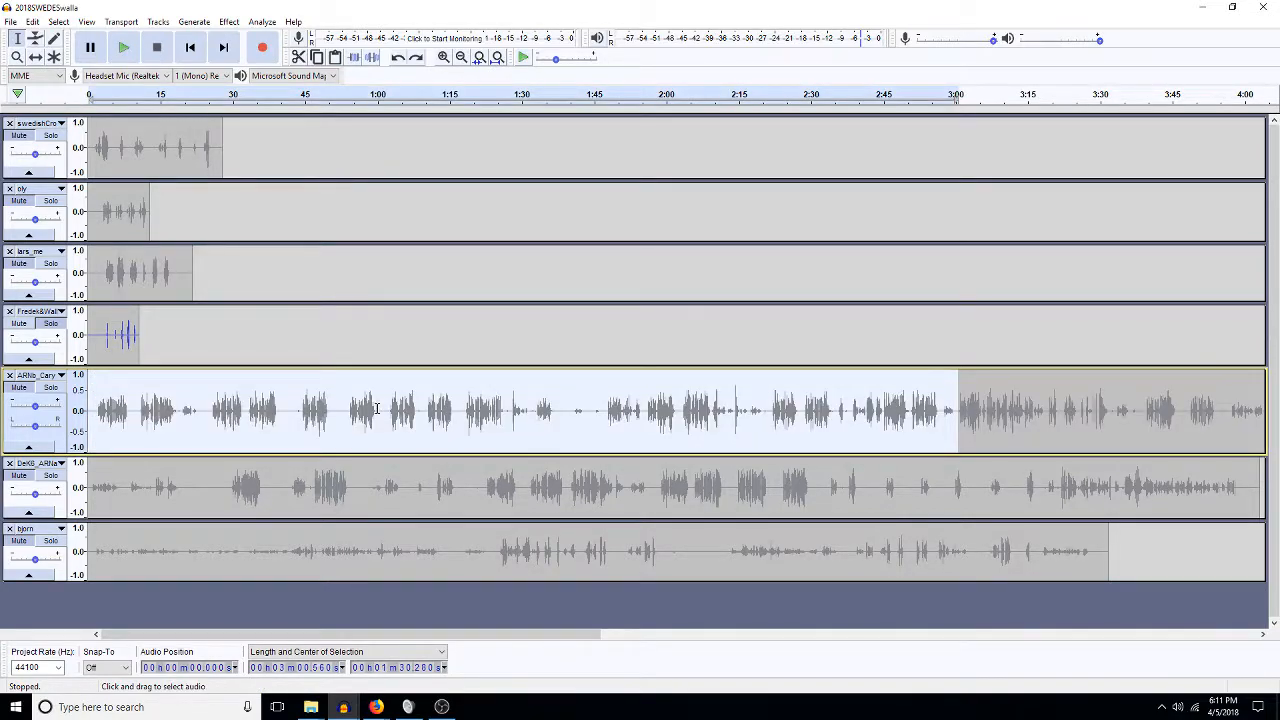
key("ctrl+l")
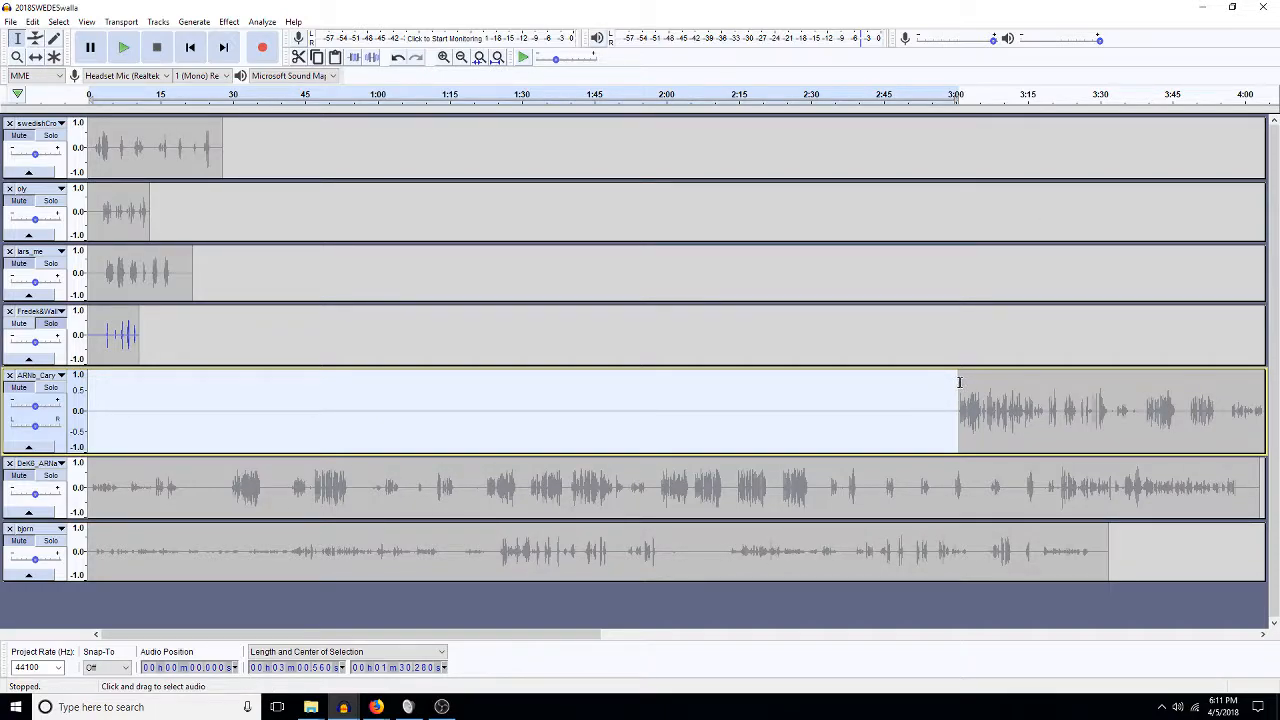
left_click_drag(957, 385, 920, 387)
key("Delete")
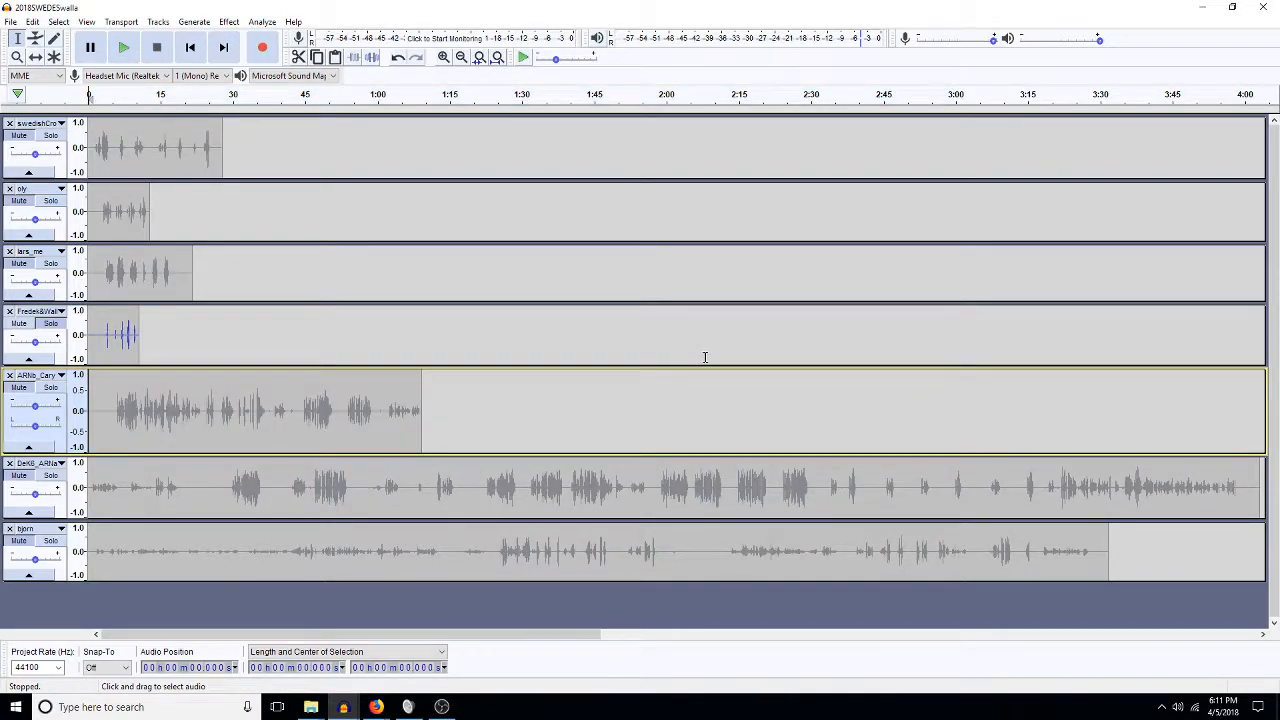
Delete a short stretch and the tail of the ARNb_Cary clip.
left_click_drag(115, 406, 97, 404)
key("Delete")
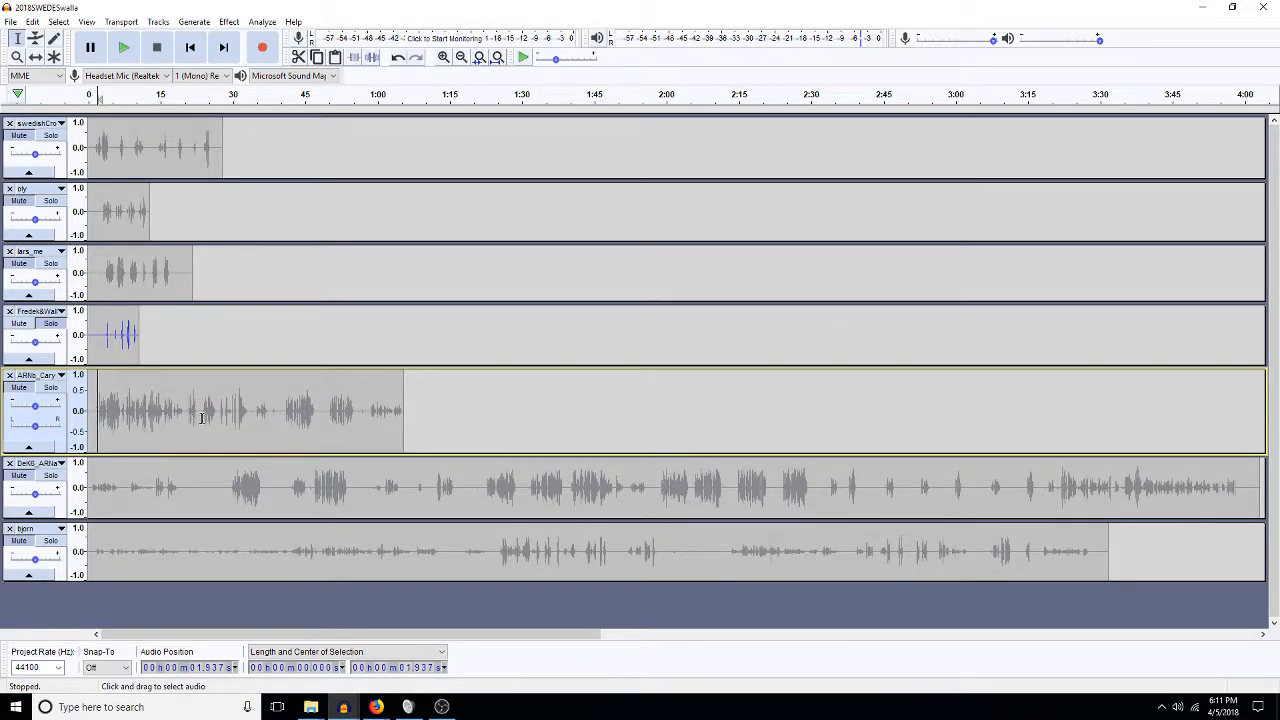
left_click_drag(183, 410, 414, 421)
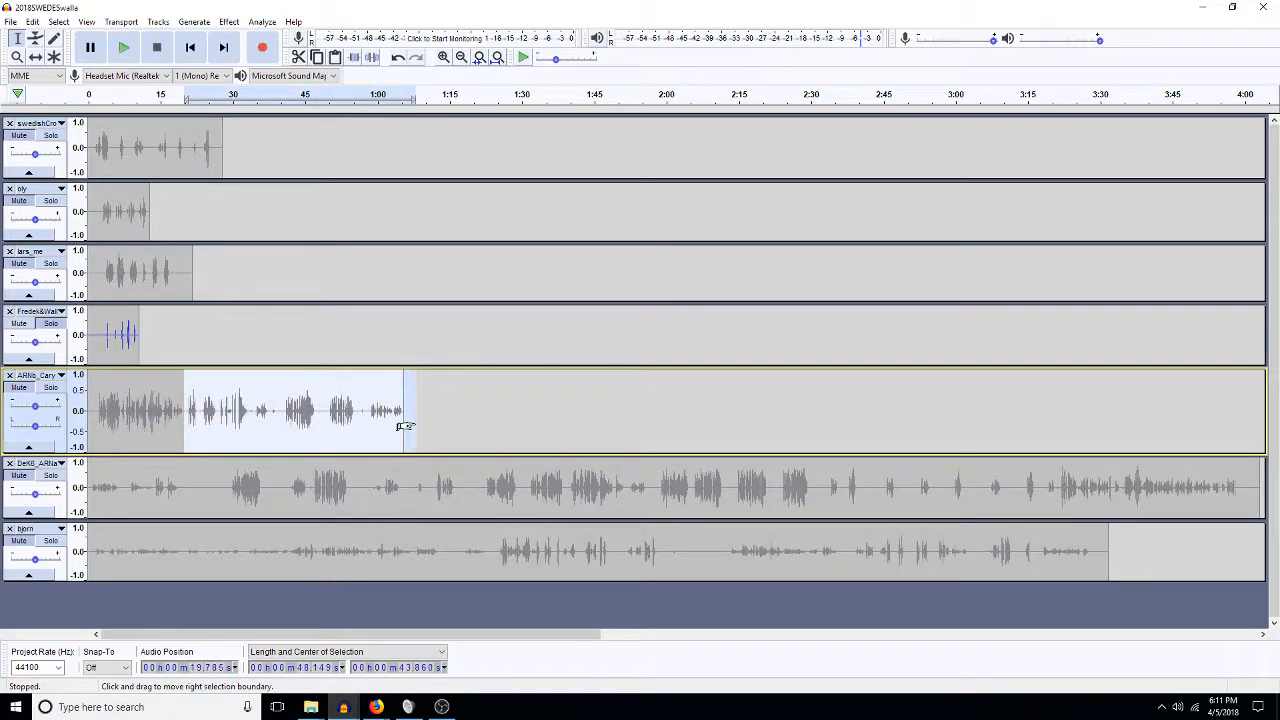
key("Delete")
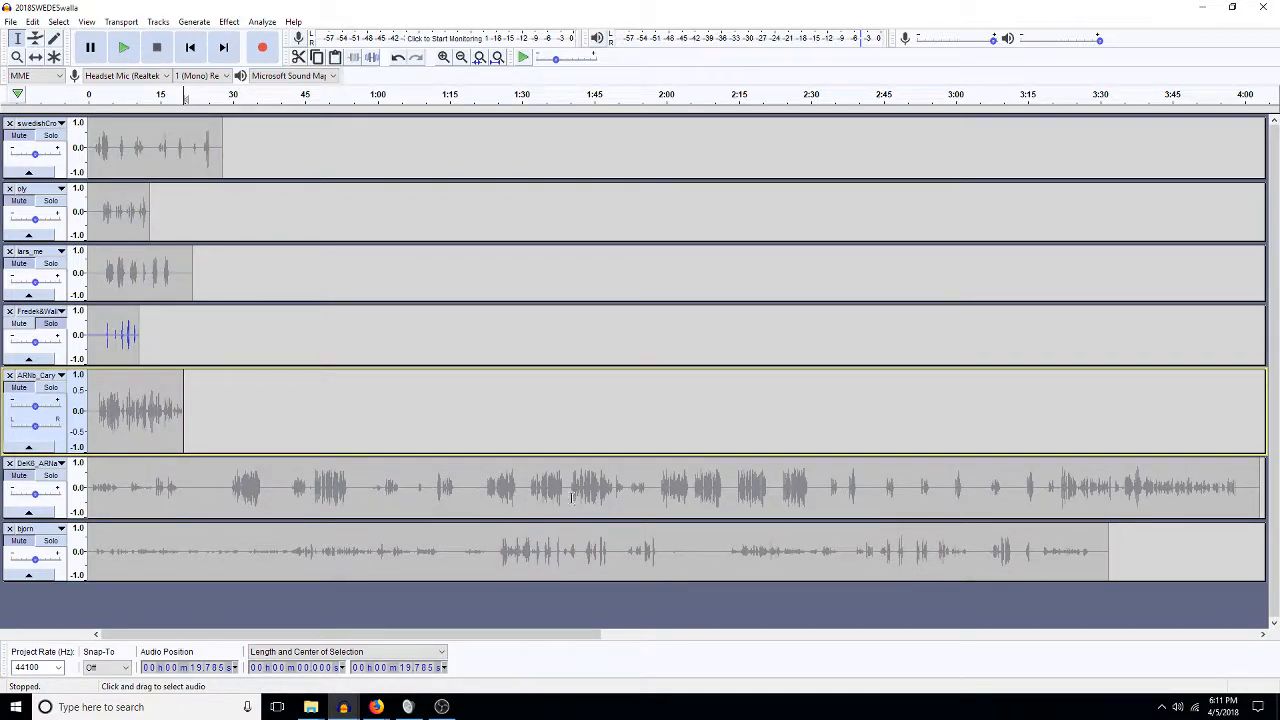
Cut DeK6's first 1:58, then the audio from 34.6 s onward, then everything after 15.5 s.
left_click_drag(657, 487, 87, 511)
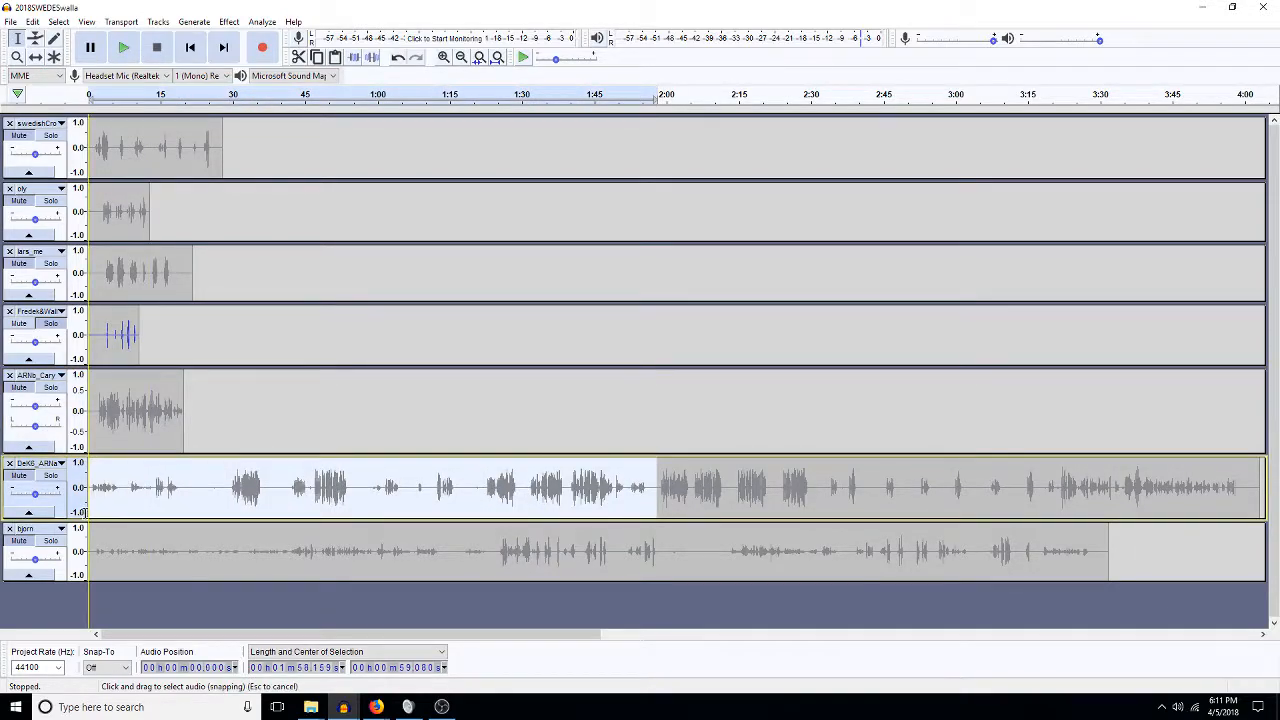
key("Delete")
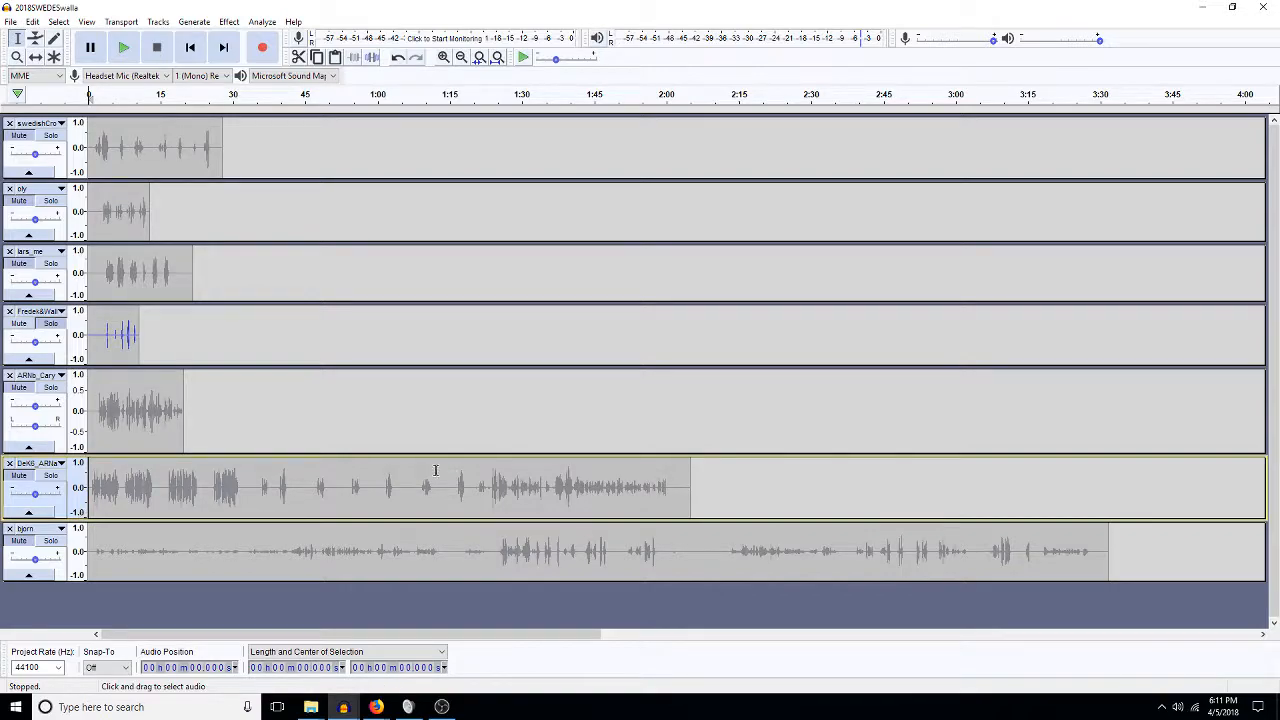
left_click(257, 485)
left_click_drag(263, 483, 692, 497)
key("Delete")
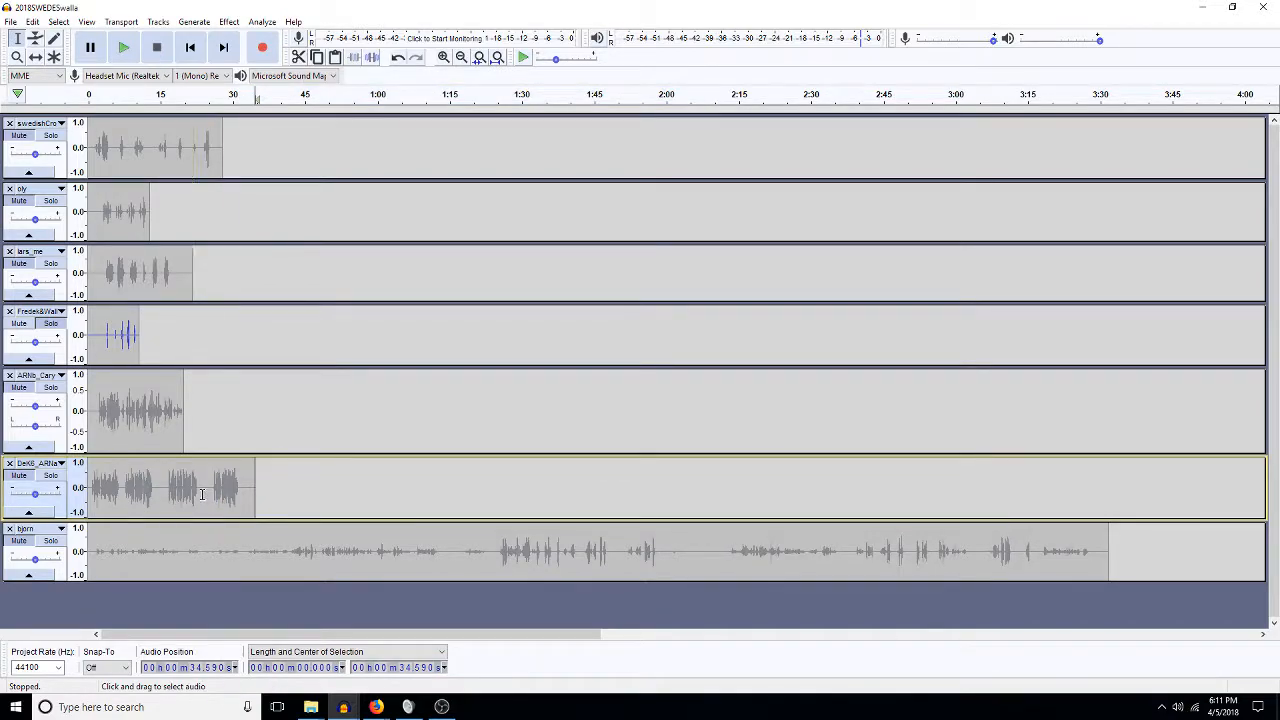
left_click_drag(163, 484, 266, 486)
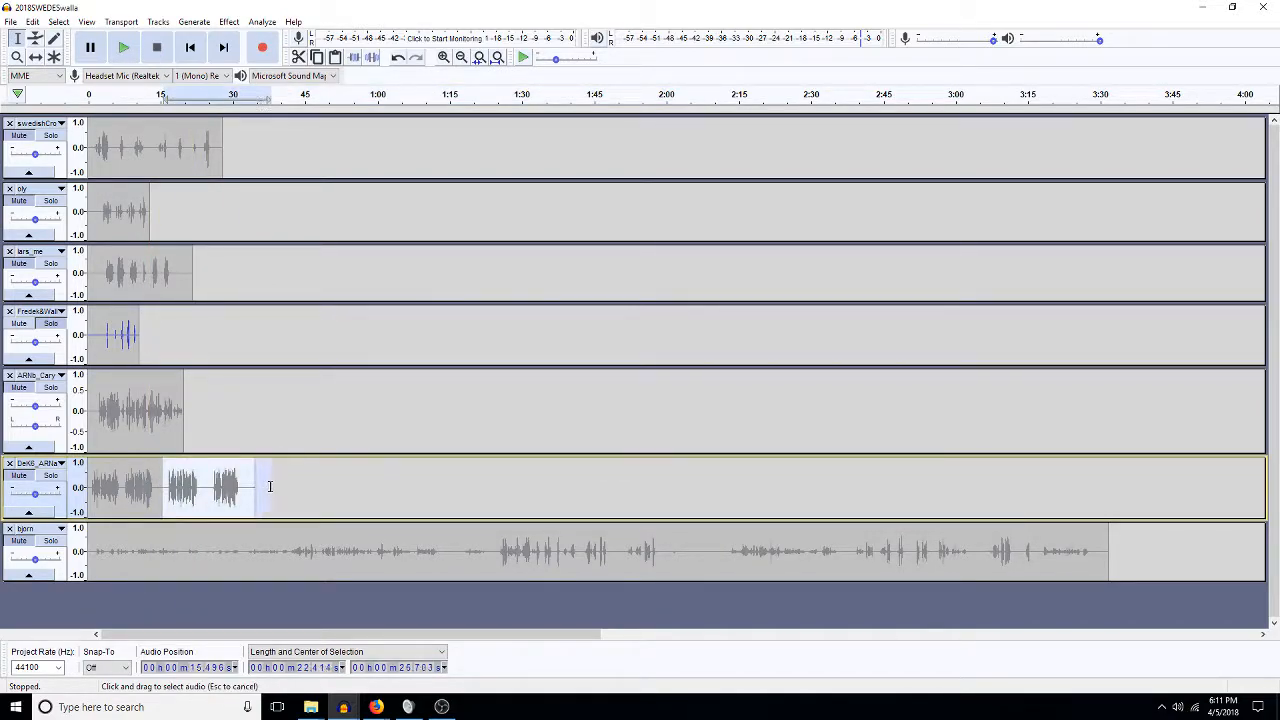
key("Delete")
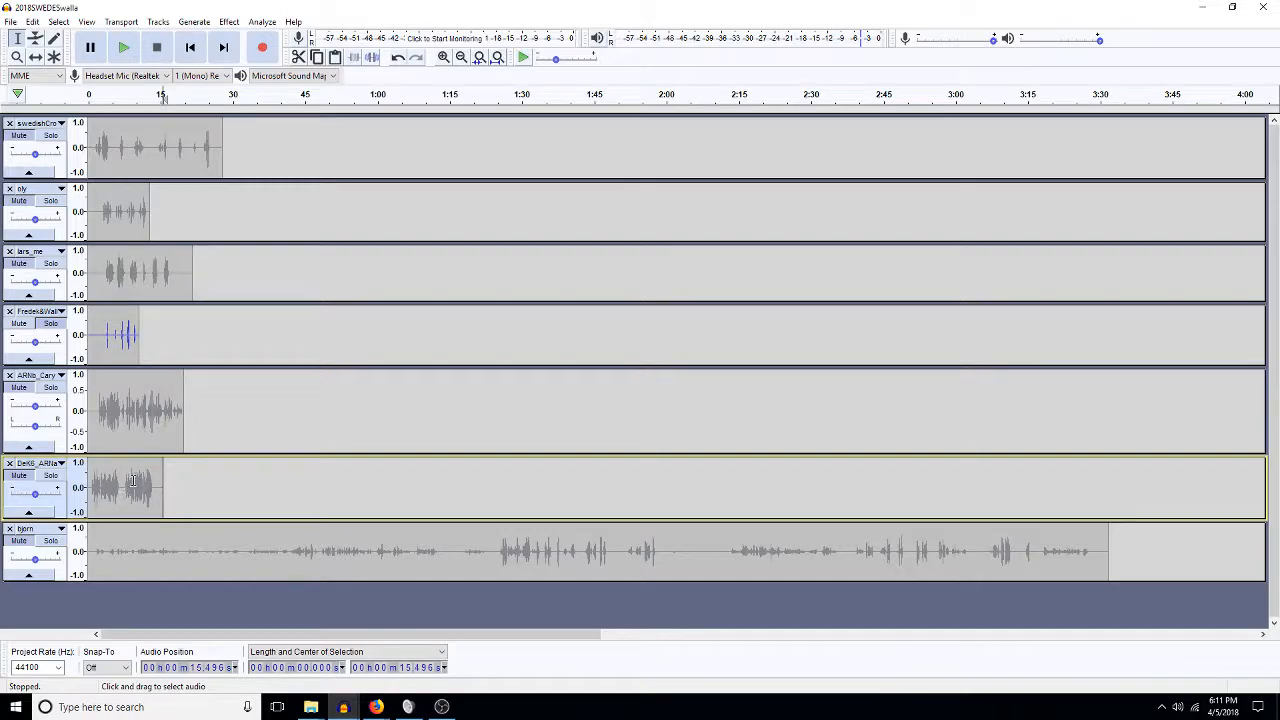
Silence DeK6's opening 6.78 s and delete the 0.69–5.7 s stretch of it.
left_click_drag(122, 484, 206, 486)
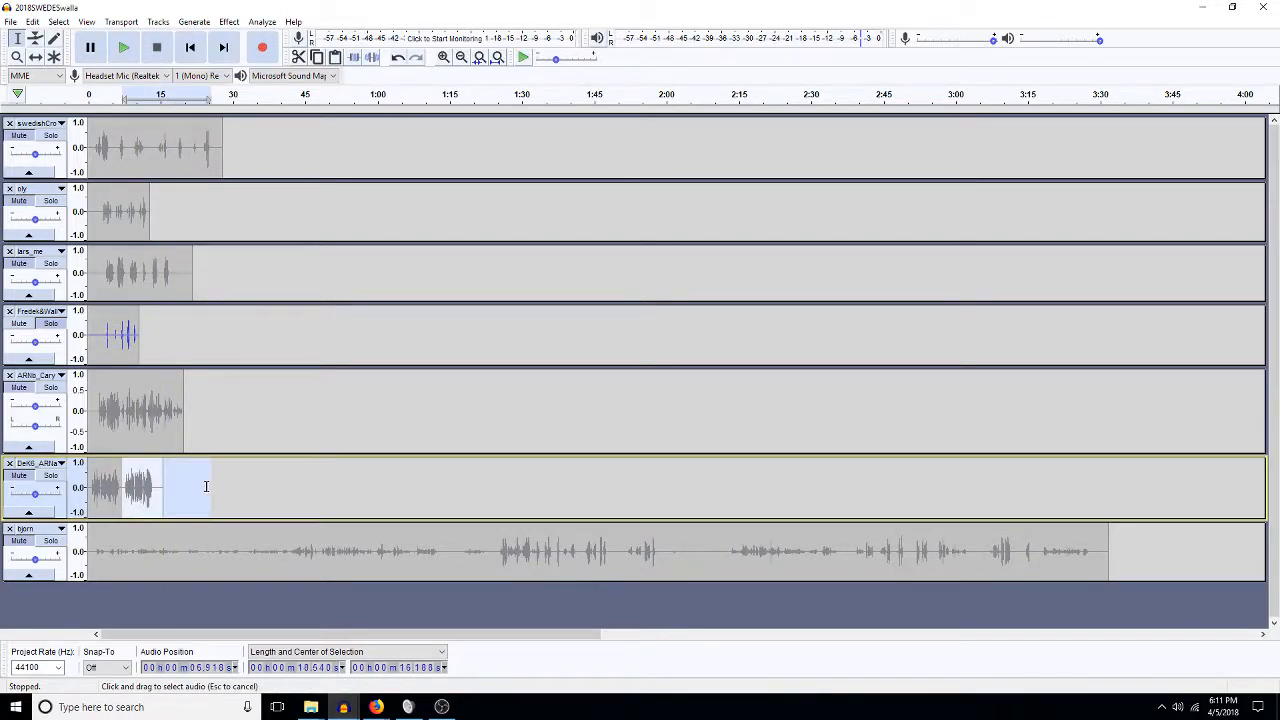
left_click_drag(121, 486, 88, 487)
key("Delete")
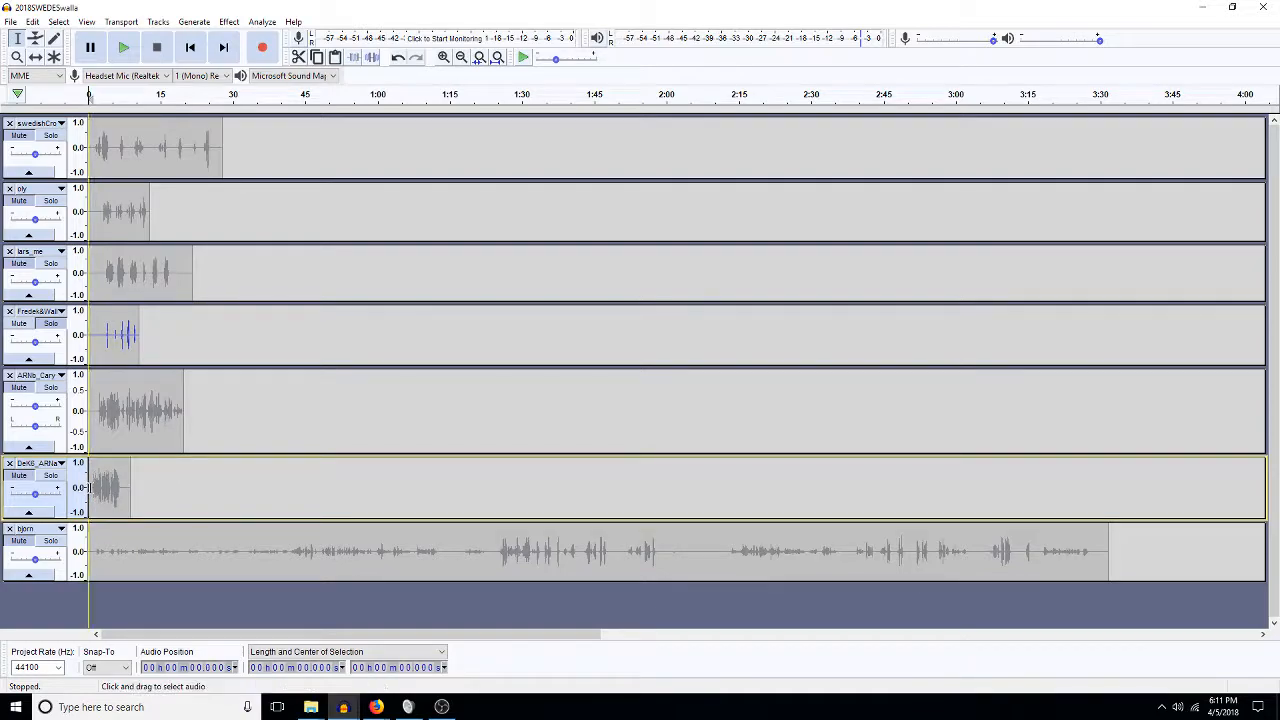
key("ctrl+z")
key("ctrl+l")
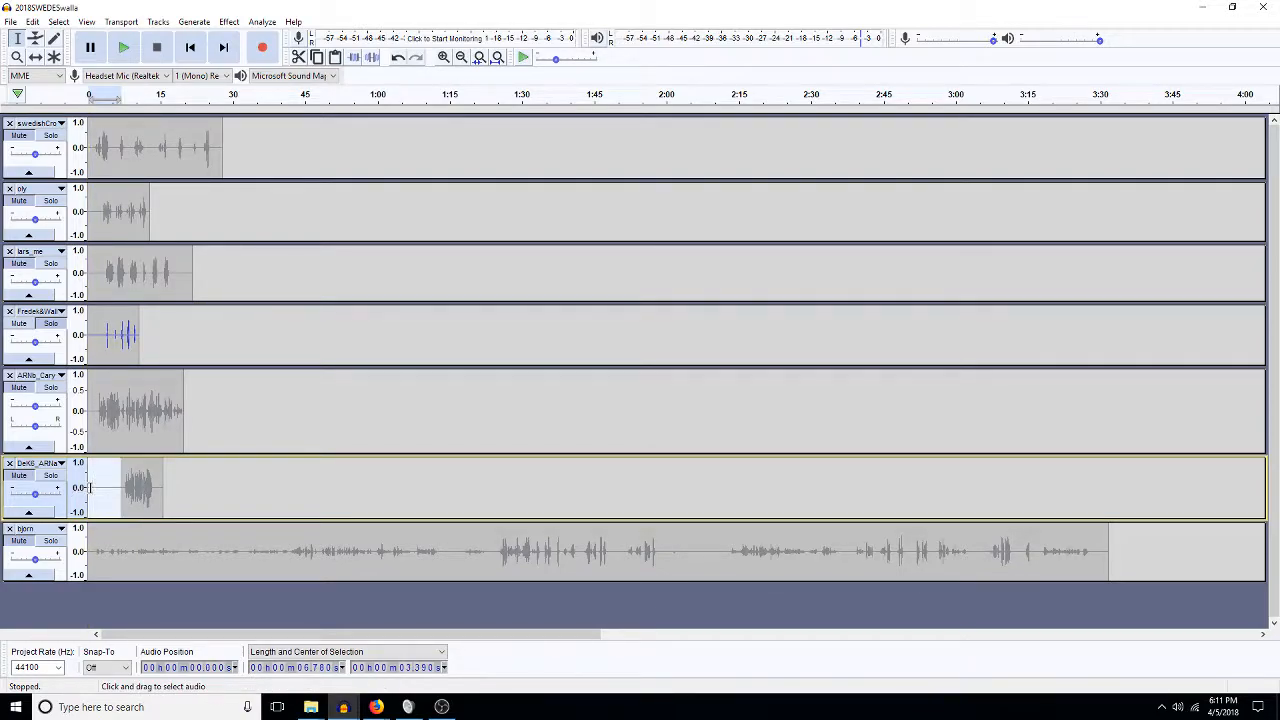
left_click_drag(91, 485, 115, 486)
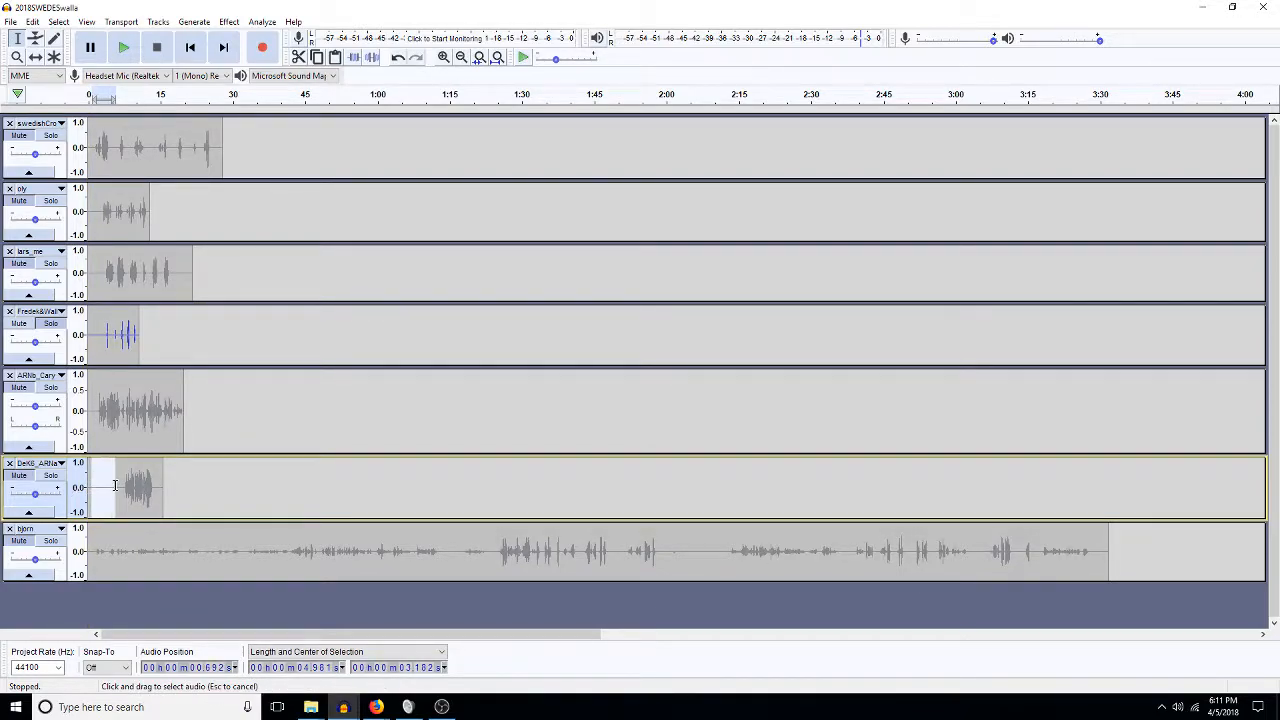
key("Delete")
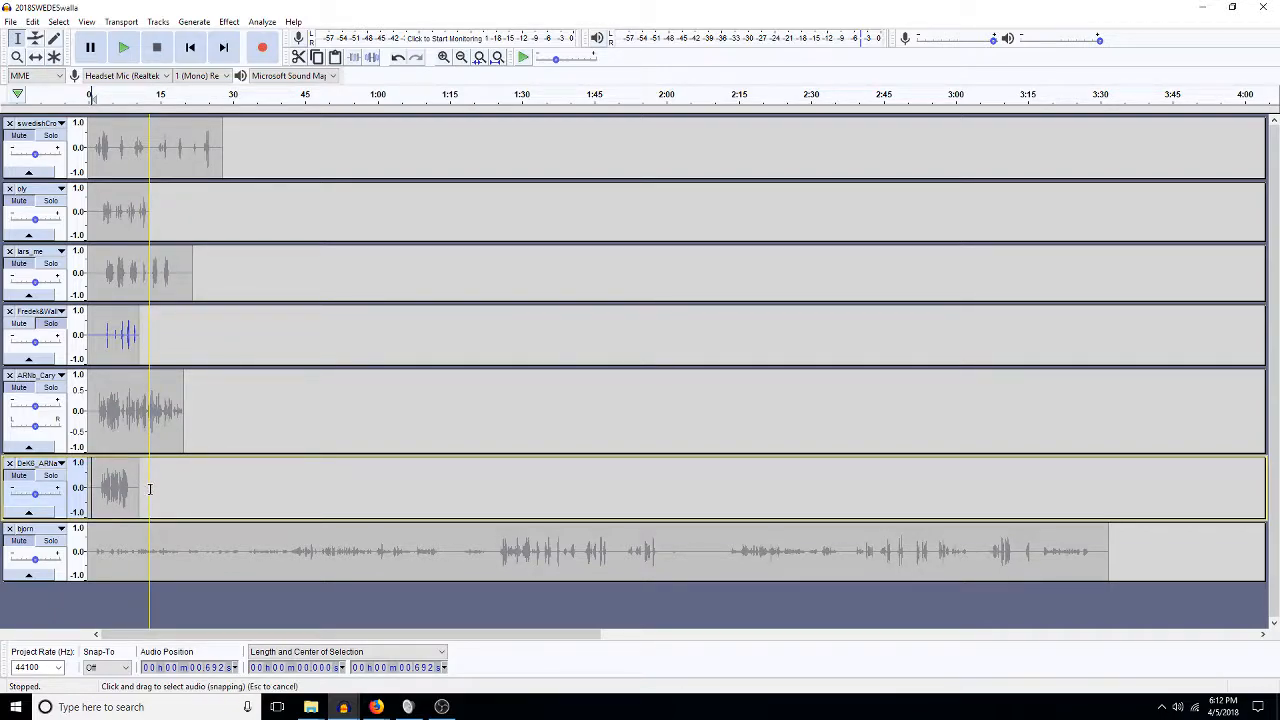
Cut bjorn's first 1:23.7 and everything after about 0:26.
left_click(491, 548)
left_click_drag(483, 548, 31, 574)
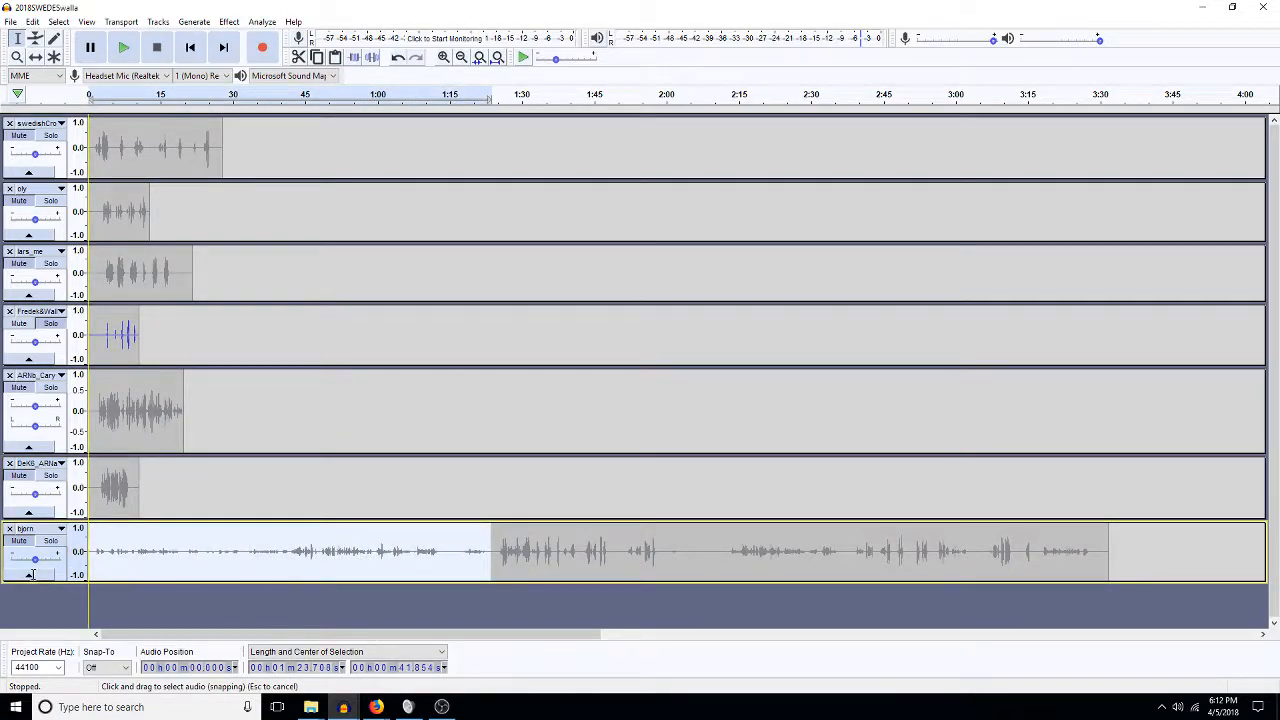
key("Delete")
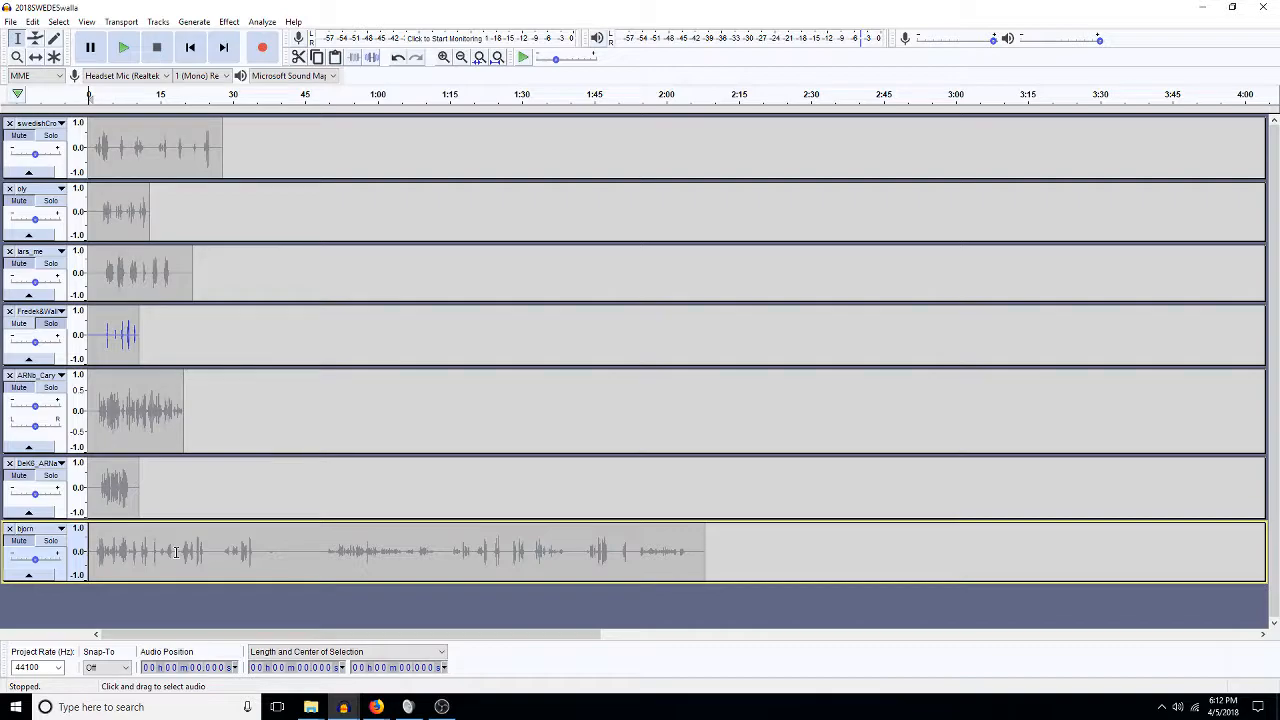
left_click_drag(212, 546, 722, 560)
key("Delete")
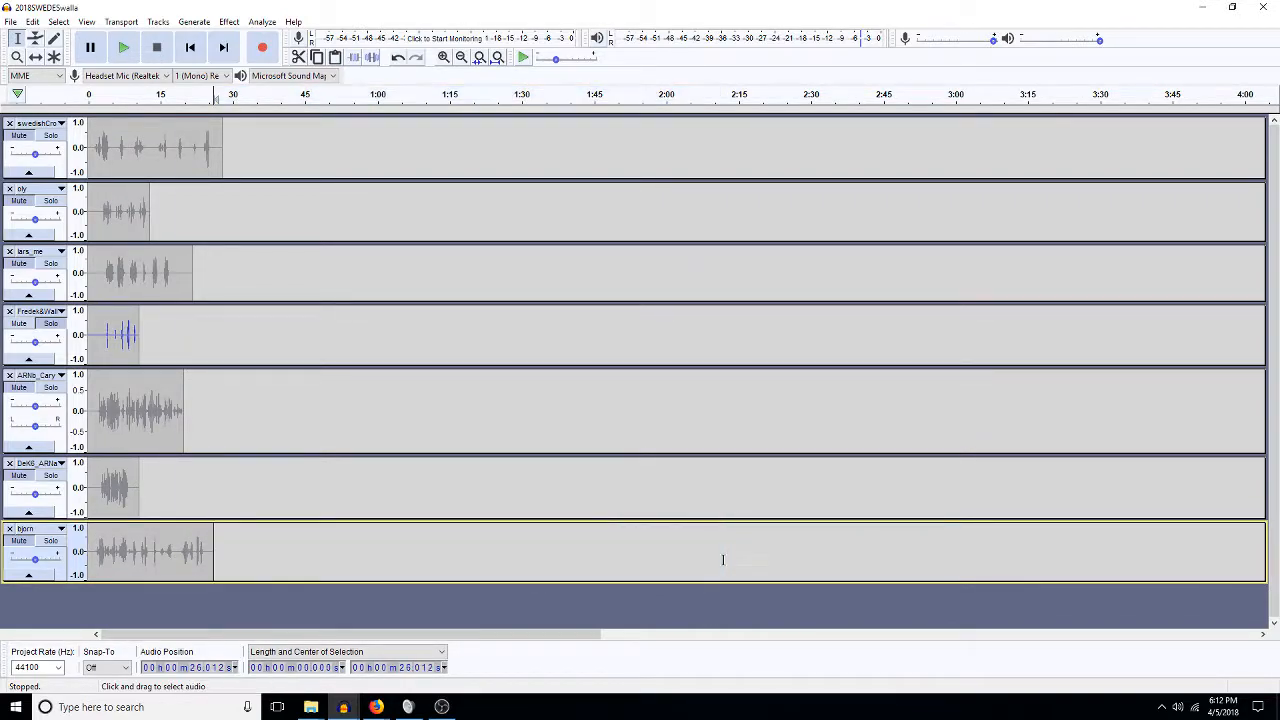
Zoom the timeline to fit the whole swedishCro clip with Ctrl+E.
double_click(170, 170)
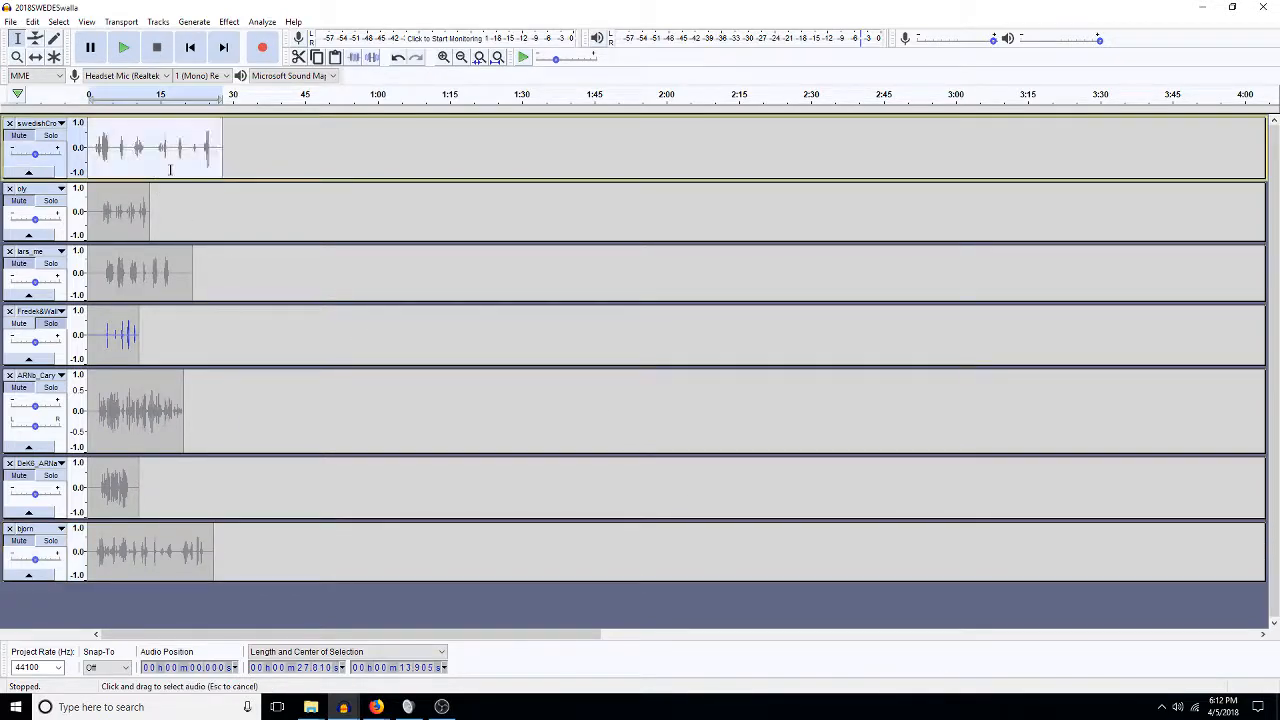
key("ctrl+e")
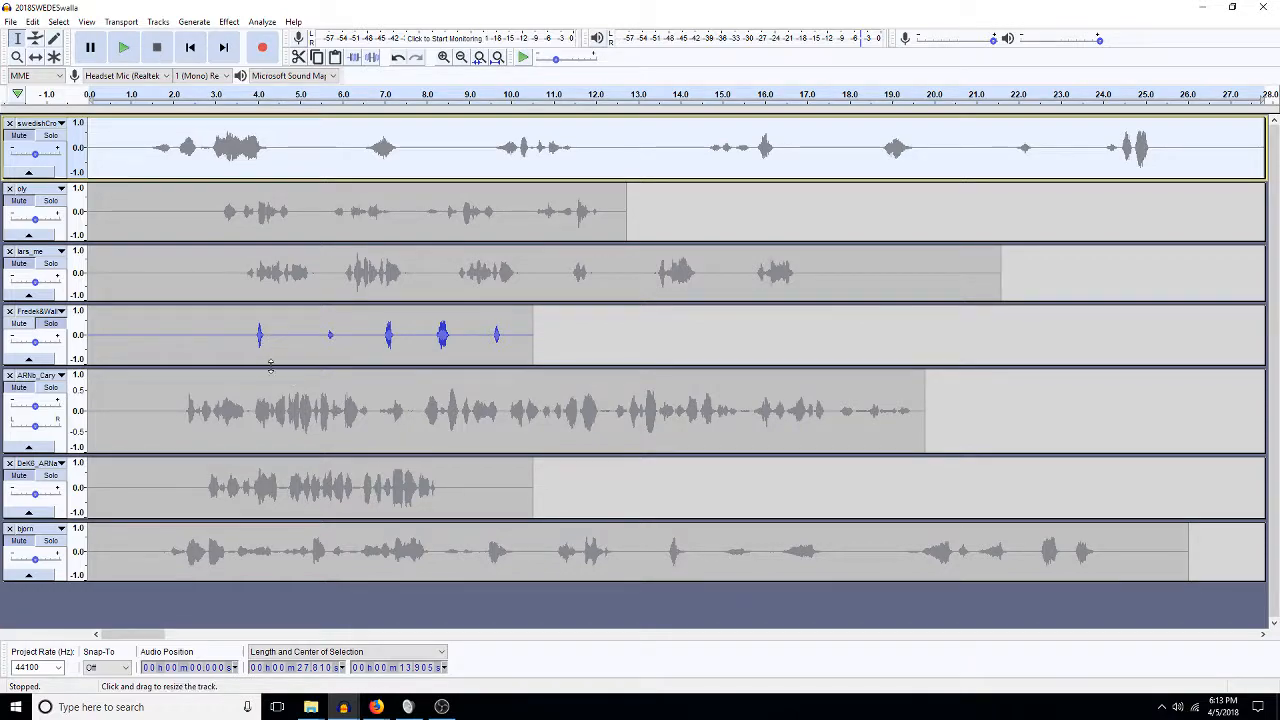
left_click(51, 323)
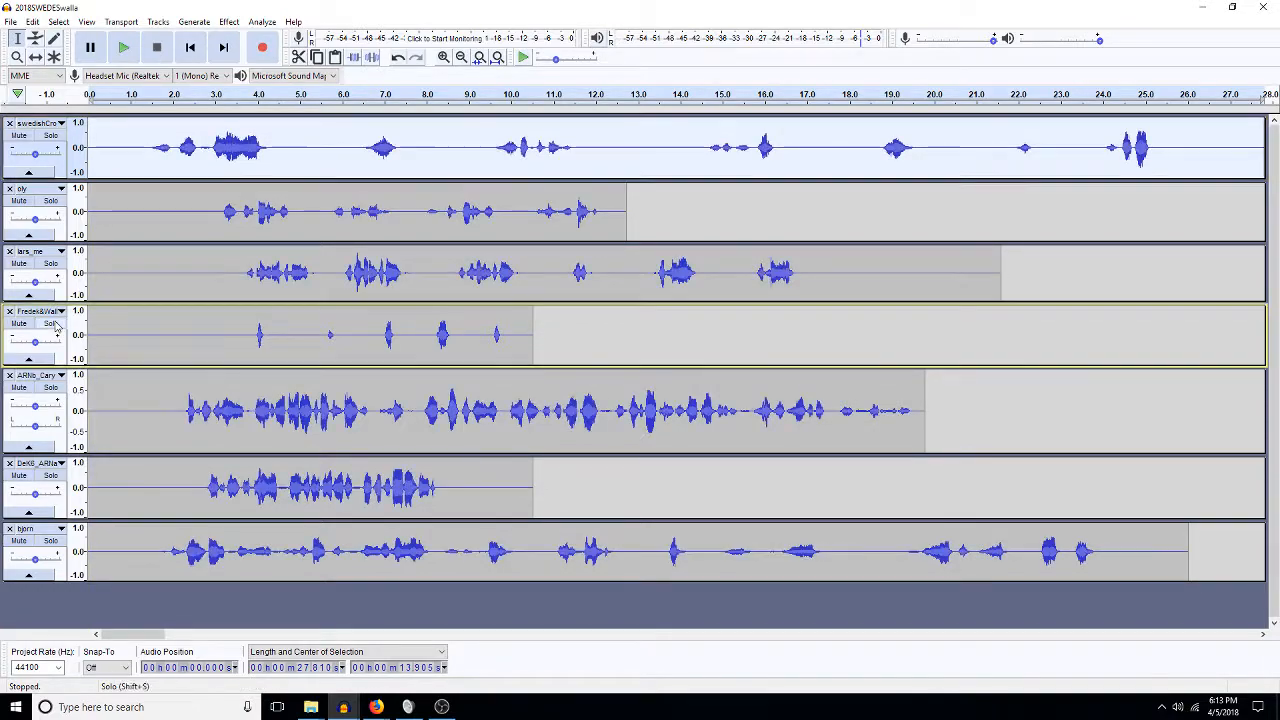
key("space")
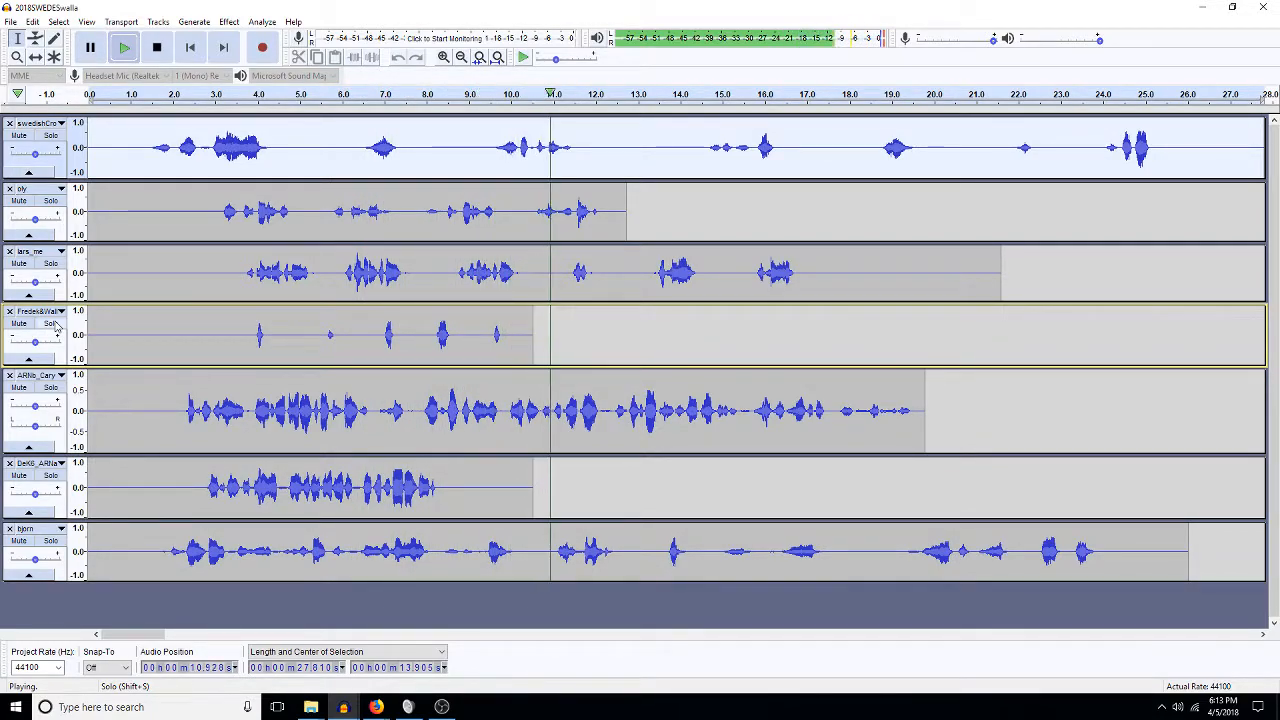
key("space")
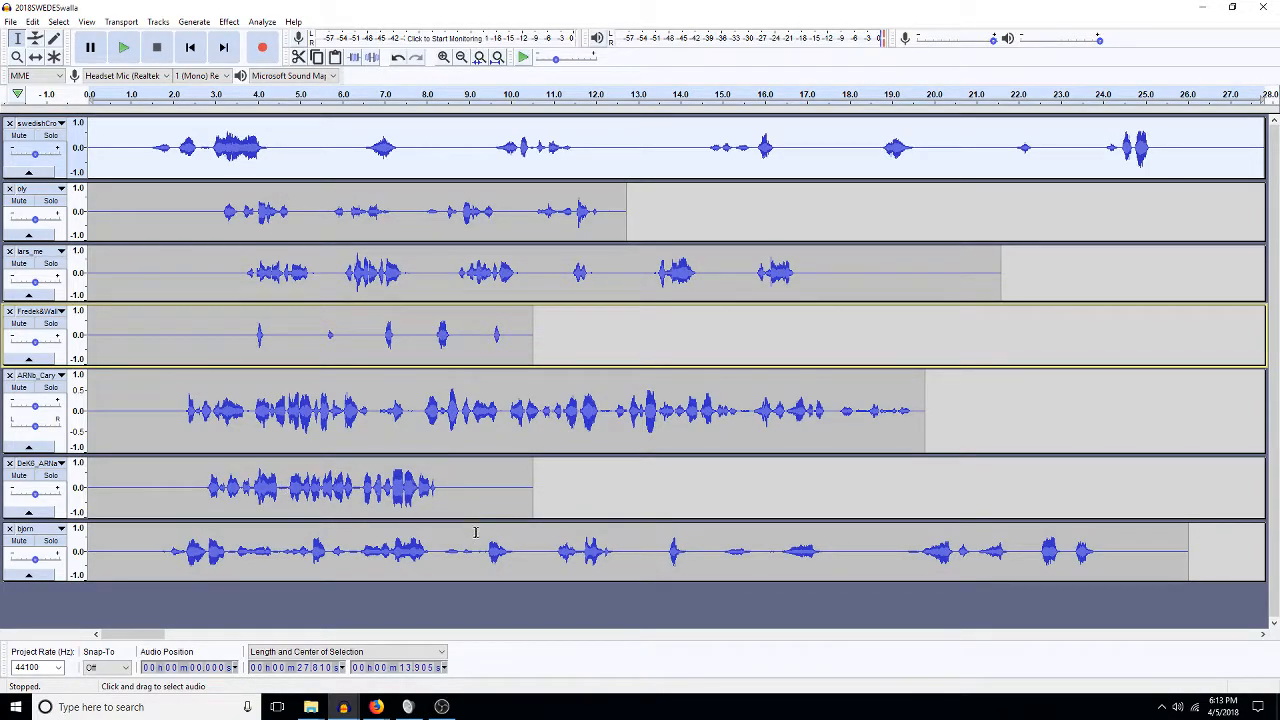
left_click(142, 152)
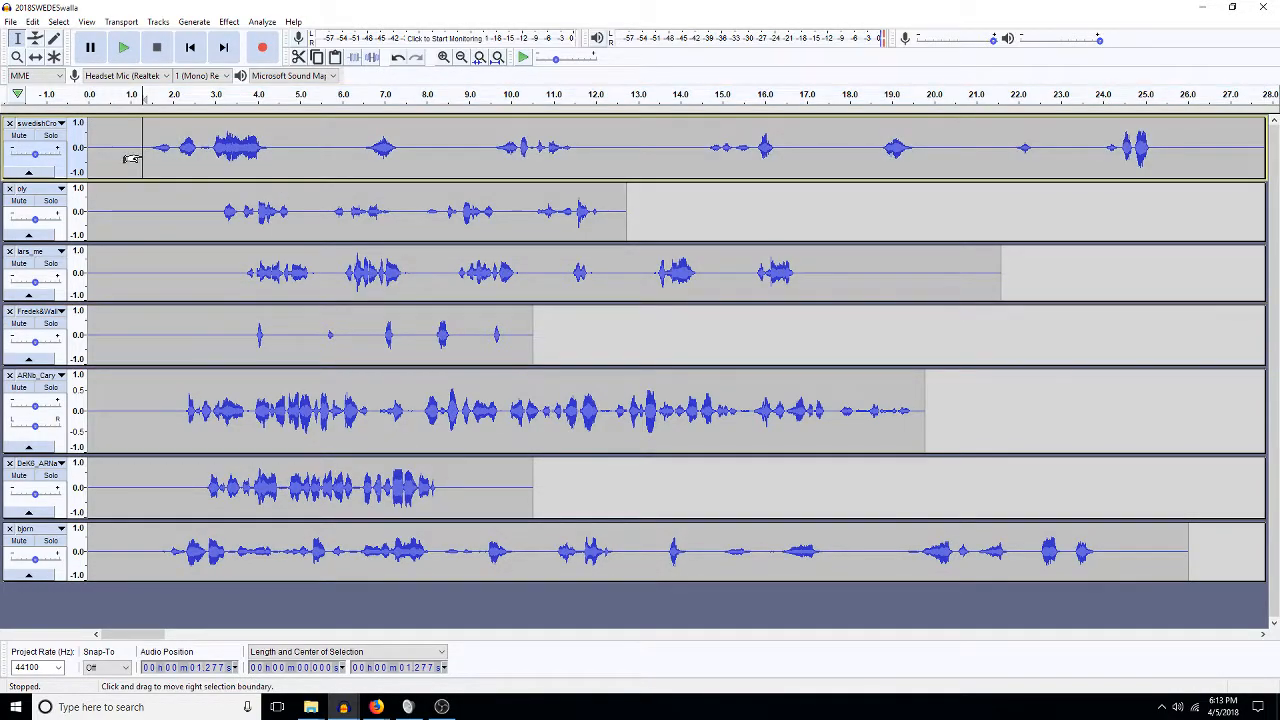
key("space")
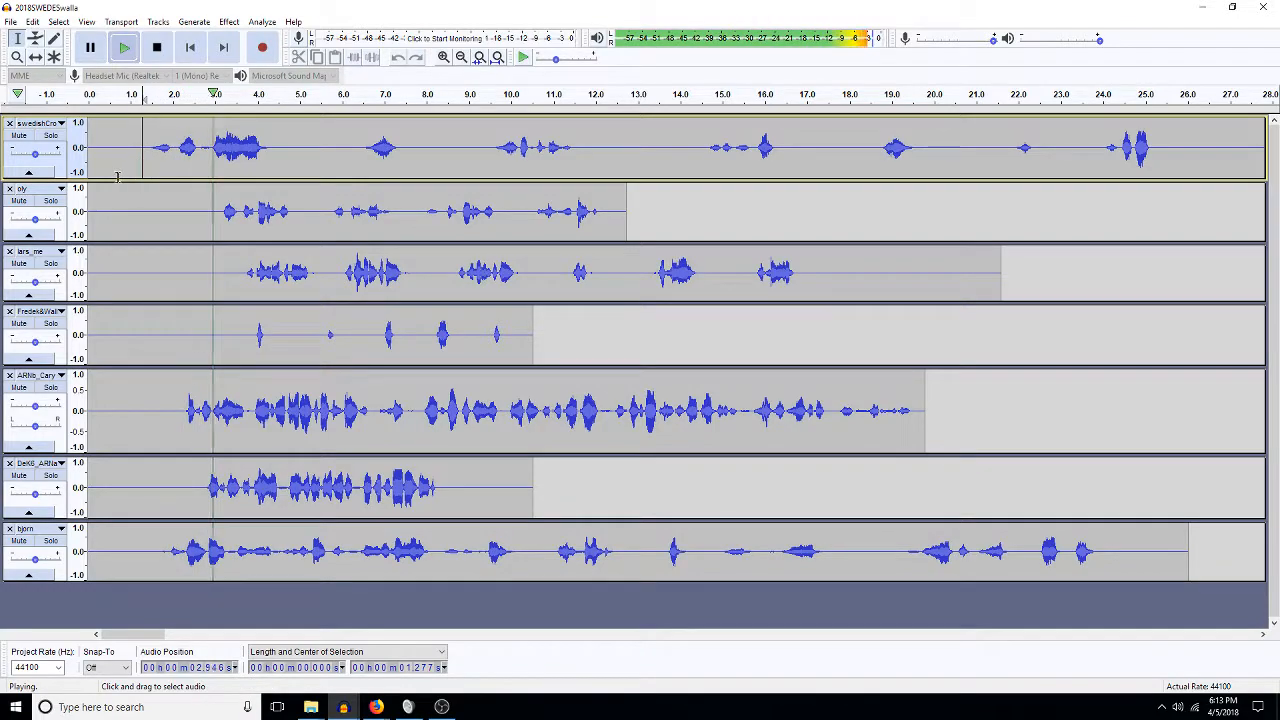
key("space")
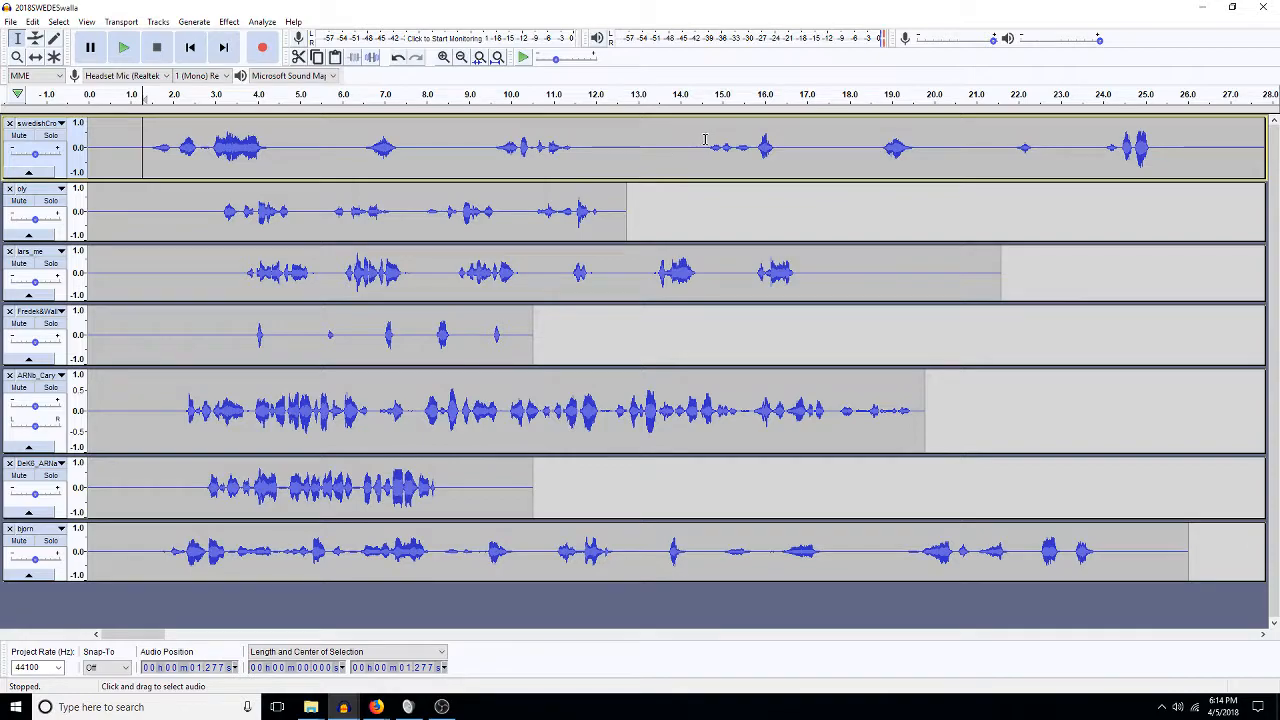
Delete two silent gaps from the top track, including the one around 11.3–12.6 s.
left_click_drag(689, 148, 457, 147)
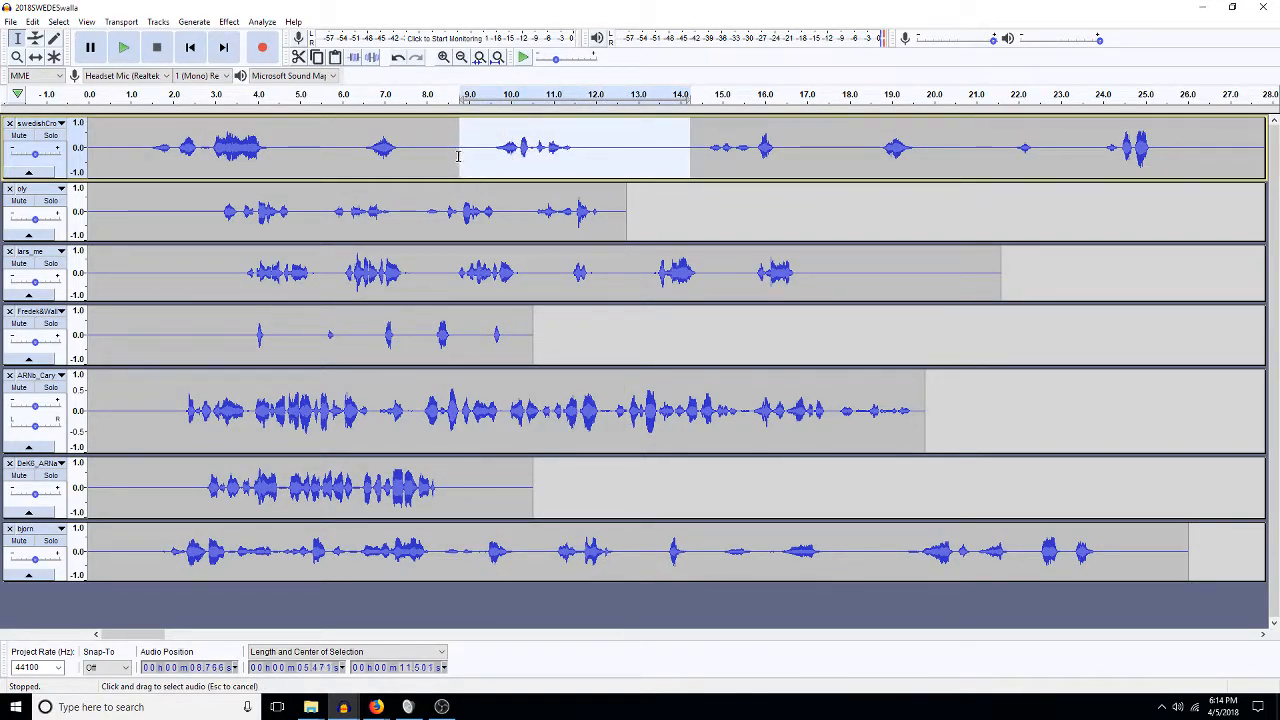
key("Delete")
left_click_drag(621, 148, 565, 148)
key("Delete")
After playing from 17 s, delete the 13.8–17.5 s stretch from the top track.
left_click(809, 148)
key("space")
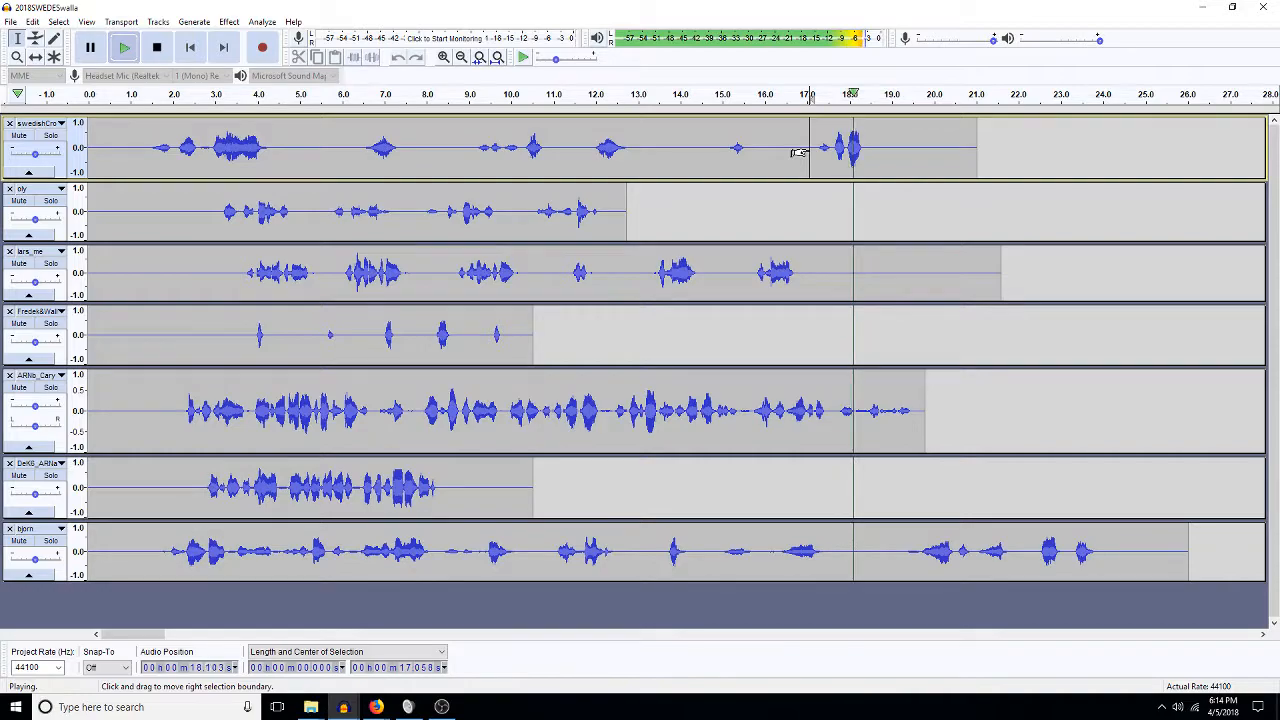
key("space")
left_click_drag(929, 151, 671, 151)
key("Delete")
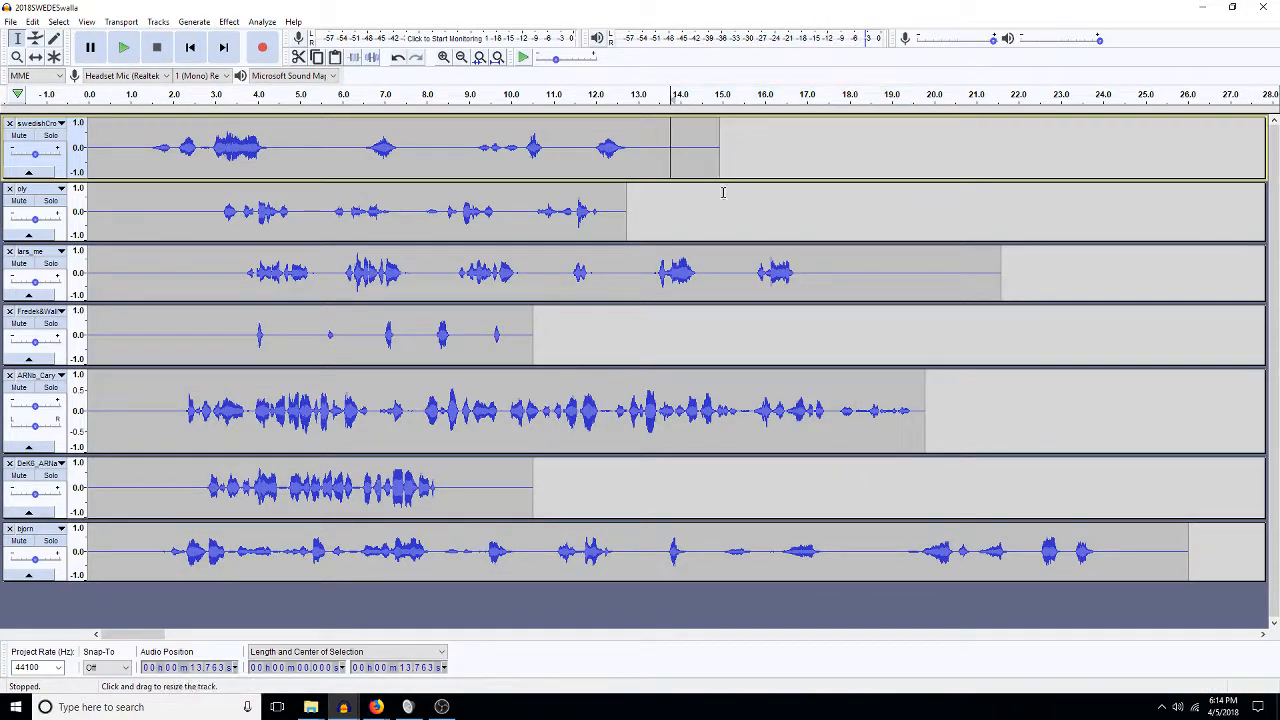
left_click_drag(838, 268, 650, 297)
left_click_drag(752, 275, 852, 281)
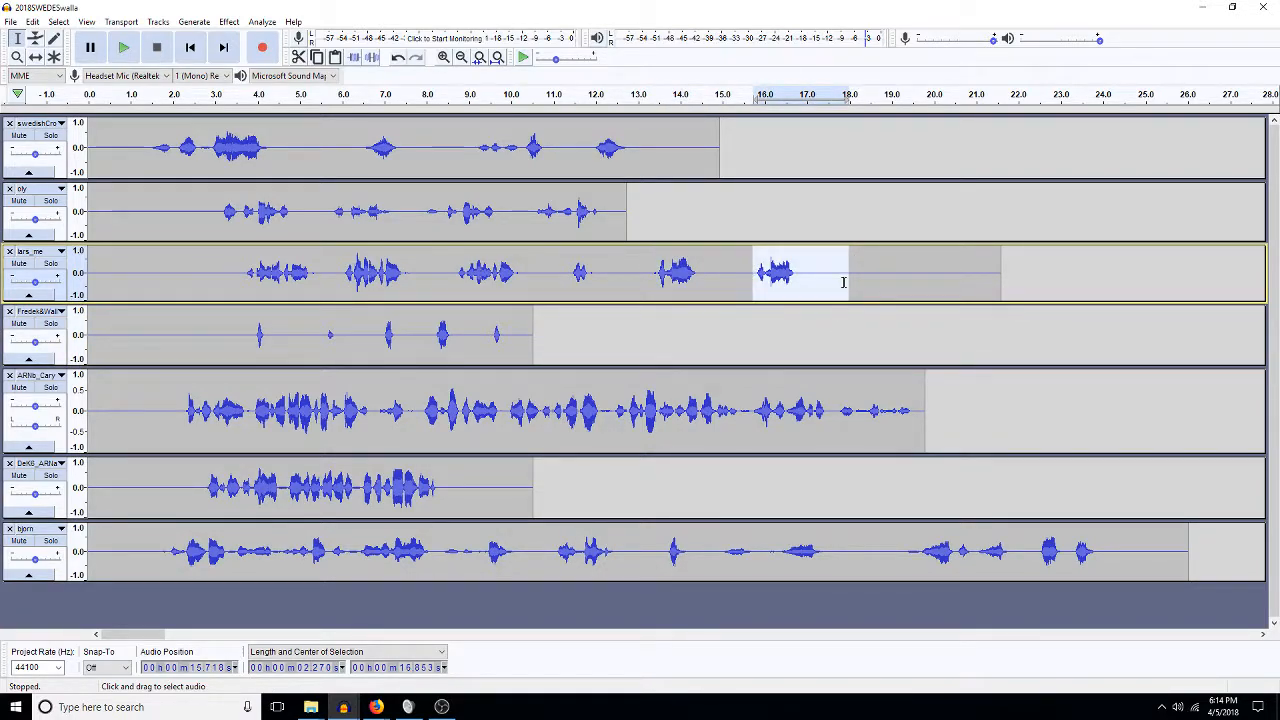
left_click(844, 283)
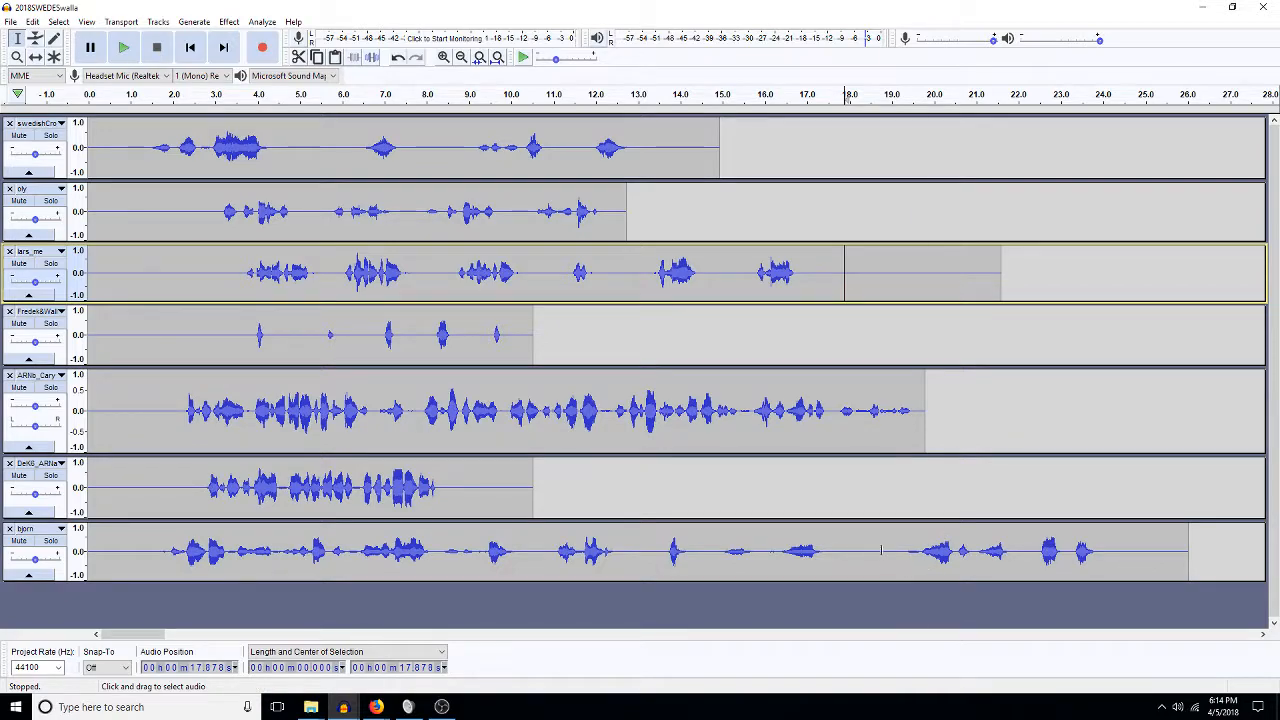
Cut bjorn's final phrase, about 22–24 s, out of the track.
left_click_drag(901, 555, 827, 560)
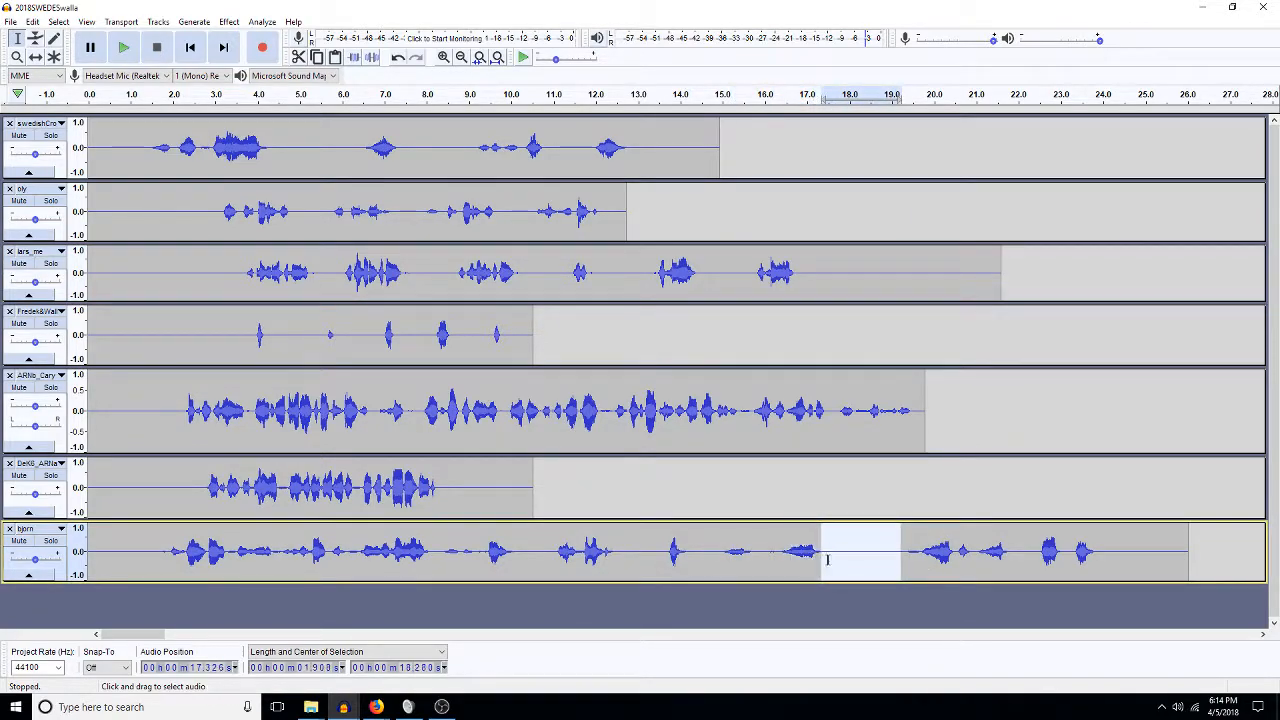
left_click(1035, 557)
key("space")
key("space")
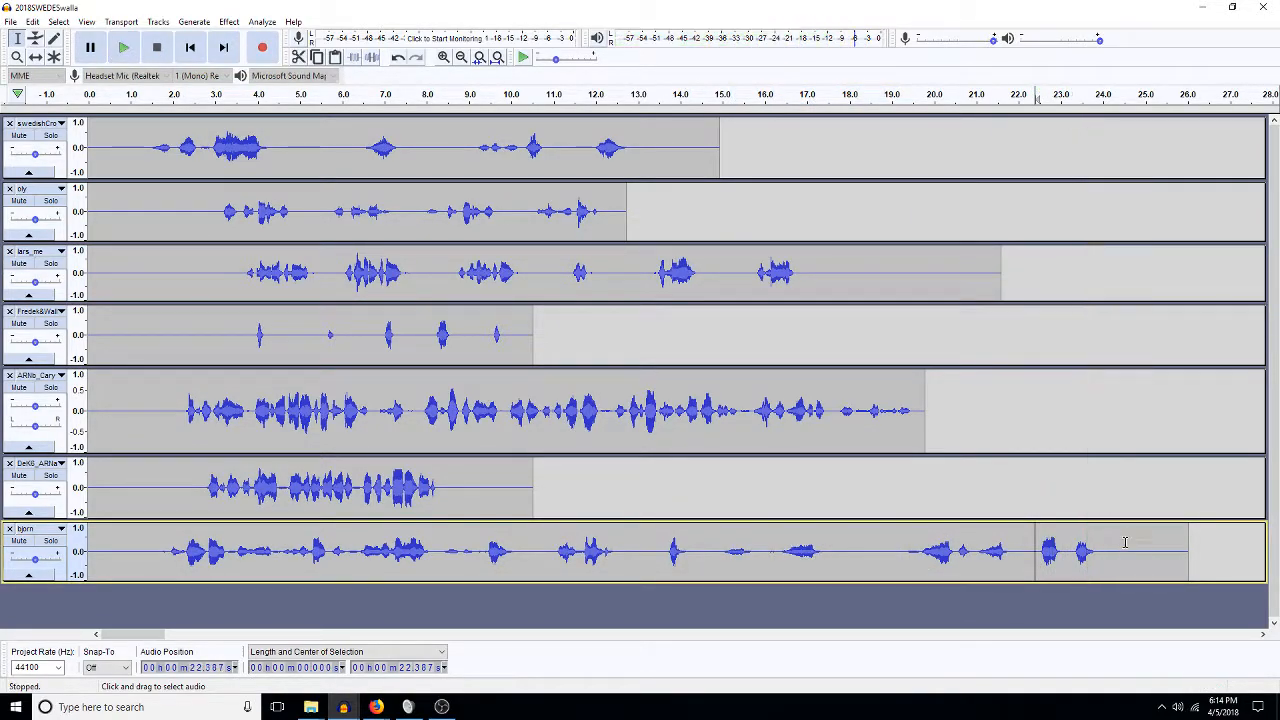
left_click_drag(1036, 566, 842, 556)
left_click_drag(1112, 573, 1019, 547)
key("Delete")
Paste the phrase at 13.15 s, delete the 17.6–21.3 s gap, and play from 1.1 s.
left_click(644, 558)
key("ctrl+v")
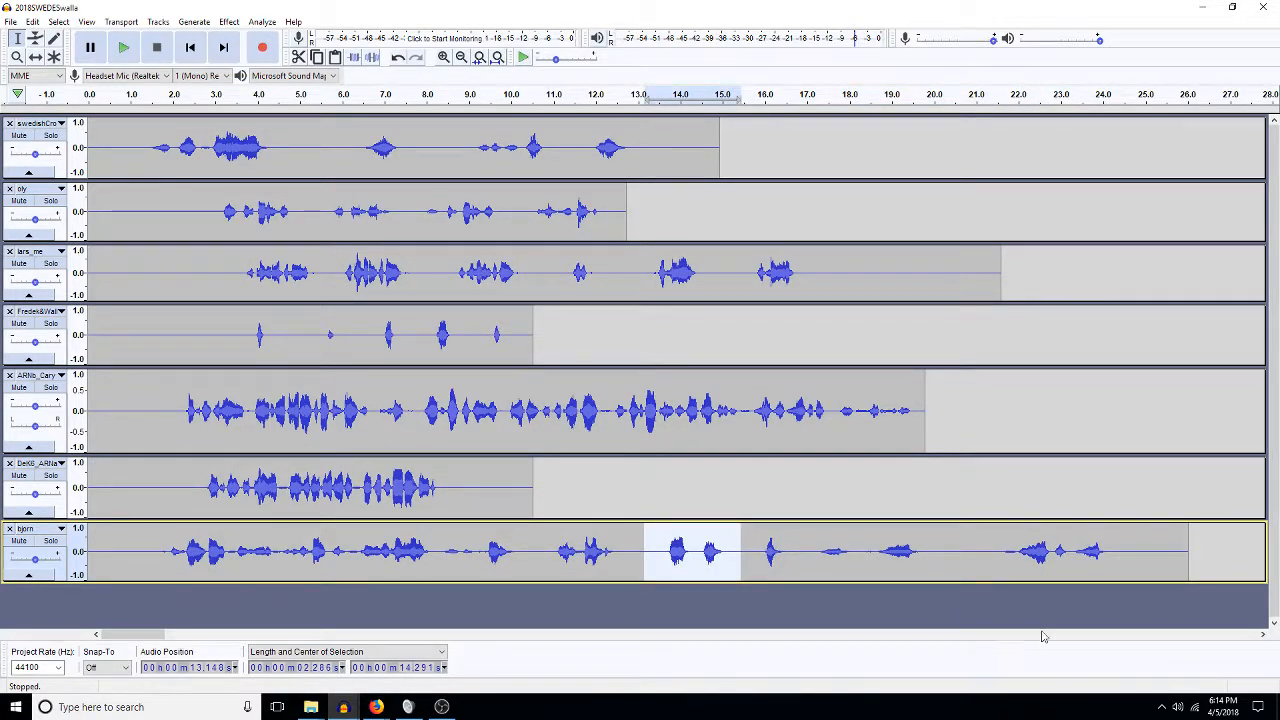
left_click_drag(986, 548, 781, 551)
key("Delete")
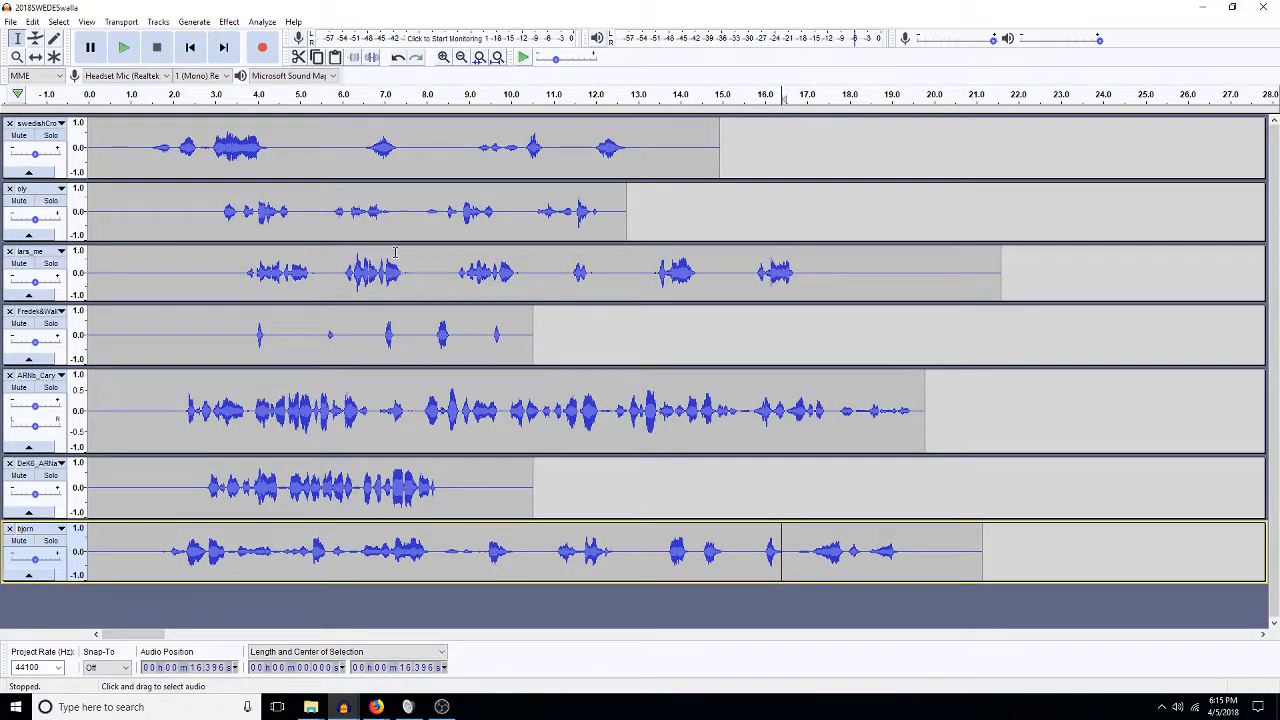
left_click(137, 415)
key("space")
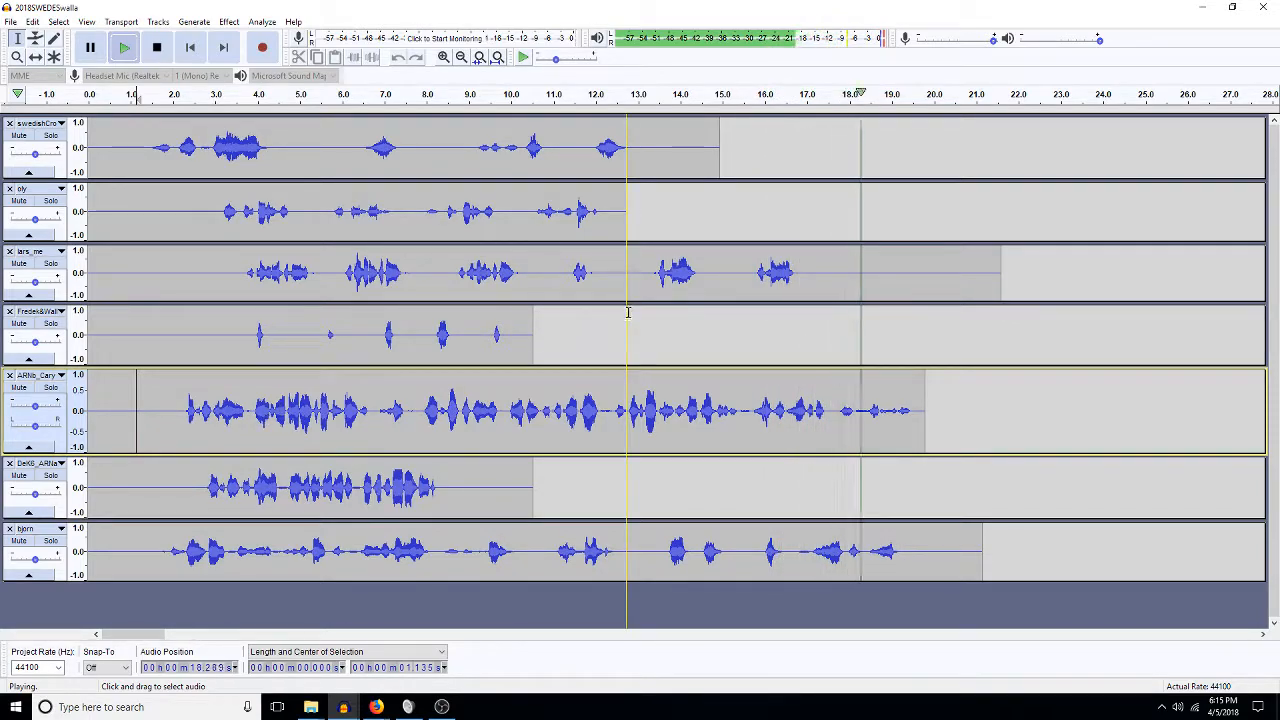
Delete the 12.3–13.1 s gap and a leftover sliver from lars_me.
key("space")
left_click_drag(643, 273, 609, 277)
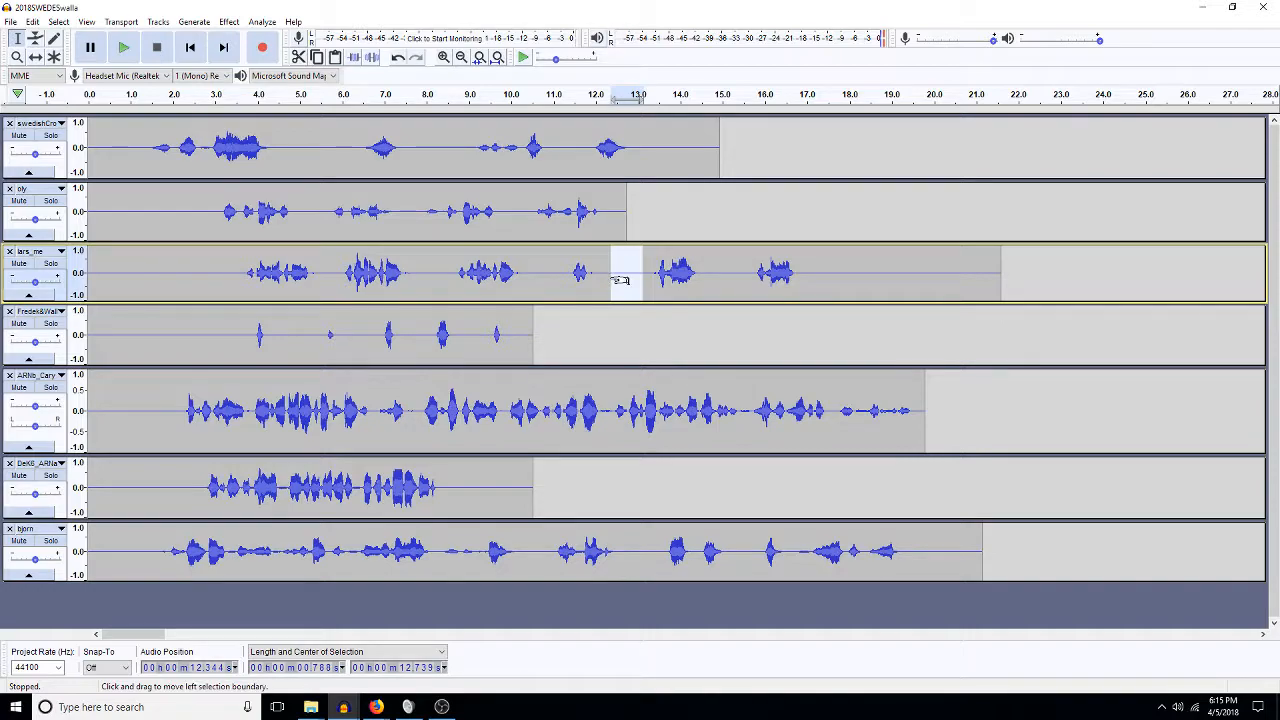
key("Delete")
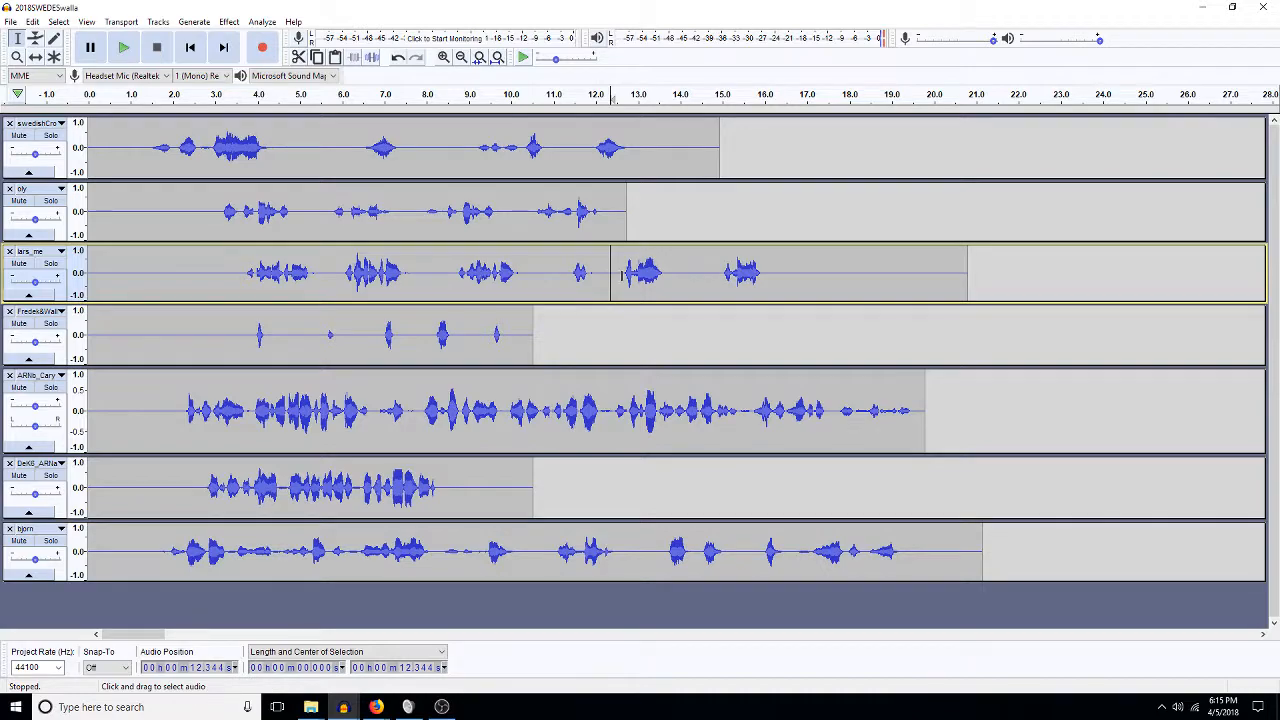
left_click_drag(615, 276, 611, 276)
key("Delete")
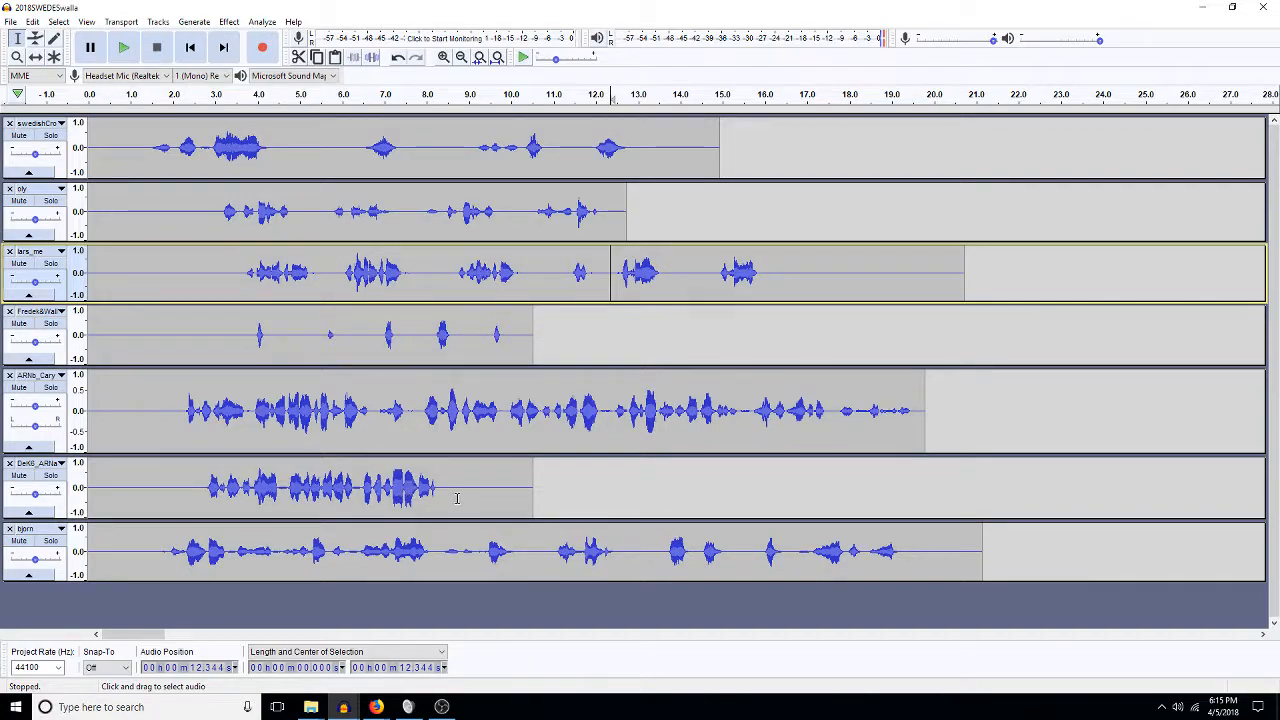
Copy the sixth track's first phrase to about 10 s and oly's 2.9–5.15 s phrase to 12.5 s.
left_click_drag(286, 487, 200, 484)
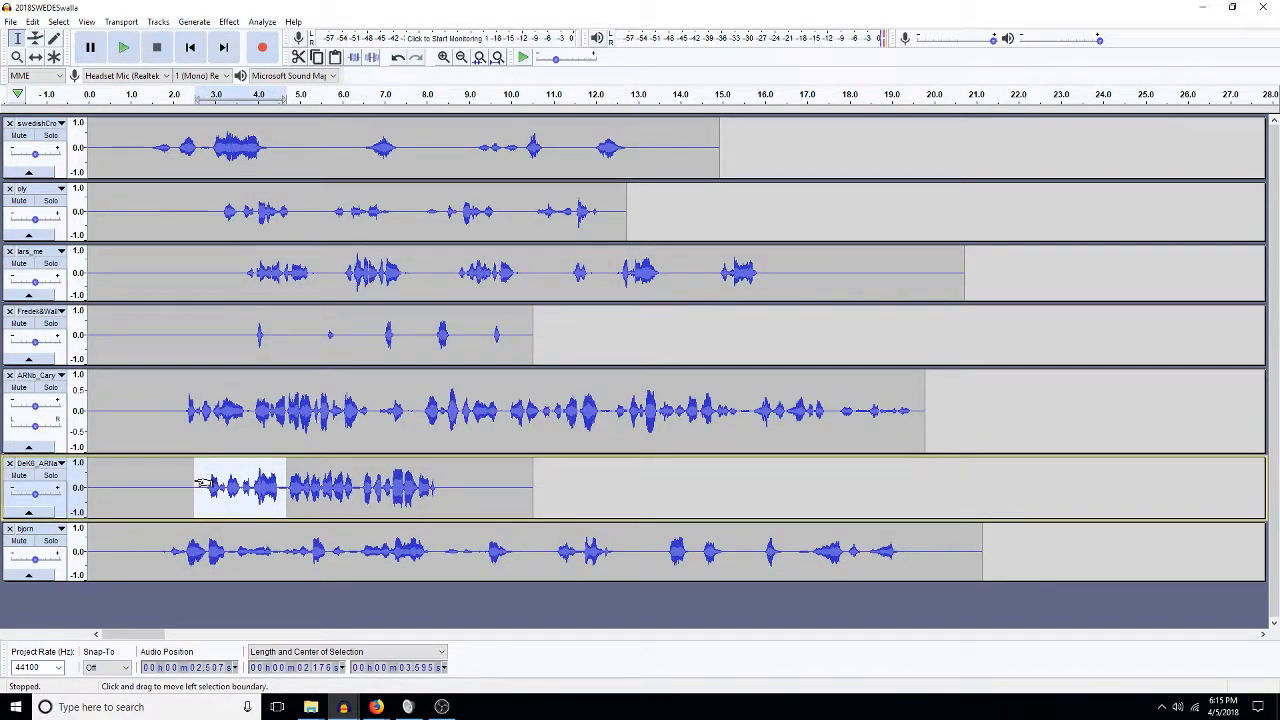
left_click(509, 489)
left_click_drag(498, 494, 600, 487)
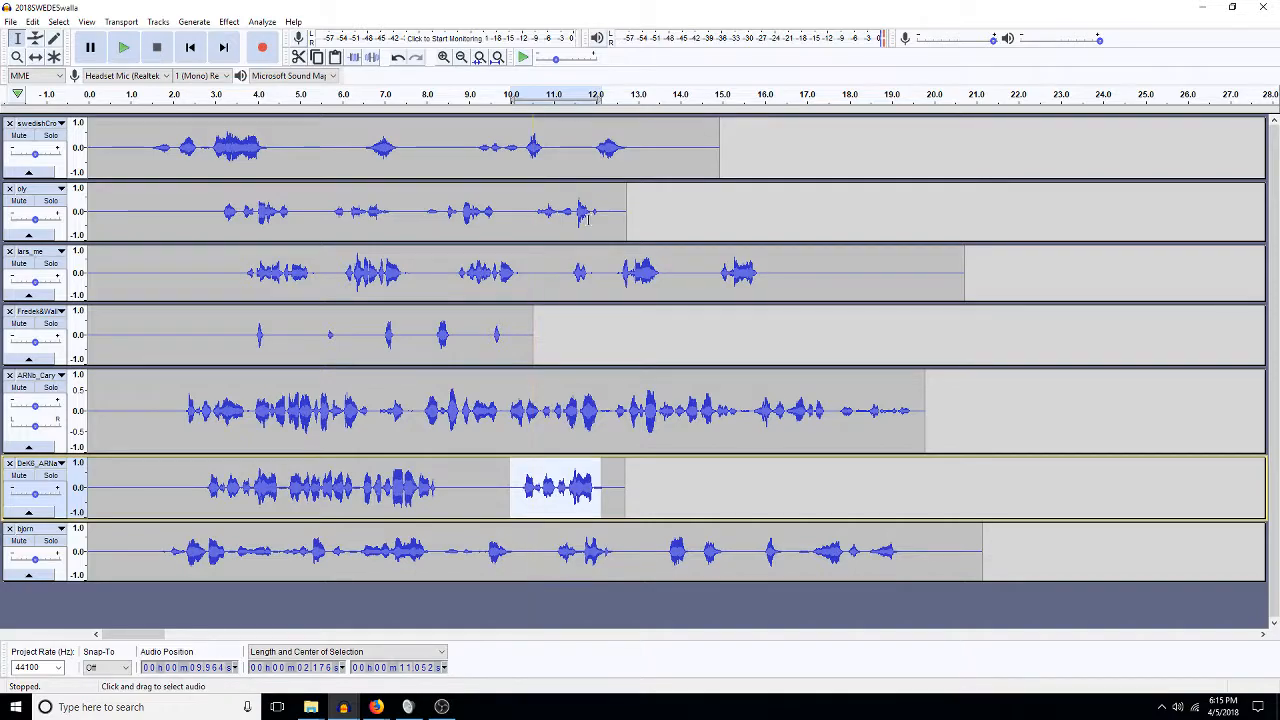
left_click_drag(307, 217, 212, 218)
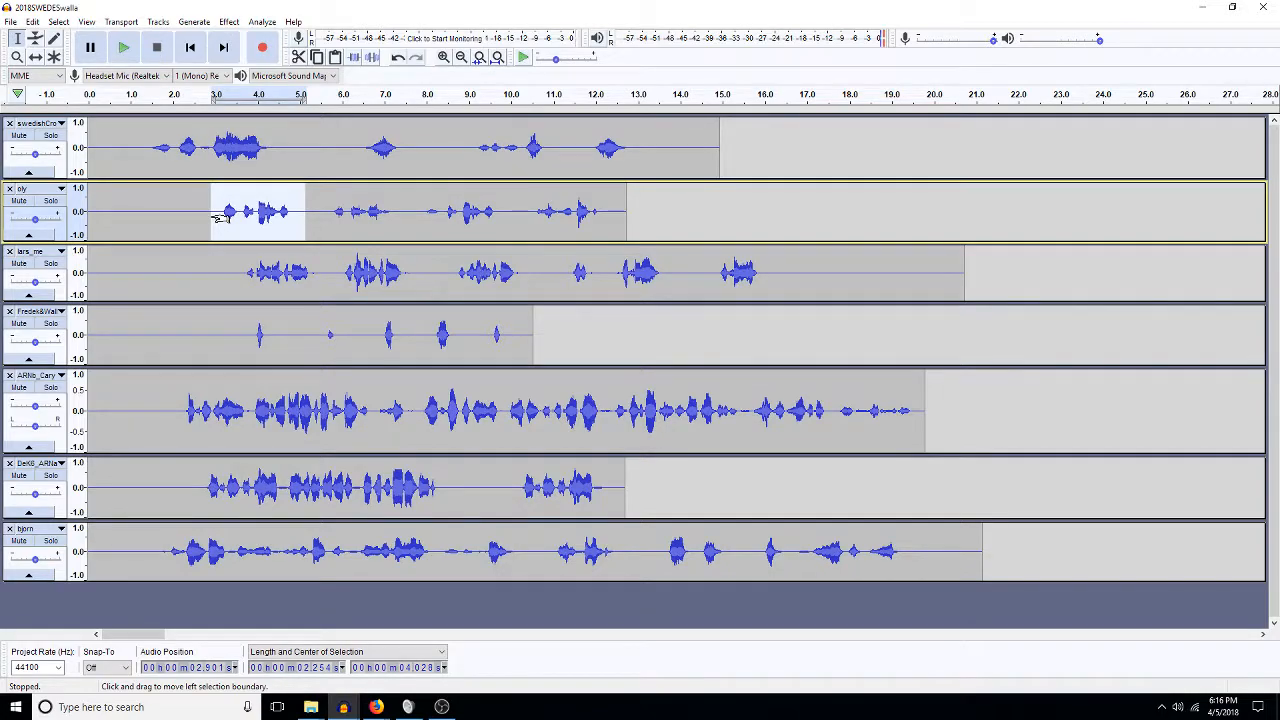
left_click(617, 217)
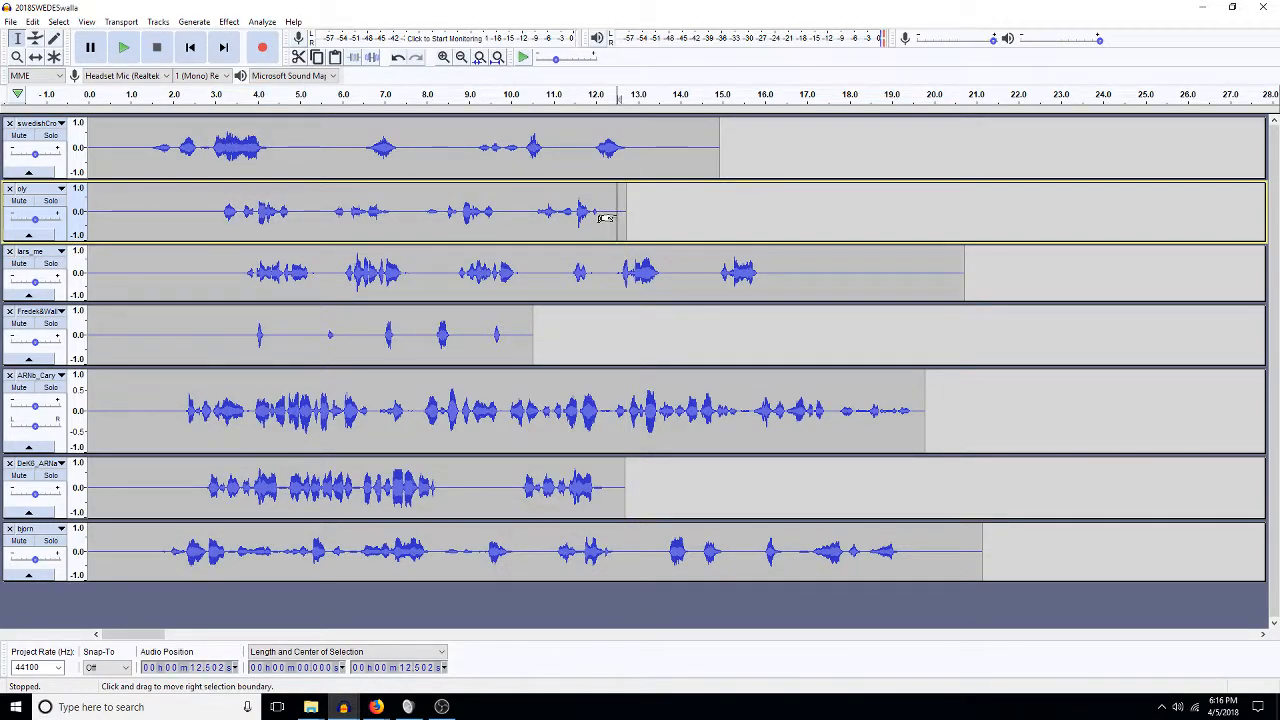
key("ctrl+v")
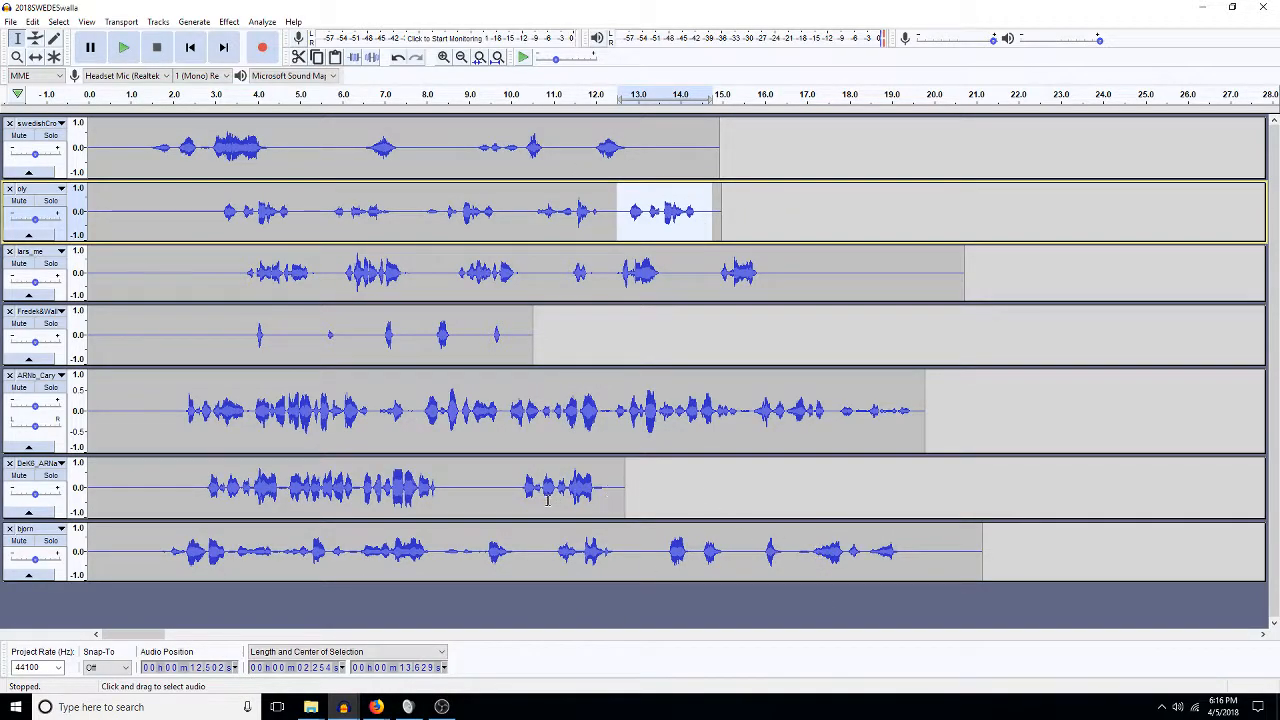
left_click(492, 492)
key("space")
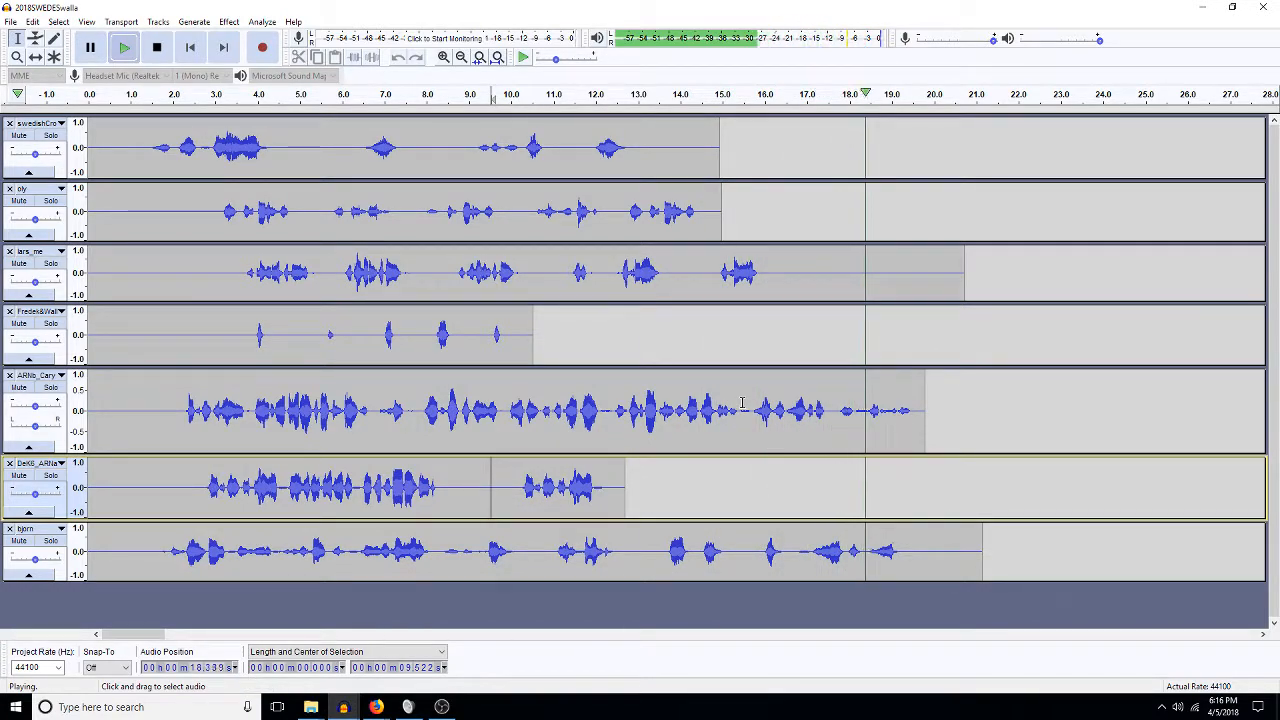
Solo ARNb_Cary, listen from 12.55 s, and silence its 16.2–19.9 s stretch.
key("space")
left_click(619, 410)
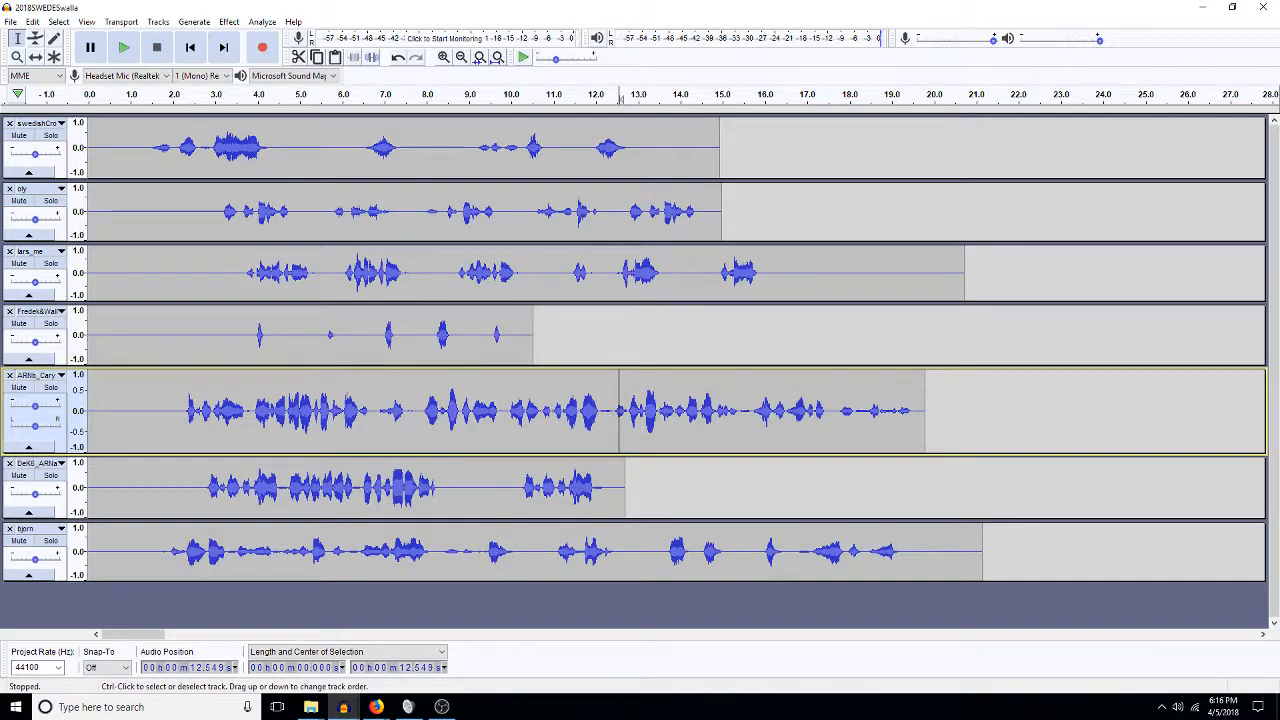
left_click(51, 387)
key("space")
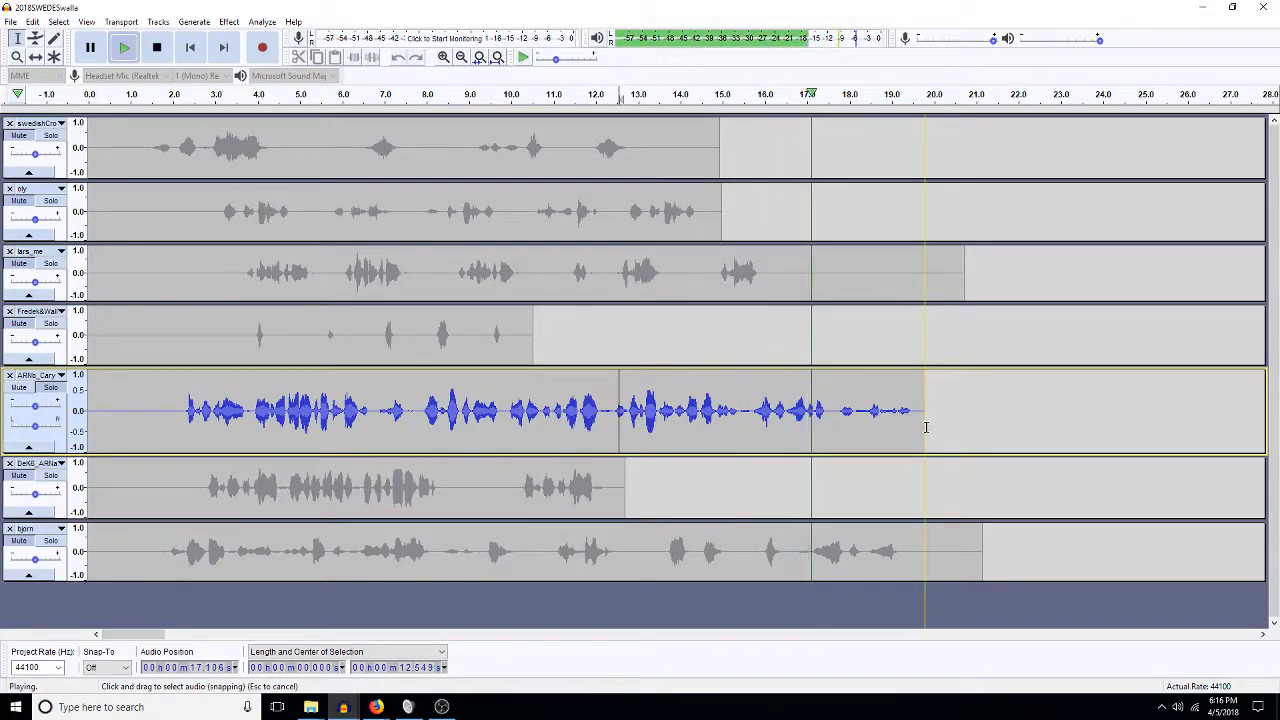
left_click_drag(925, 428, 752, 434)
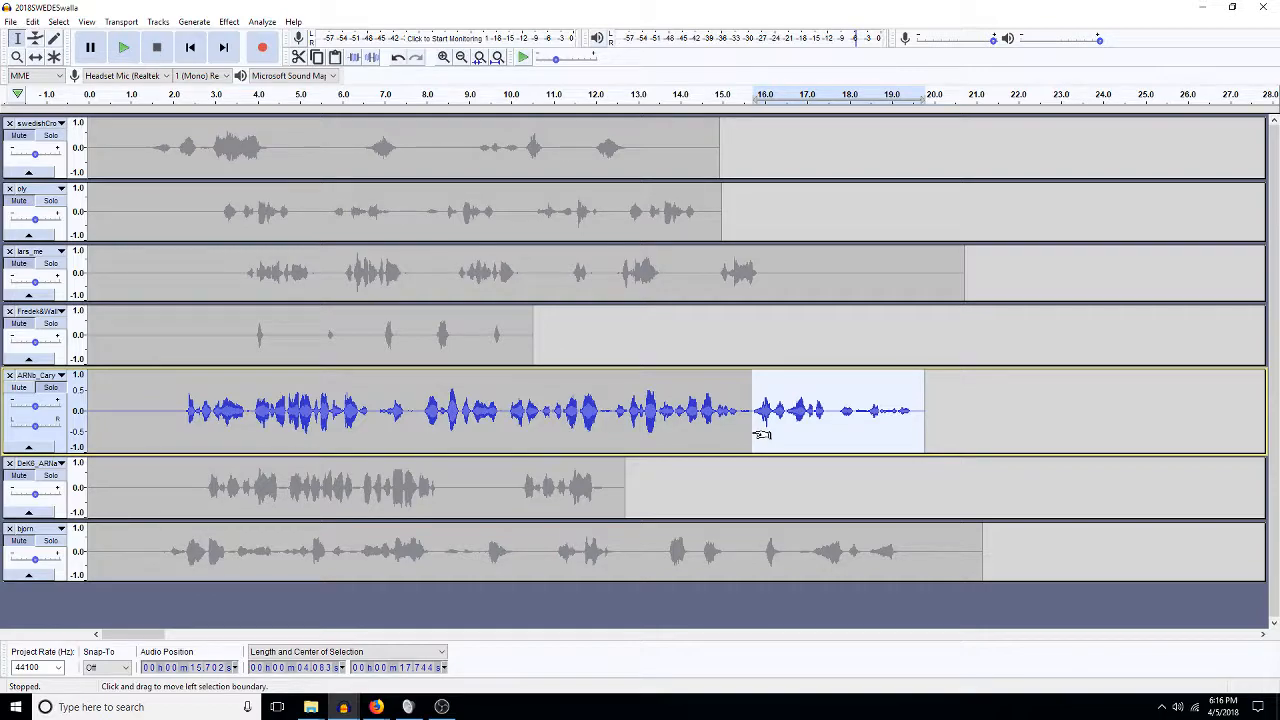
key("ctrl+l")
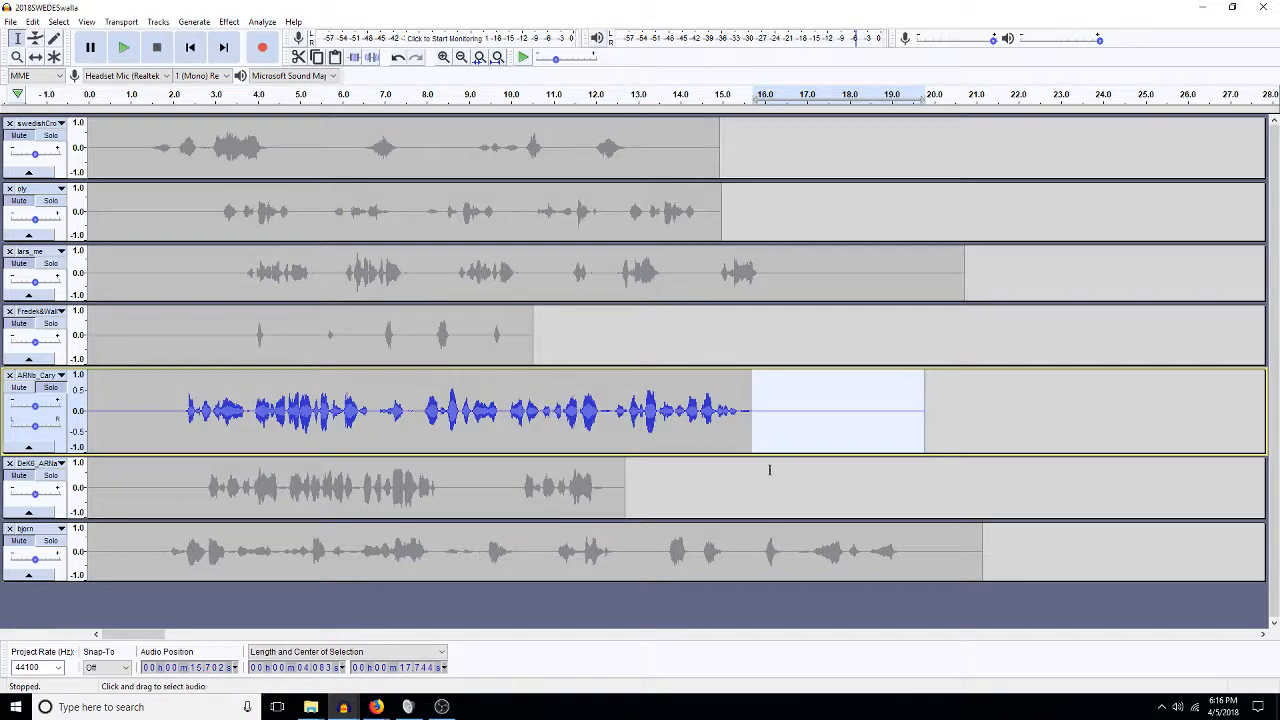
Delete ARNb_Cary's last two seconds and two end stretches of lars_me.
left_click_drag(937, 414, 853, 415)
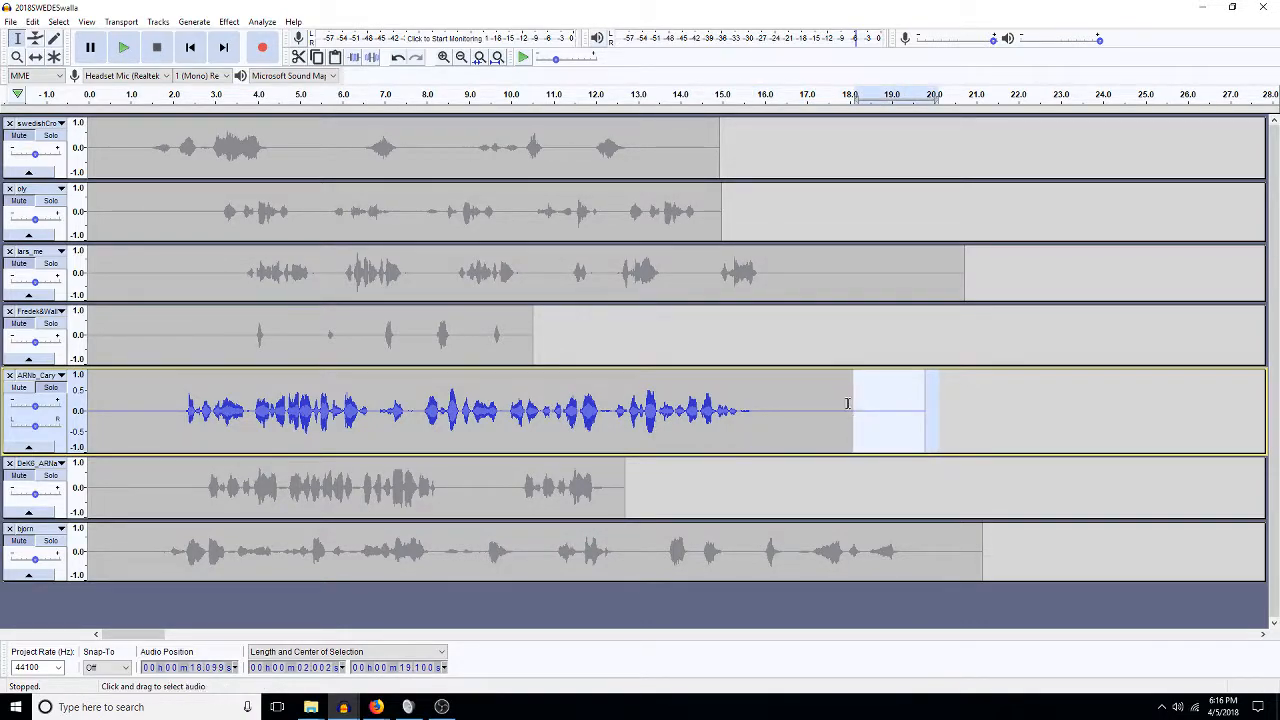
key("Delete")
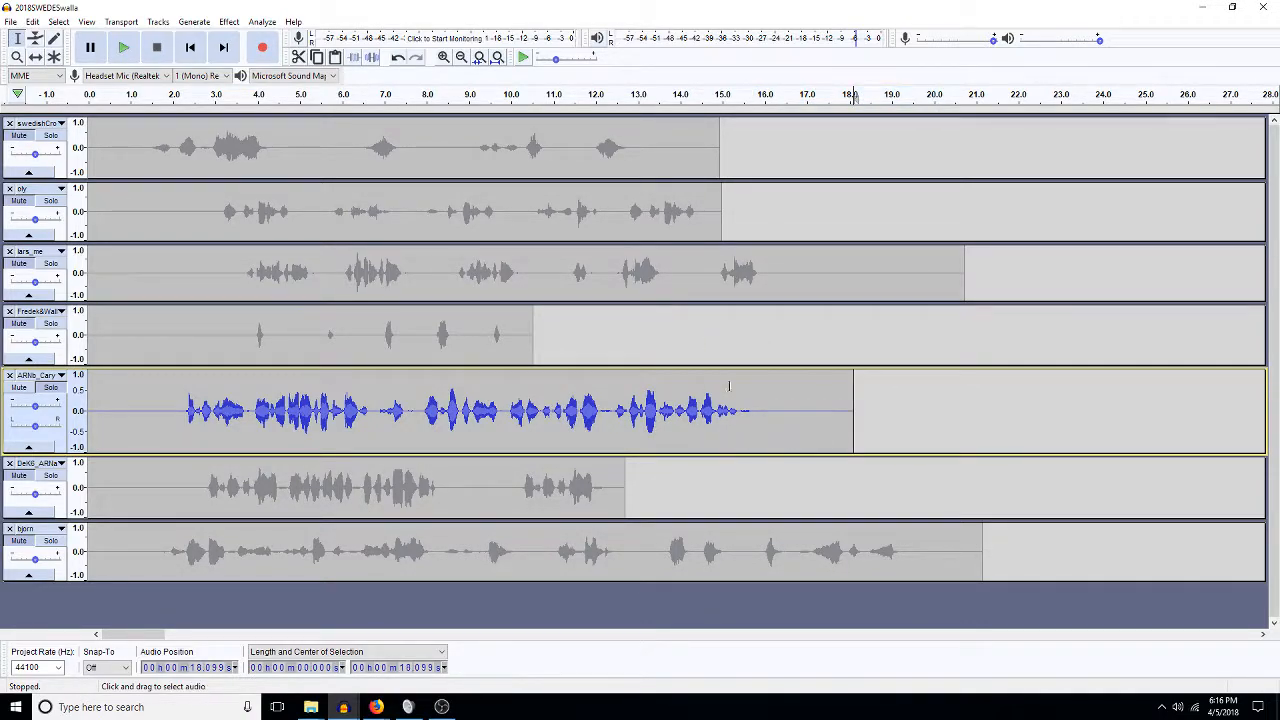
left_click_drag(706, 275, 663, 275)
key("Delete")
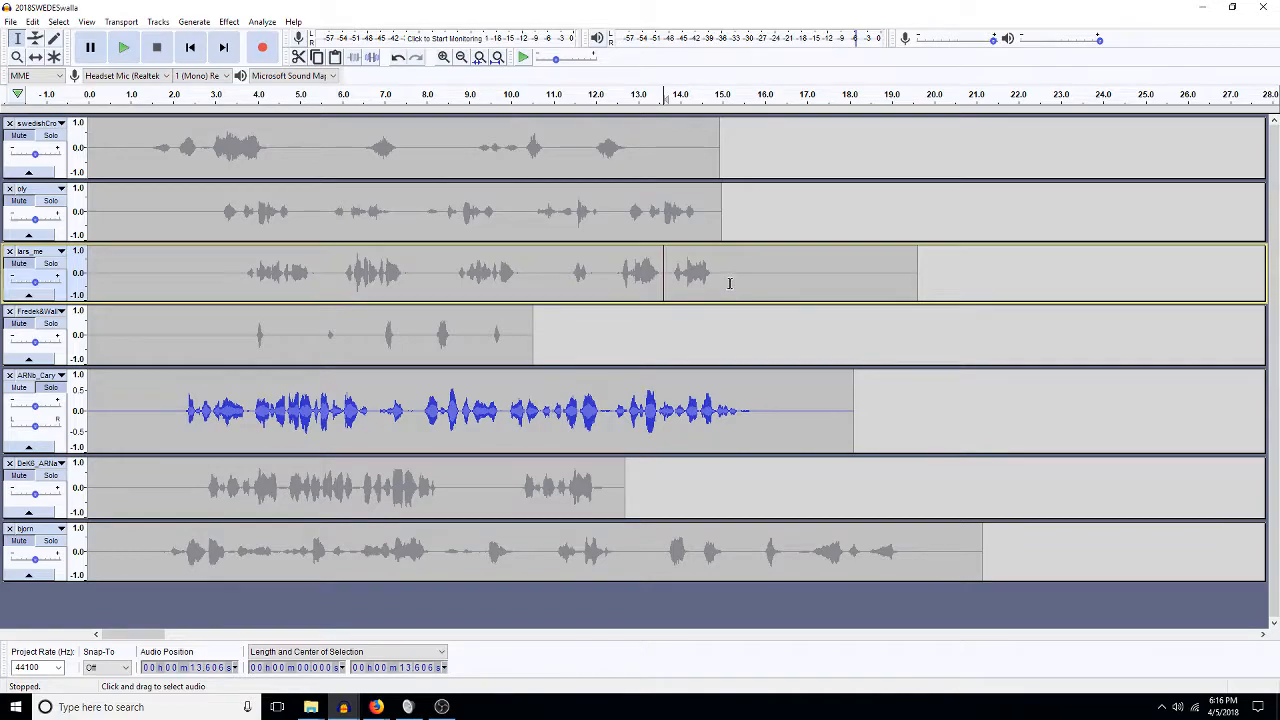
left_click_drag(729, 280, 668, 276)
key("Delete")
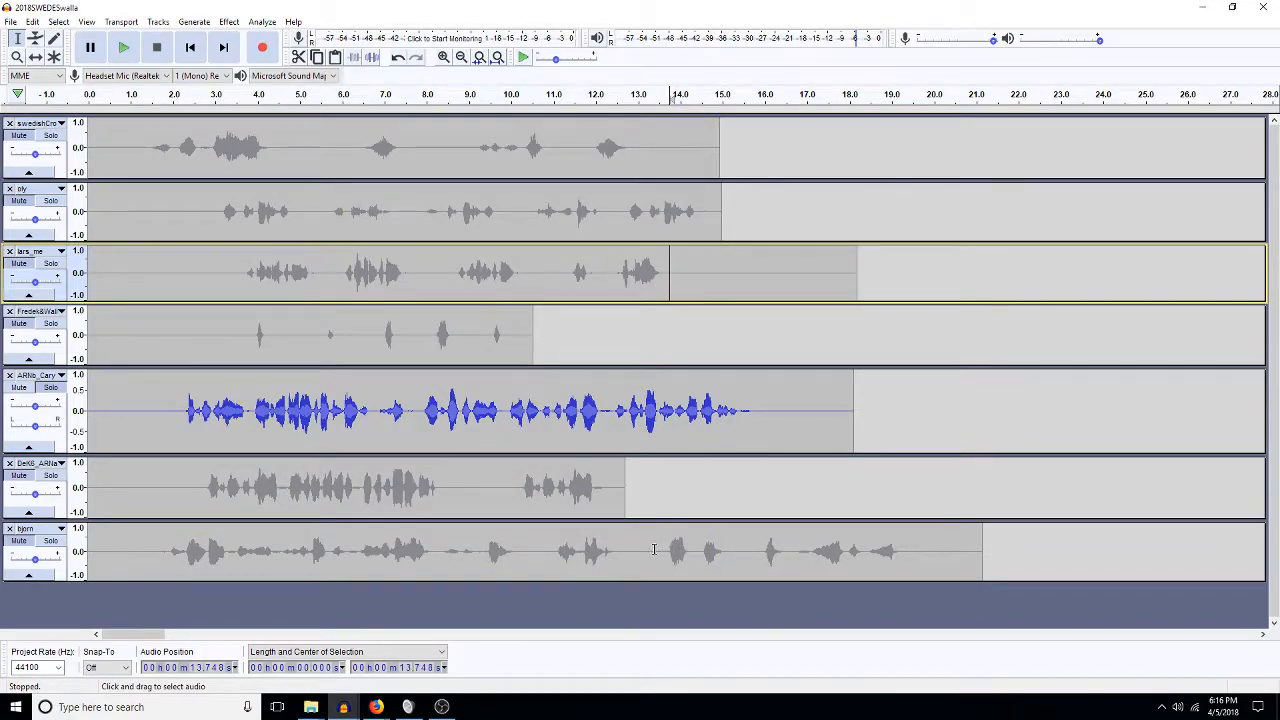
Delete a short stretch from bjorn and its tail after 15 s.
left_click_drag(660, 548, 627, 549)
key("Delete")
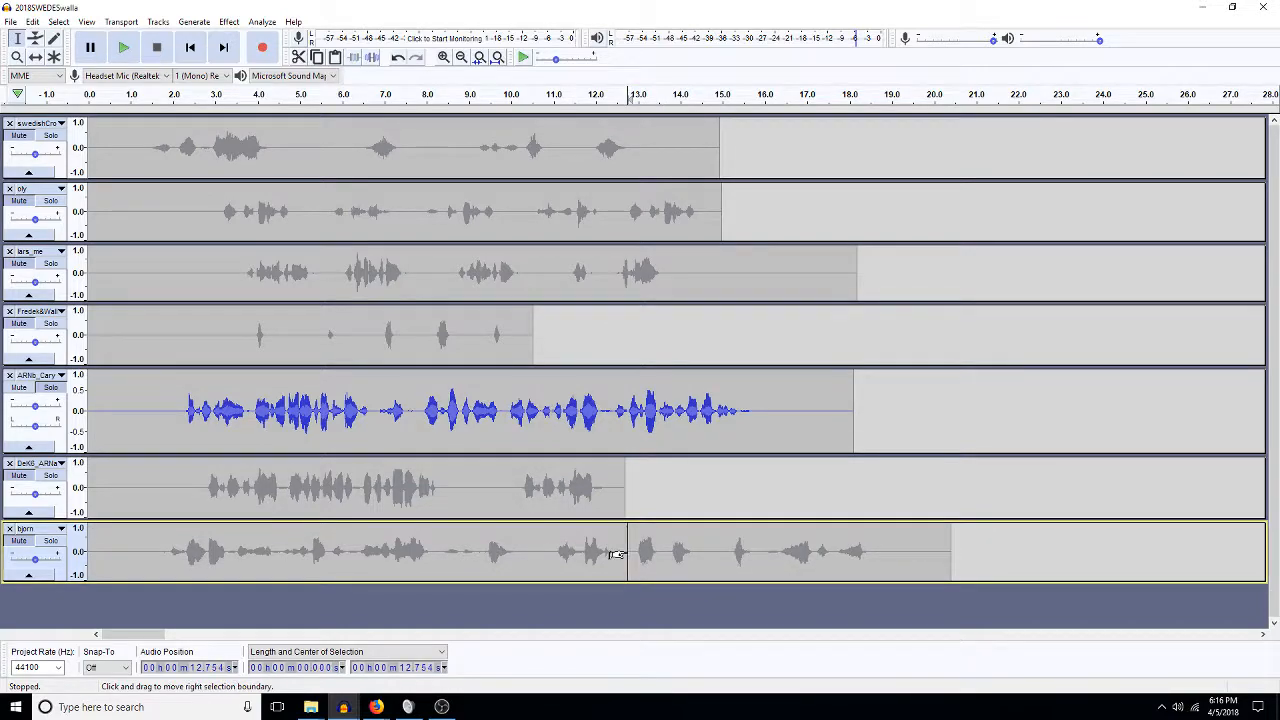
left_click_drag(725, 549, 932, 549)
key("Delete")
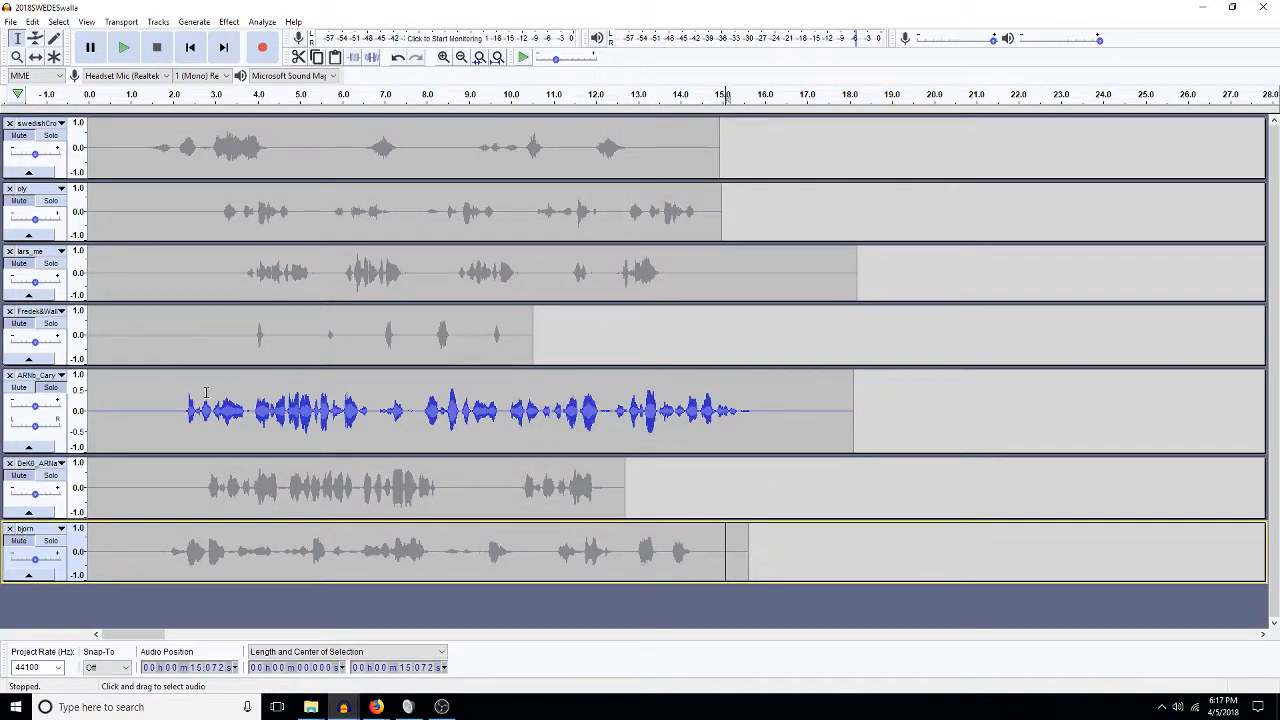
Unsolo ARNb_Cary and play the mix from about 10 s to check.
left_click(50, 387)
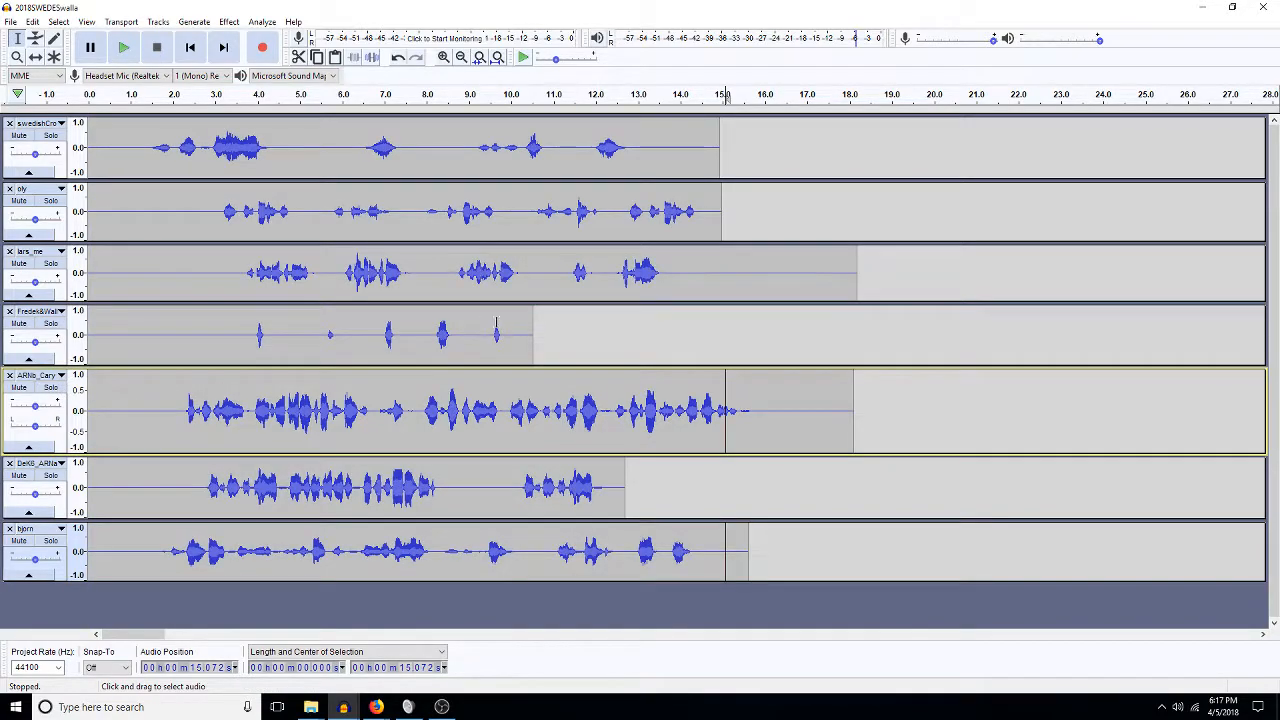
left_click(516, 277)
key("space")
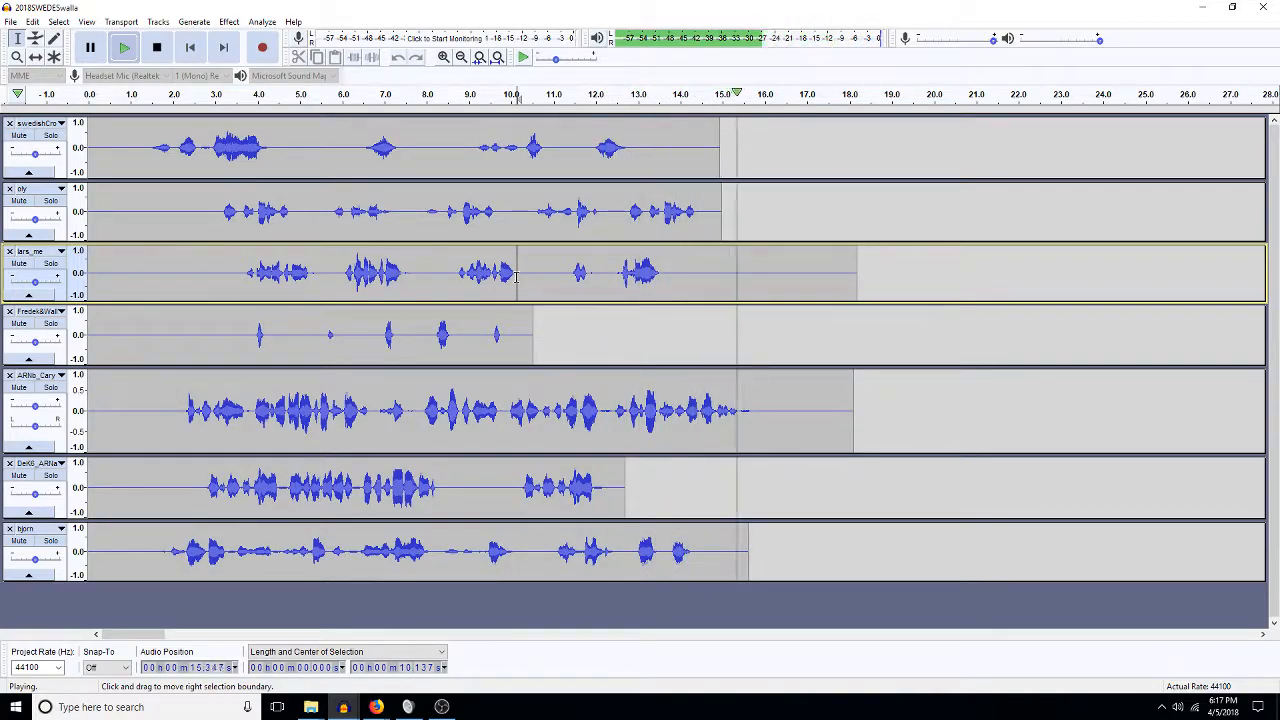
key("space")
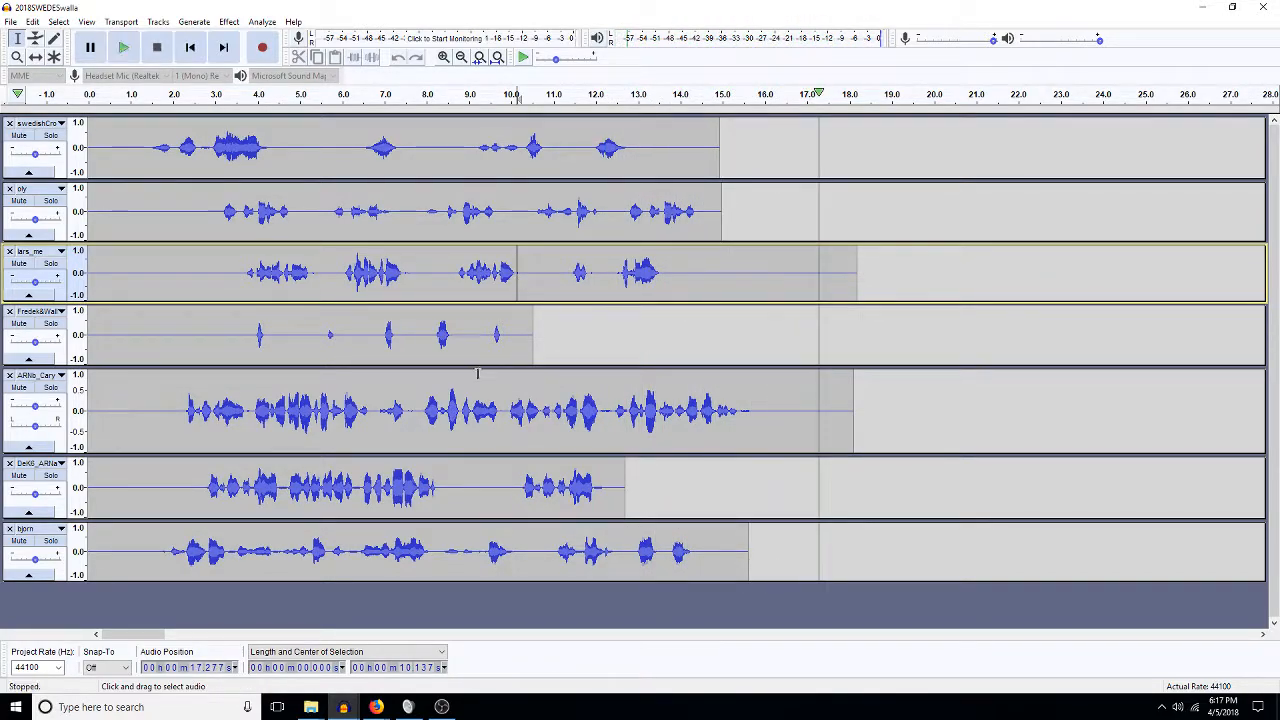
Delete everything after about 16 s across the three lower edited tracks.
left_click_drag(752, 413, 846, 421)
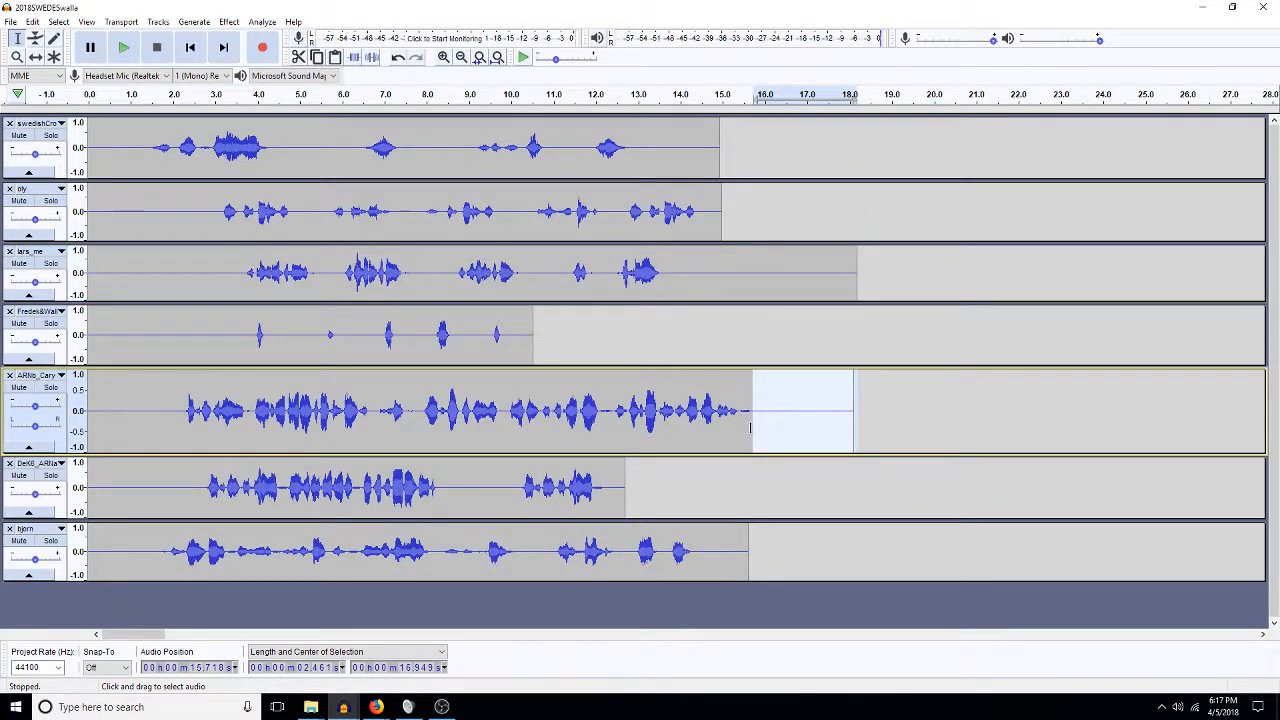
left_click_drag(754, 428, 742, 426)
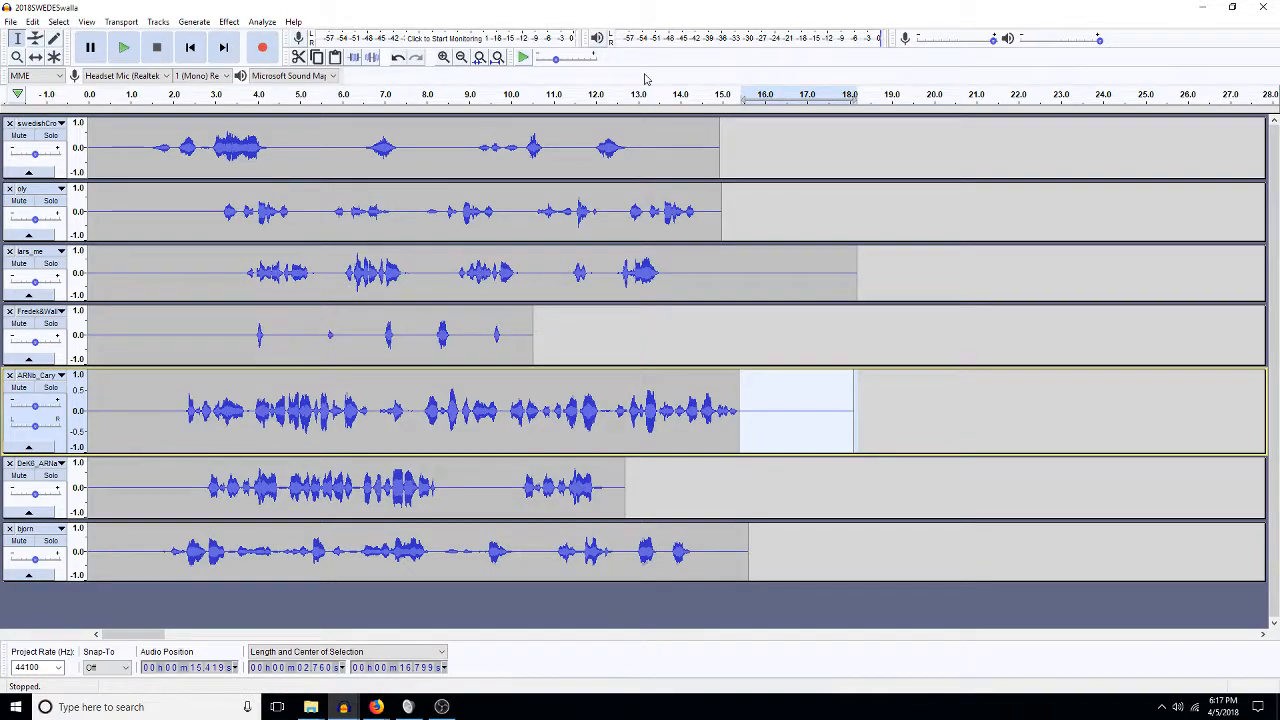
left_click_drag(771, 272, 889, 411)
key("Delete")
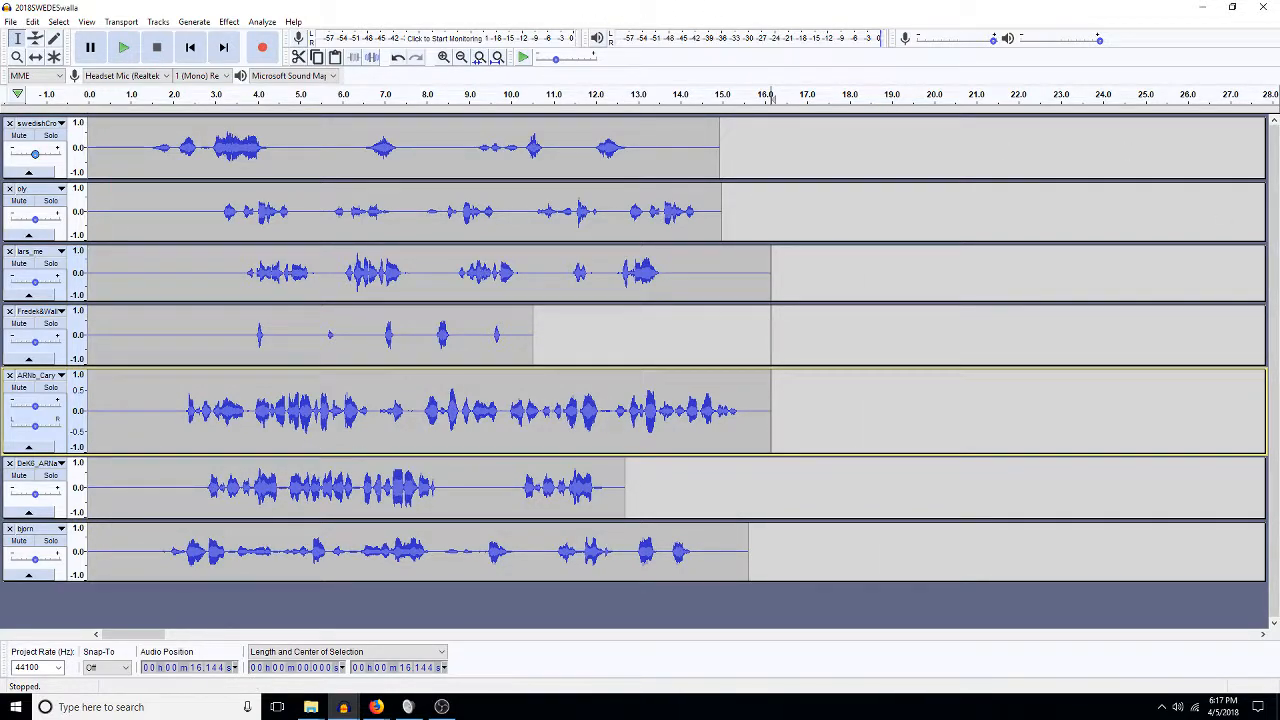
left_click(154, 177)
Increase the swedishCro track's height by dragging its lower border down.
left_click_drag(154, 177, 203, 234)
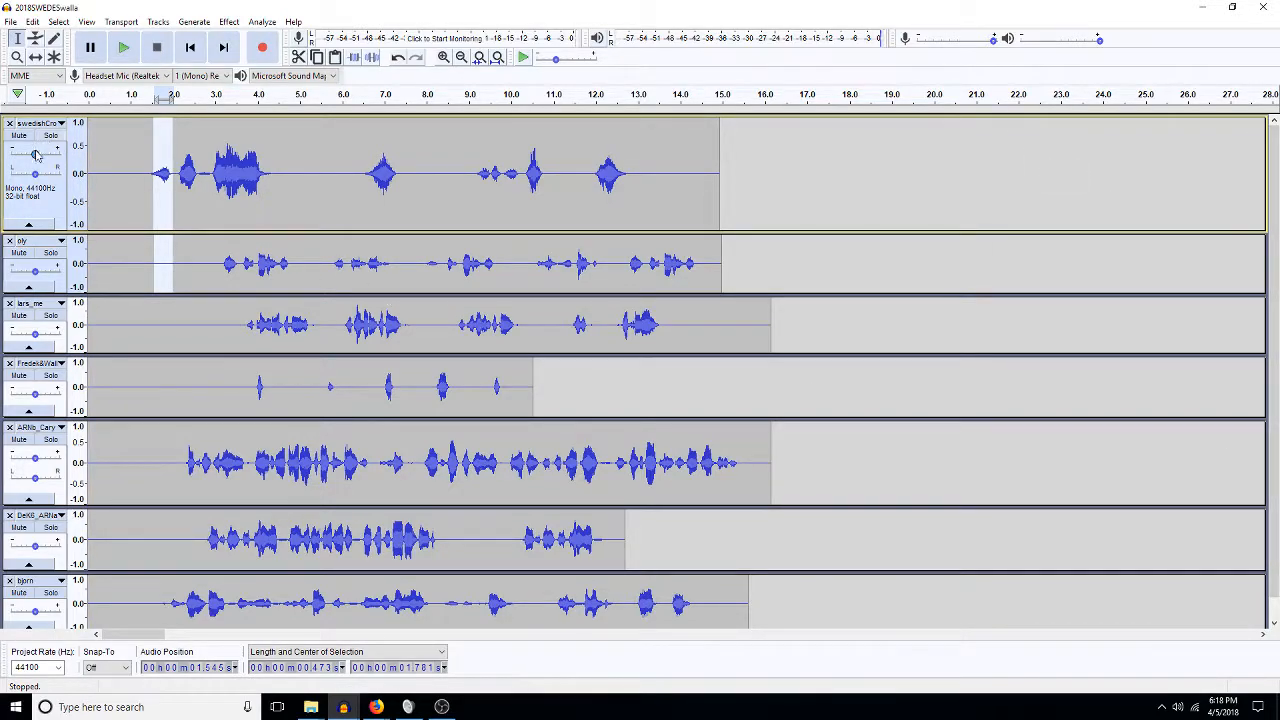
Pan the top track right, ply 30% right and lars_me 50% right.
left_click_drag(34, 176, 41, 176)
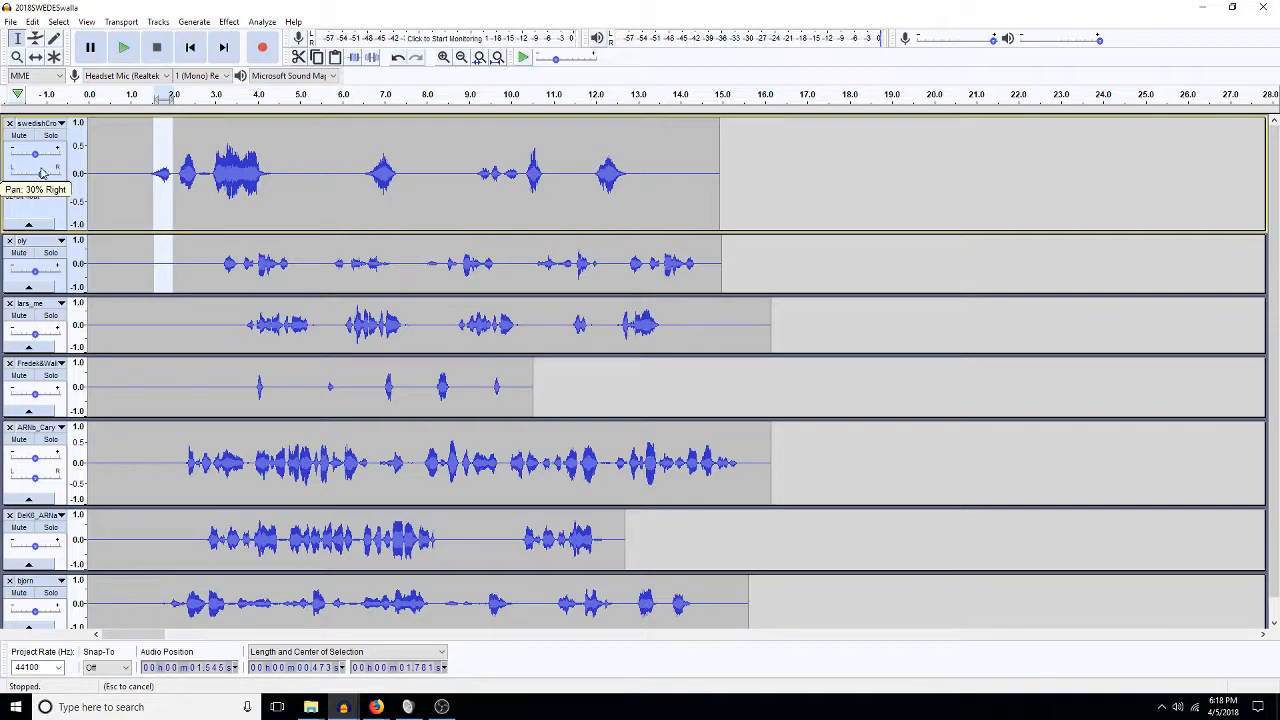
left_click_drag(104, 294, 104, 337)
left_click_drag(35, 290, 47, 291)
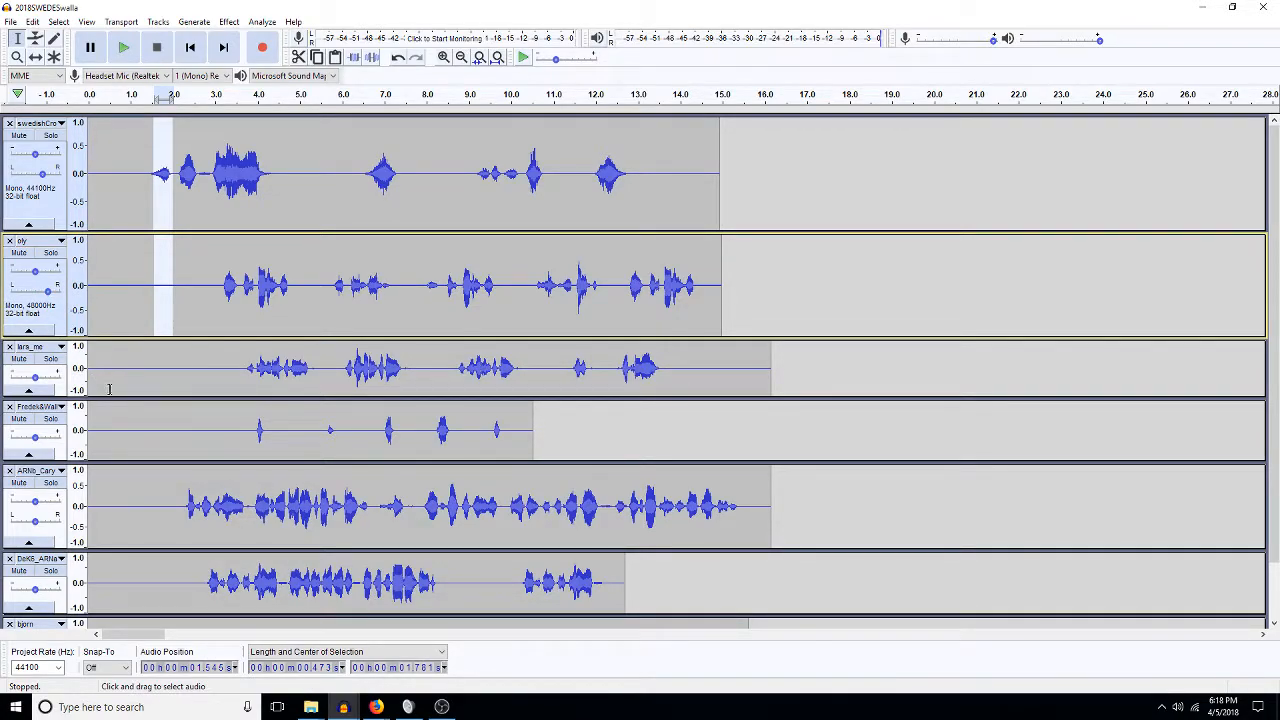
left_click_drag(116, 397, 118, 428)
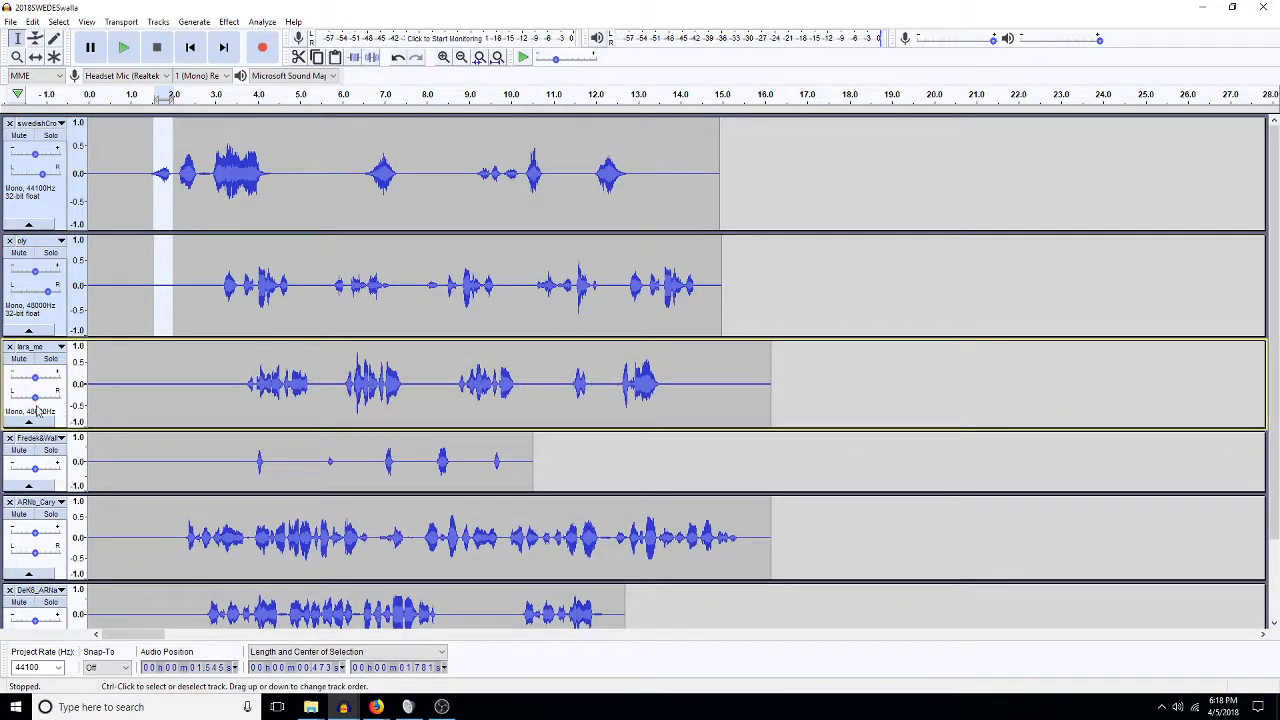
left_click_drag(35, 398, 47, 398)
Enlarge and pan the fourth track slightly right and ARNb_Cary 60% right.
left_click_drag(119, 484, 140, 536)
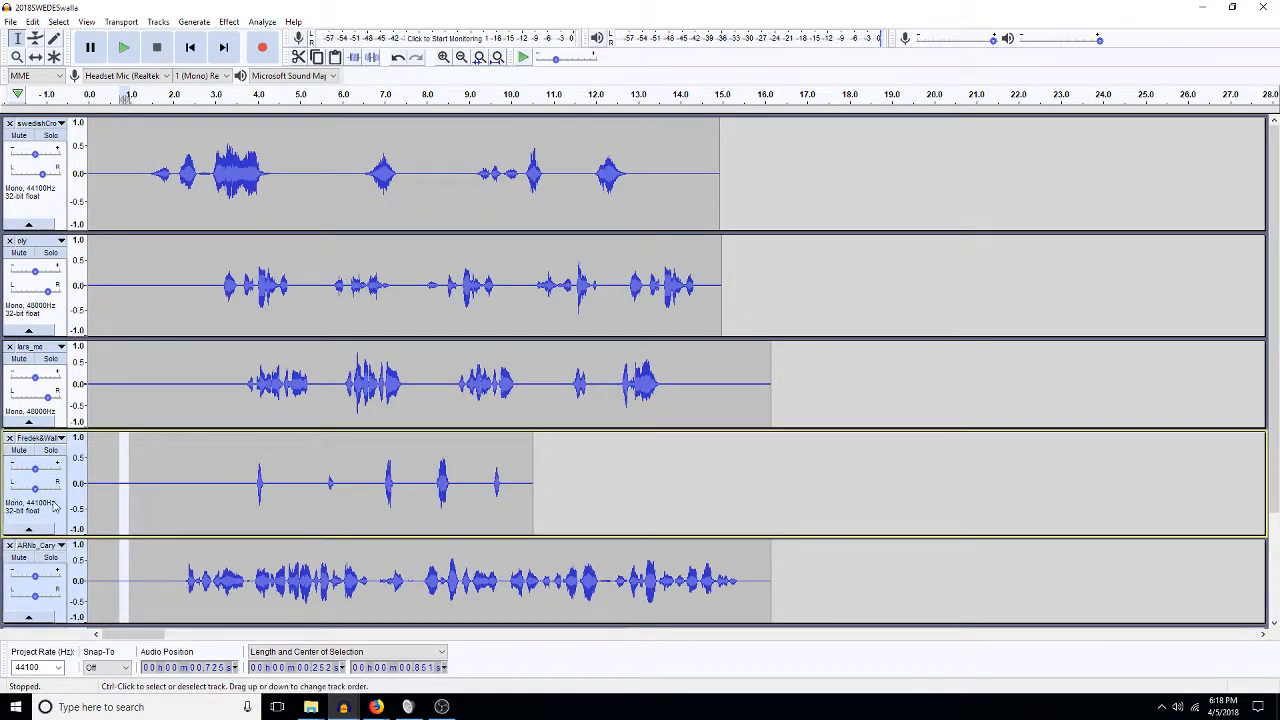
left_click_drag(35, 490, 42, 490)
left_click(222, 578)
scroll(222, 578, "down", 2)
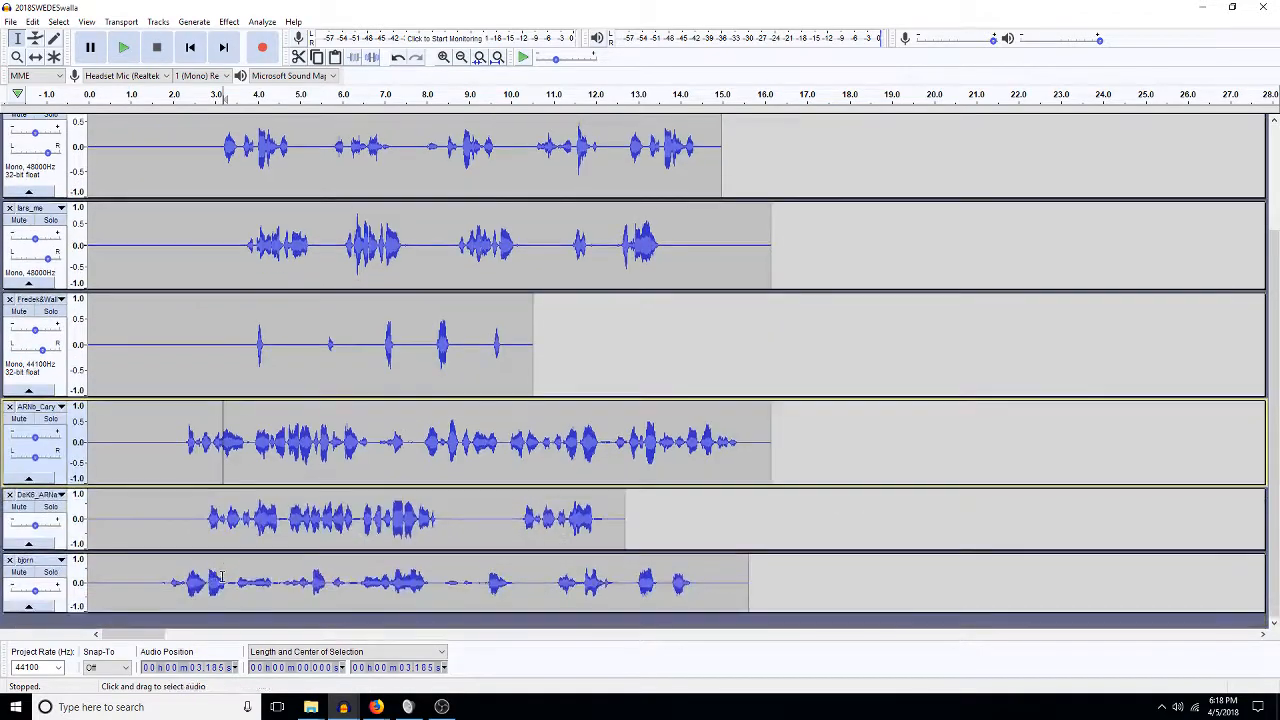
left_click(164, 480)
left_click_drag(164, 487, 166, 510)
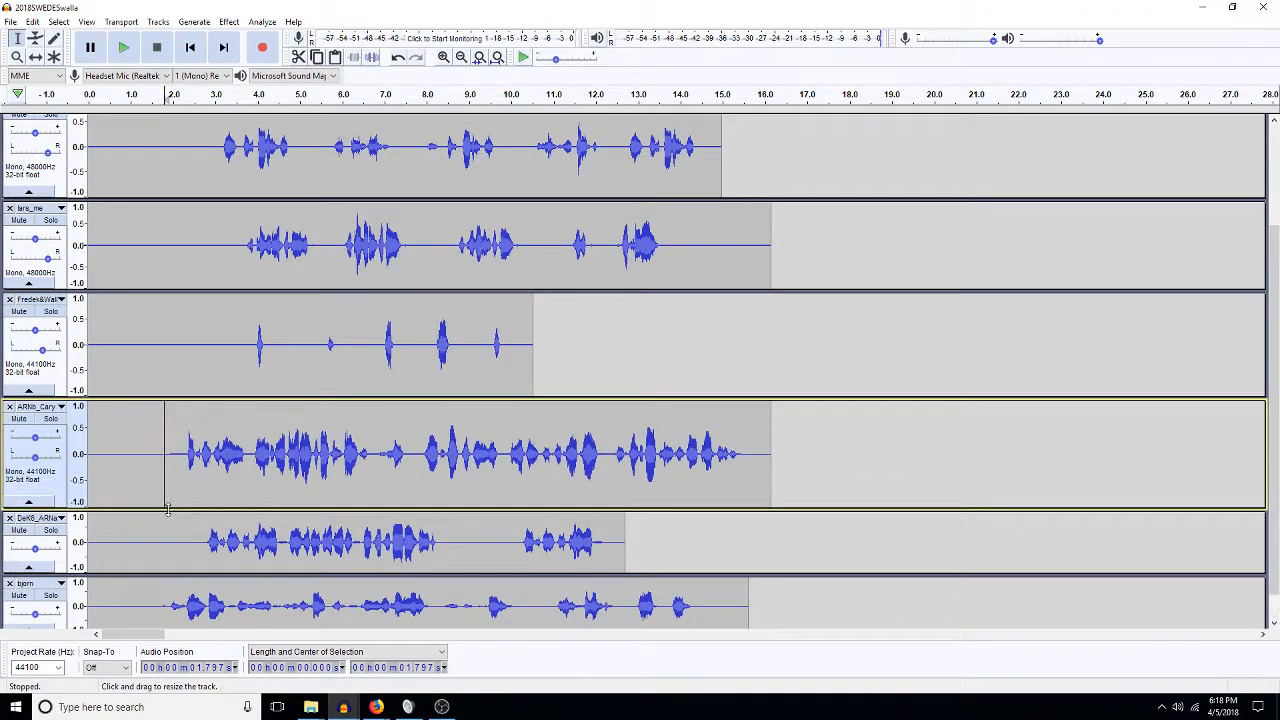
left_click_drag(35, 457, 49, 458)
Pan DeK6 right and bjorn 70% right, then play the mix from 1 s.
left_click_drag(119, 573, 128, 610)
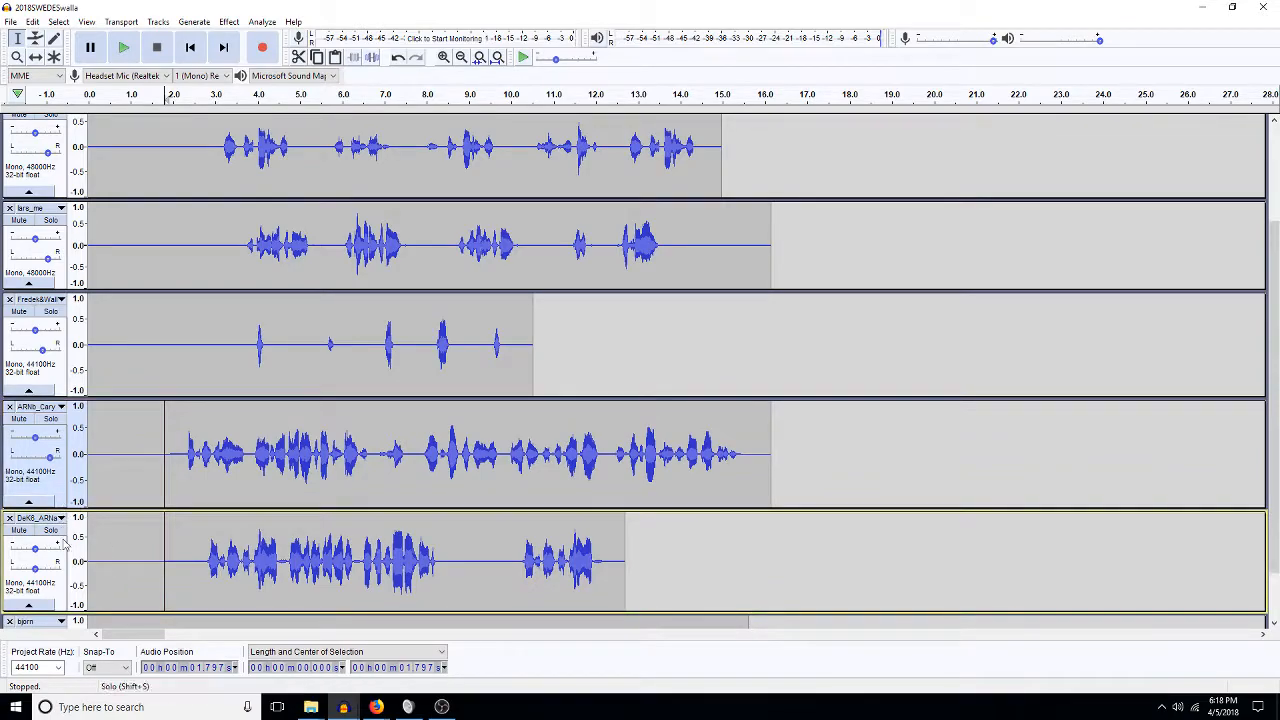
left_click_drag(36, 570, 53, 570)
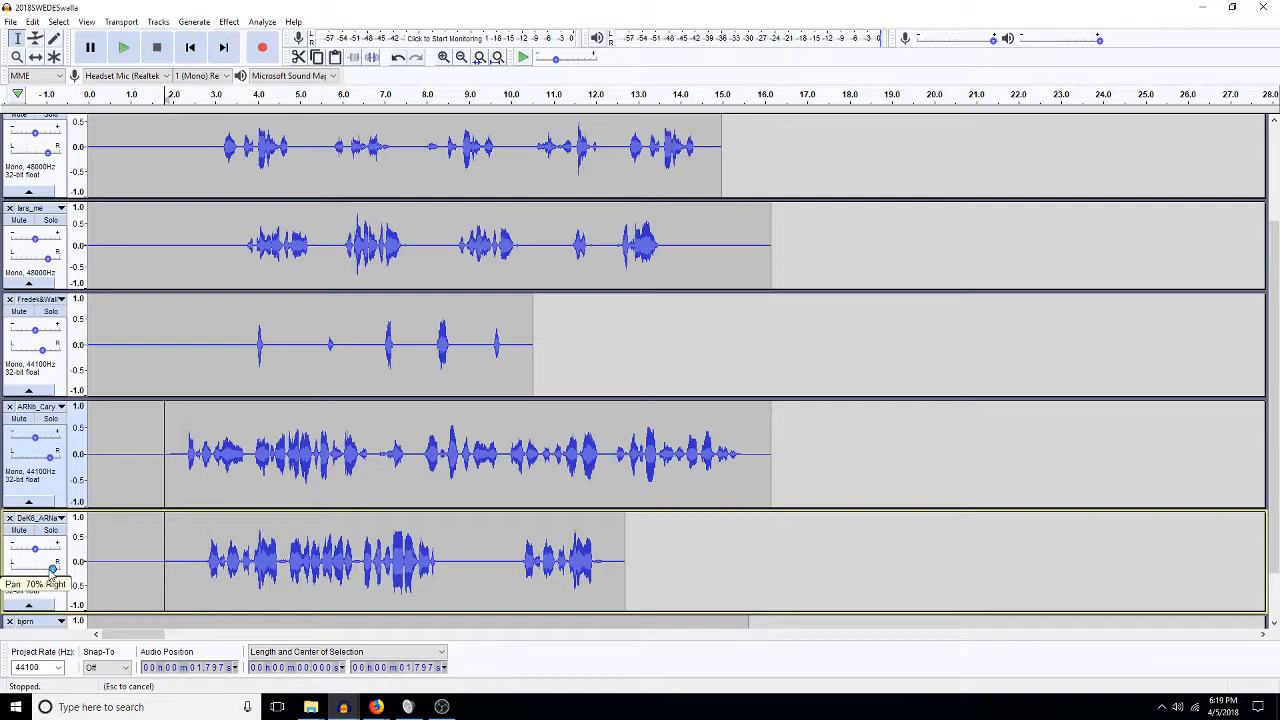
scroll(134, 551, "down", 2)
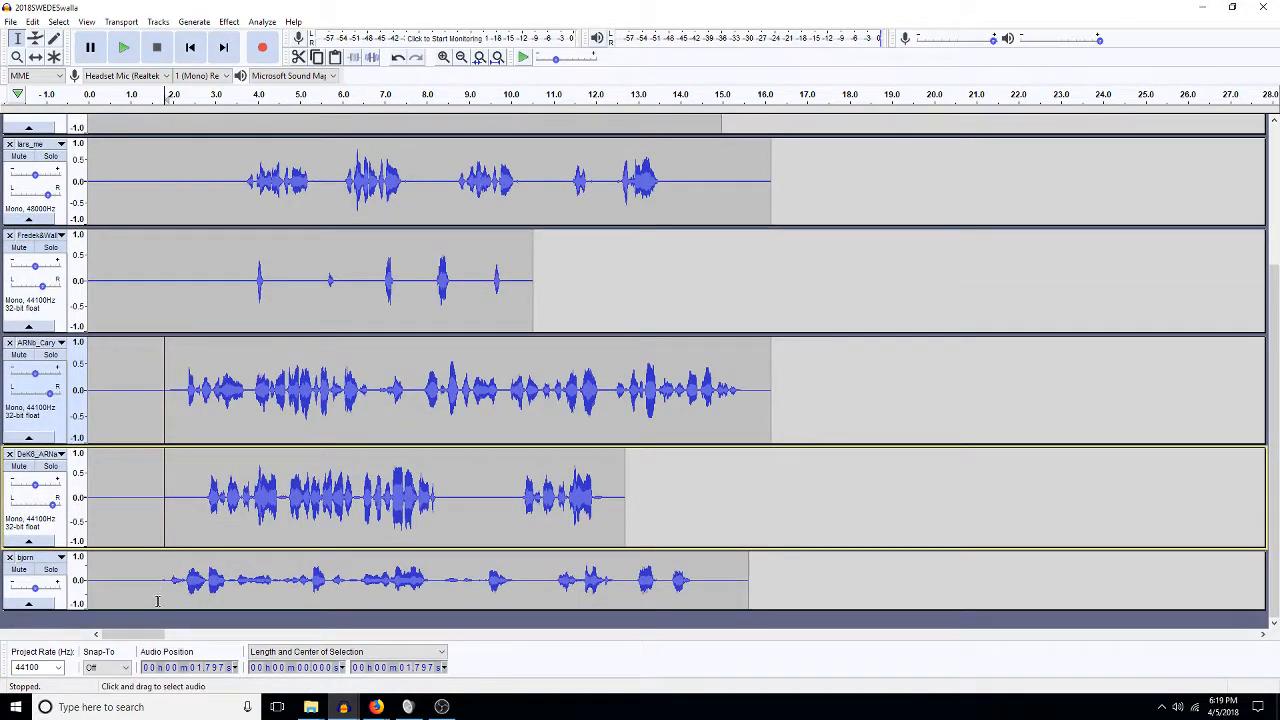
left_click(165, 600)
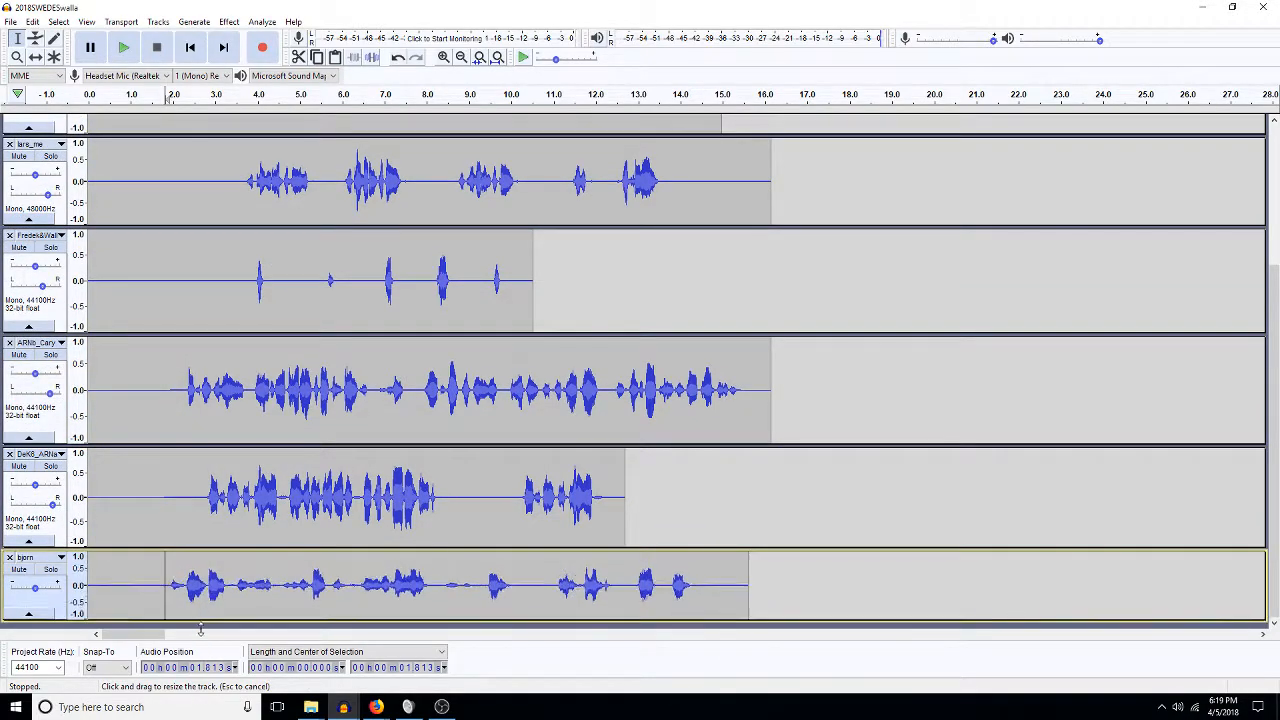
scroll(185, 615, "down", 1)
left_click_drag(35, 587, 58, 593)
left_click(133, 455)
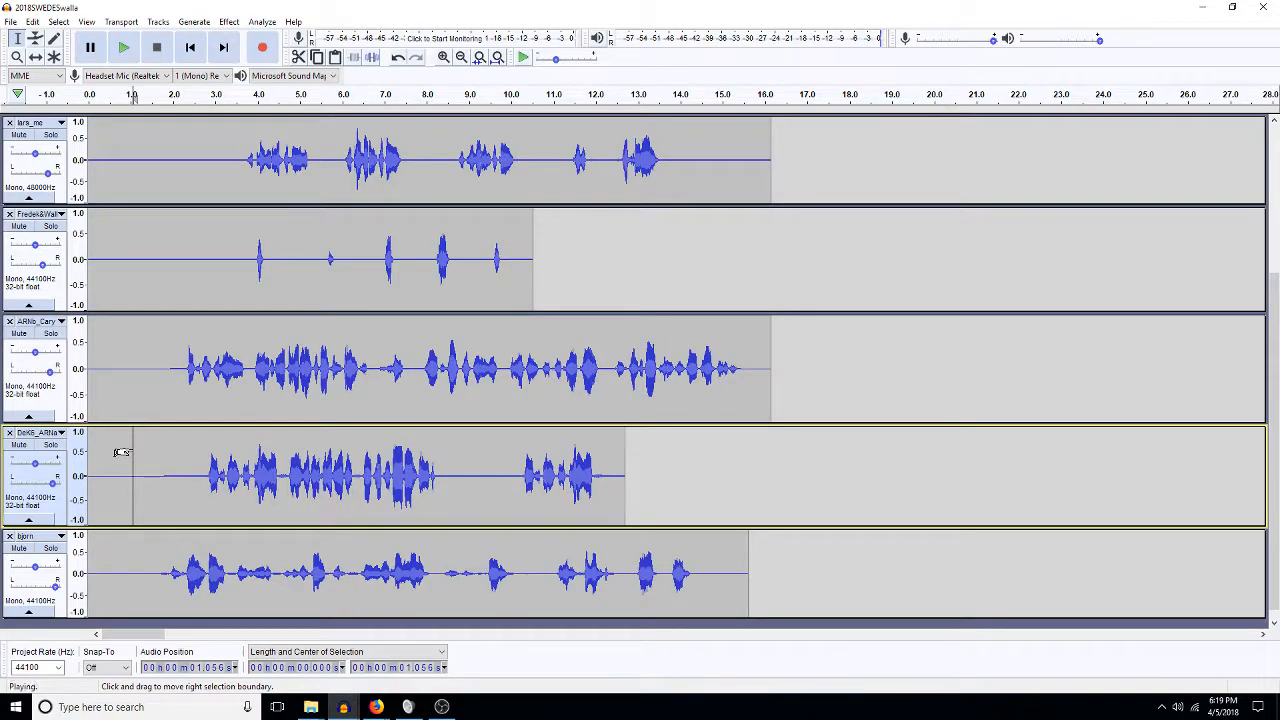
key("space")
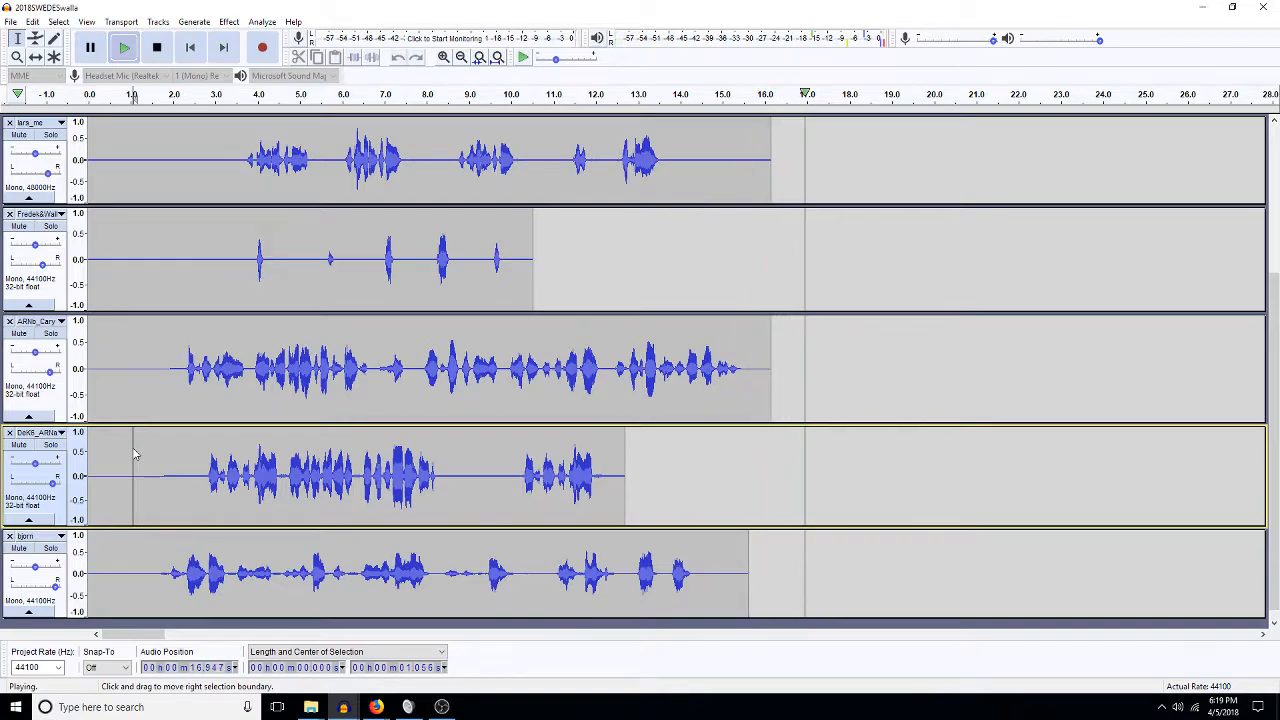
Speed up ARNb_Cary's speech from about 2 to 15 s with a 5% tempo change.
key("space")
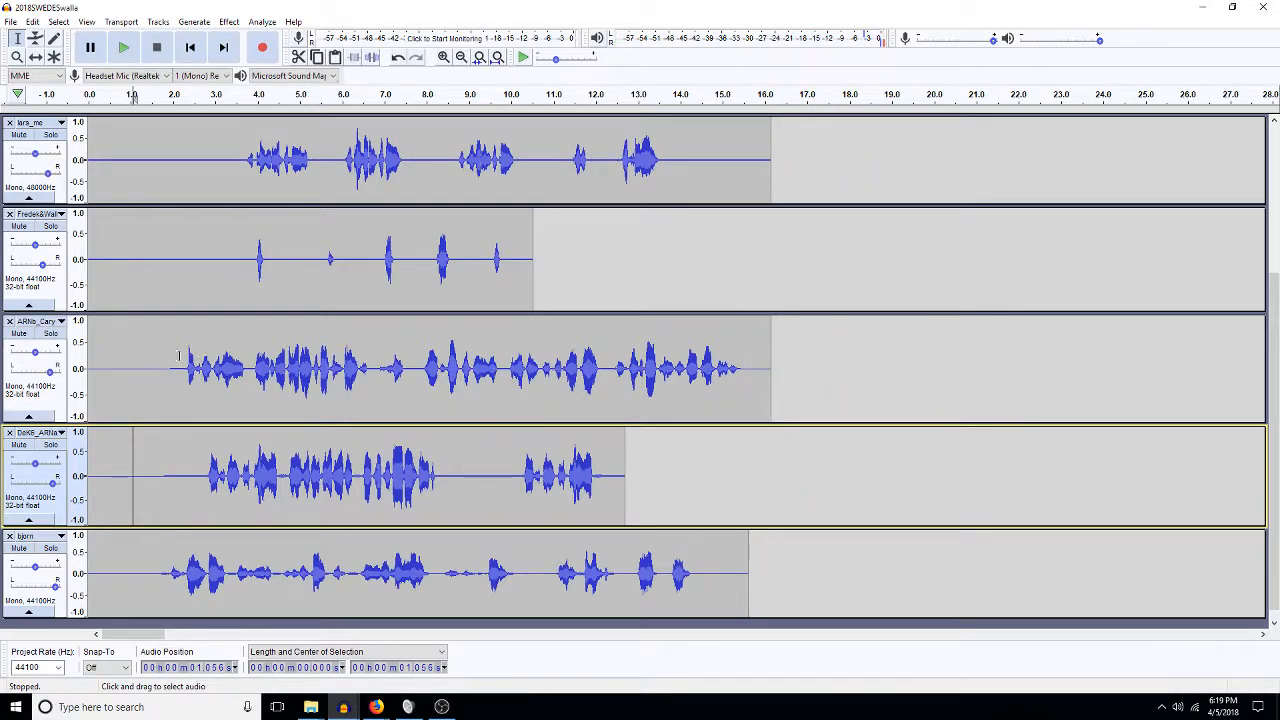
left_click_drag(183, 354, 743, 350)
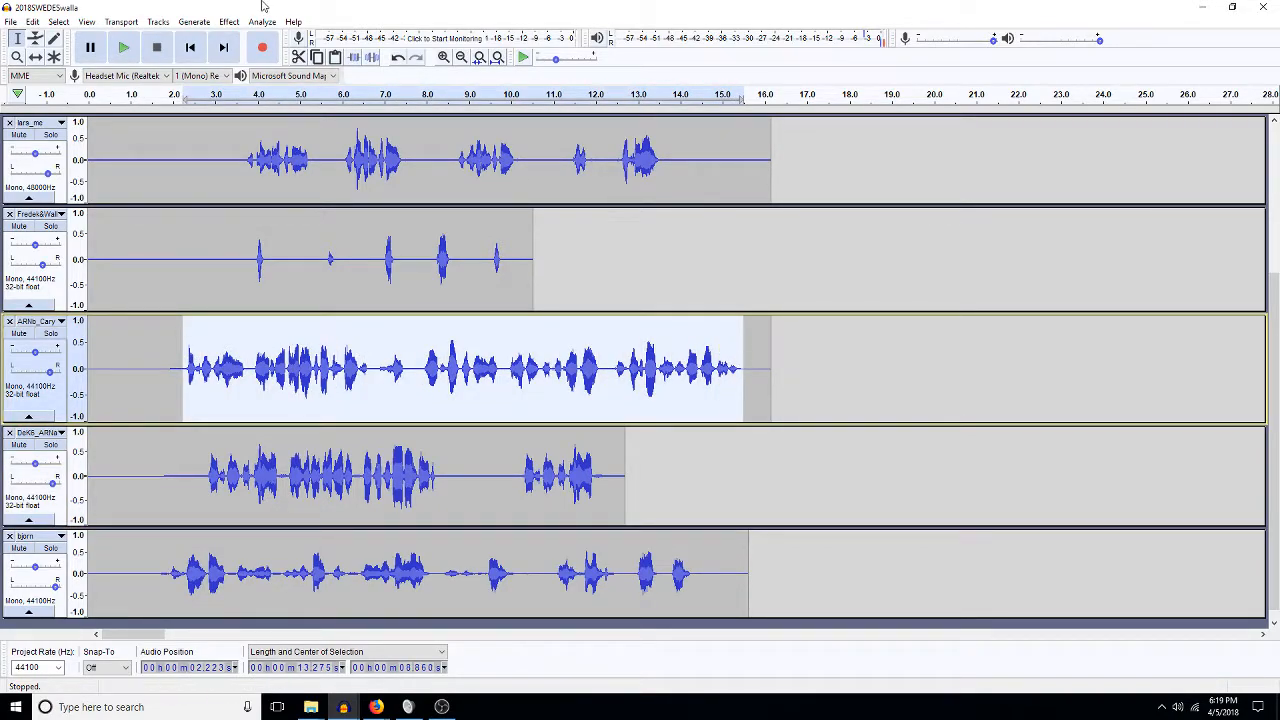
left_click(229, 21)
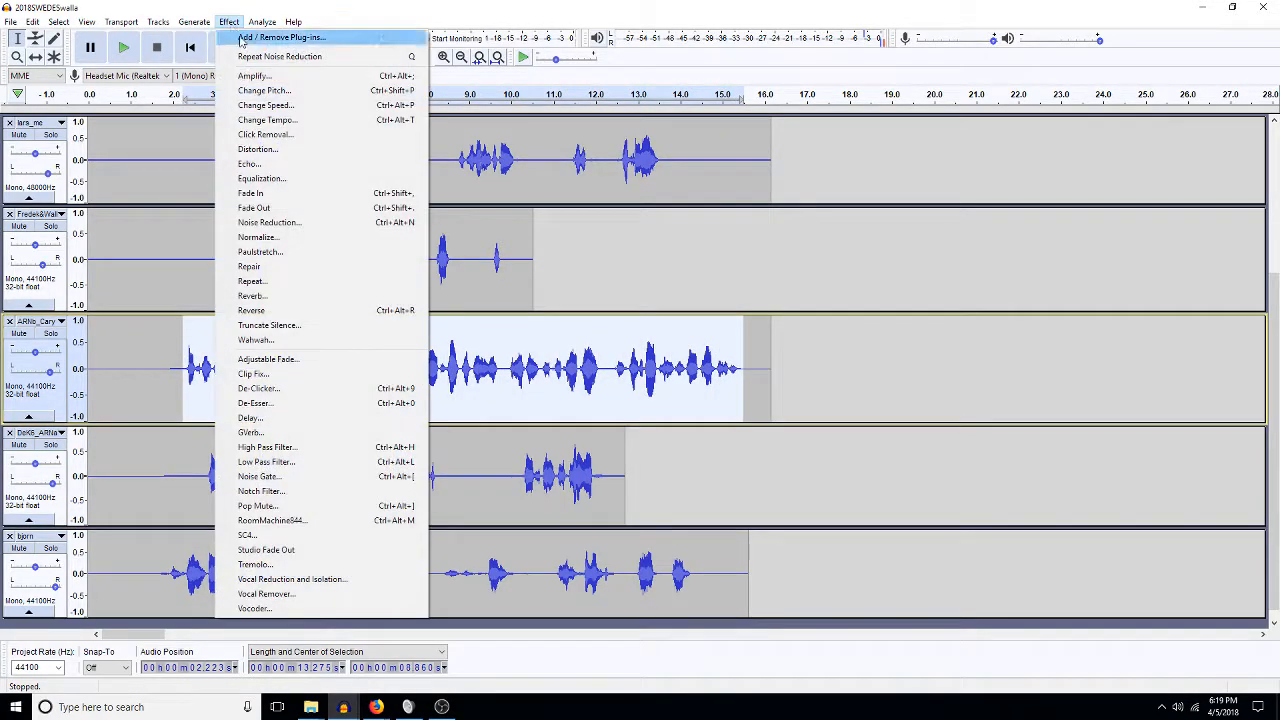
left_click(267, 120)
type("5")
key("Return")
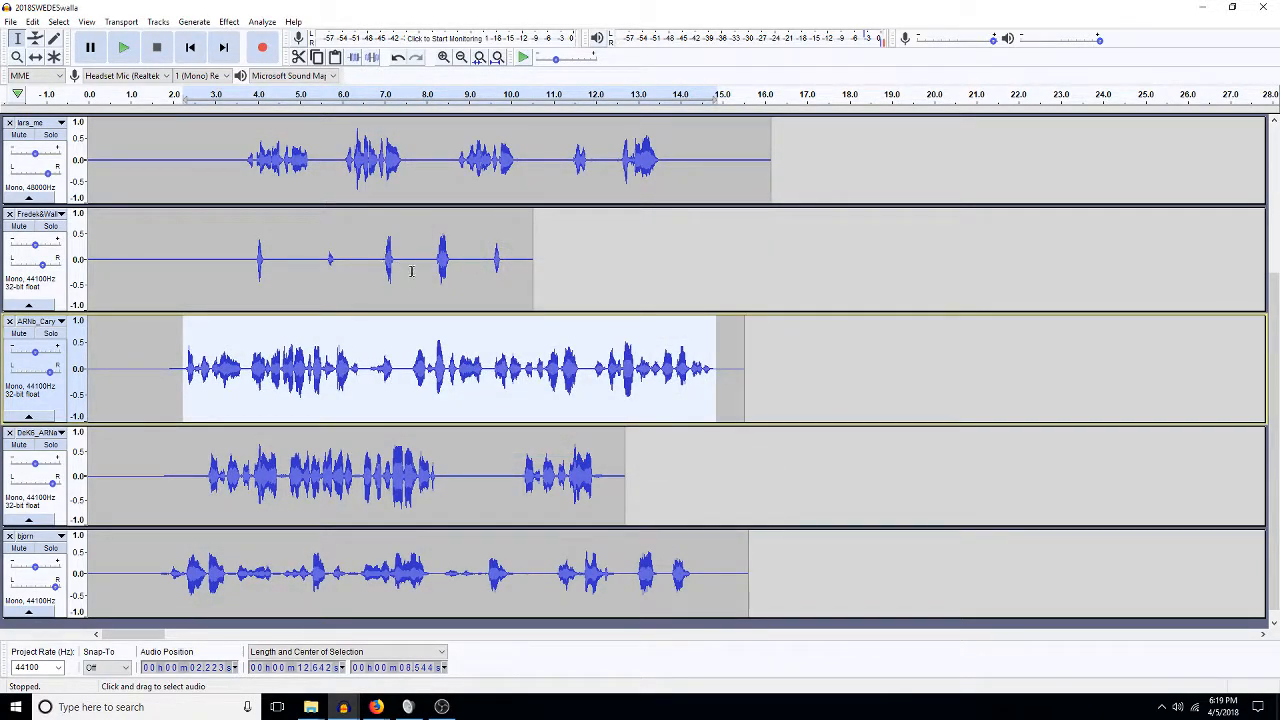
Redo the trim on the whole Cary clip and play it back from 12.6 s.
left_click(623, 368)
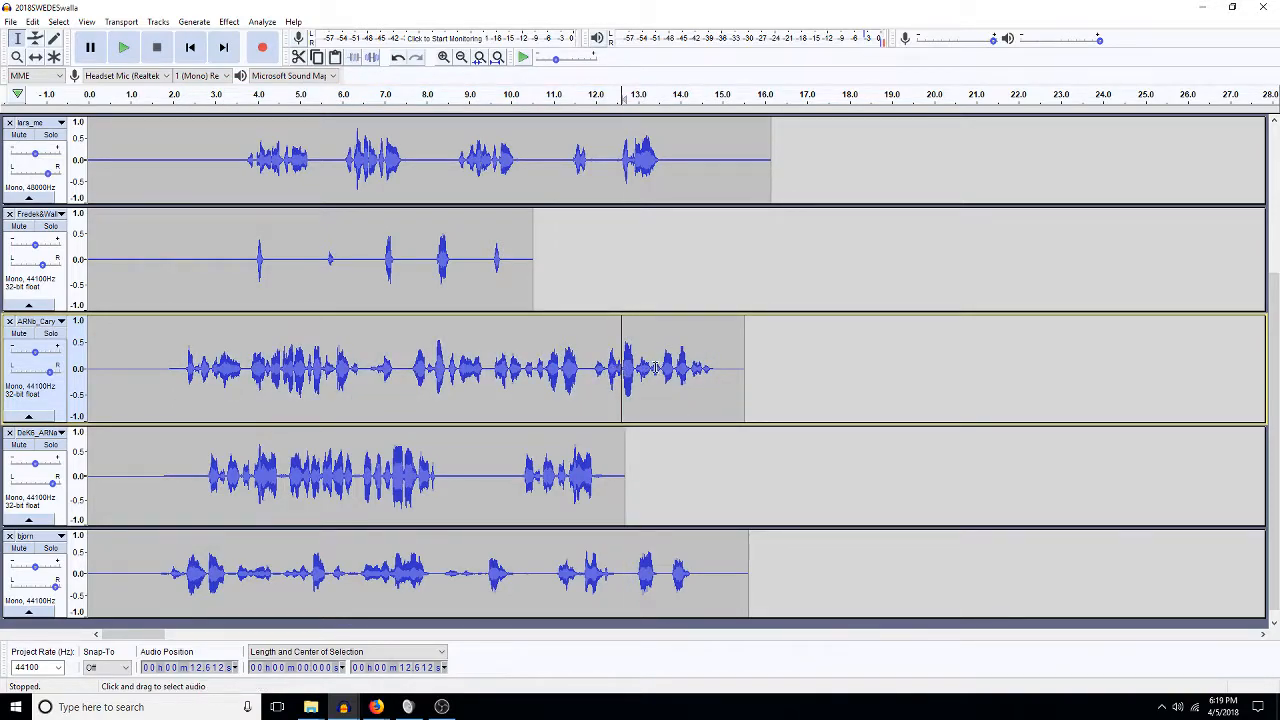
double_click(645, 372)
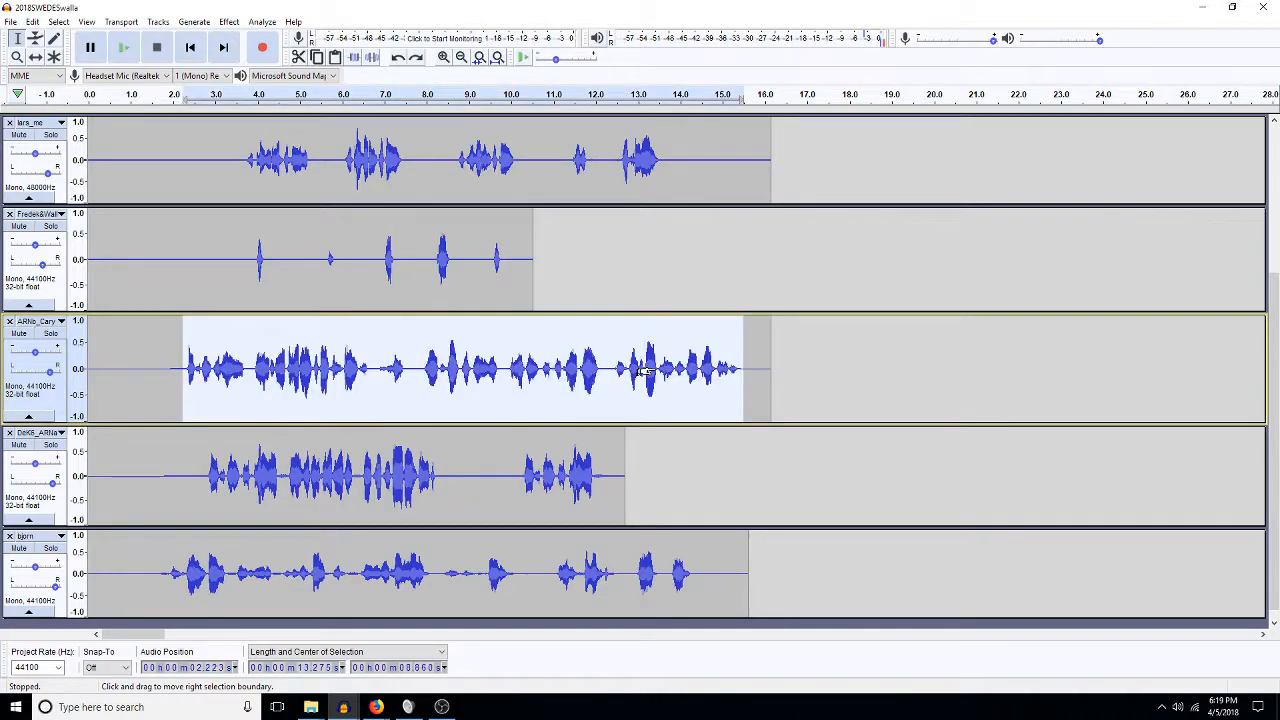
key("ctrl+y")
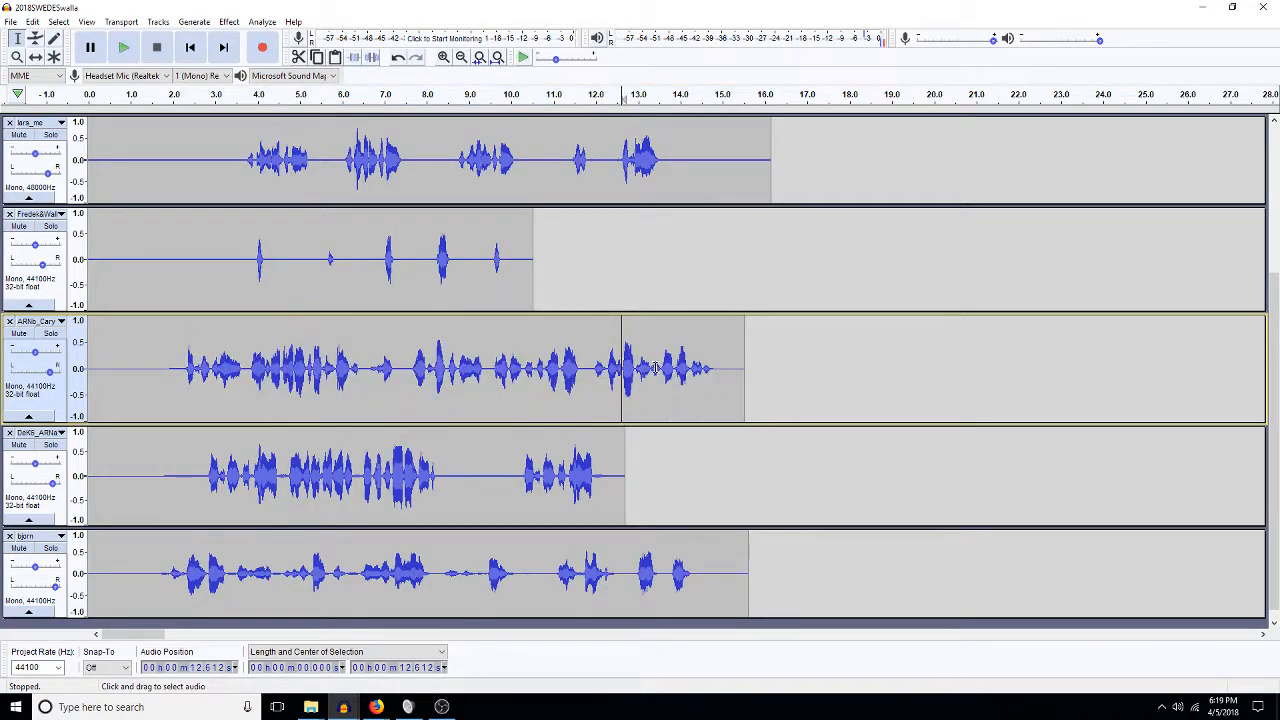
key("space")
scroll(683, 254, "up", 4)
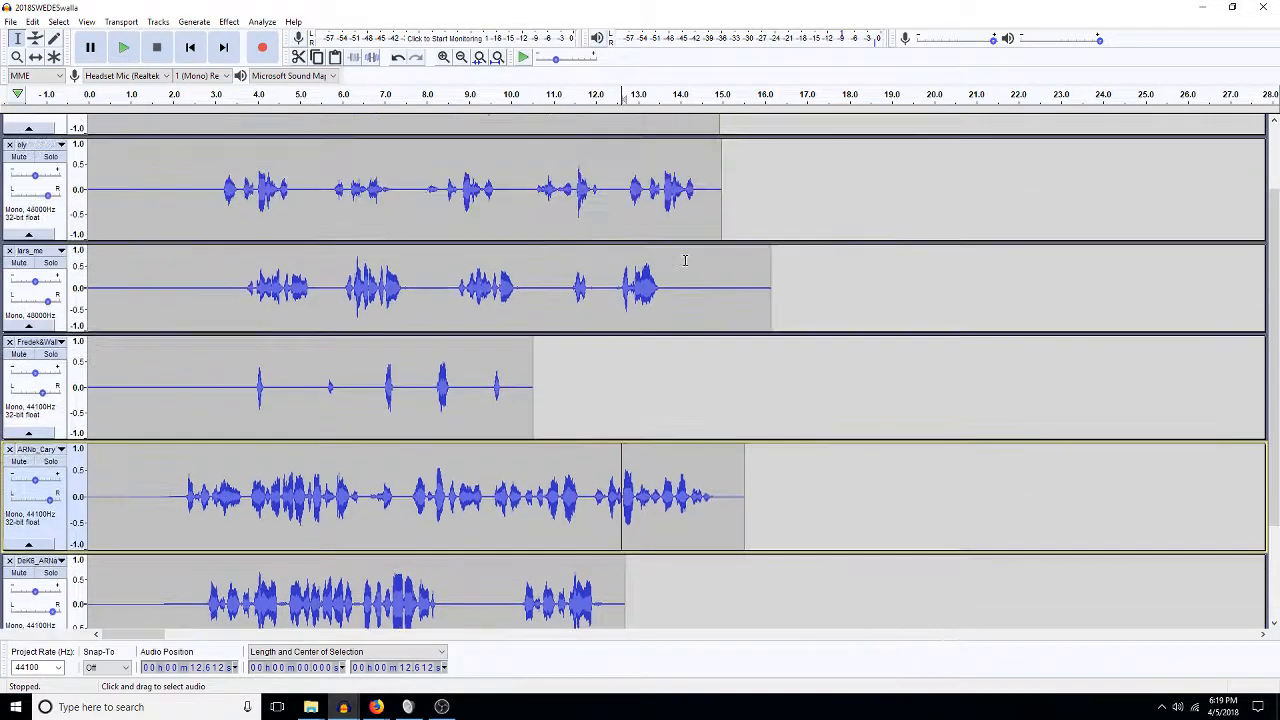
scroll(685, 260, "down", 4)
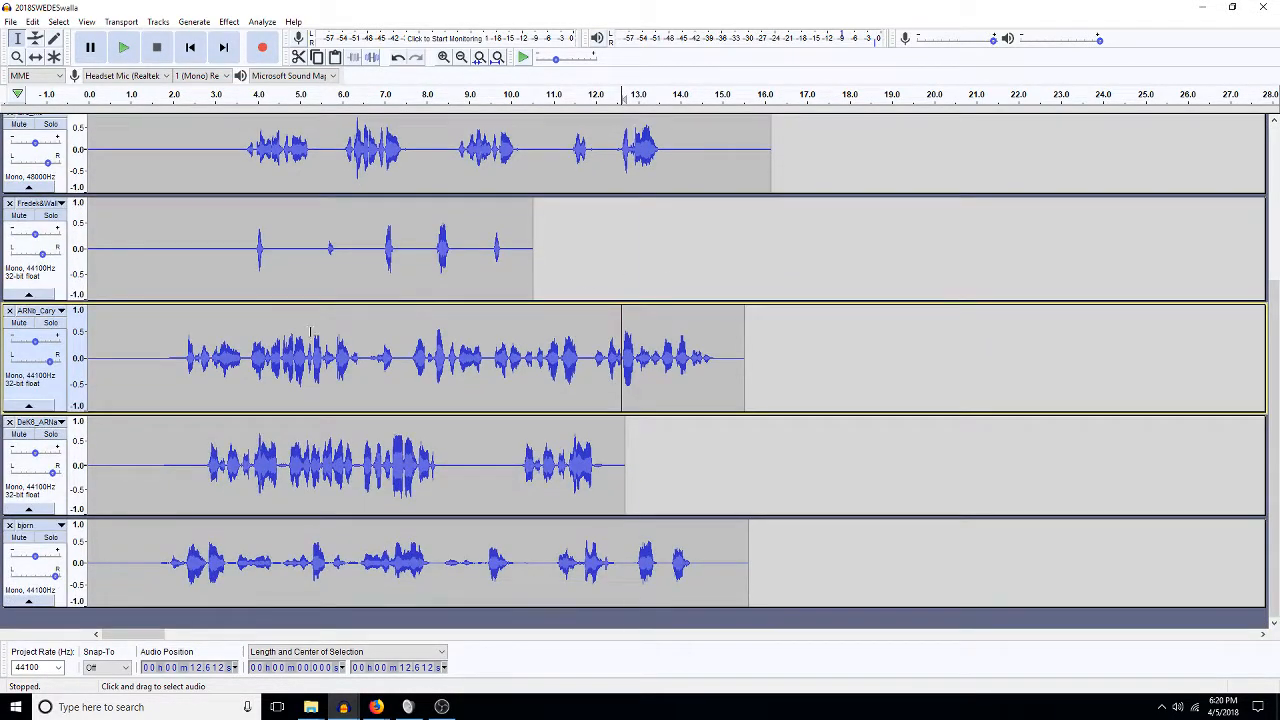
left_click(116, 333)
key("space")
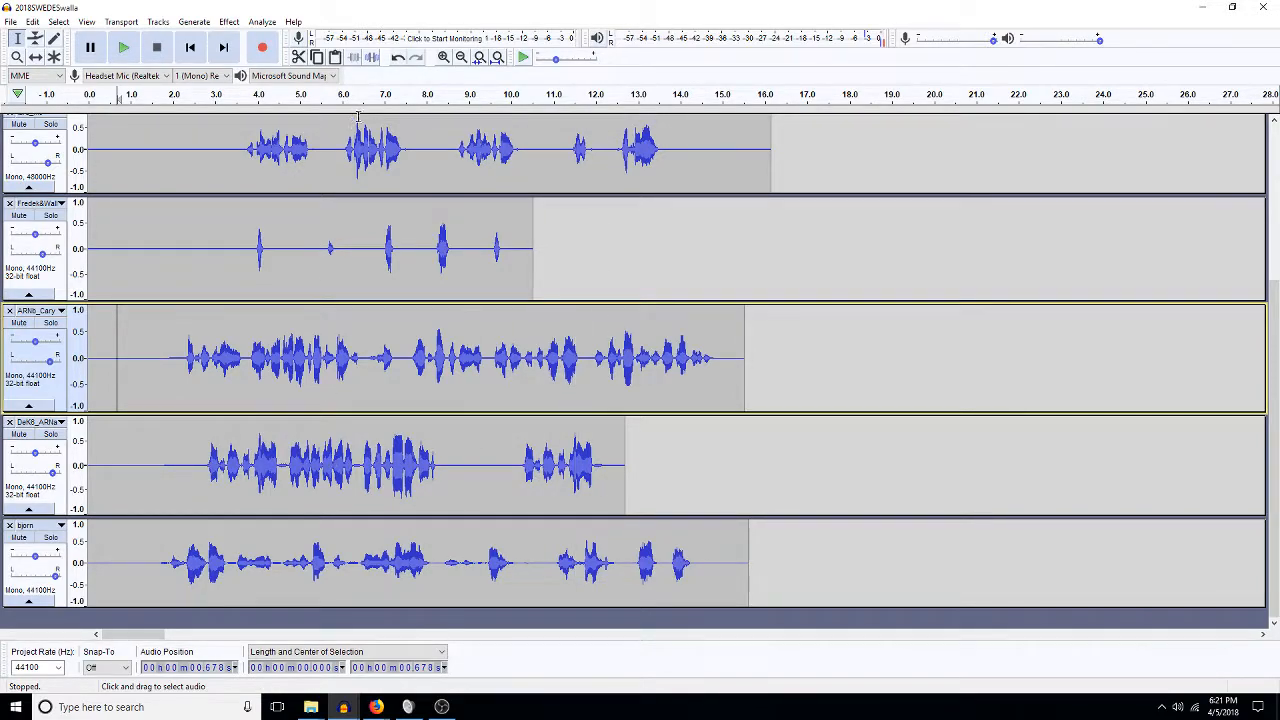
Fit the project in view and slide the later clip block on all tracks to start near 0:33.
left_click(498, 58)
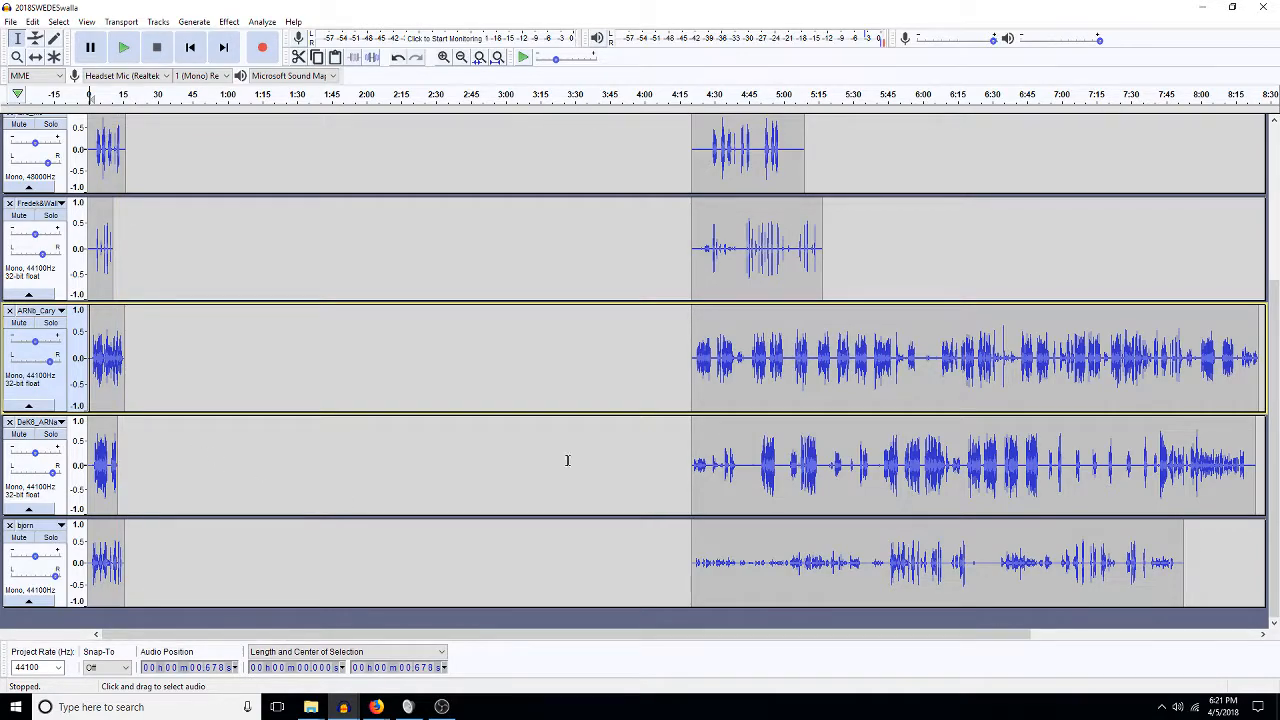
scroll(853, 334, "up", 4)
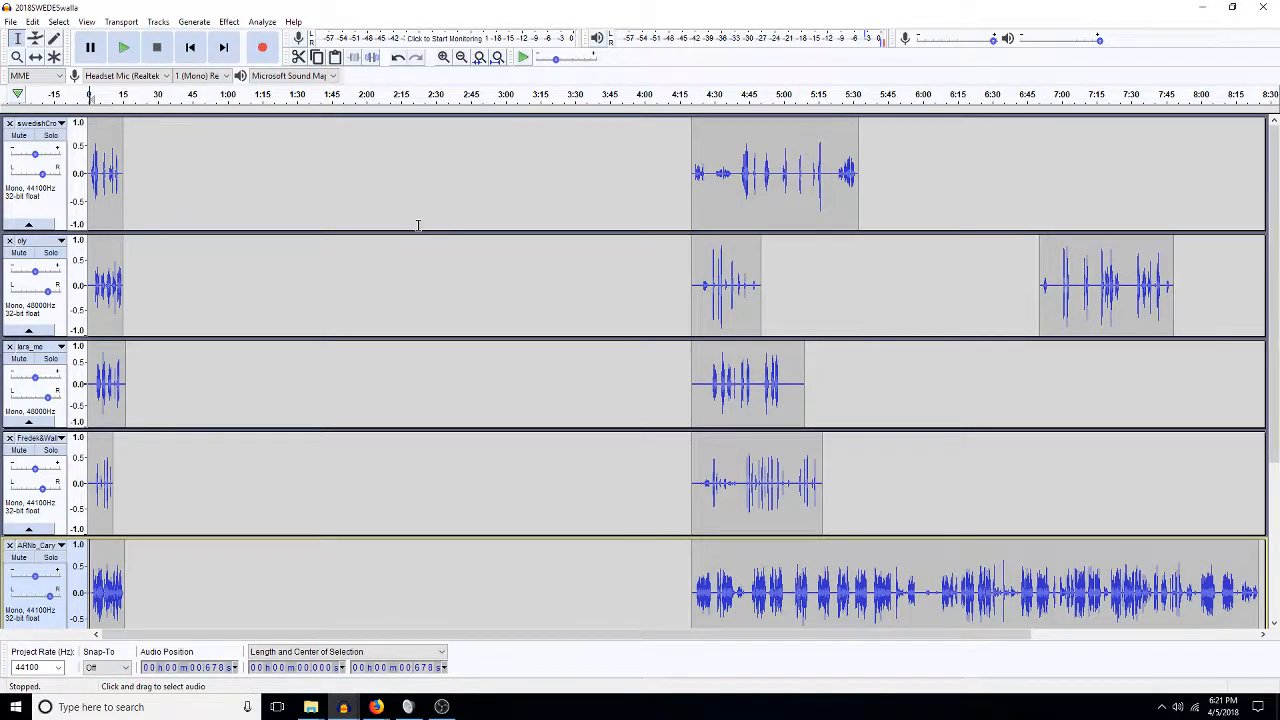
scroll(418, 225, "down", 1)
key("ctrl+shift+f")
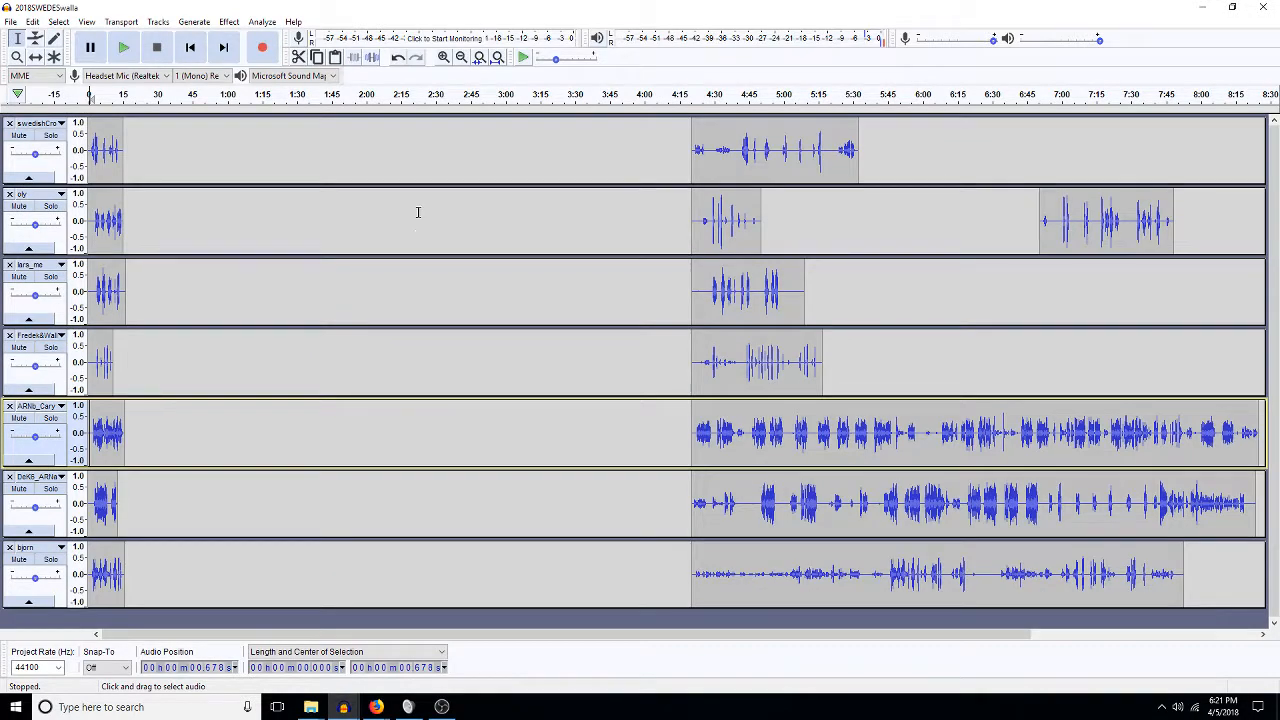
left_click_drag(686, 158, 1171, 505)
left_click(35, 56)
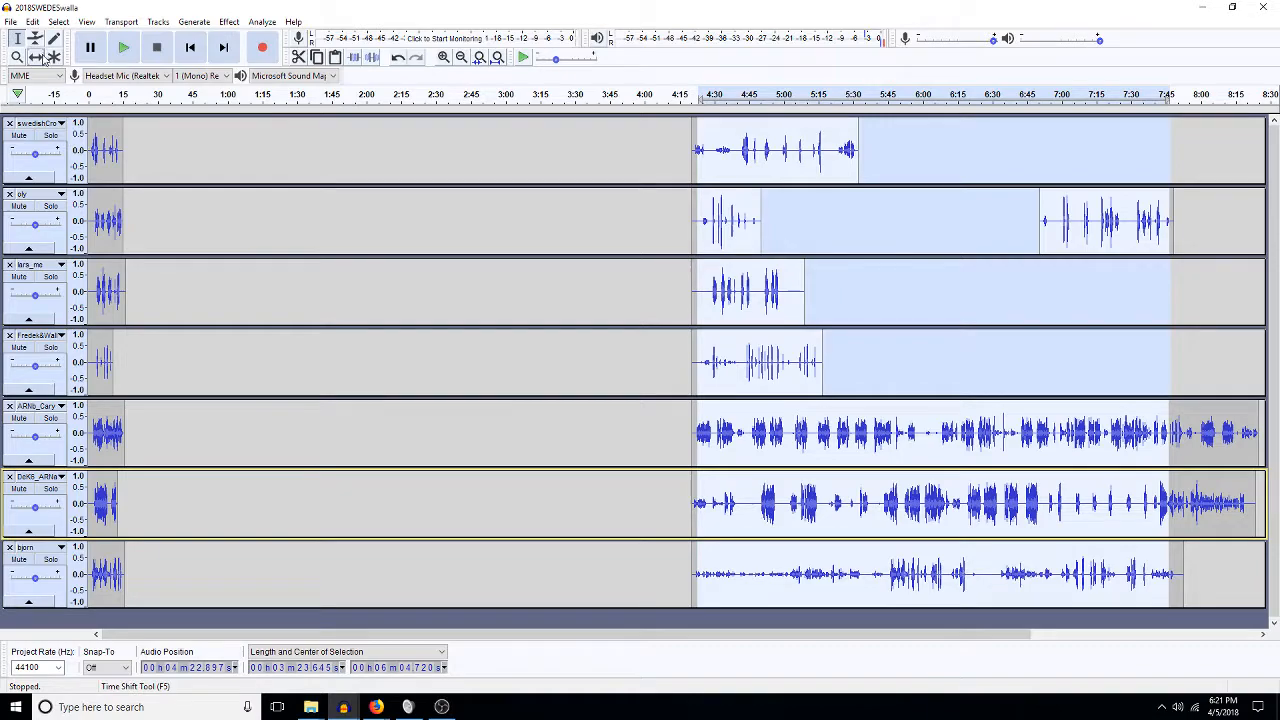
left_click_drag(744, 285, 210, 278)
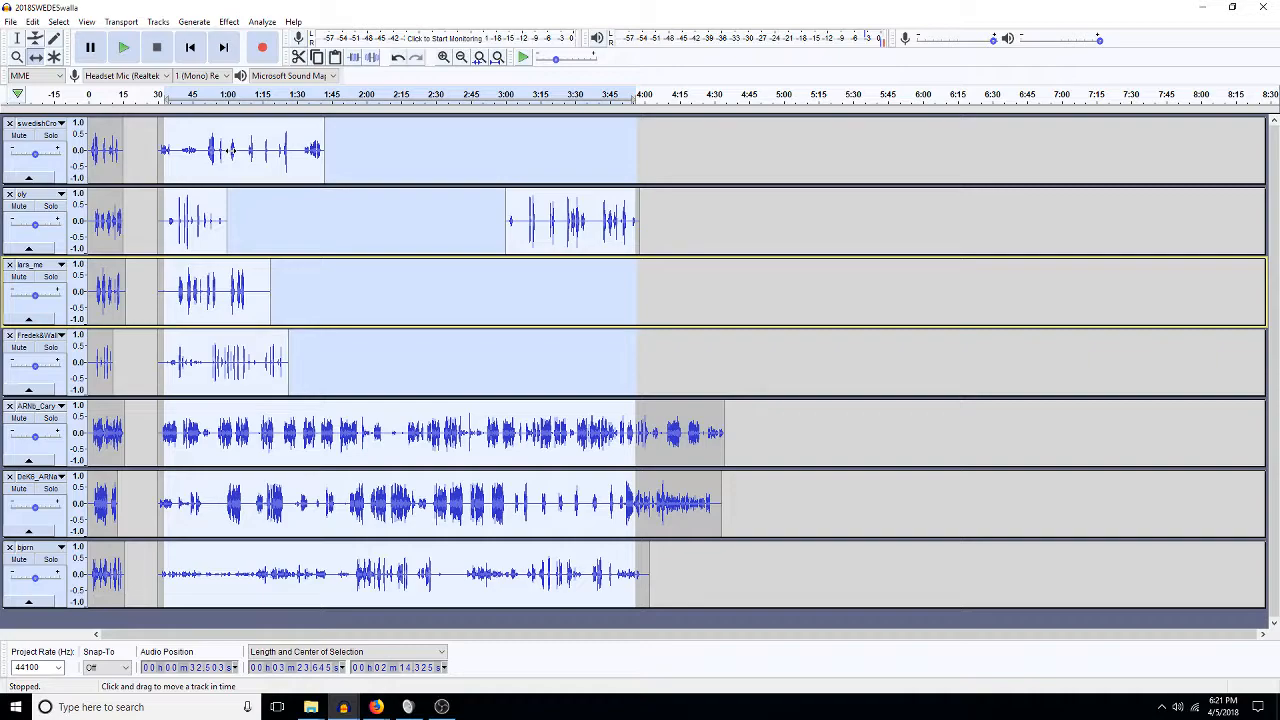
key("ctrl+e")
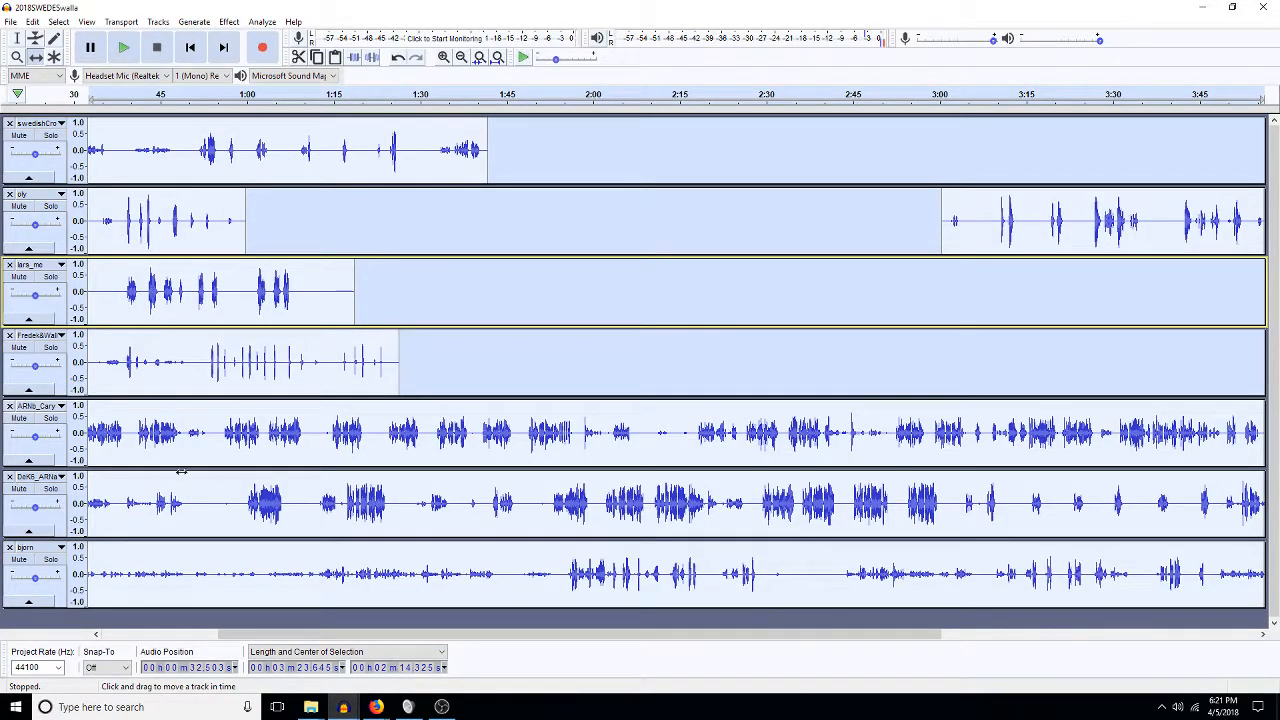
left_click_drag(238, 636, 212, 636)
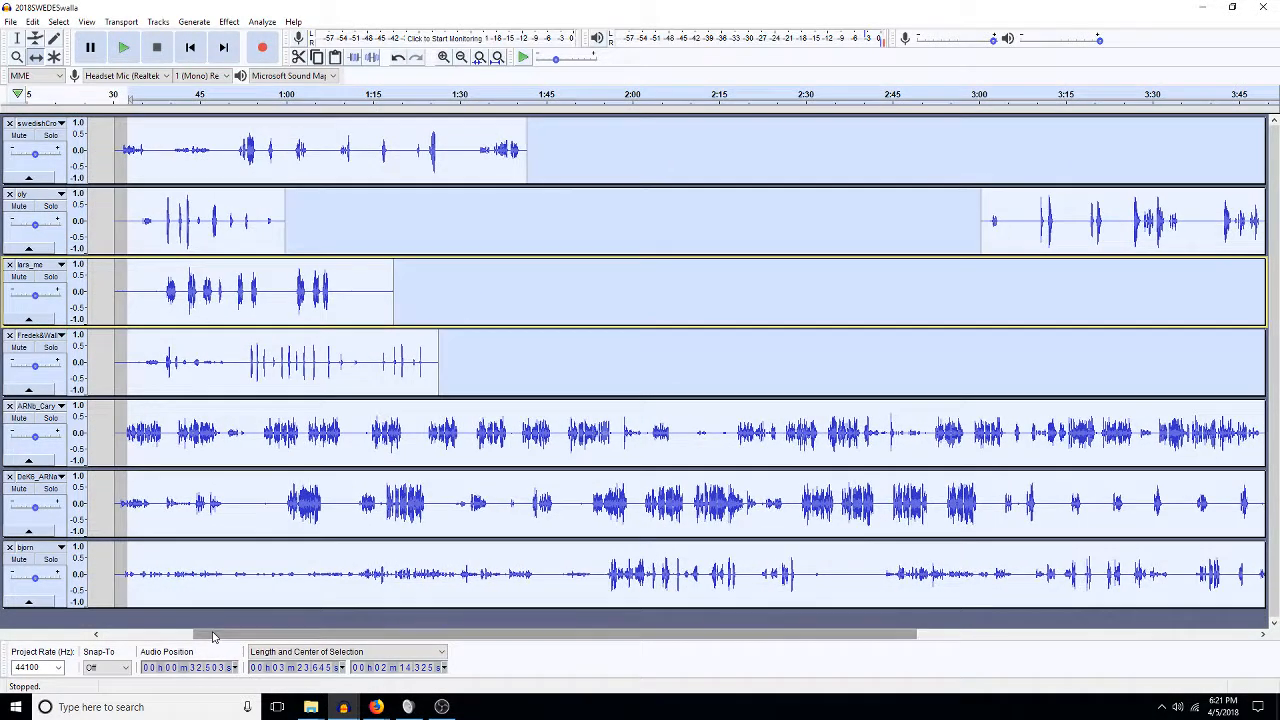
Solo the first track and play it from about 1:15.
left_click(20, 39)
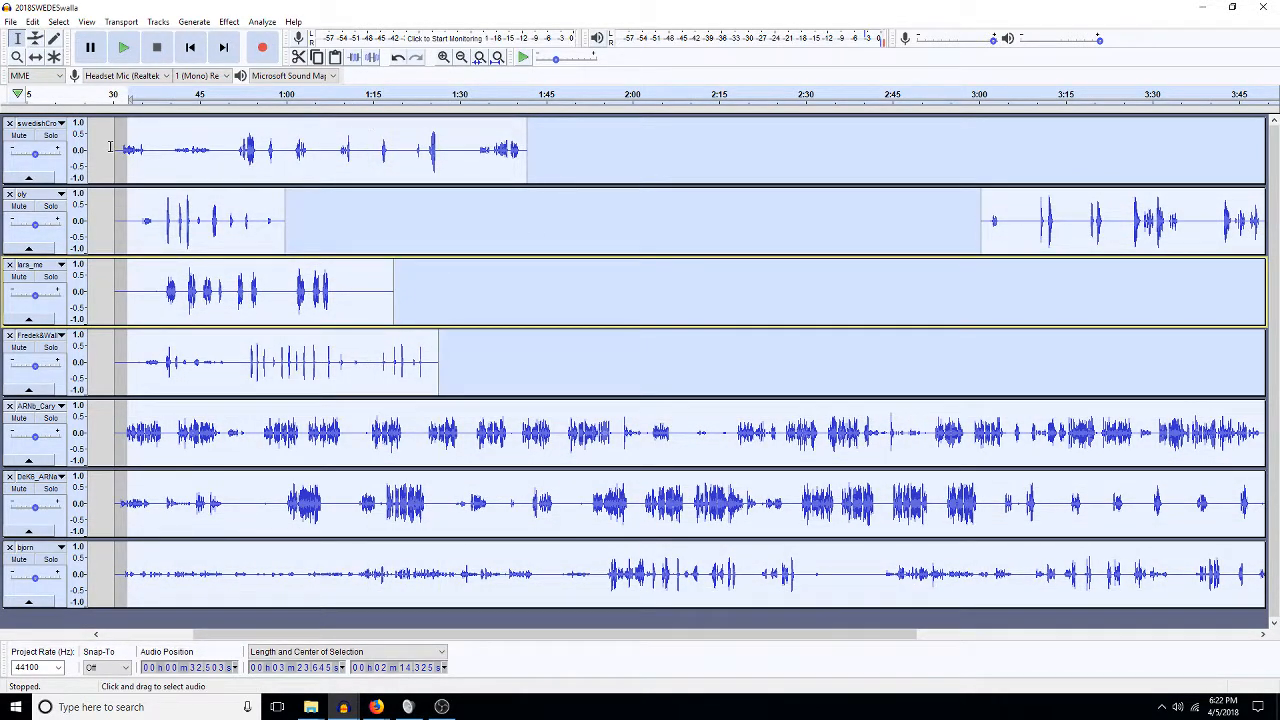
left_click(50, 135)
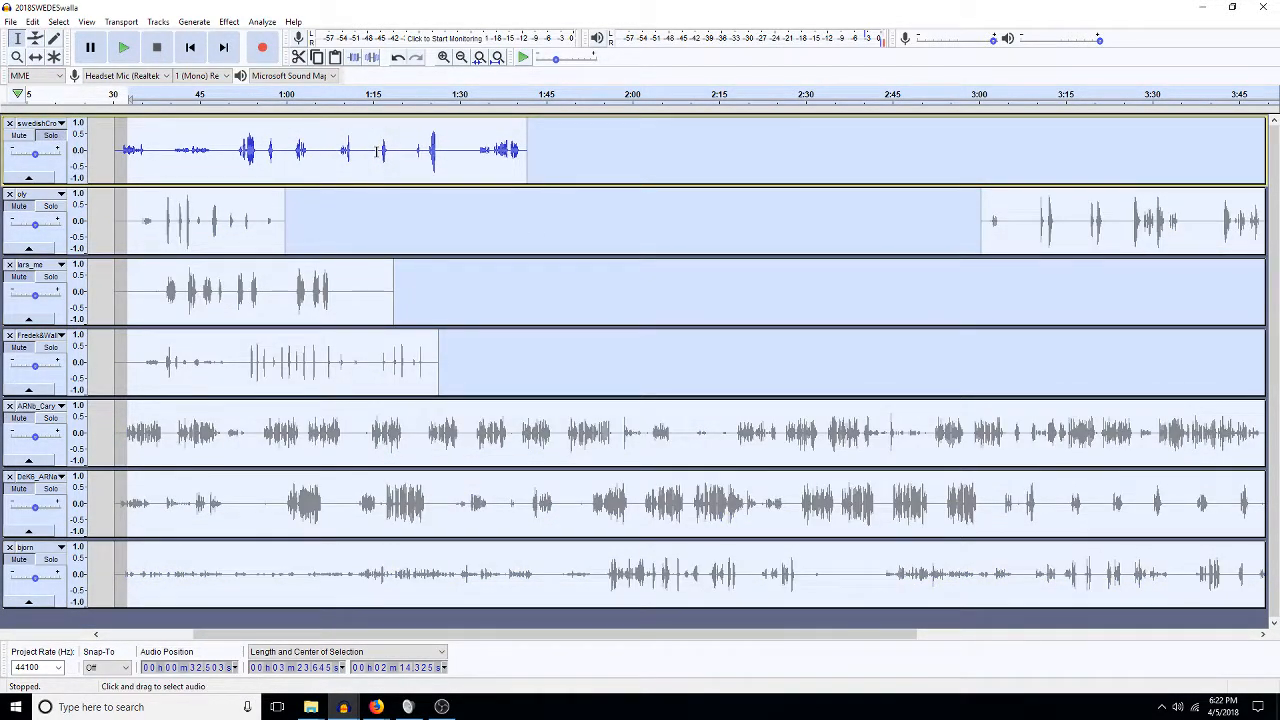
left_click(377, 151)
key("space")
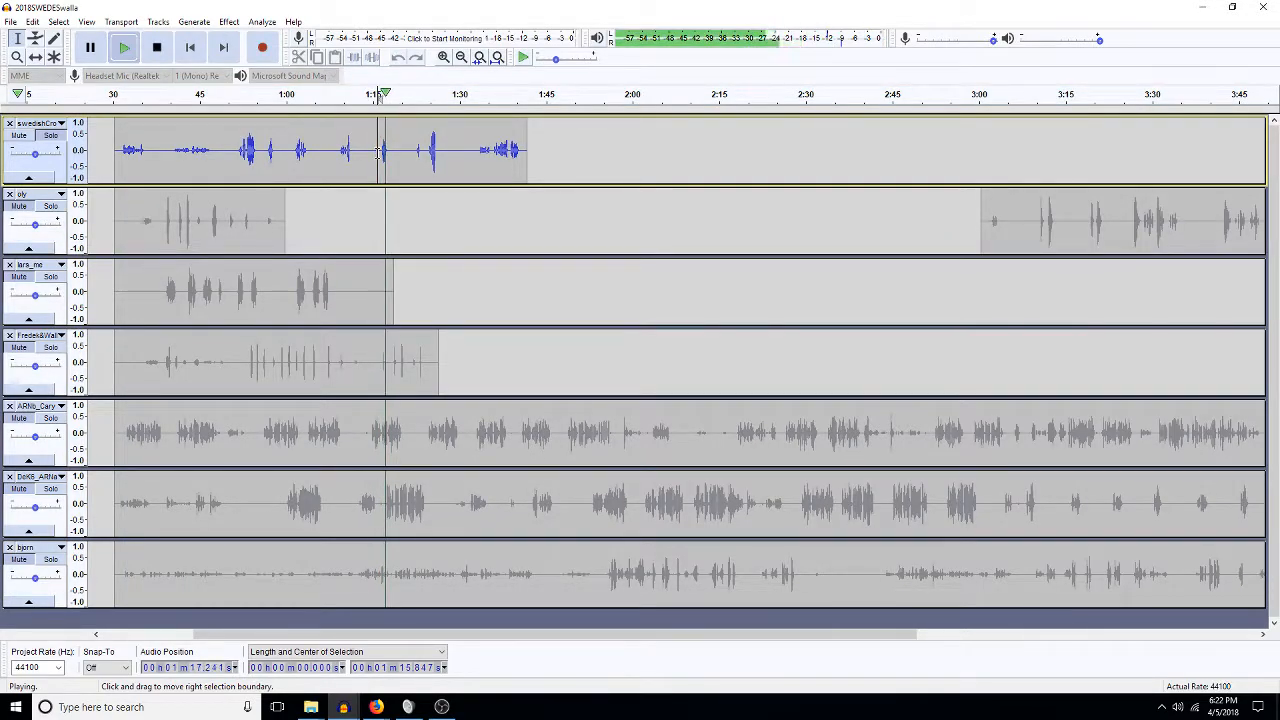
Delete the unwanted stretch in the first track, then silence about 47–67 s.
key("space")
left_click_drag(378, 152, 108, 157)
key("Delete")
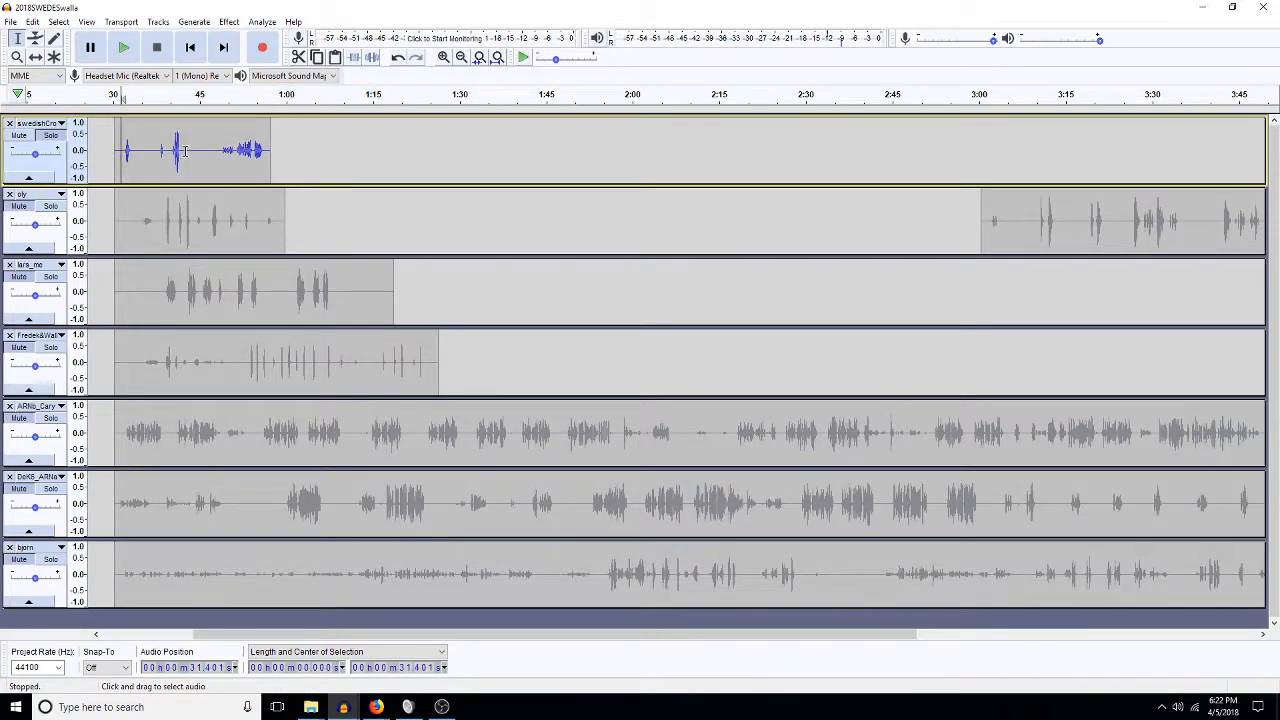
left_click(172, 148)
key("space")
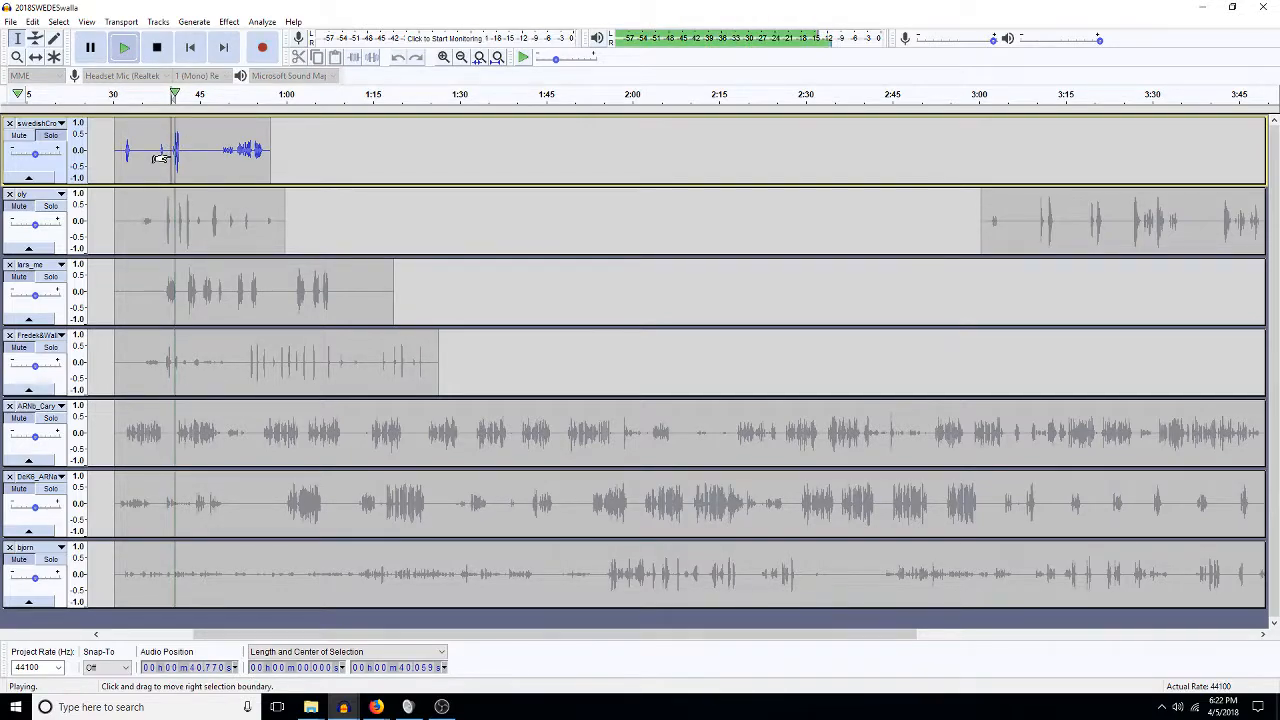
key("space")
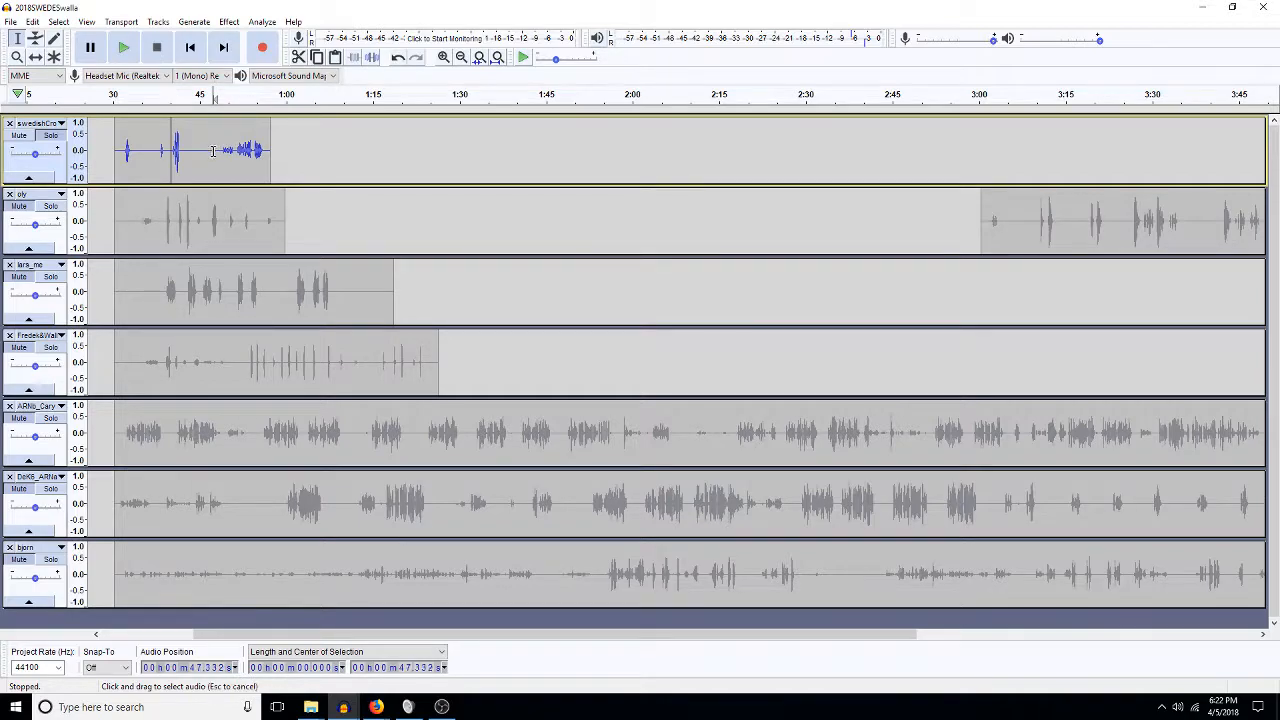
left_click_drag(212, 150, 325, 157)
key("ctrl+l")
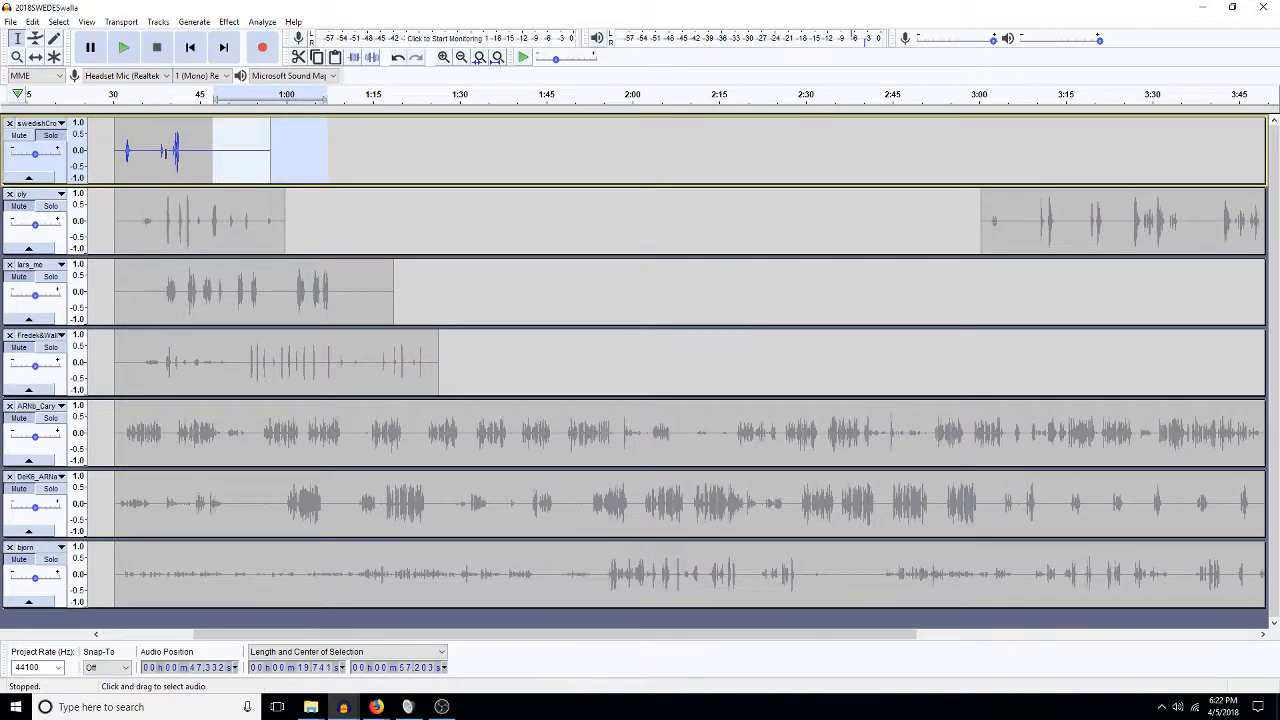
On the oly track, delete about 31–38 s and silence the remaining selected range.
left_click(50, 212)
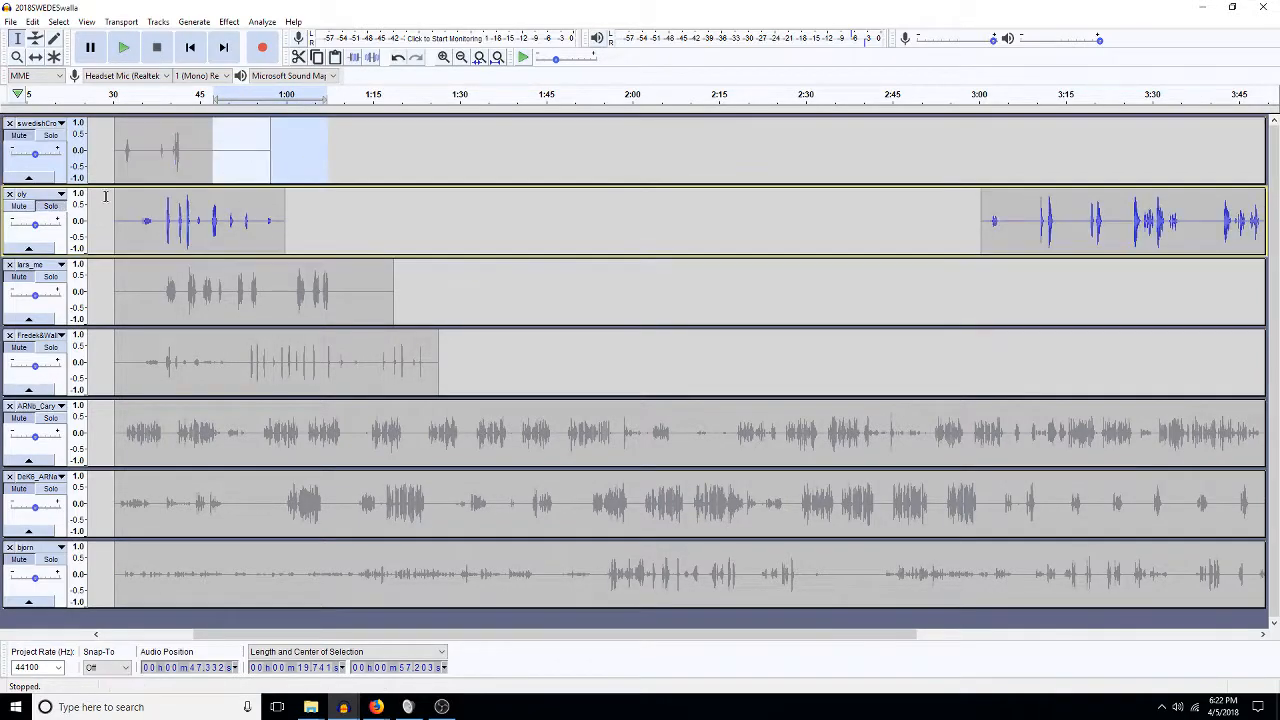
left_click(166, 218)
key("space")
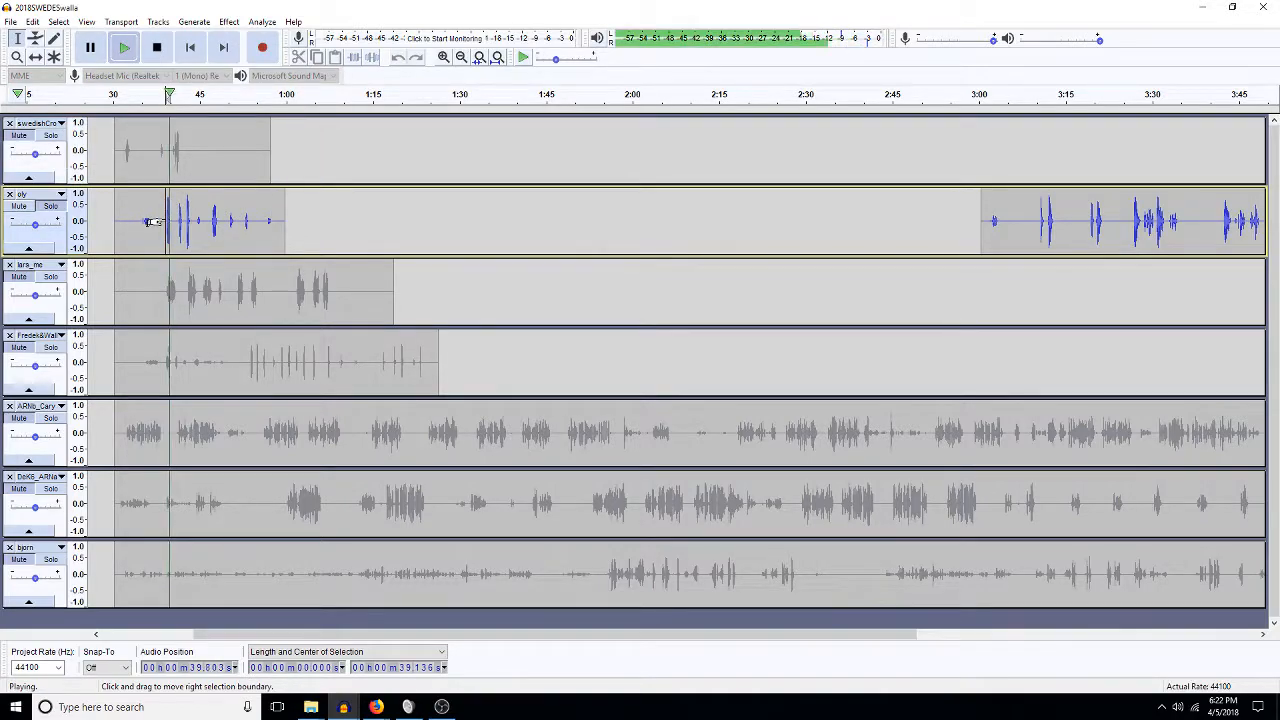
left_click(209, 223)
key("space")
key("space")
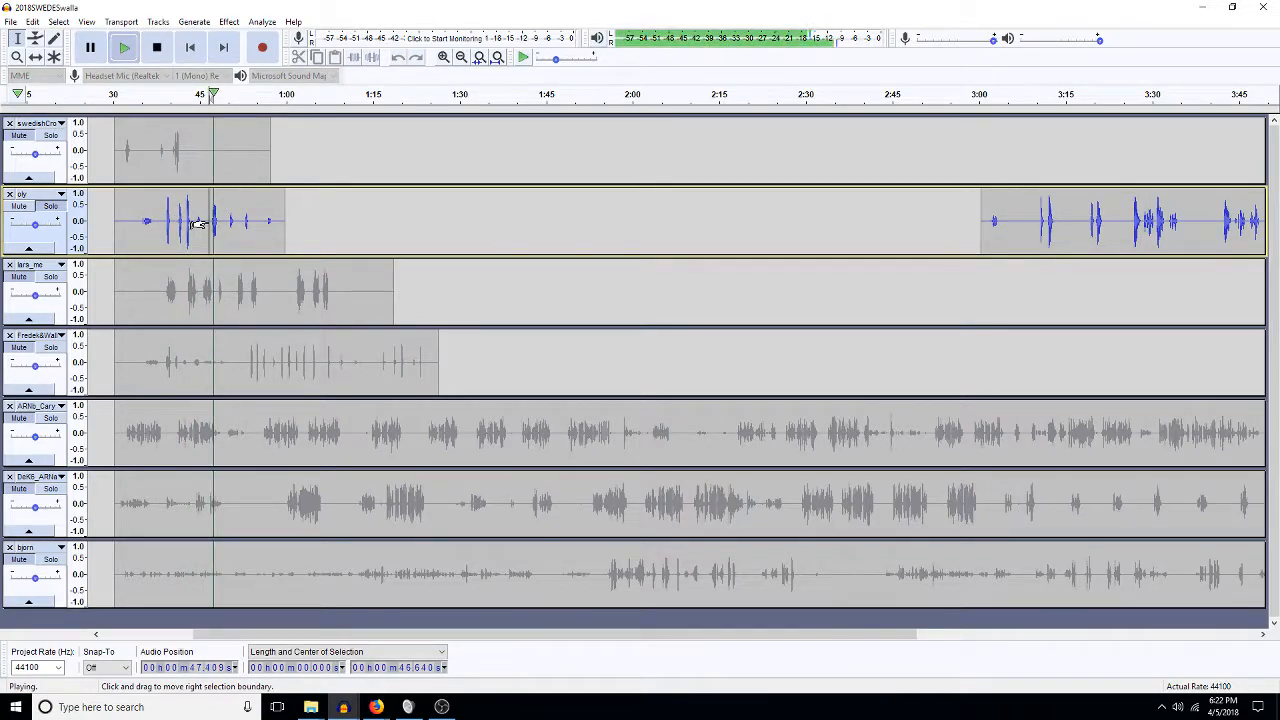
key("space")
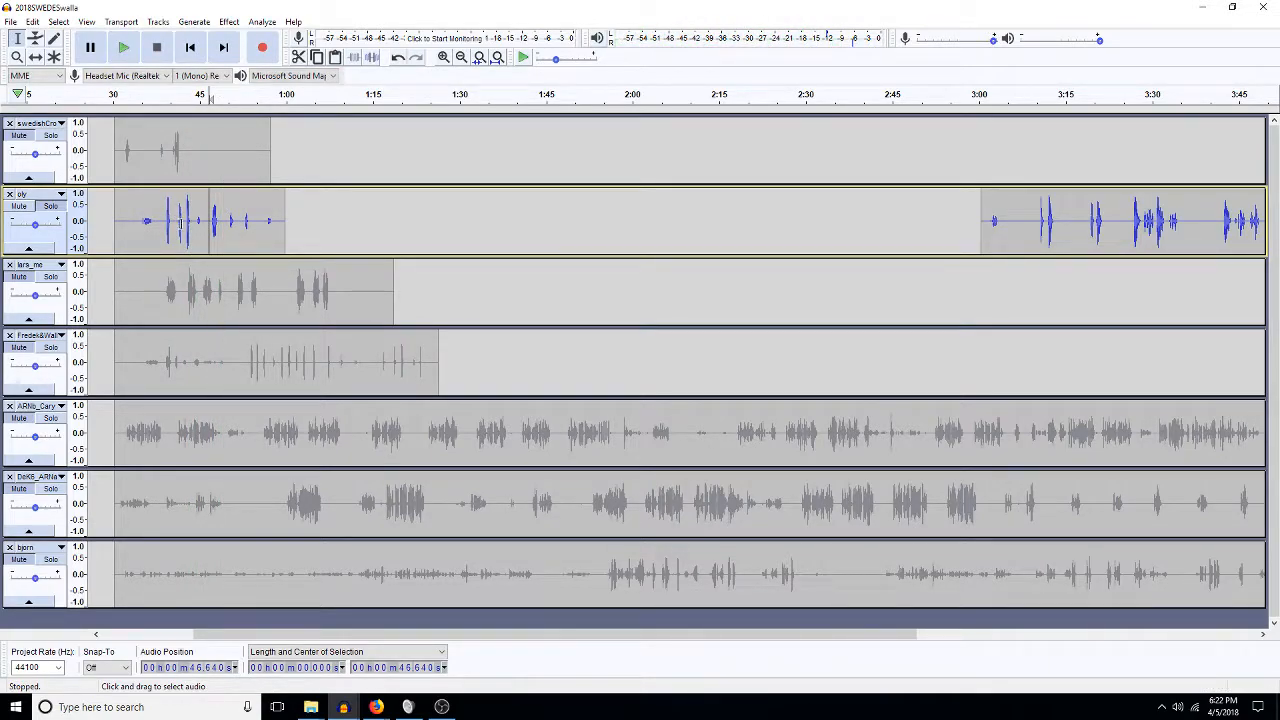
left_click_drag(160, 223, 264, 214)
key("Delete")
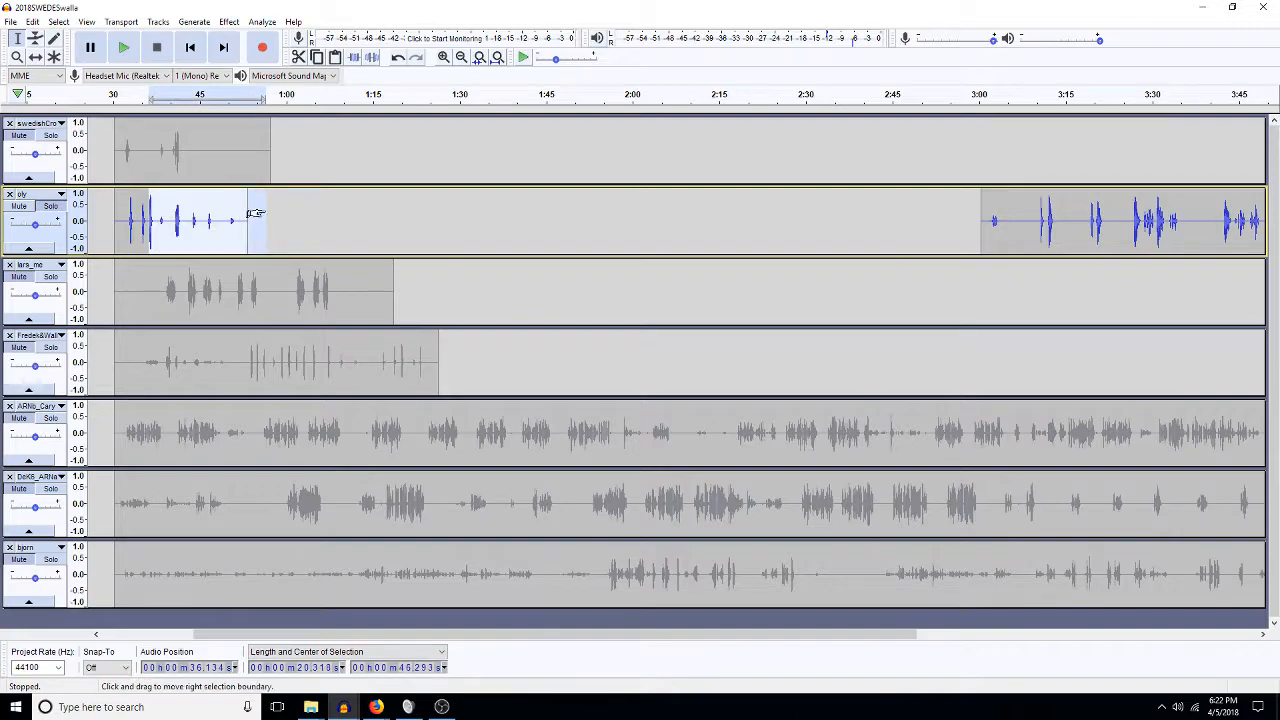
key("ctrl+l")
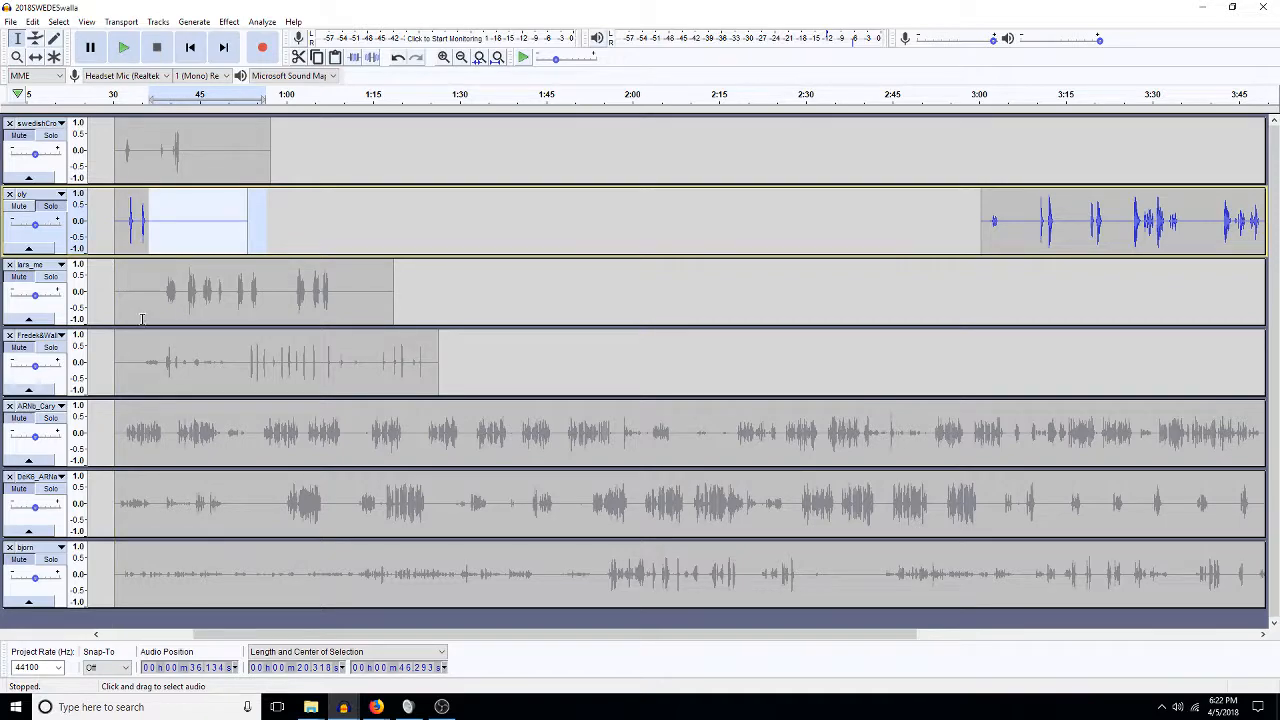
Audition lars_me around 0:47–1:06, then delete its whole clip.
left_click(45, 284)
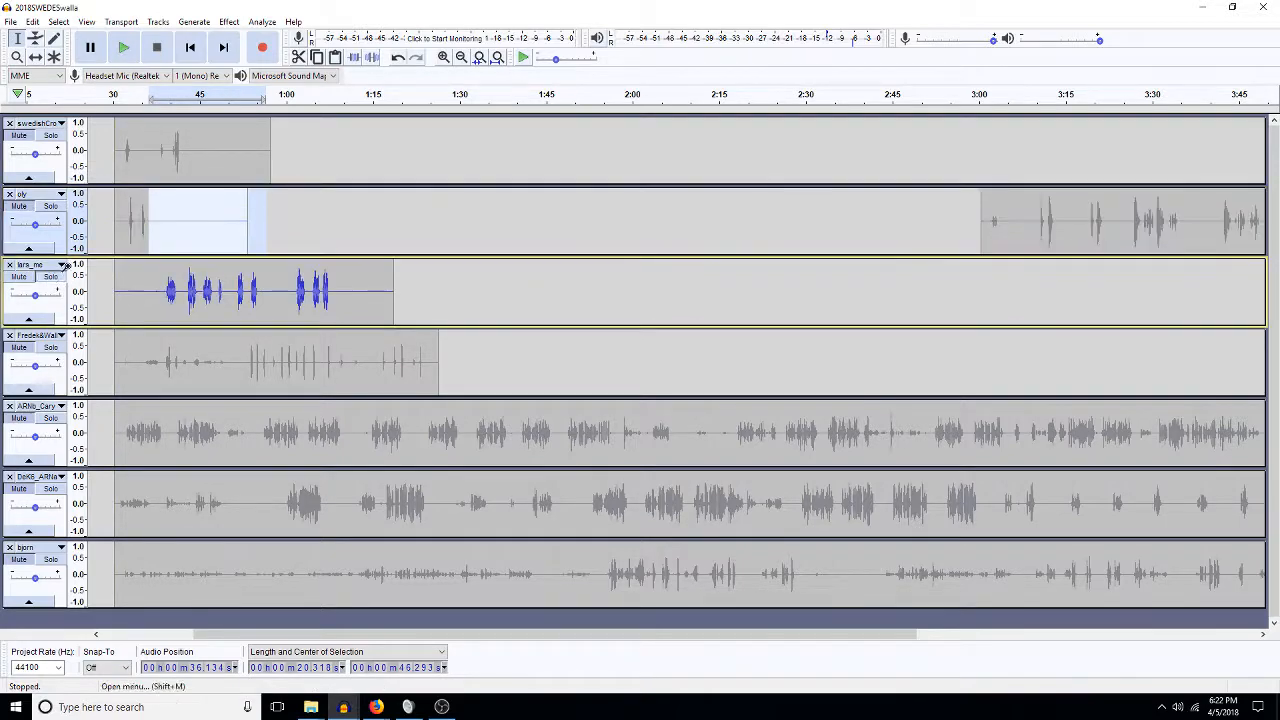
left_click(295, 300)
key("space")
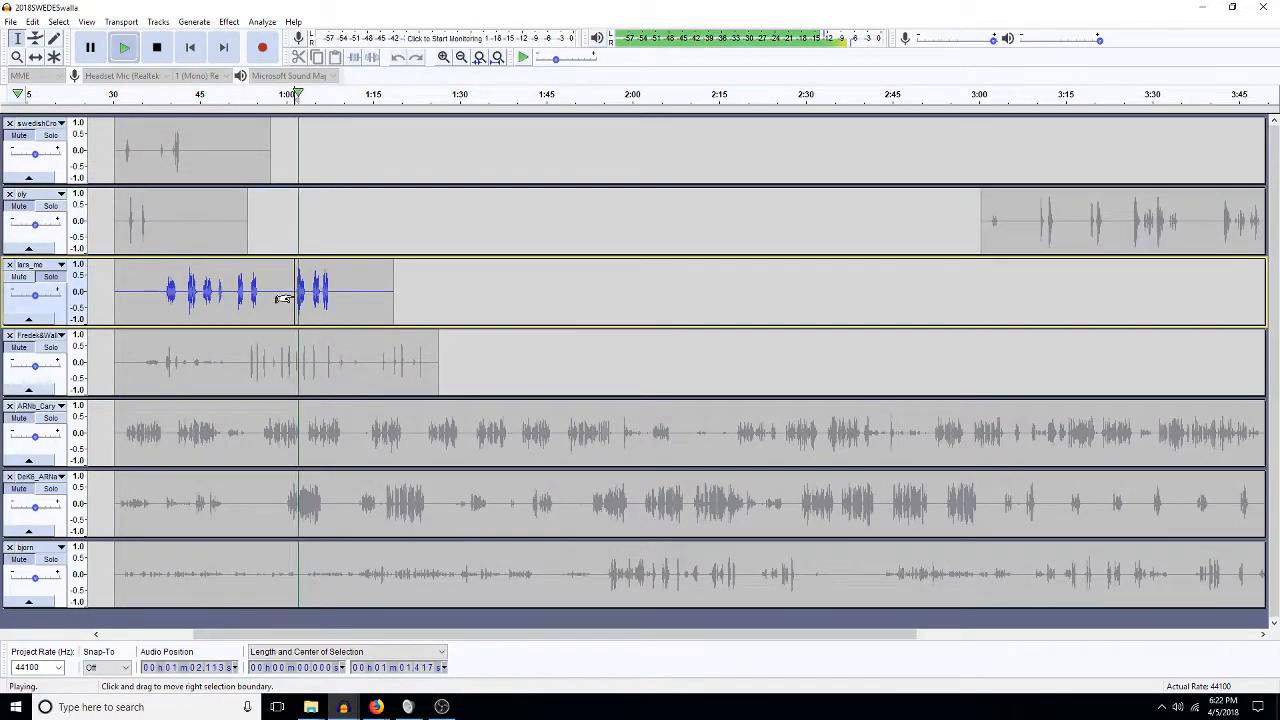
key("space")
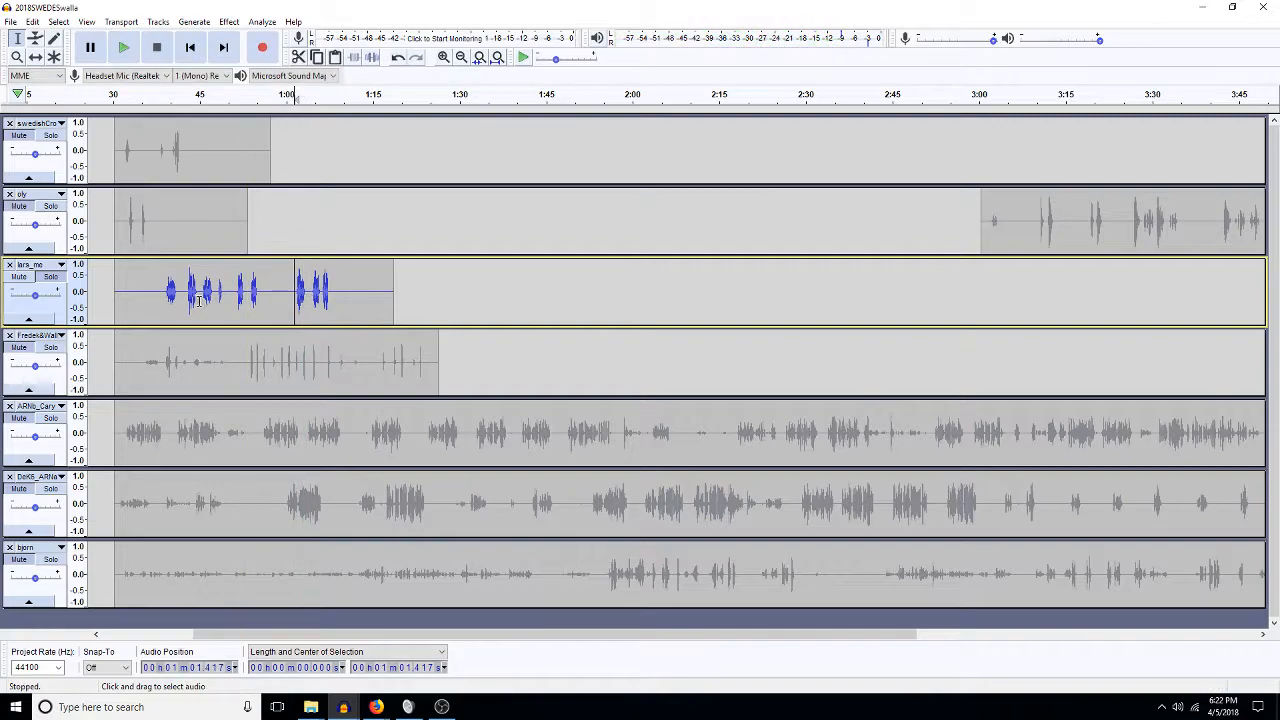
key("space")
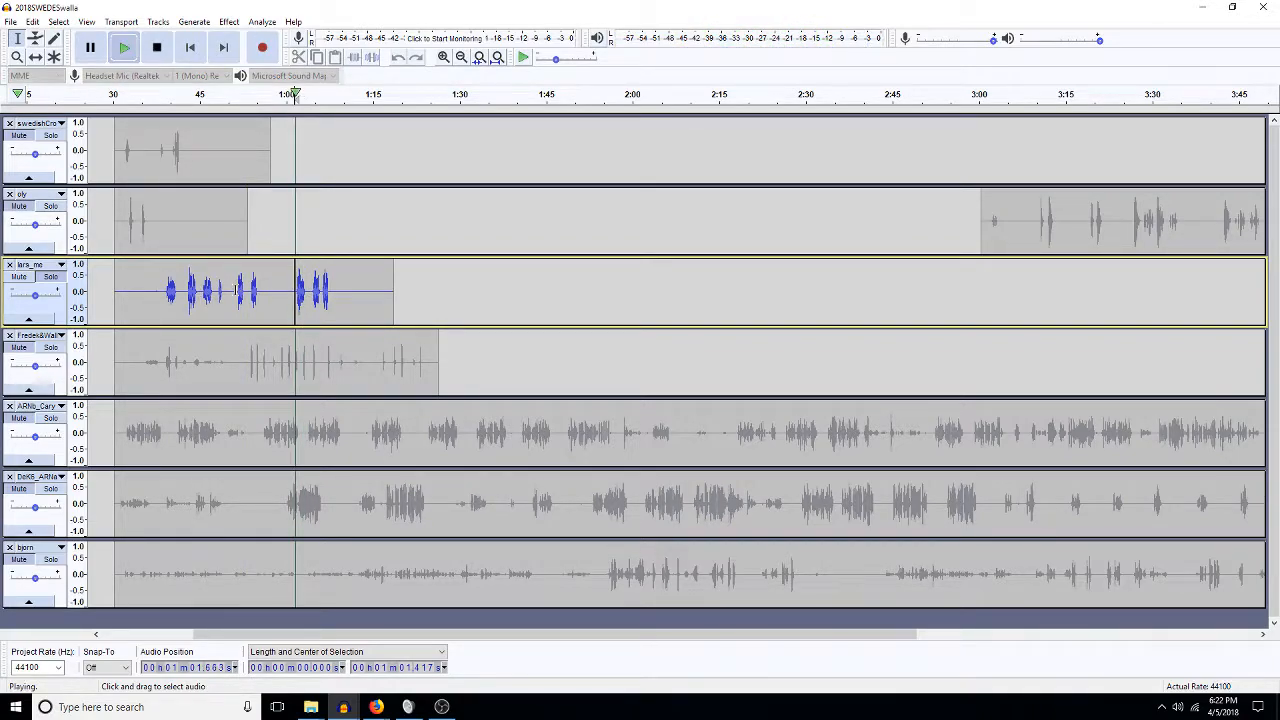
left_click(238, 292)
key("space")
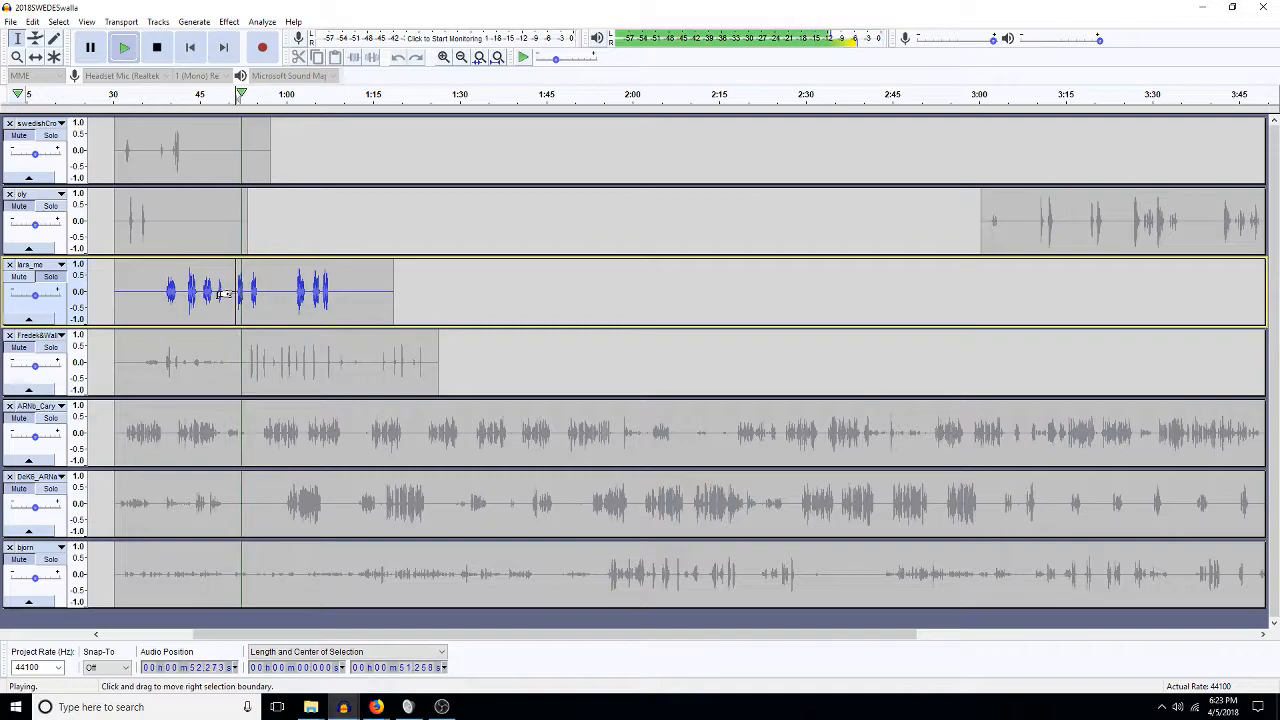
left_click(214, 290)
key("space")
key("space")
key("space")
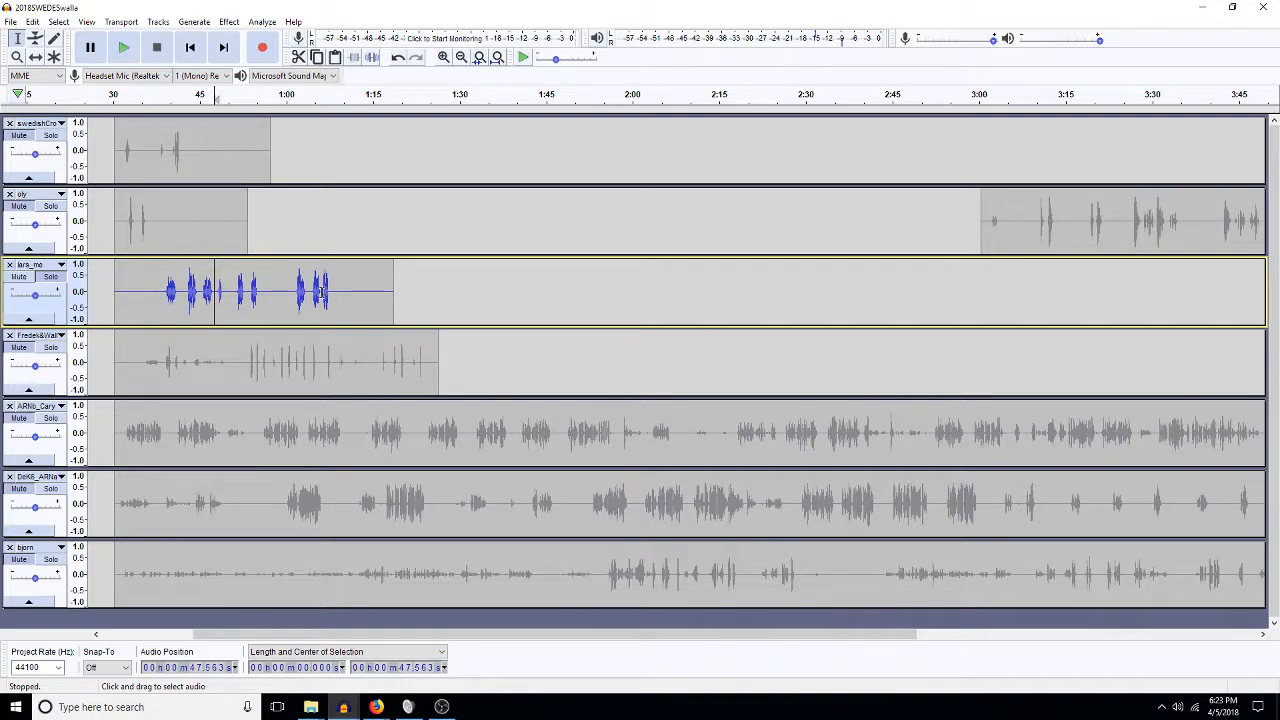
left_click(321, 291)
key("space")
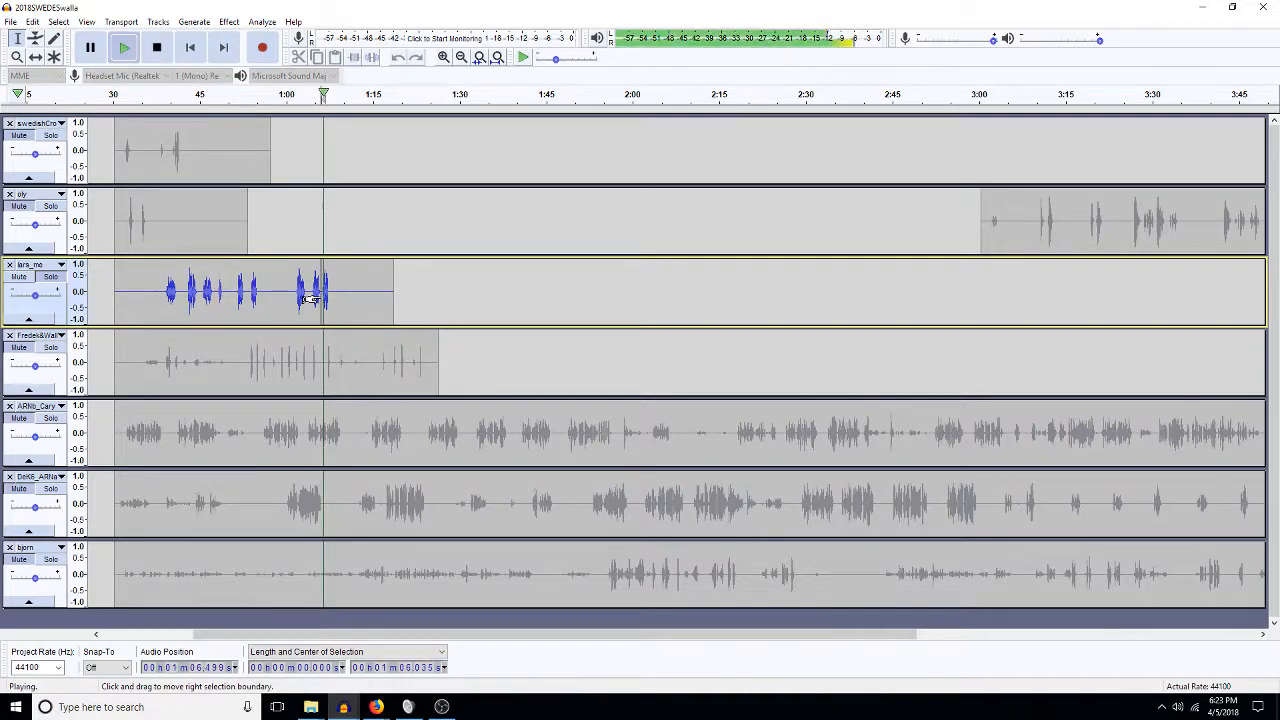
key("space")
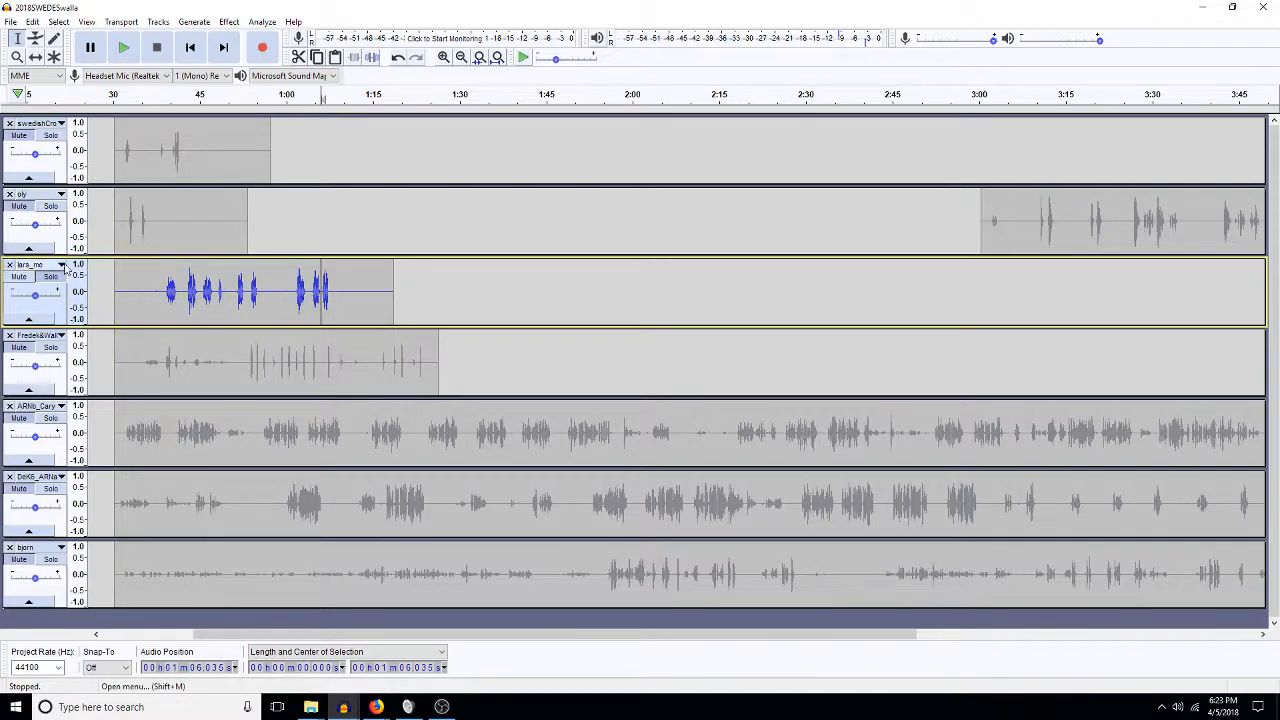
double_click(220, 290)
key("Delete")
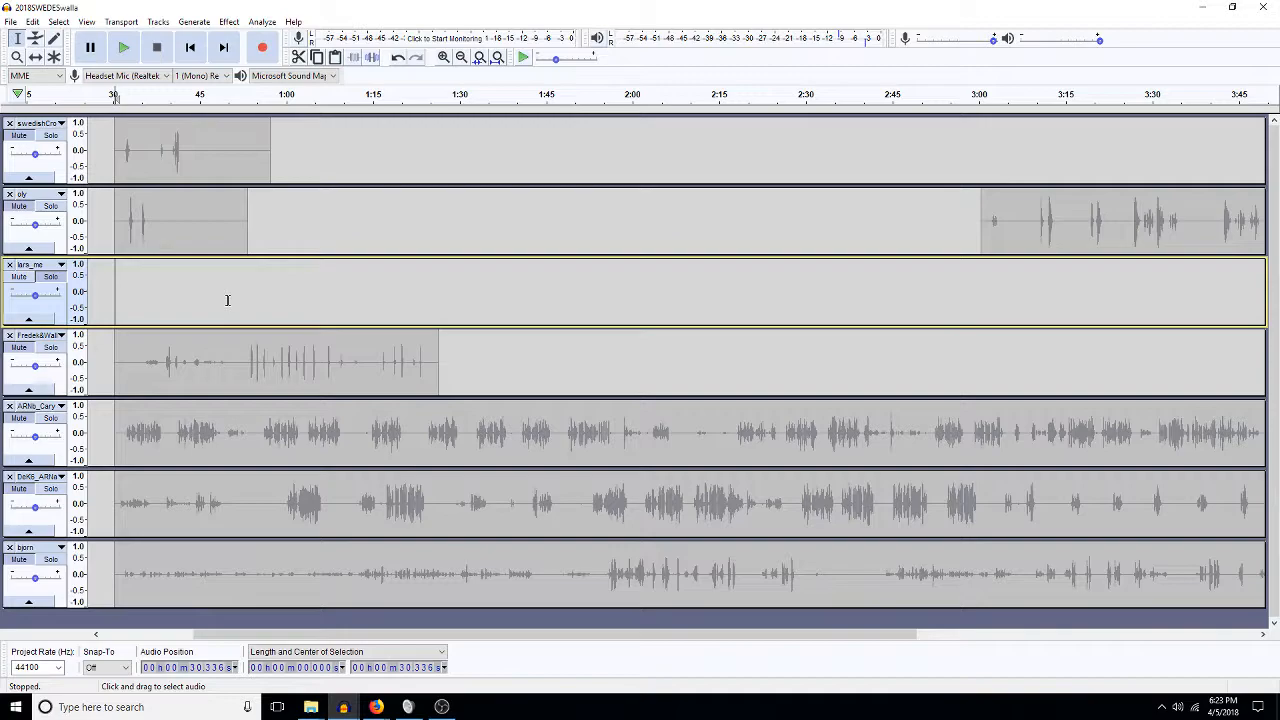
Listen to the fourth track from about 0:53.8 and delete roughly 0:44 to 0:58.
left_click(62, 352)
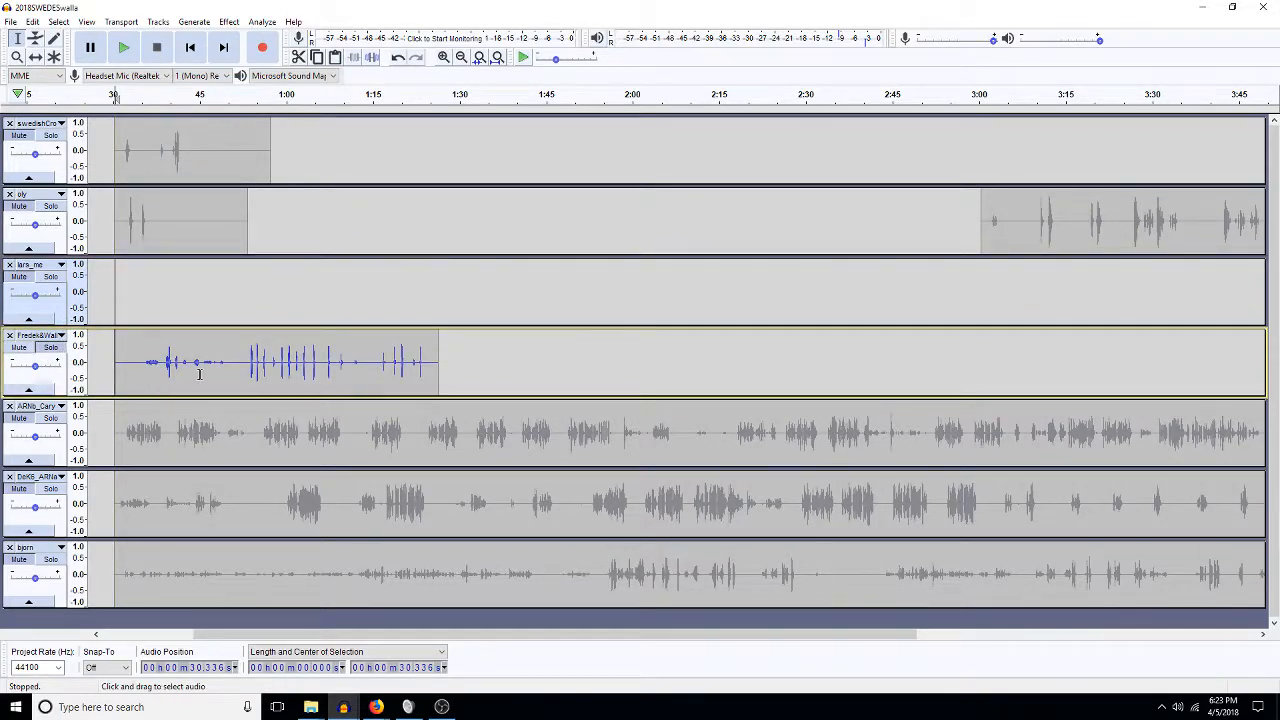
left_click(250, 368)
key("space")
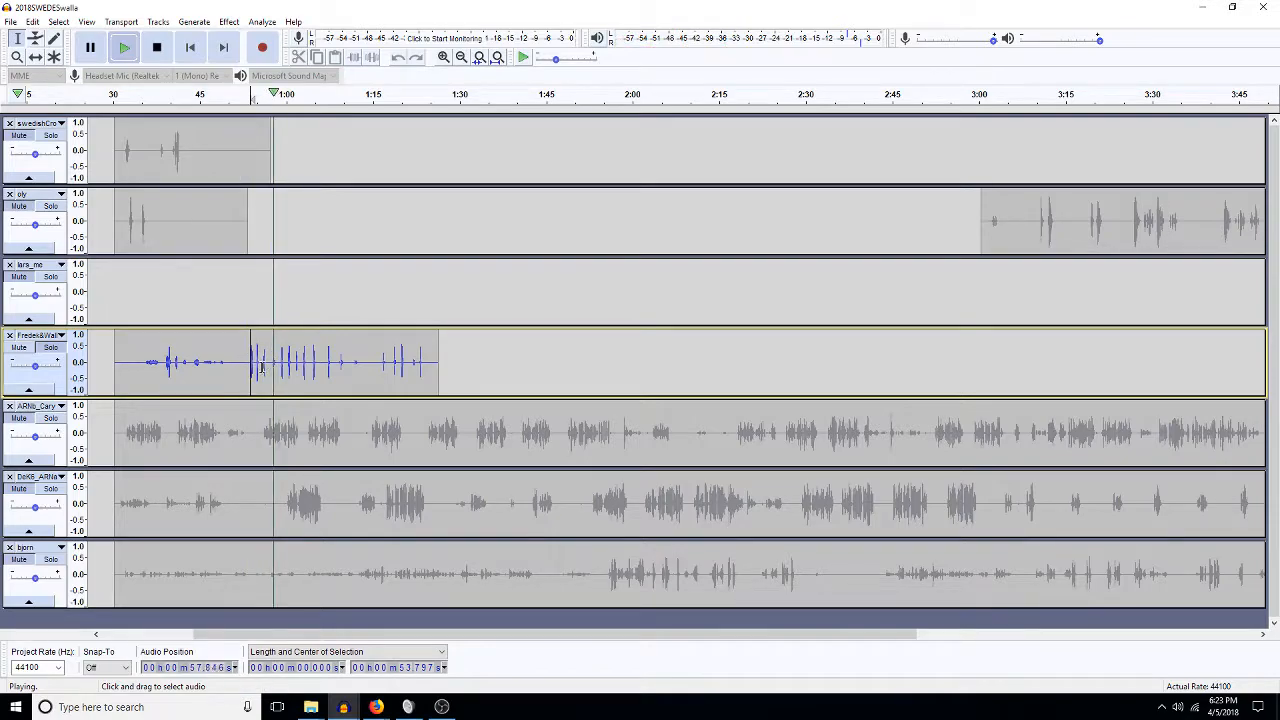
left_click_drag(261, 368, 127, 341)
key("space")
key("Delete")
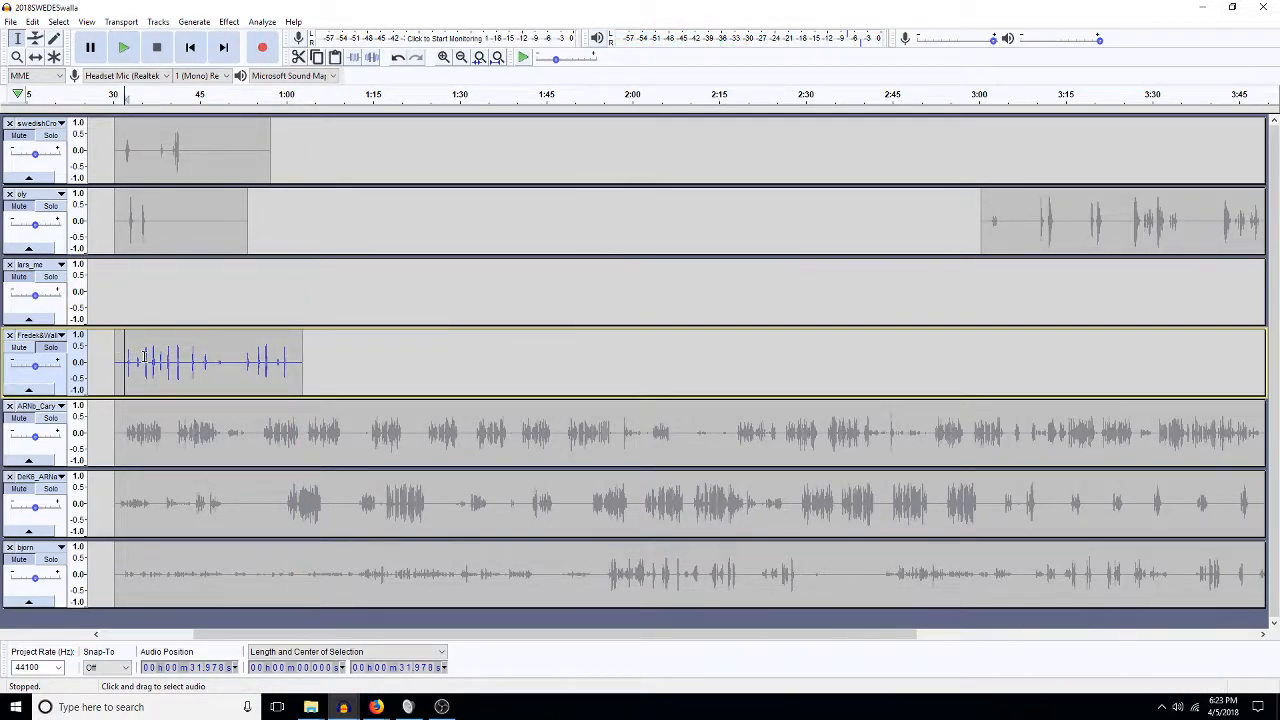
Delete the fourth track's audio from 36.5 to 62 s and from 33.9 to 35.2 s.
left_click(144, 355)
key("space")
key("space")
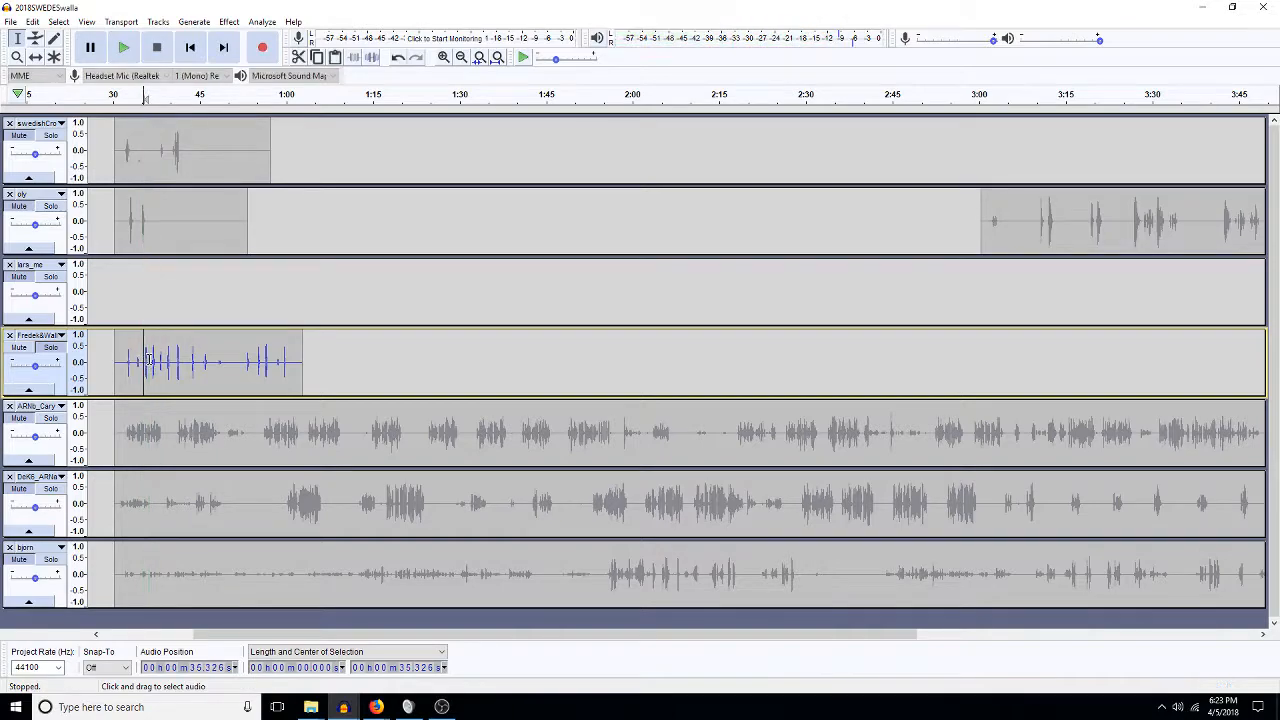
left_click_drag(150, 357, 298, 370)
key("Delete")
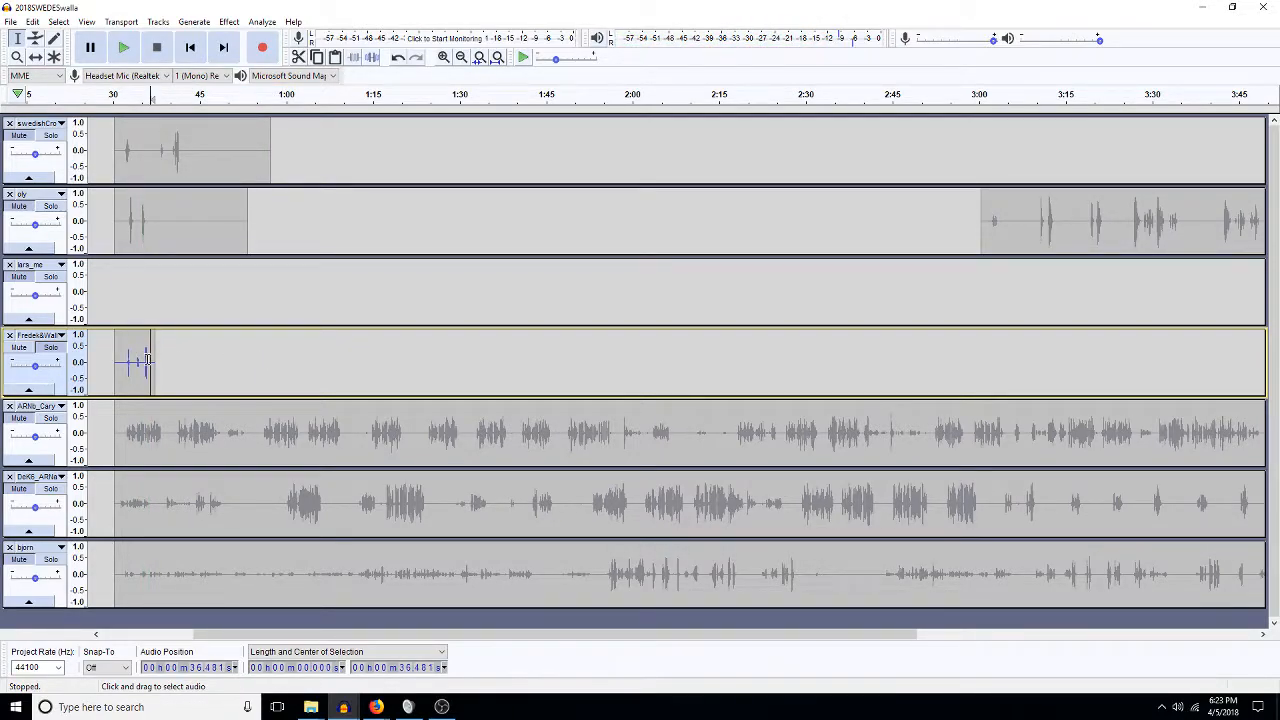
left_click_drag(143, 368, 136, 368)
key("Delete")
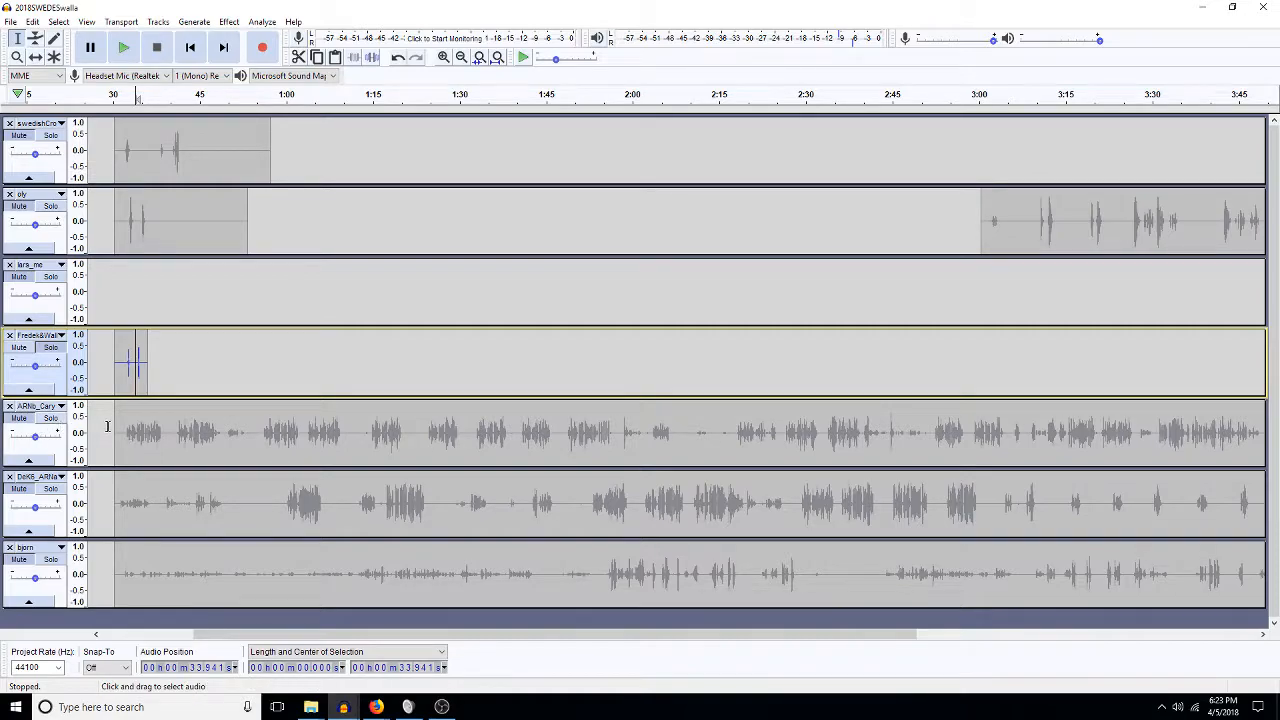
Clear all of ARNb_Cary's audio and delete part of the top track's clip near 0:45.
left_click(45, 426)
key("Delete")
left_click_drag(206, 158, 155, 163)
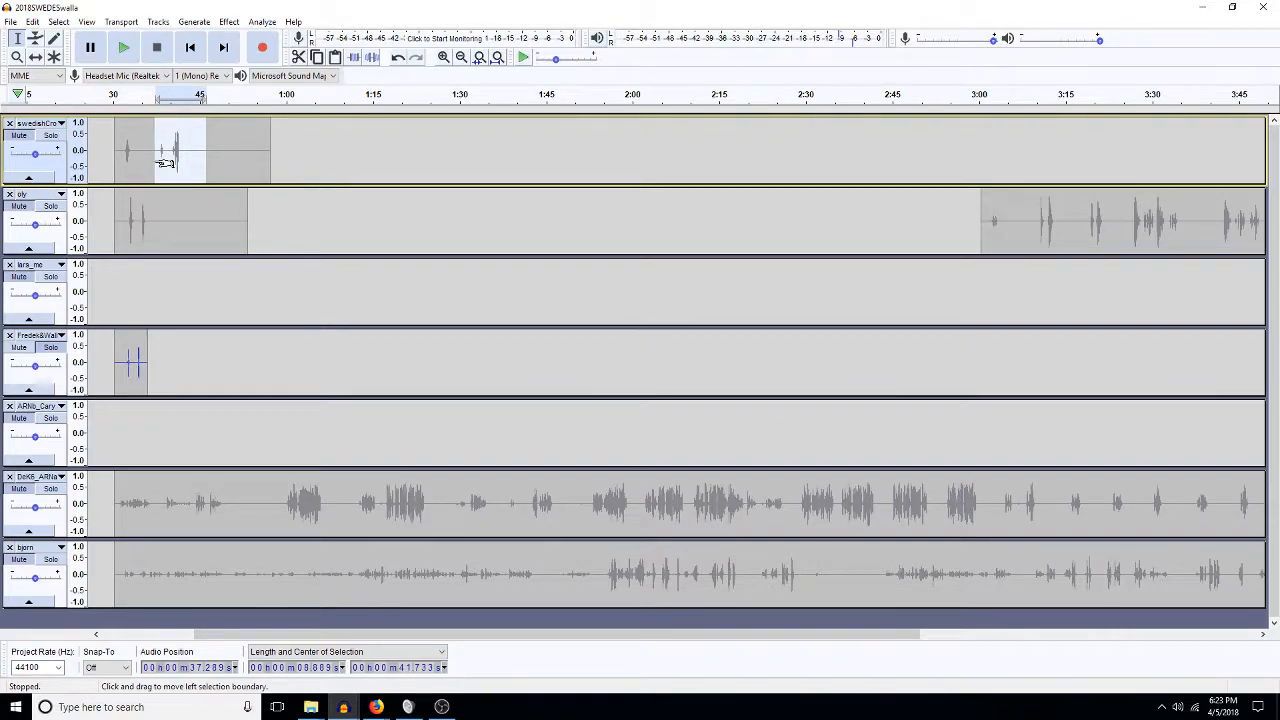
key("Delete")
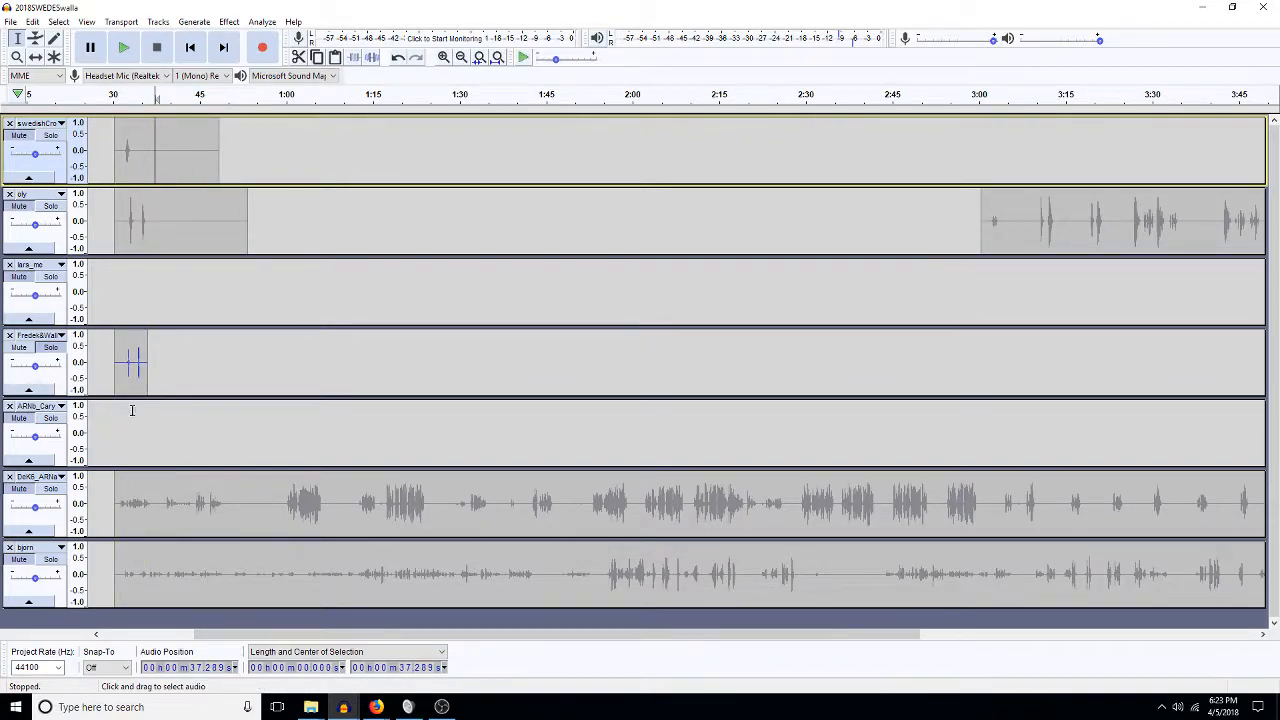
Paste an 8.9-second clip into ARNb_Cary at 0:30.
left_click(122, 427)
left_click(117, 429)
key("ctrl+v")
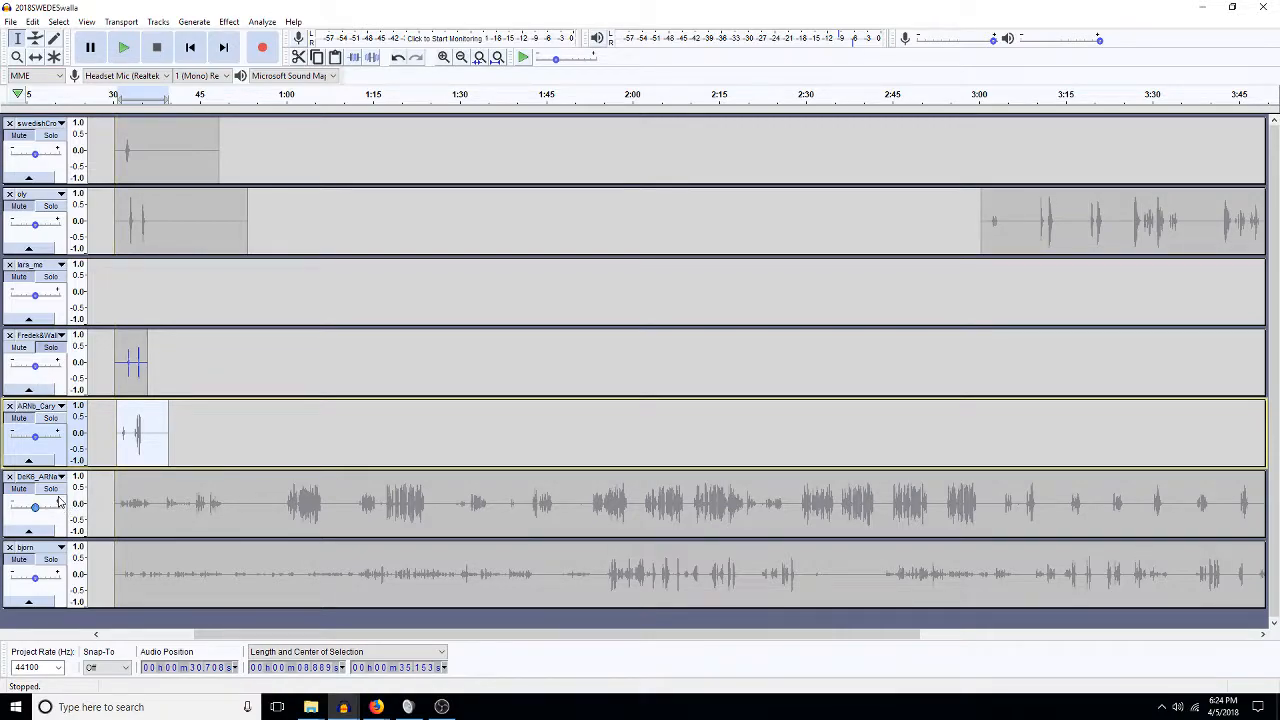
Delete the sixth track's audio from 0:30 to 3:13, solo it, then delete its remaining clip.
left_click_drag(1059, 505, 114, 490)
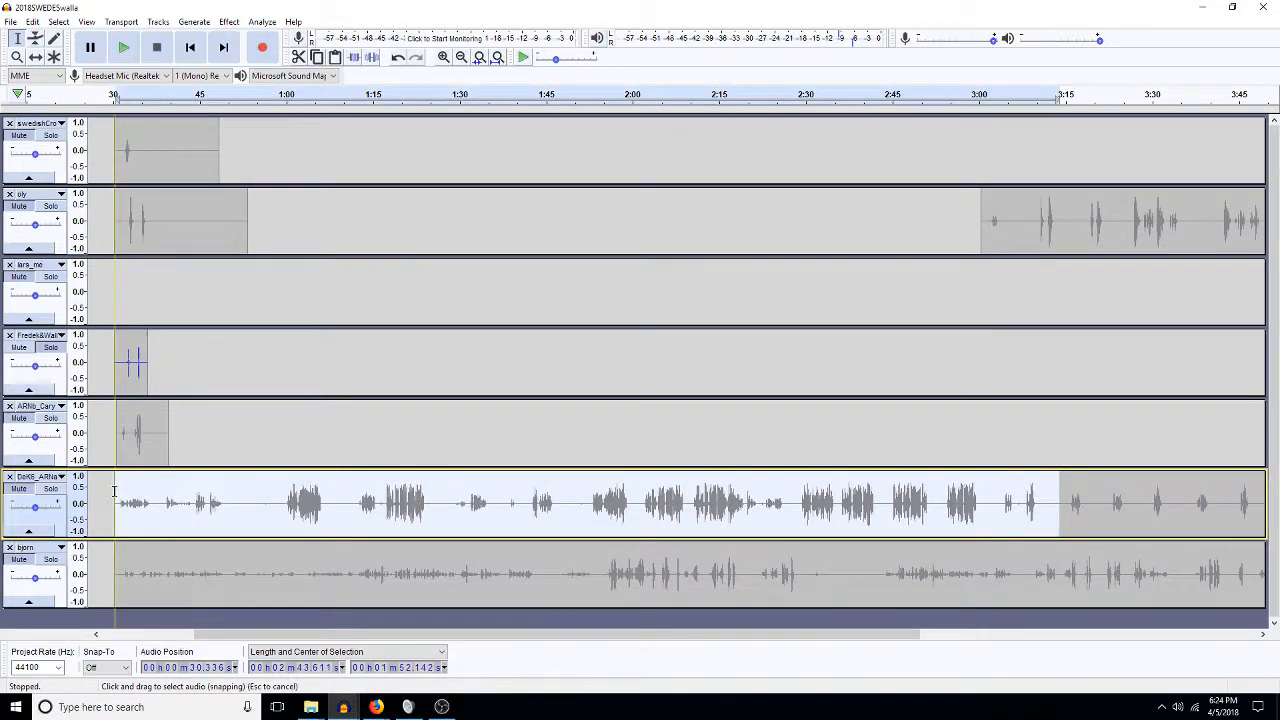
key("Delete")
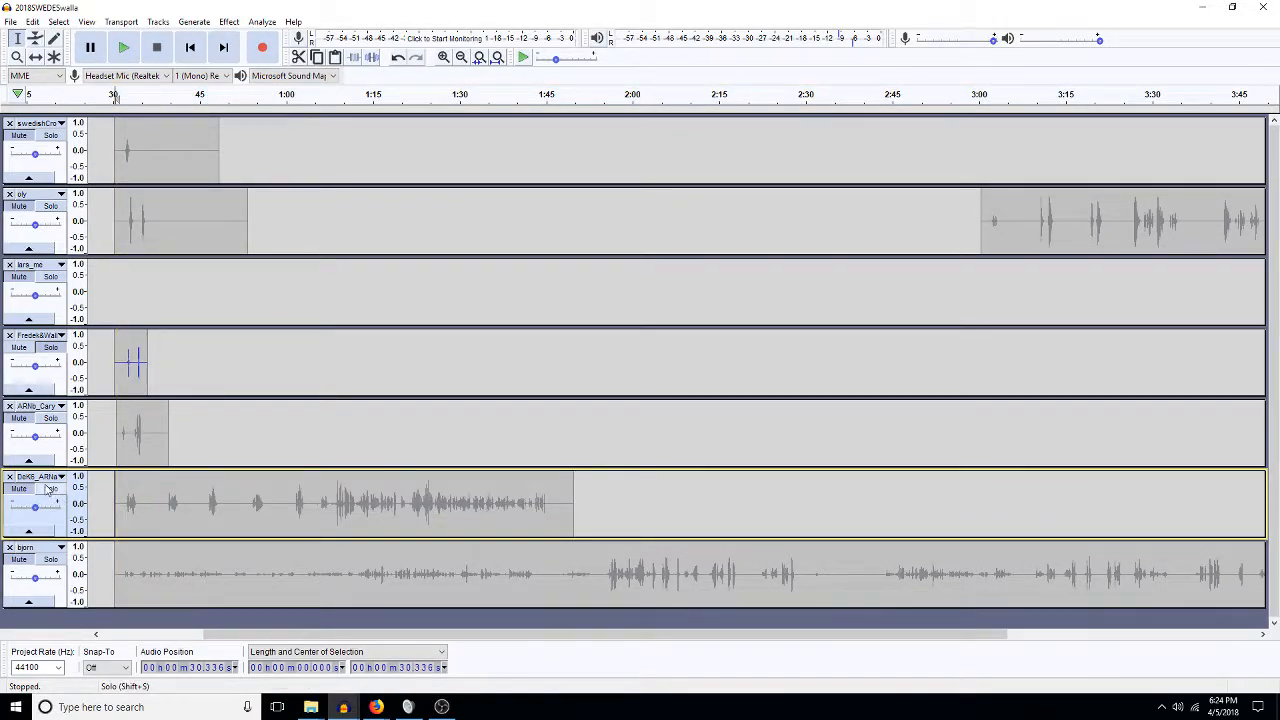
left_click(48, 488)
key("space")
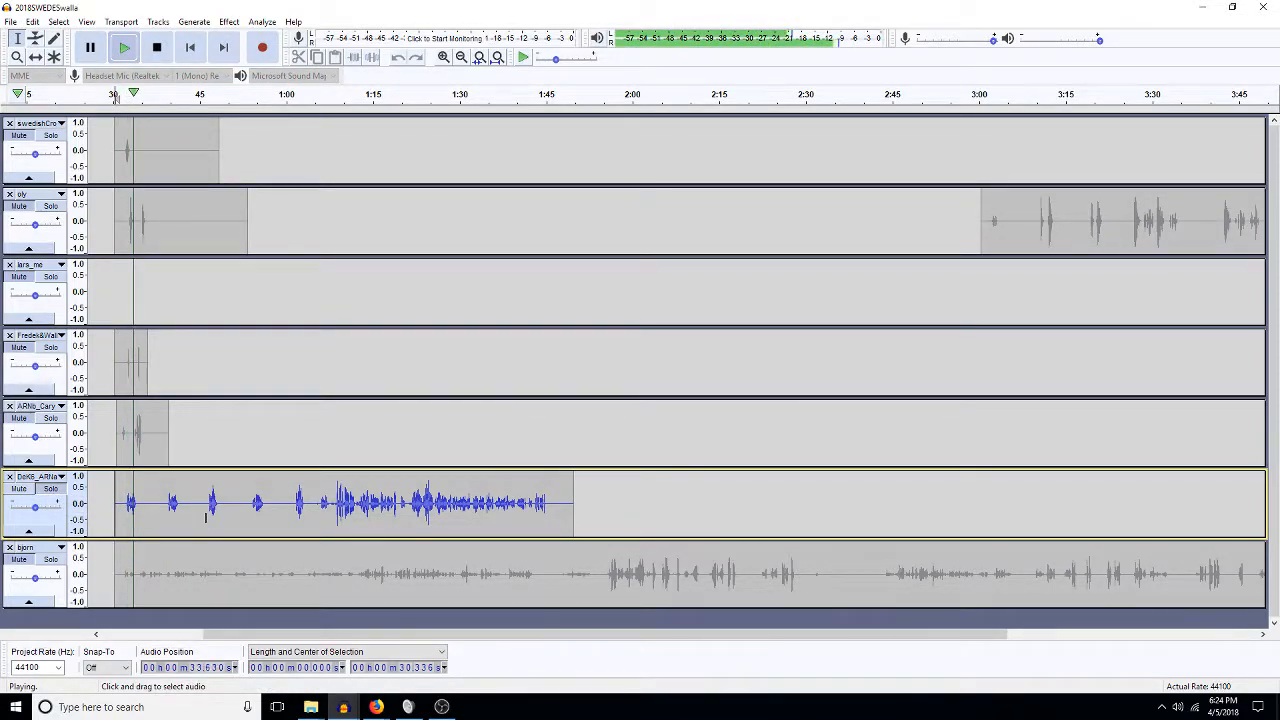
left_click(292, 508)
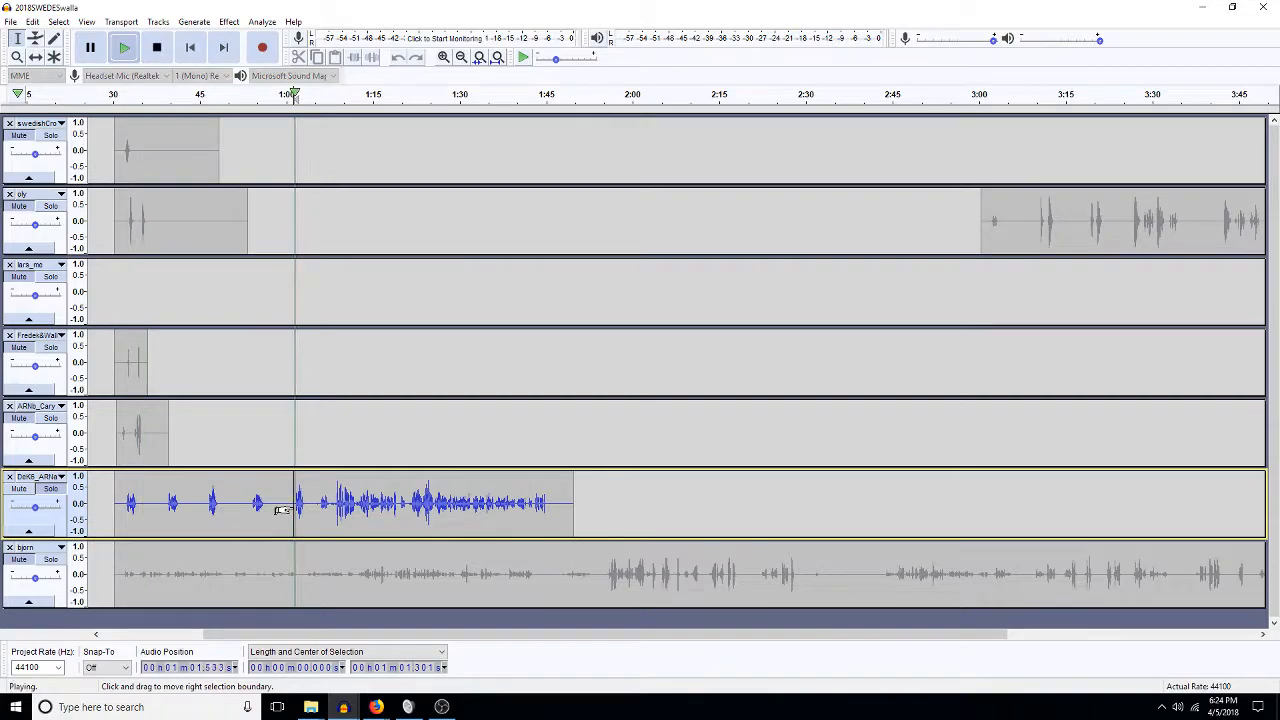
key("space")
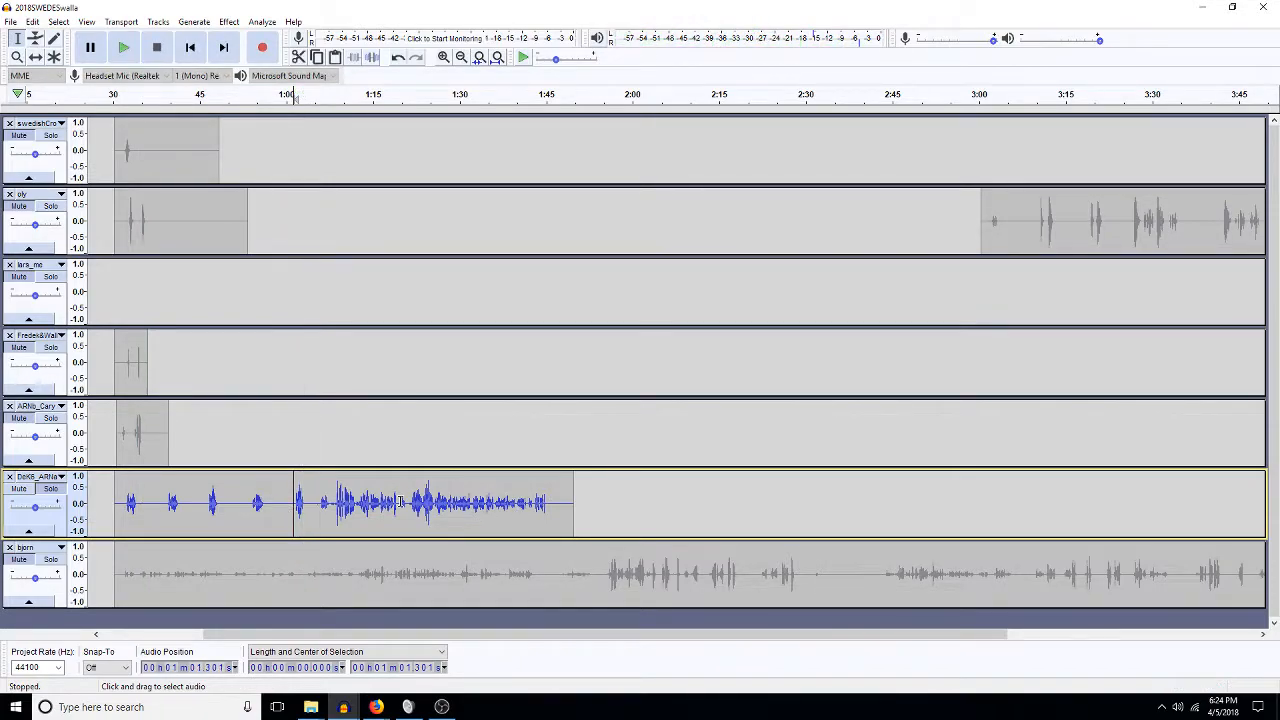
double_click(400, 502)
key("Delete")
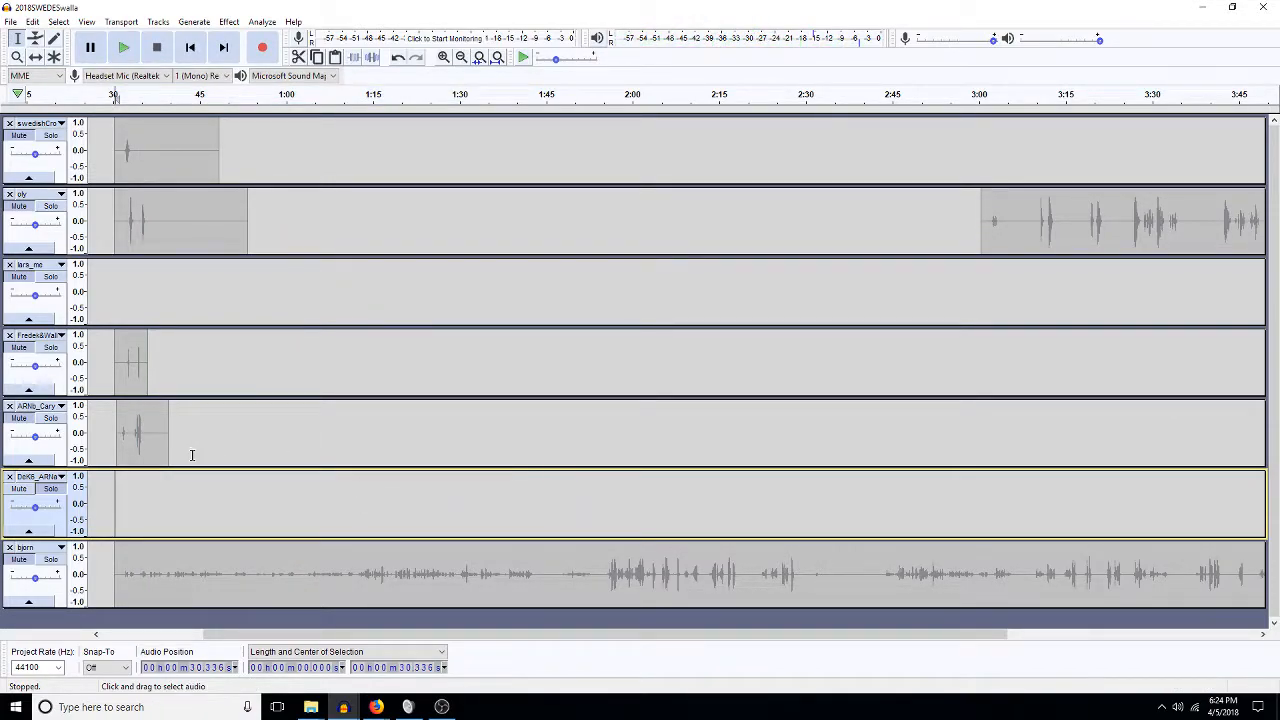
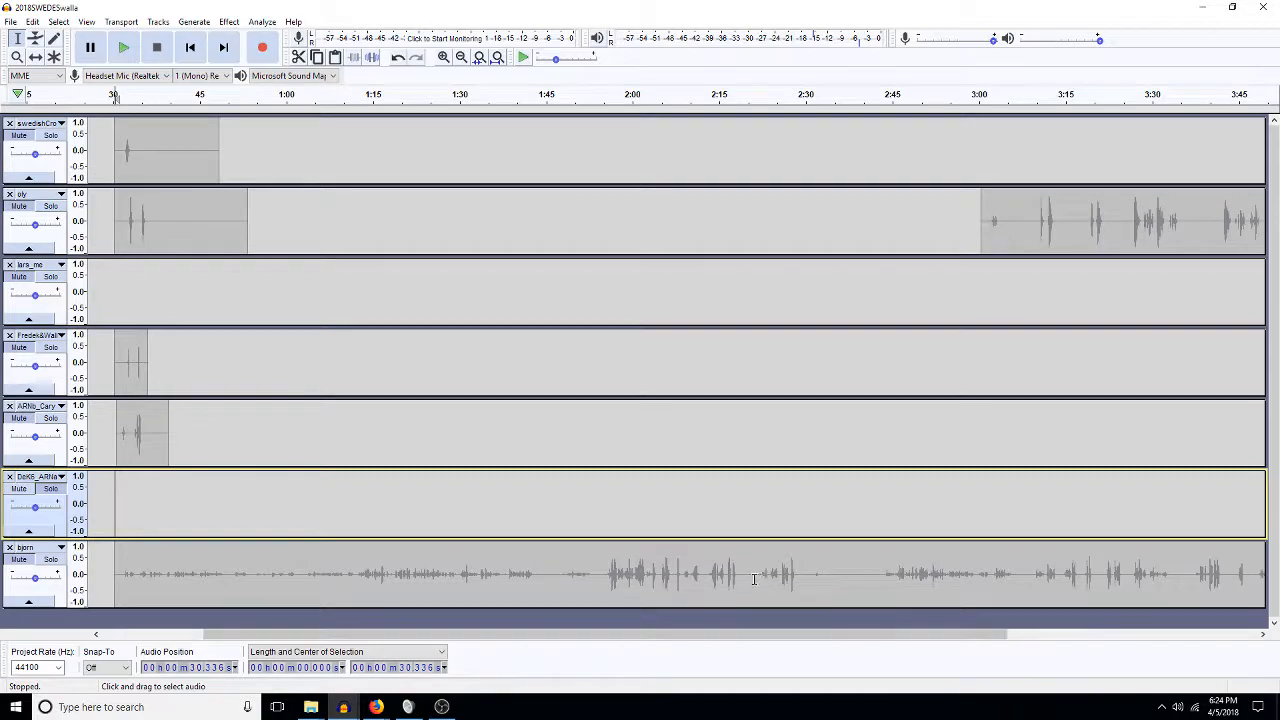
Solo bjorn, audition it from 2:16 to 3:18, and delete the long unwanted stretch ending at 3:18.
left_click_drag(194, 636, 95, 636)
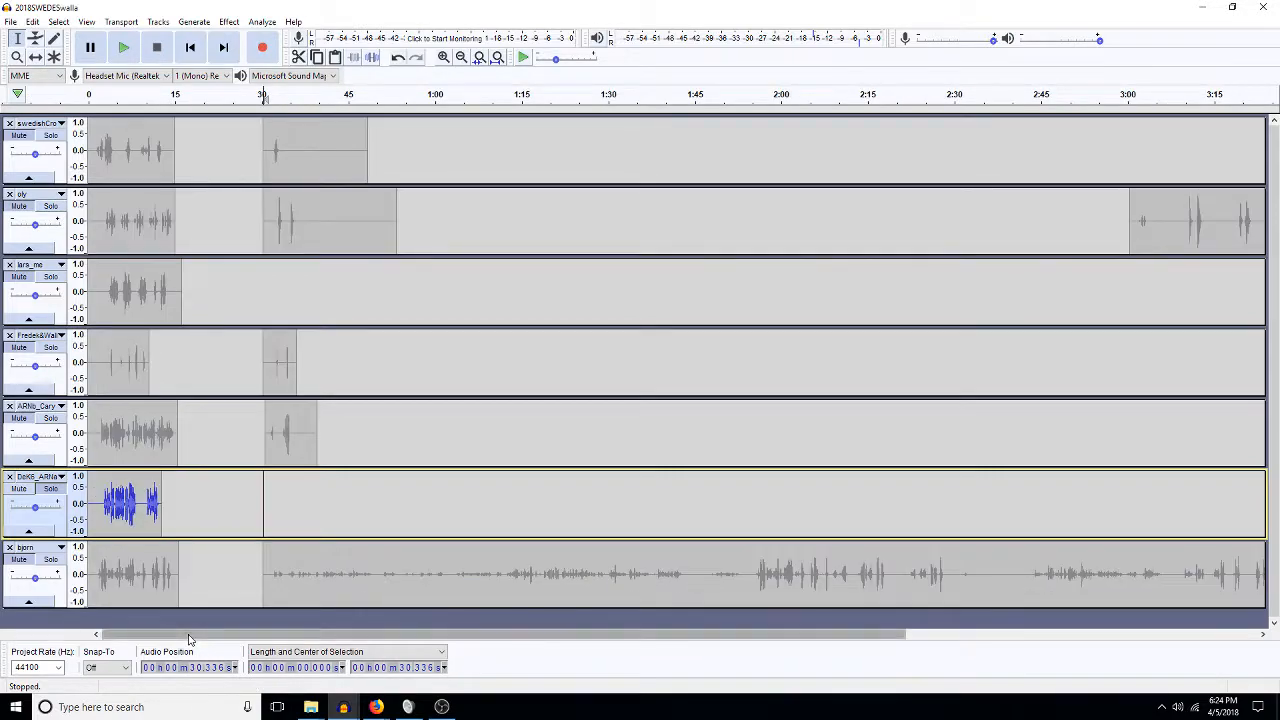
left_click(55, 568)
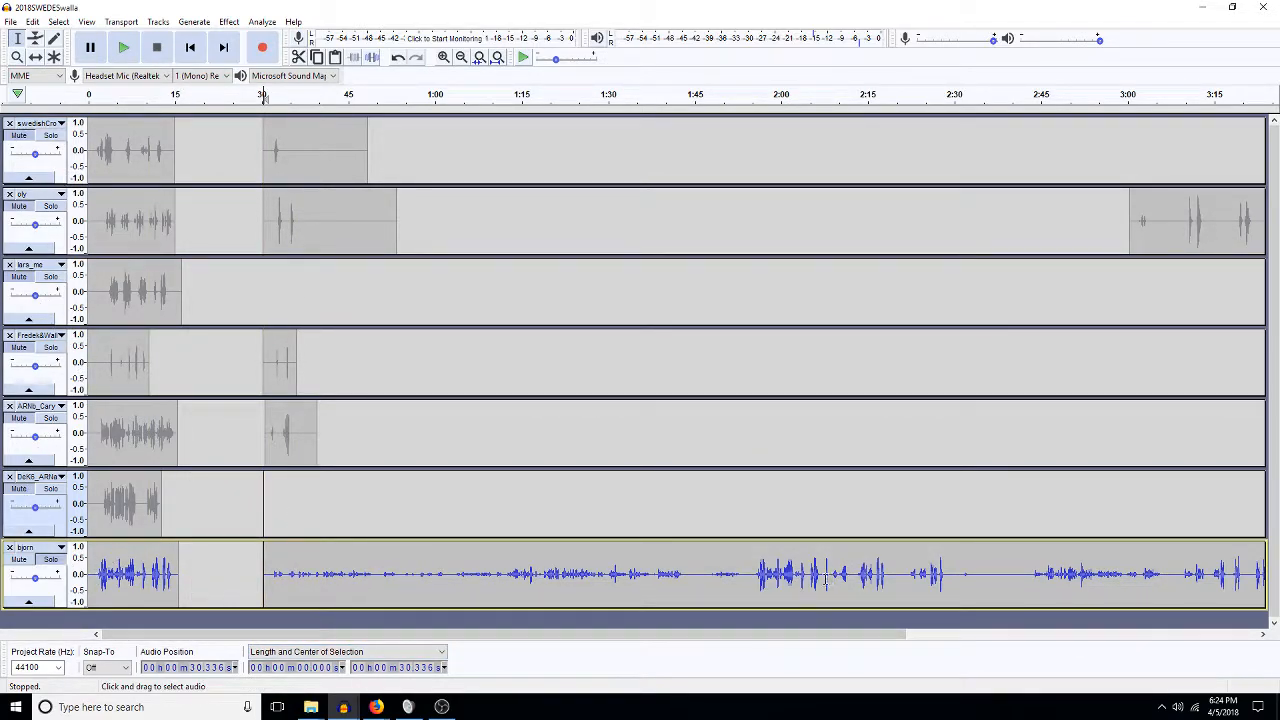
left_click(875, 578)
key("space")
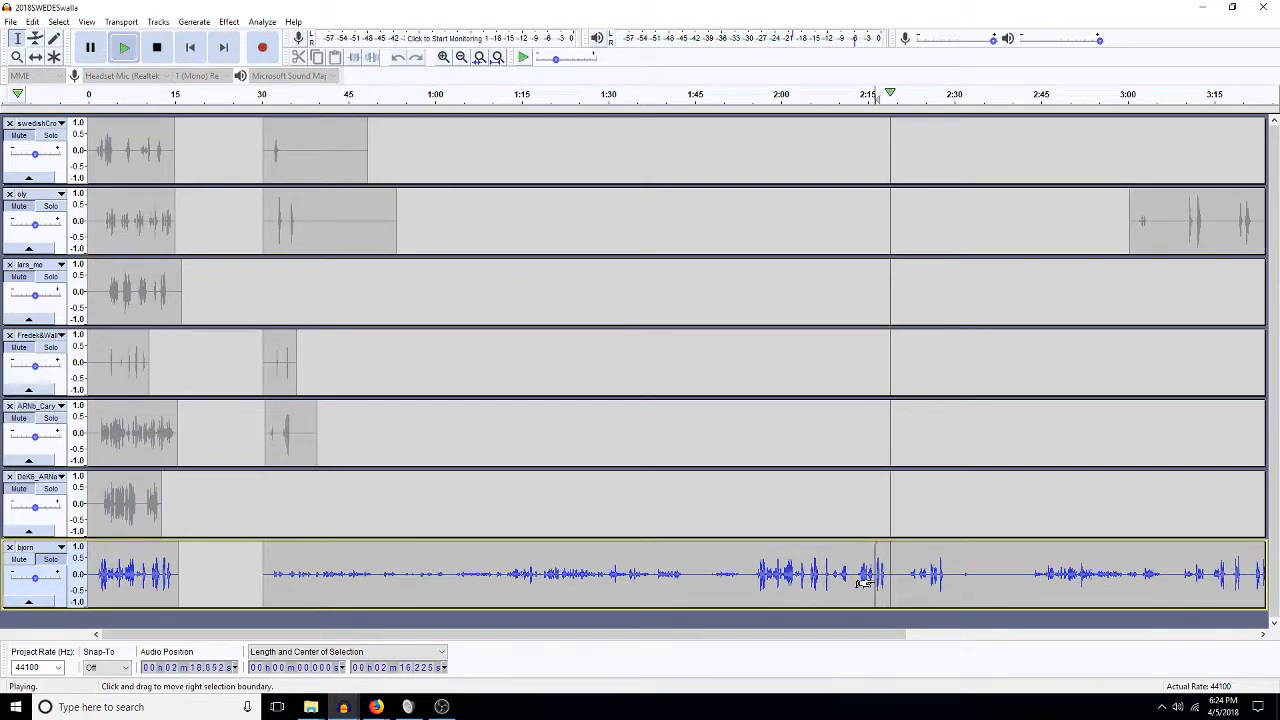
left_click(939, 575)
key("space")
key("space")
left_click(1231, 577)
key("space")
key("space")
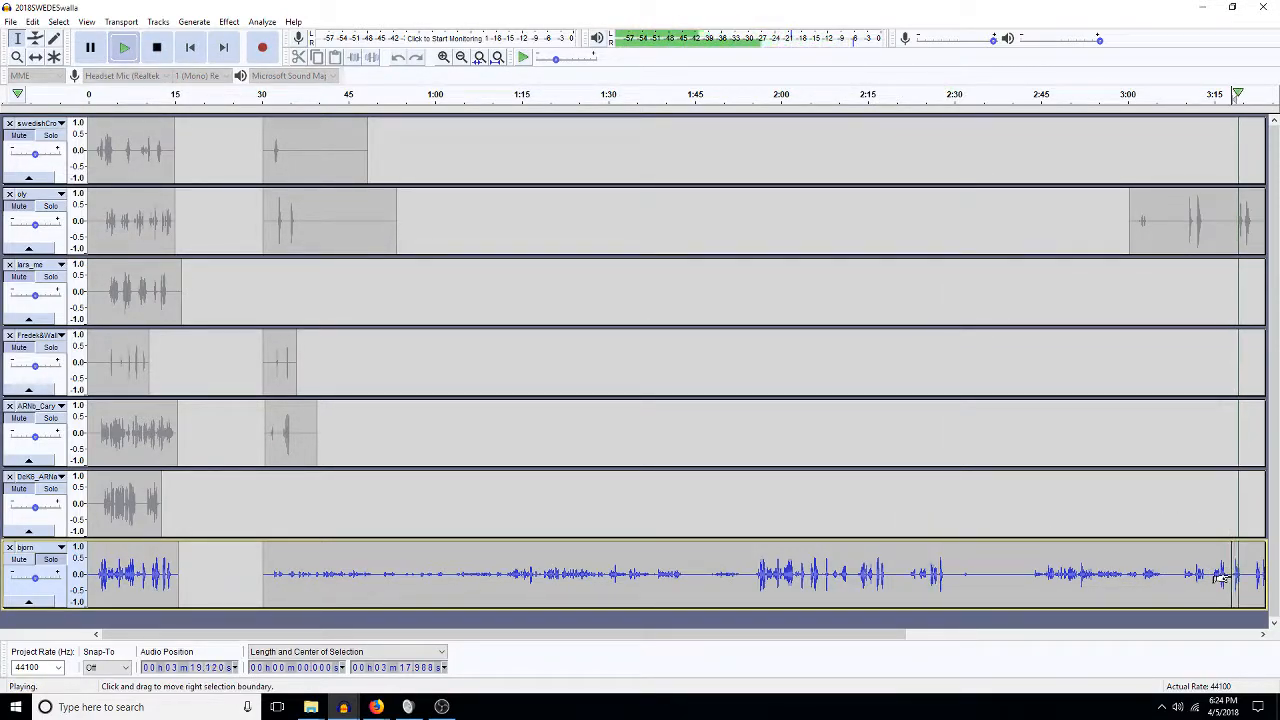
key("space")
left_click_drag(1220, 577, 258, 581)
key("Delete")
Audition bjorn from 0:35.4 and delete a 2.3 s stretch at 36.8 s.
left_click(292, 573)
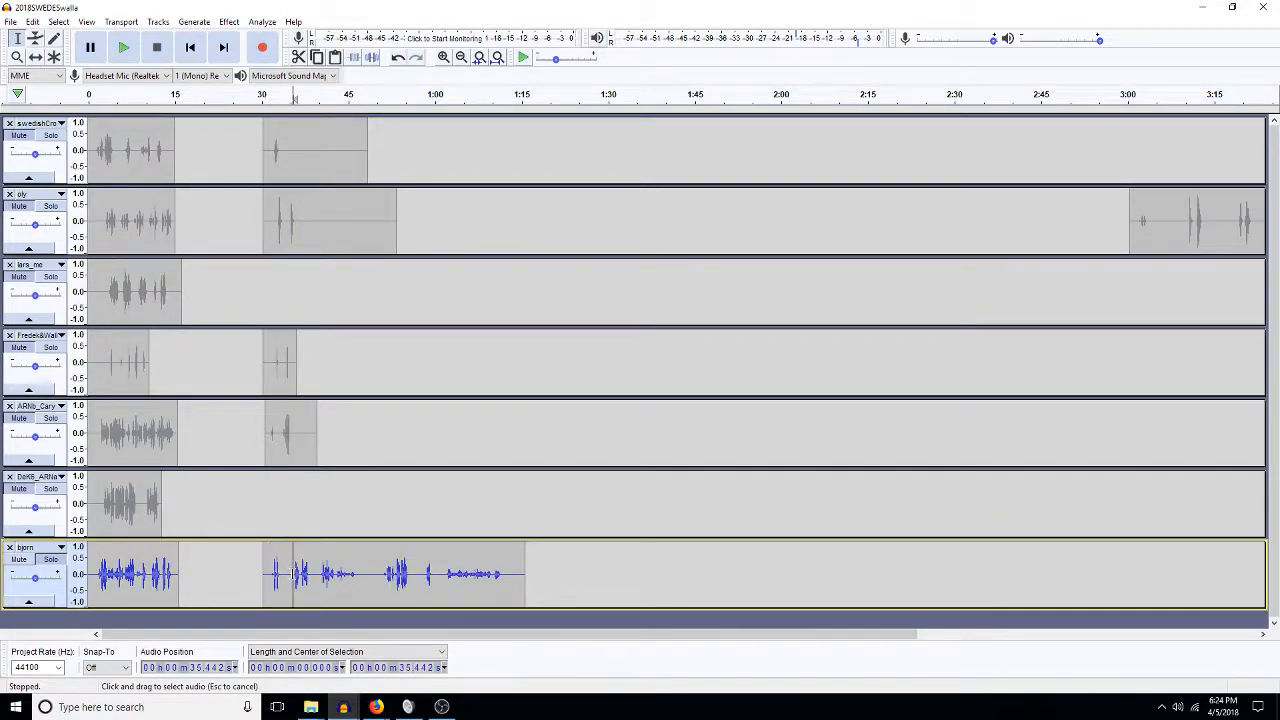
key("space")
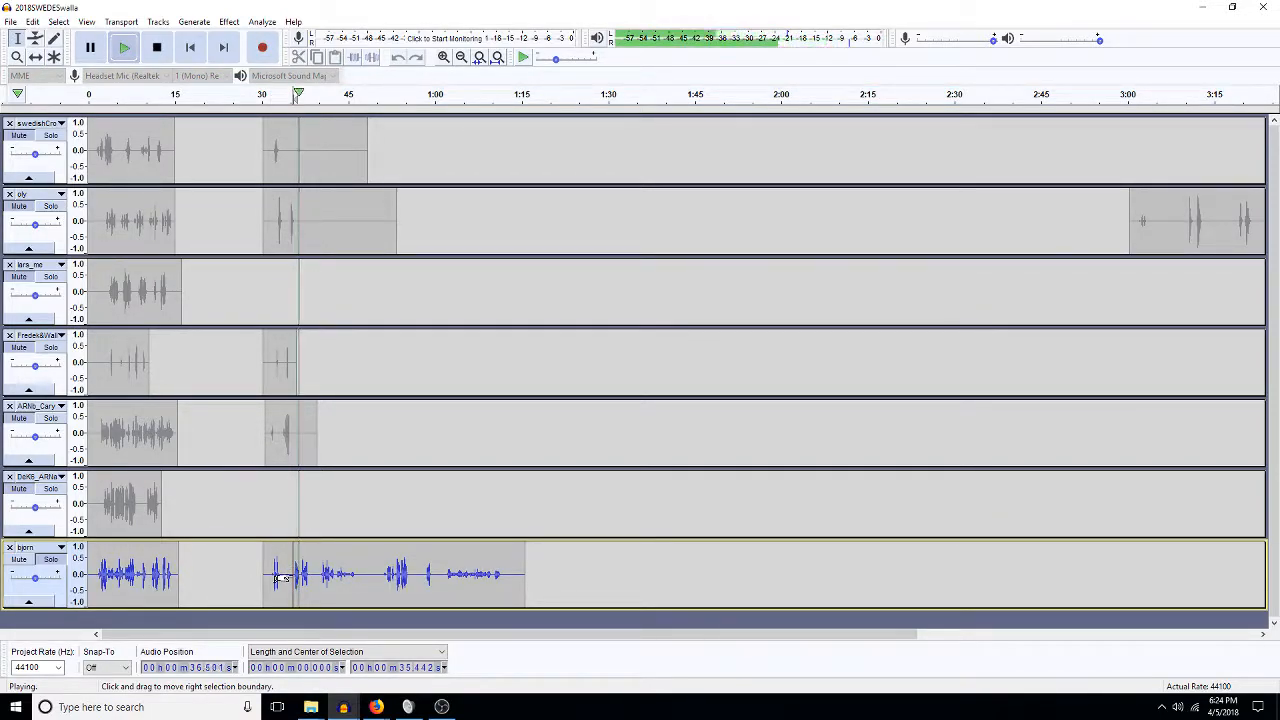
left_click(300, 570)
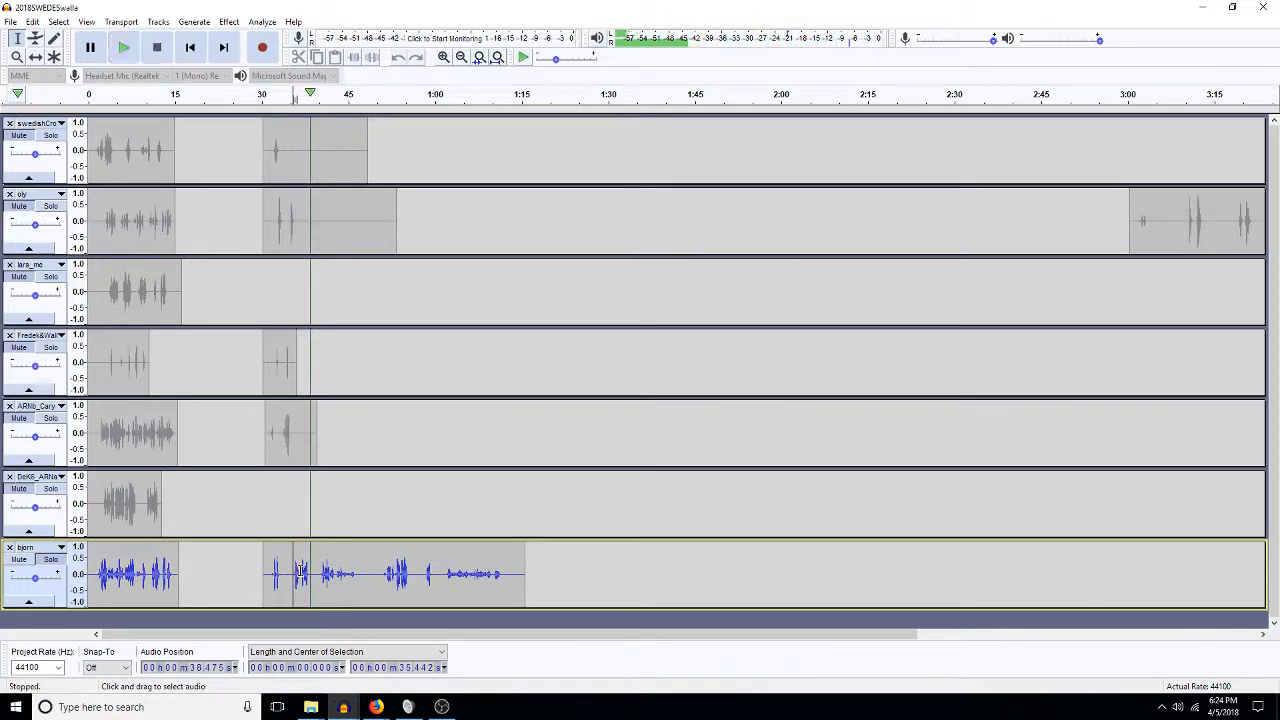
left_click_drag(300, 570, 313, 577)
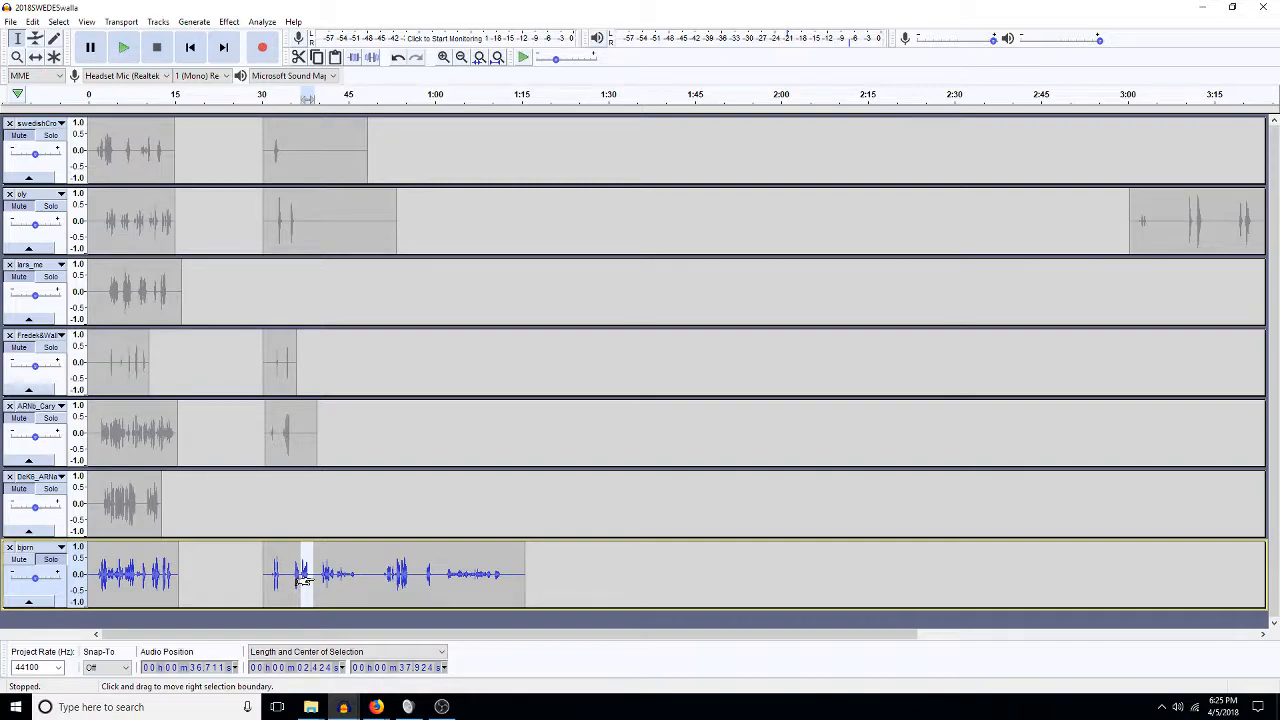
key("Delete")
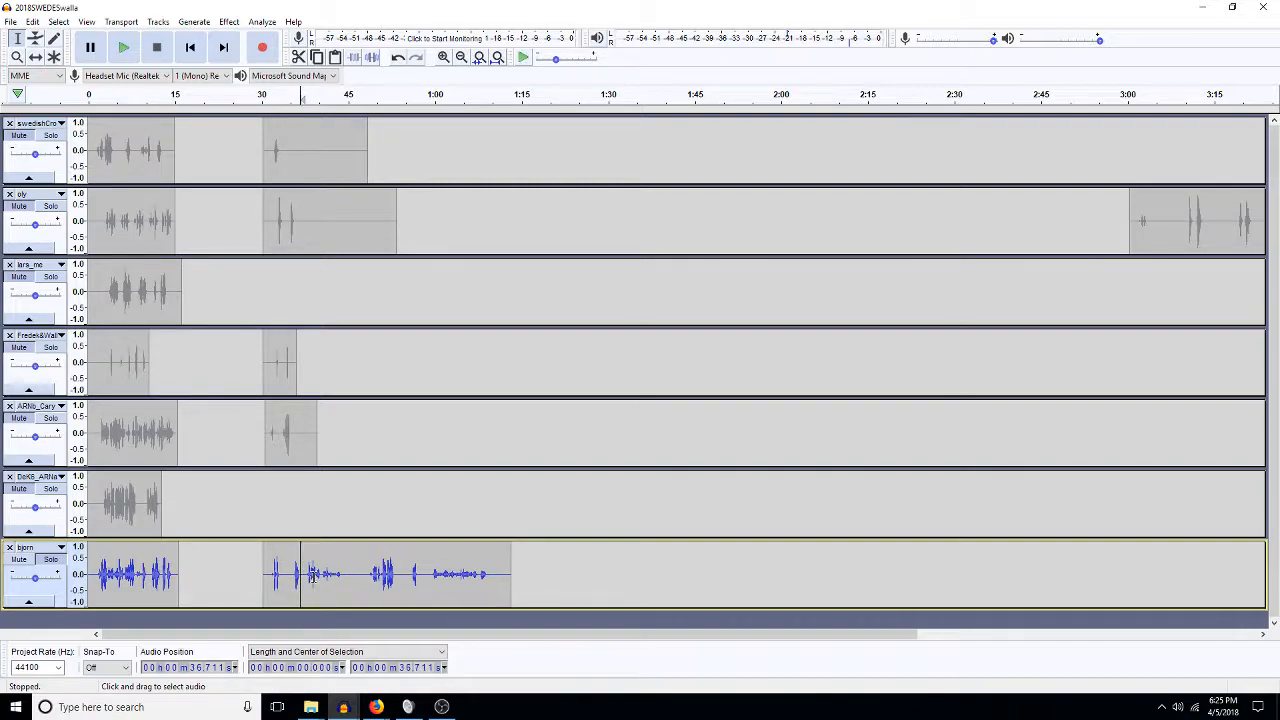
Select 31.9–34.3 s on the third track, then delete bjorn's audio from 35.2 to 73.2 s.
left_click(277, 517)
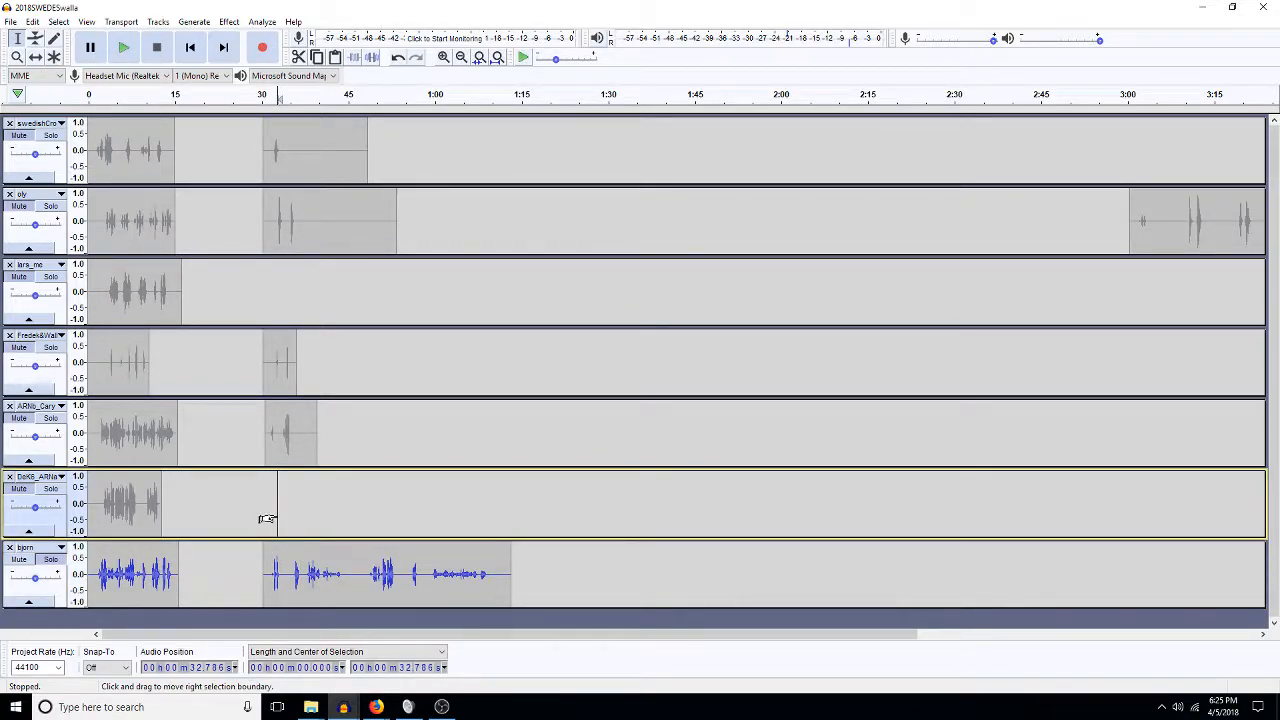
left_click(284, 288)
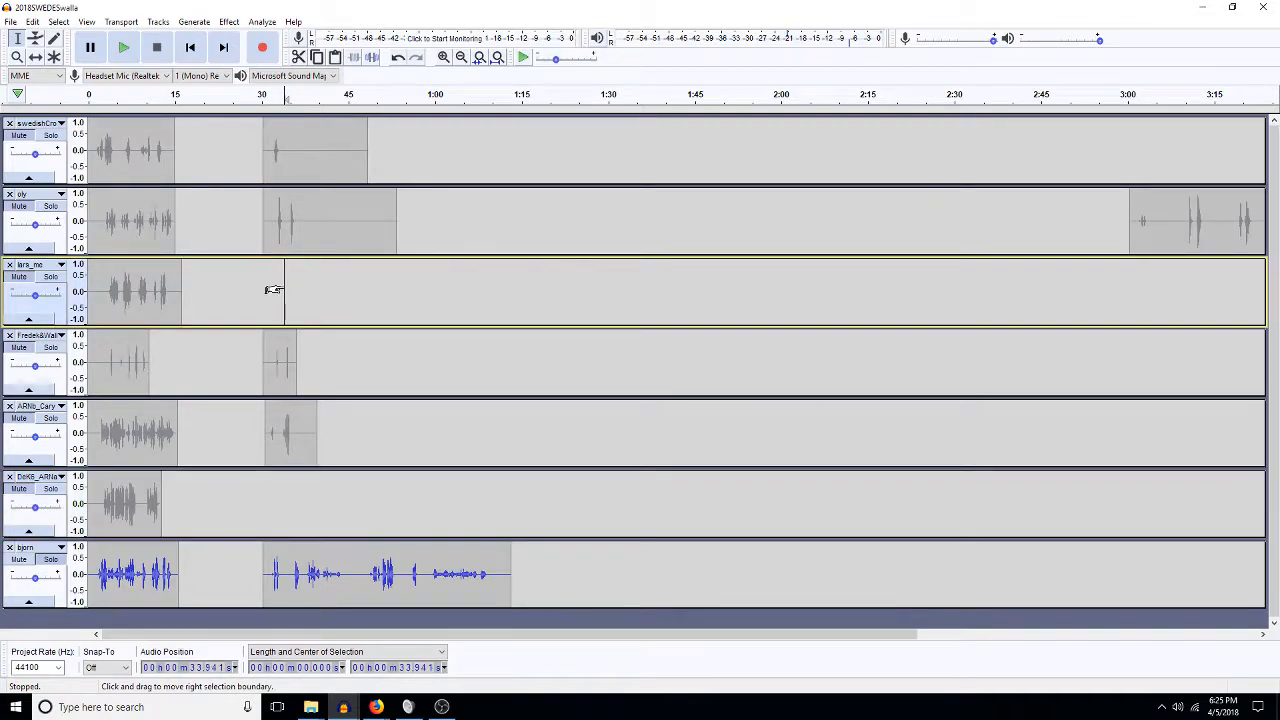
left_click_drag(273, 287, 287, 287)
left_click_drag(292, 583, 512, 586)
key("Delete")
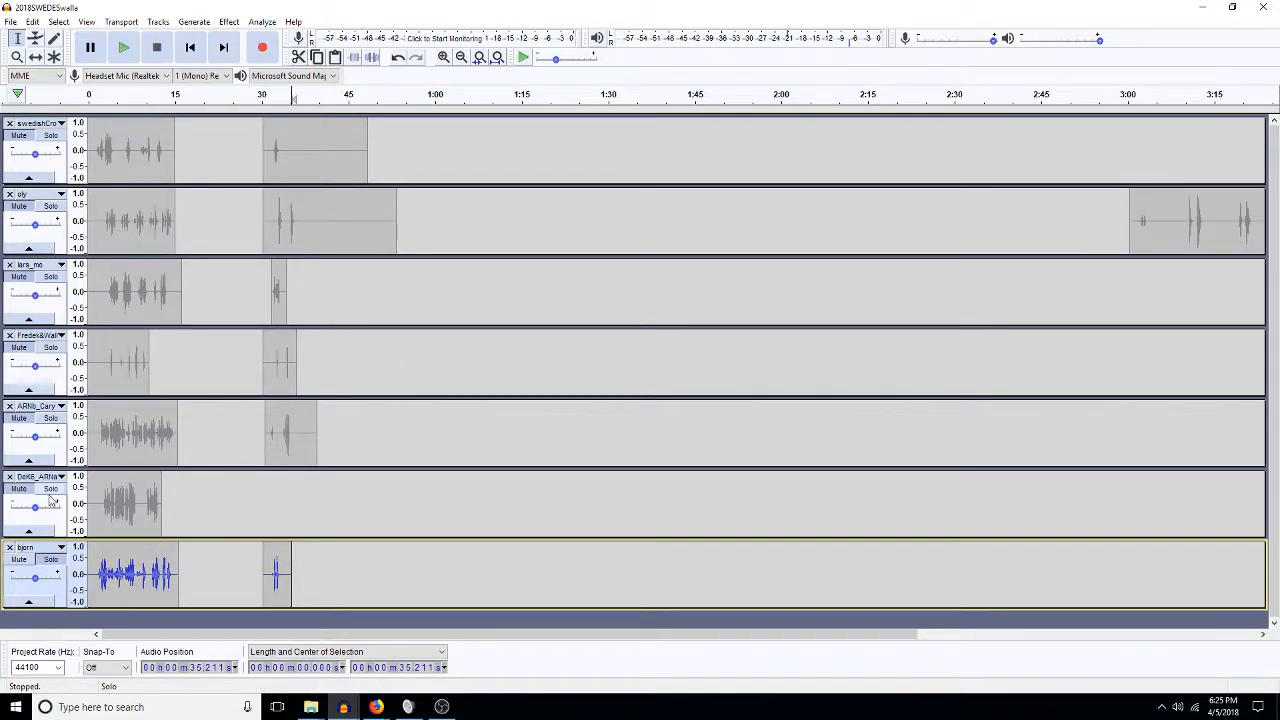
Un-solo bjorn and audition the full mix from 28.2 s.
left_click(57, 566)
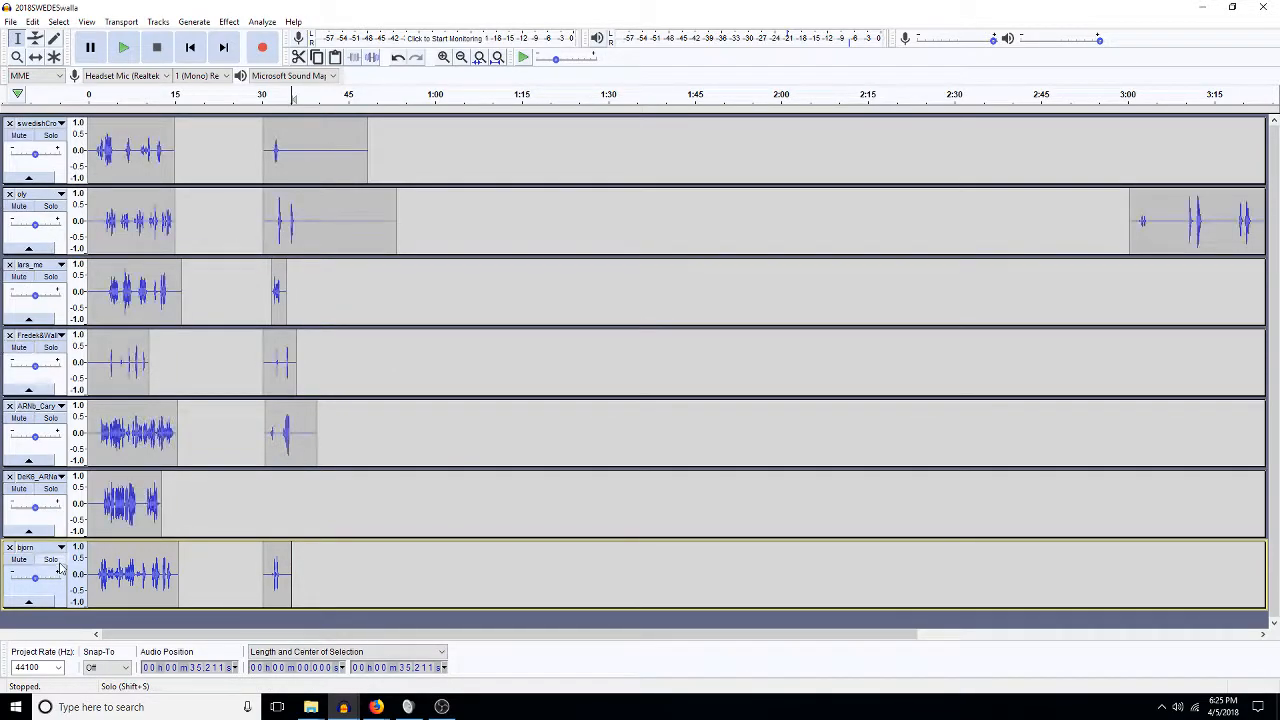
left_click(251, 304)
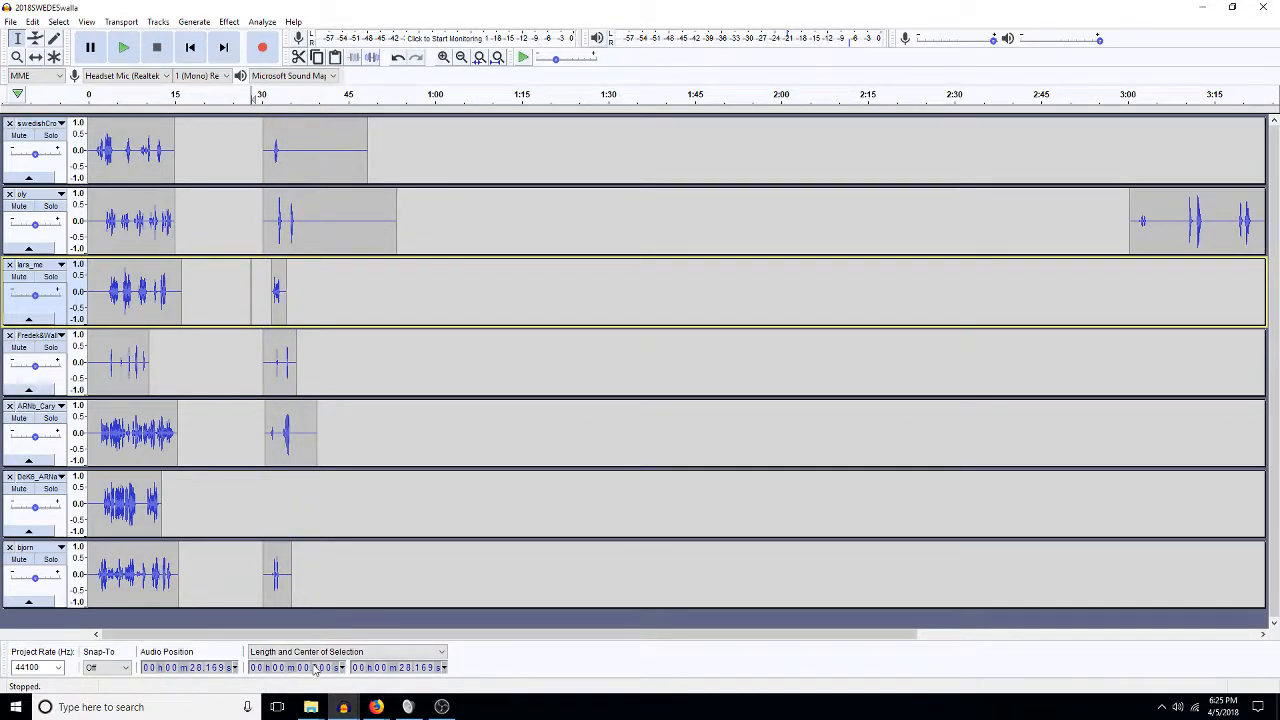
key("space")
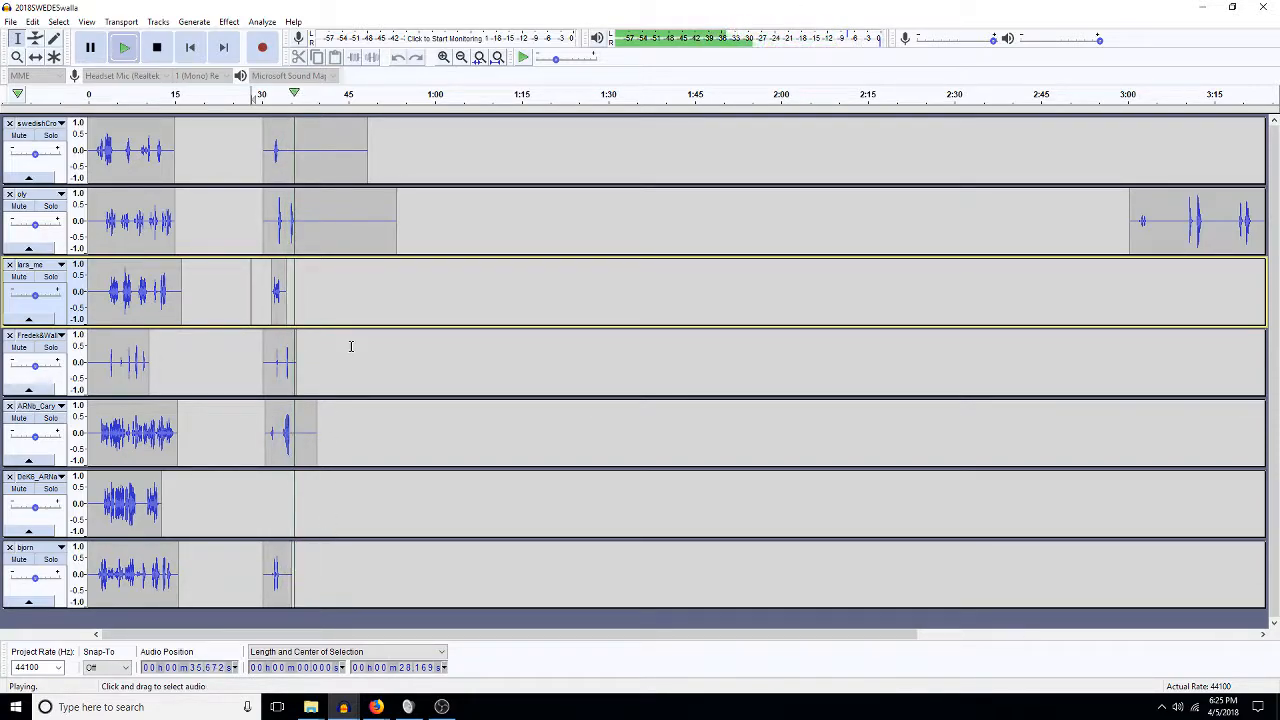
key("space")
Zoom in and delete everything after 37.3 s on tracks 1–5.
left_click(444, 57)
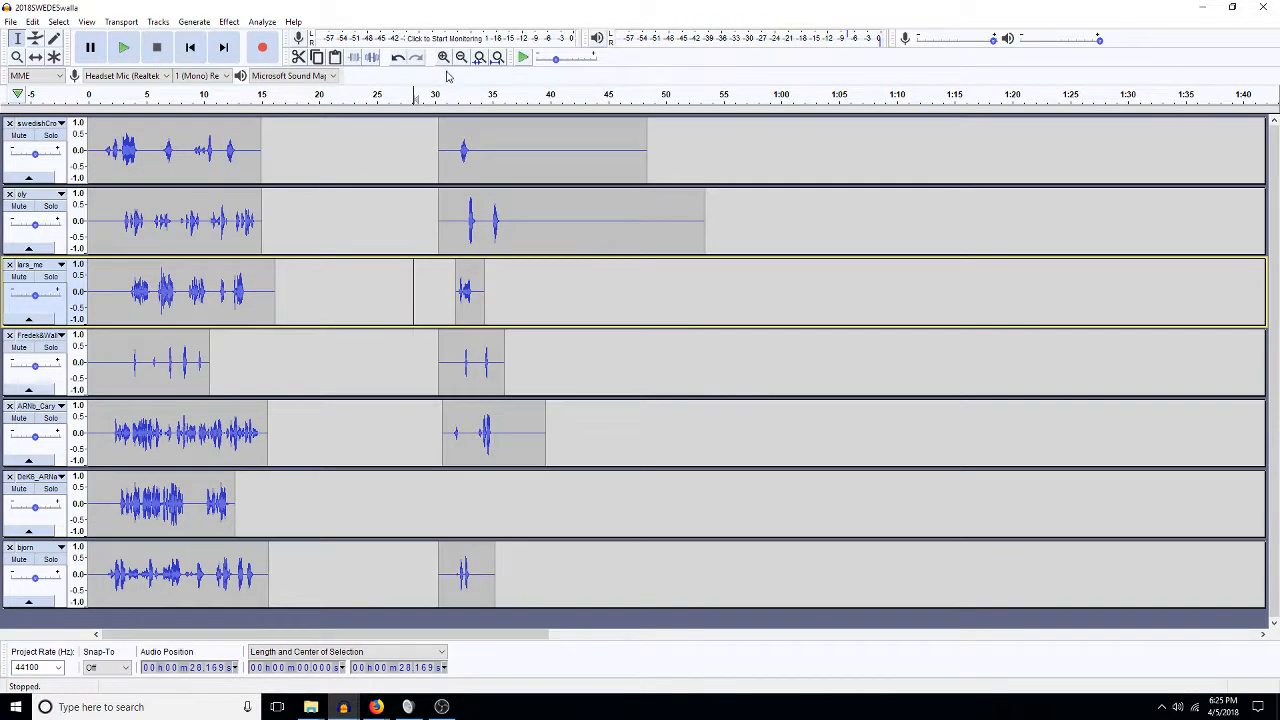
left_click(444, 57)
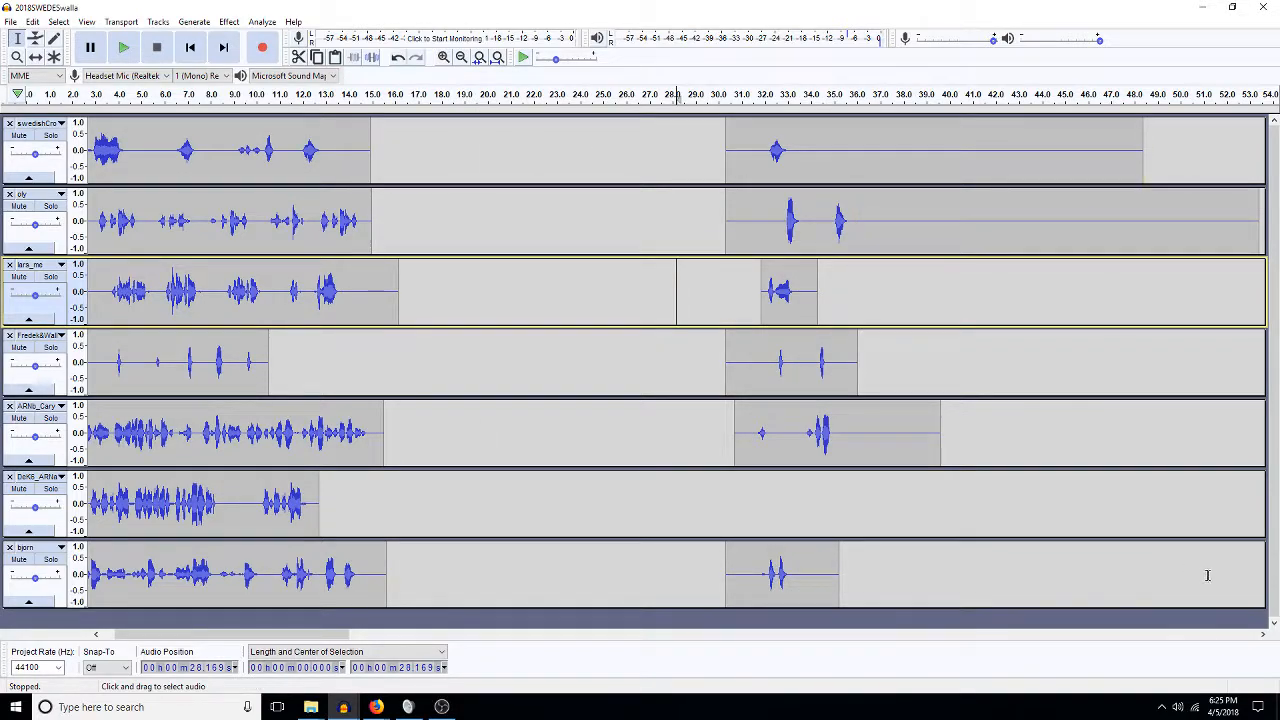
left_click(1262, 635)
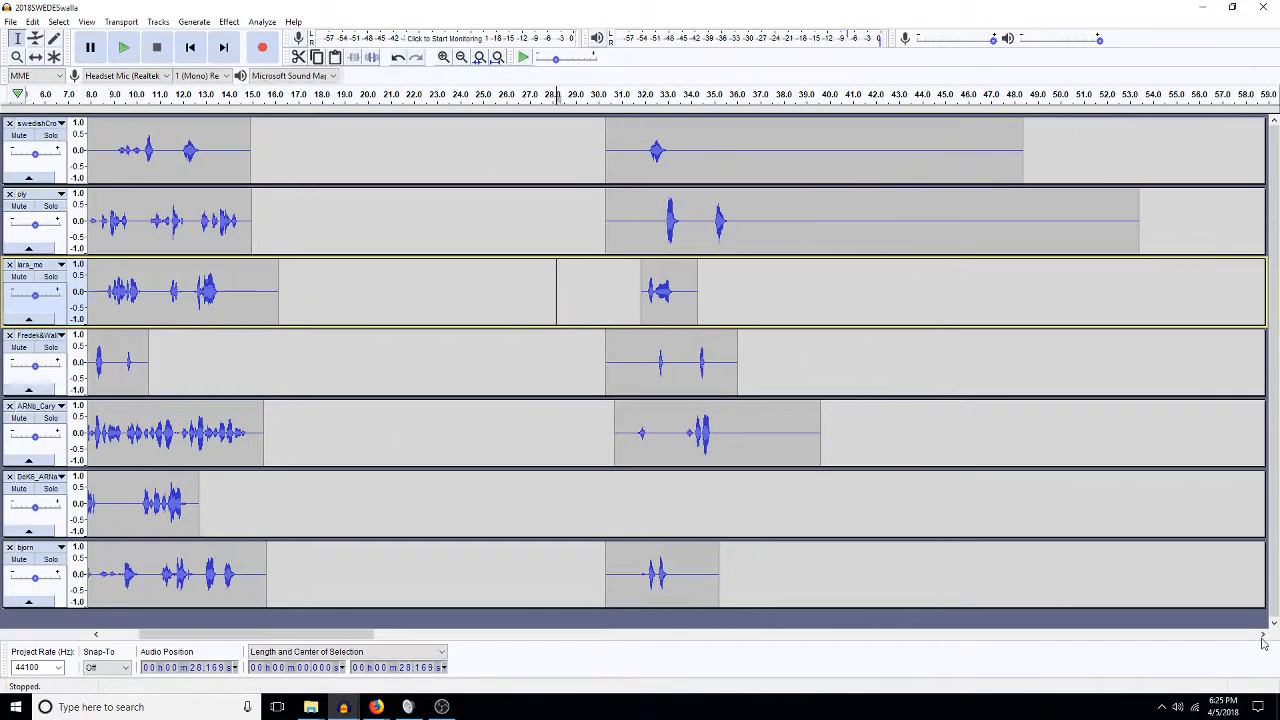
left_click_drag(537, 151, 935, 430)
key("Delete")
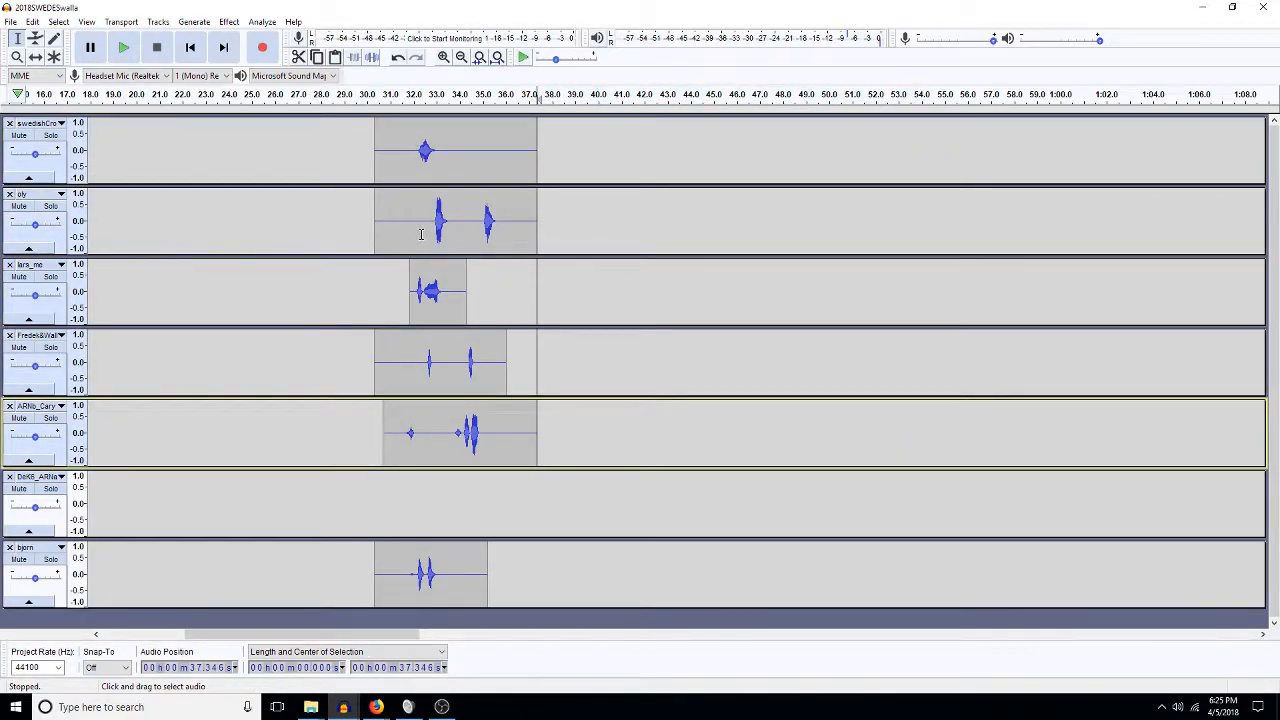
Remove two short gaps from the oly clip.
left_click_drag(429, 224, 398, 224)
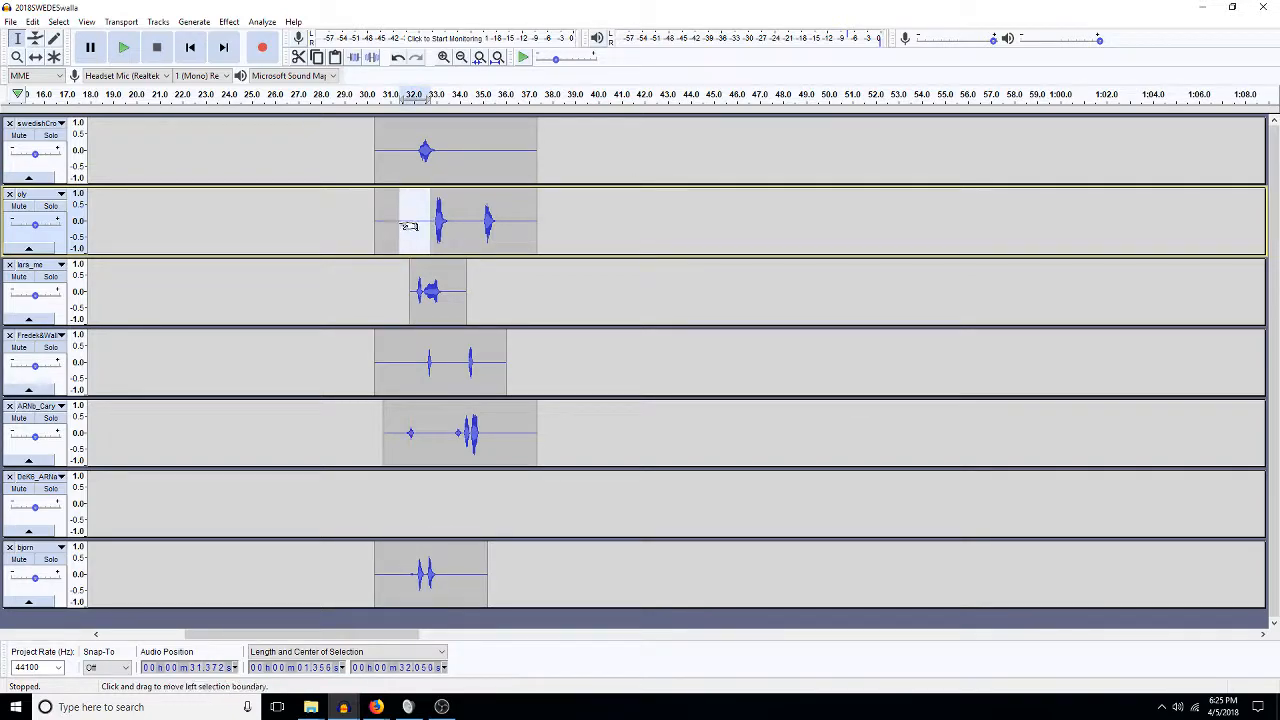
key("Delete")
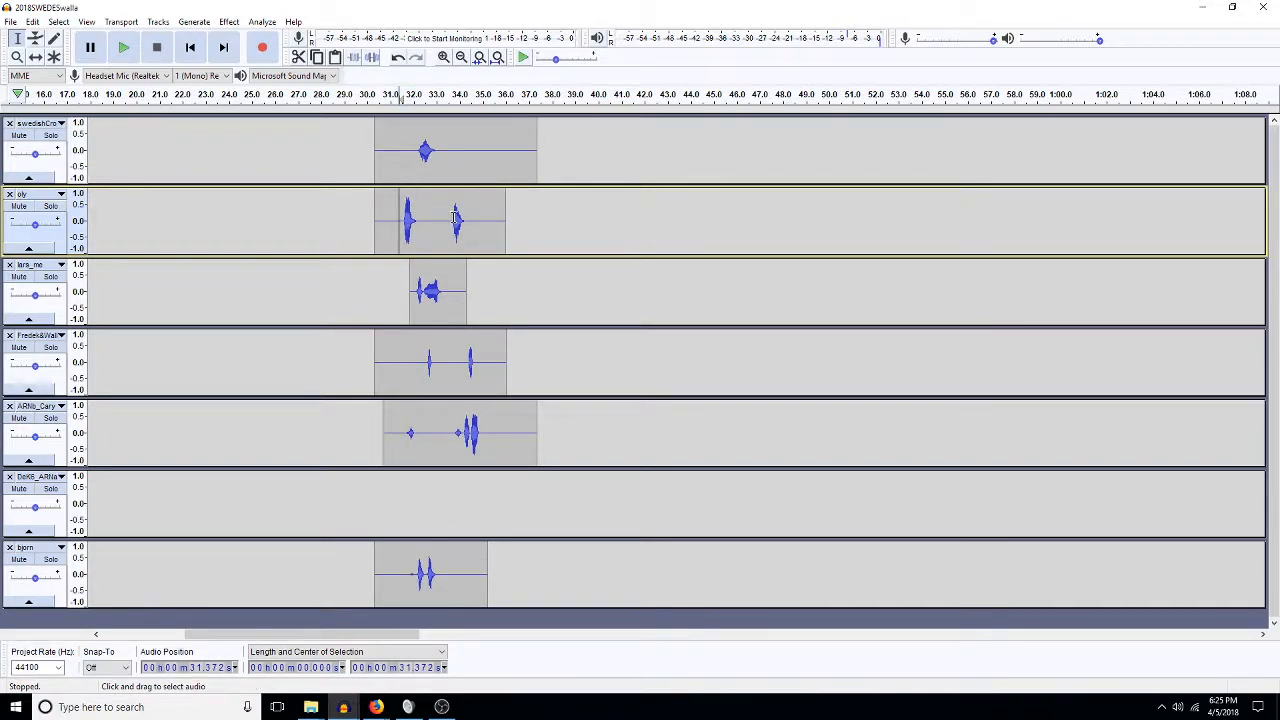
left_click_drag(445, 220, 432, 220)
key("Delete")
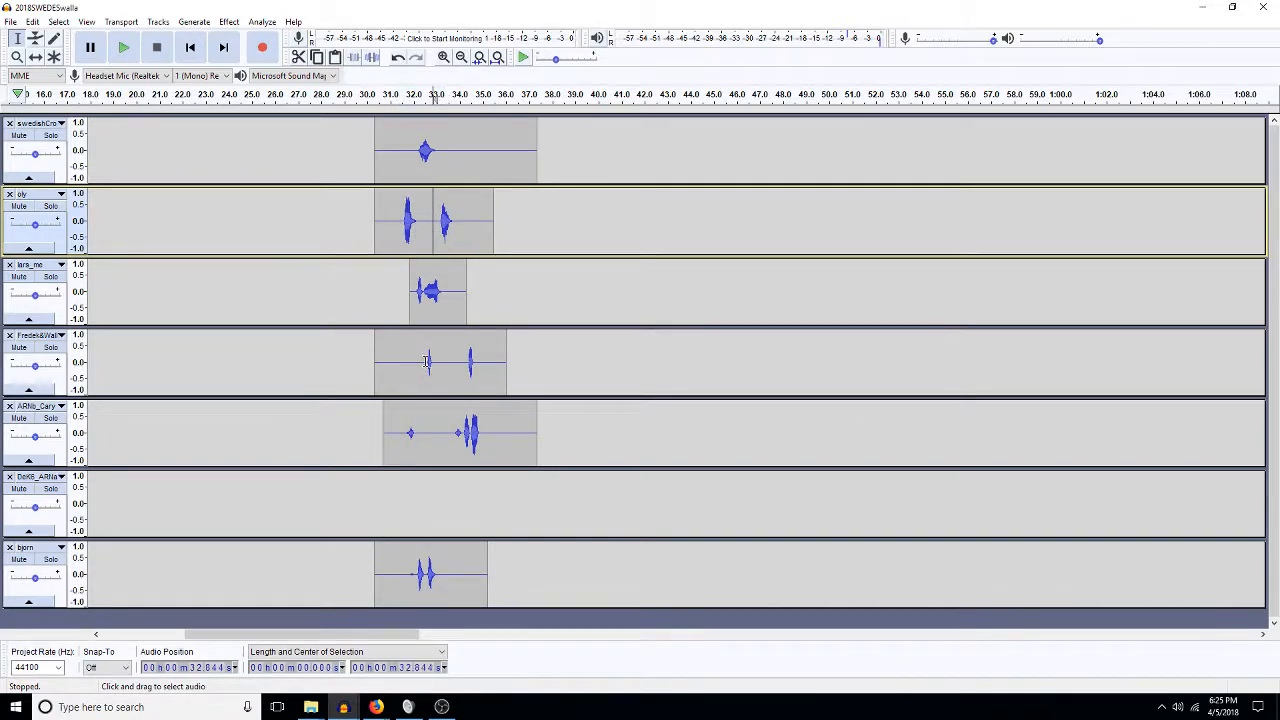
Remove short gaps from the fourth track, undoing the last deletion.
left_click_drag(428, 362, 407, 362)
key("Delete")
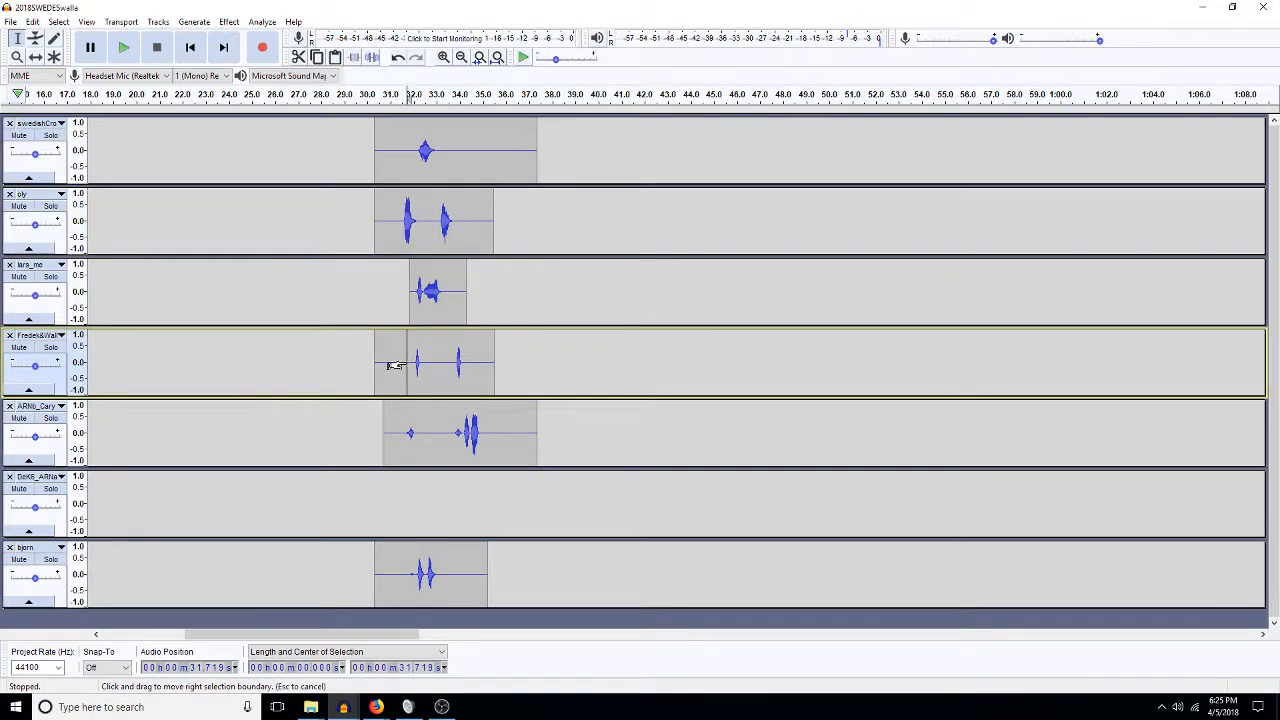
left_click_drag(406, 364, 437, 358)
key("Delete")
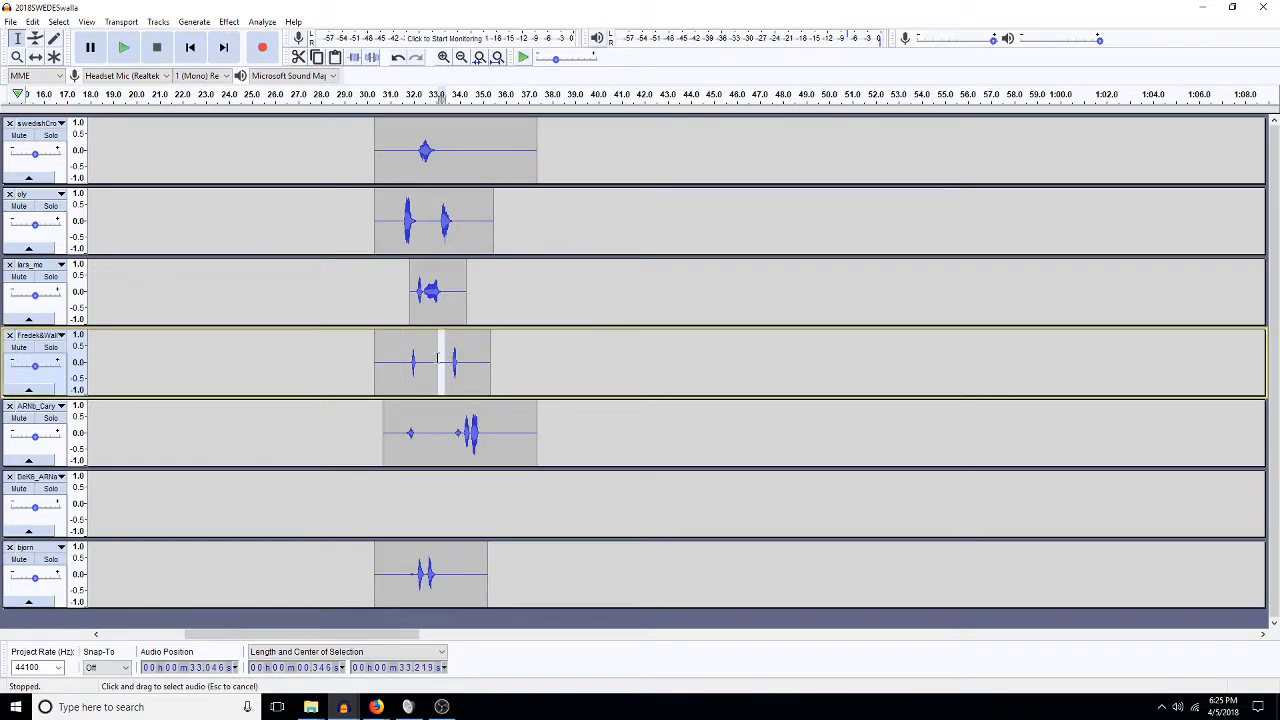
key("Delete")
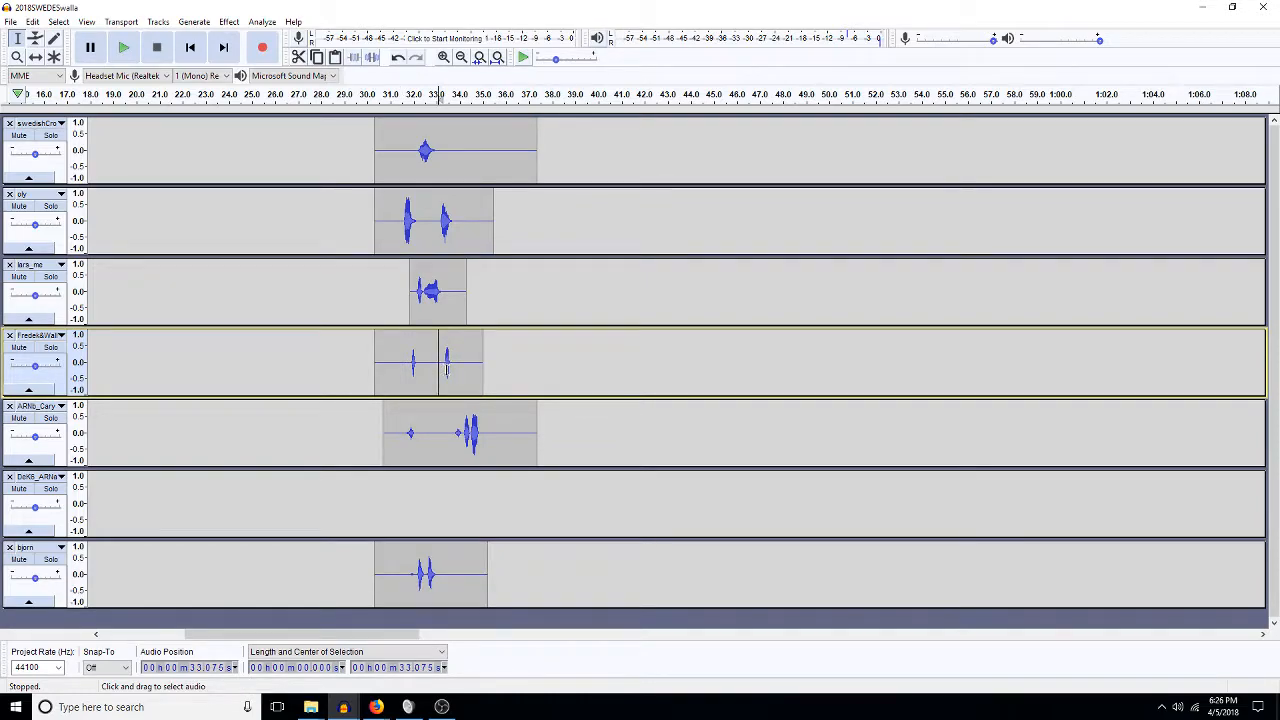
key("ctrl+z")
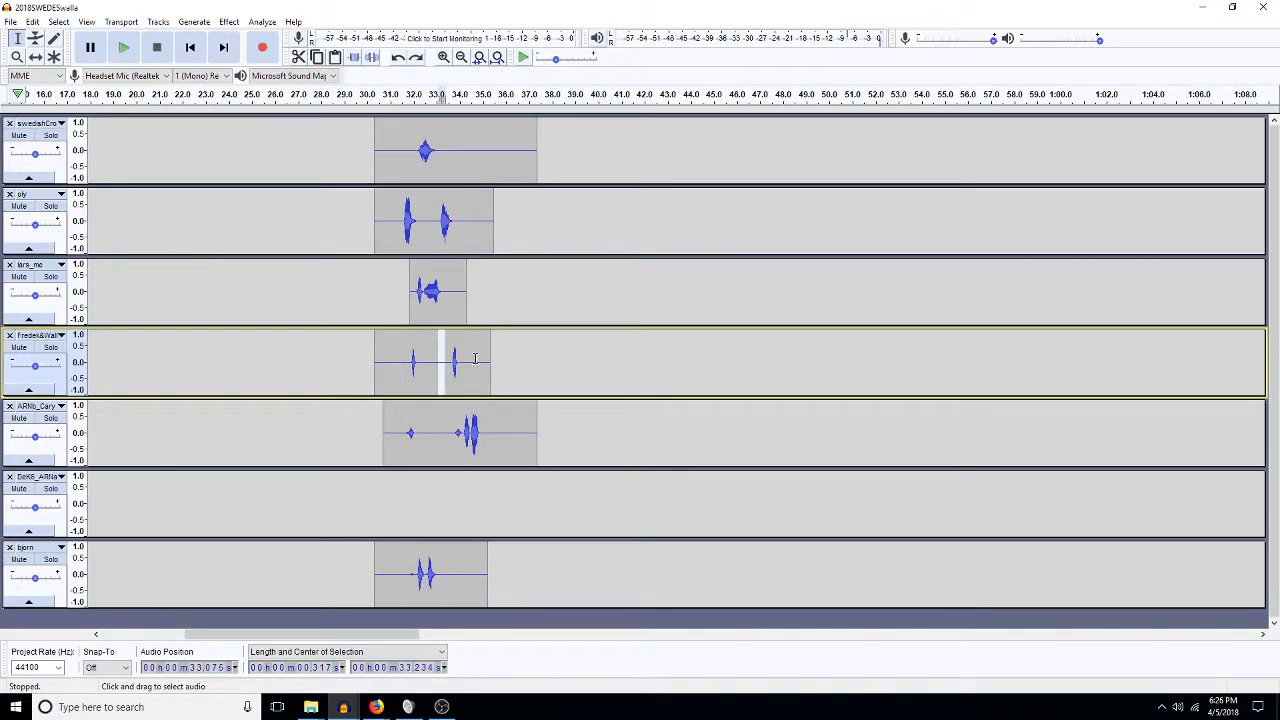
Delete the short gap on the fifth track and audition the mix from 31.4 s.
left_click_drag(445, 436, 427, 430)
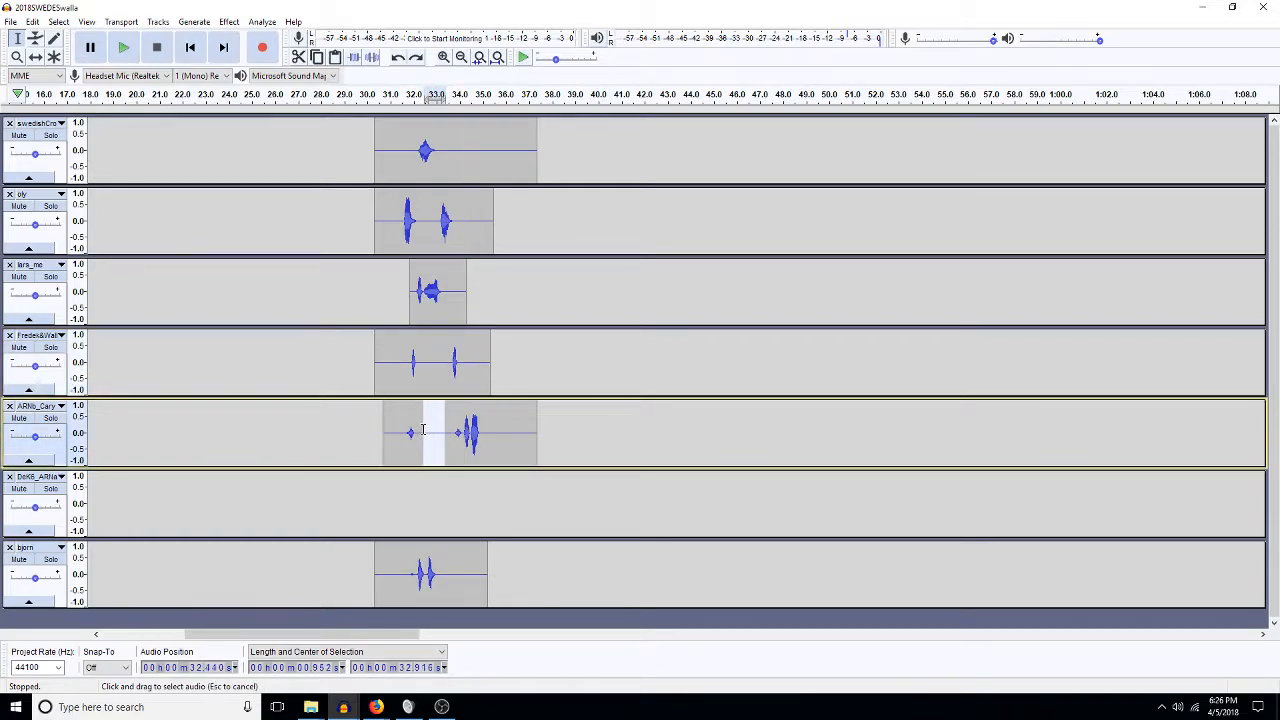
key("Delete")
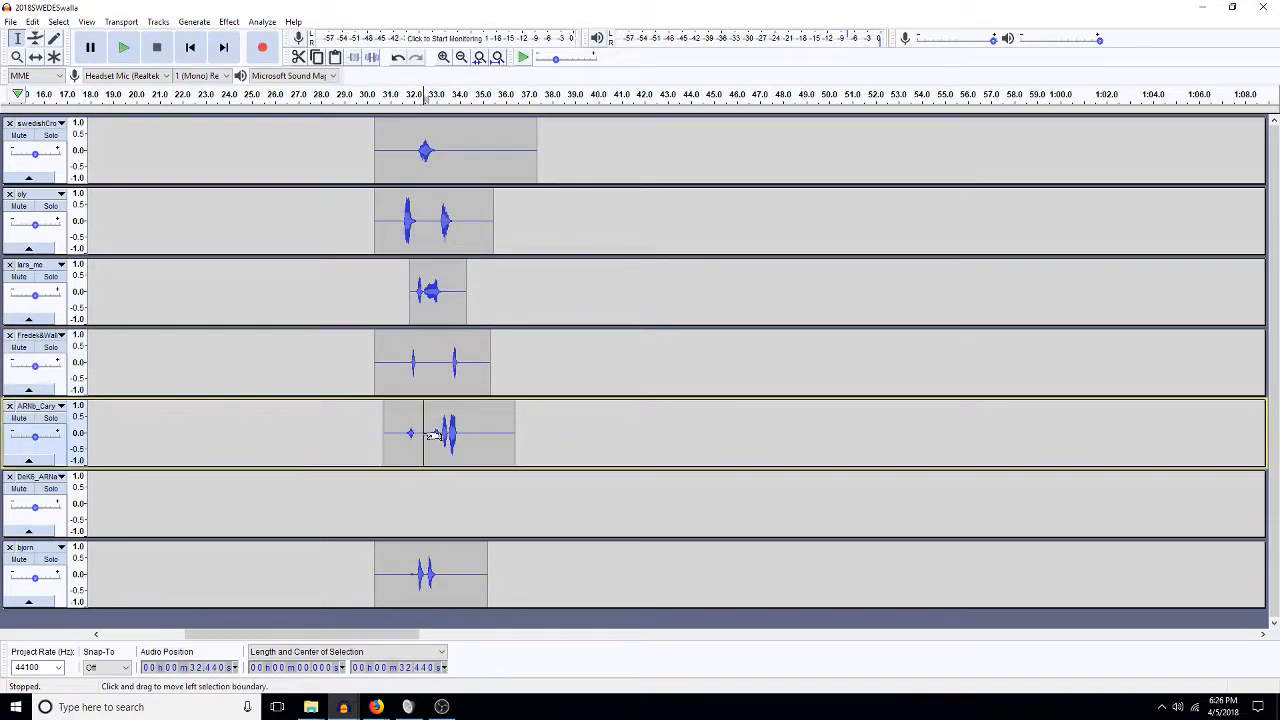
key("Delete")
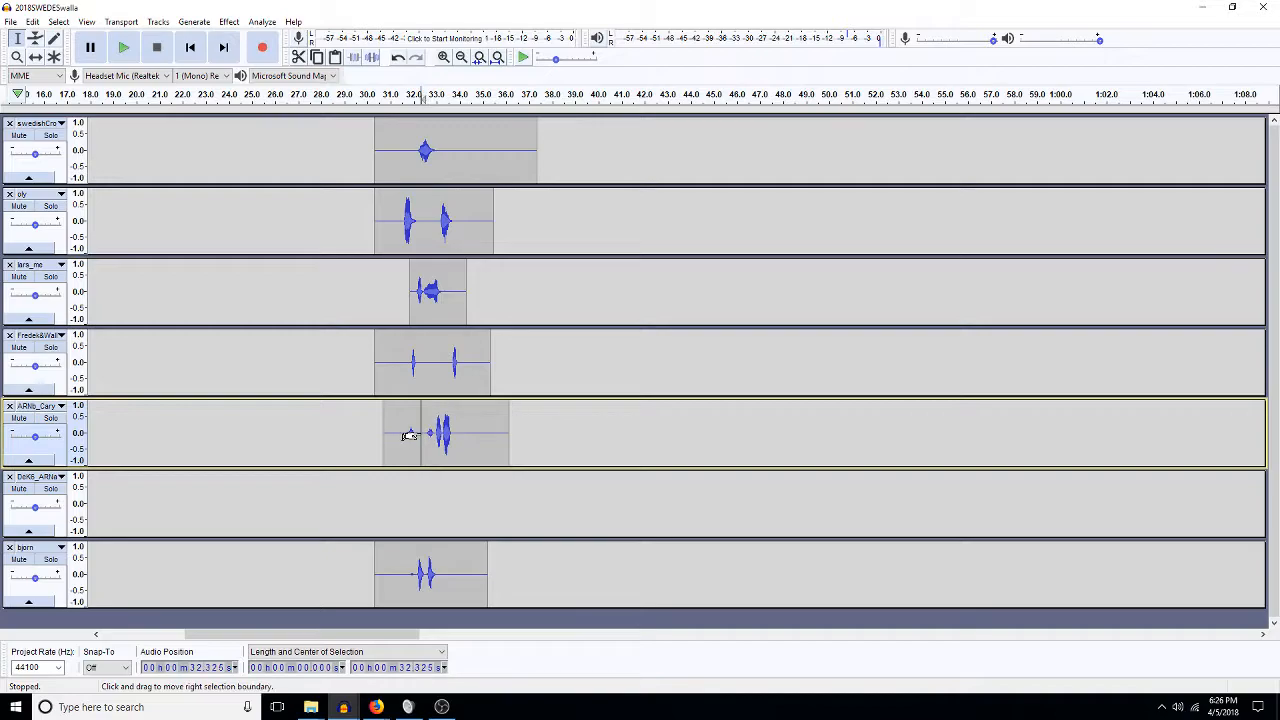
left_click(399, 414)
key("space")
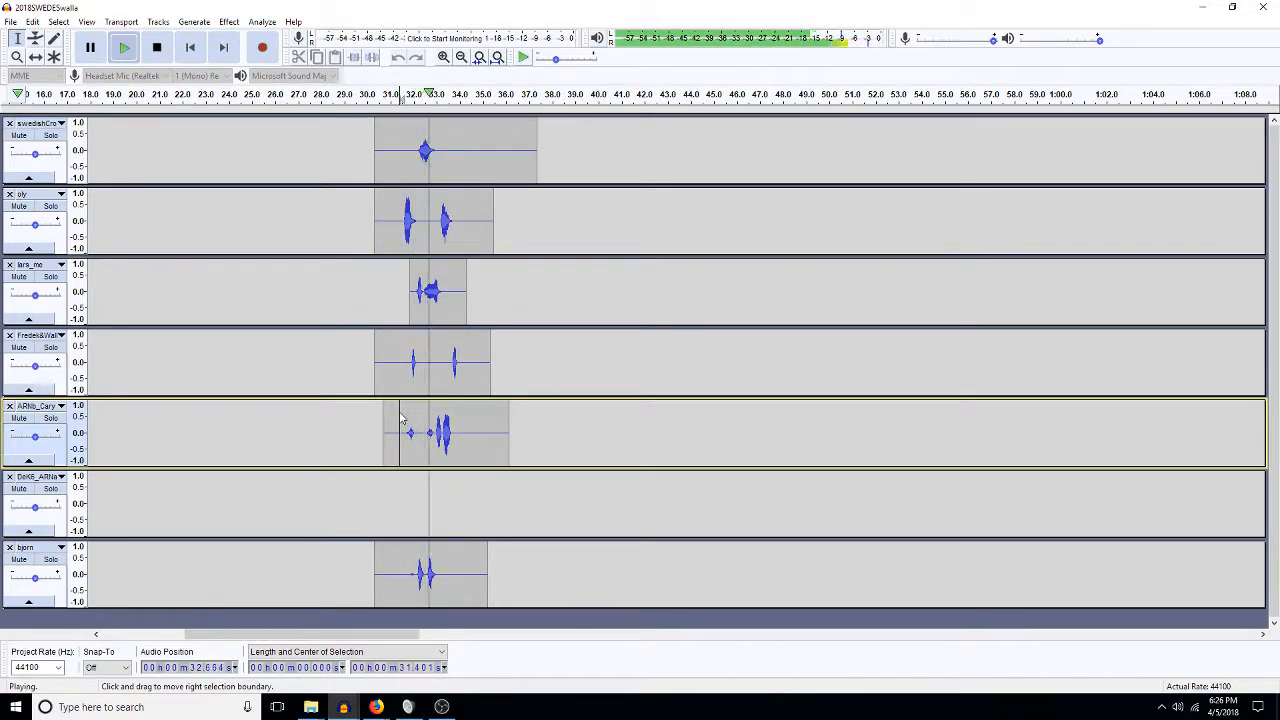
key("space")
Delete the brief slice at about 33.3 s in the fourth track and listen to the result.
left_click(440, 370)
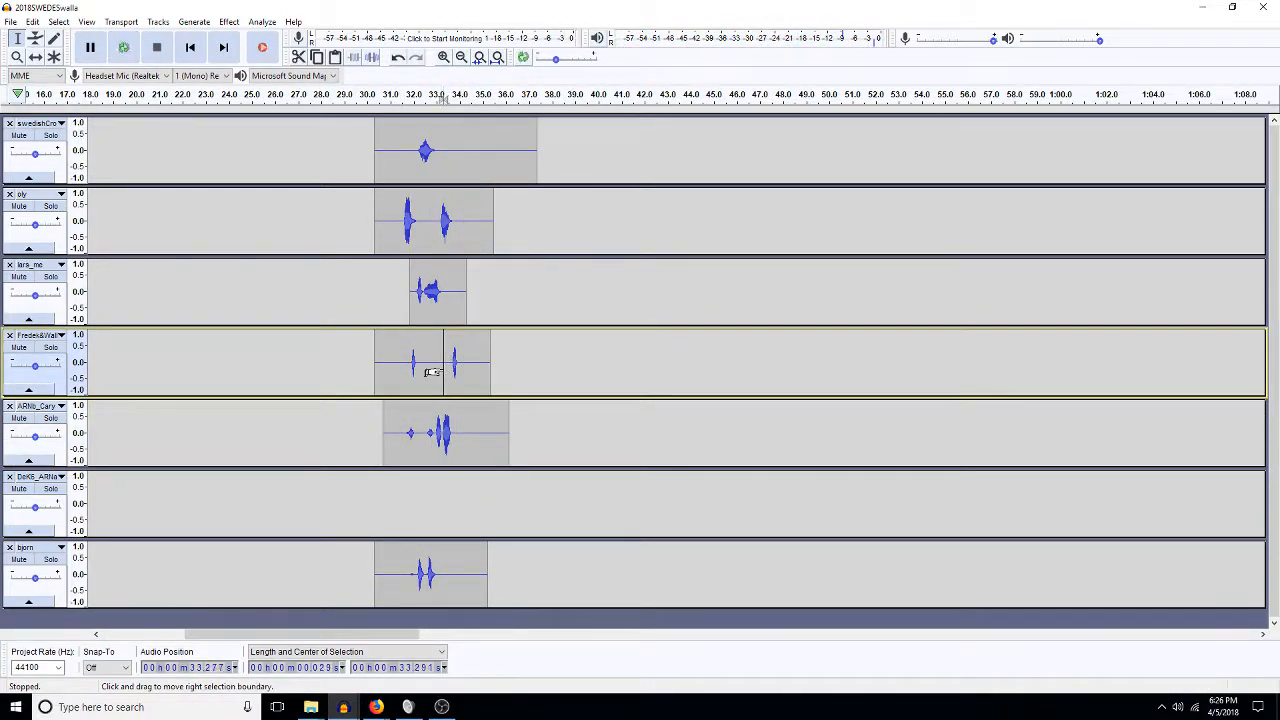
key("Delete")
key("space")
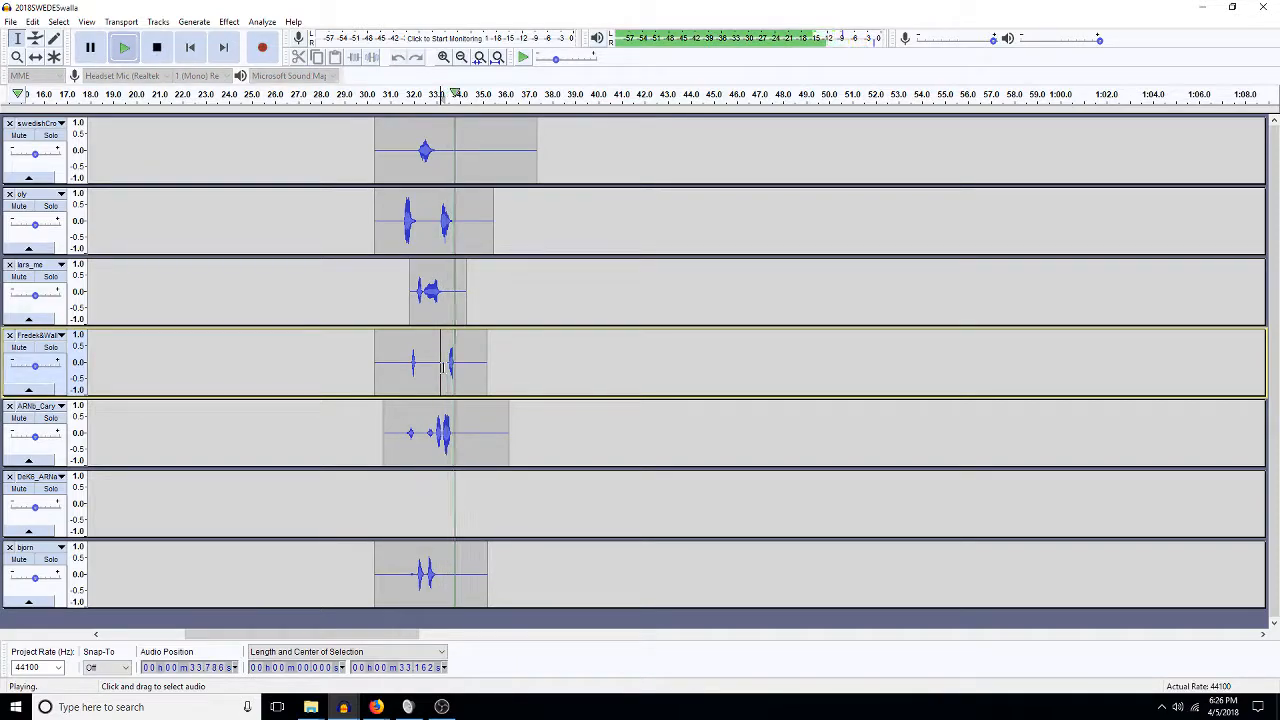
key("space")
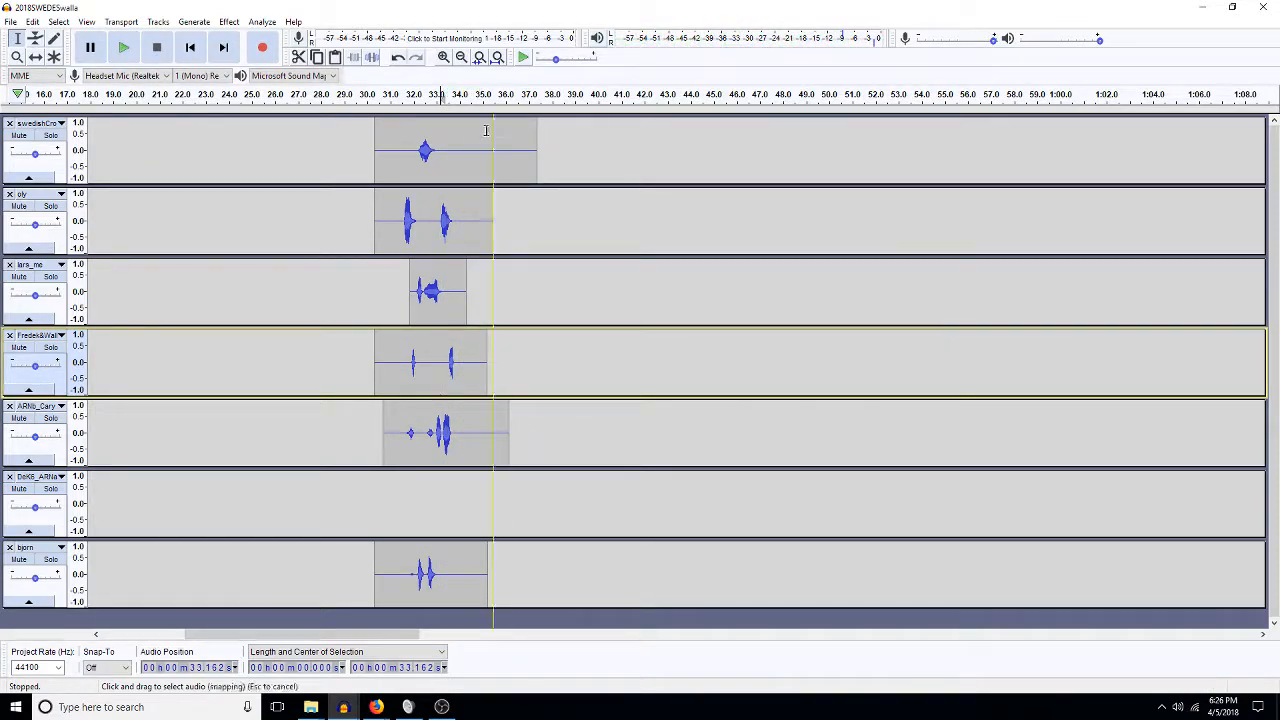
Check clip spans across tracks (34.1–37.3, 34.0–36.1, 33.3–35.7 s) and audition from 32.9 s.
left_click_drag(461, 159, 456, 189)
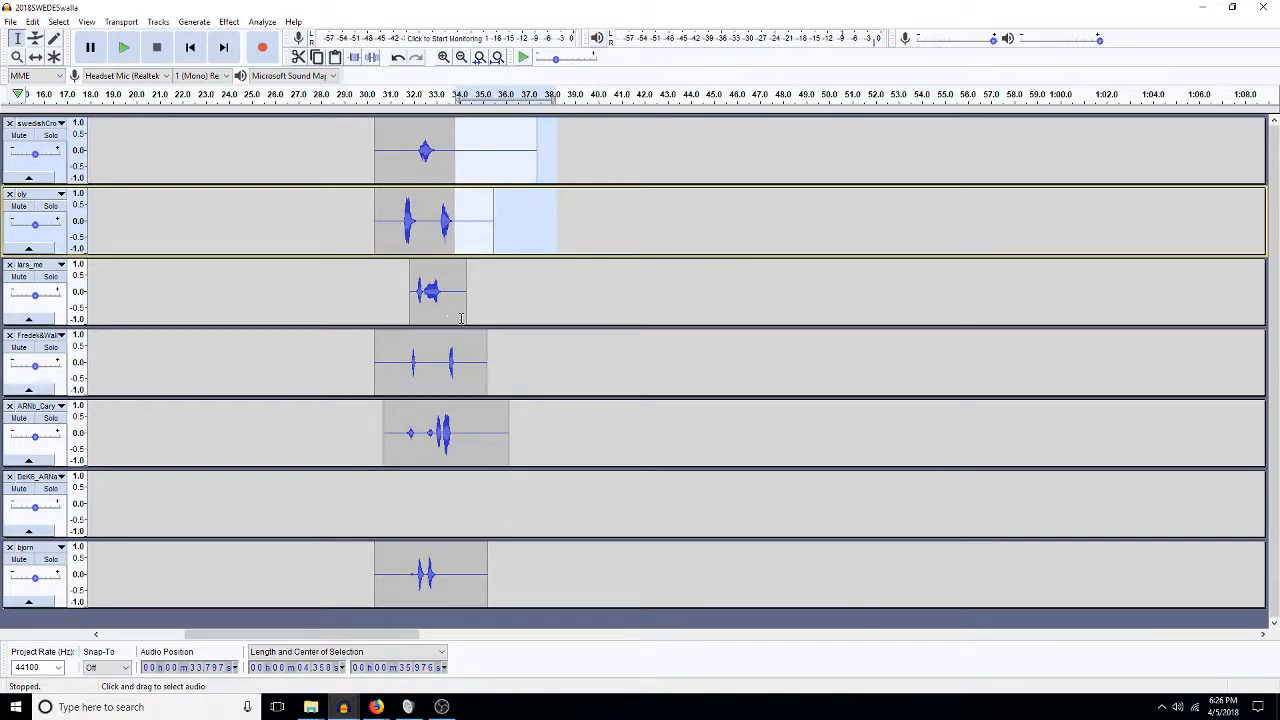
left_click_drag(456, 362, 454, 440)
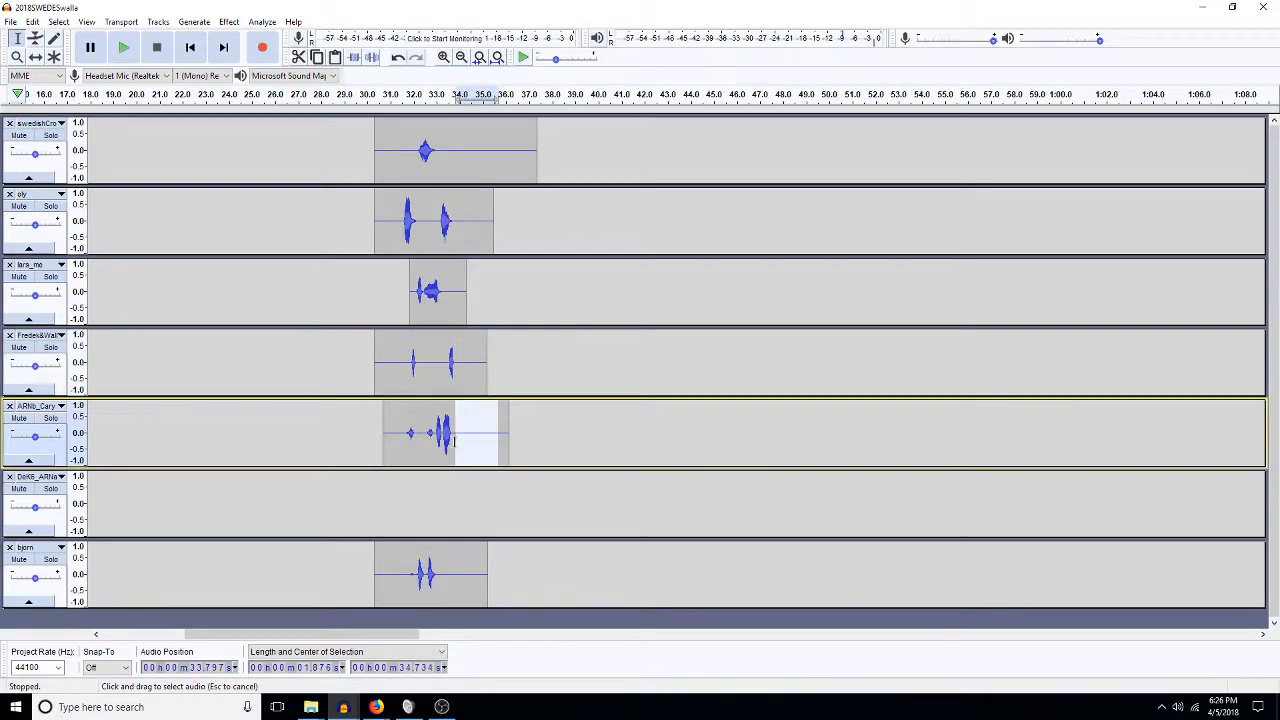
left_click_drag(443, 572, 500, 578)
left_click(434, 422)
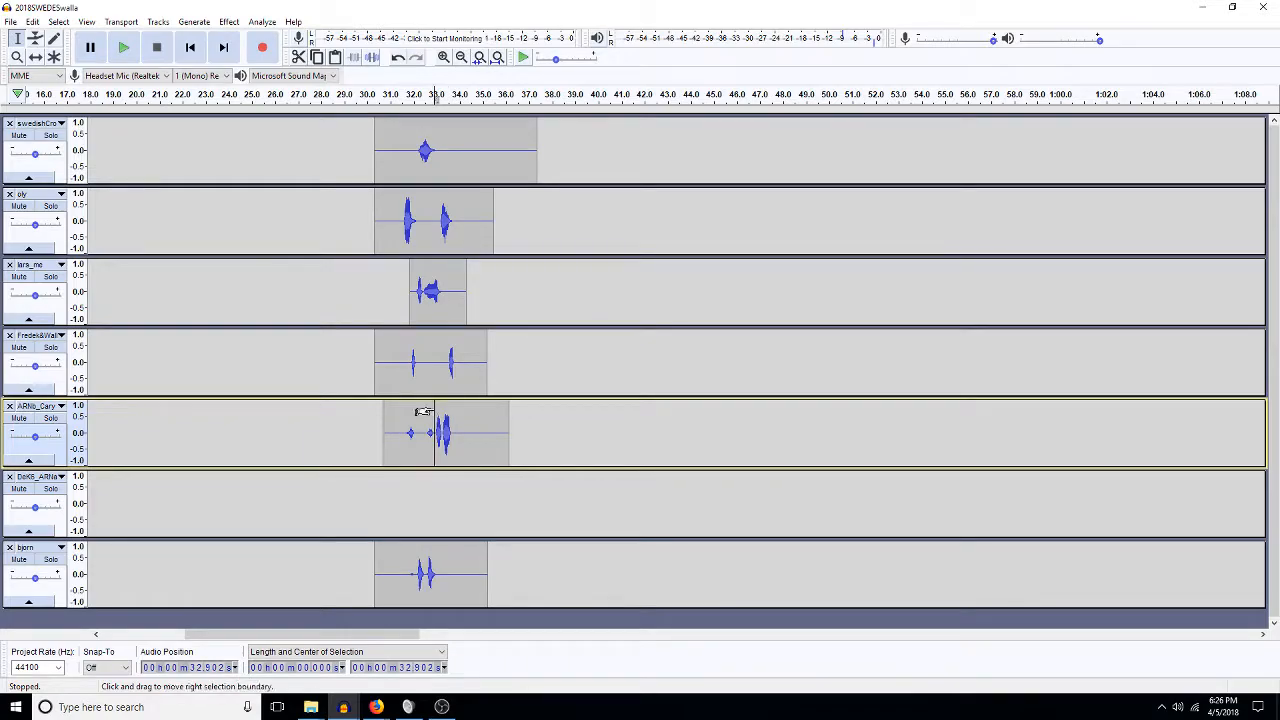
key("space")
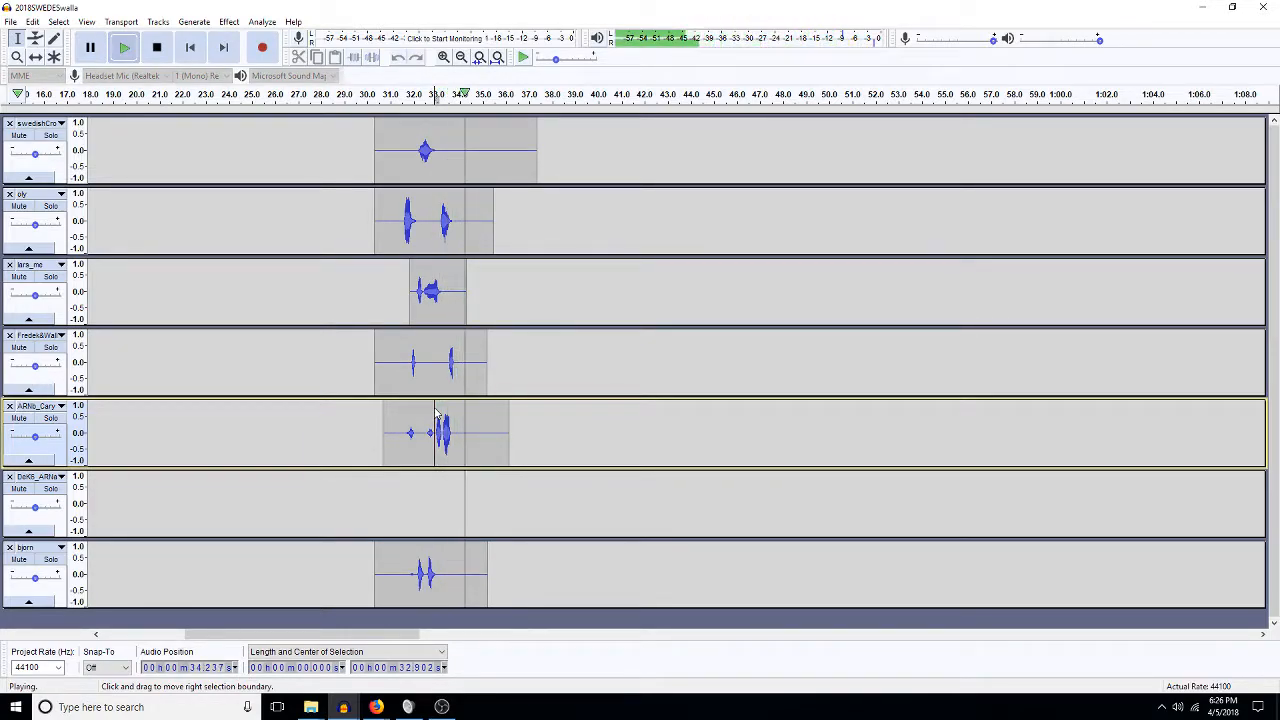
key("space")
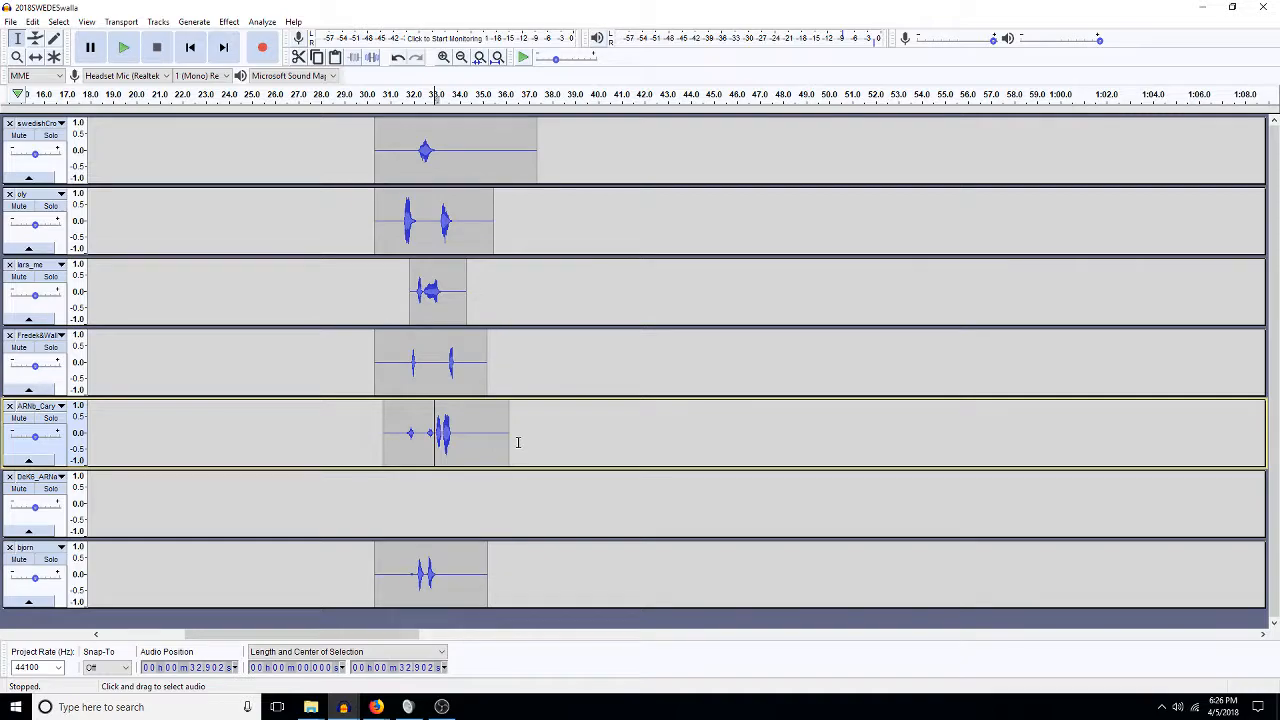
Fit the project, zoom to the first 38 seconds and select 0–16.6 s across all seven tracks.
left_click(497, 57)
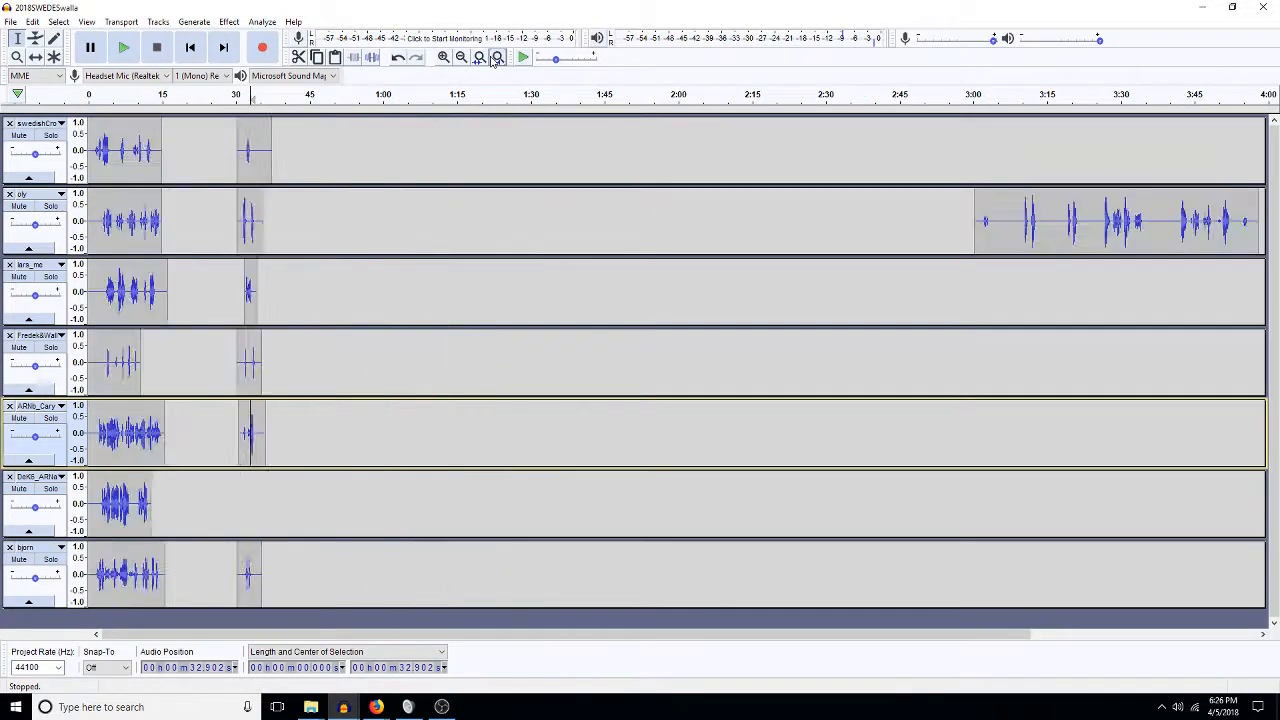
left_click(975, 245)
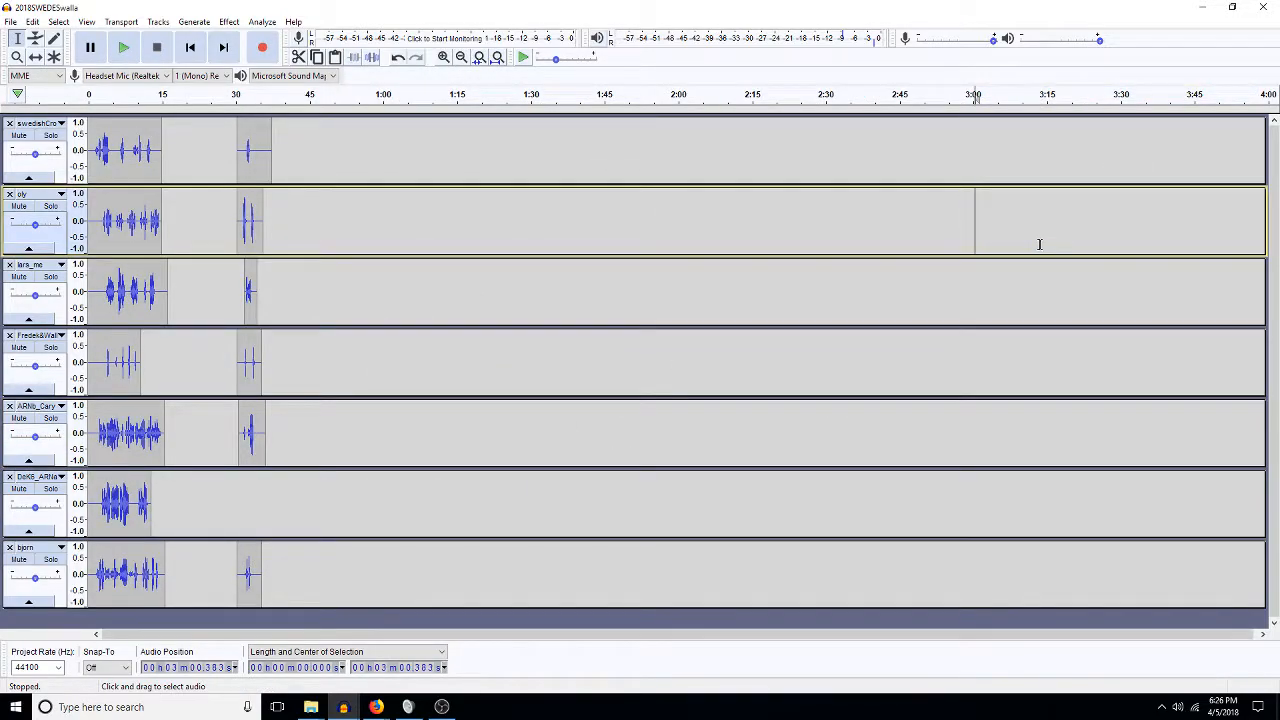
key("ctrl+e")
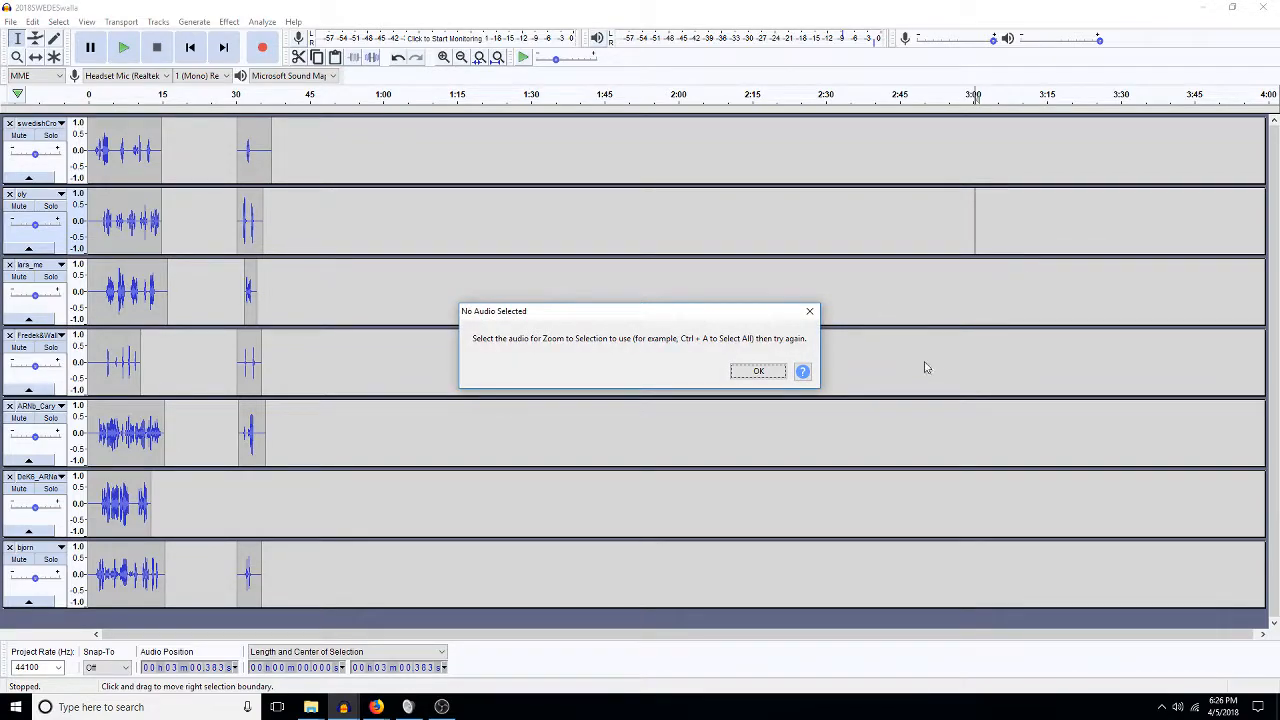
left_click(757, 372)
key("ctrl+2")
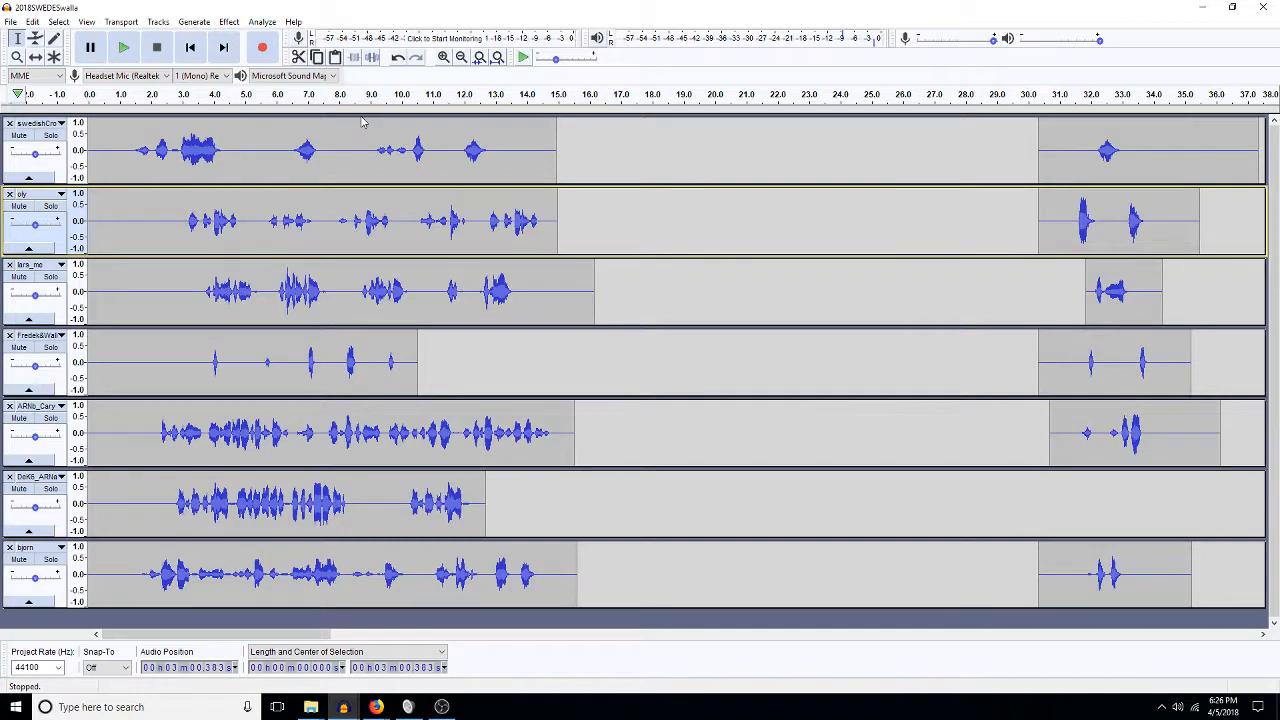
left_click_drag(608, 145, 86, 575)
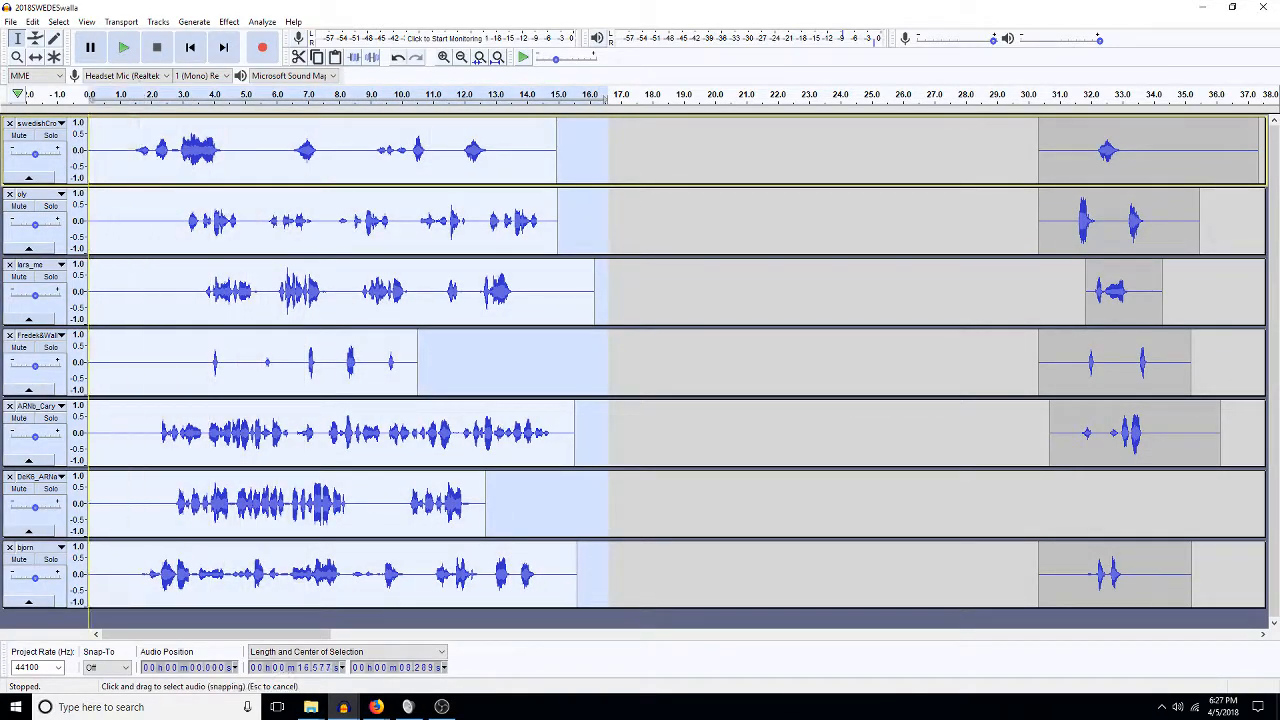
Select the late clips across the tracks and make the lars_me track taller.
left_click_drag(1029, 141, 1133, 550)
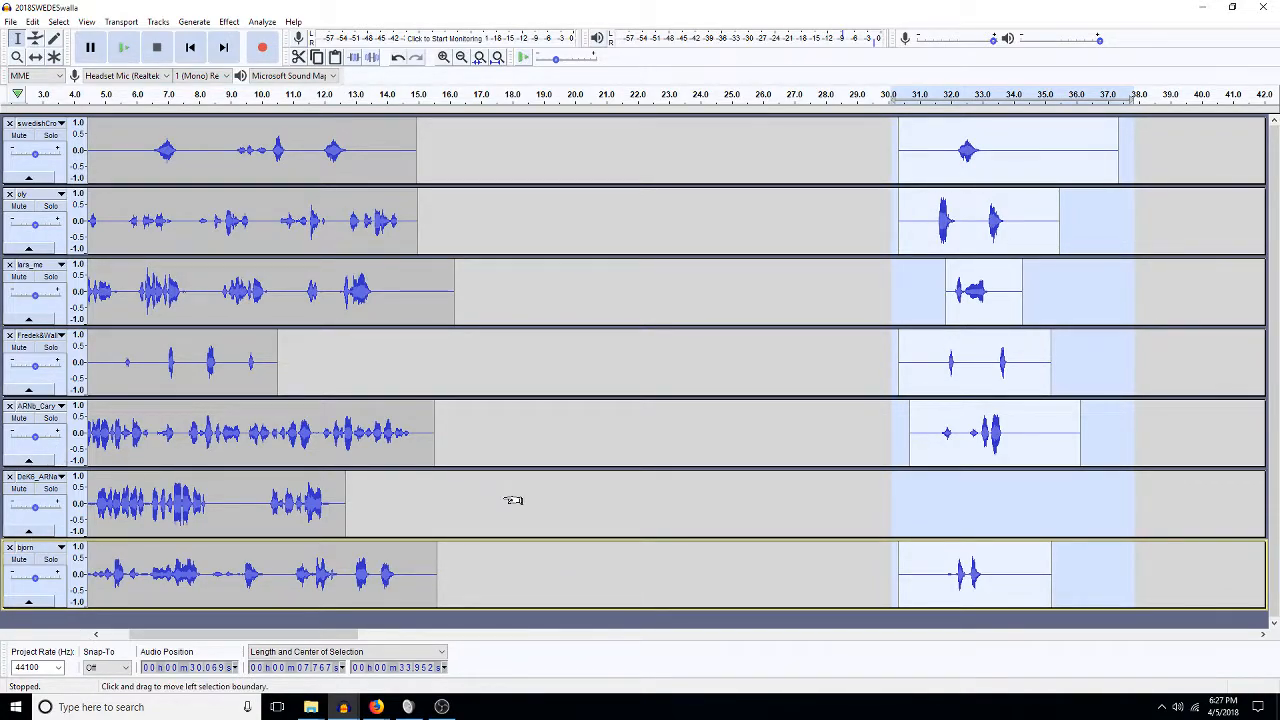
scroll(503, 497, "down", 6)
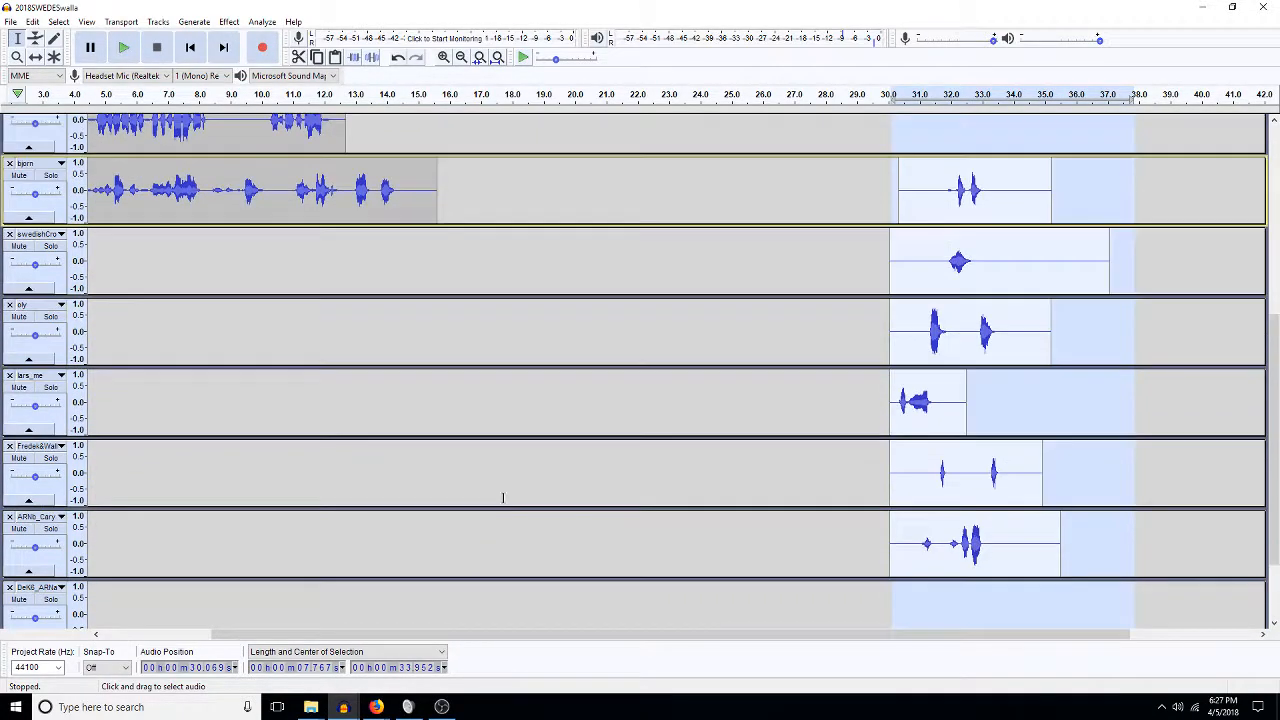
left_click_drag(104, 435, 110, 490)
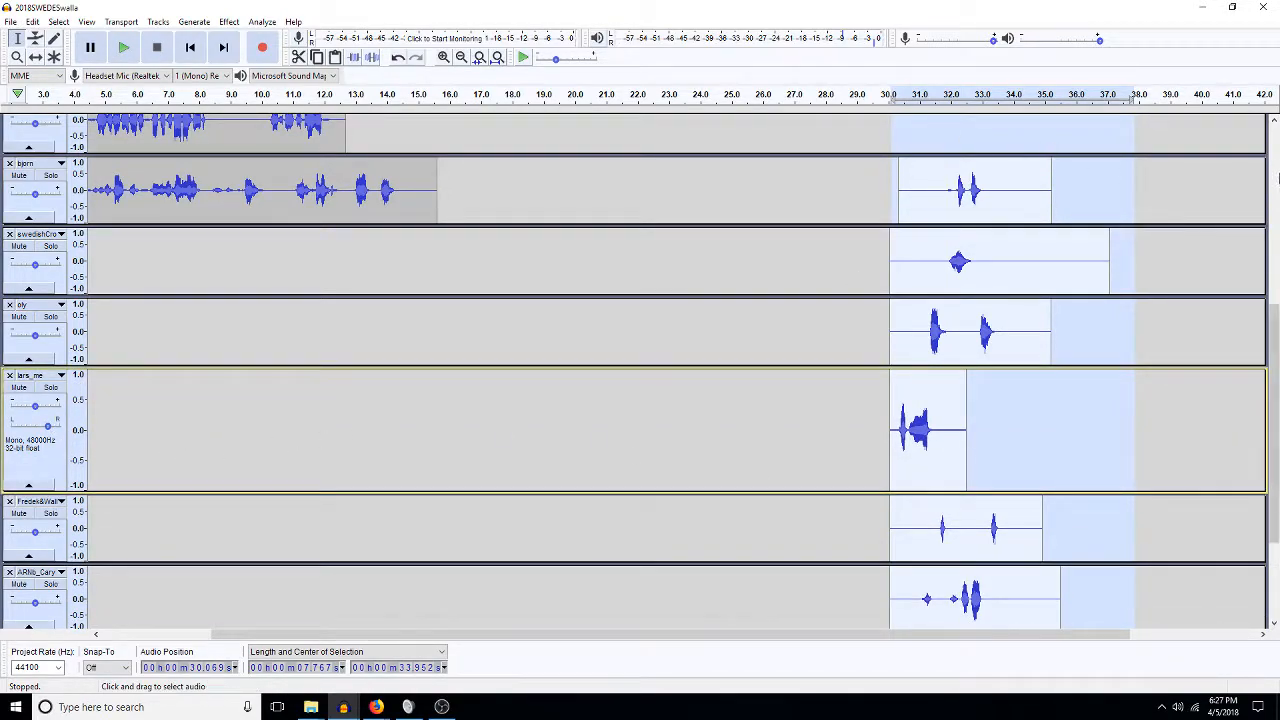
scroll(1000, 140, "up", 6)
Select the range from about 30.4 s across the original tracks.
left_click(902, 163)
left_click_drag(862, 168, 1175, 688)
left_click_drag(1104, 591, 803, 74)
left_click(1076, 562)
Delete the short takes from about 28.9 s onward on the original tracks.
left_click_drag(858, 220, 714, 210)
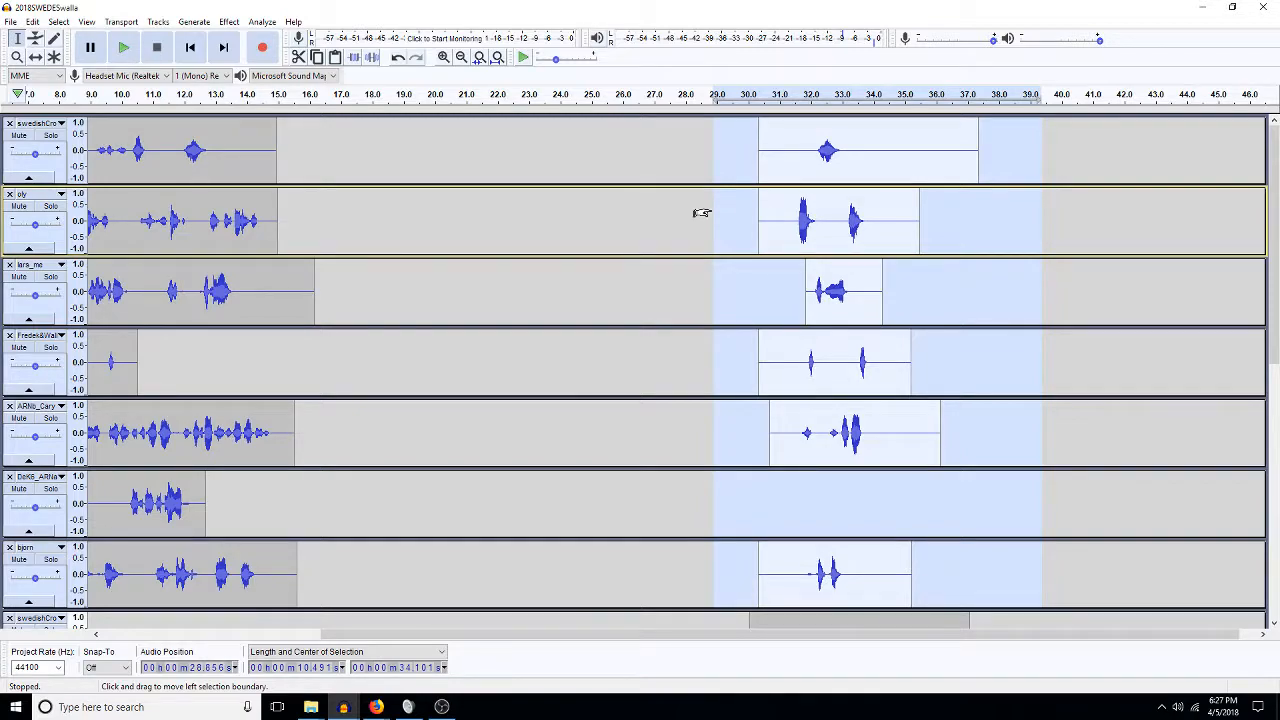
key("Delete")
scroll(658, 138, "down", 7)
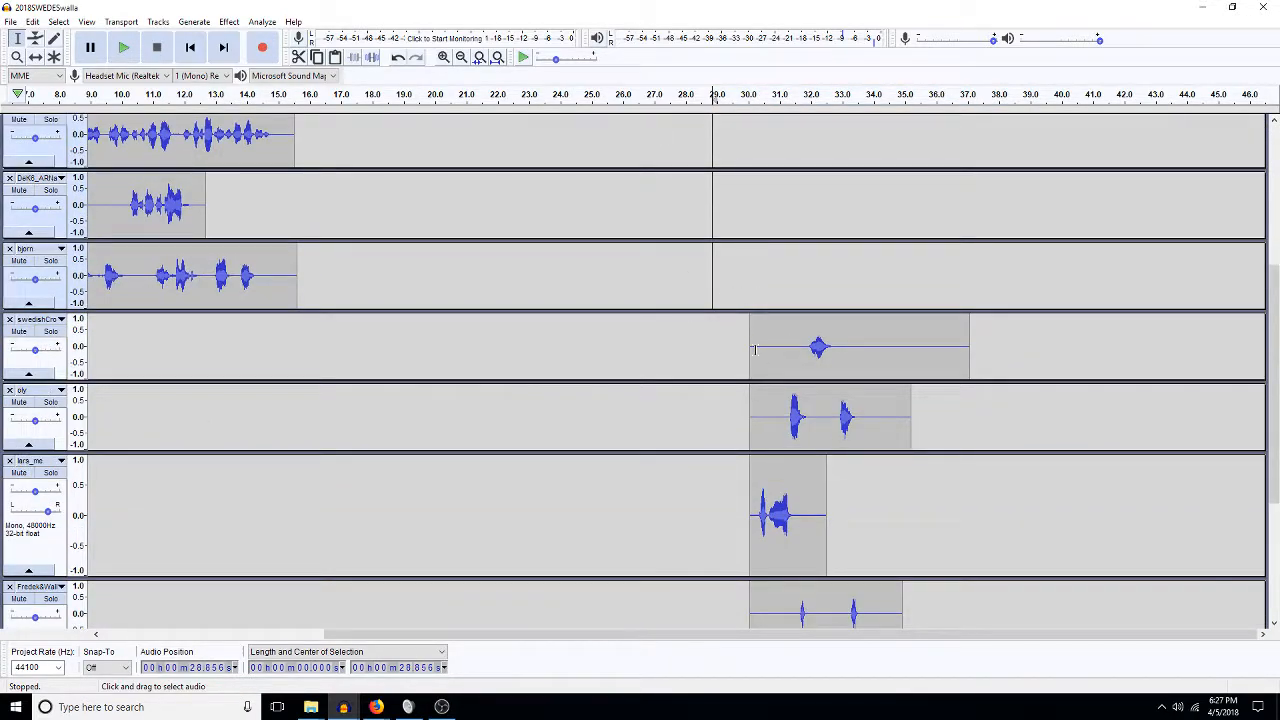
Select 30–37 s on all the copied tracks, including the last two.
left_click(818, 445)
scroll(818, 445, "down", 5)
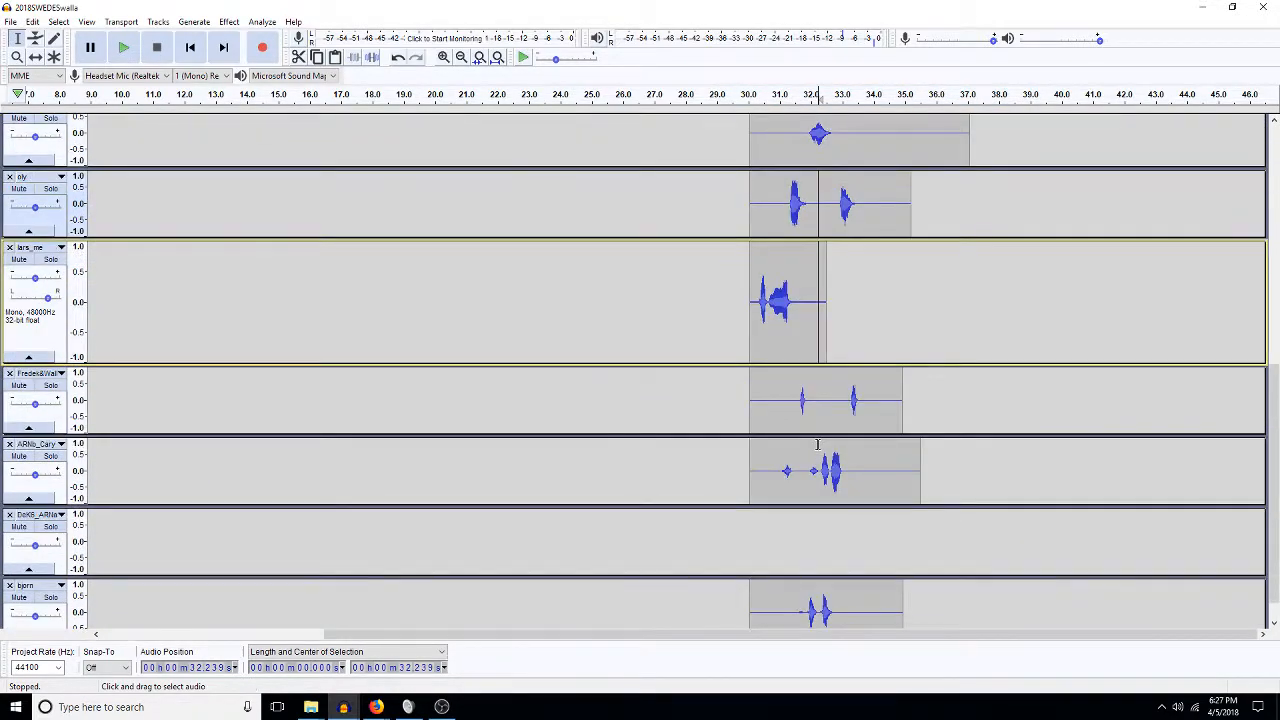
scroll(828, 187, "up", 3)
left_click_drag(748, 258, 969, 640)
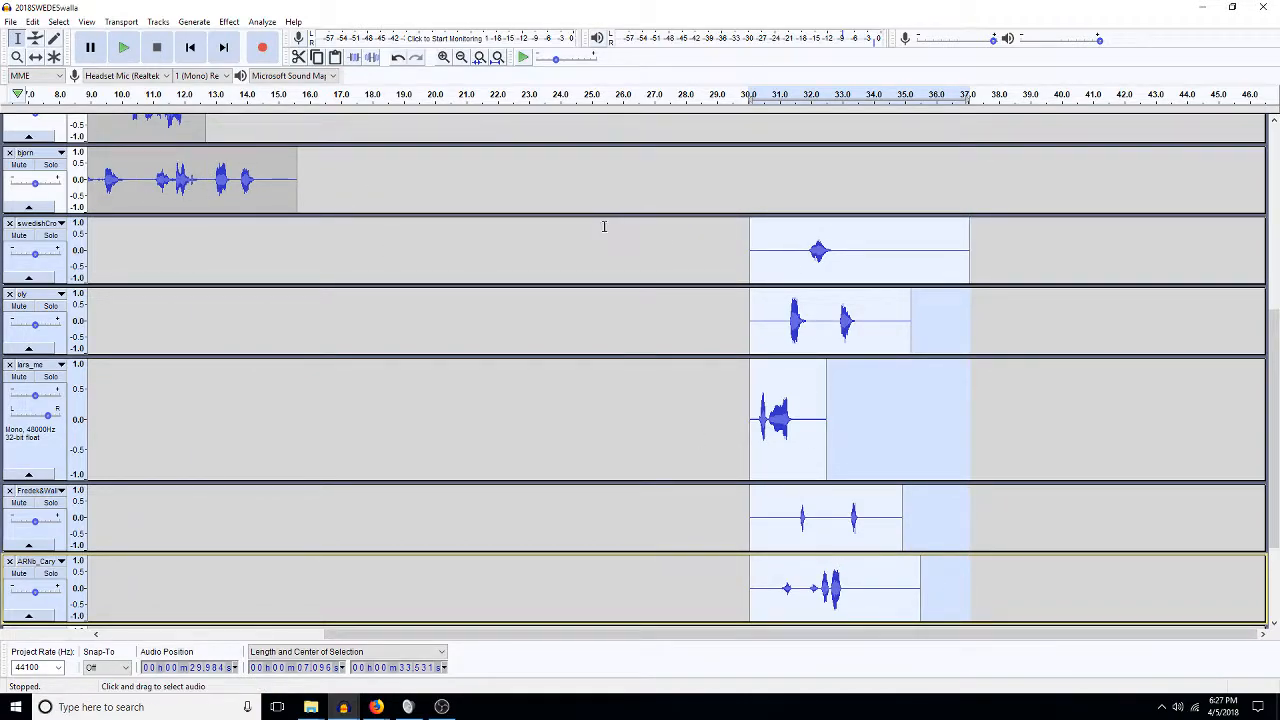
left_click(497, 57)
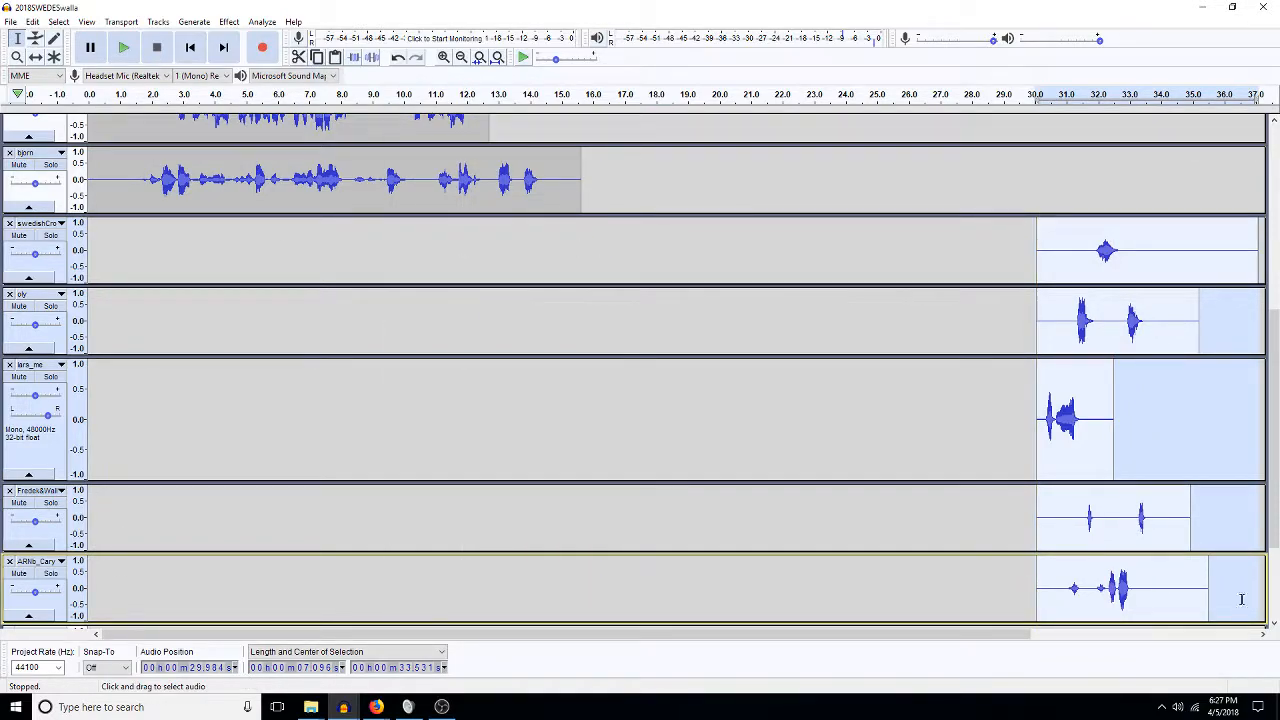
left_click(1273, 597)
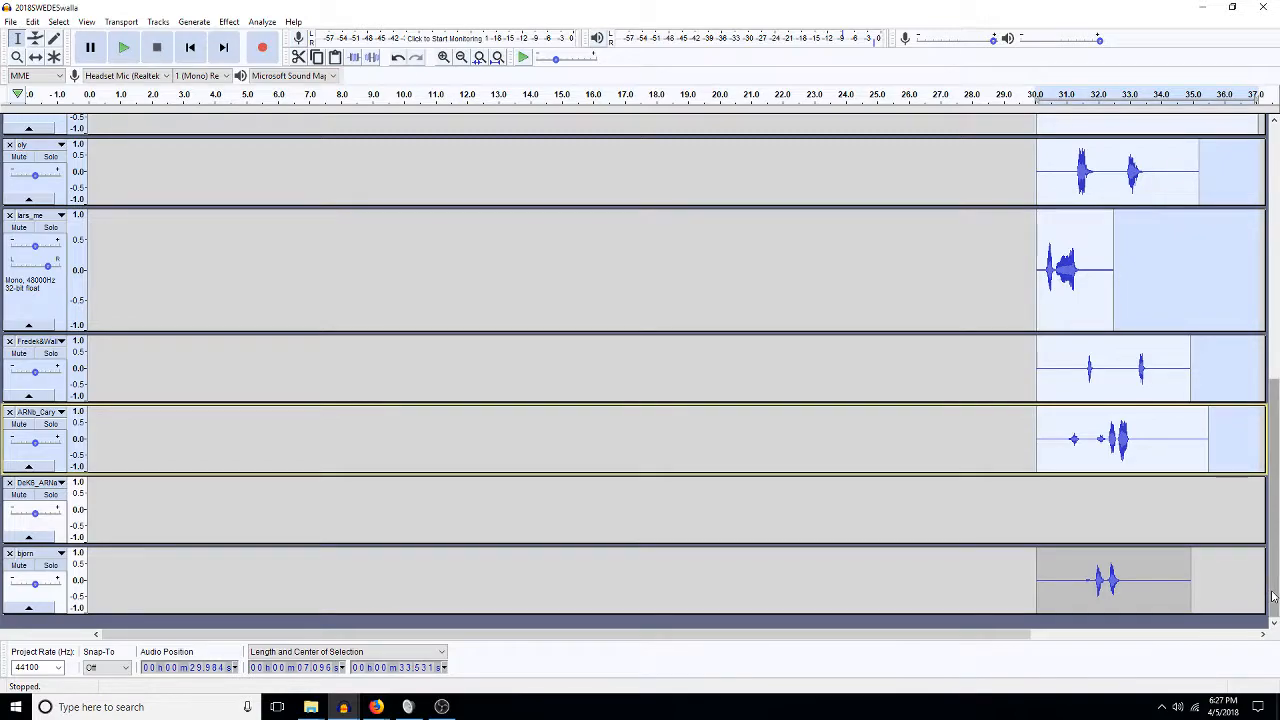
key("shift+Down")
key("shift+Down")
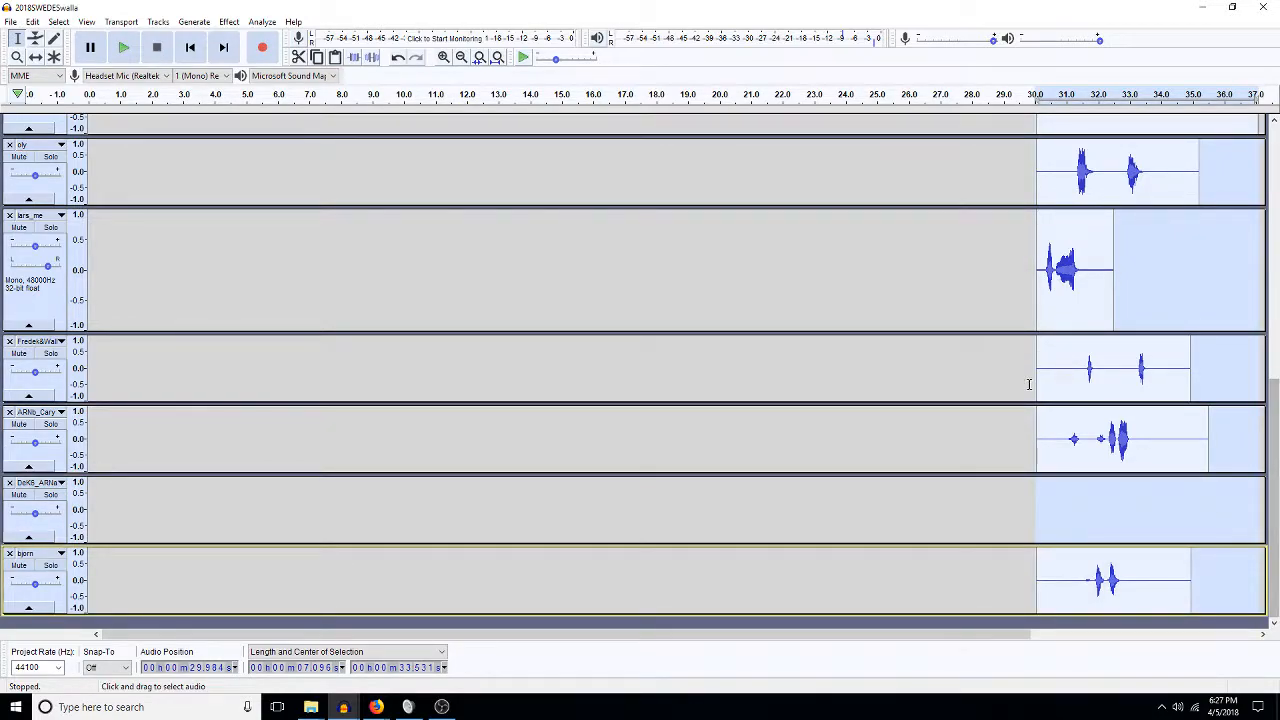
Slide the copied takes left with the Time Shift tool so they start near 2.2 s.
left_click(35, 57)
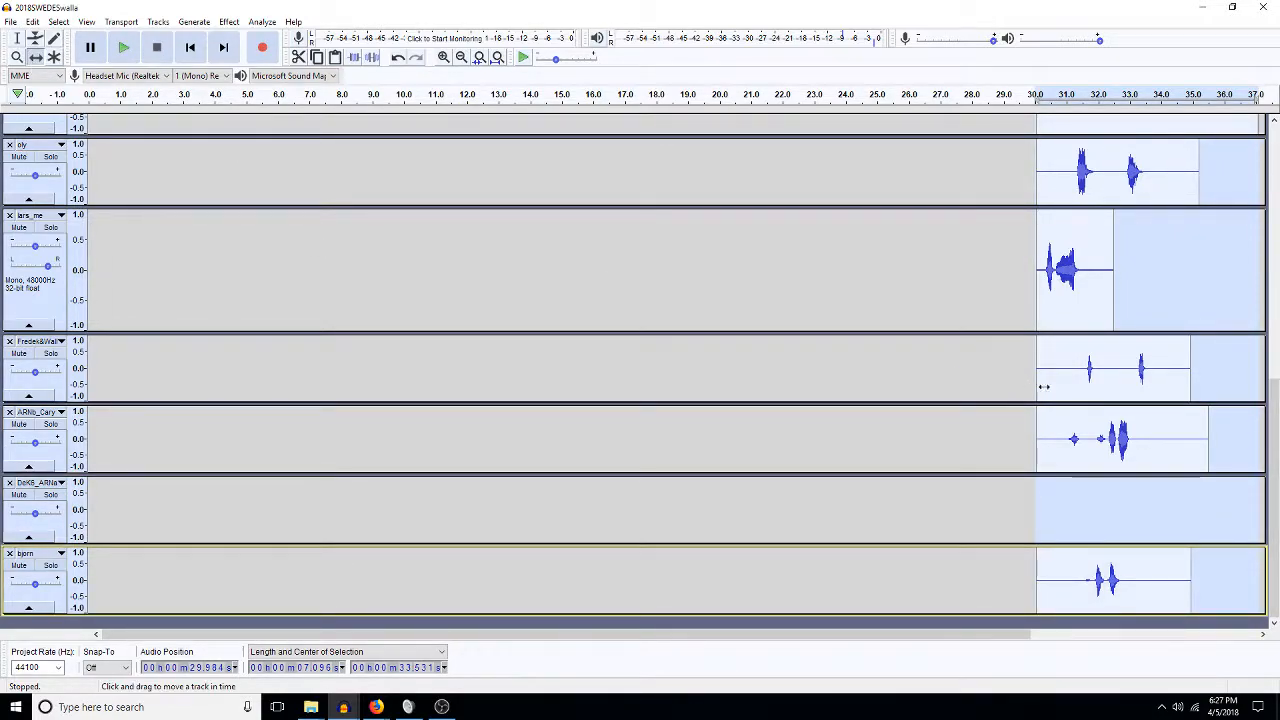
left_click_drag(1039, 387, 190, 353)
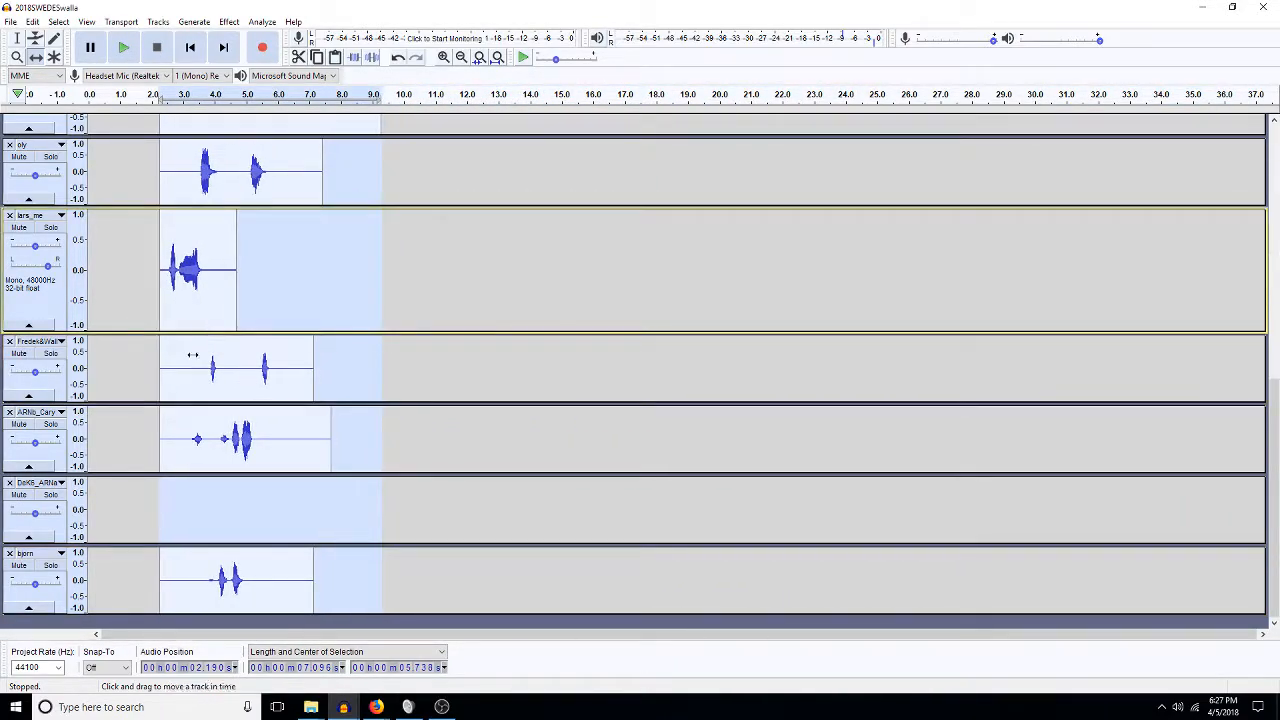
left_click(1276, 168)
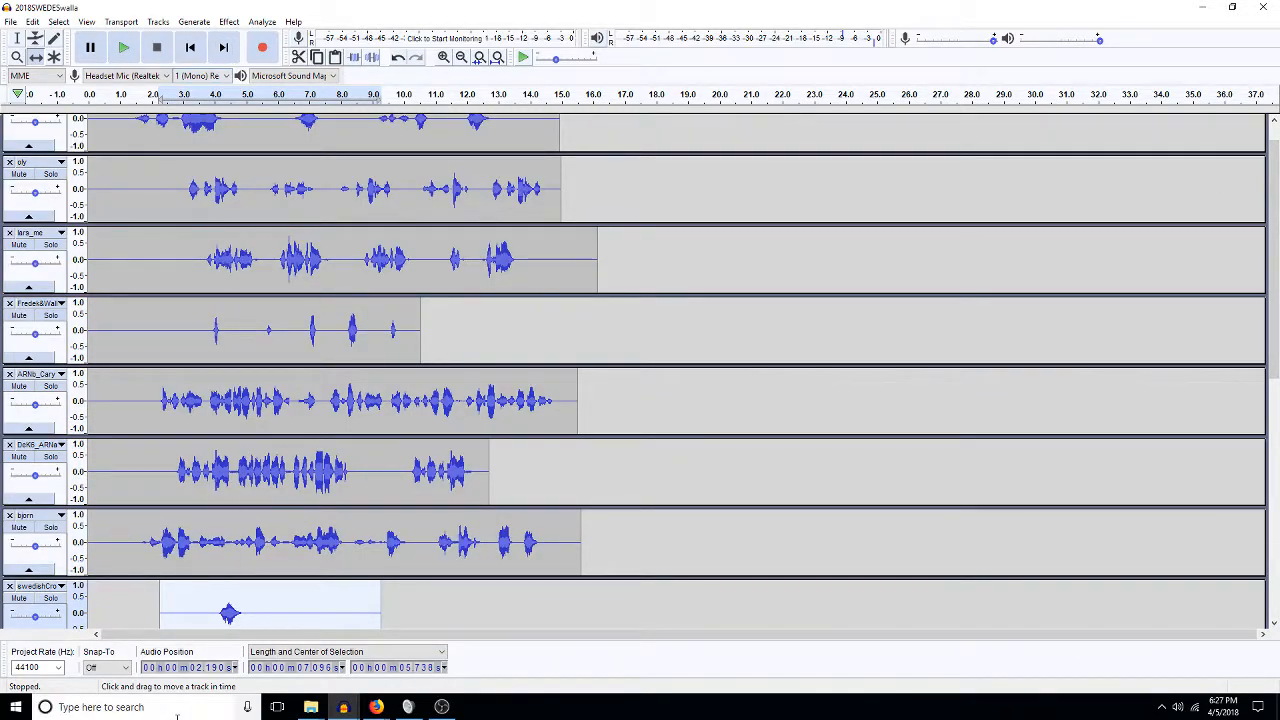
Fit all 14 tracks in view, select 0–16.1 s on the top seven, and cancel the export dialog.
key("ctrl+shift+c")
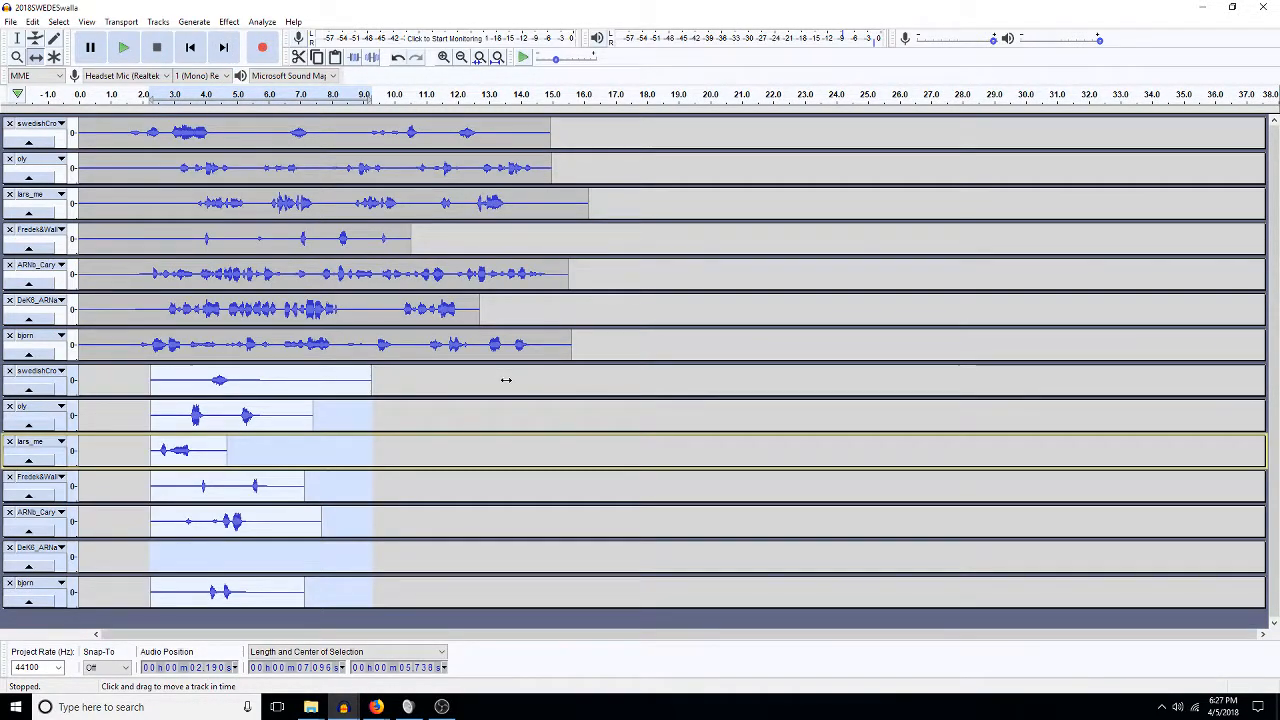
left_click(18, 42)
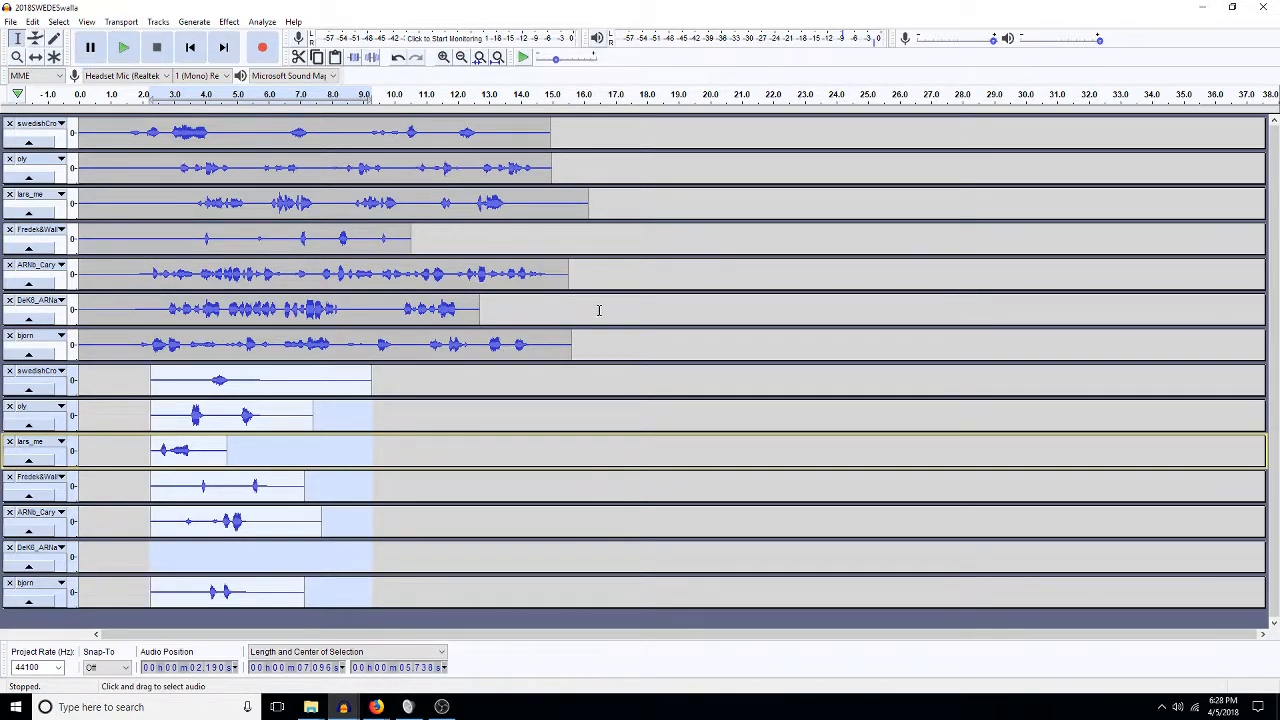
left_click_drag(588, 346, 400, 125)
left_click_drag(86, 62, 25, 160)
key("ctrl+shift+e")
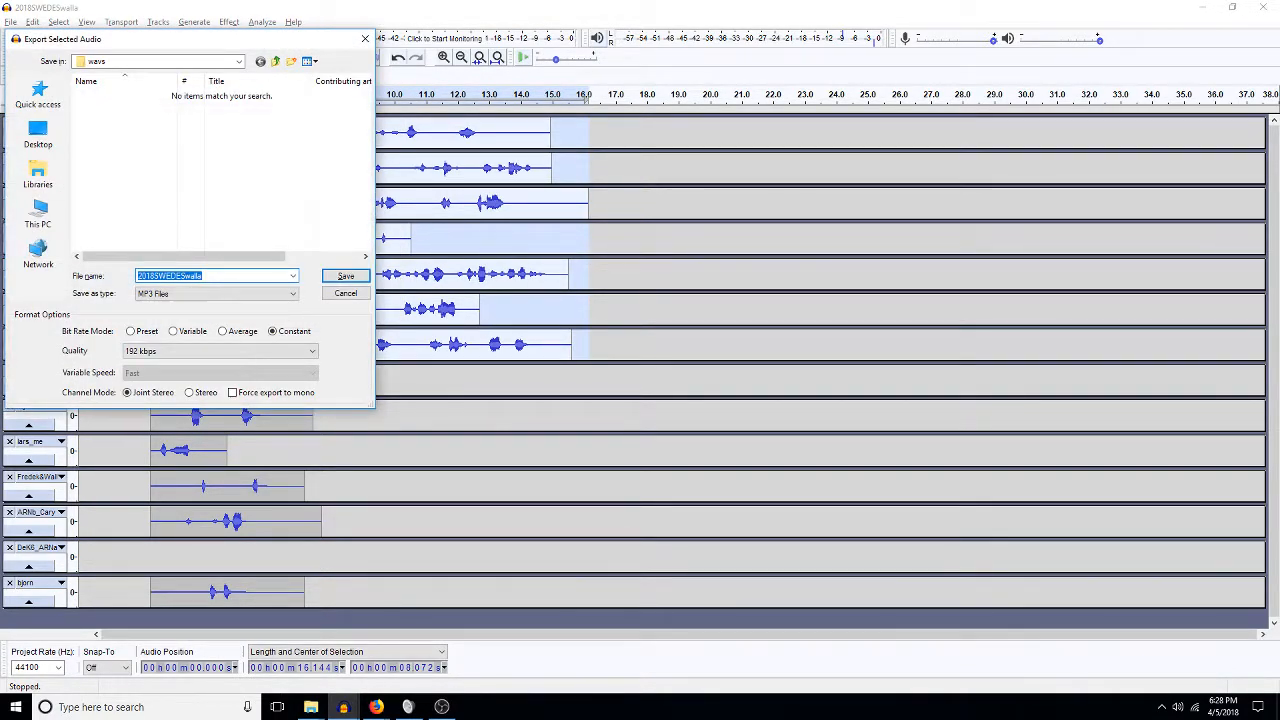
left_click(345, 293)
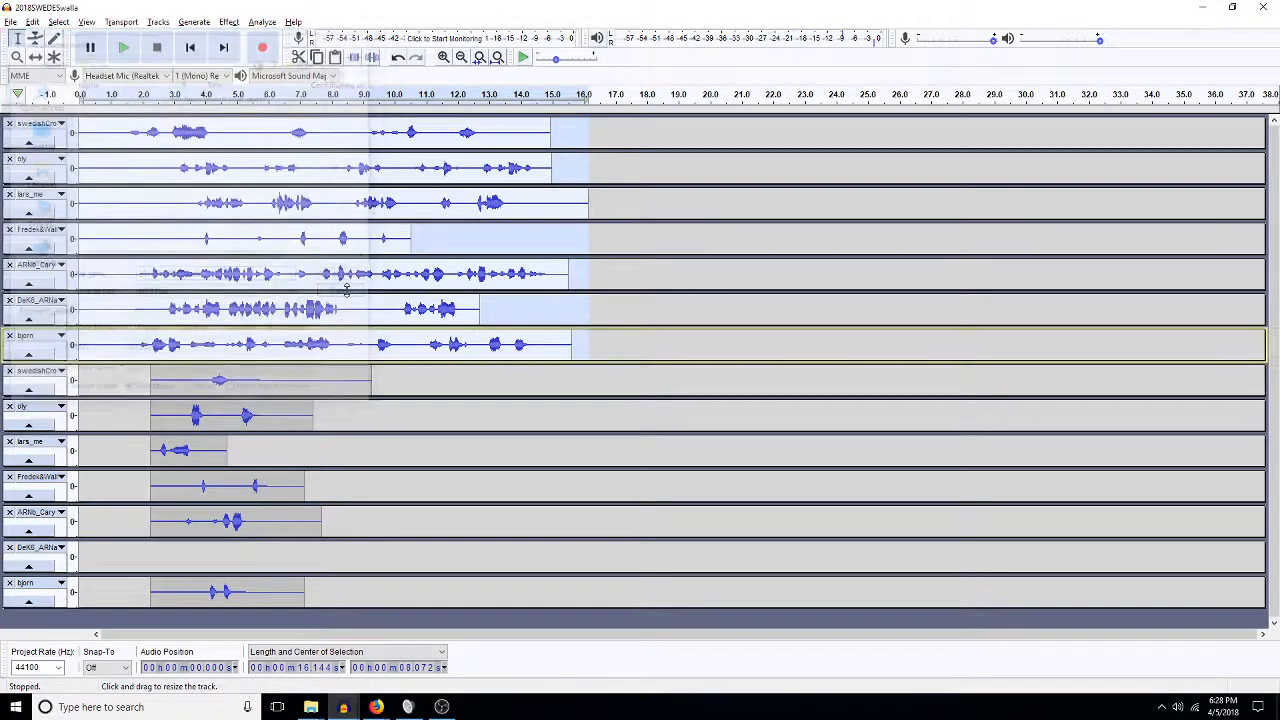
Mix and Render the voice tracks to a new Mix track and select the whole Mix clip.
key("ctrl+shift+m")
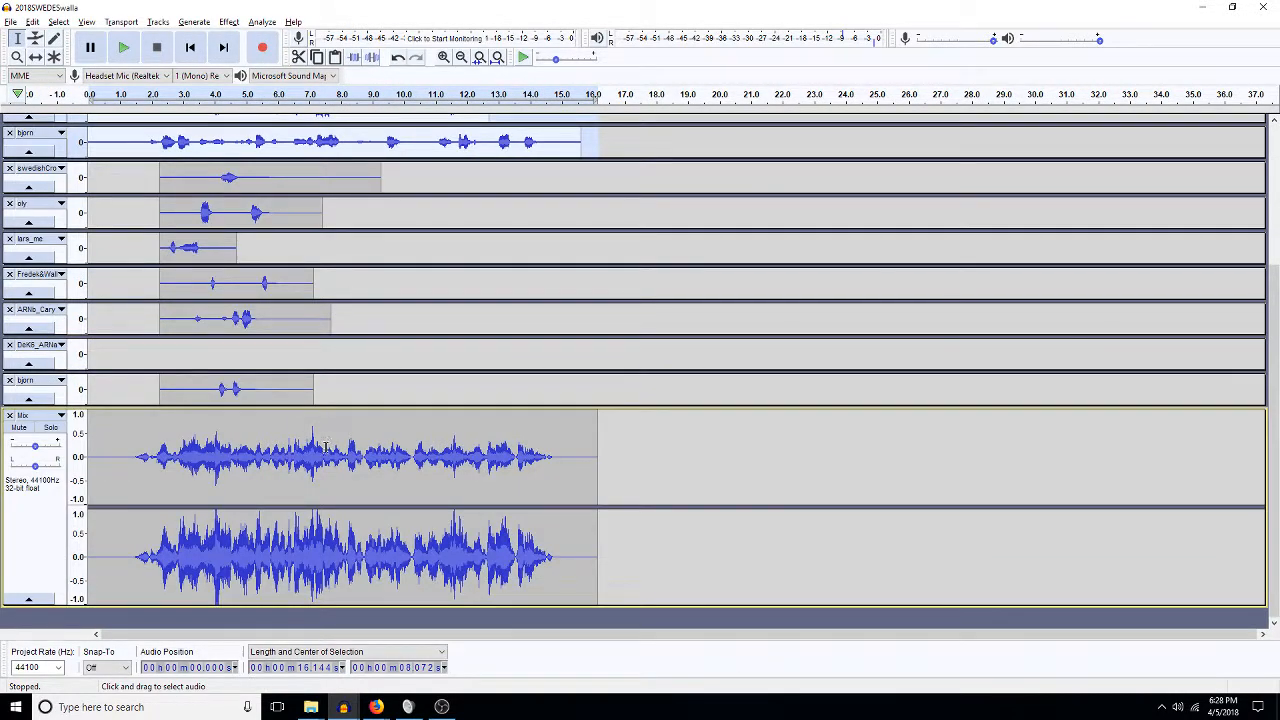
left_click_drag(377, 385, 4, 182)
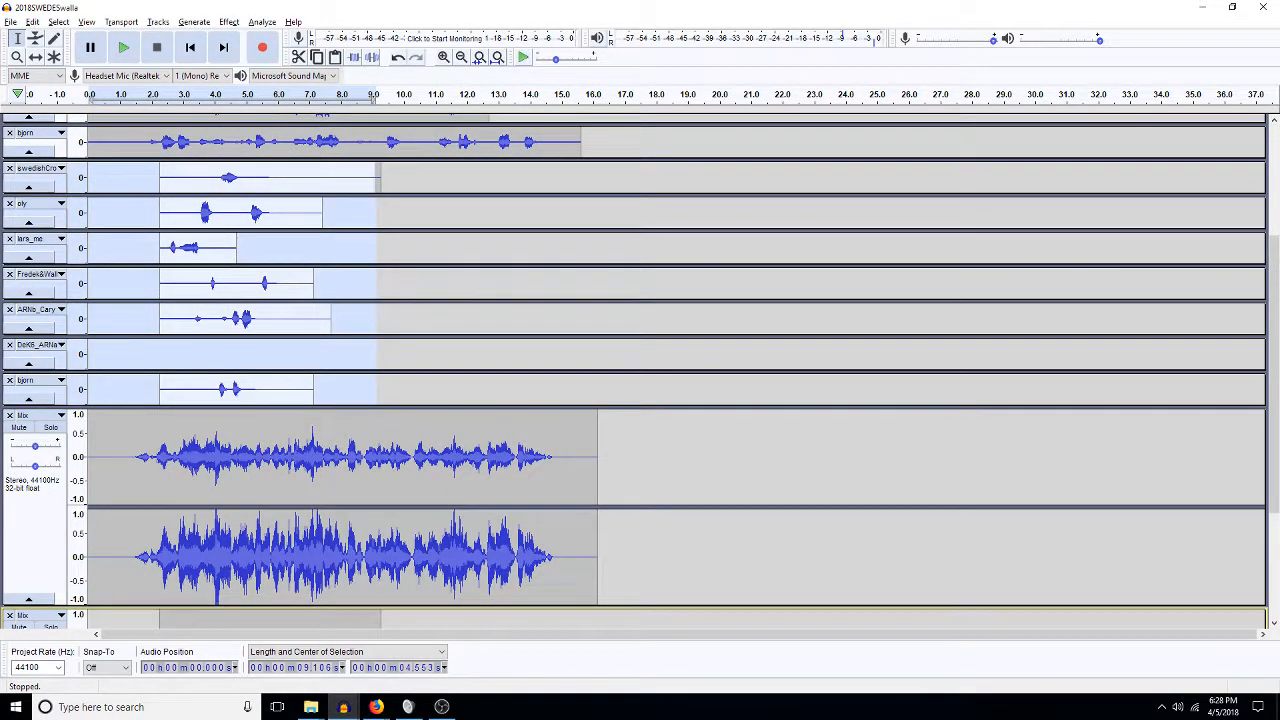
left_click(259, 495)
scroll(259, 495, "down", 3)
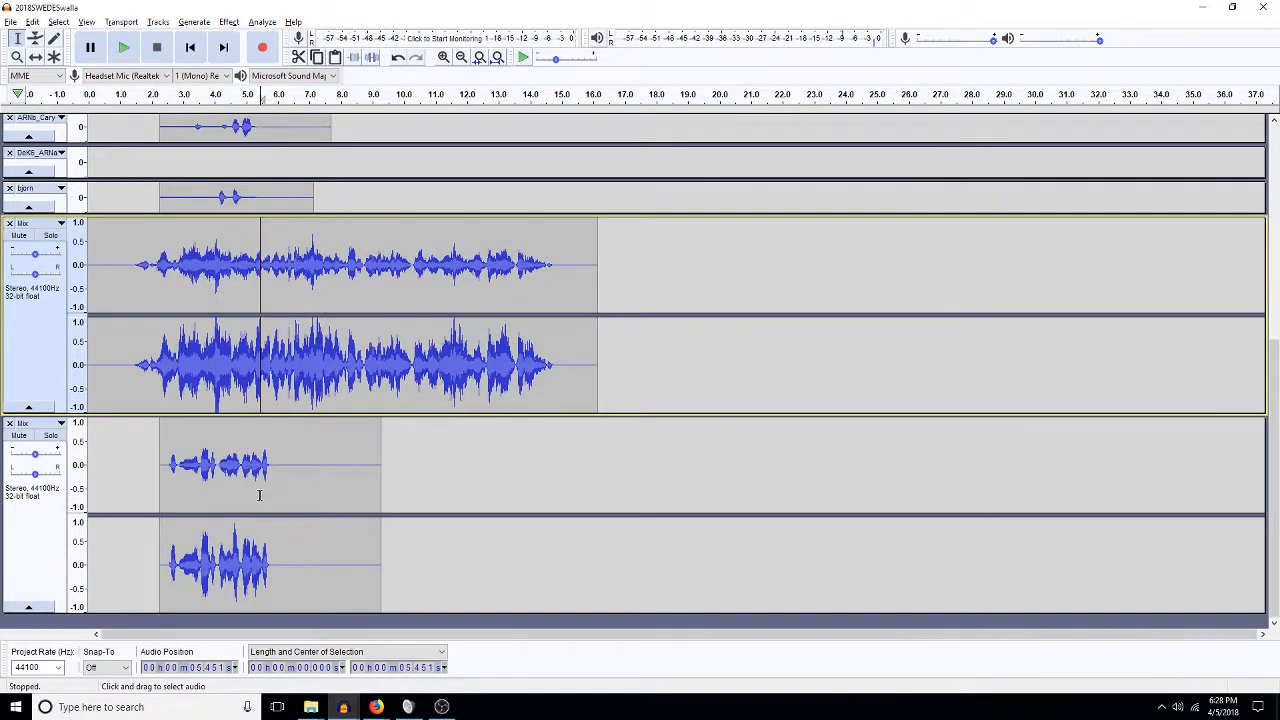
double_click(265, 405)
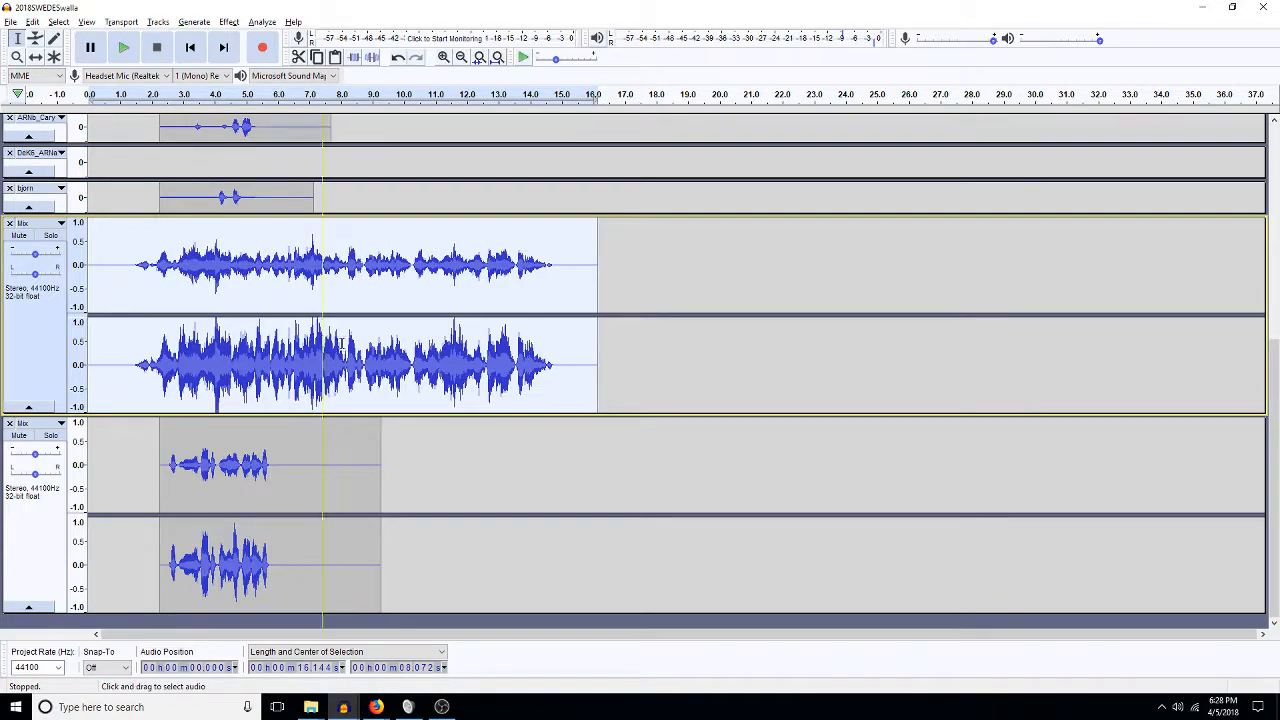
mouse_move(311, 707)
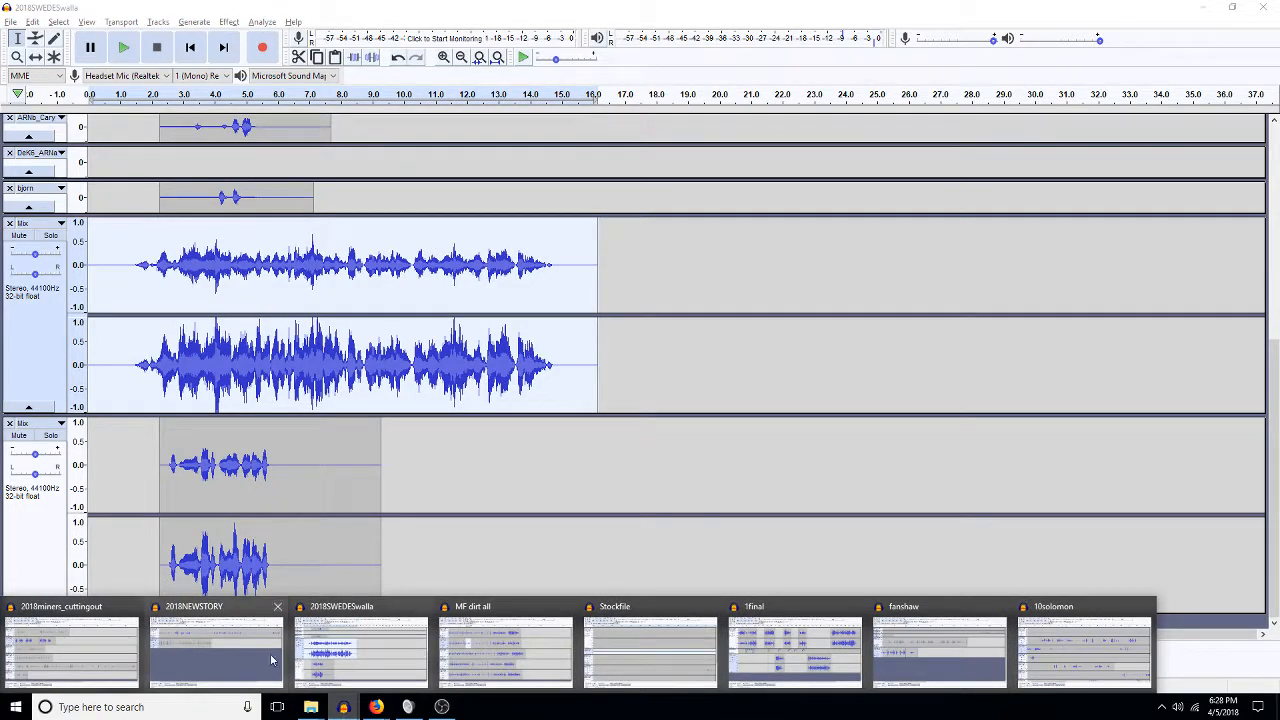
Switch to the 2018miners_cuttingout window and save the project as 2018miners_walla.
left_click(64, 650)
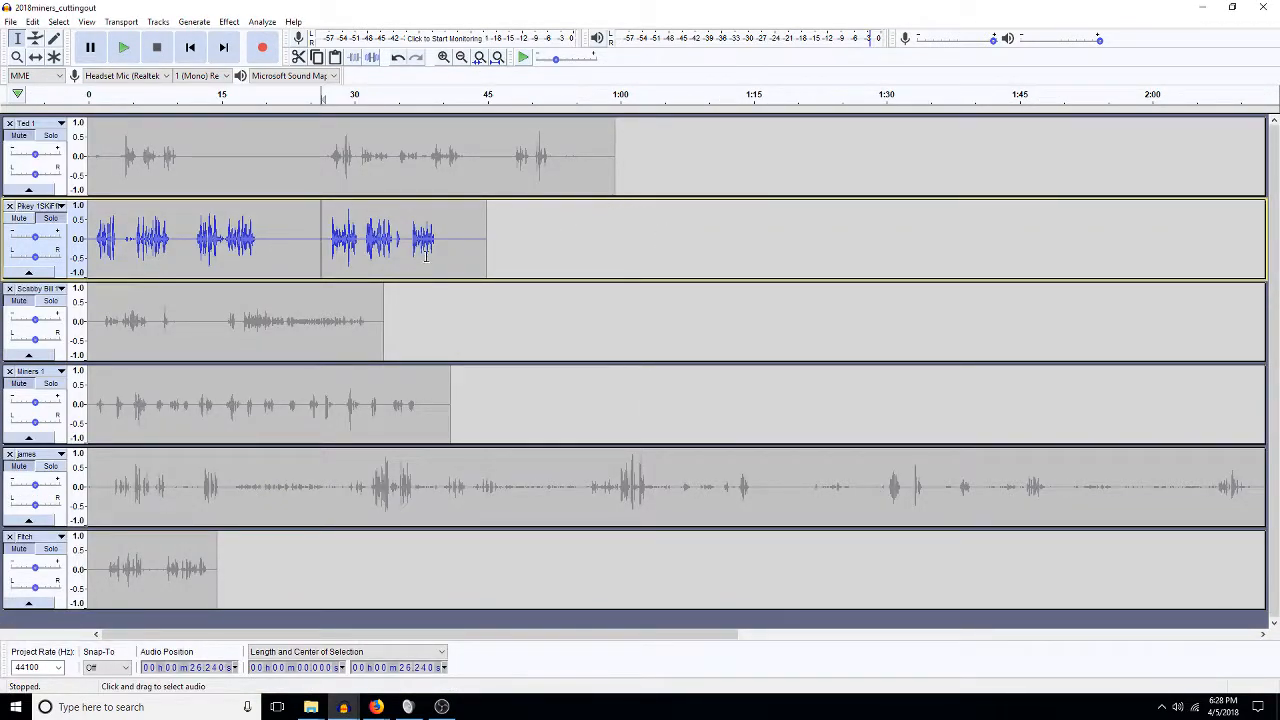
left_click(10, 22)
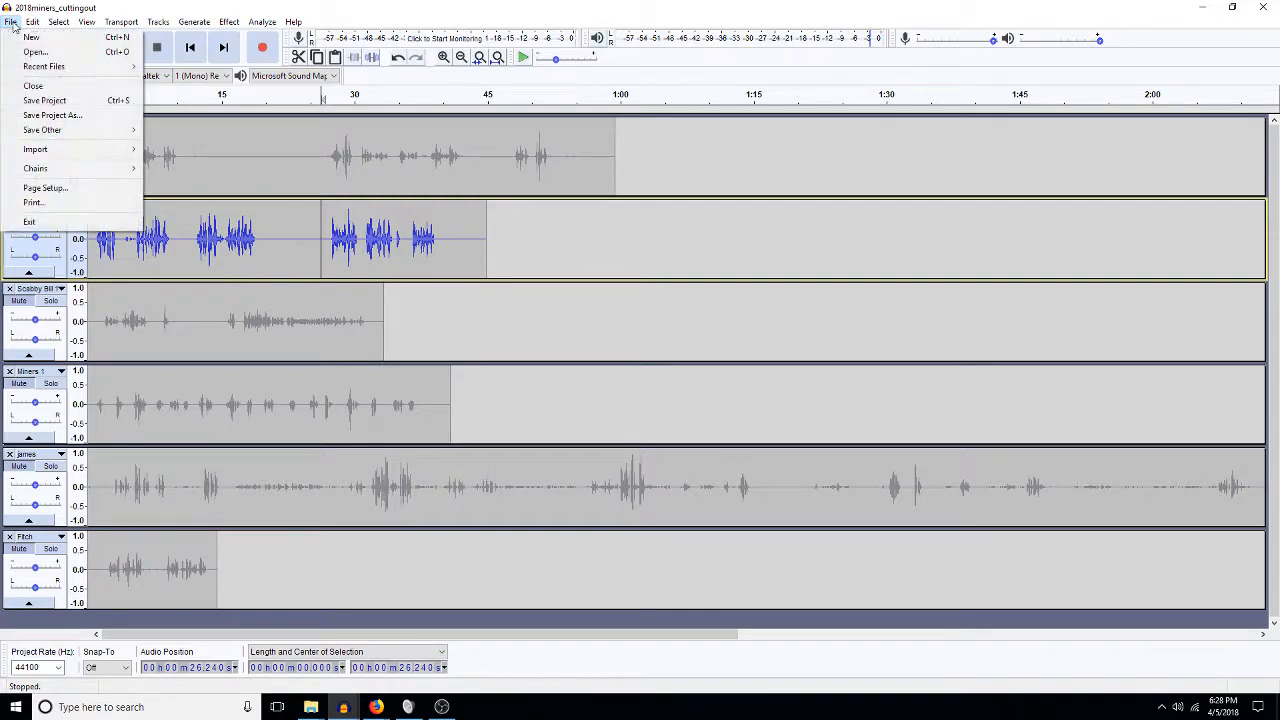
left_click(52, 115)
key("Right")
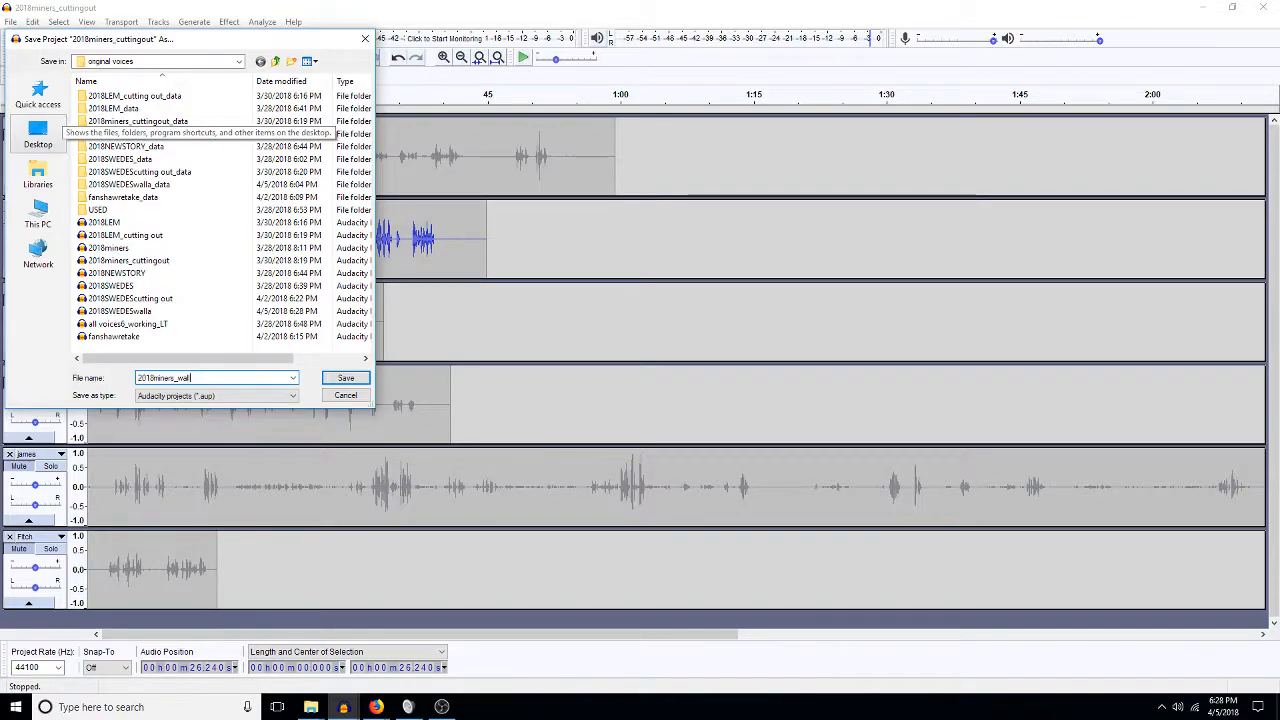
key("Return")
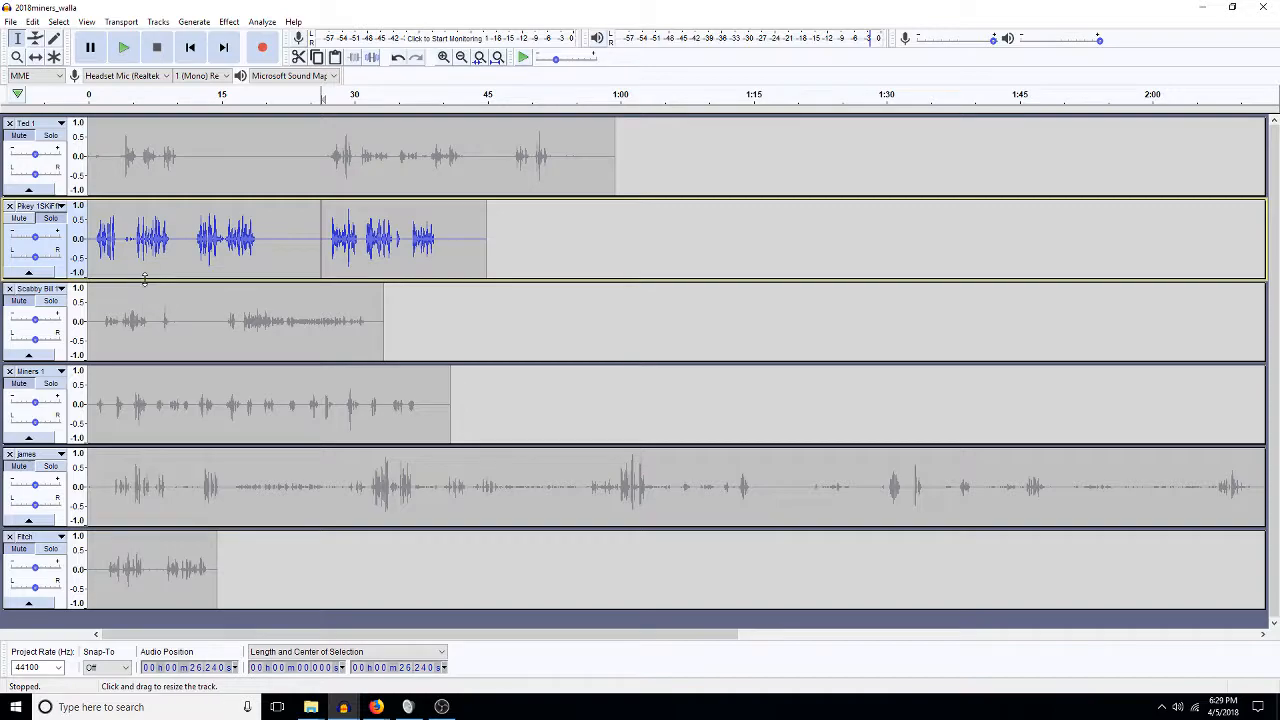
Select Ted 1 and audition it from about 48 s and from about 4 s.
left_click(58, 145)
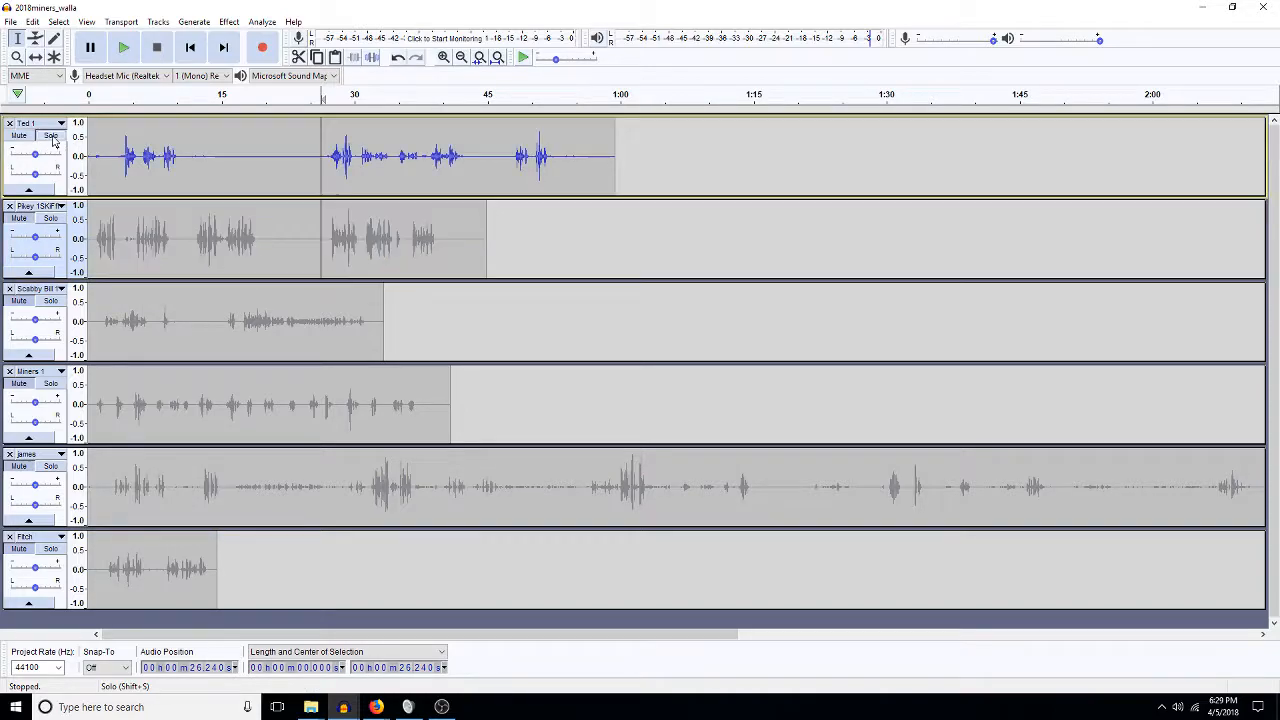
left_click(516, 160)
key("space")
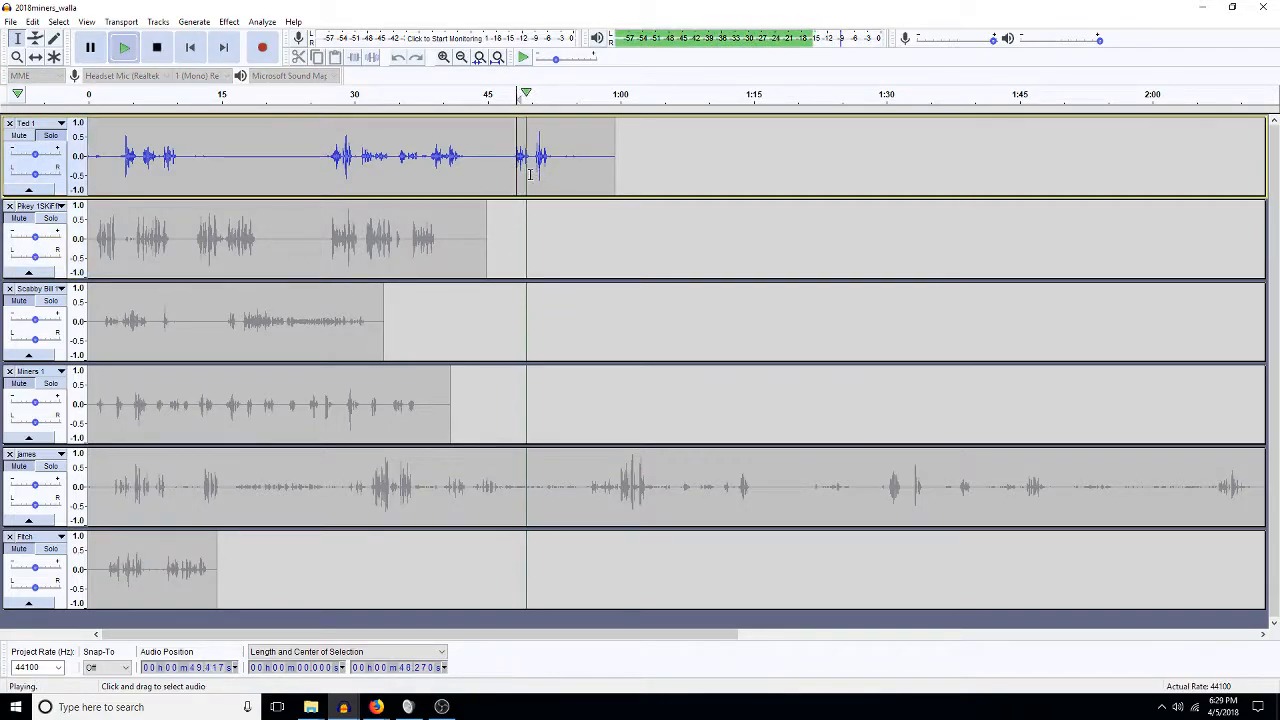
left_click(330, 160)
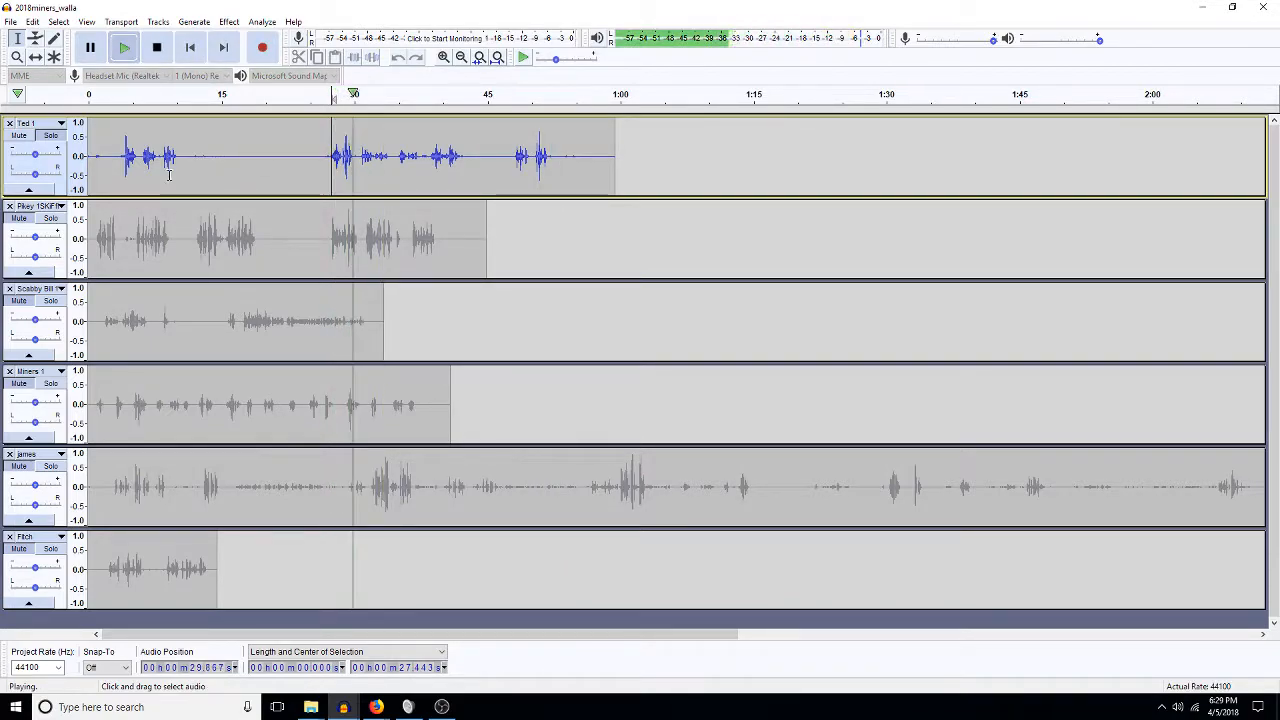
left_click(124, 160)
key("space")
key("space")
key("space")
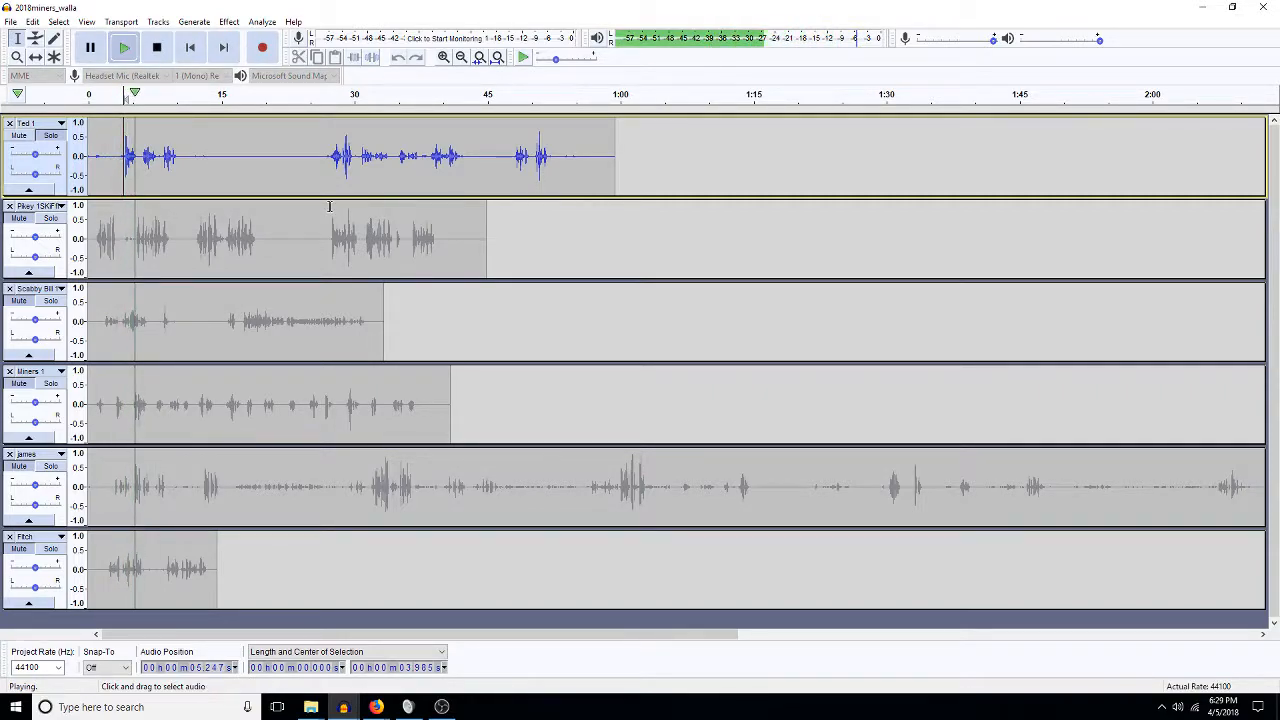
key("space")
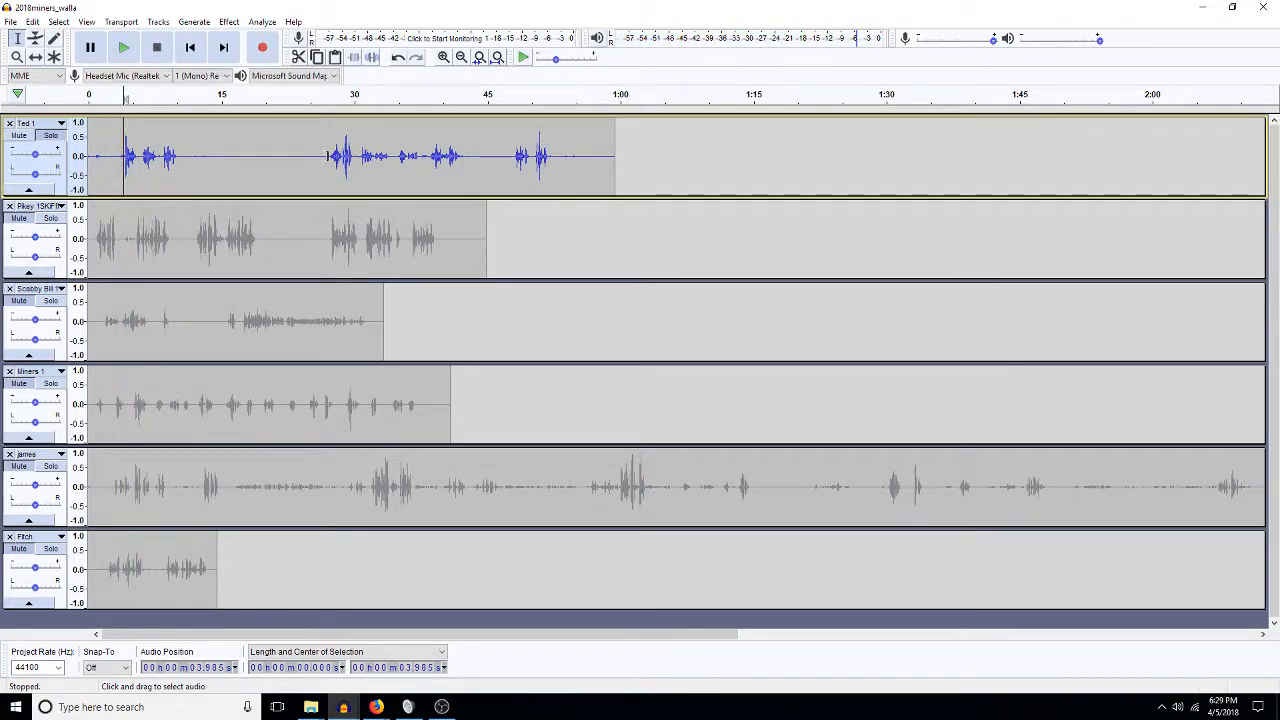
Silence and delete a selected stretch of Ted 1, then undo the deletion and audition it.
left_click_drag(330, 157, 384, 172)
key("ctrl+l")
key("Delete")
key("Delete")
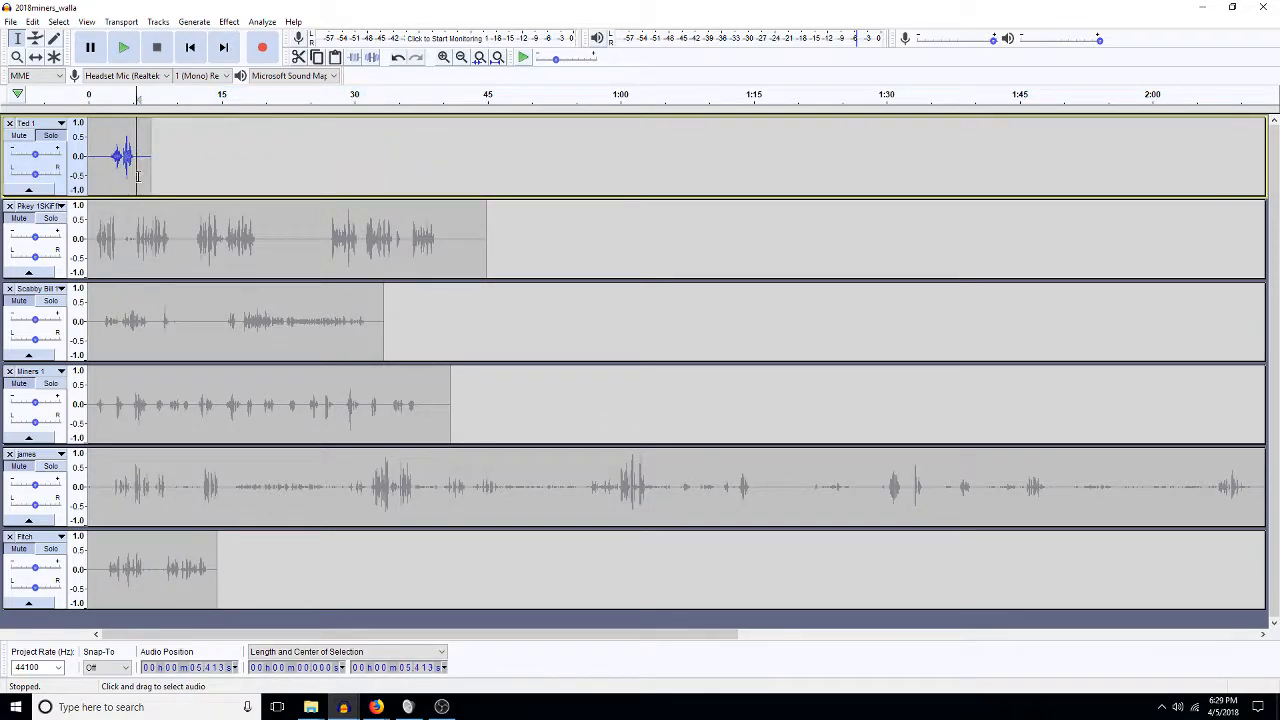
key("ctrl+z")
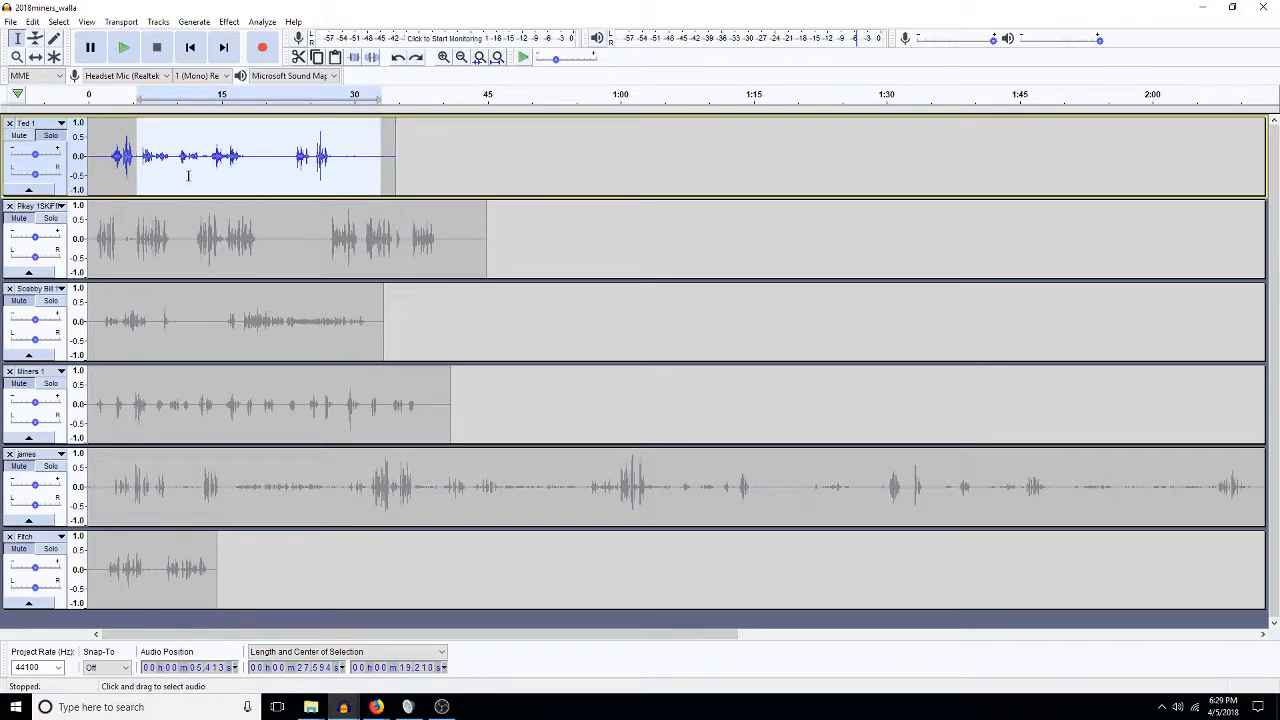
key("space")
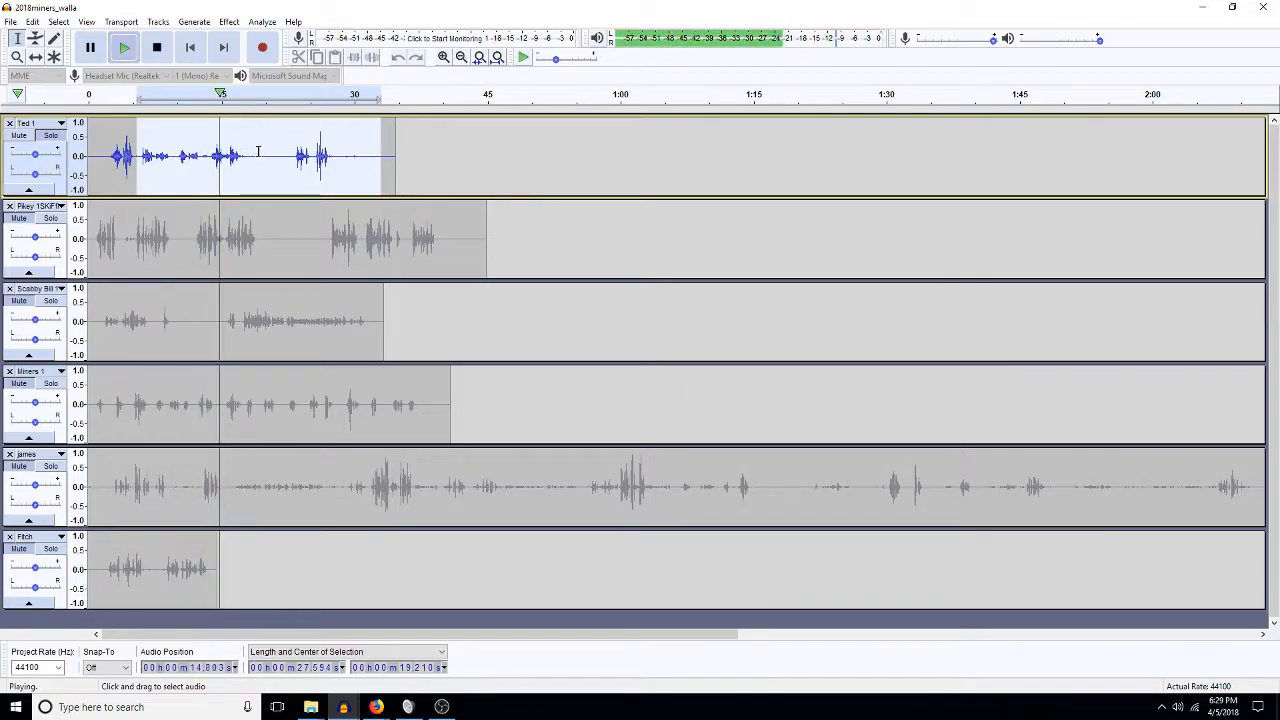
key("space")
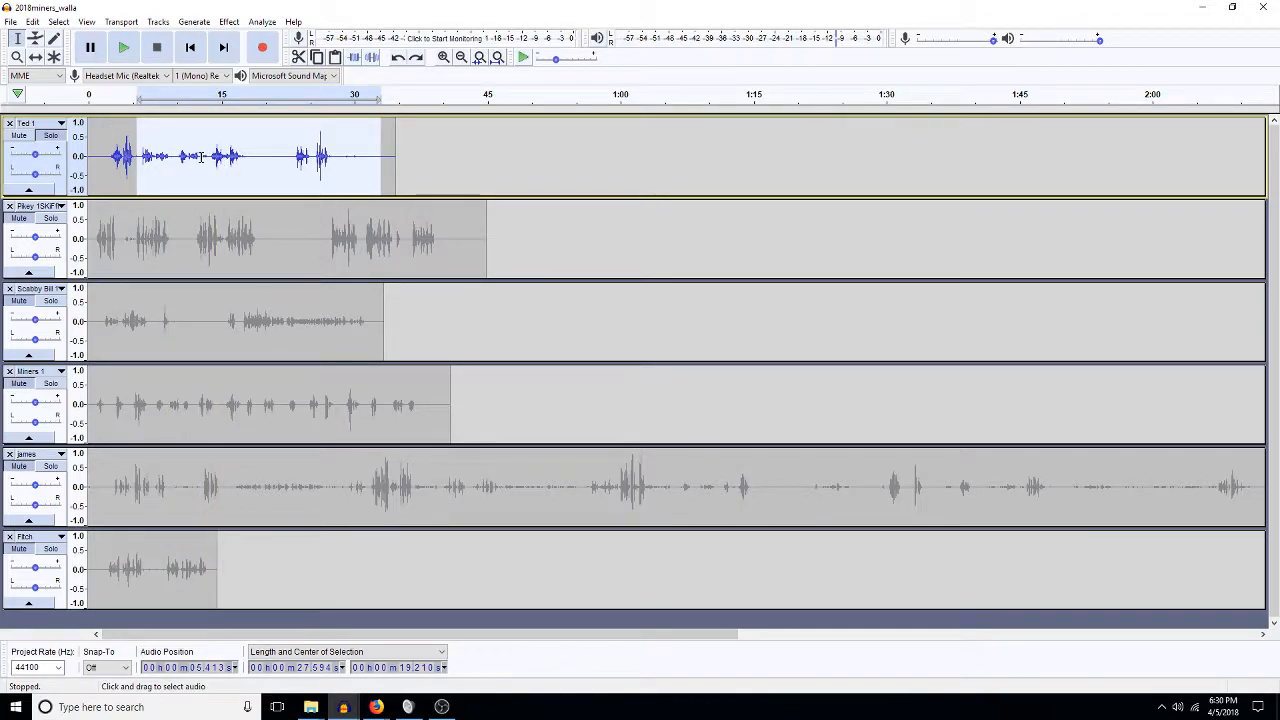
Delete two more unwanted stretches from Ted 1 and select its 5–15 s section.
left_click_drag(208, 155, 141, 167)
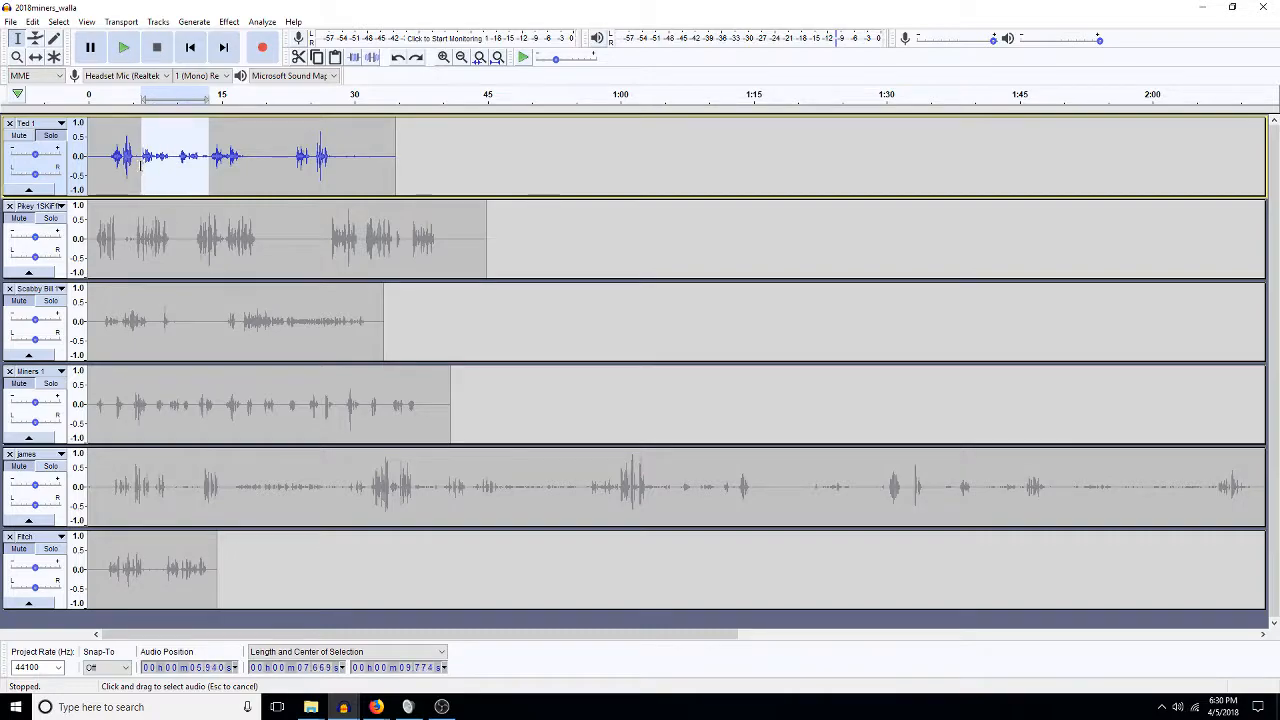
key("Delete")
left_click_drag(227, 157, 303, 158)
key("Delete")
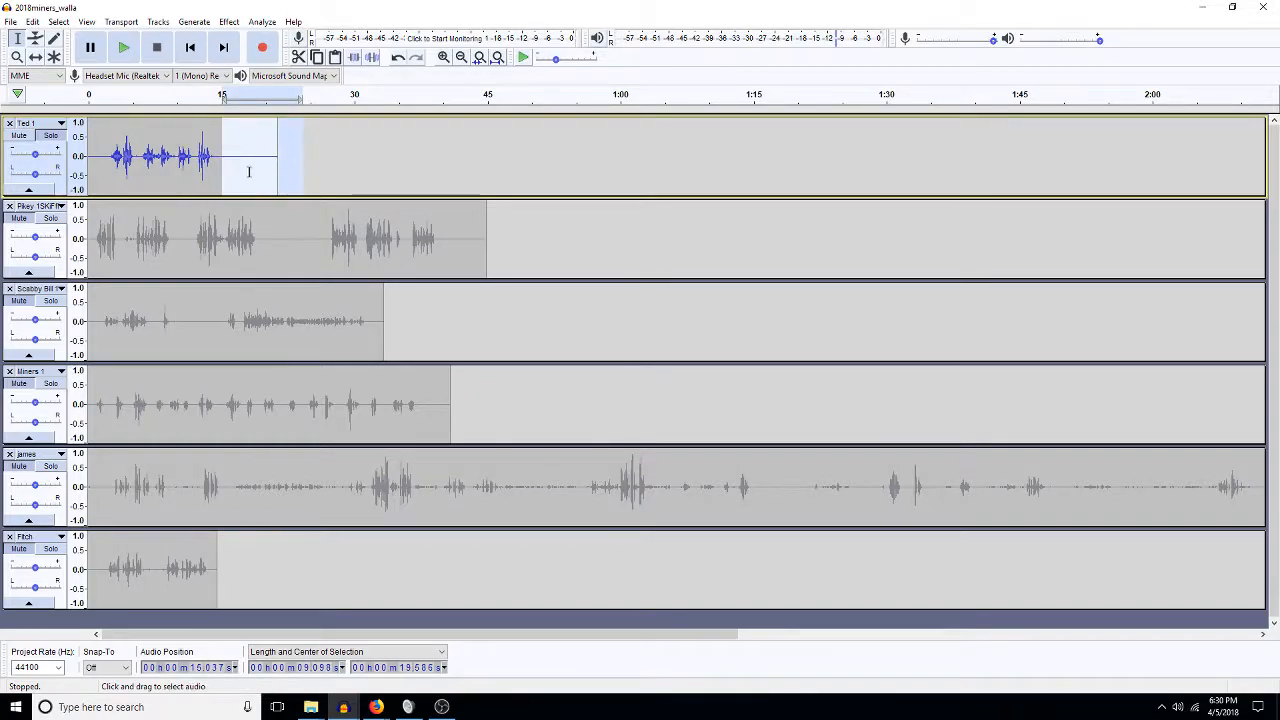
left_click_drag(136, 157, 222, 172)
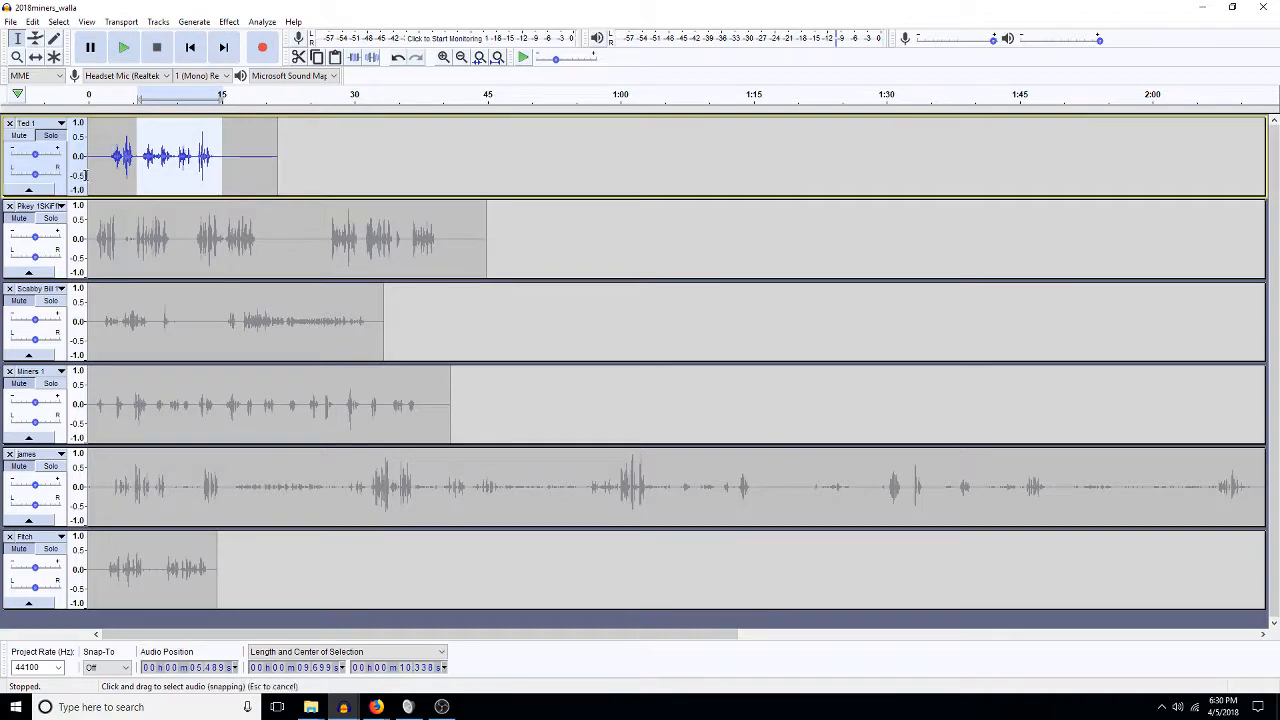
left_click(45, 228)
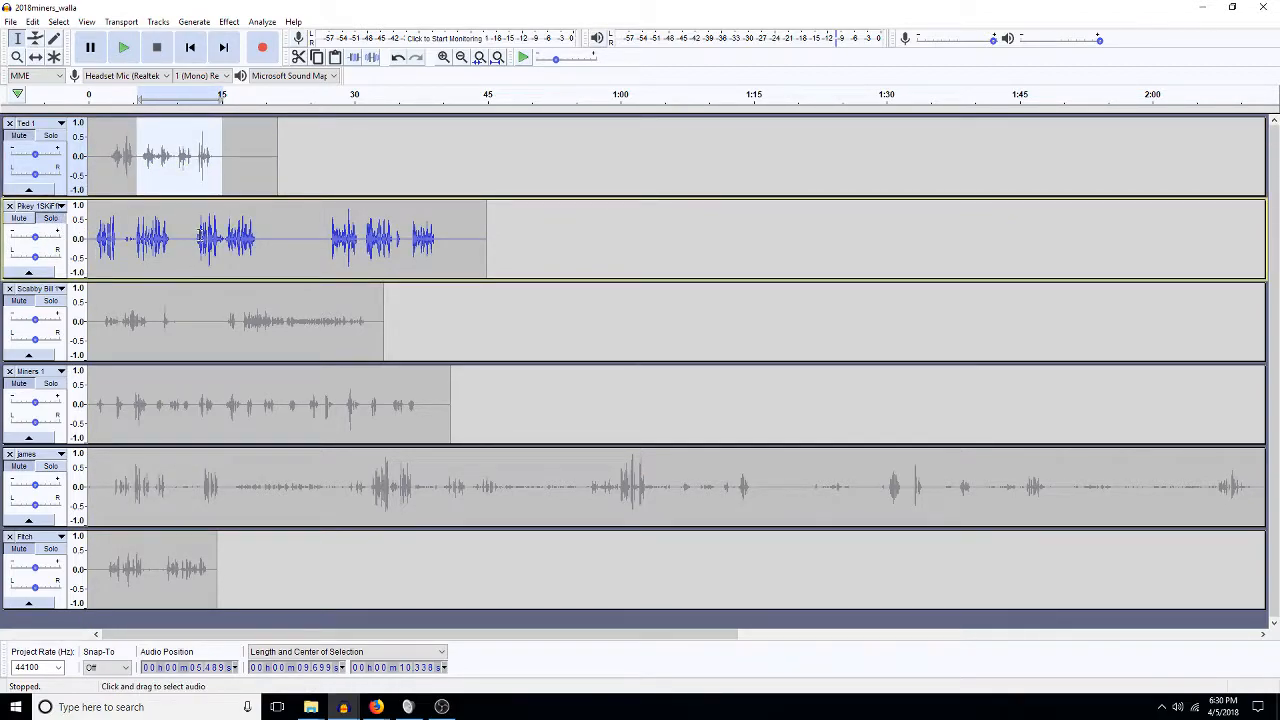
left_click_drag(189, 240, 193, 240)
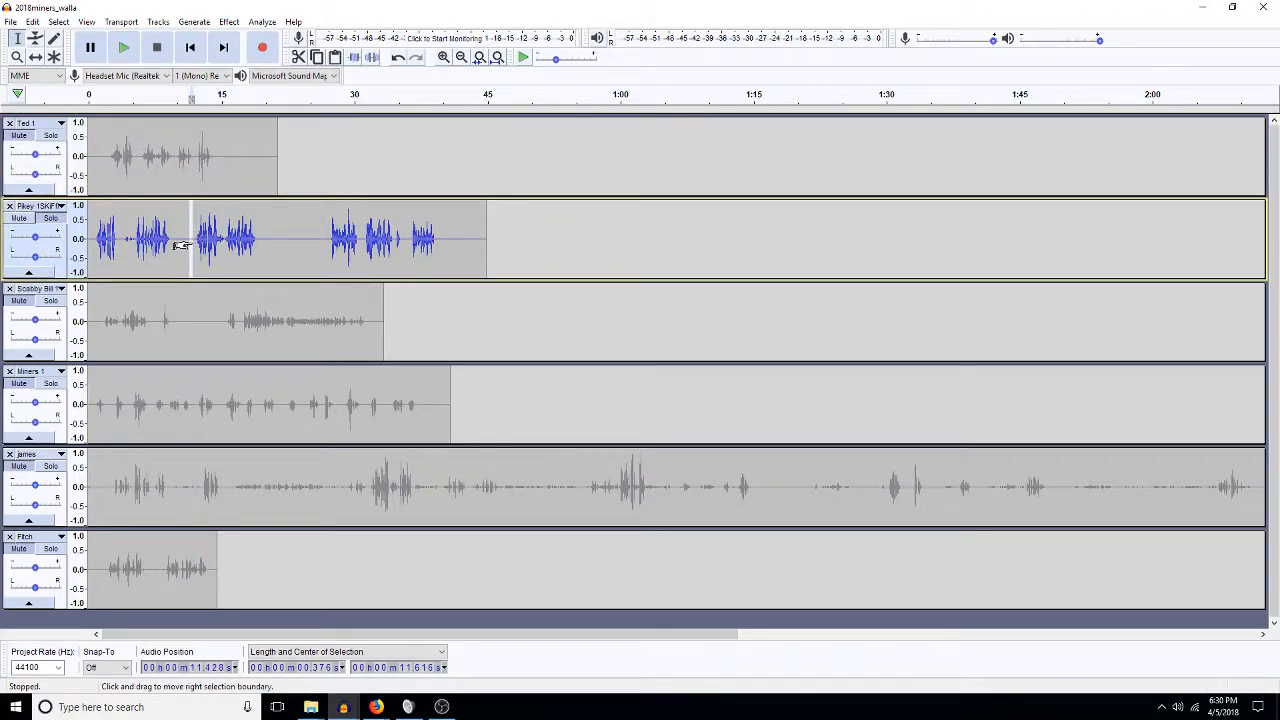
left_click(193, 247)
key("space")
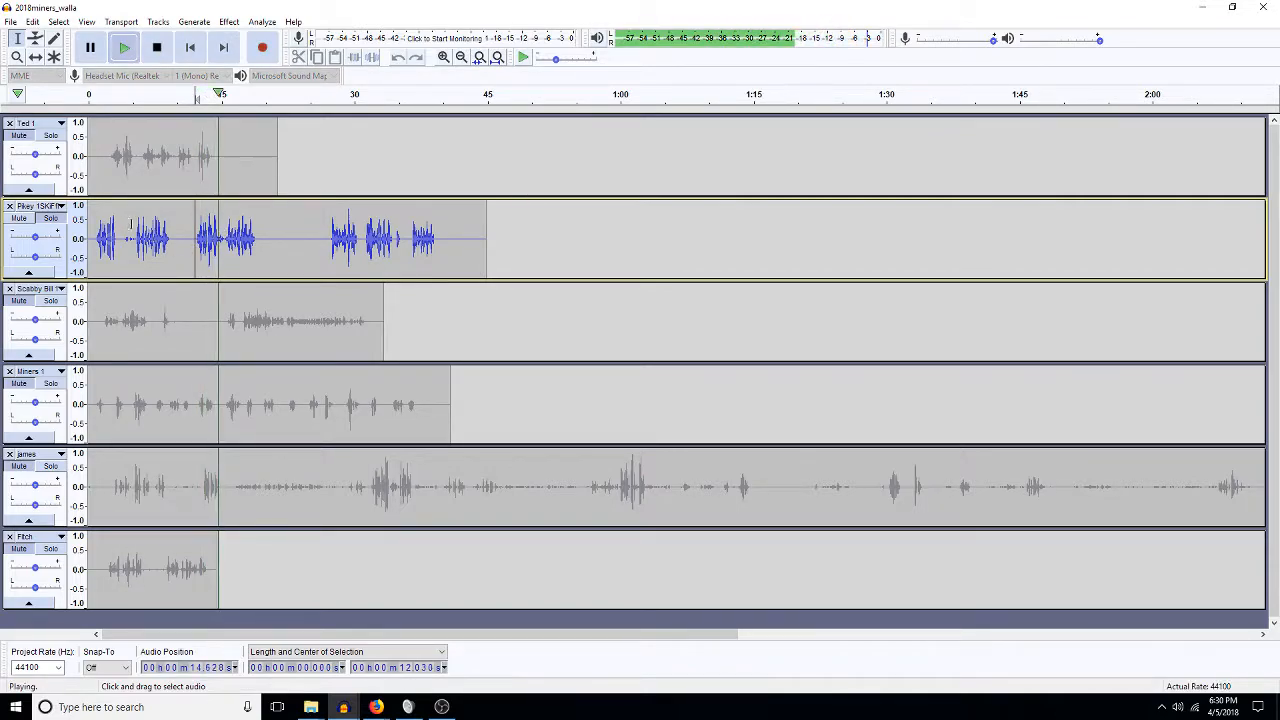
left_click(135, 236)
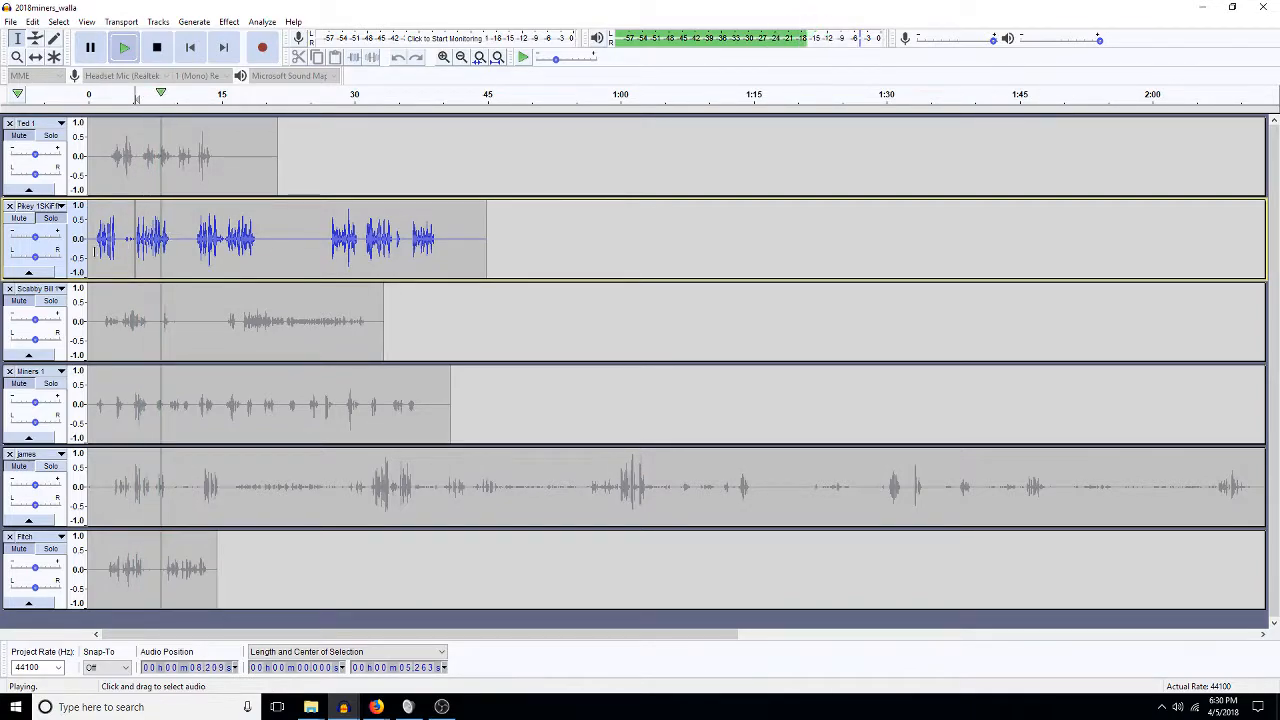
left_click(99, 242)
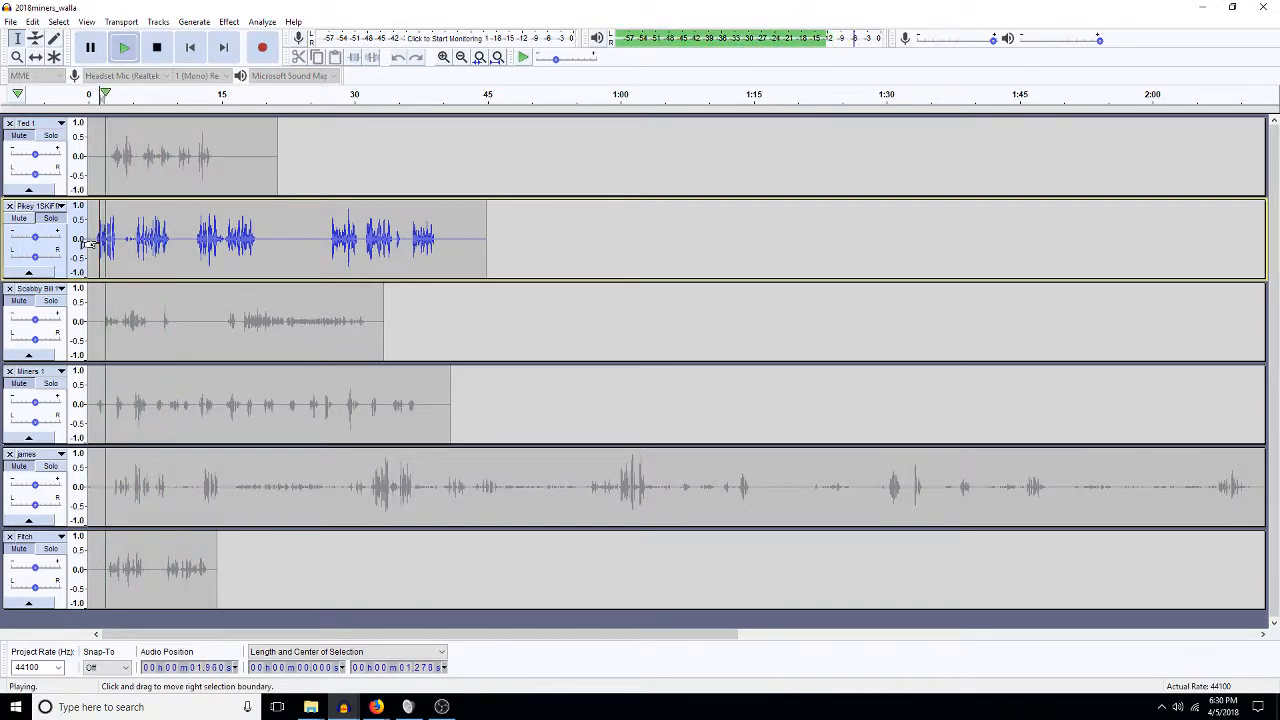
key("space")
left_click(329, 241)
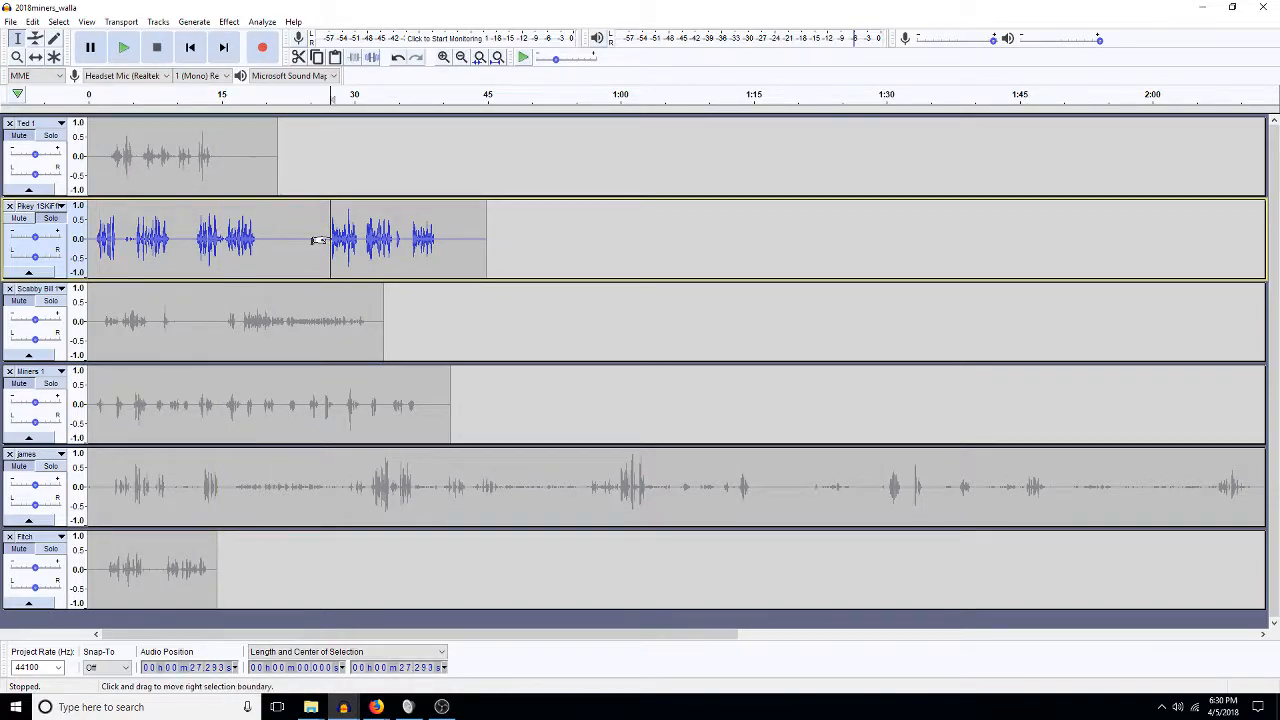
key("space")
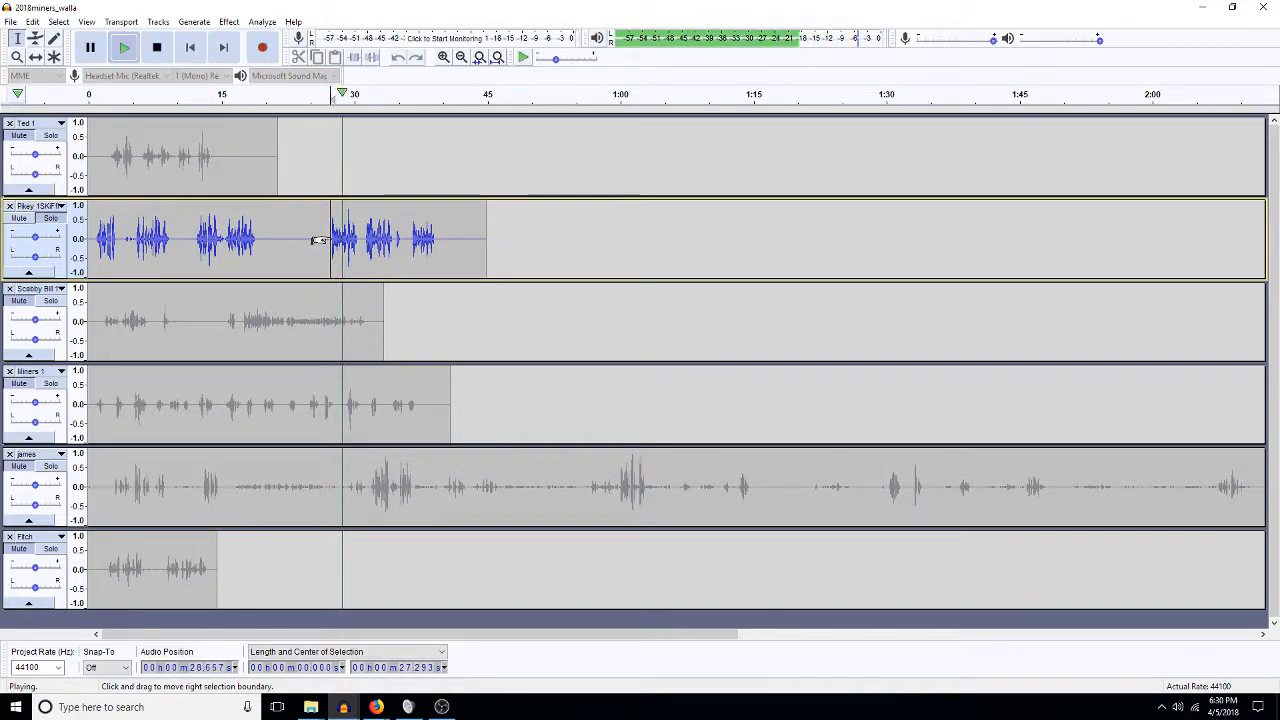
key("space")
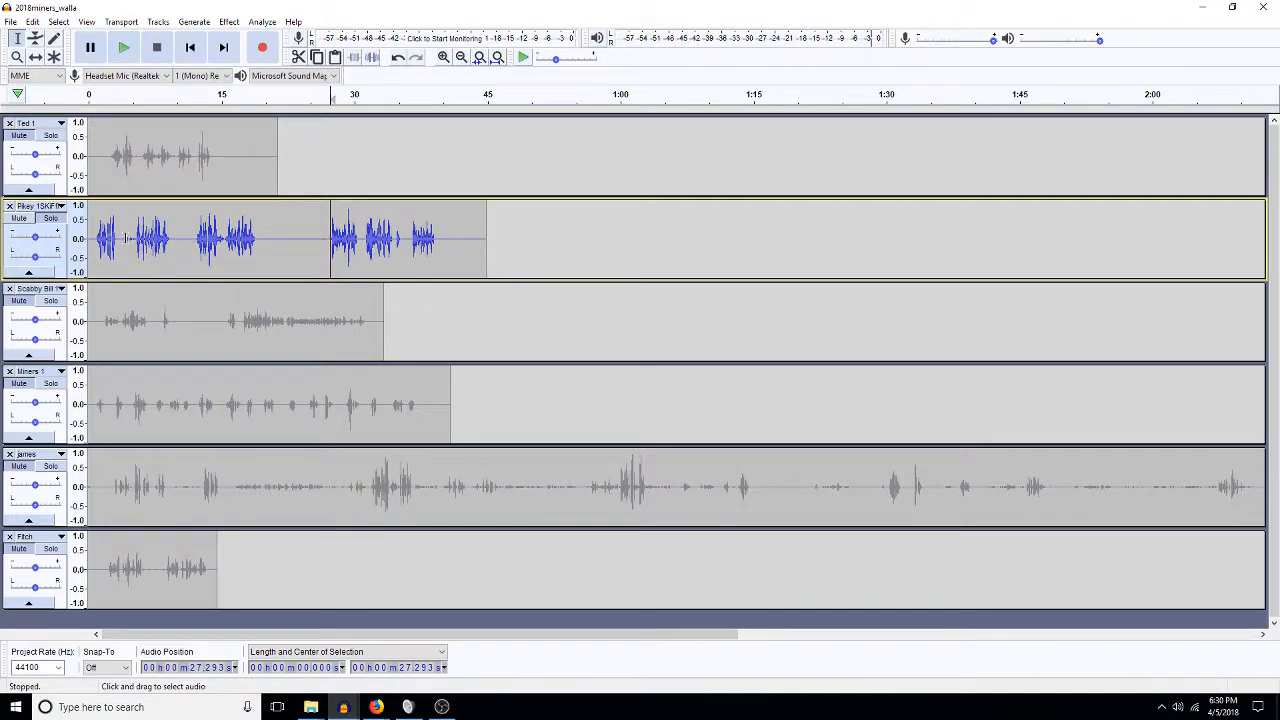
left_click(164, 236)
left_click(57, 305)
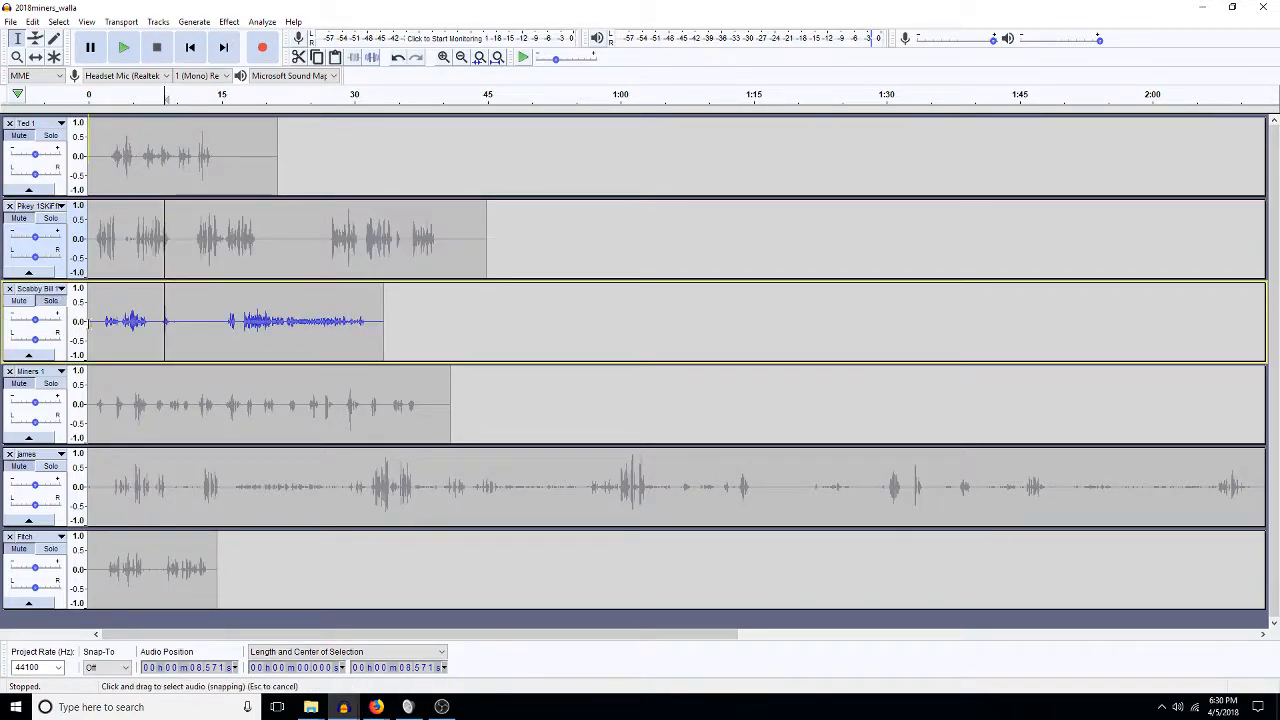
left_click(108, 322)
key("space")
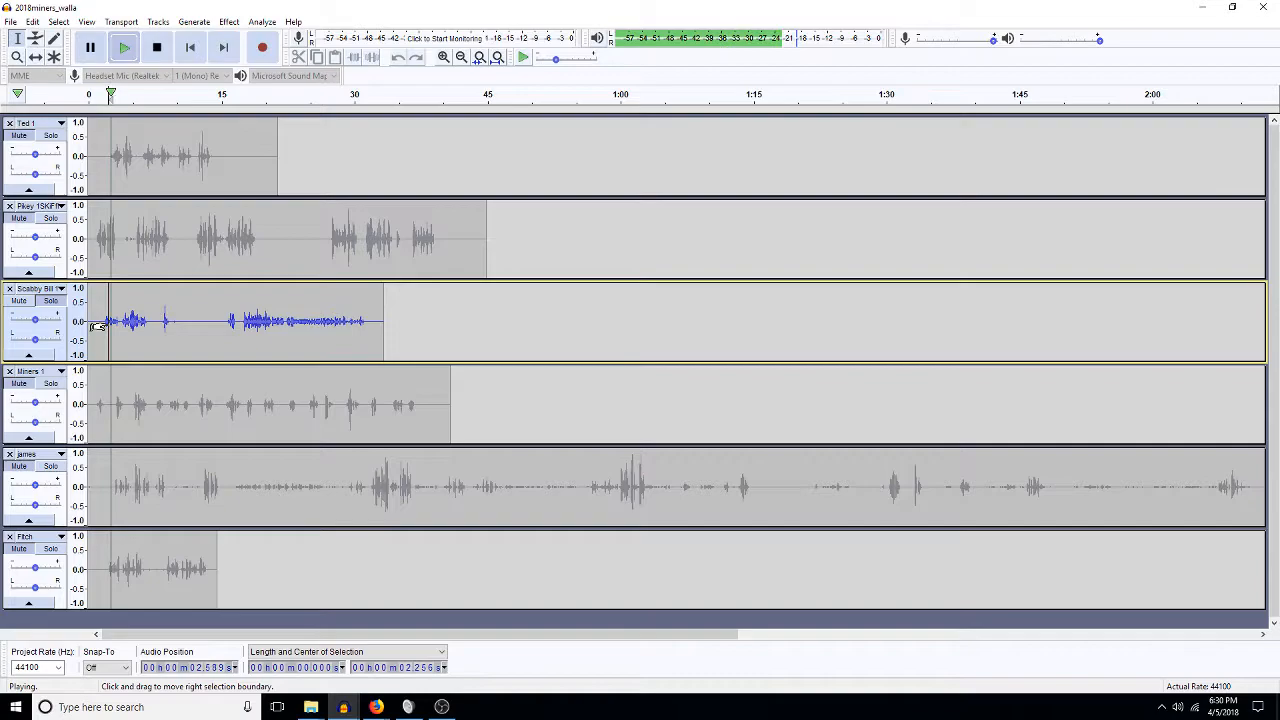
left_click(231, 321)
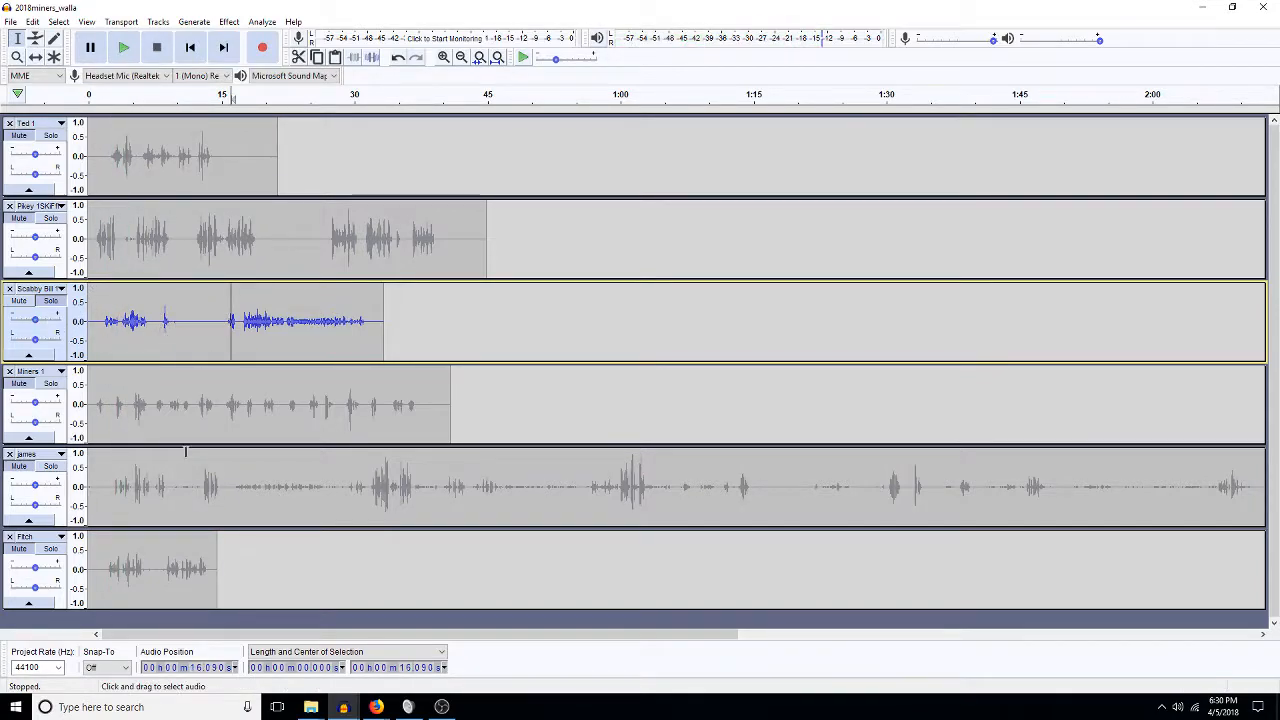
left_click(57, 390)
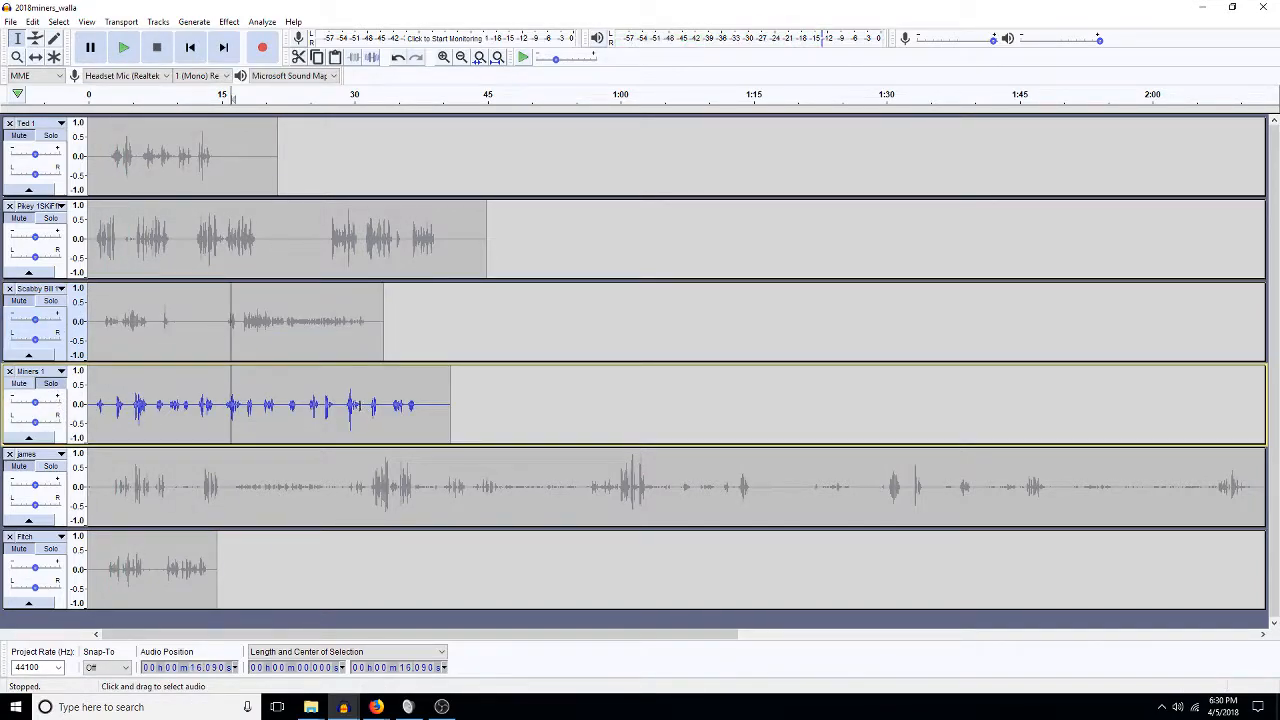
left_click(341, 399)
key("space")
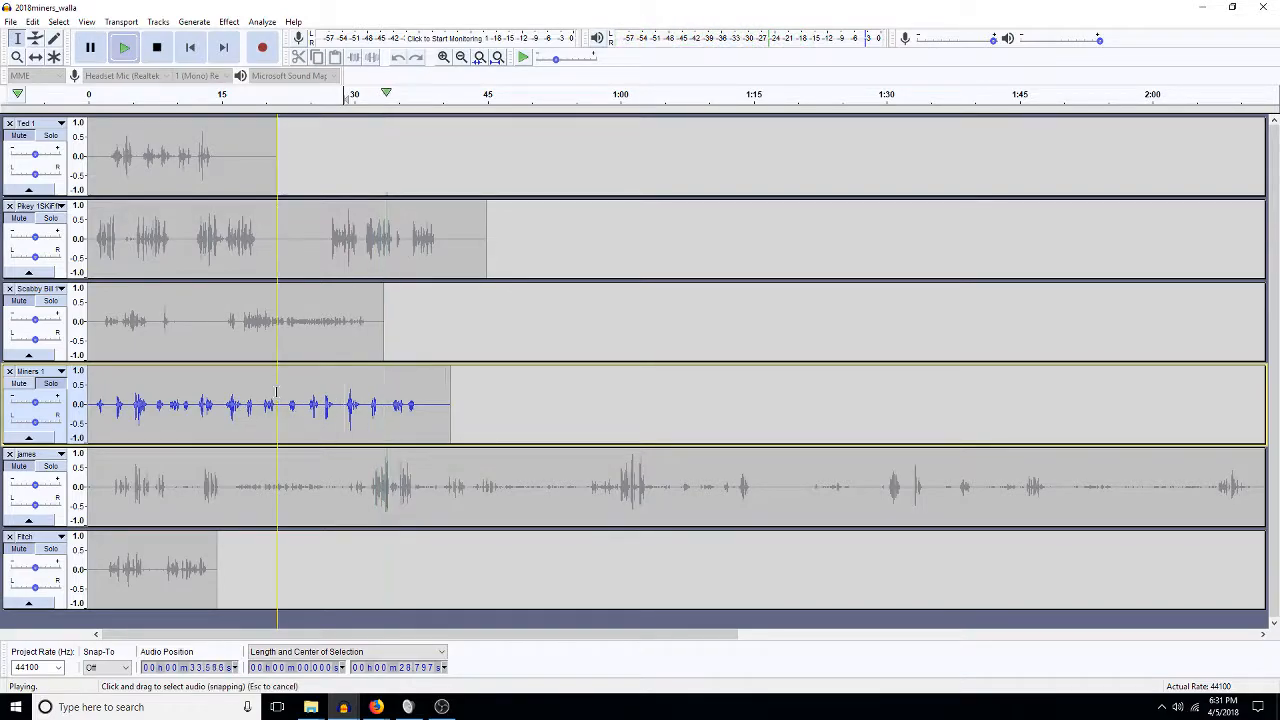
Cut the tail of the Miners 1 clip, paste it at about 53.7 s, and select the first clip.
key("space")
left_click_drag(283, 399, 447, 395)
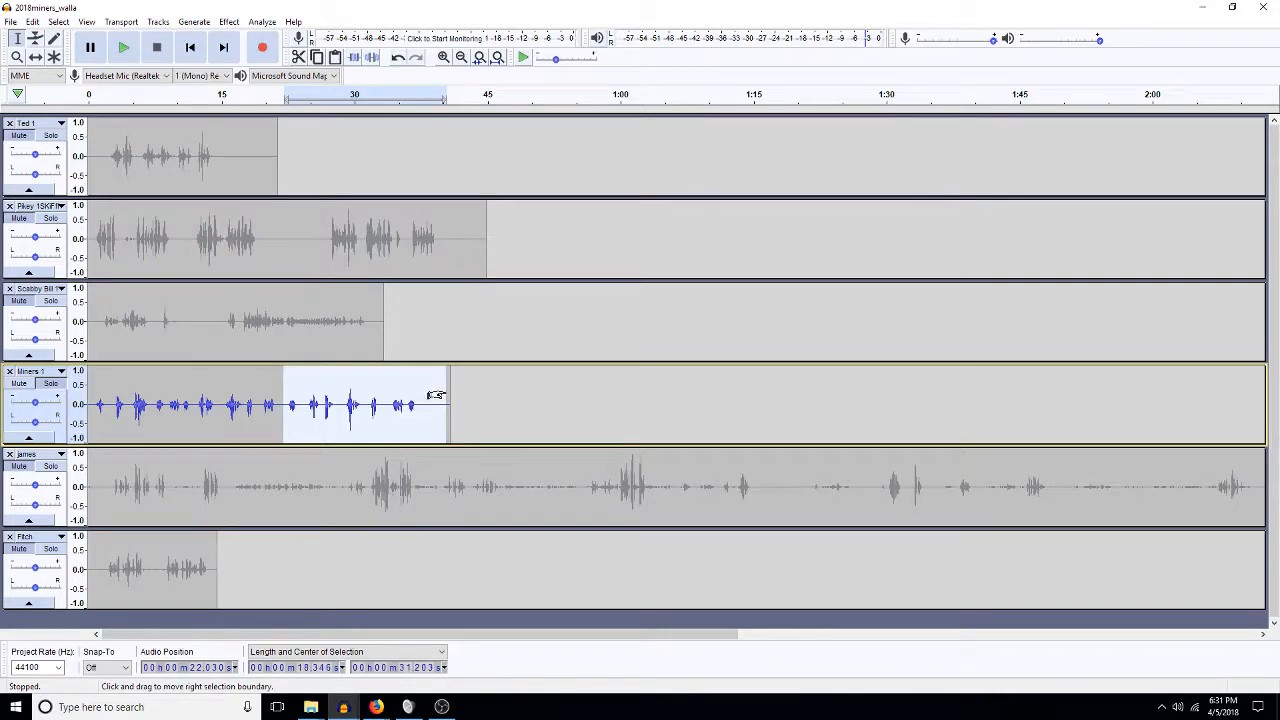
key("Delete")
left_click(564, 412)
key("ctrl+v")
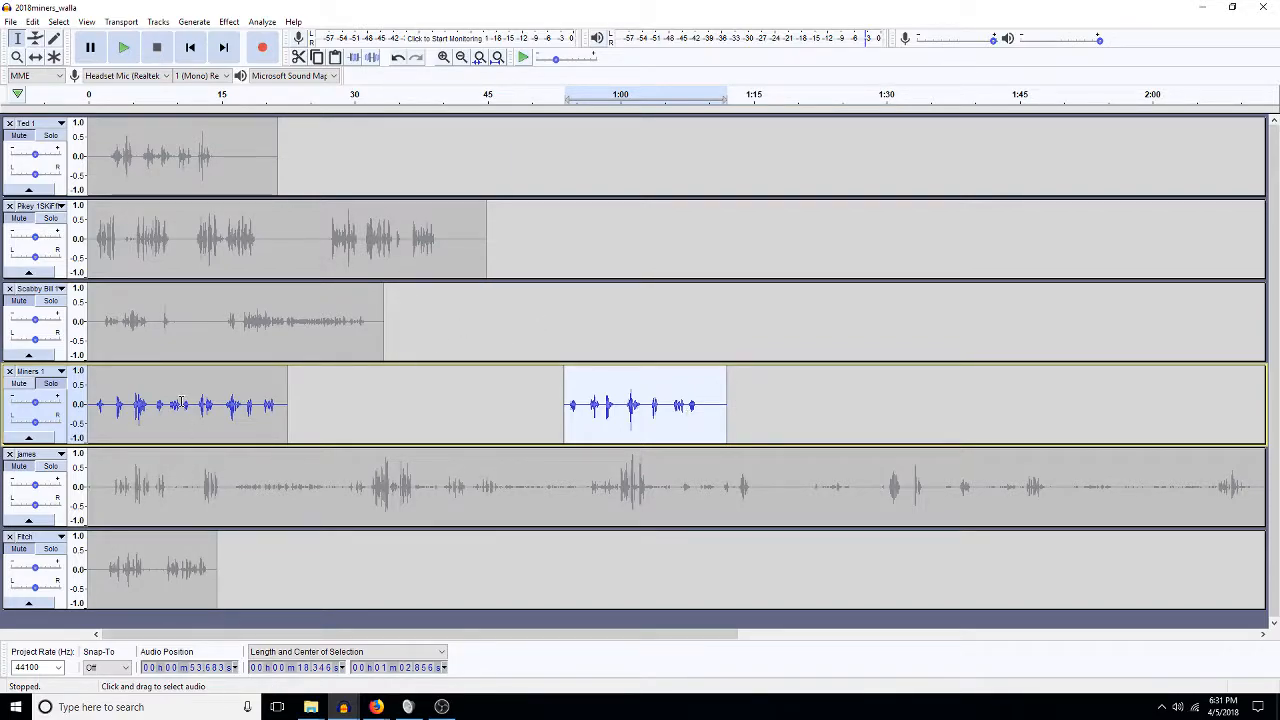
double_click(145, 422)
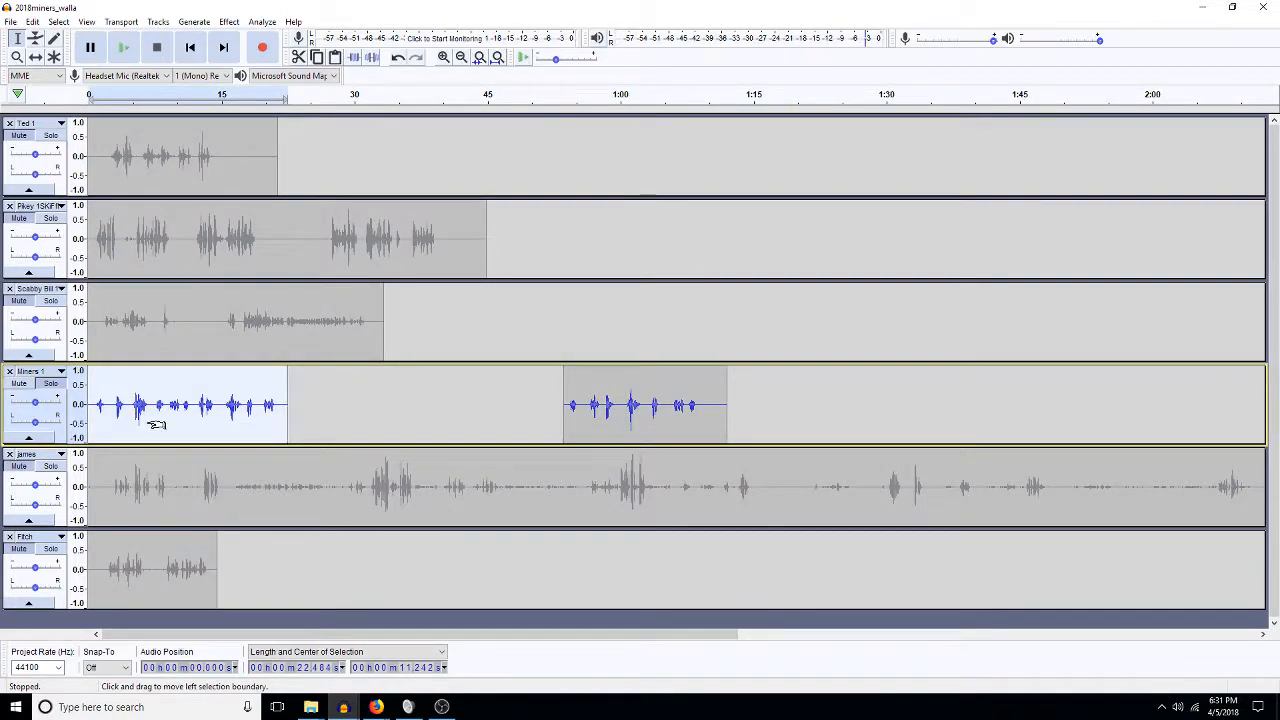
Apply a 5 percent Change Speed, then a Change Tempo, to the first Miners 1 clip.
left_click(228, 22)
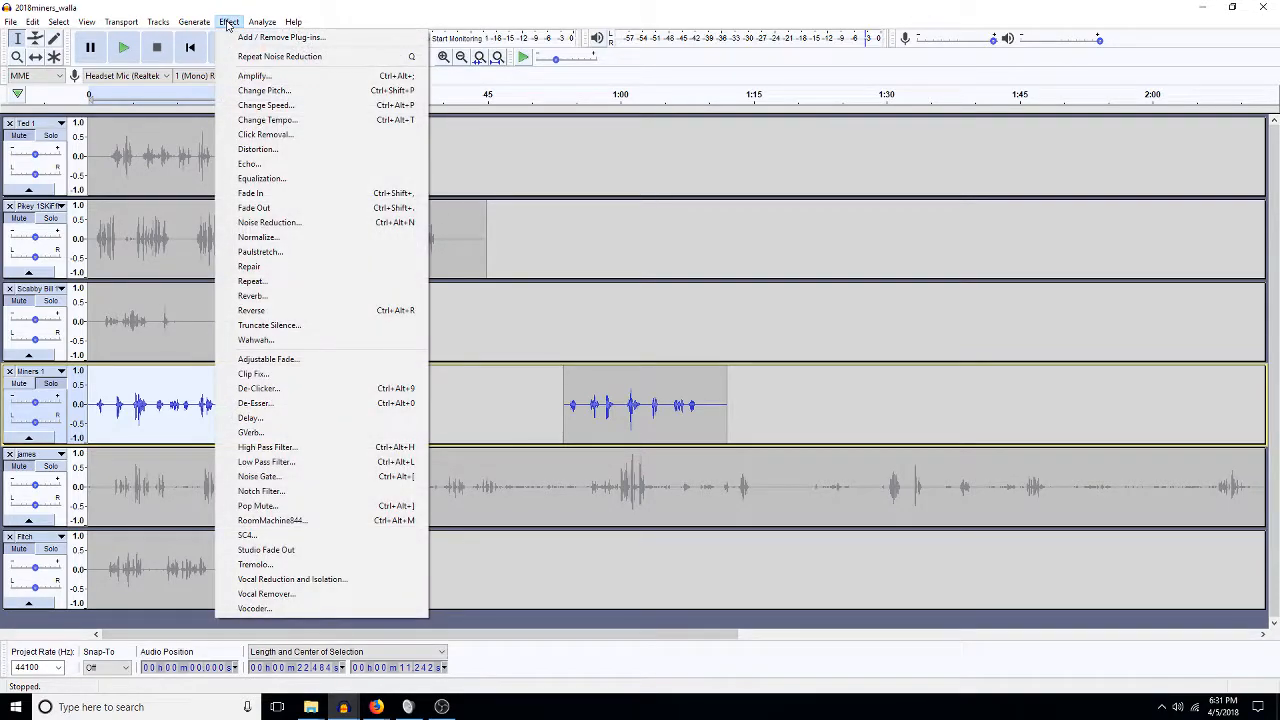
left_click(299, 106)
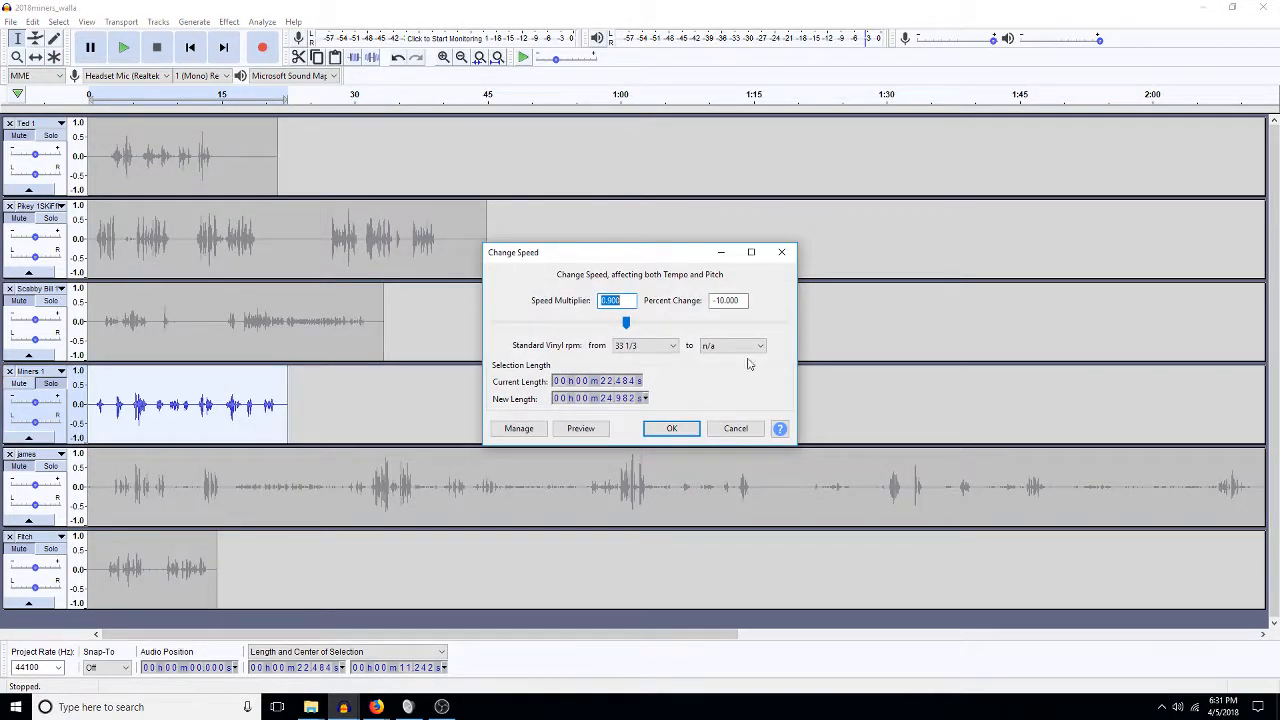
type("5")
key("Return")
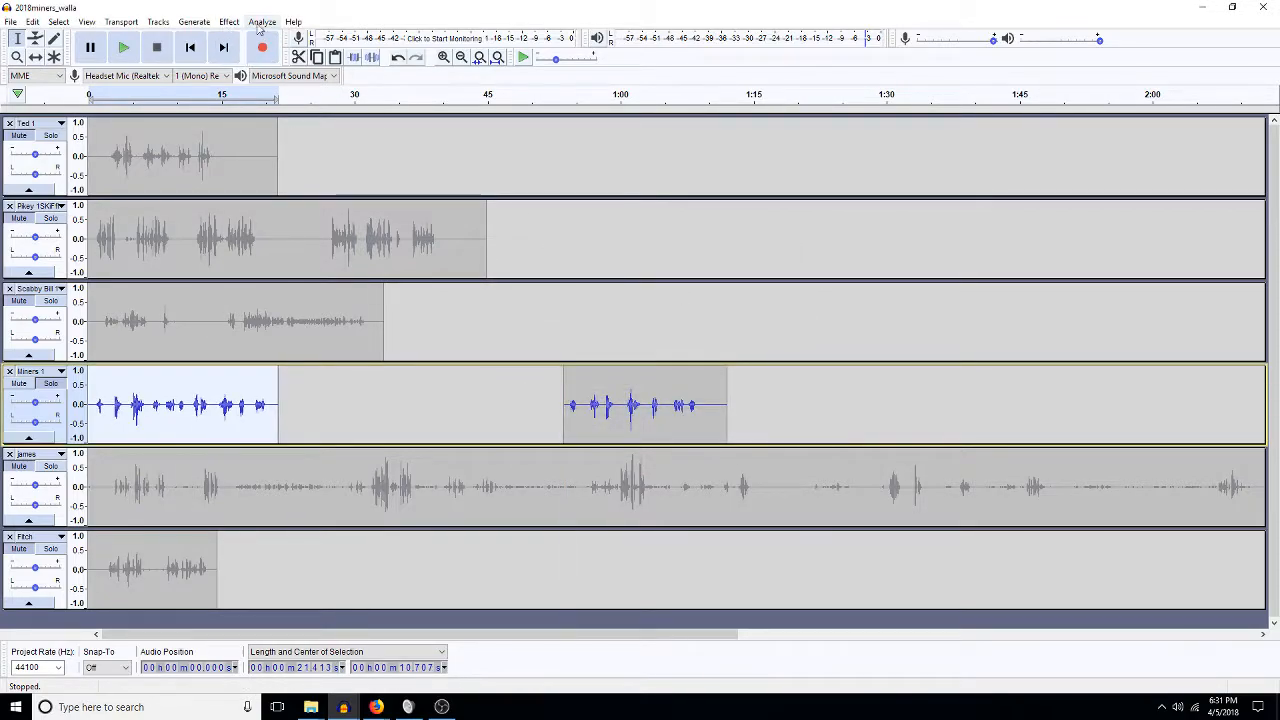
left_click(228, 22)
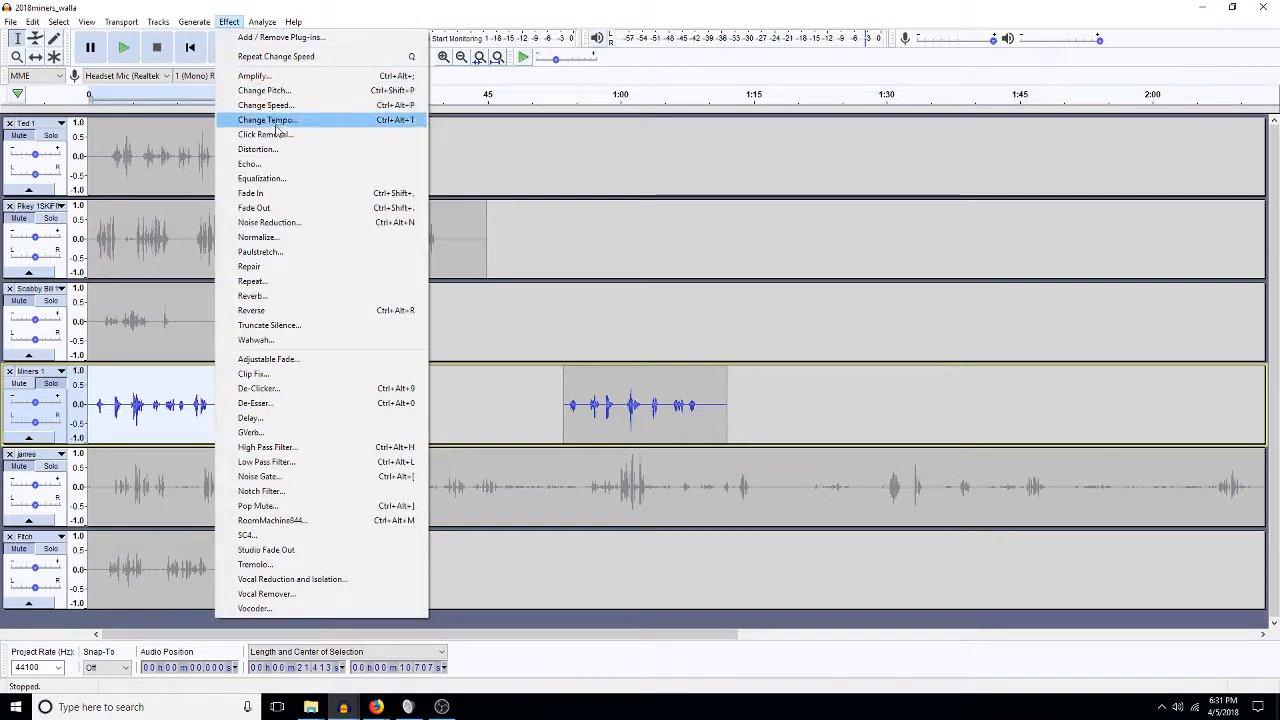
left_click(276, 121)
key("Return")
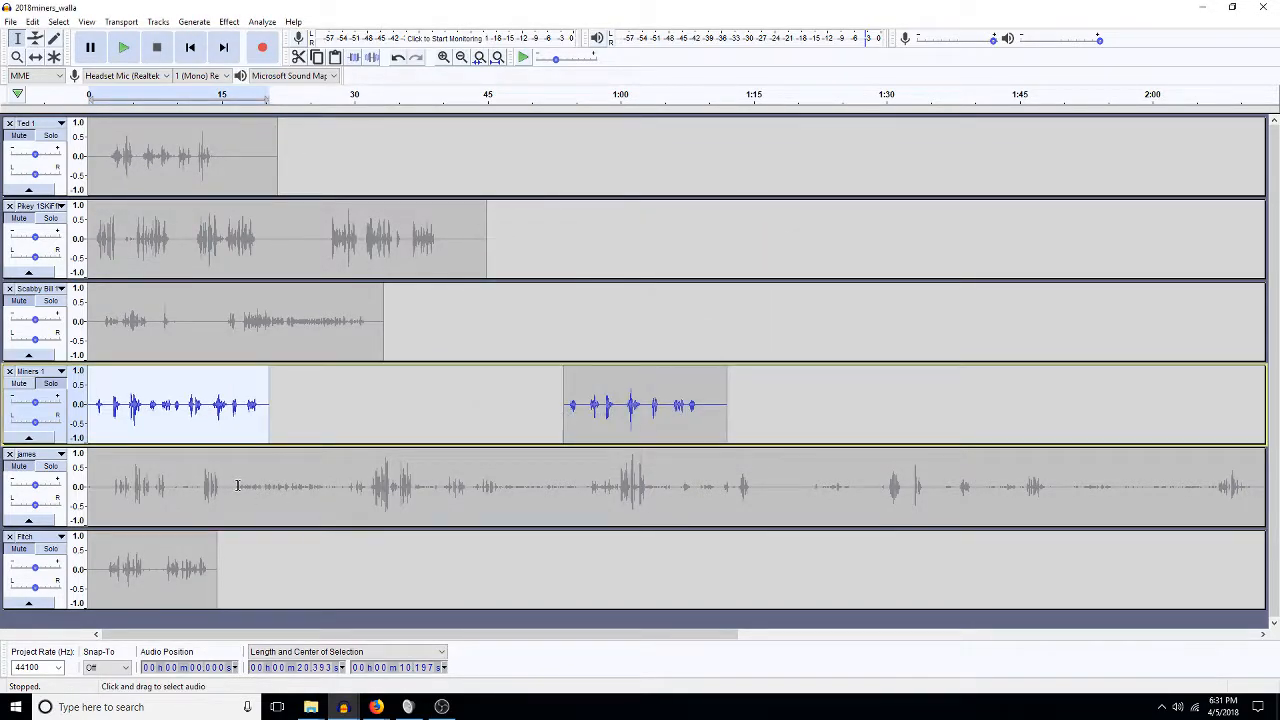
Audition the sped-up Miners 1 clip around 13–14 s and from about 4 s.
left_click(212, 405)
key("space")
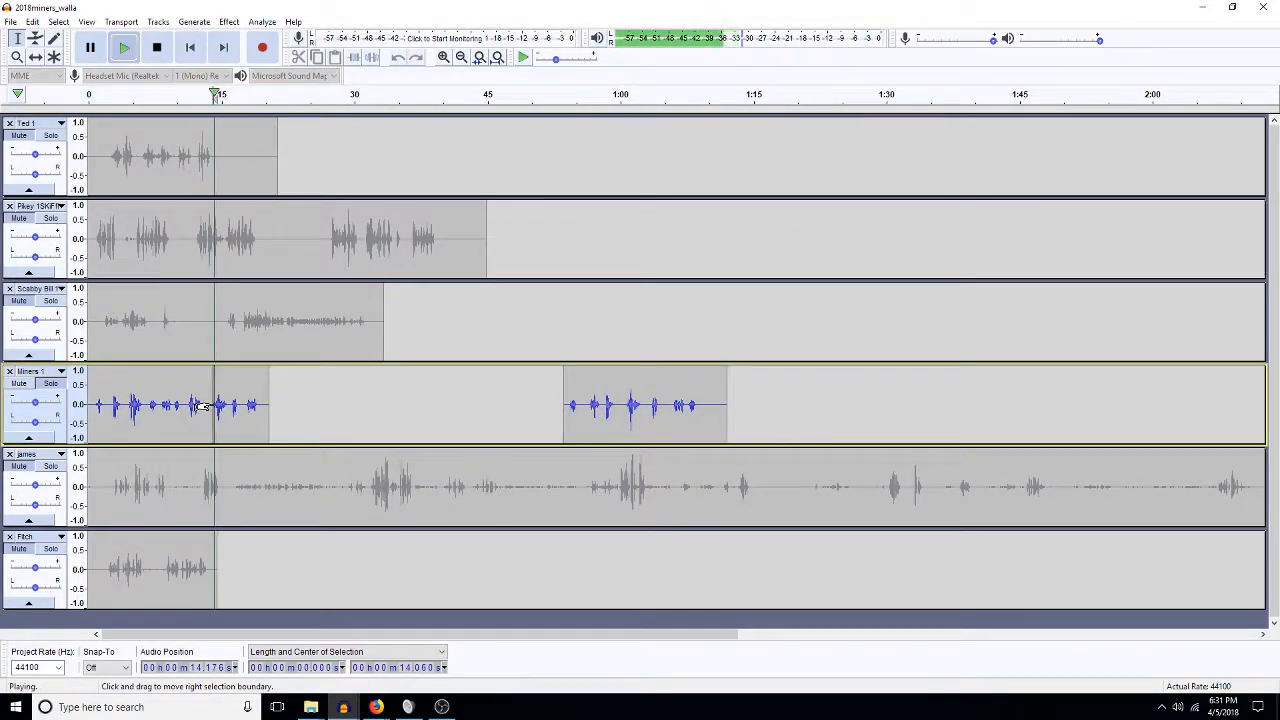
key("space")
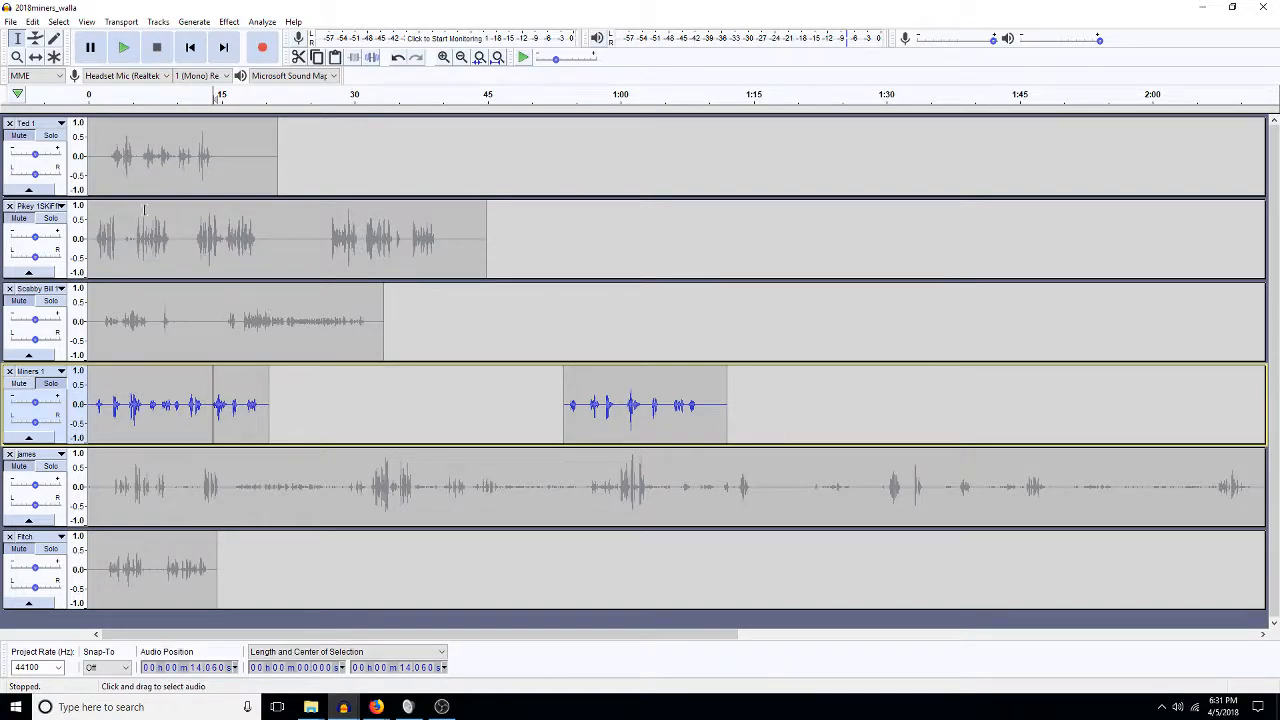
left_click_drag(208, 403, 149, 406)
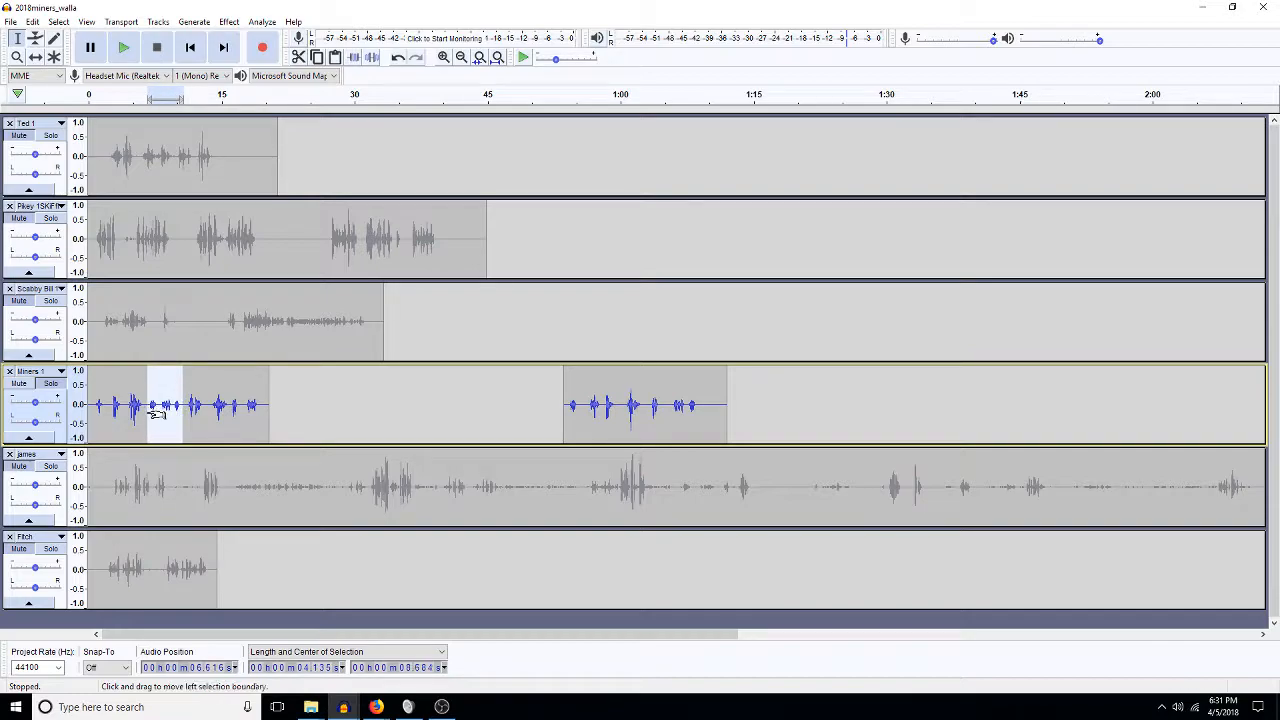
key("space")
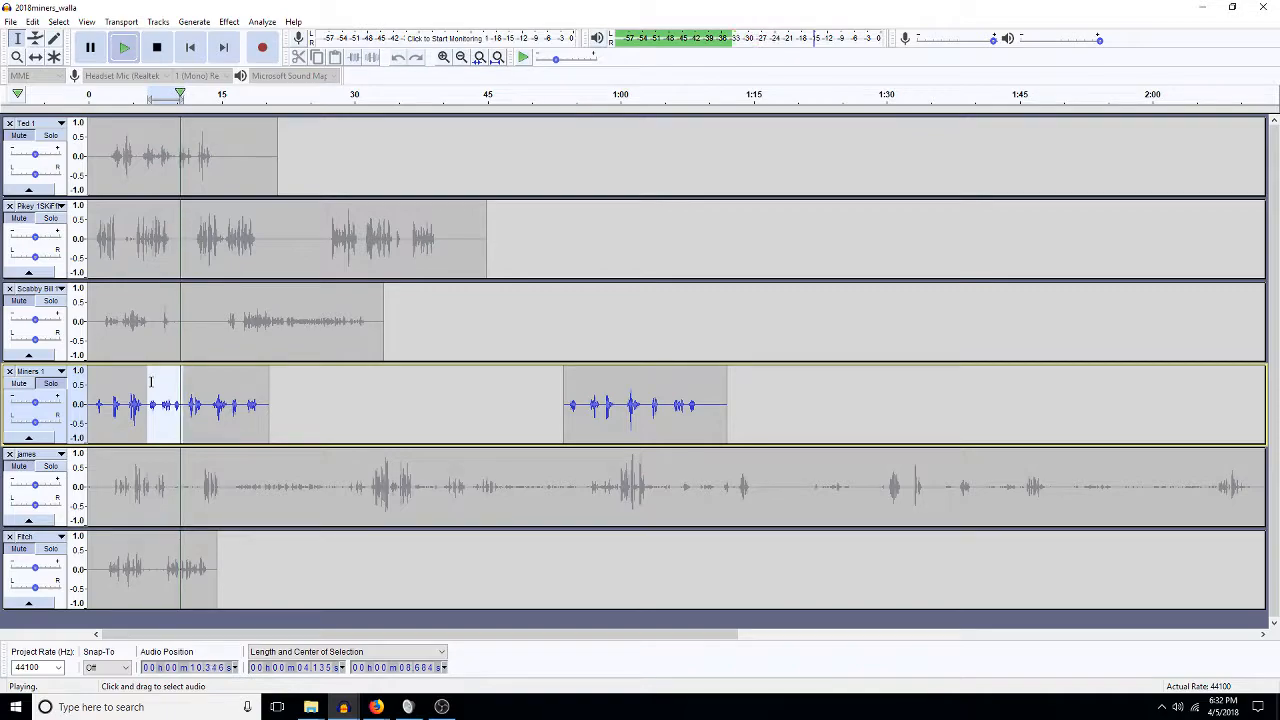
left_click(127, 405)
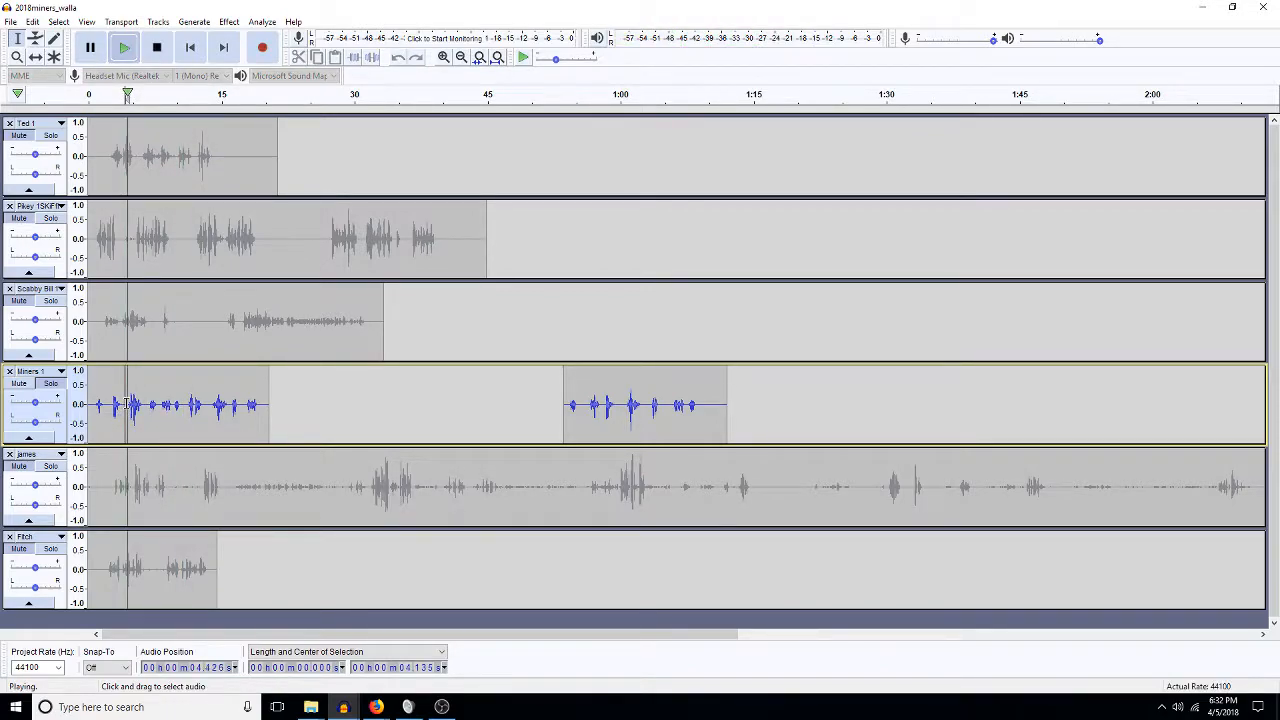
key("space")
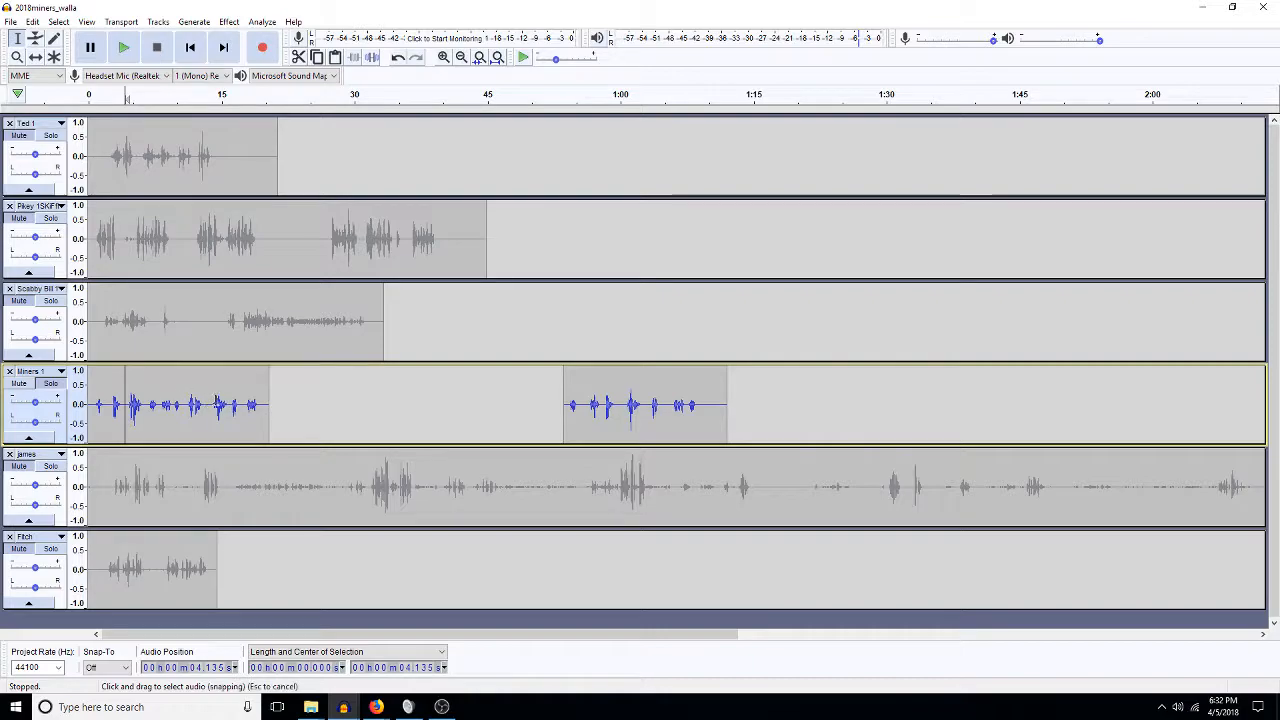
Remove the stretch of the james track from about 2.5 to 32 seconds.
left_click(57, 470)
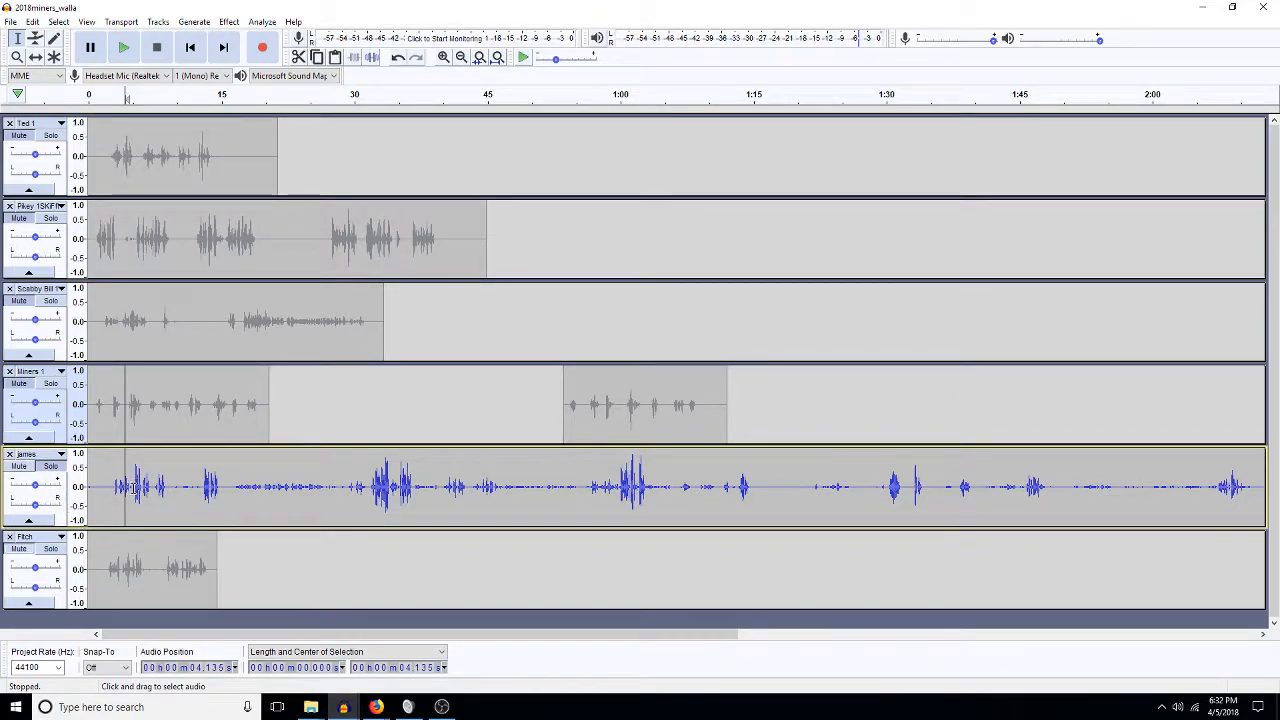
key("space")
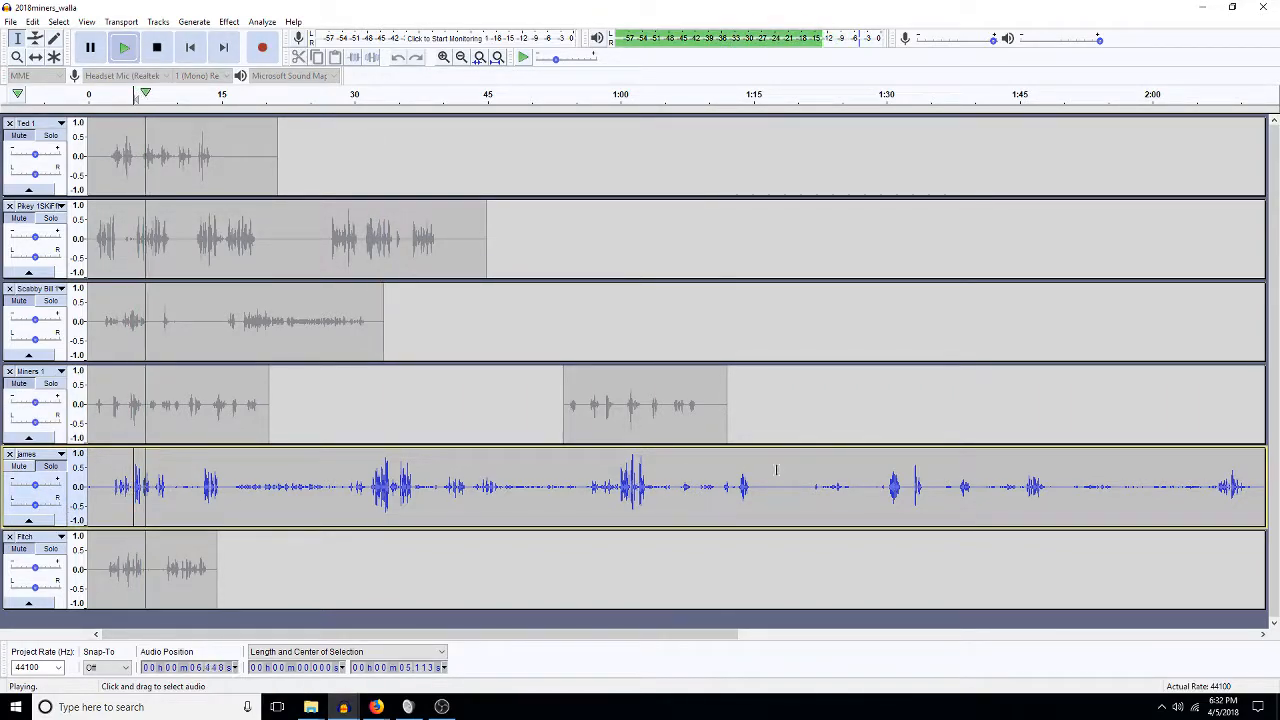
key("space")
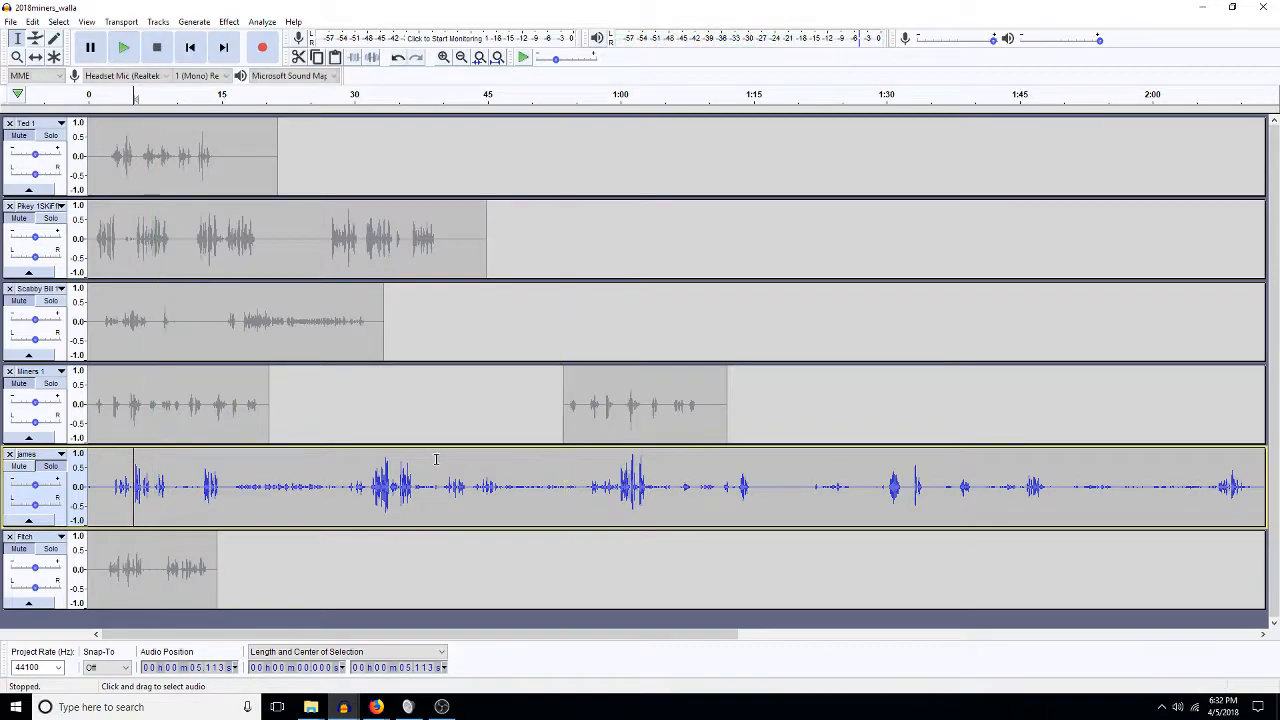
left_click(371, 487)
key("space")
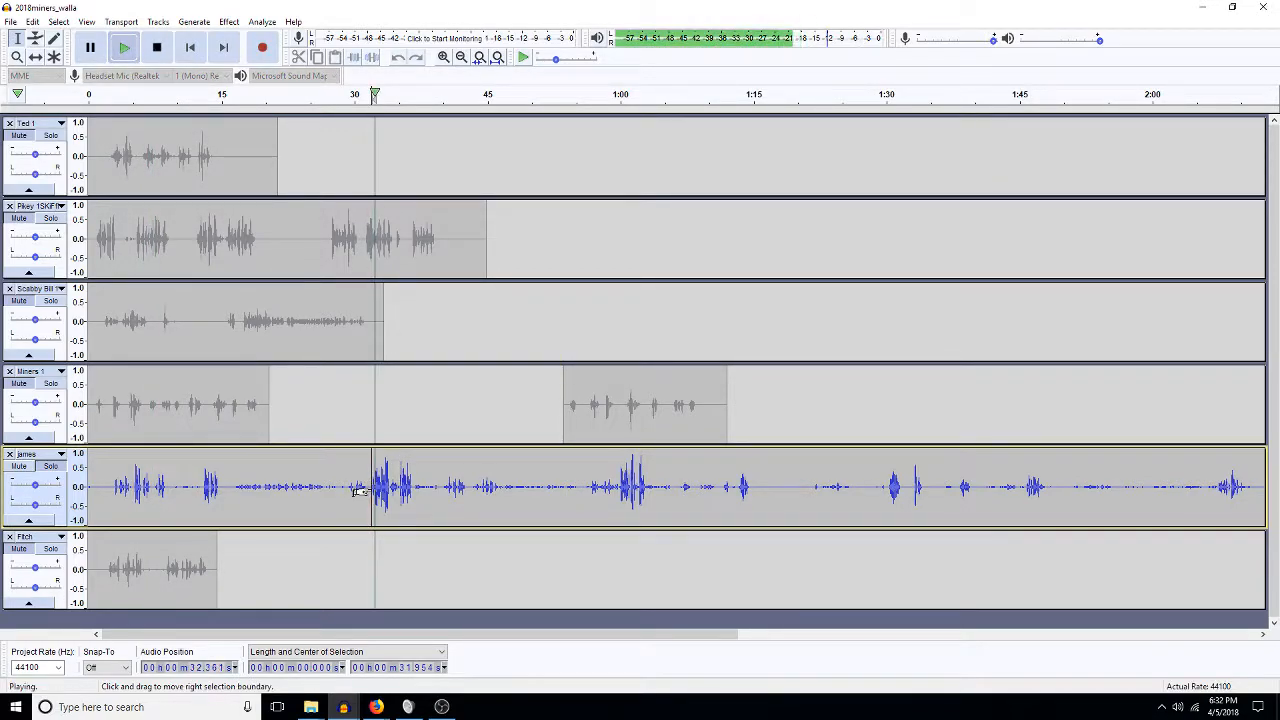
left_click_drag(358, 490, 108, 497)
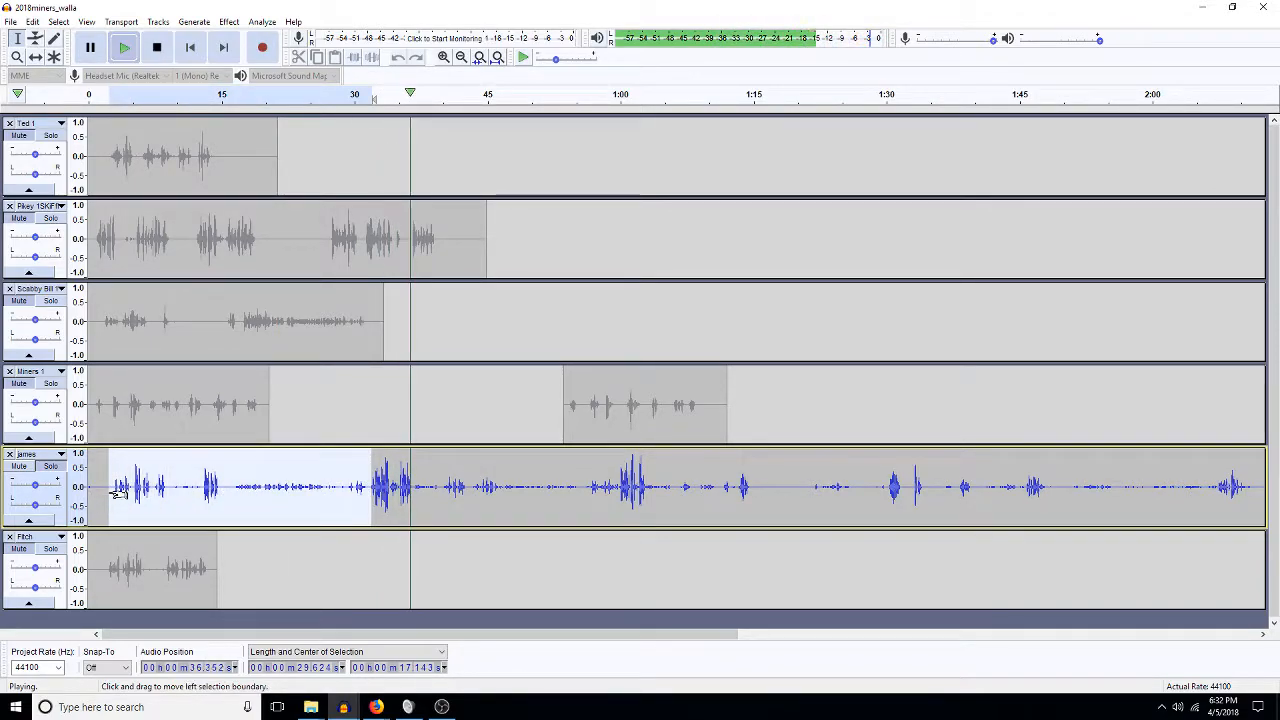
key("space")
Cut james audio from about 7.3 to 18.7 seconds and replay from the cut.
left_click(117, 487)
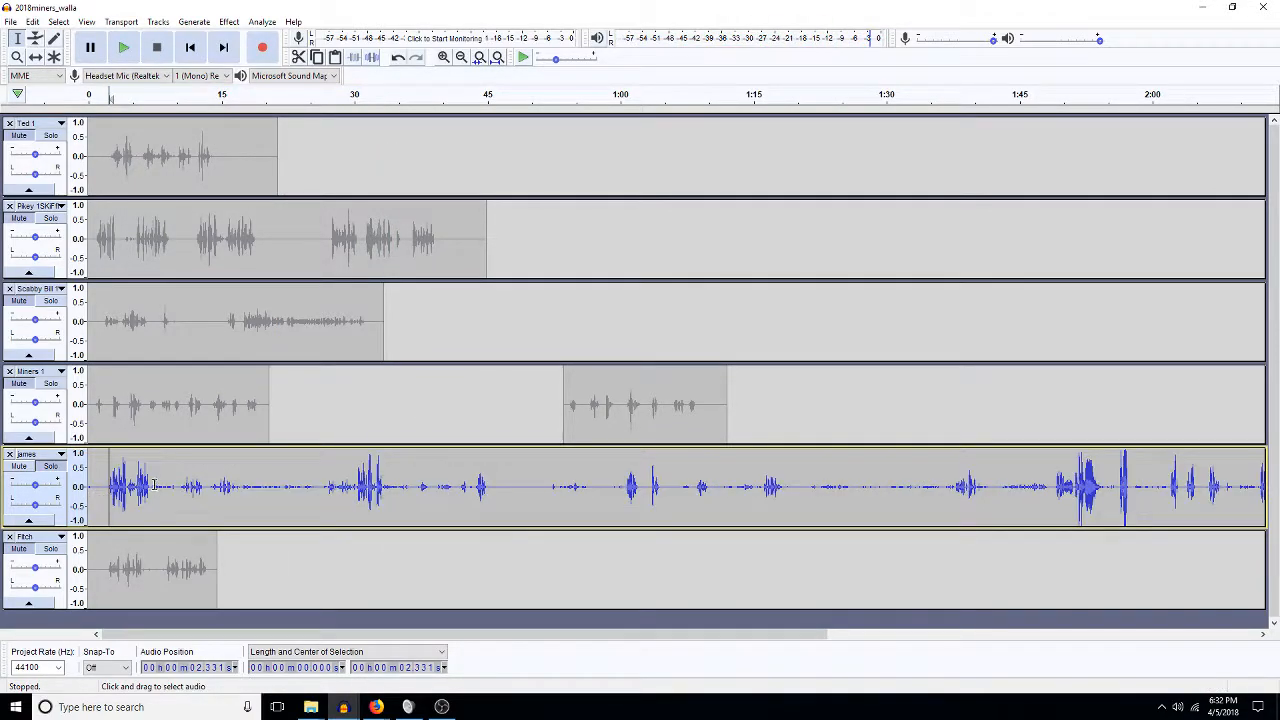
left_click_drag(153, 487, 356, 490)
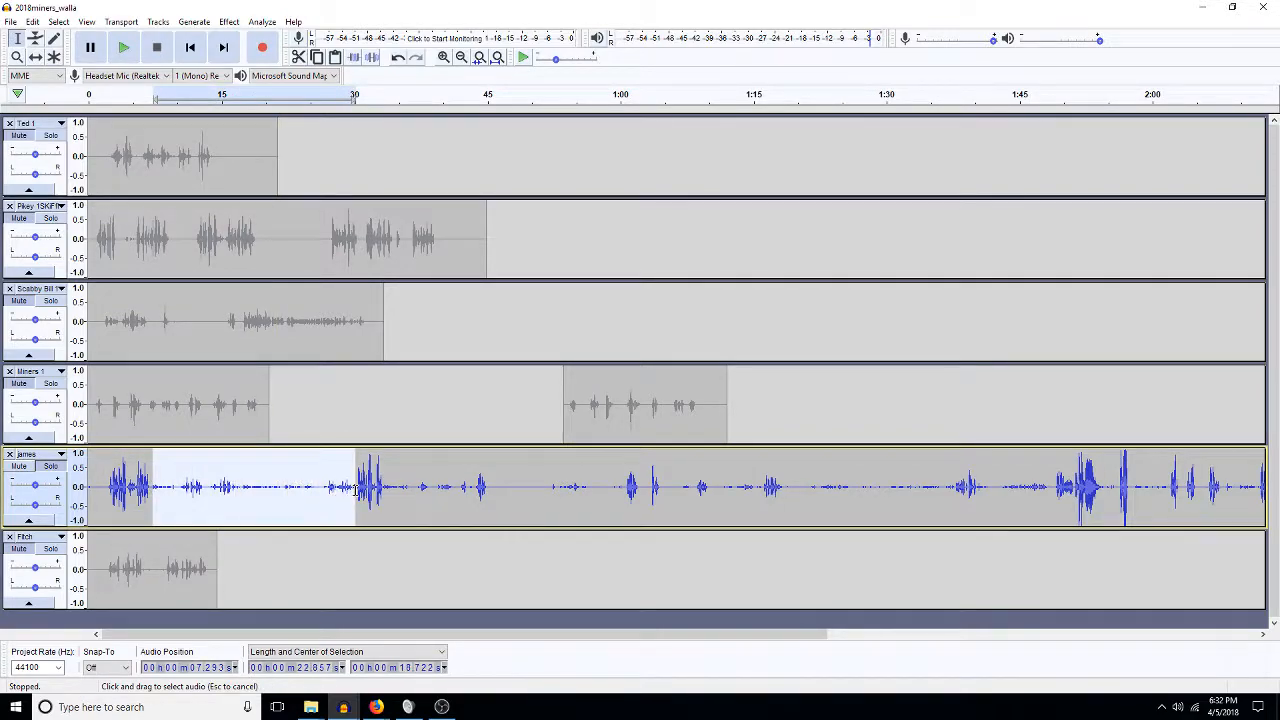
key("Left")
key("space")
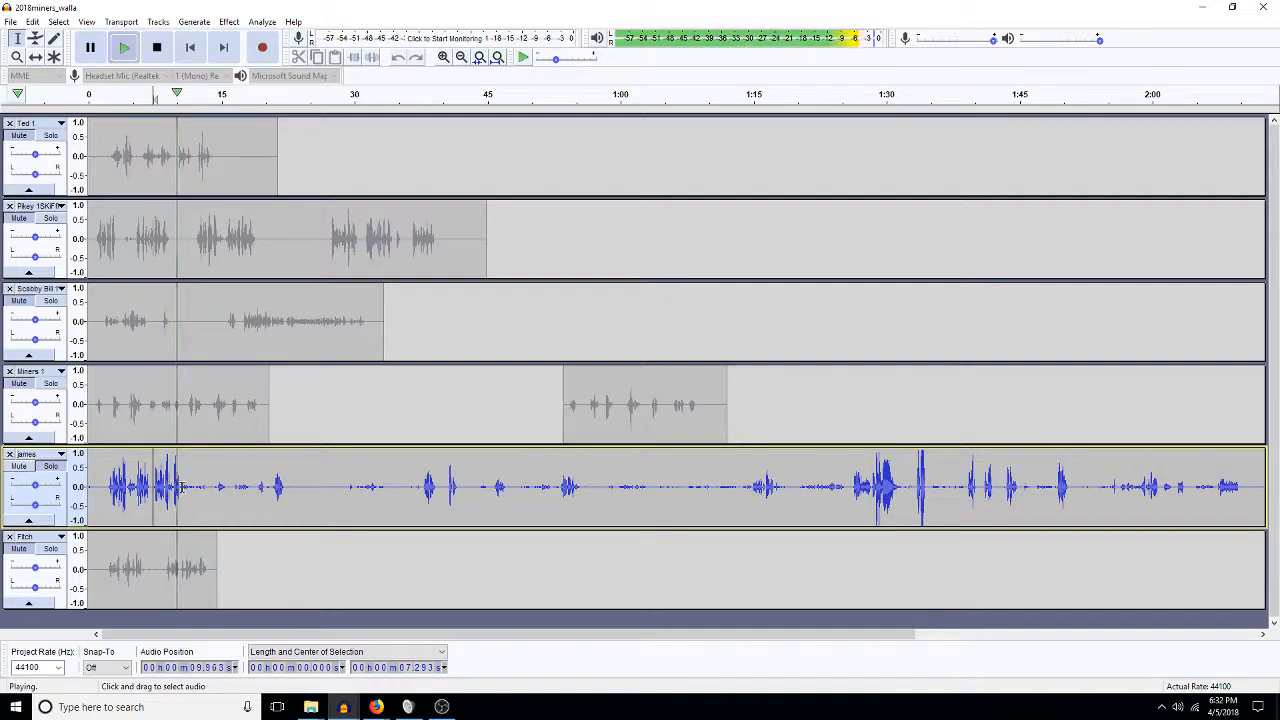
left_click_drag(182, 487, 271, 498)
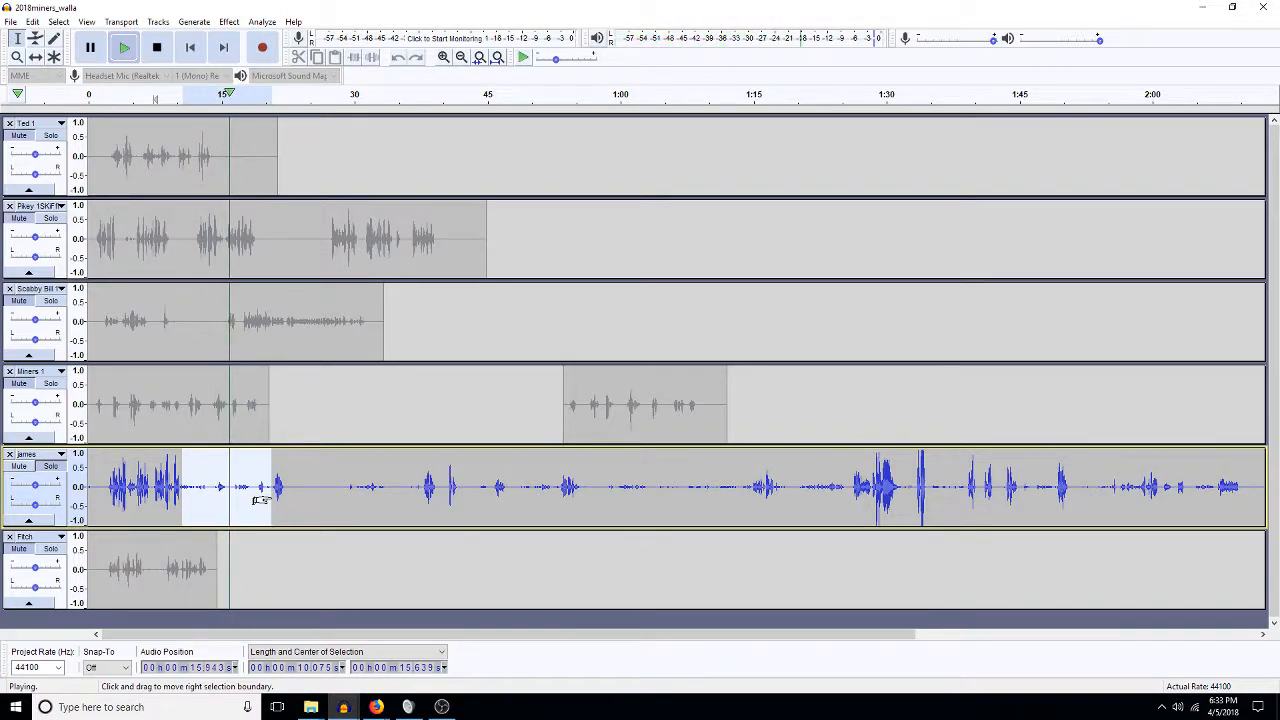
Delete the 10.3–15.75 s section and the 20–43 s stretch from james.
key("Delete")
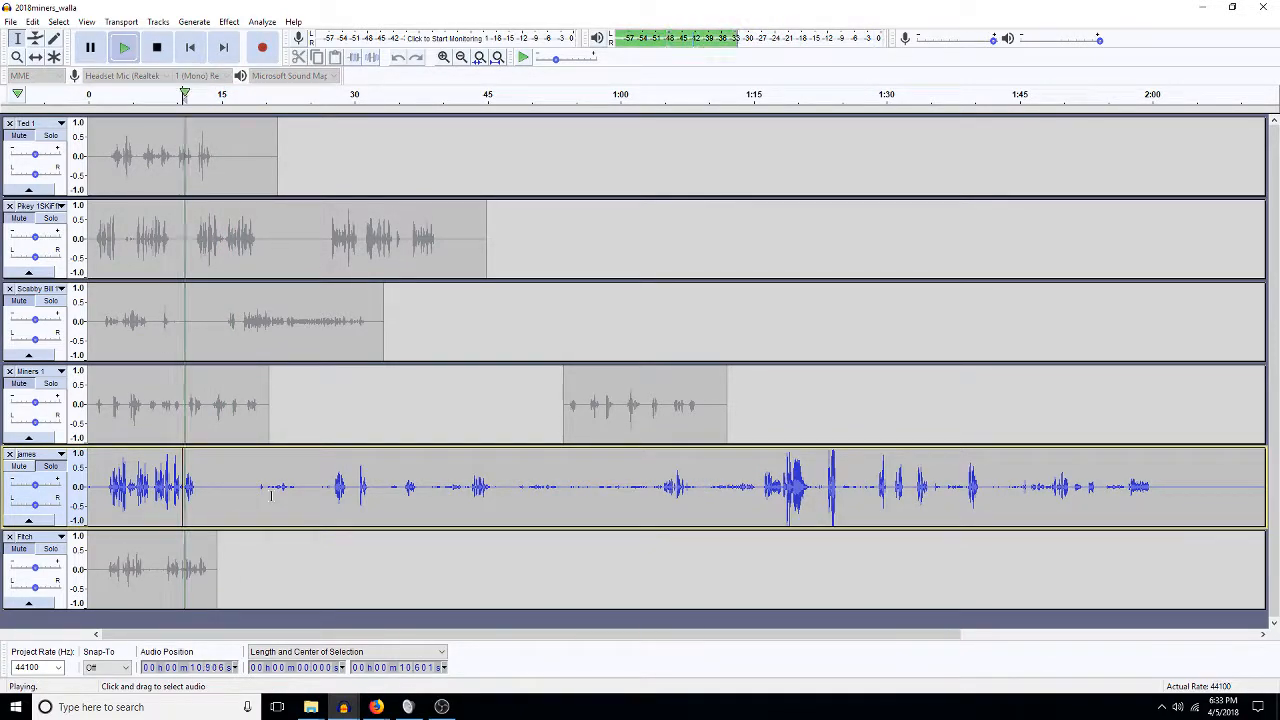
key("space")
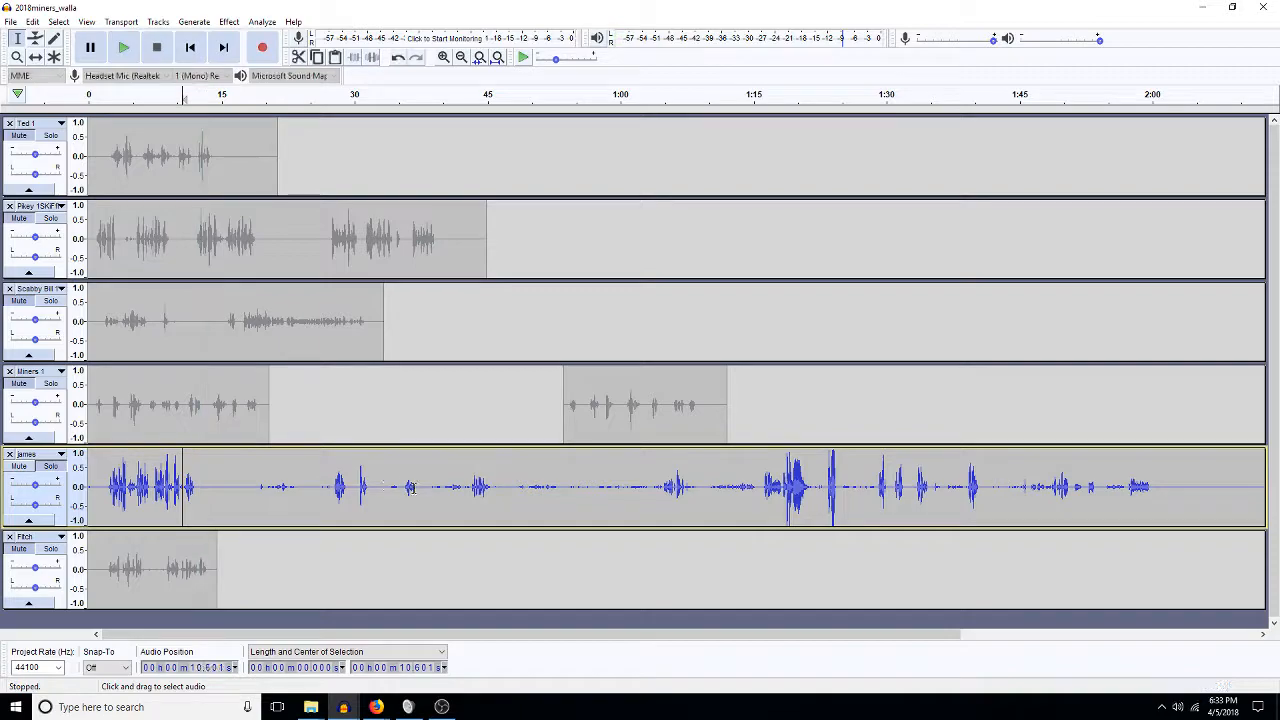
left_click(472, 487)
key("space")
left_click_drag(472, 487, 200, 502)
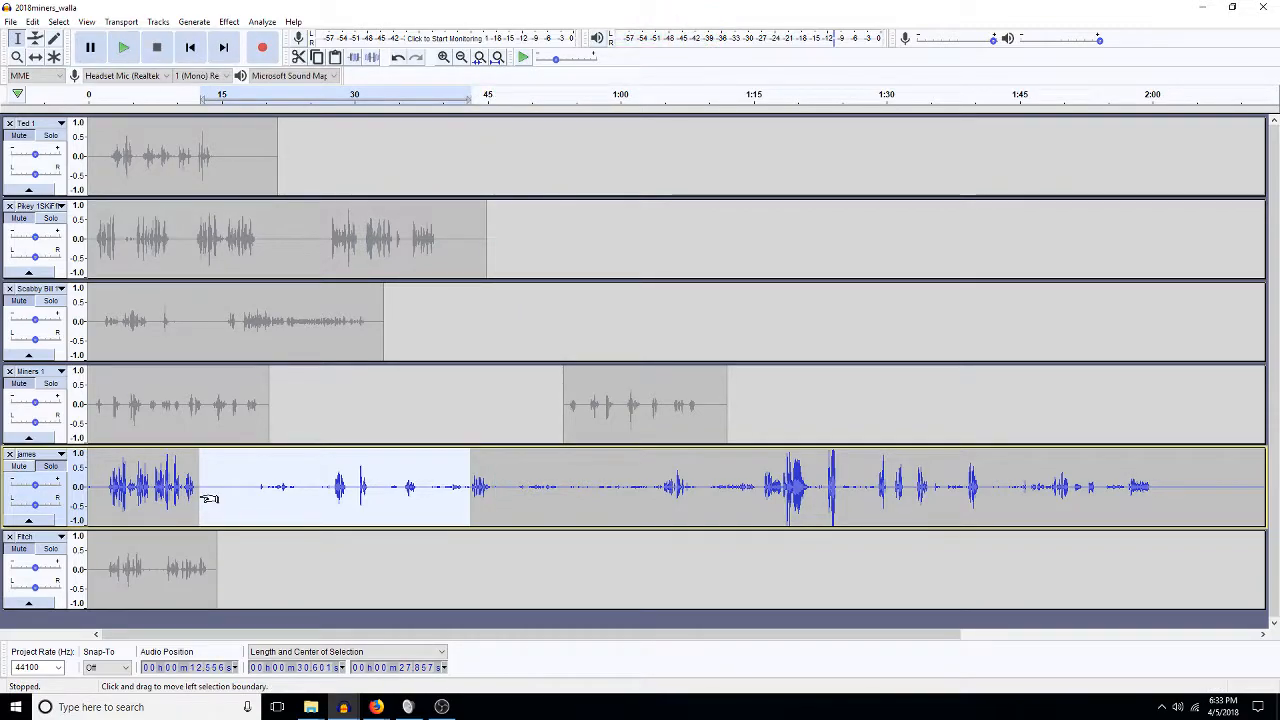
key("Delete")
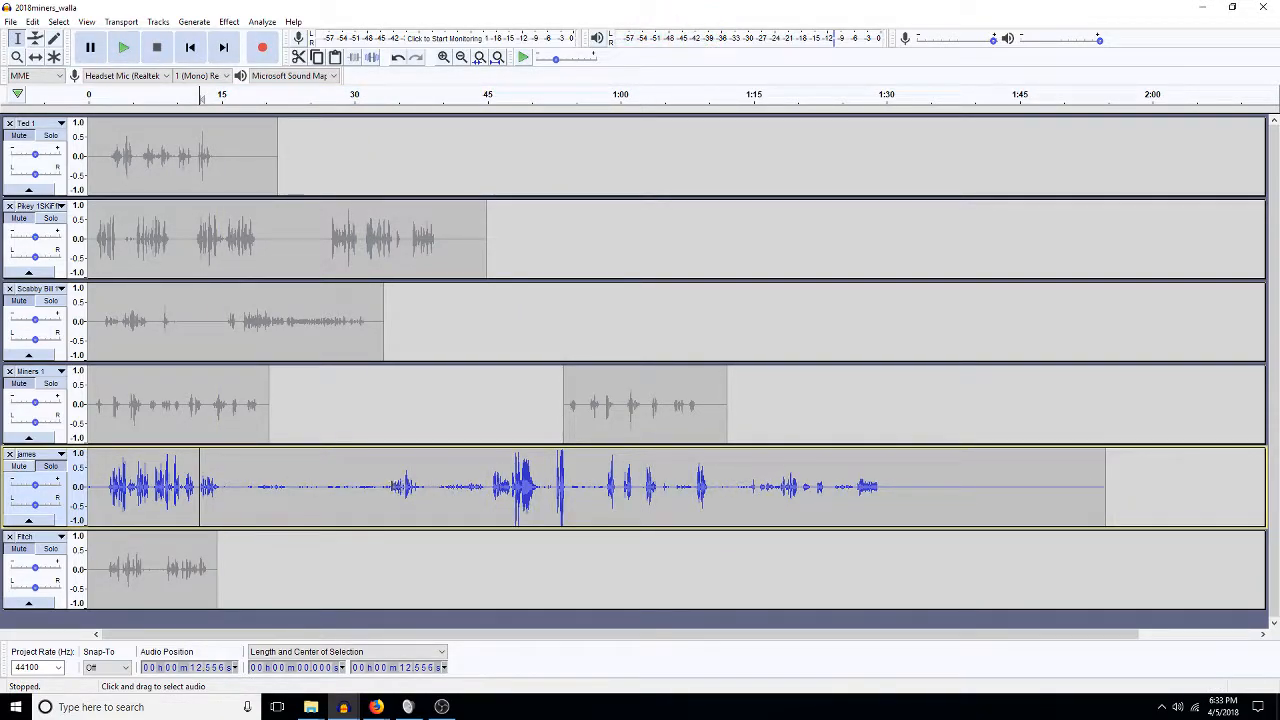
Remove the silent gap before 34 seconds and the short pause around 15–19 seconds.
left_click(392, 487)
key("space")
left_click_drag(392, 490, 224, 503)
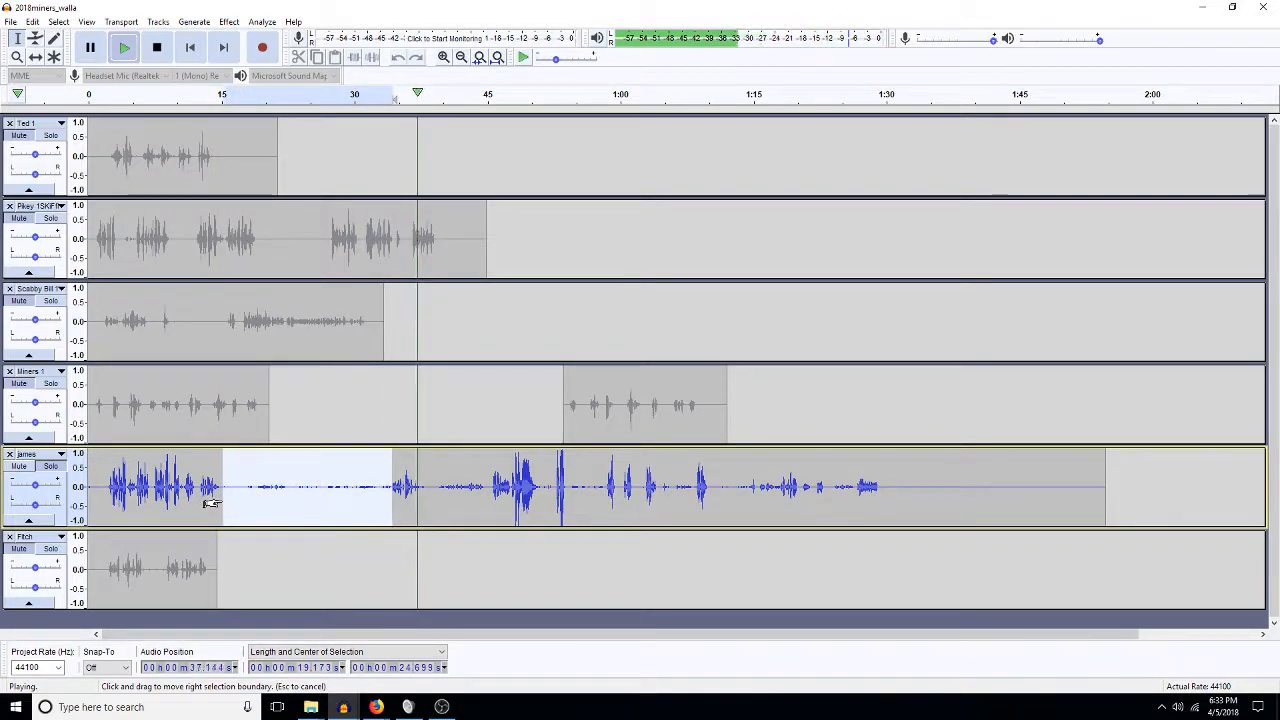
key("space")
key("Delete")
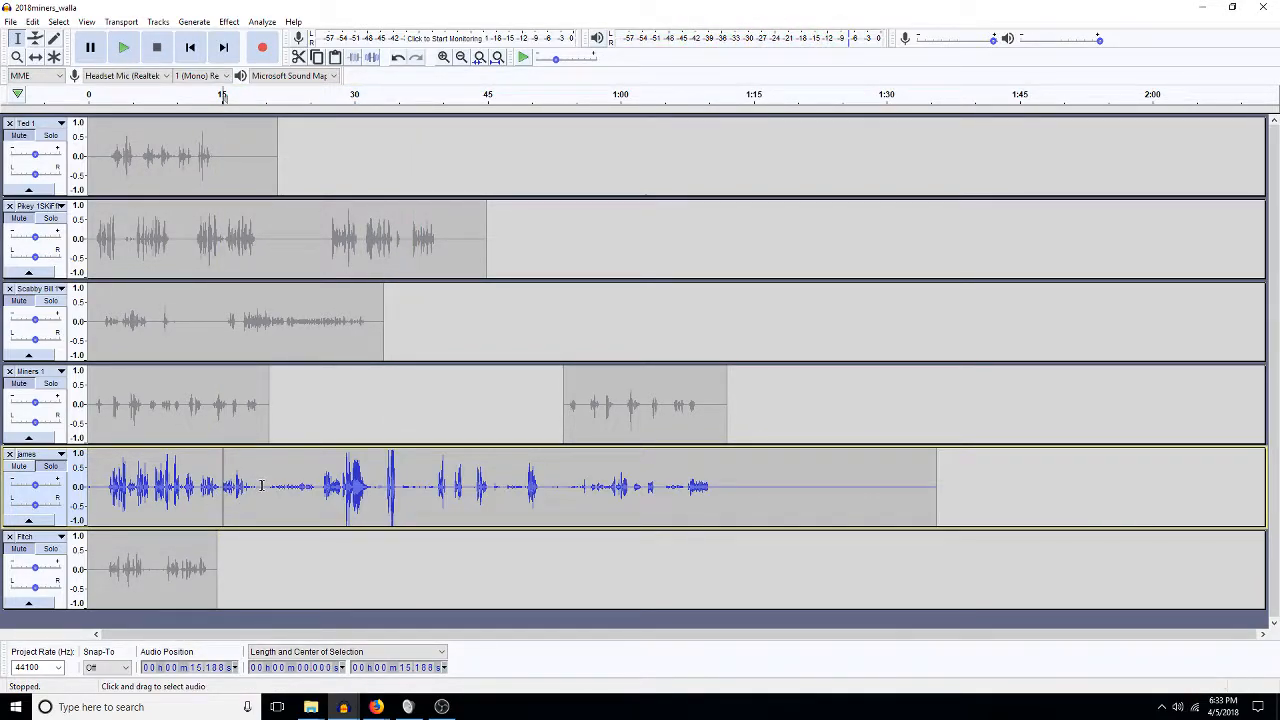
left_click_drag(256, 487, 227, 488)
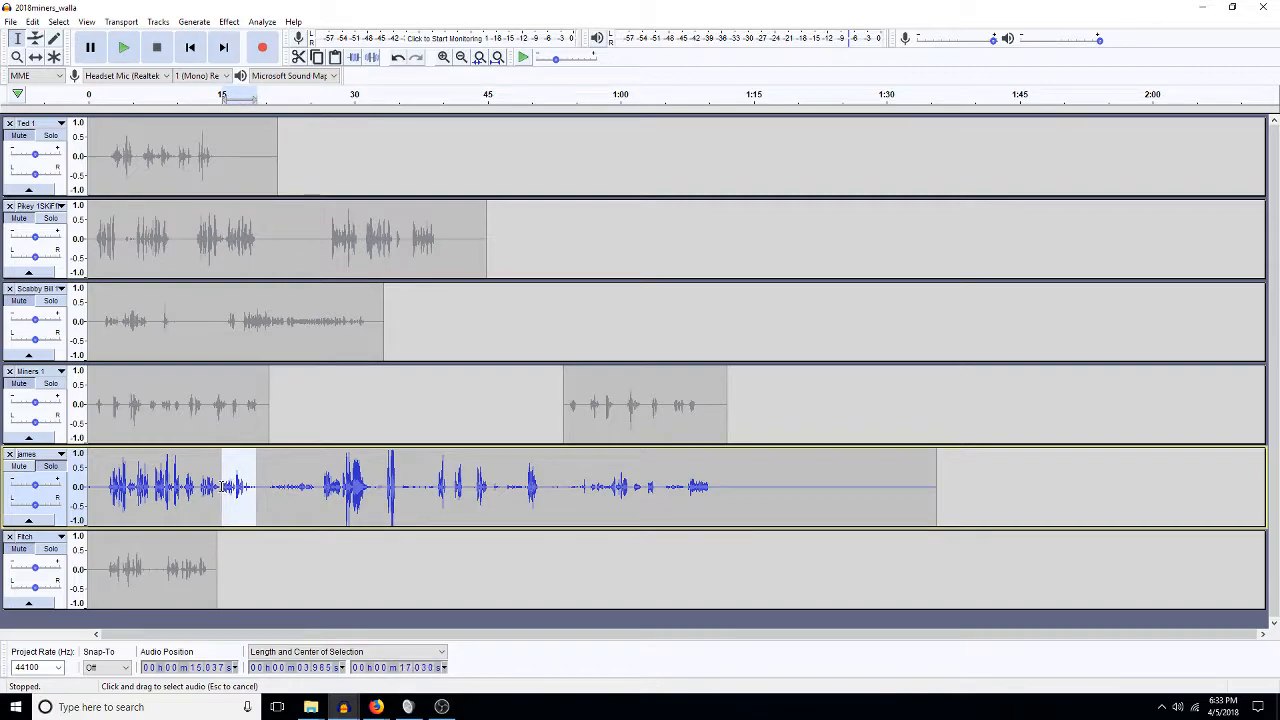
key("Delete")
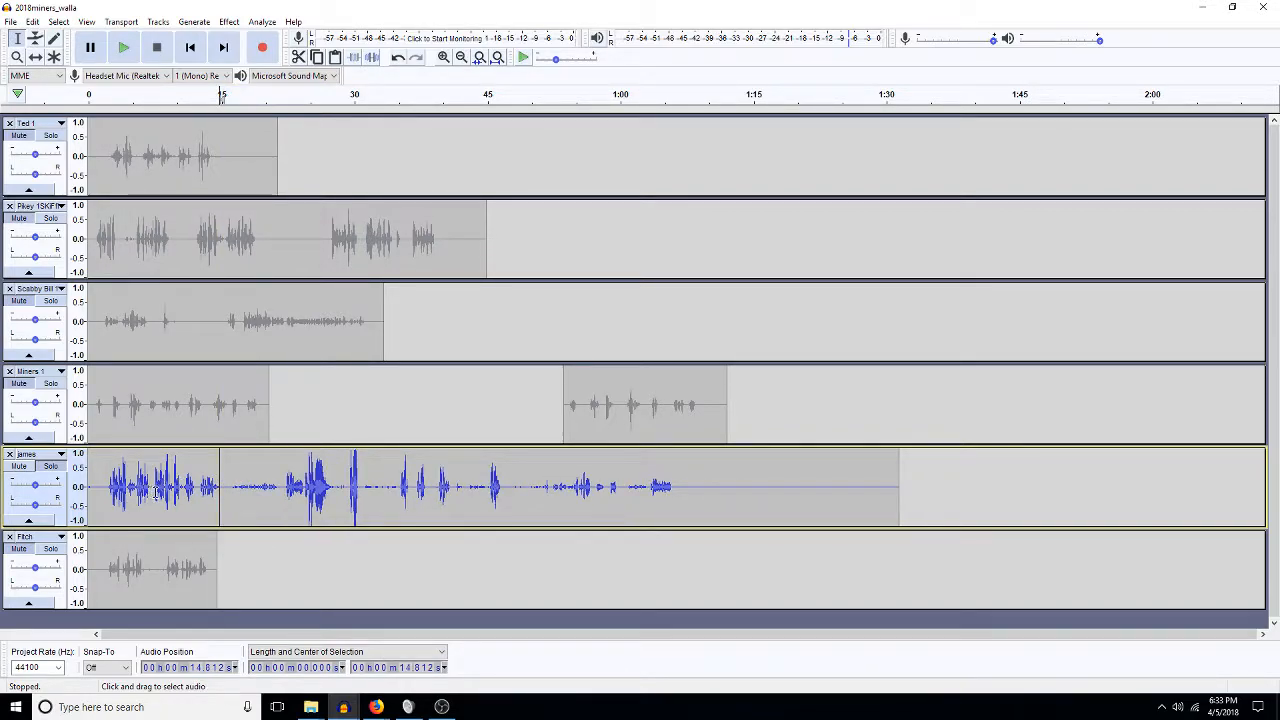
Cut the later dialogue out of the james track.
left_click_drag(231, 483, 279, 497)
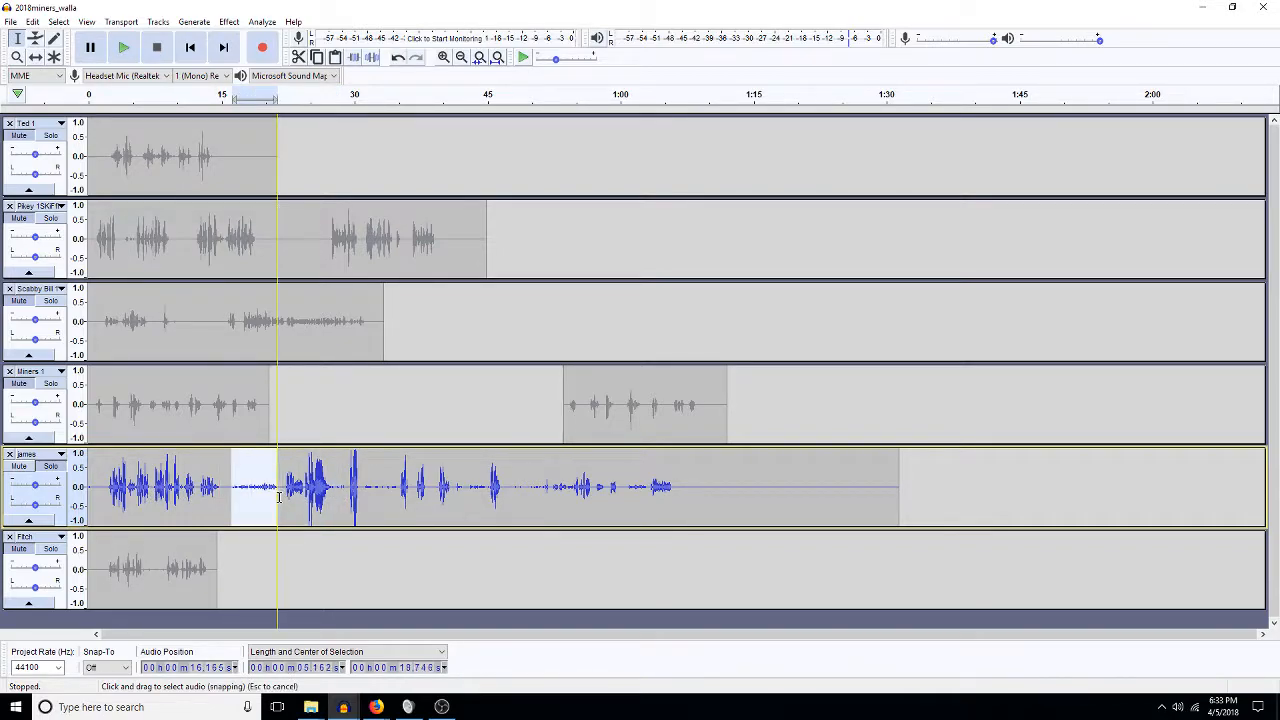
left_click(349, 487)
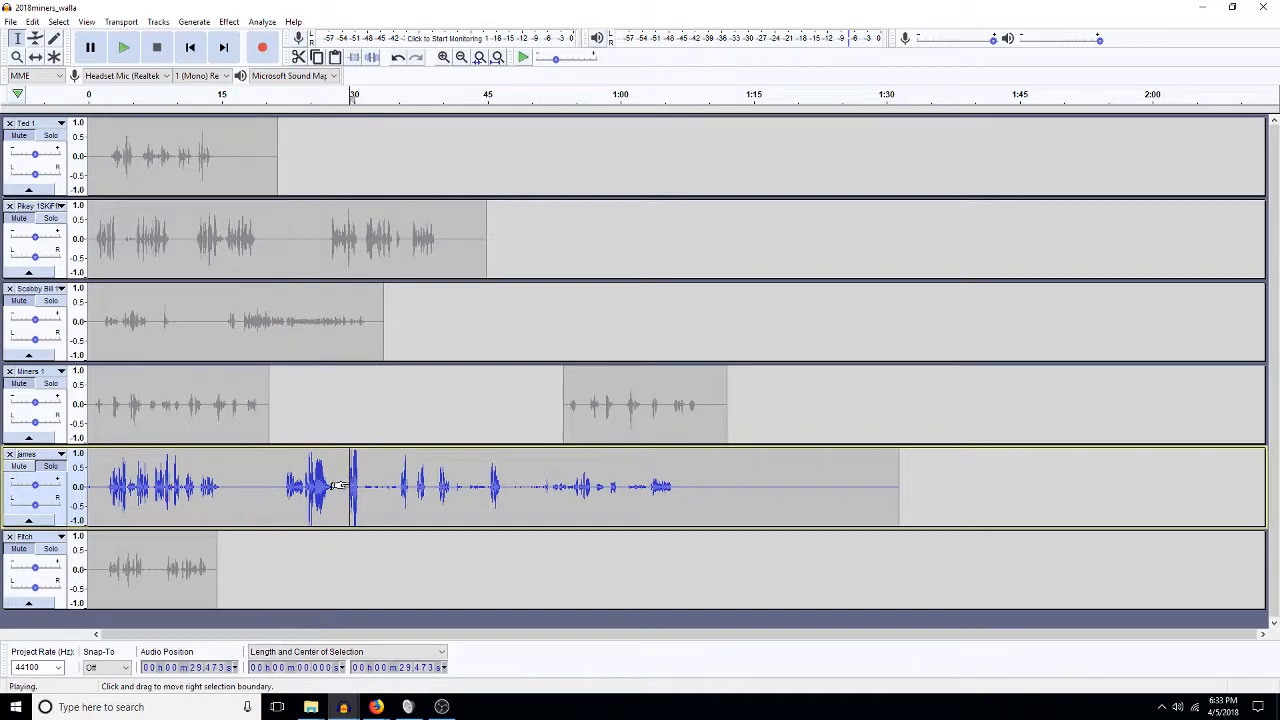
key("space")
left_click_drag(273, 487, 749, 500)
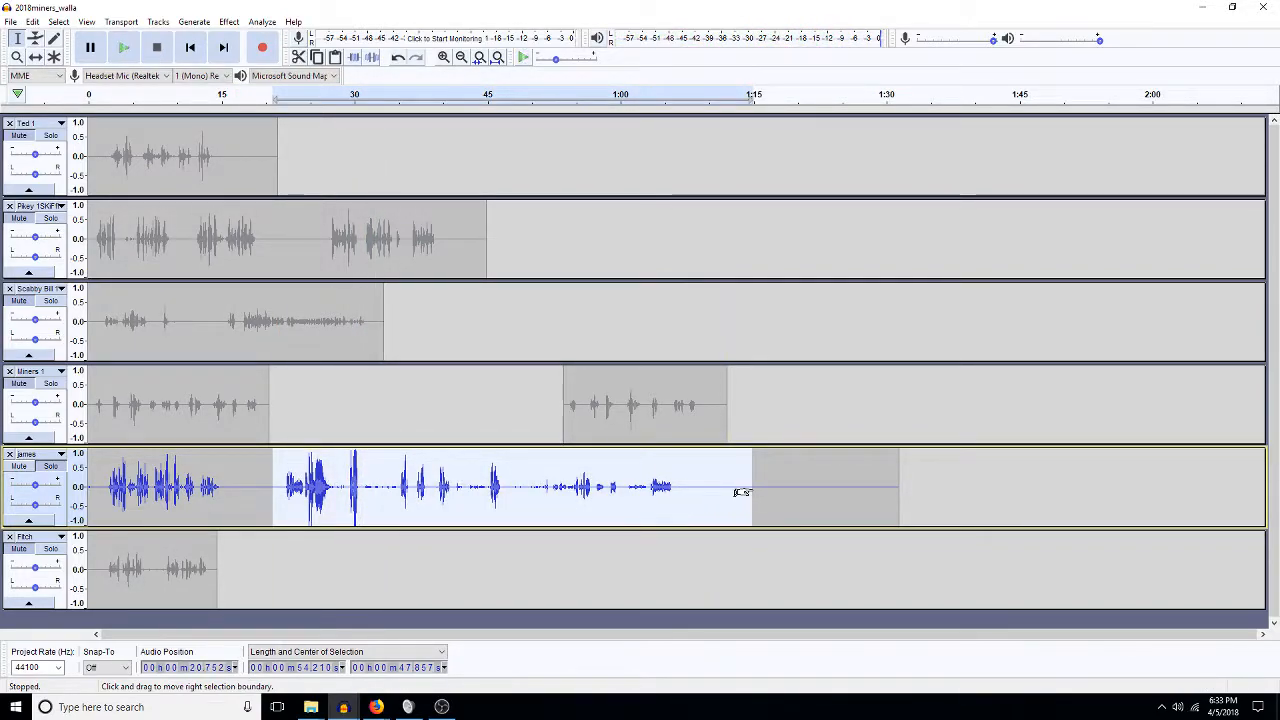
key("Delete")
Paste the dialogue near 53 seconds and delete the leftover silence after the first clip.
left_click(557, 486)
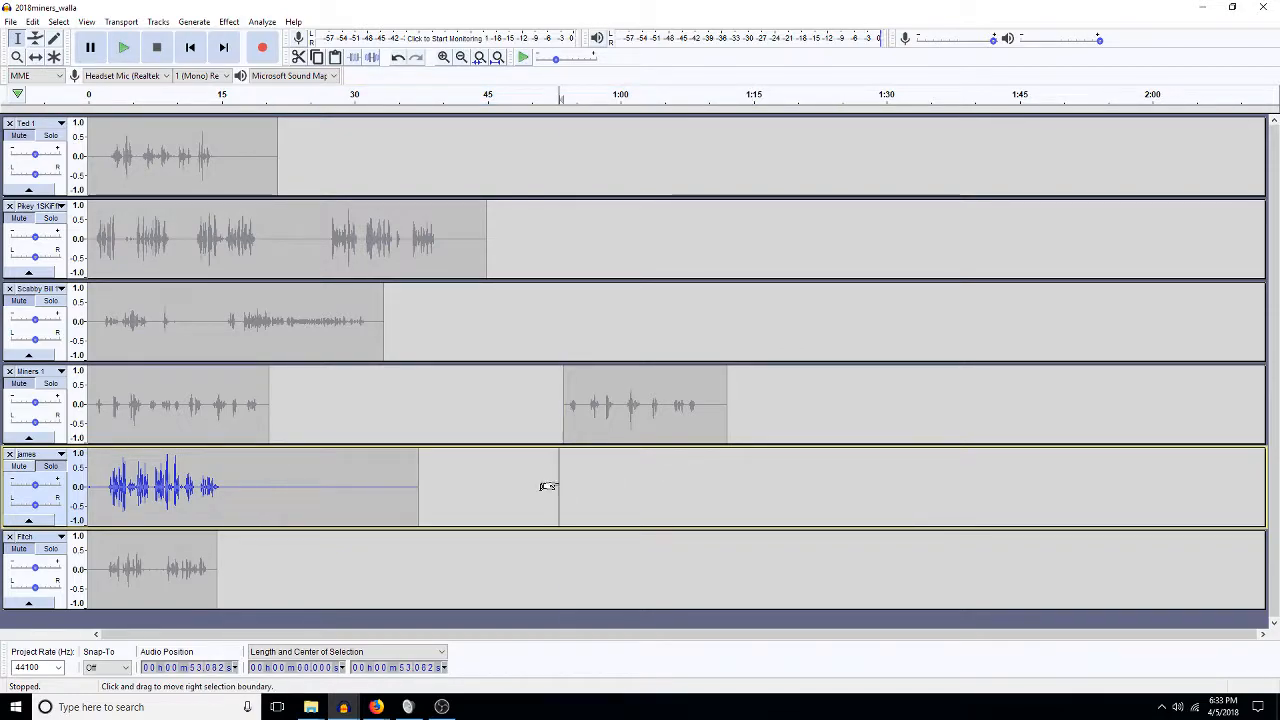
key("ctrl+v")
mouse_move(430, 487)
left_mouse_down()
mouse_move(225, 500)
mouse_move(328, 485)
mouse_move(419, 497)
left_mouse_up()
key("Delete")
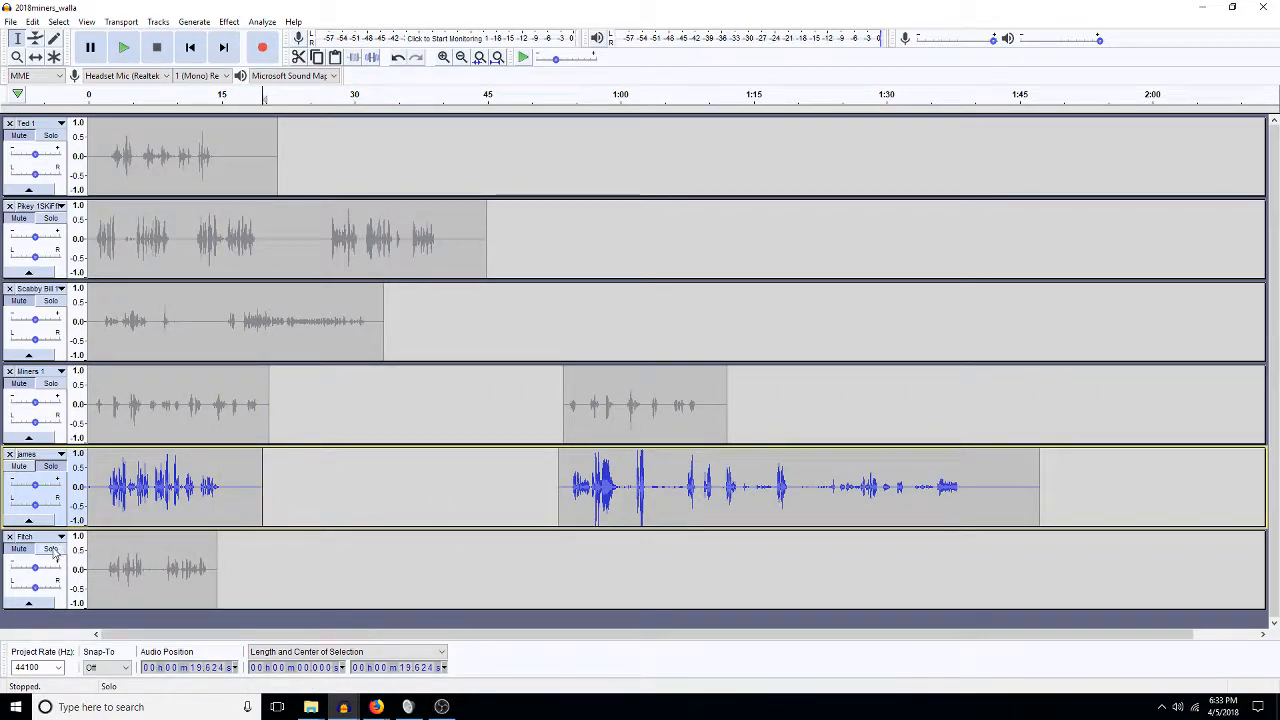
Delete the pause inside the Fitch clip so it ends near 12.5 seconds.
left_click(108, 568)
key("space")
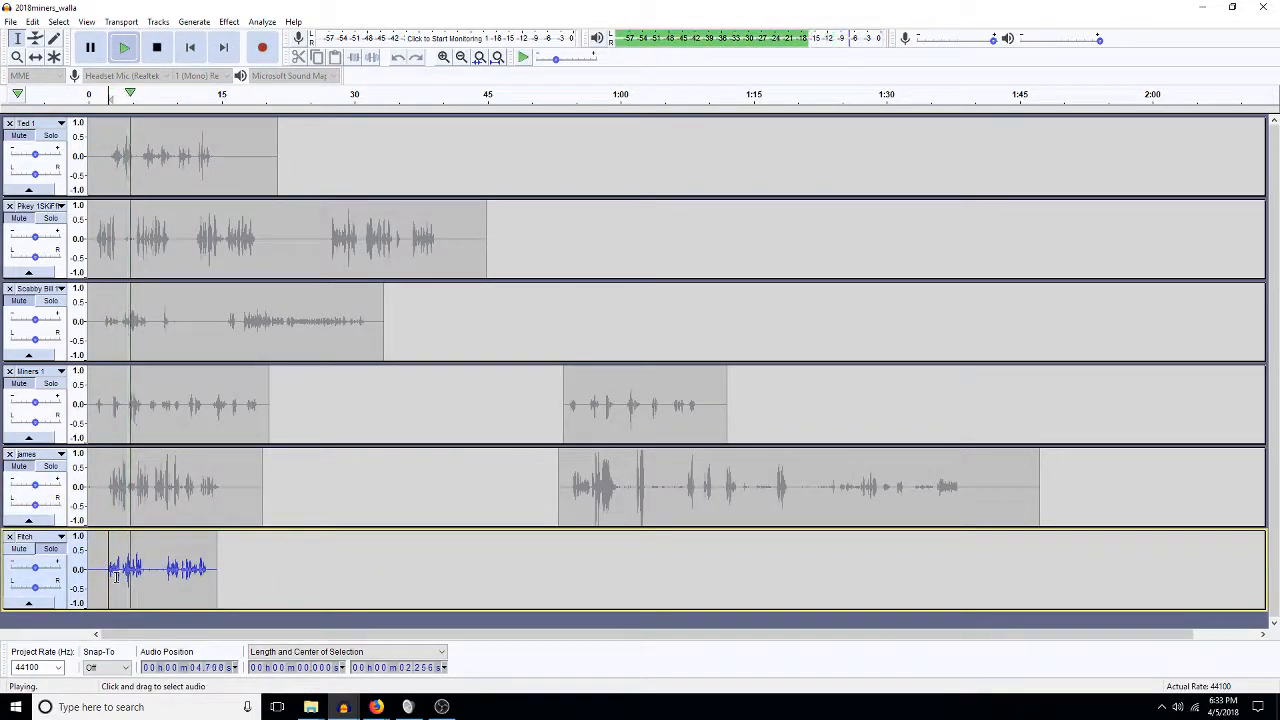
left_click_drag(164, 585, 148, 585)
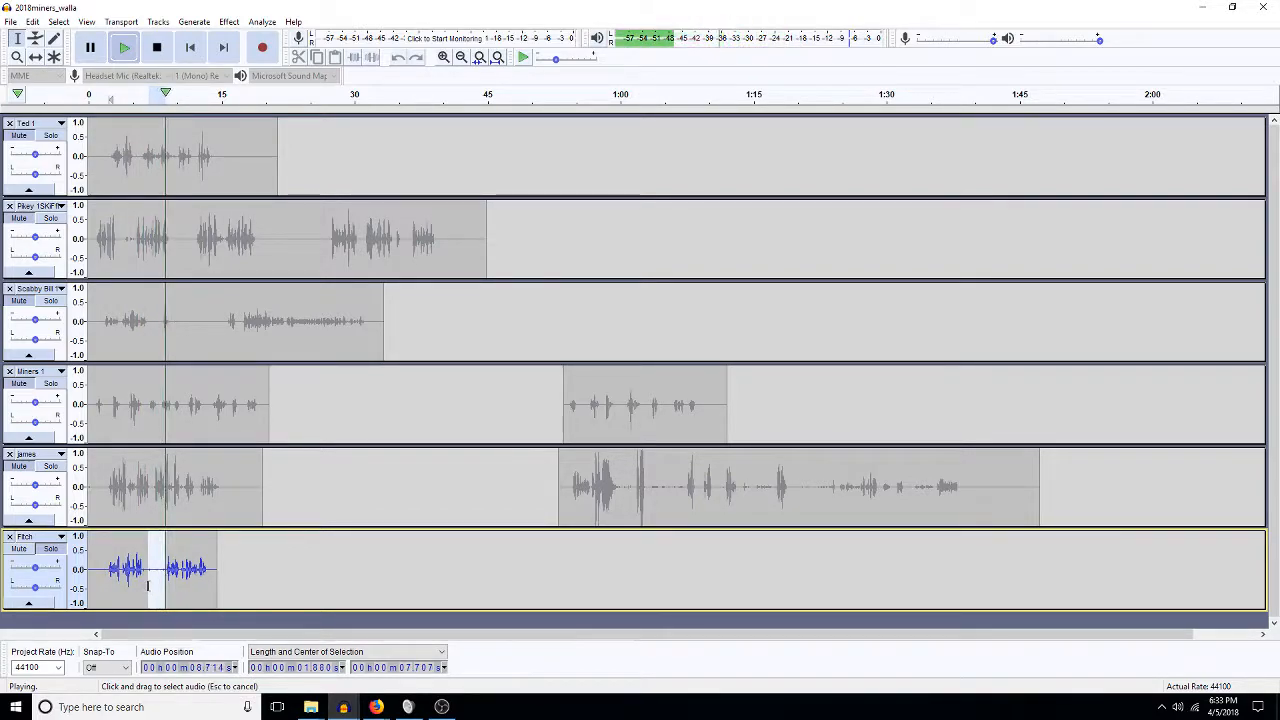
key("space")
key("Delete")
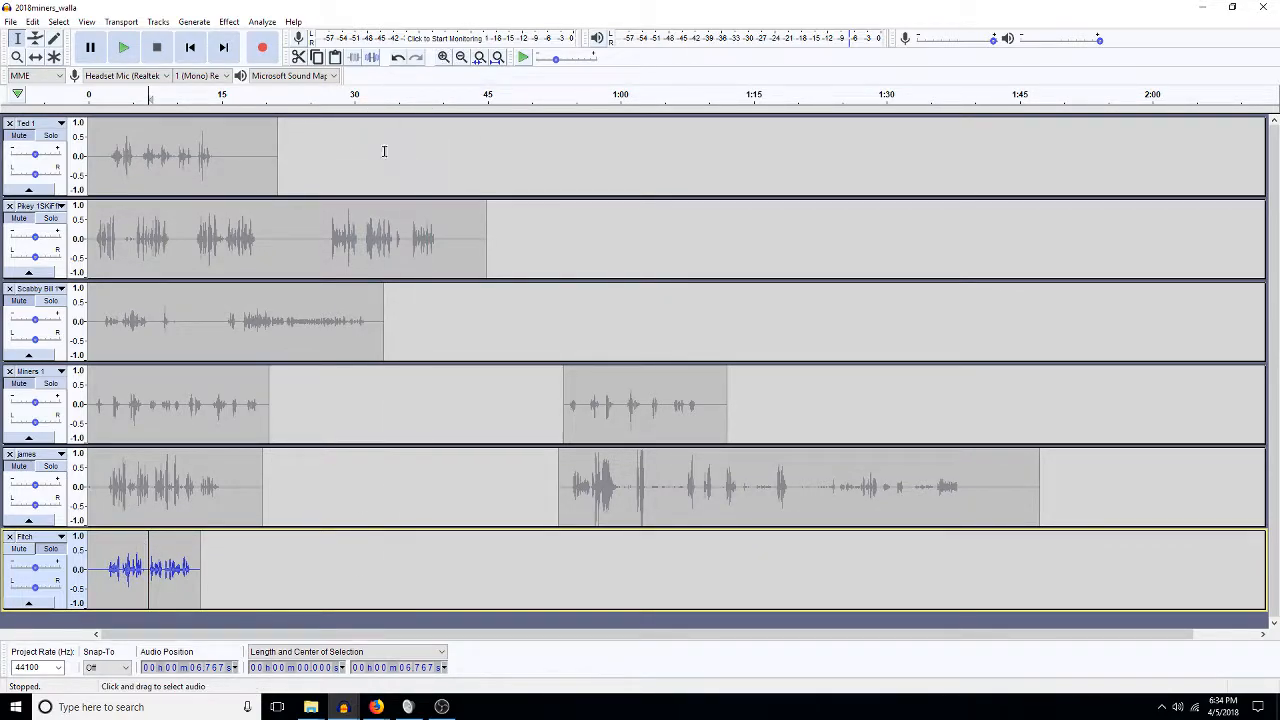
Bring up Amplify on the first james clip and cancel without applying.
double_click(141, 489)
key("ctrl+shift+a")
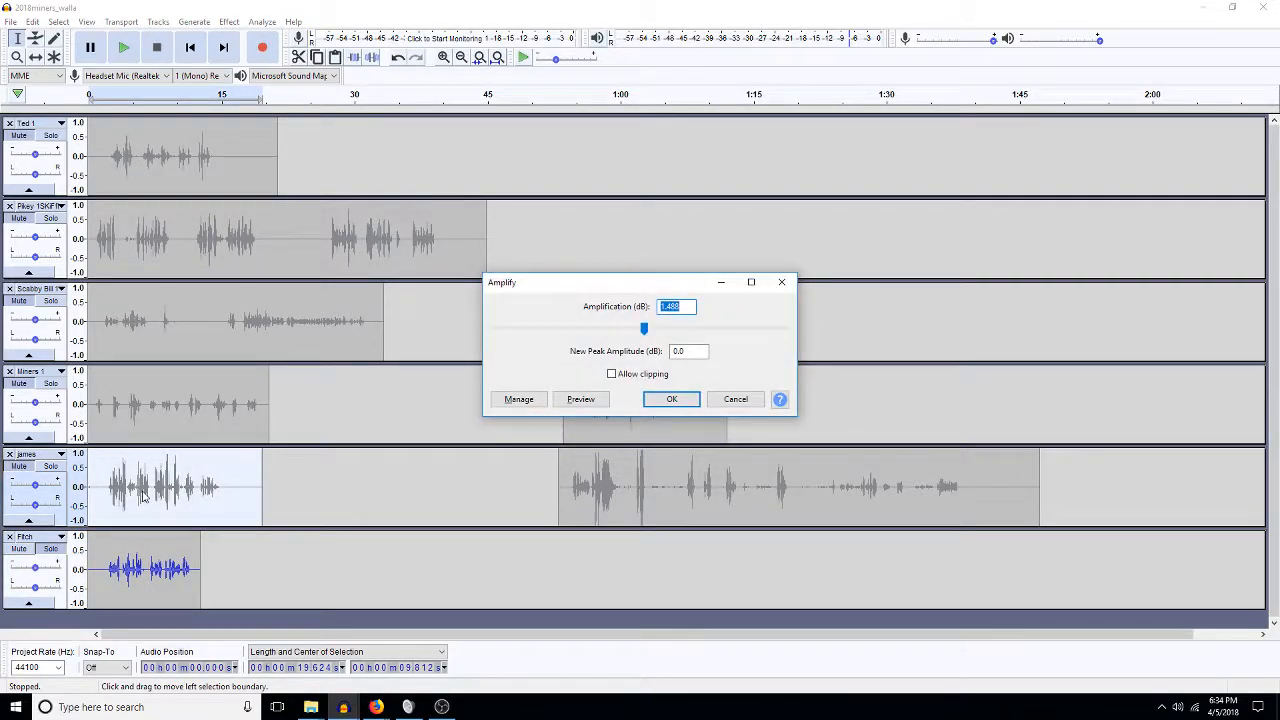
type("-")
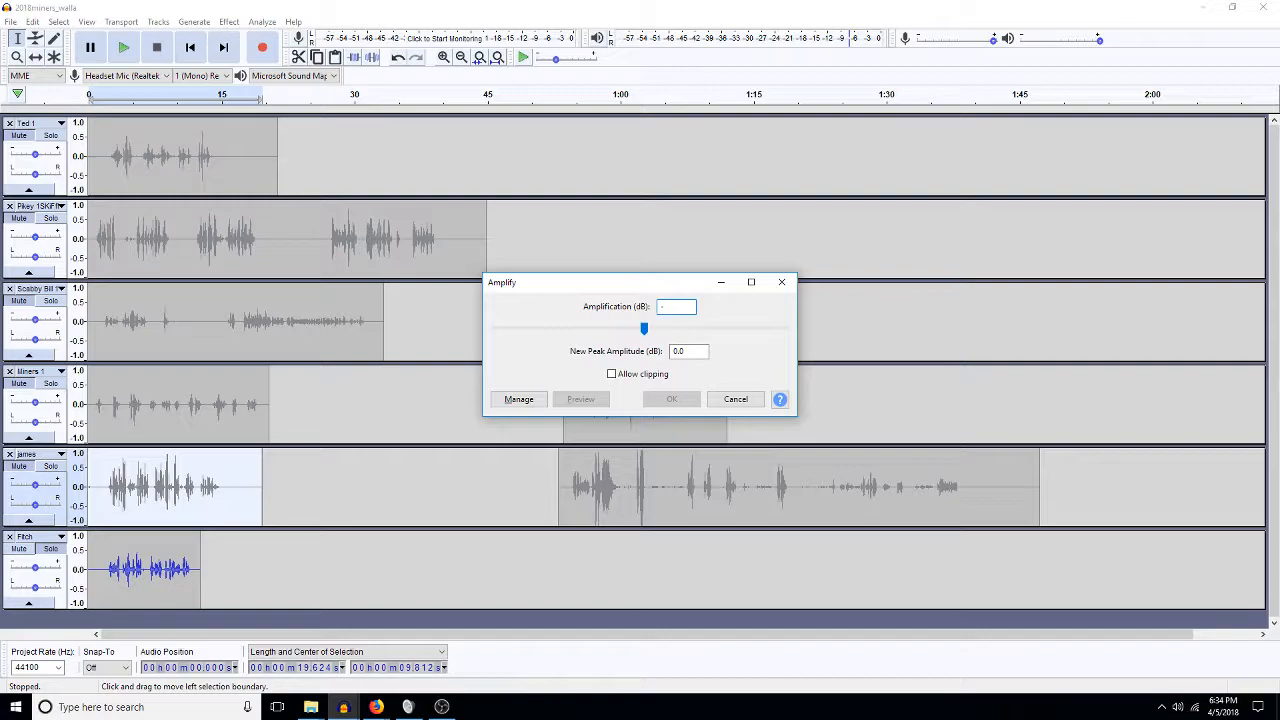
key("Escape")
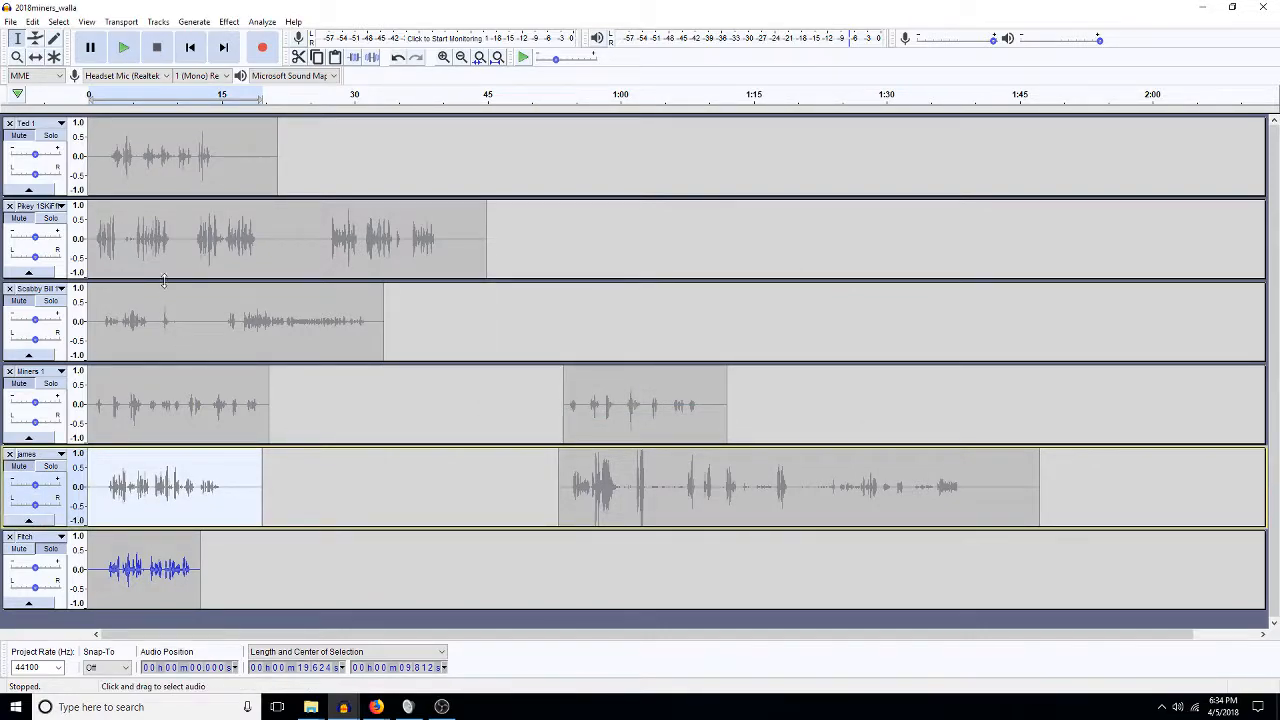
double_click(179, 242)
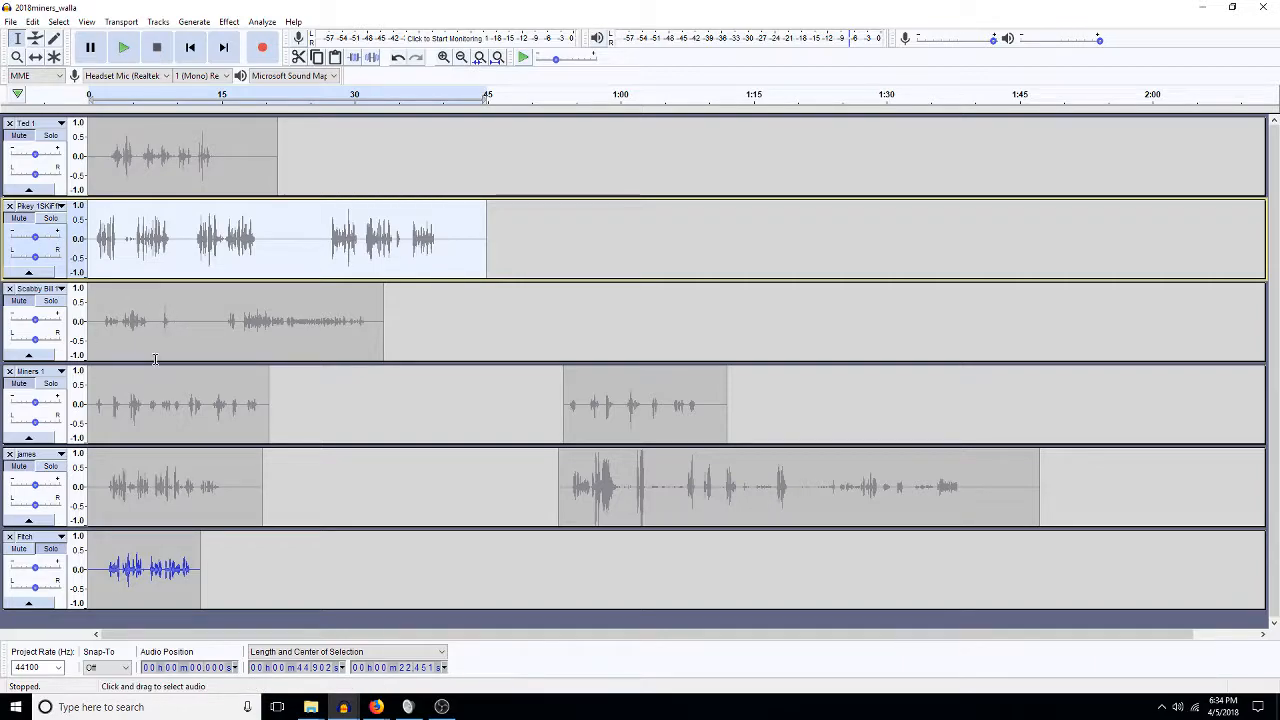
left_click(10, 21)
left_click(42, 52)
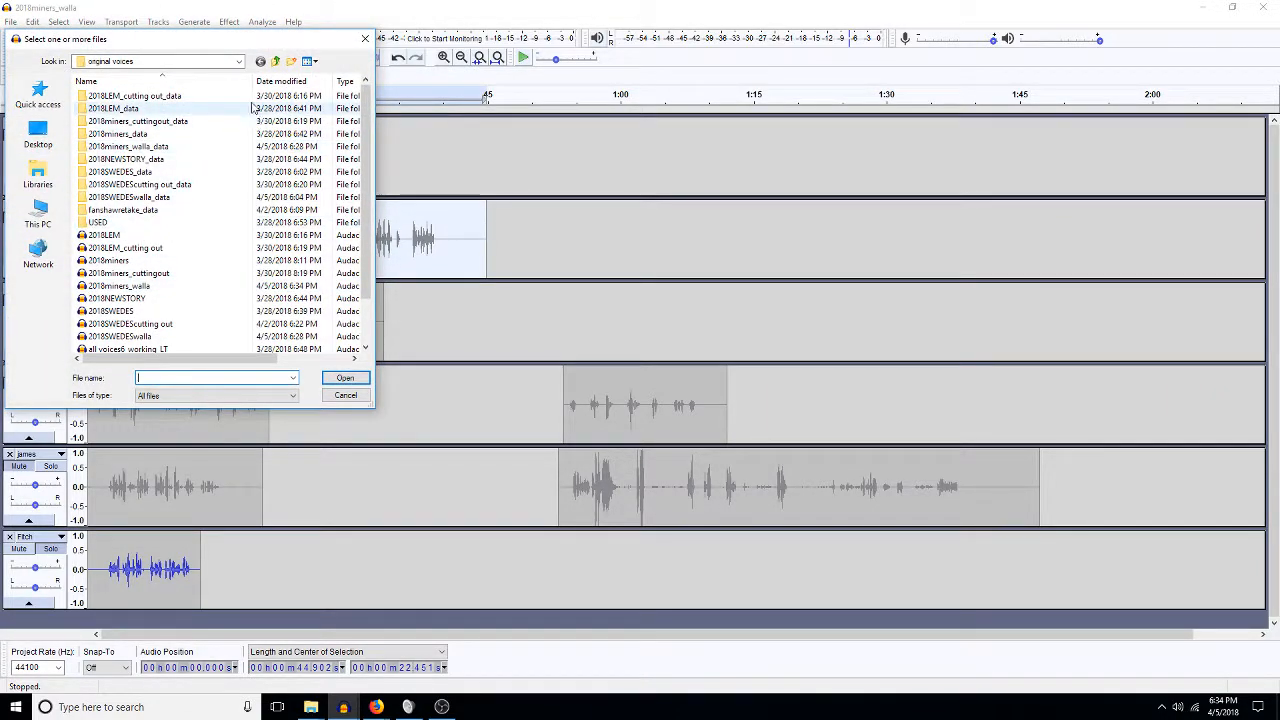
left_click(42, 214)
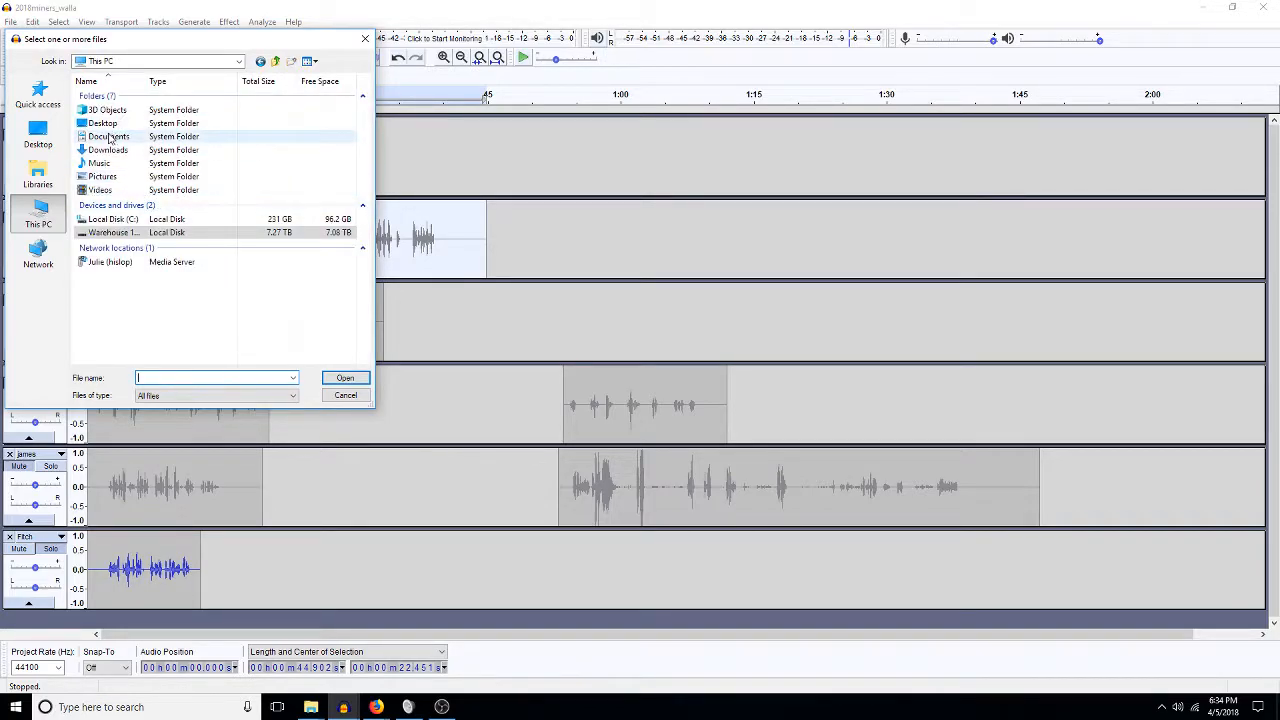
left_click(106, 151)
double_click(106, 151)
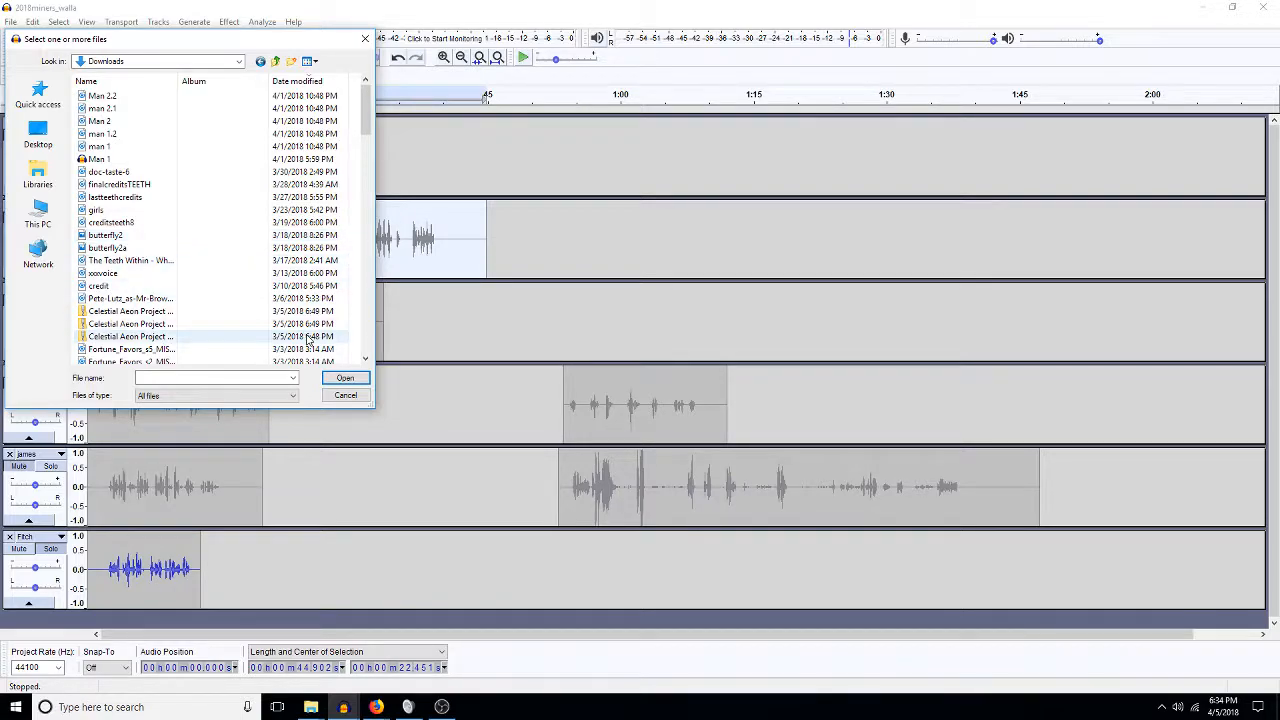
left_click(345, 395)
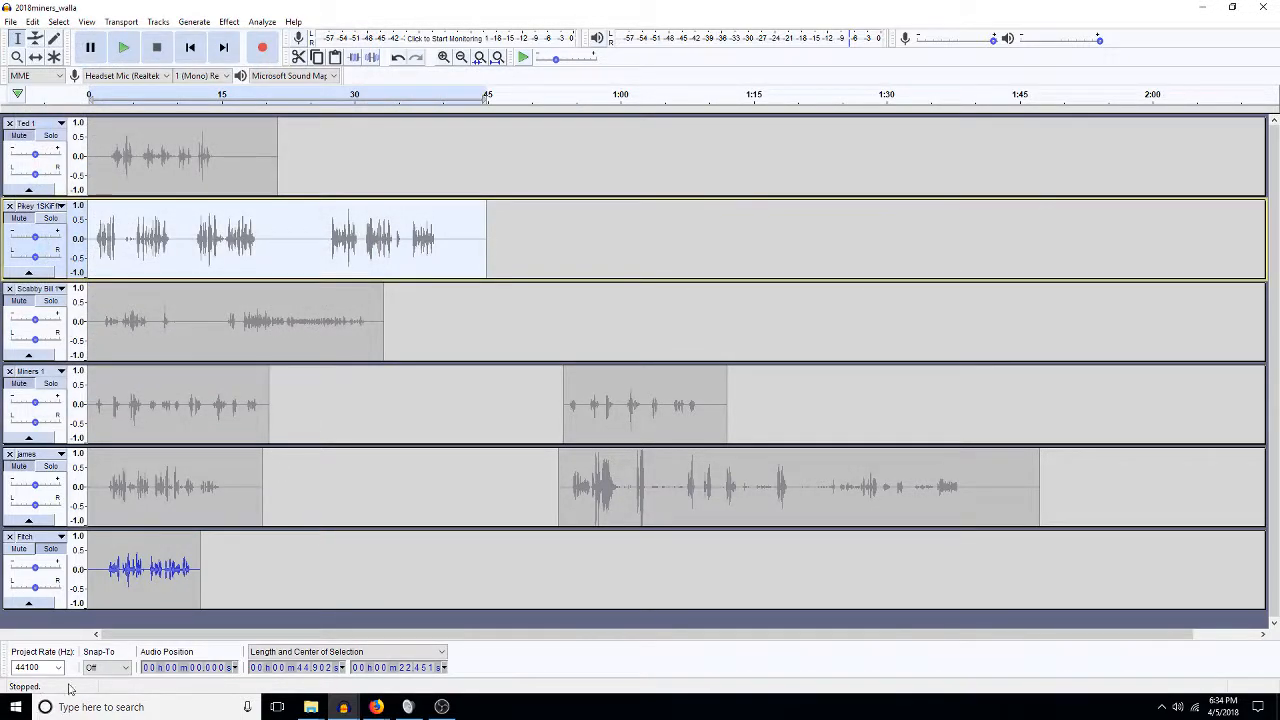
Load adrive in a new Firefox tab and log in to the ADrive account.
mouse_move(377, 708)
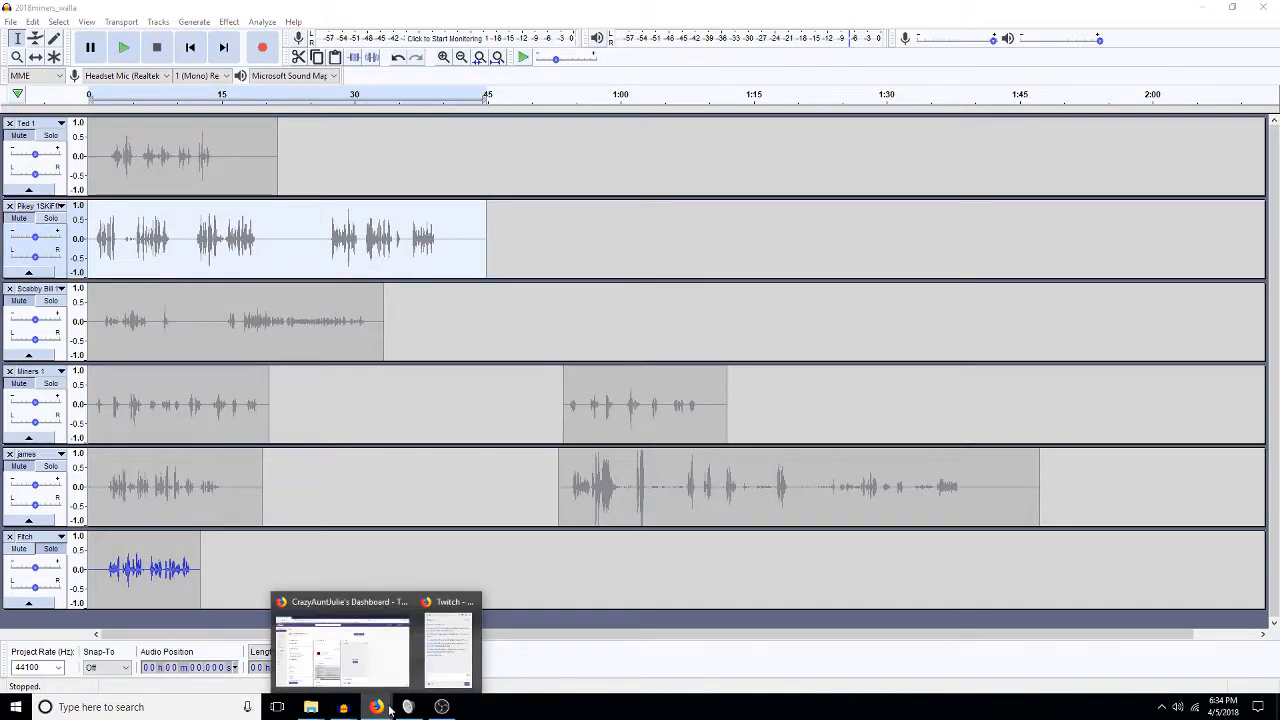
left_click(342, 650)
left_click(160, 33)
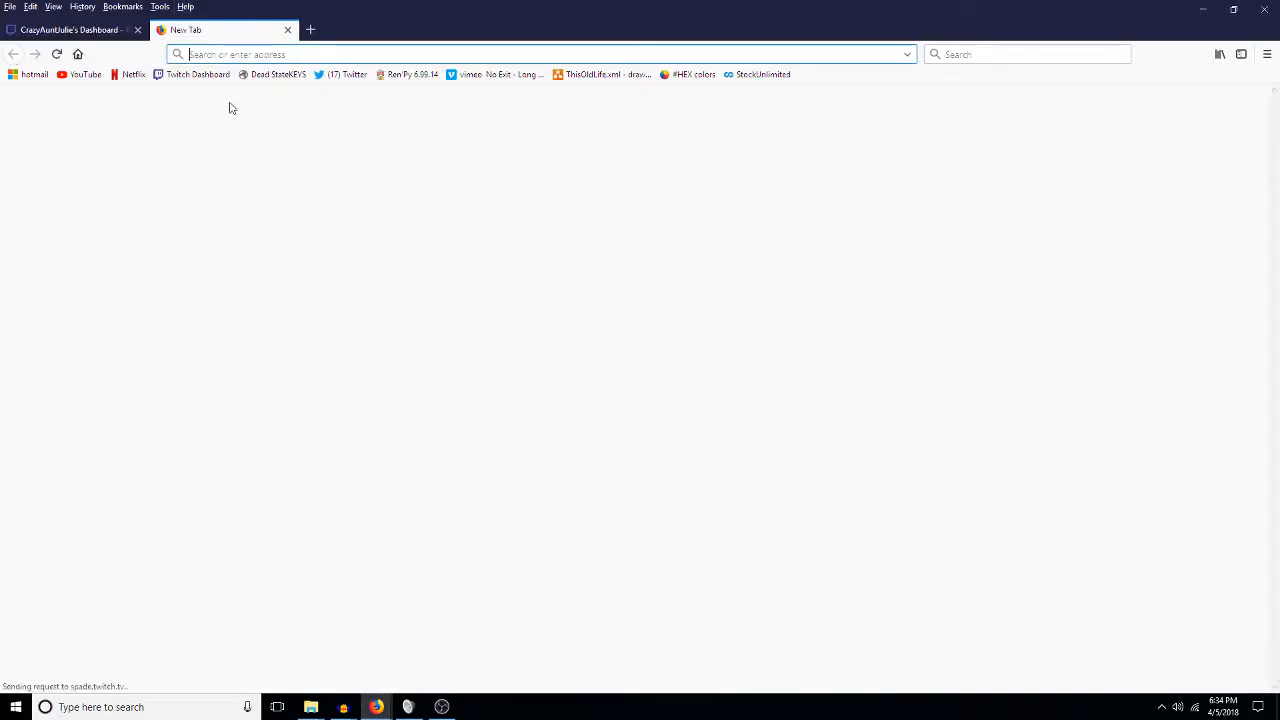
type("adrive.com")
key("Return")
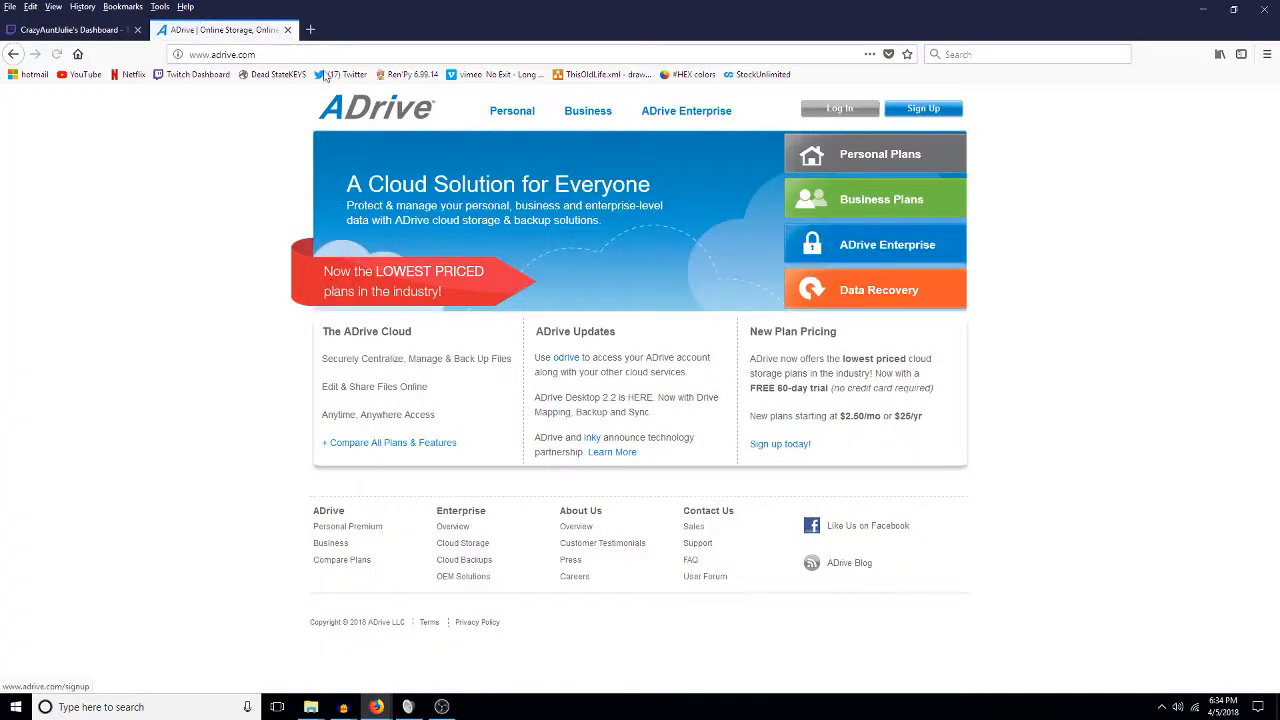
left_click(810, 113)
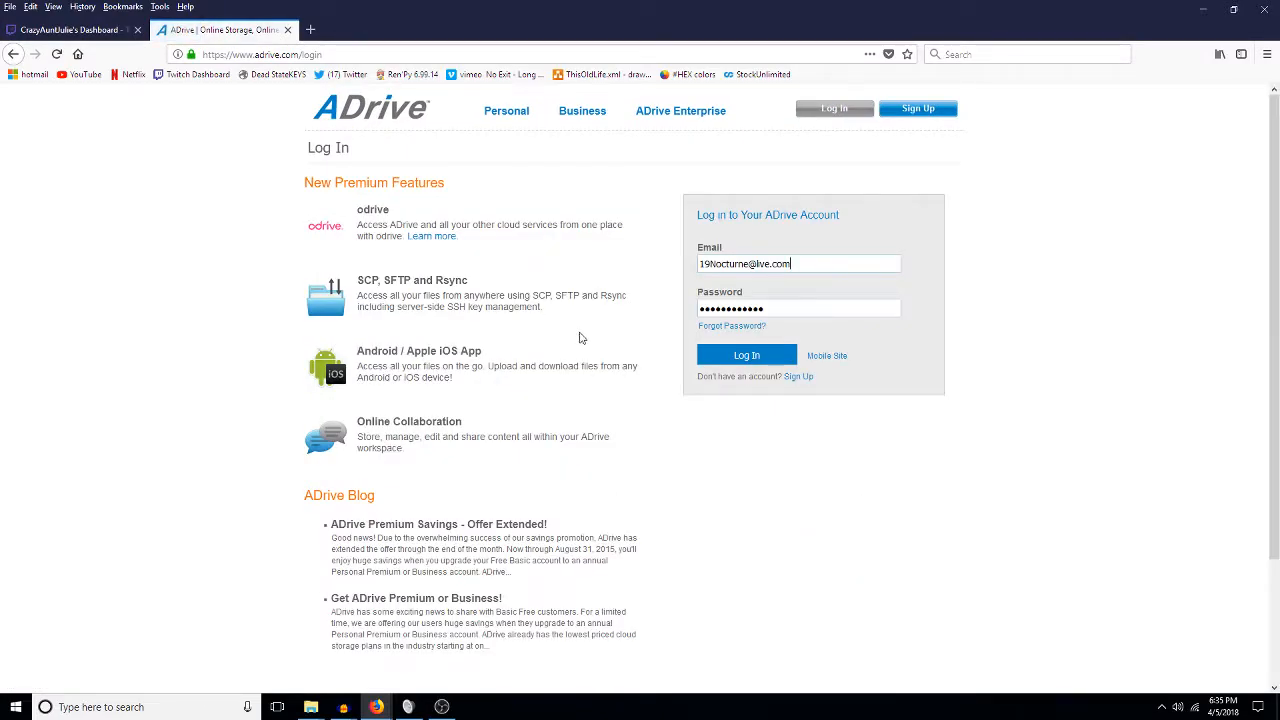
left_click(720, 362)
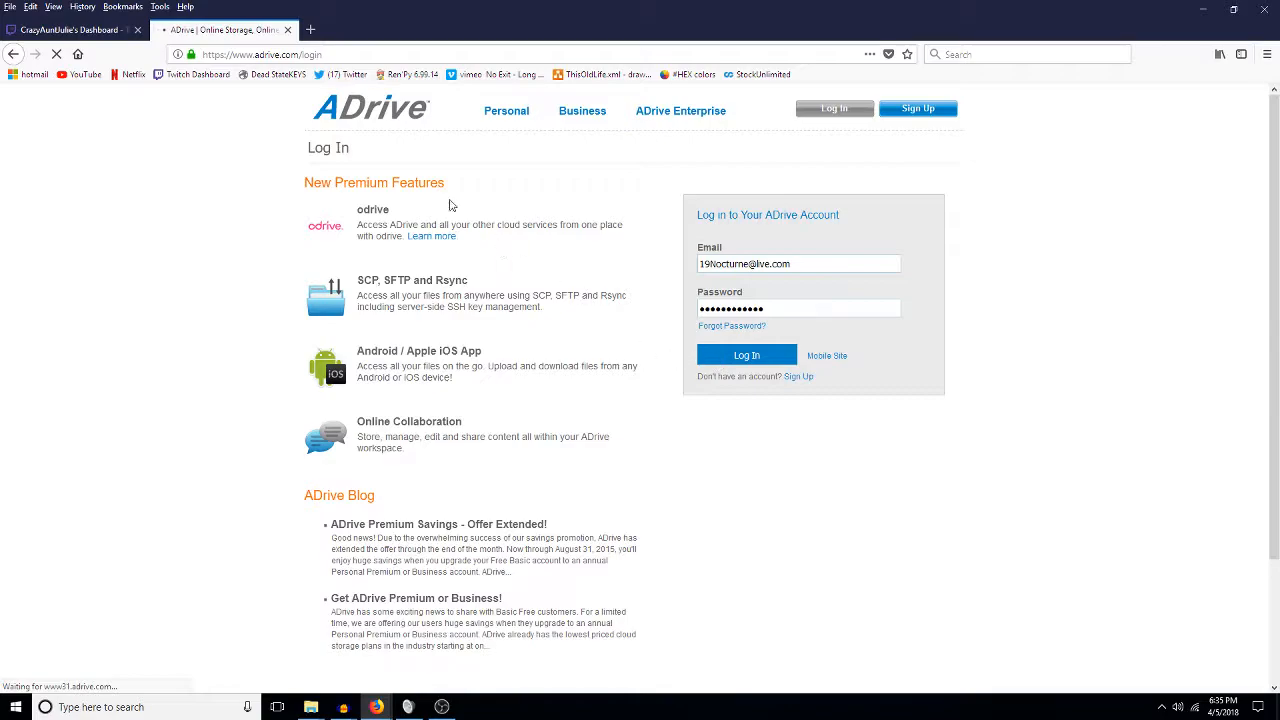
Clear Firefox's 102 MB cached web content in Privacy & Security settings.
left_click(160, 6)
left_click(186, 104)
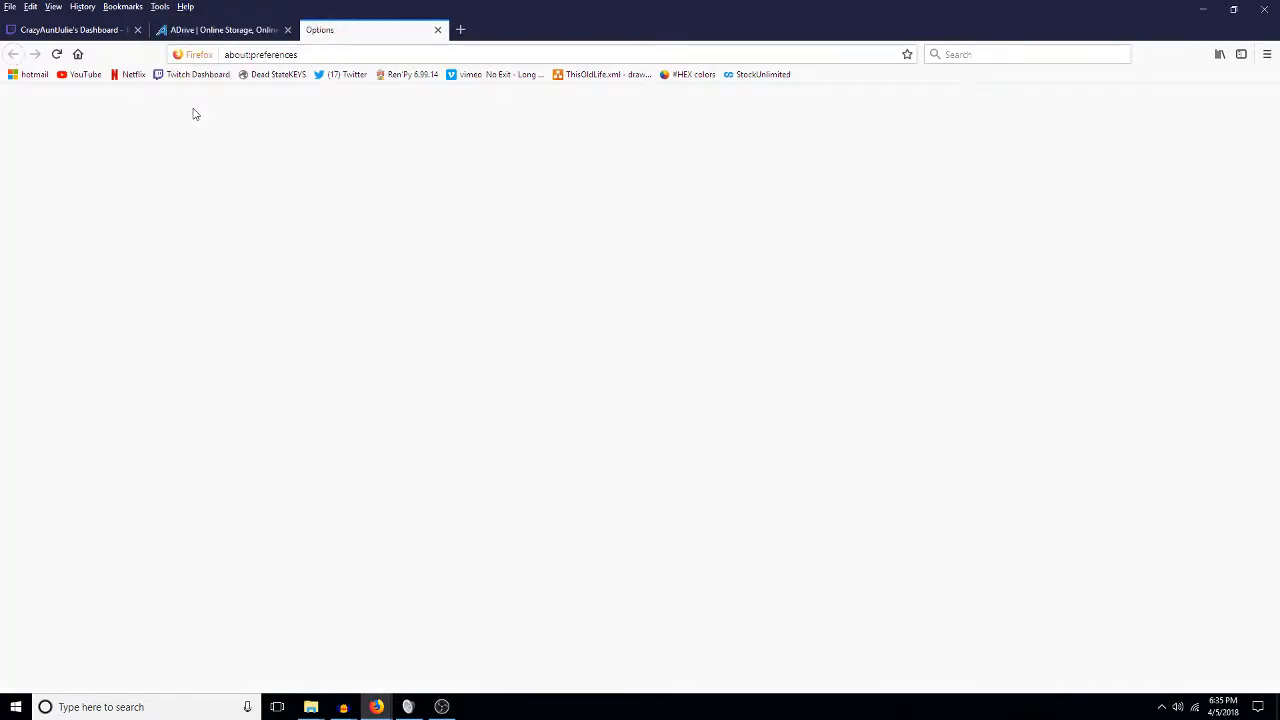
left_click(96, 210)
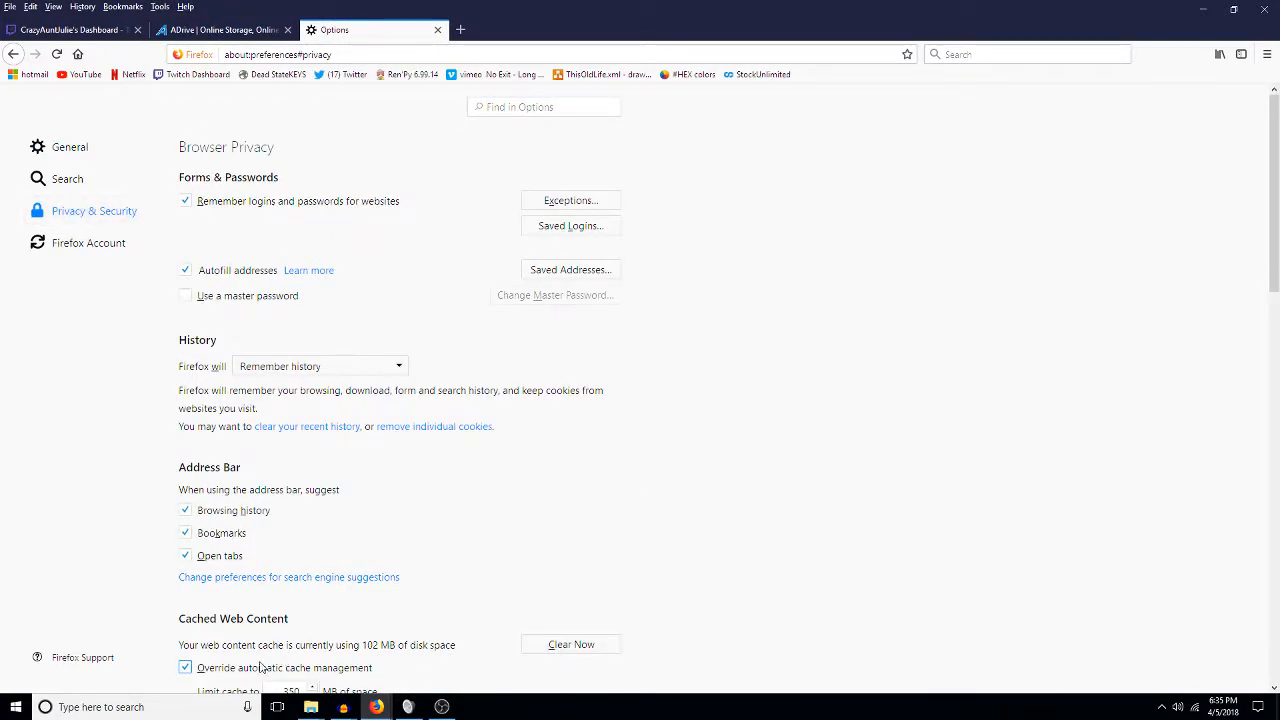
left_click(565, 649)
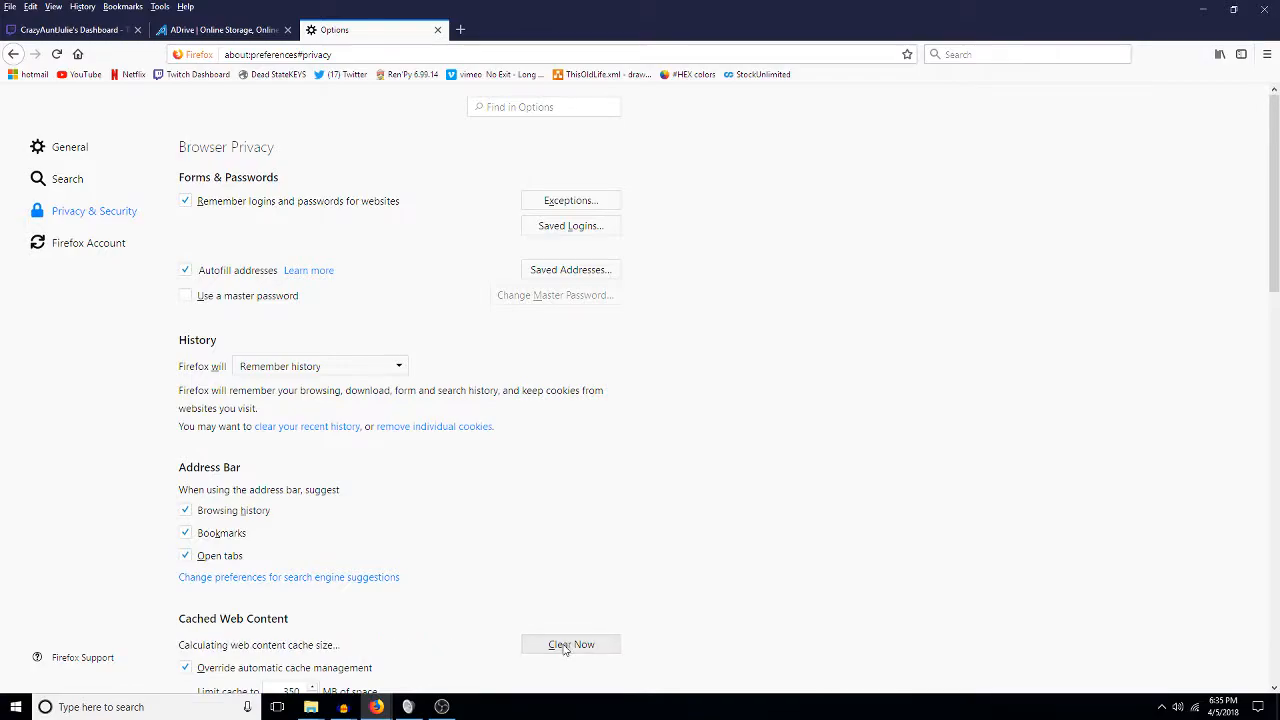
left_click(437, 30)
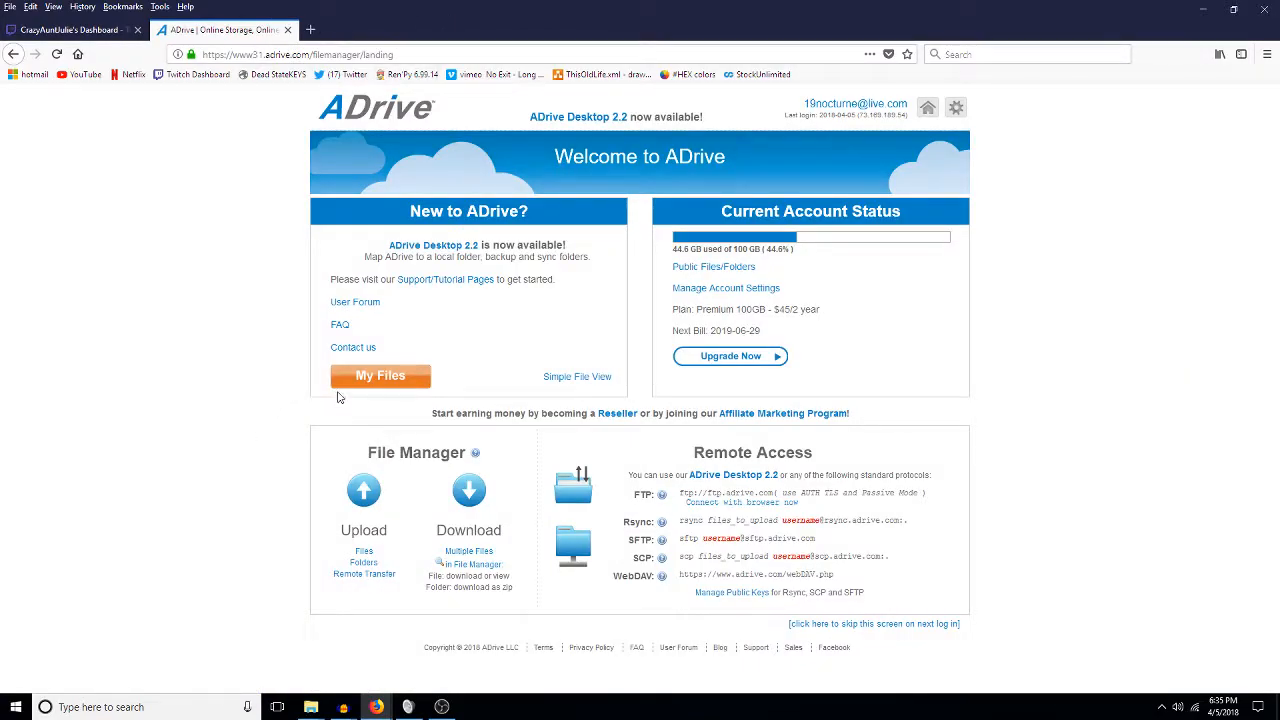
Open the 1-offs folder under My Files and sort it by Modified, newest first.
left_click(379, 385)
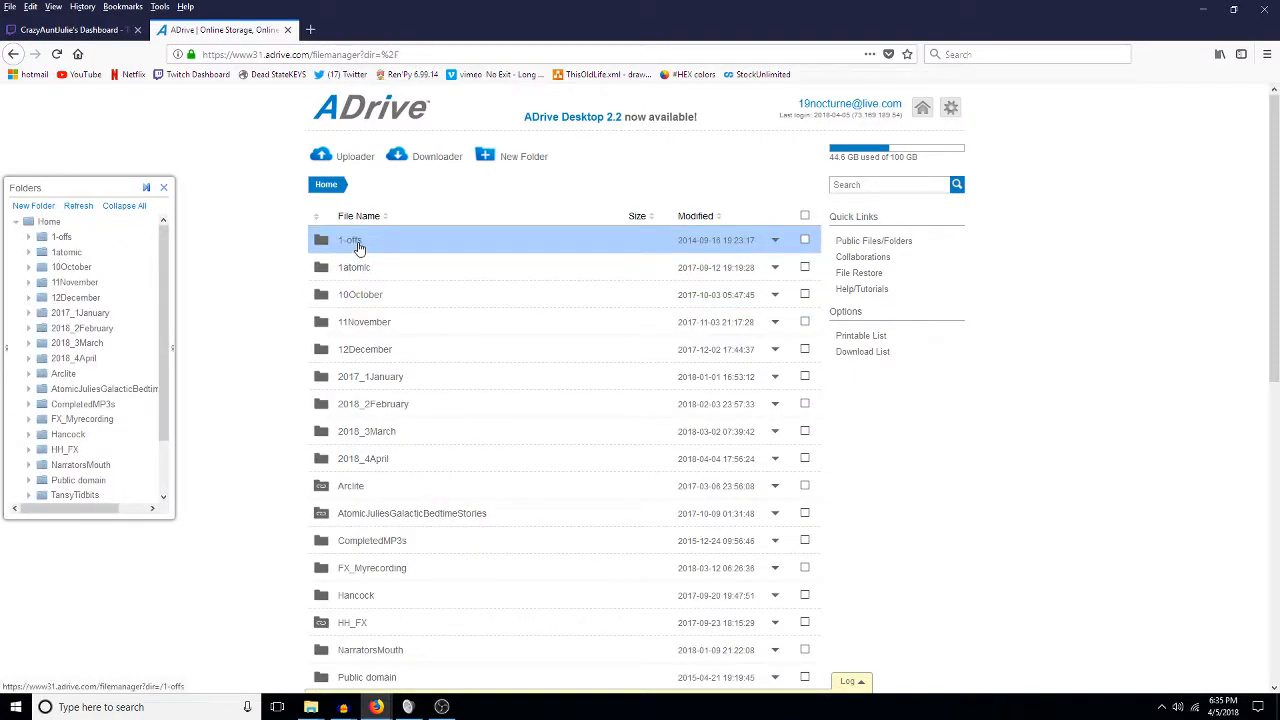
left_click(358, 247)
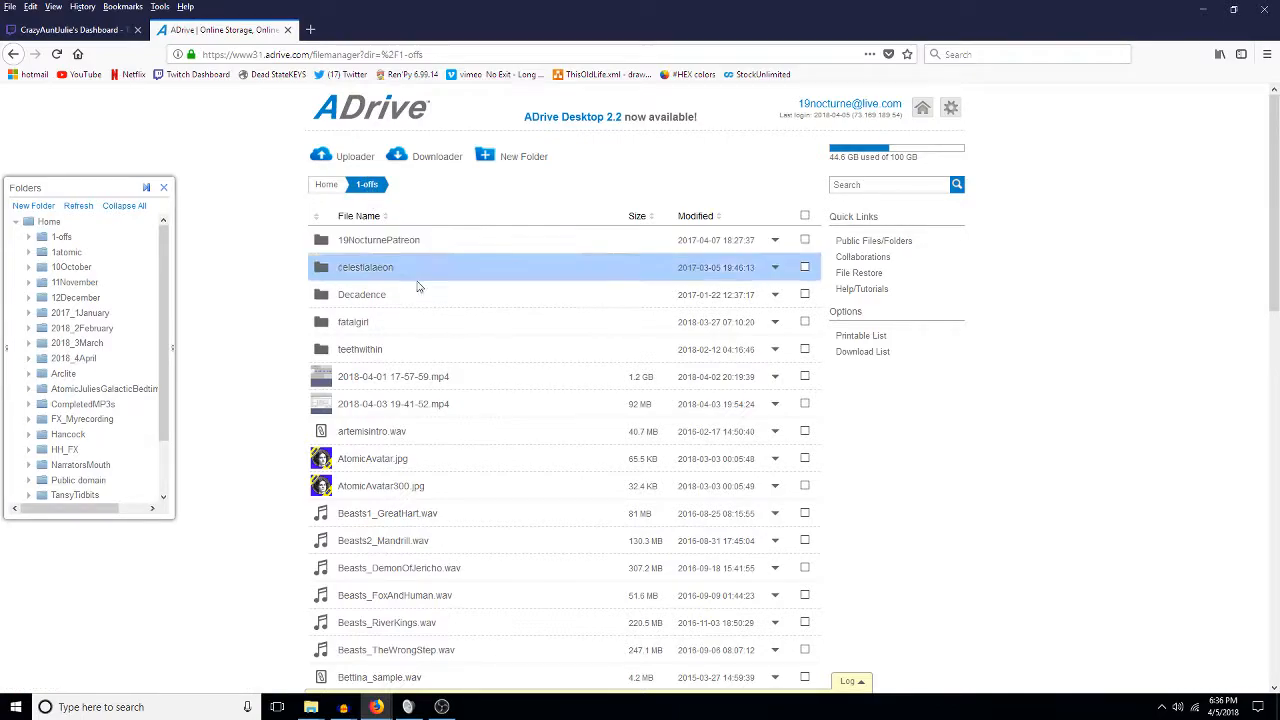
left_click(693, 216)
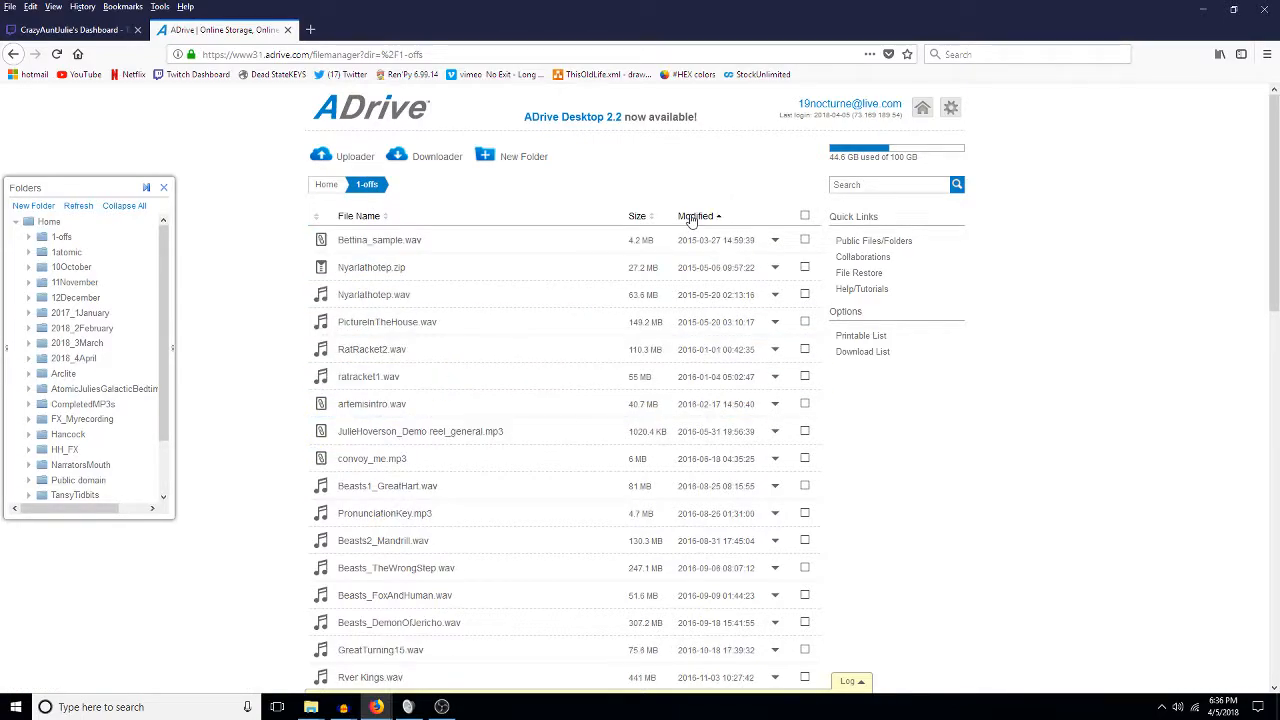
left_click(695, 216)
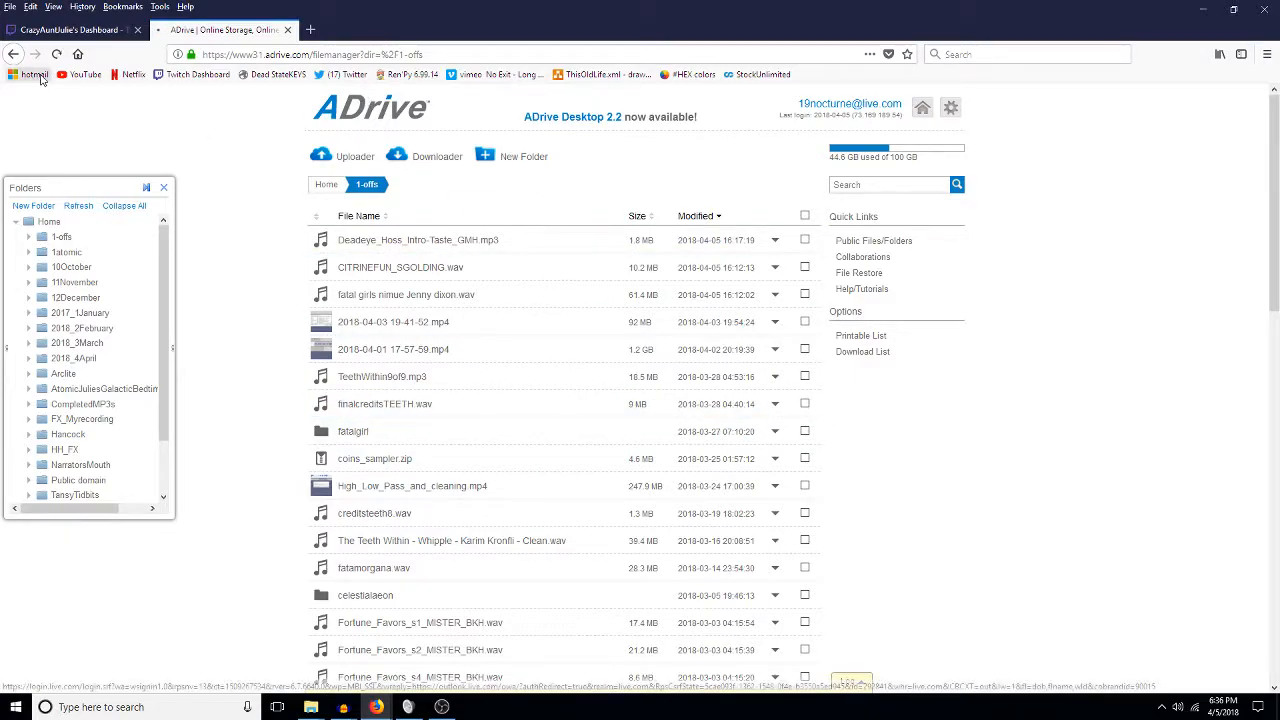
Sign in to Hotmail by entering the account address and password.
left_click(35, 75)
key("ctrl+shift+Left")
key("ctrl+shift+Left")
key("ctrl+shift+Left")
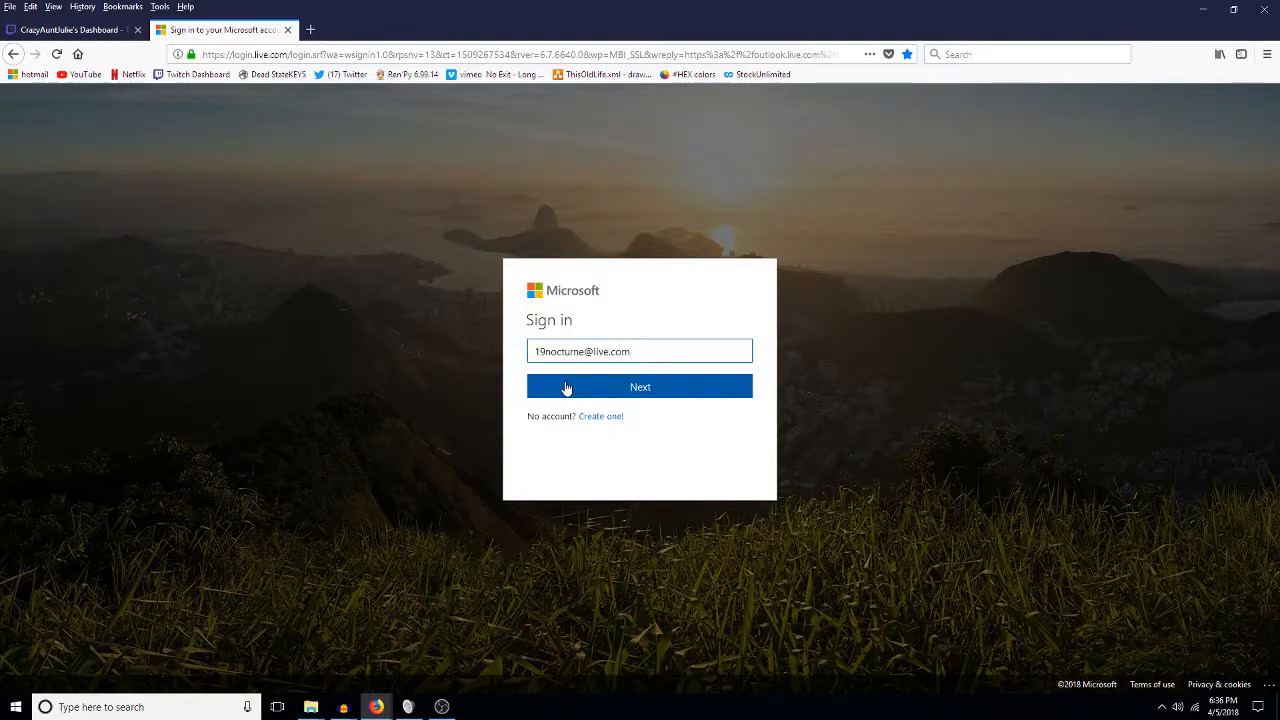
left_click(566, 388)
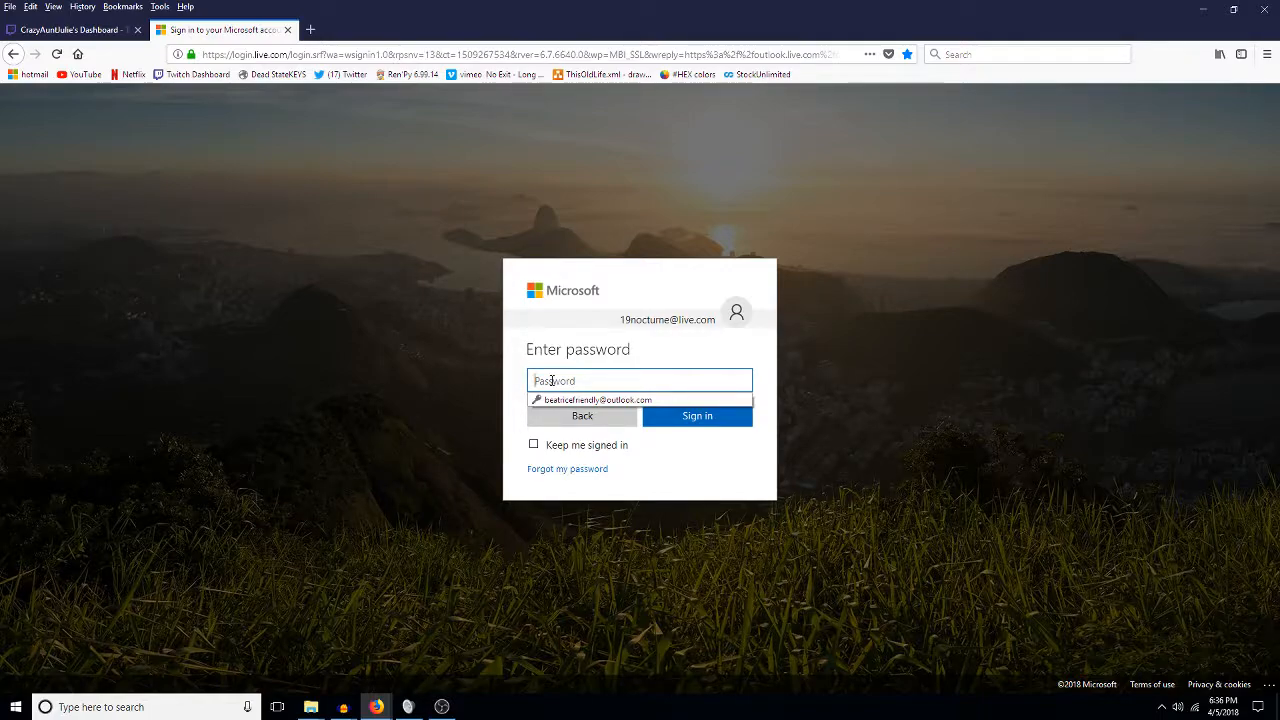
type("••")
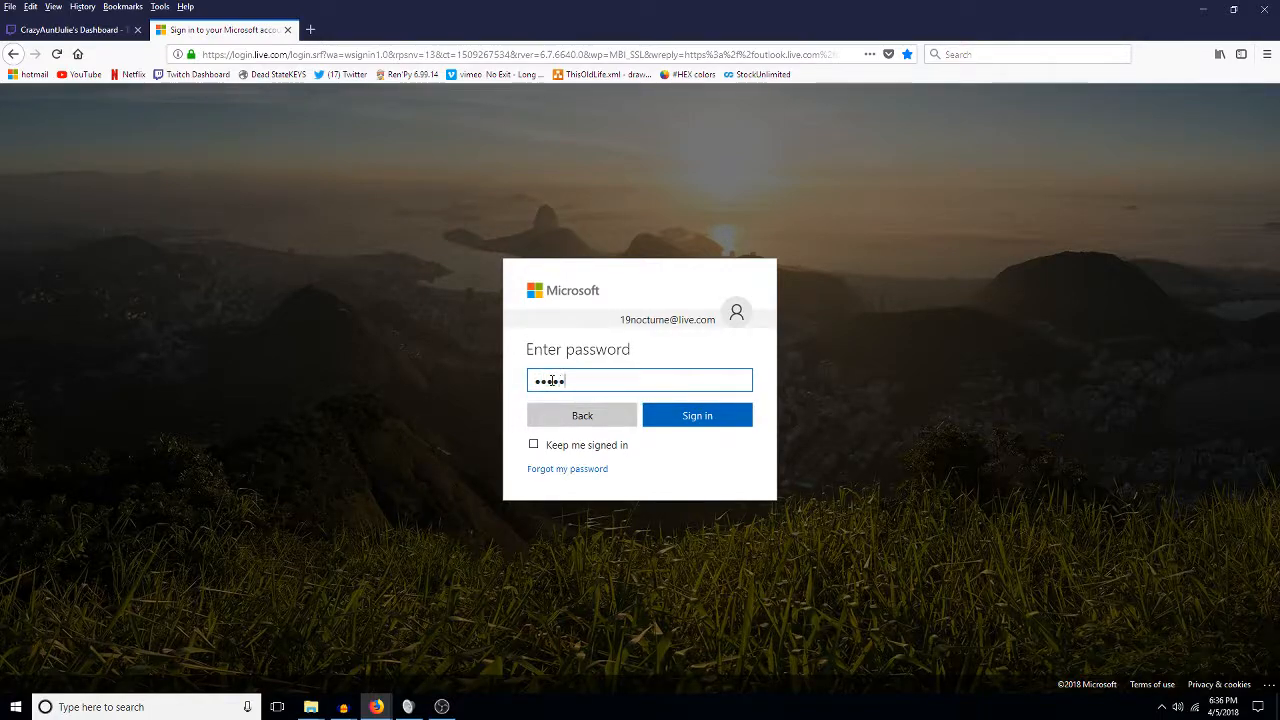
key("Return")
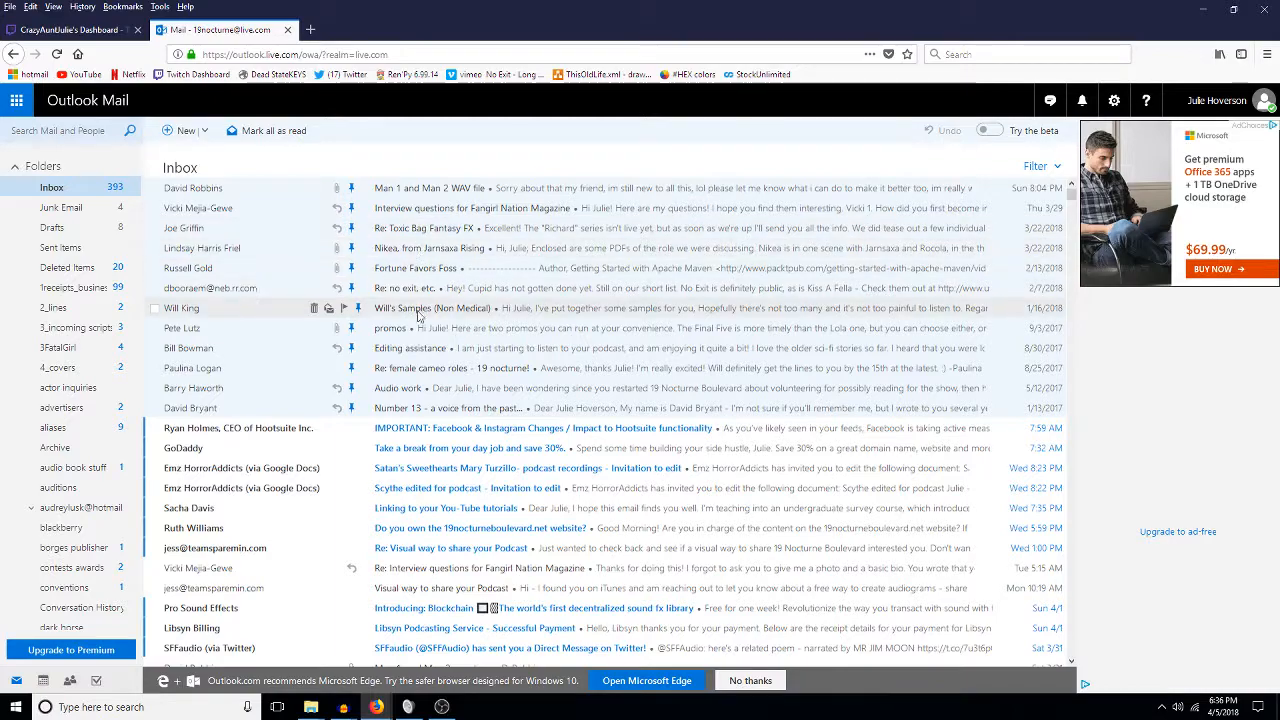
Read the 'Linking to your You-Tube tutorials' email, then close the Outlook tab.
left_click(450, 508)
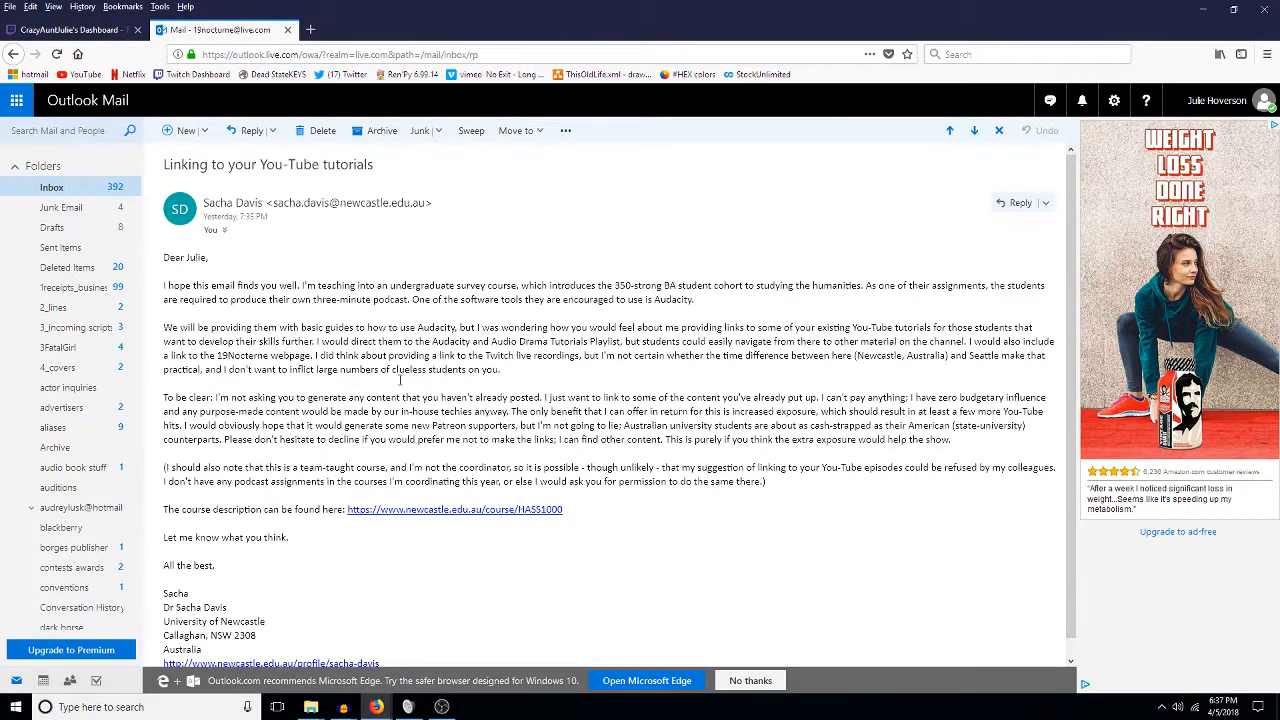
left_click(52, 189)
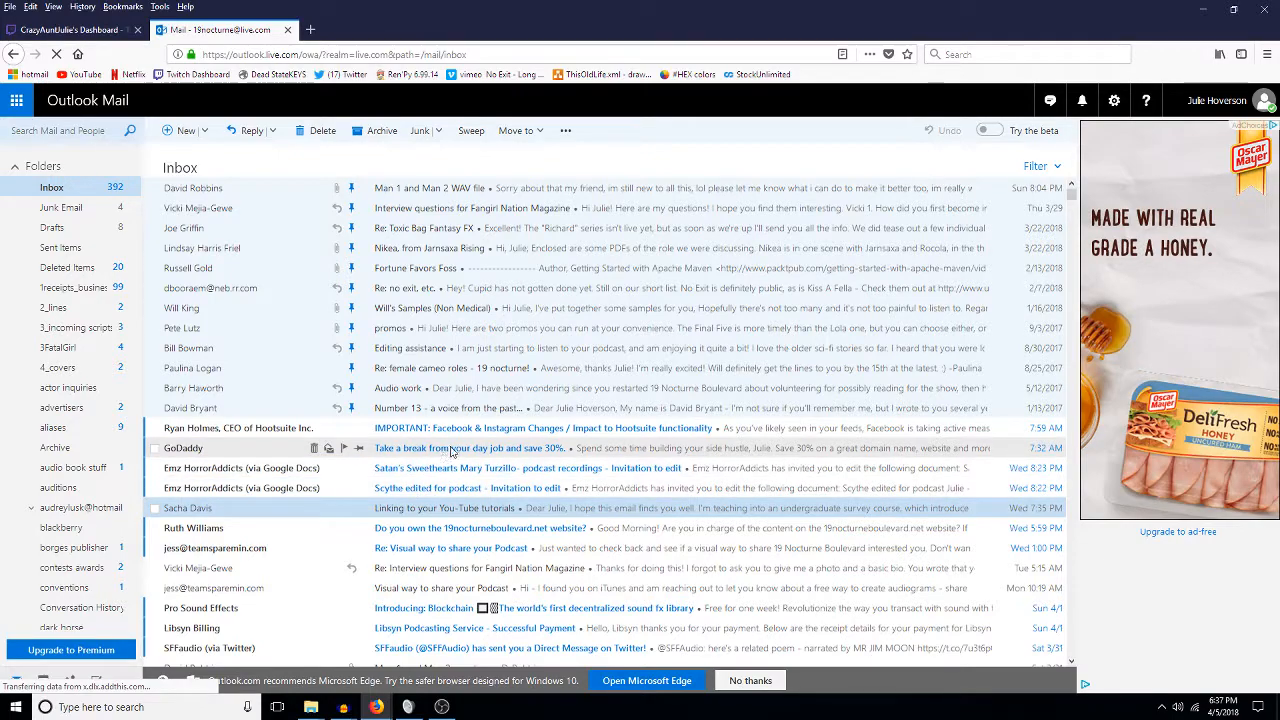
scroll(423, 590, "down", 5)
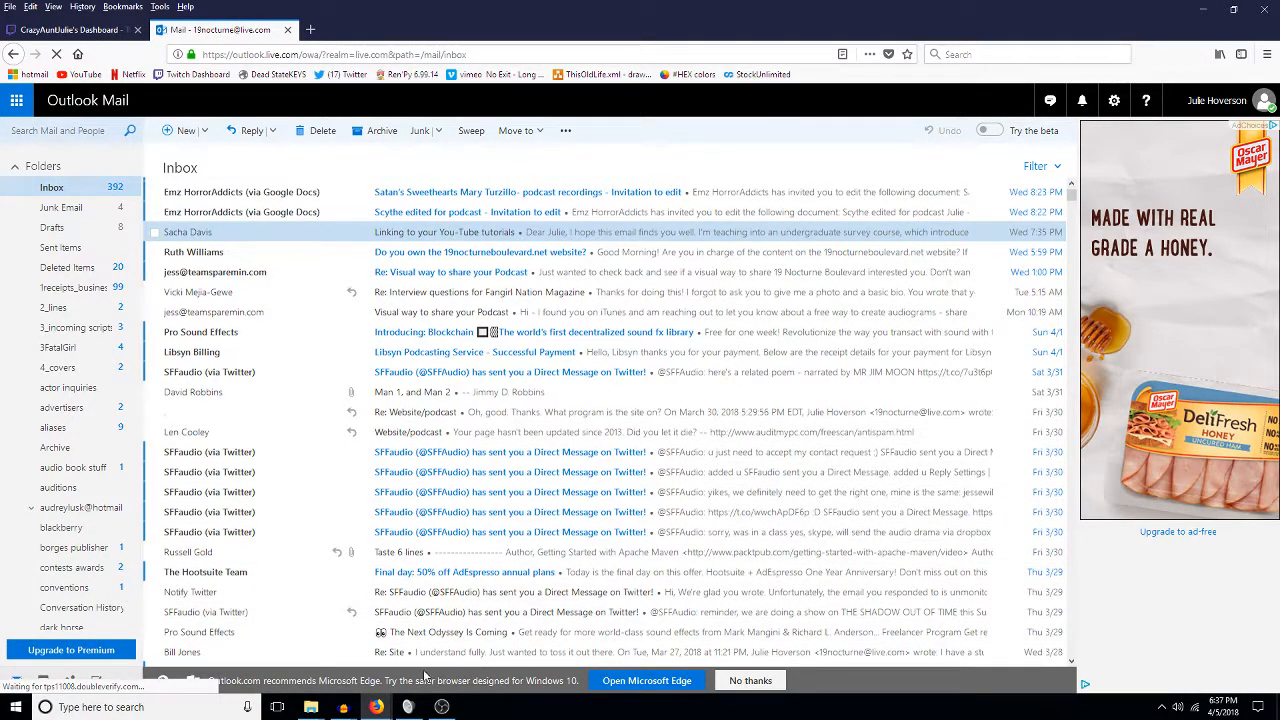
left_click(287, 29)
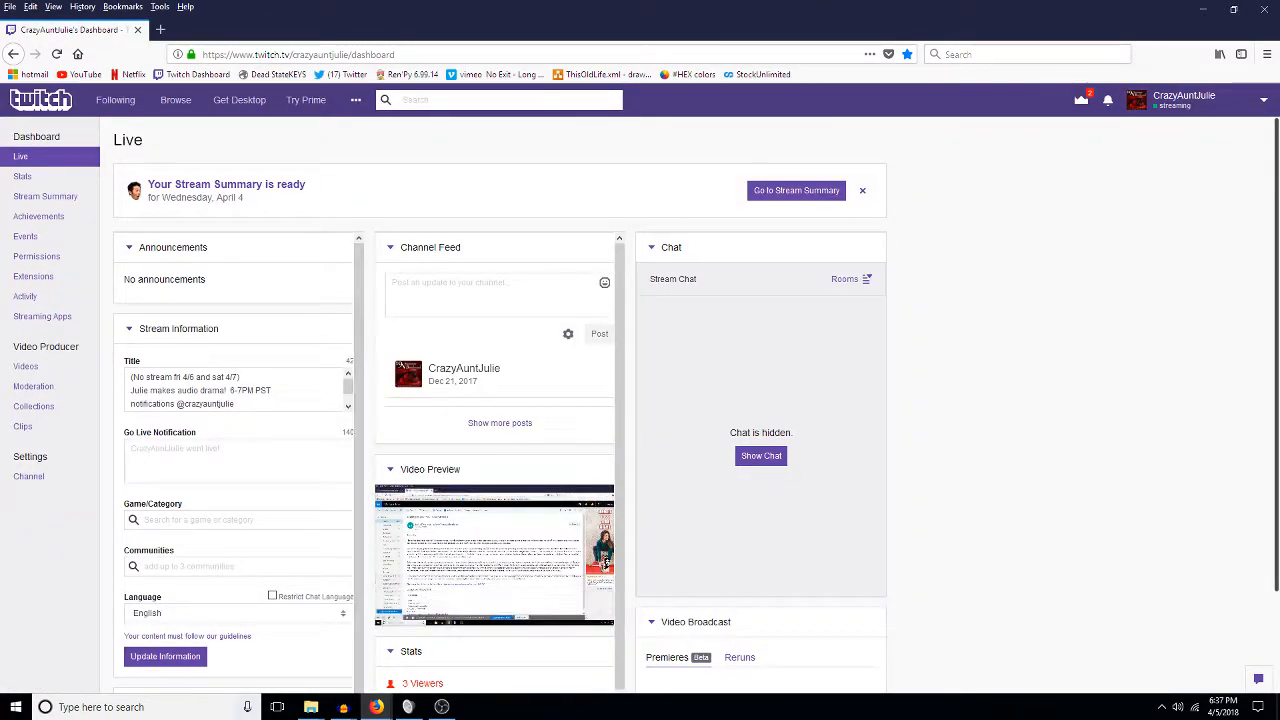
Open SKIPfile-DEK-Ep7-Pikey and DeK7-scabby bill MP3s from 1_deadeye\7VOICES.
mouse_move(343, 707)
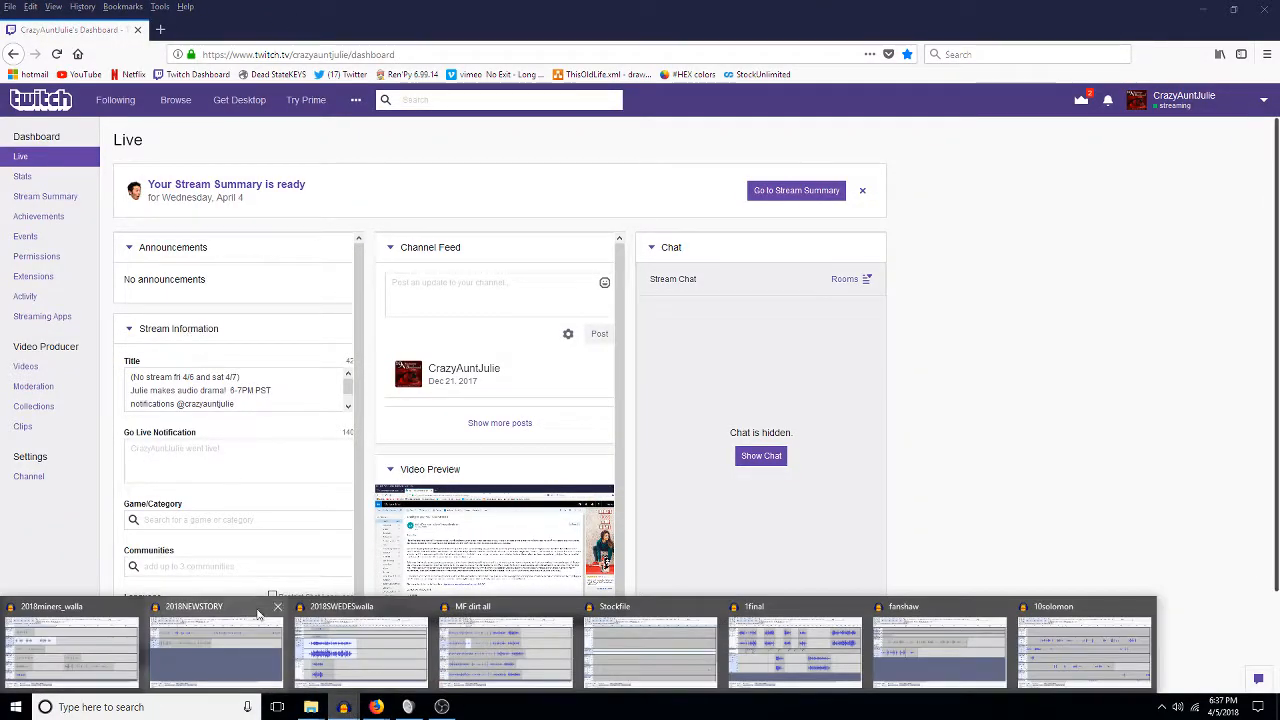
left_click(330, 640)
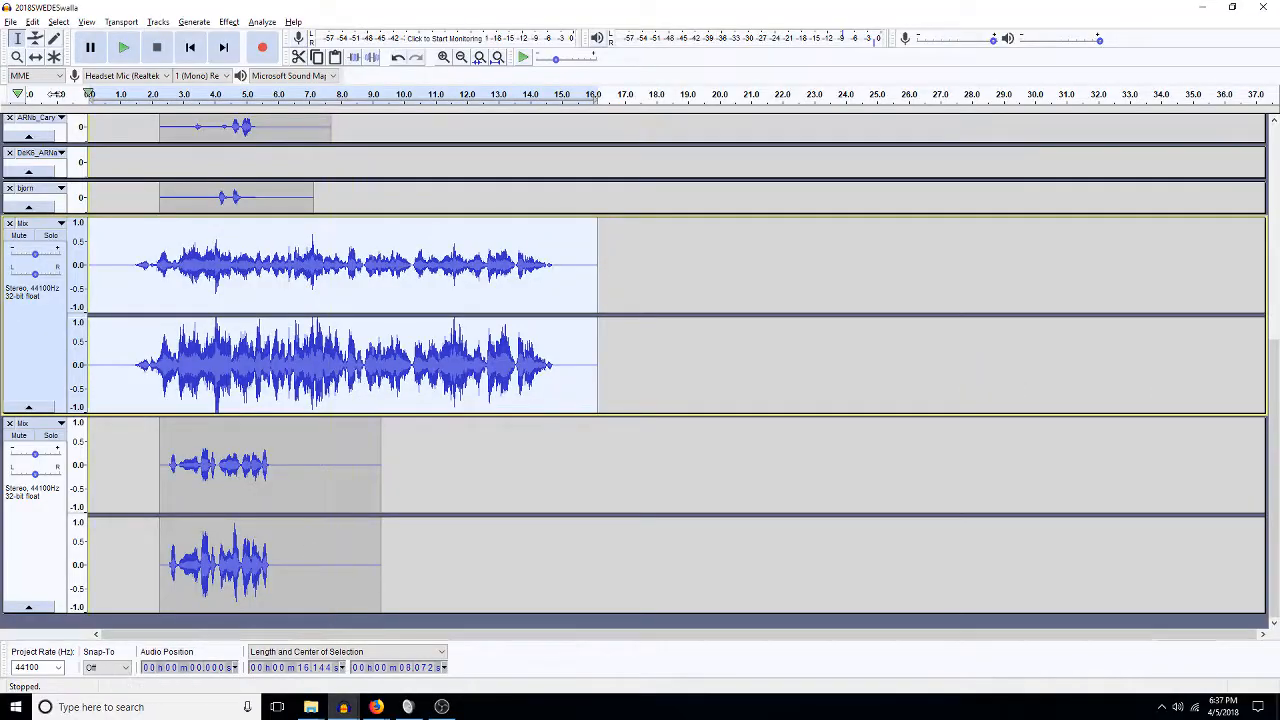
left_click(10, 22)
left_click(30, 50)
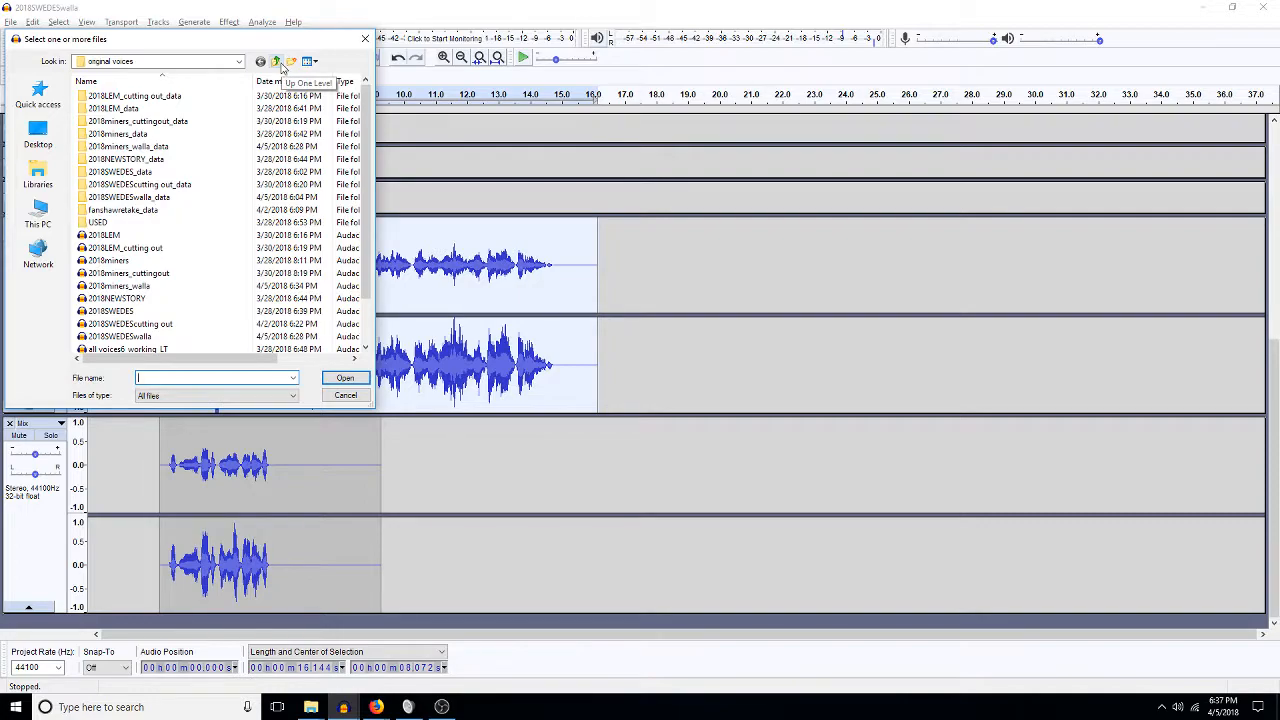
scroll(370, 342, "down", 2)
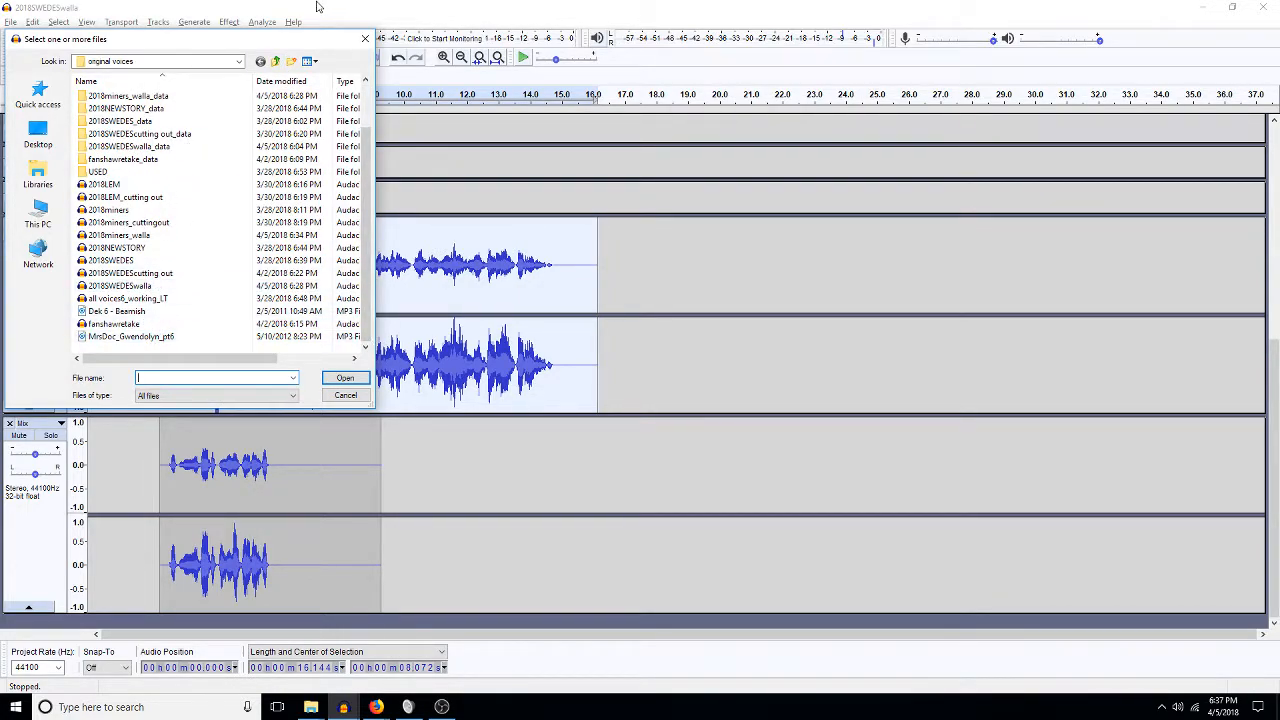
left_click(275, 61)
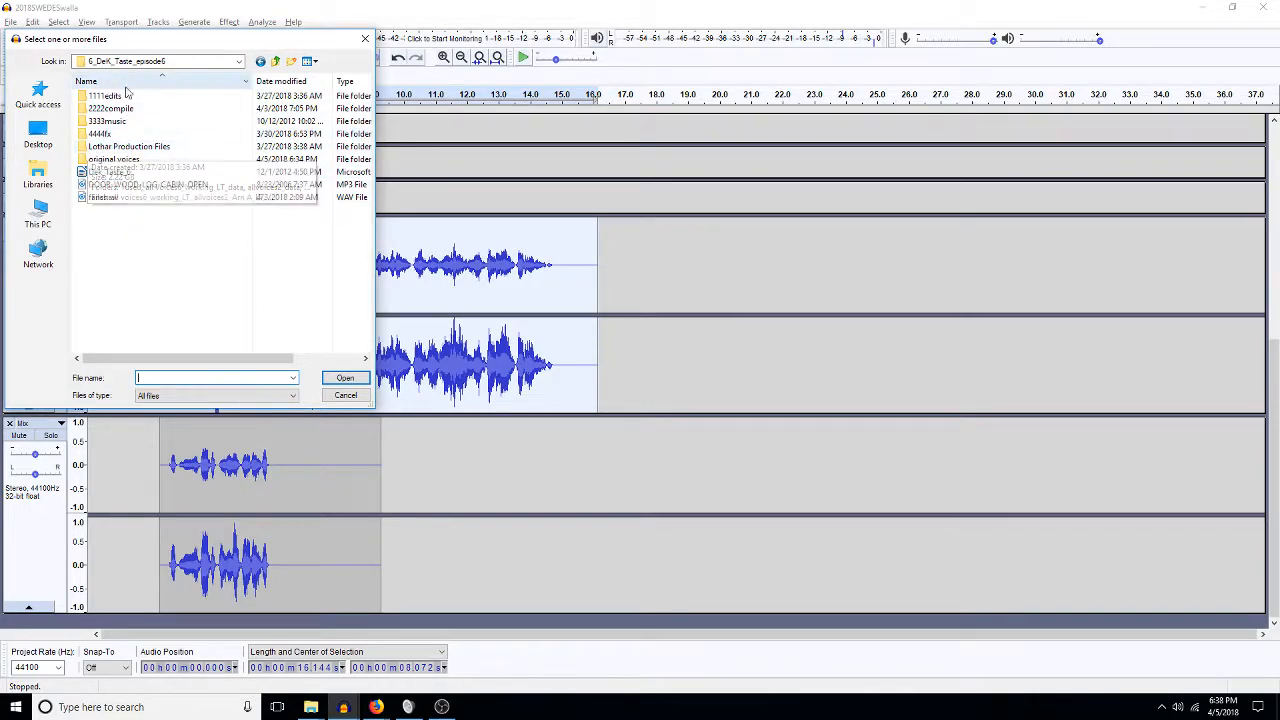
left_click(276, 62)
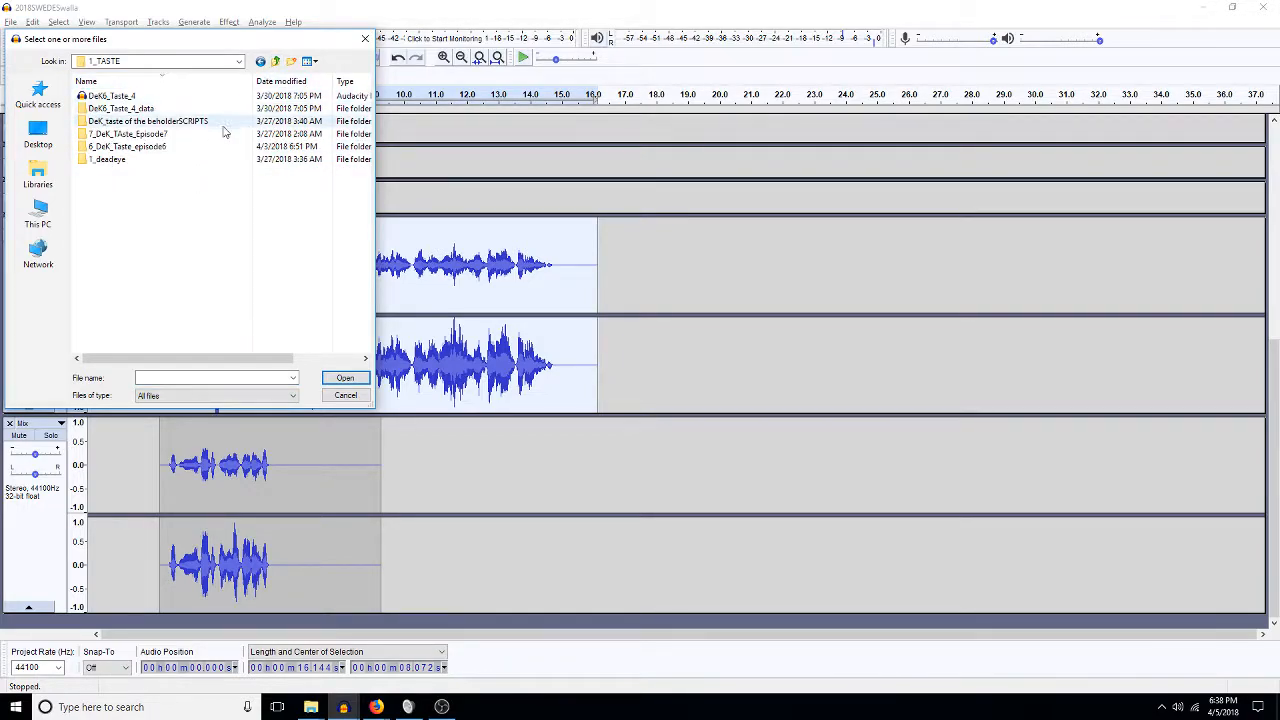
double_click(112, 96)
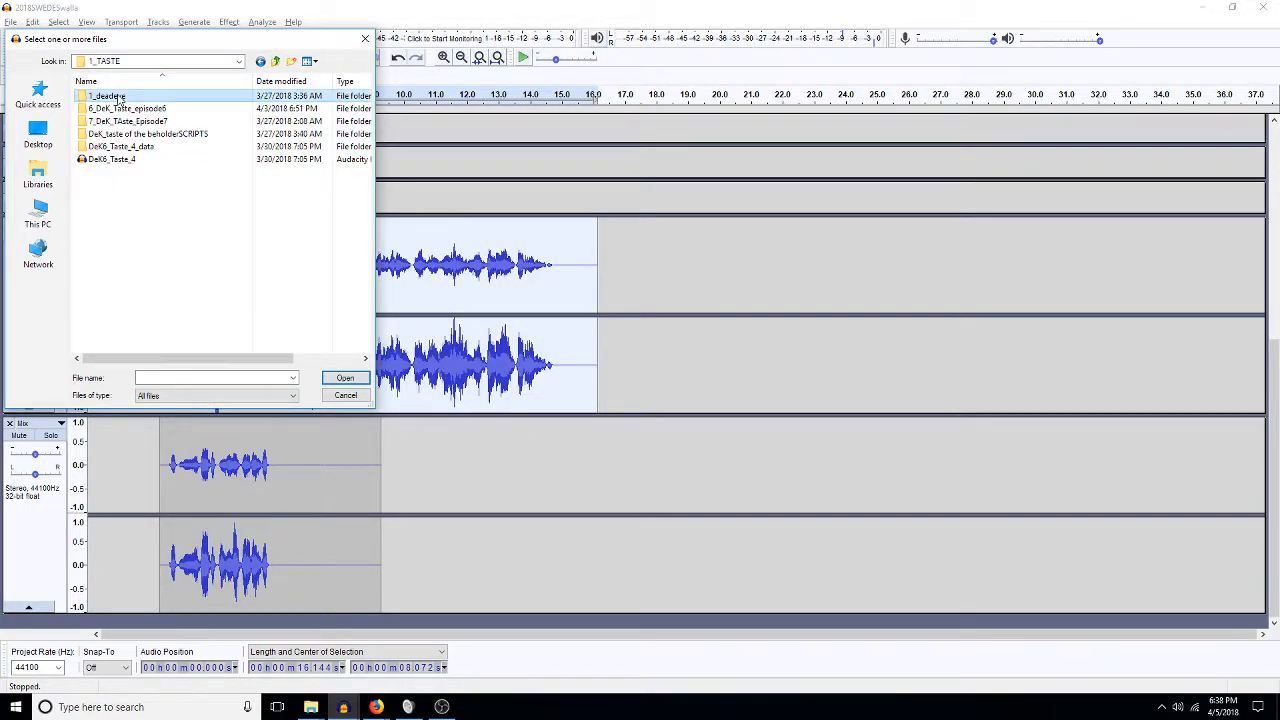
double_click(103, 121)
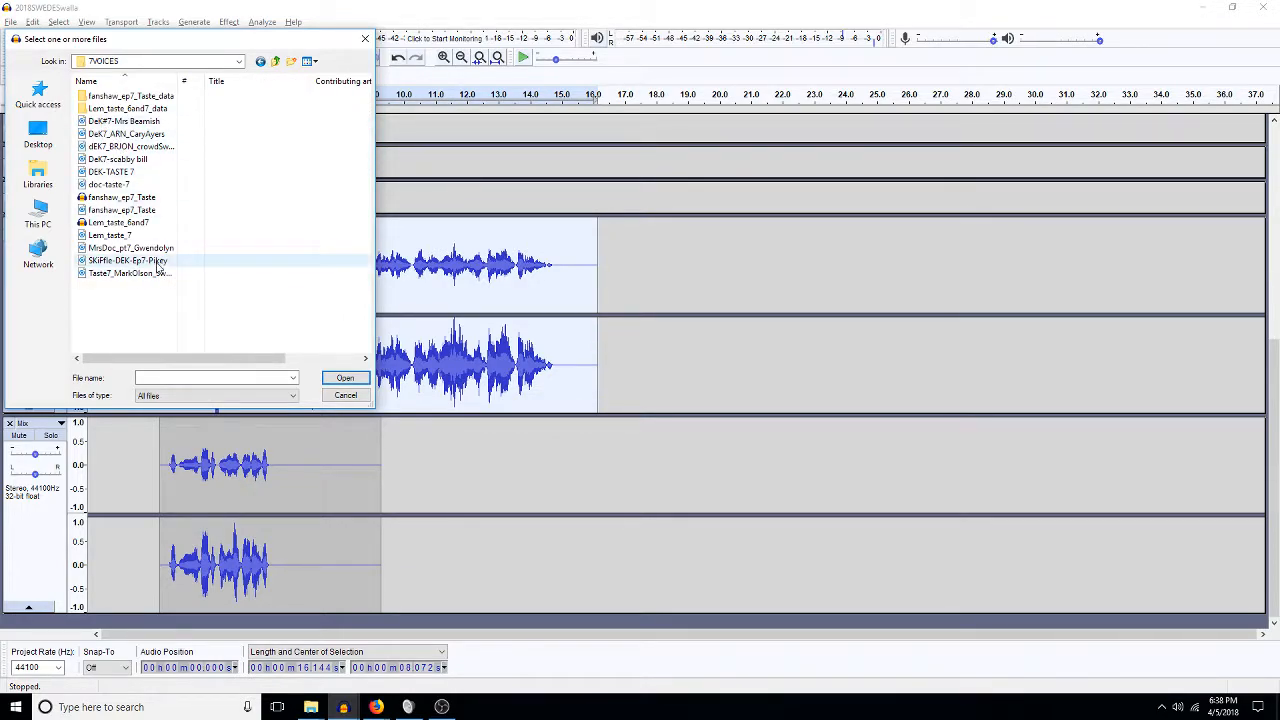
left_click(158, 264)
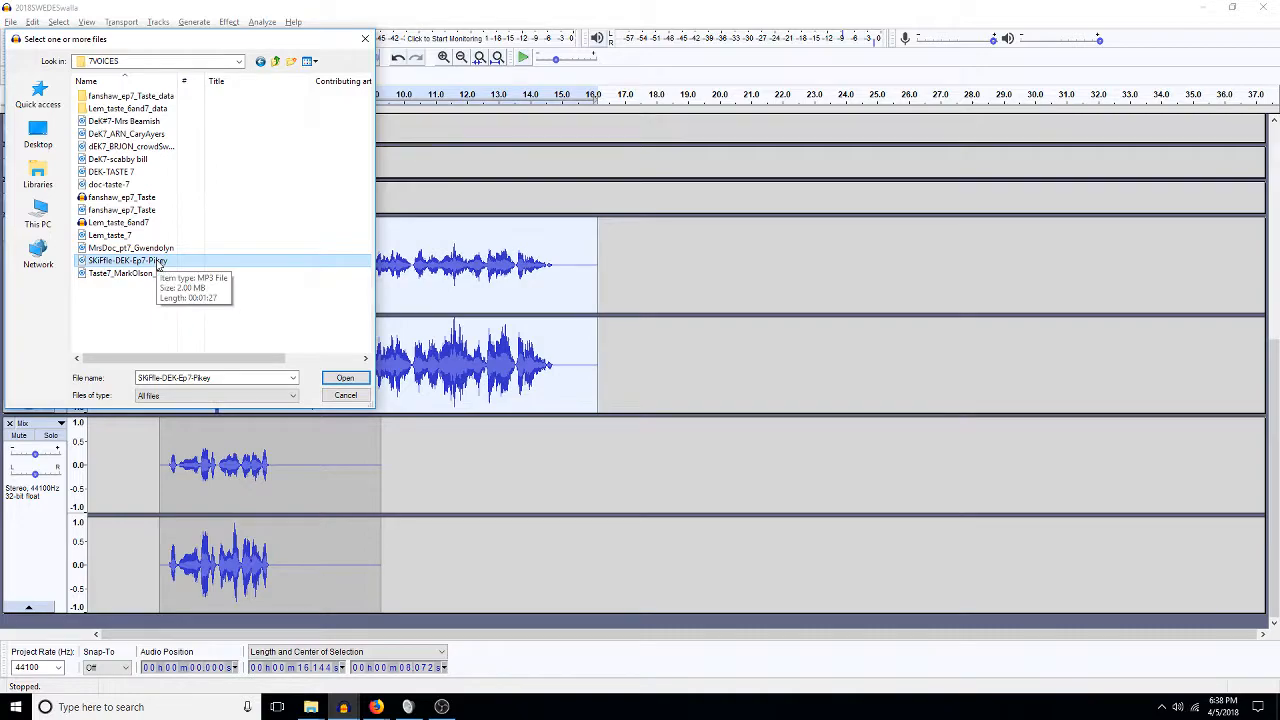
left_click(118, 159, "ctrl")
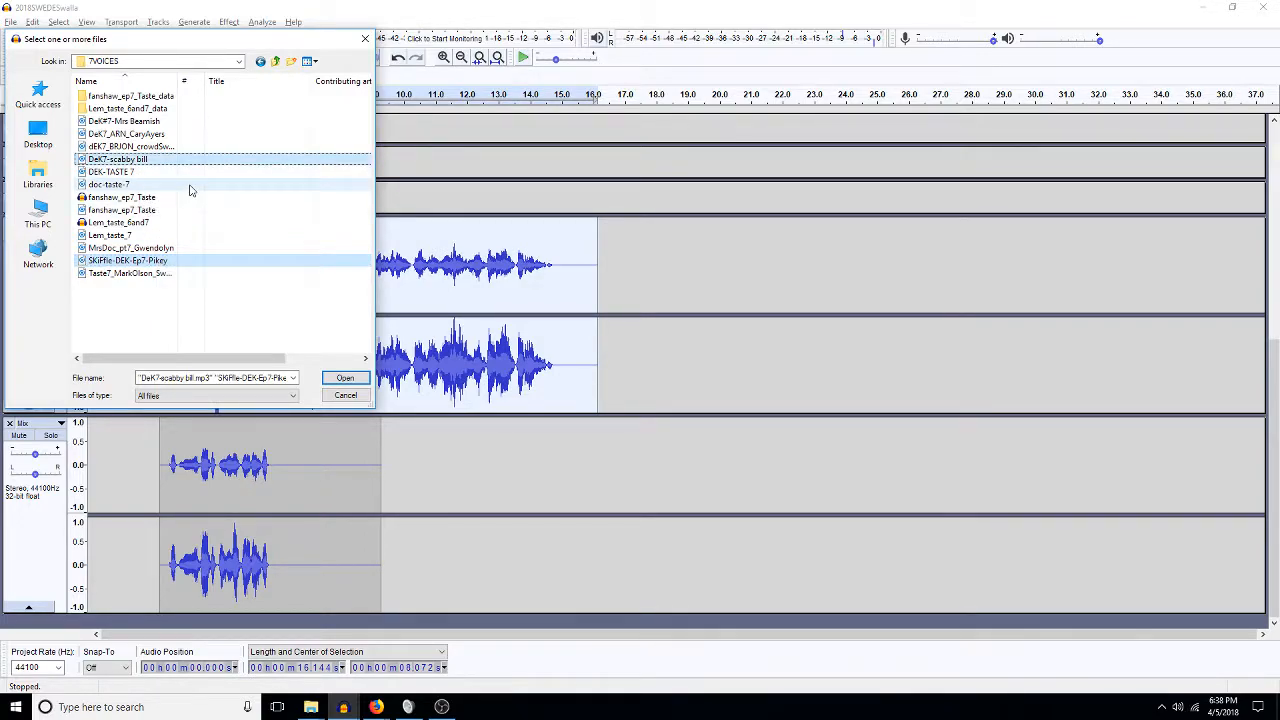
key("Return")
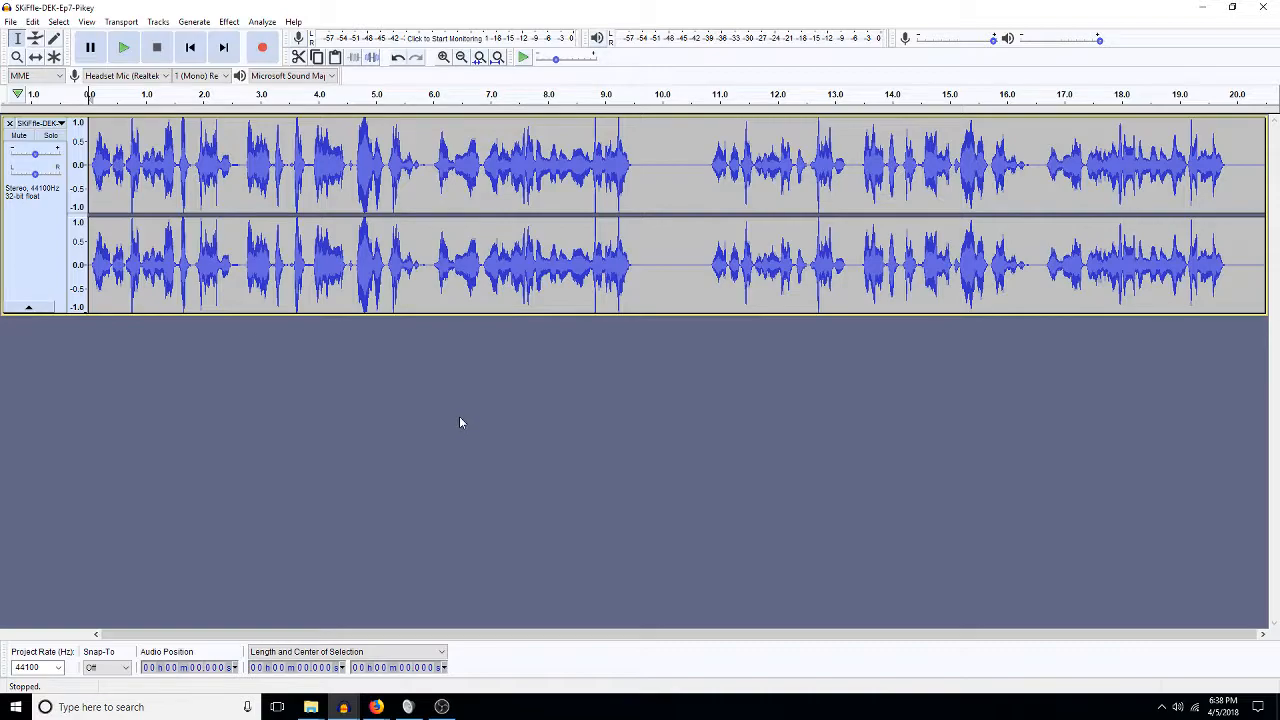
Mix the Pikey recording down to mono and amplify it by -5 dB.
double_click(462, 280)
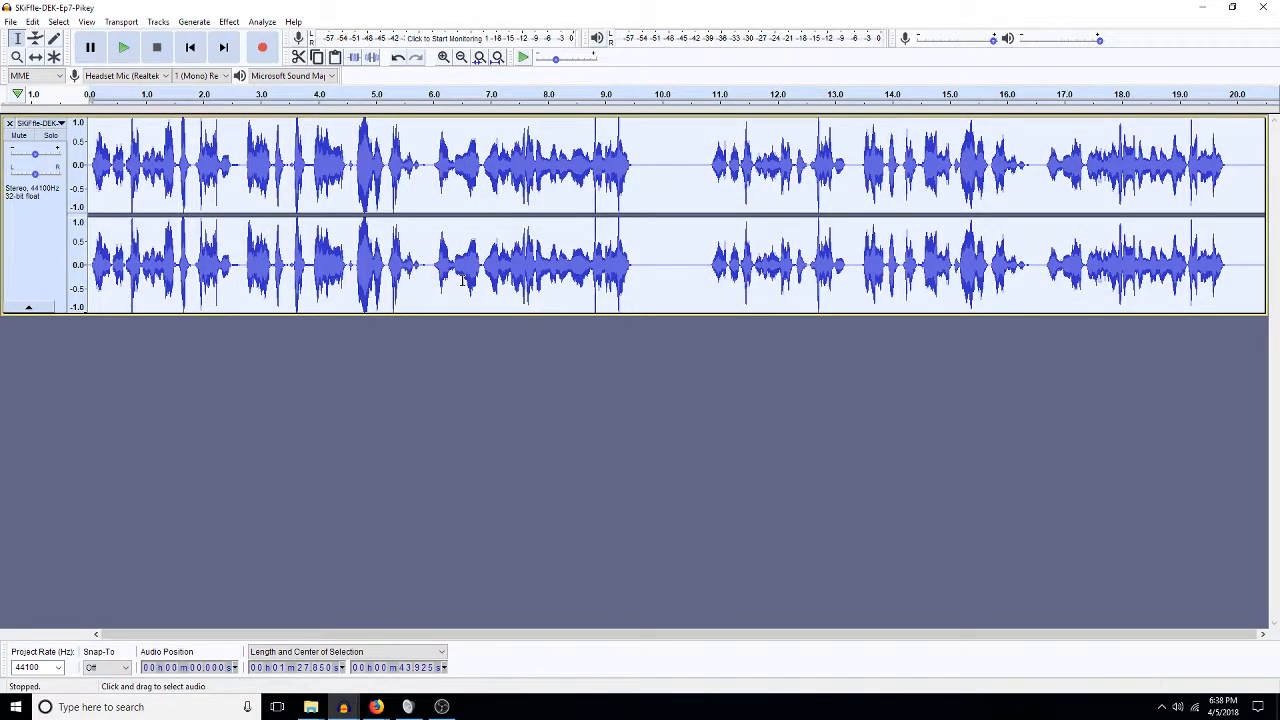
key("ctrl+f")
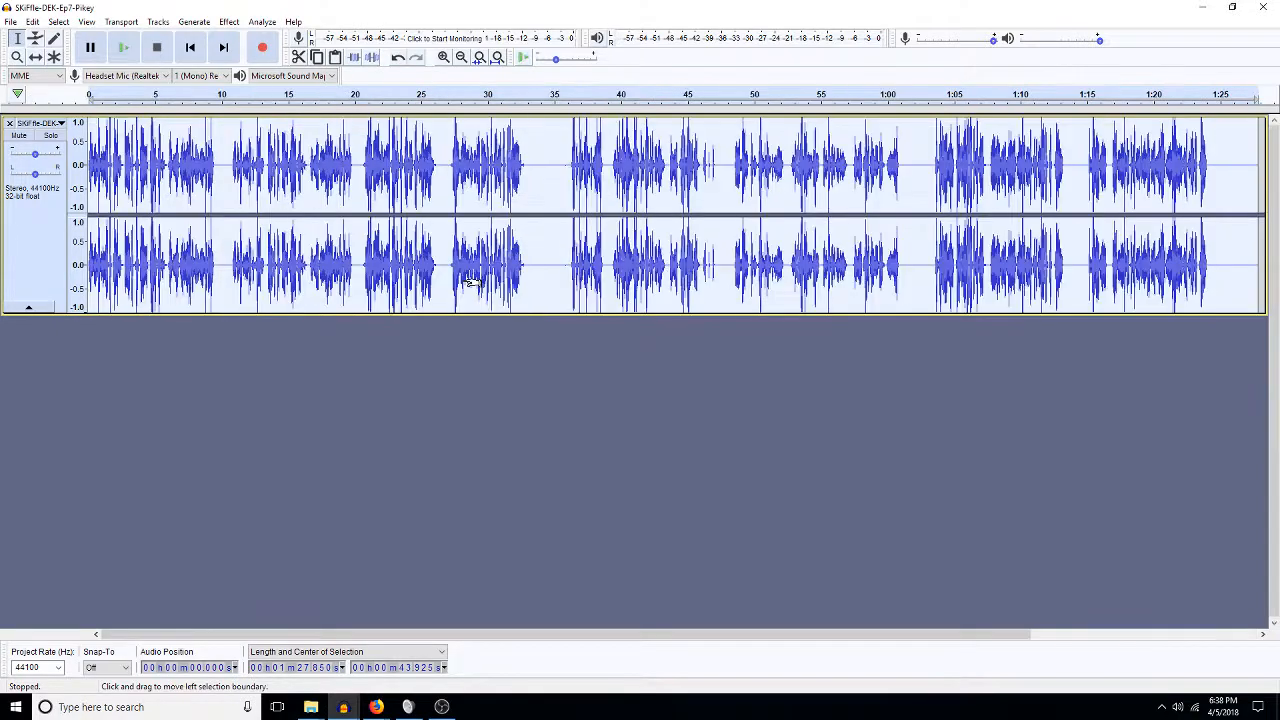
key("ctrl+shift+m")
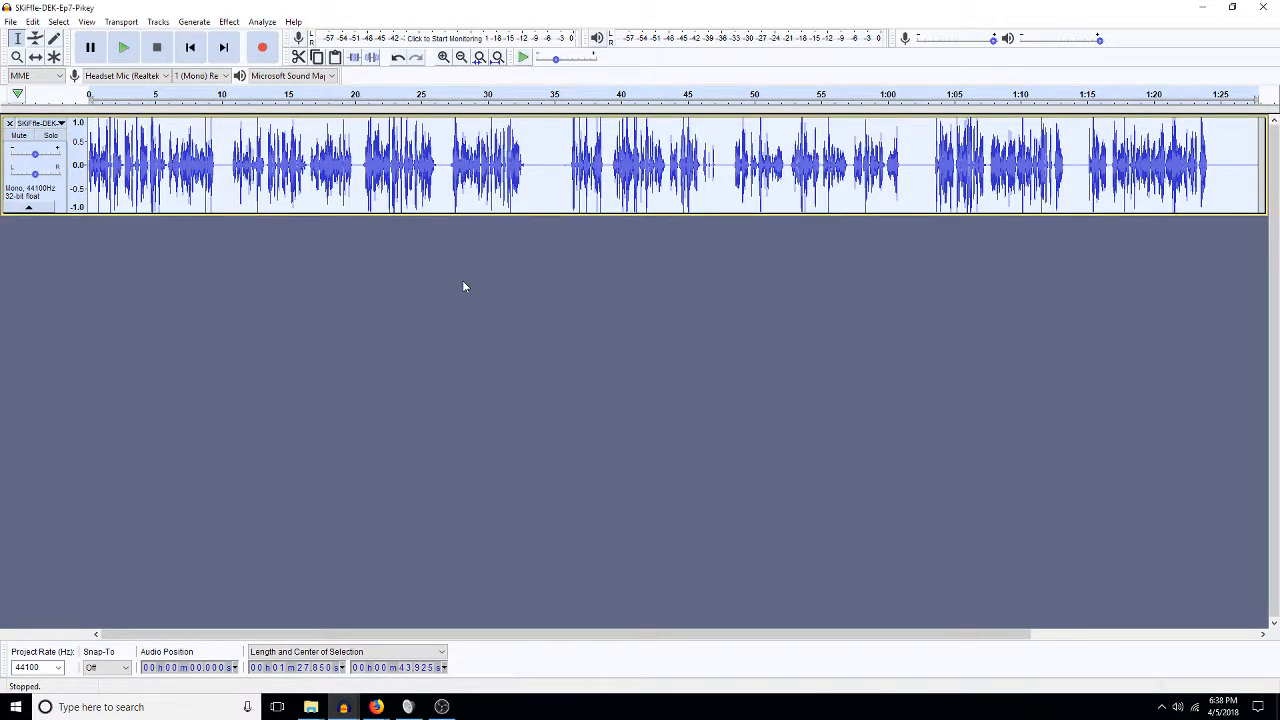
key("ctrl+p")
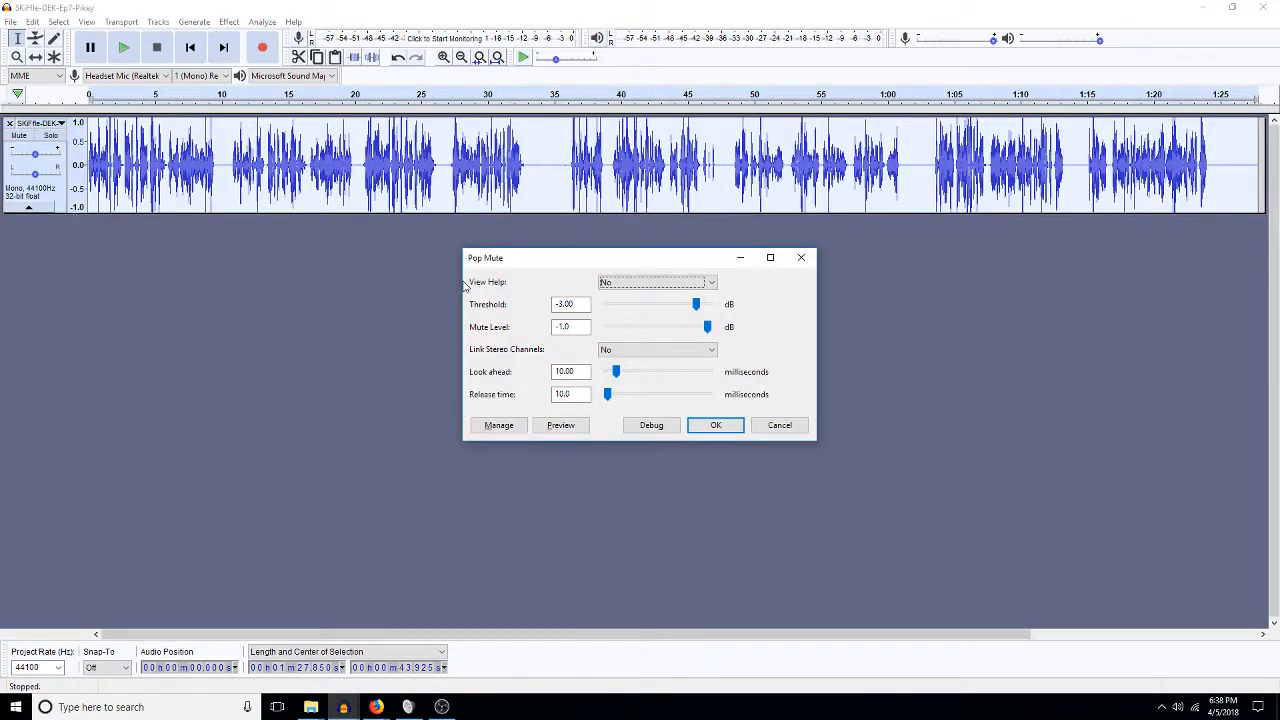
left_click(781, 424)
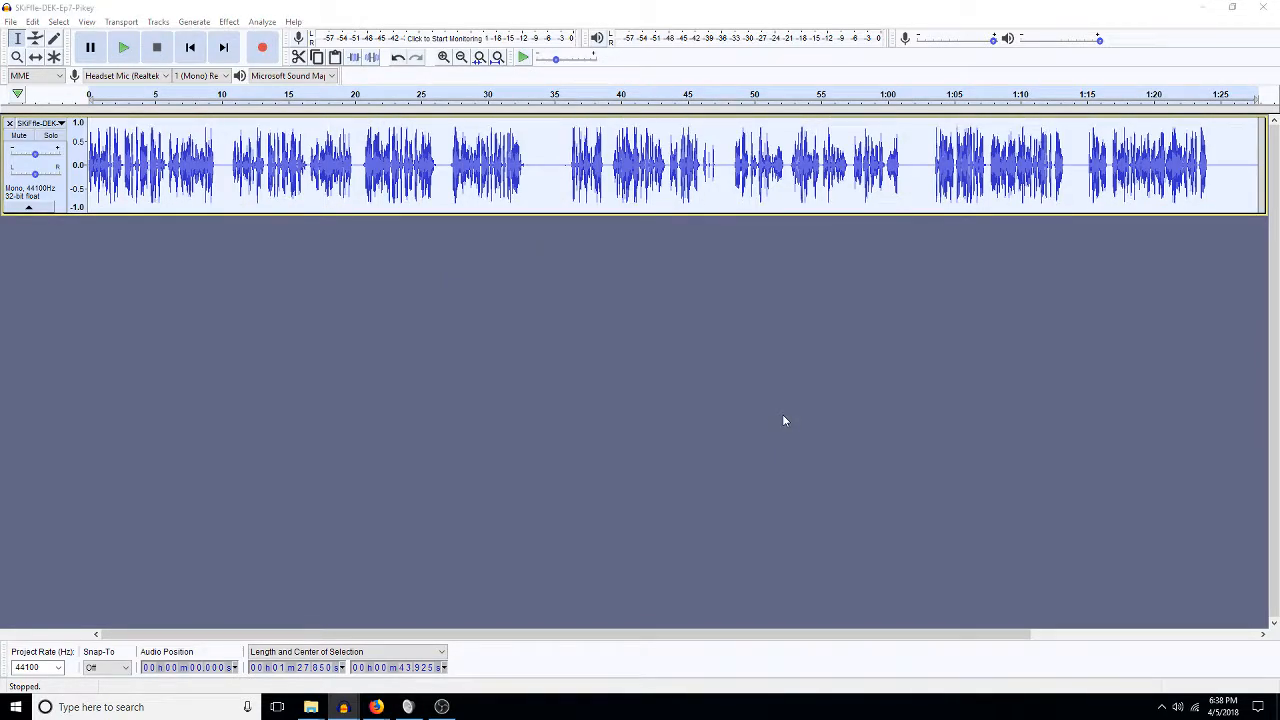
key("ctrl+shift+a")
type("-5")
key("Return")
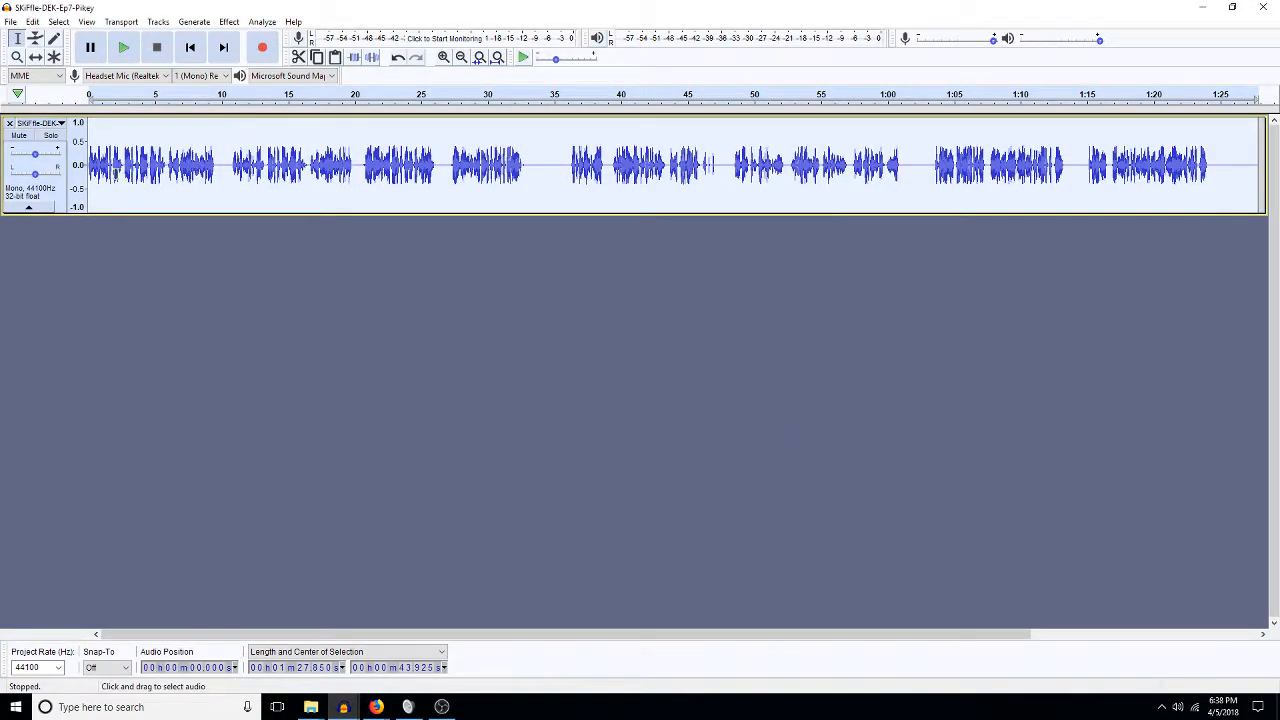
Cut the first 9.7 seconds and close the Pikey project without saving.
key("space")
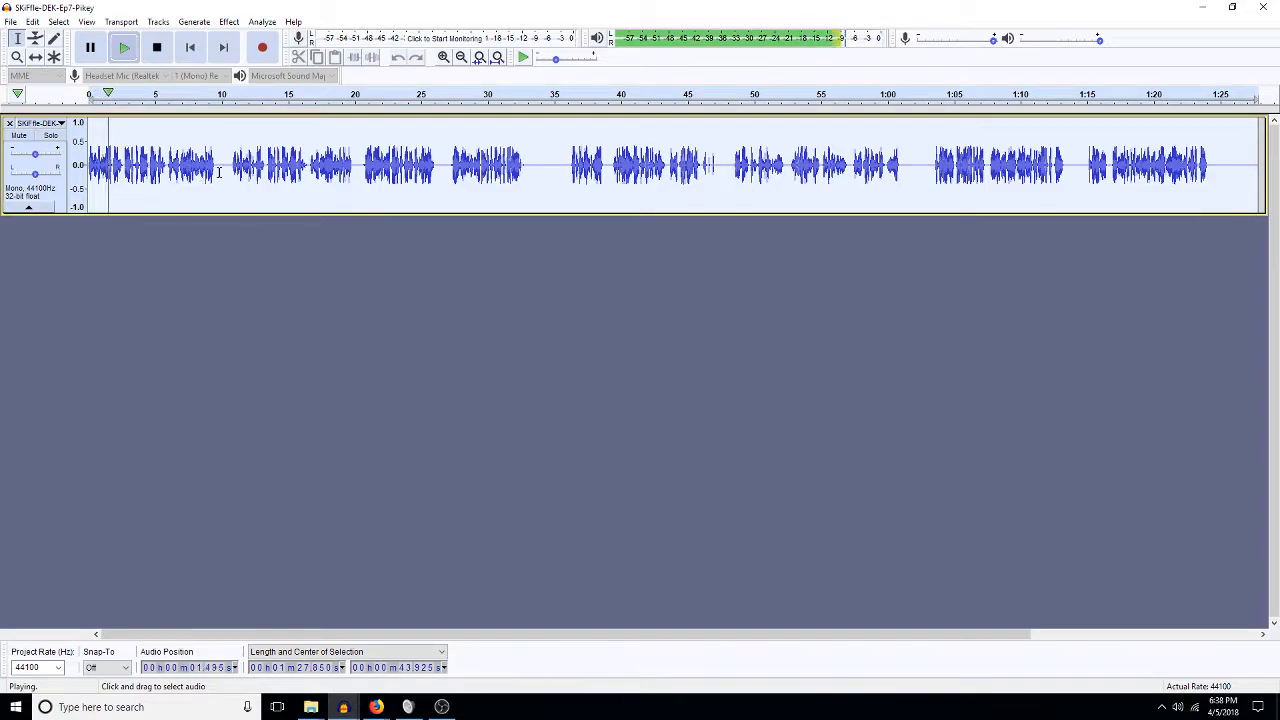
left_click_drag(217, 165, 82, 165)
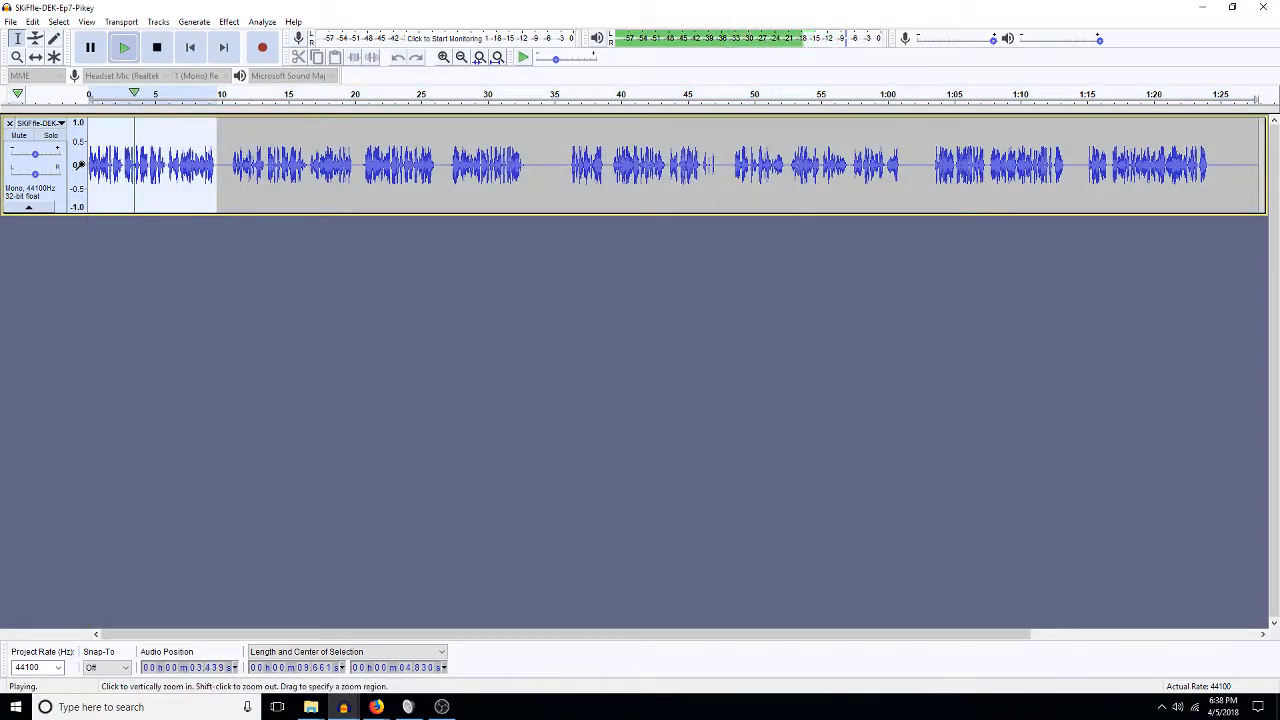
key("space")
key("Delete")
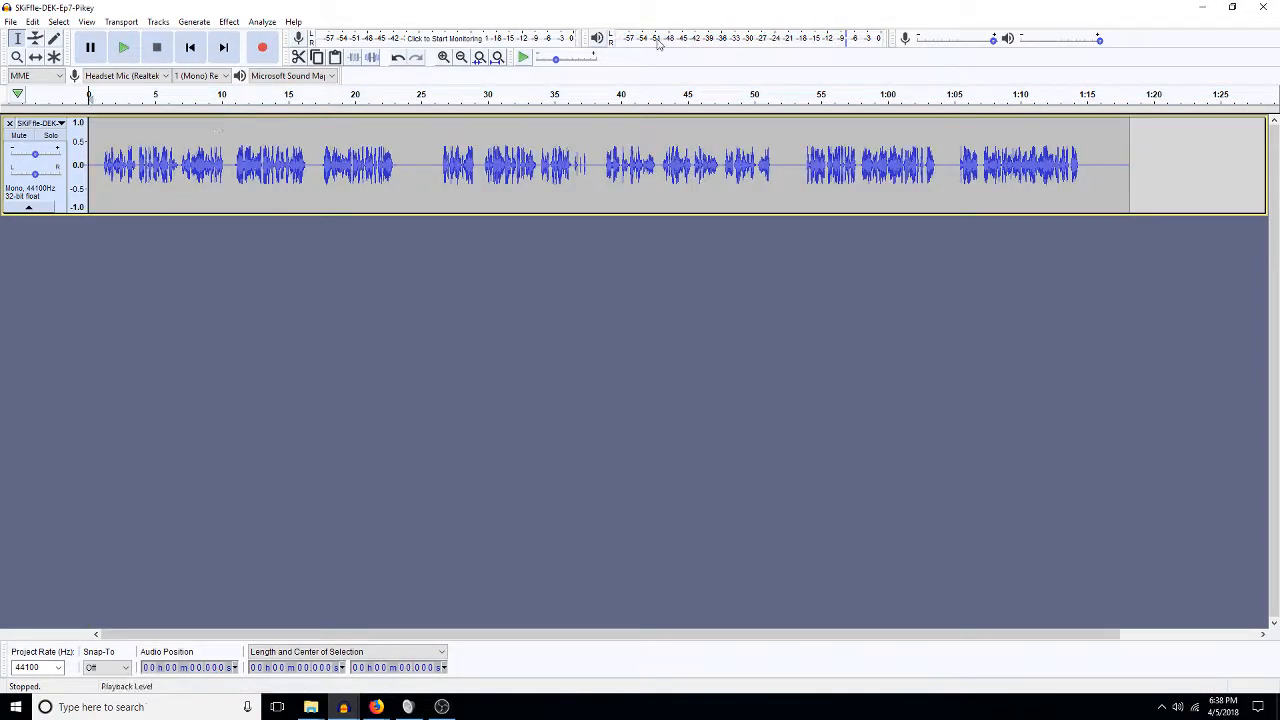
left_click(1263, 7)
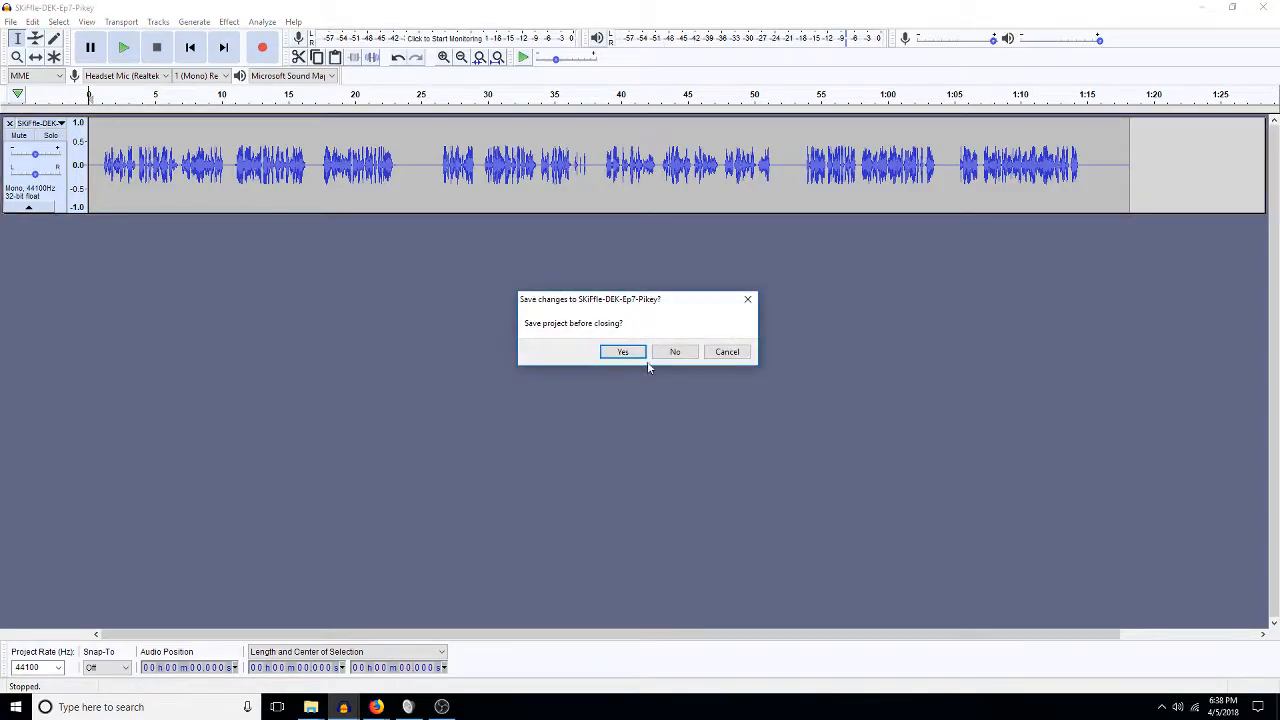
left_click(680, 351)
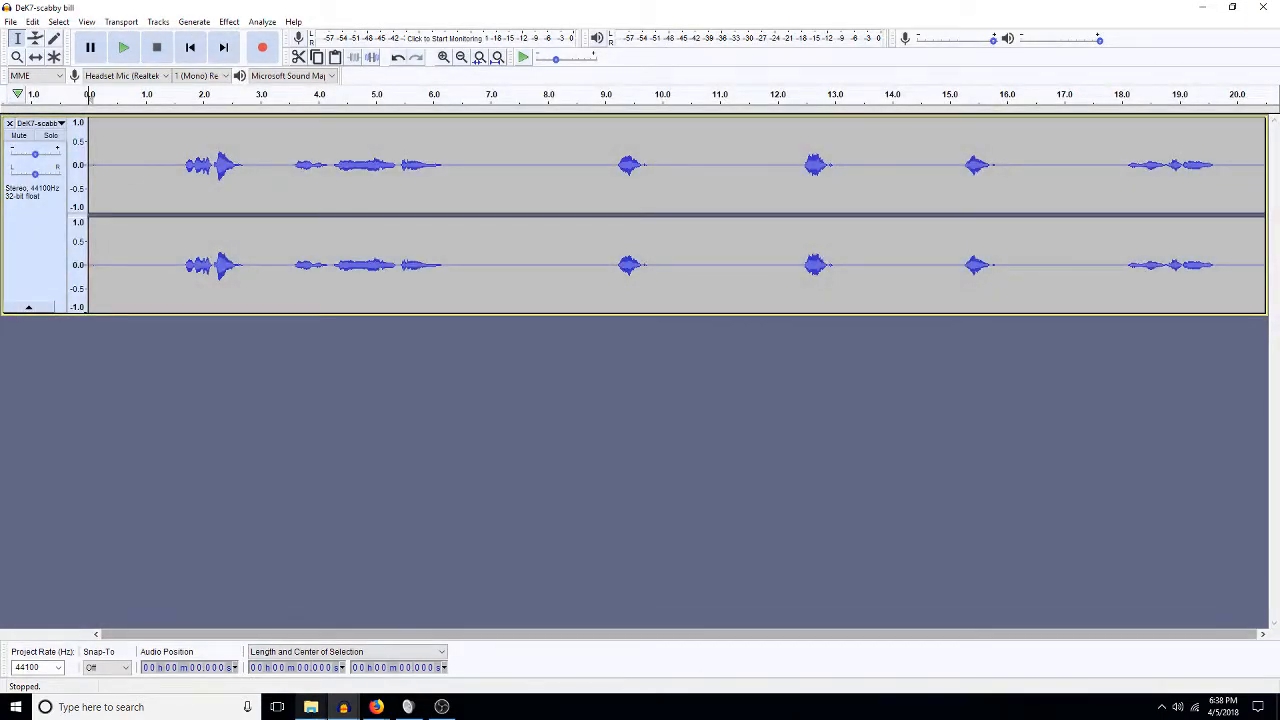
Paste the excerpt onto the Pikey track in 2018miners_walla, starting about 3.5 seconds in.
mouse_move(343, 705)
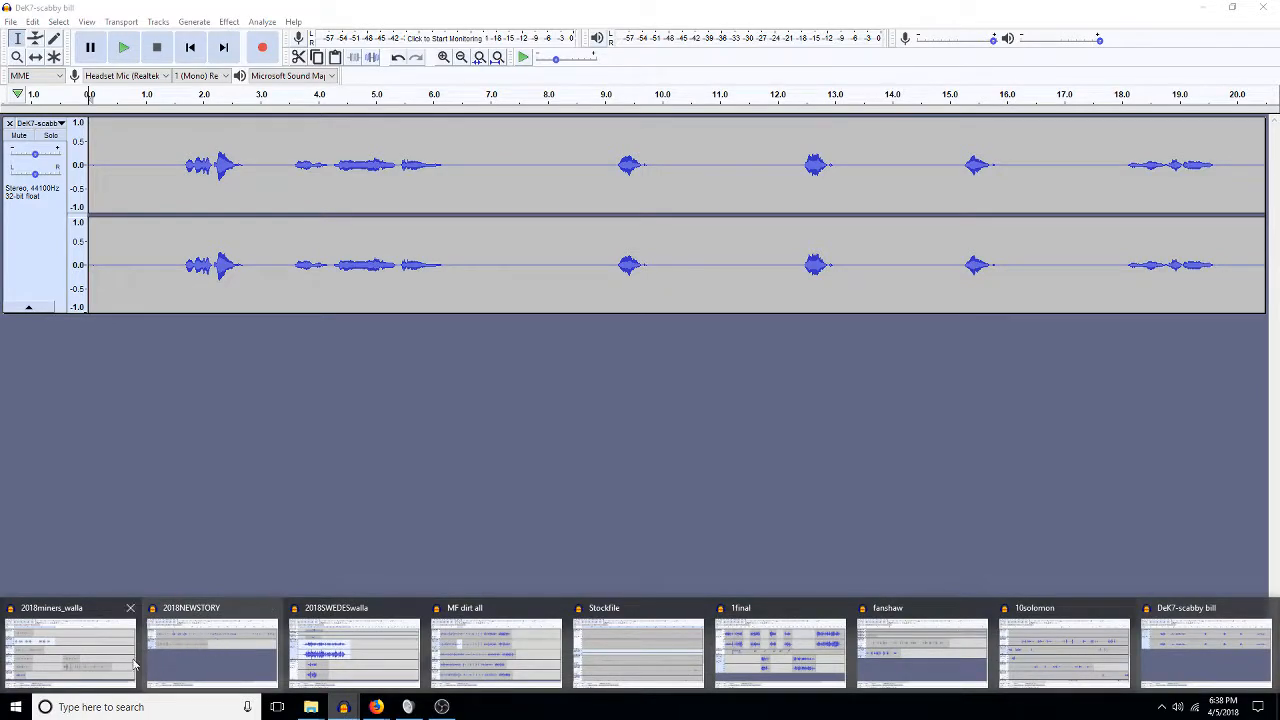
left_click(92, 661)
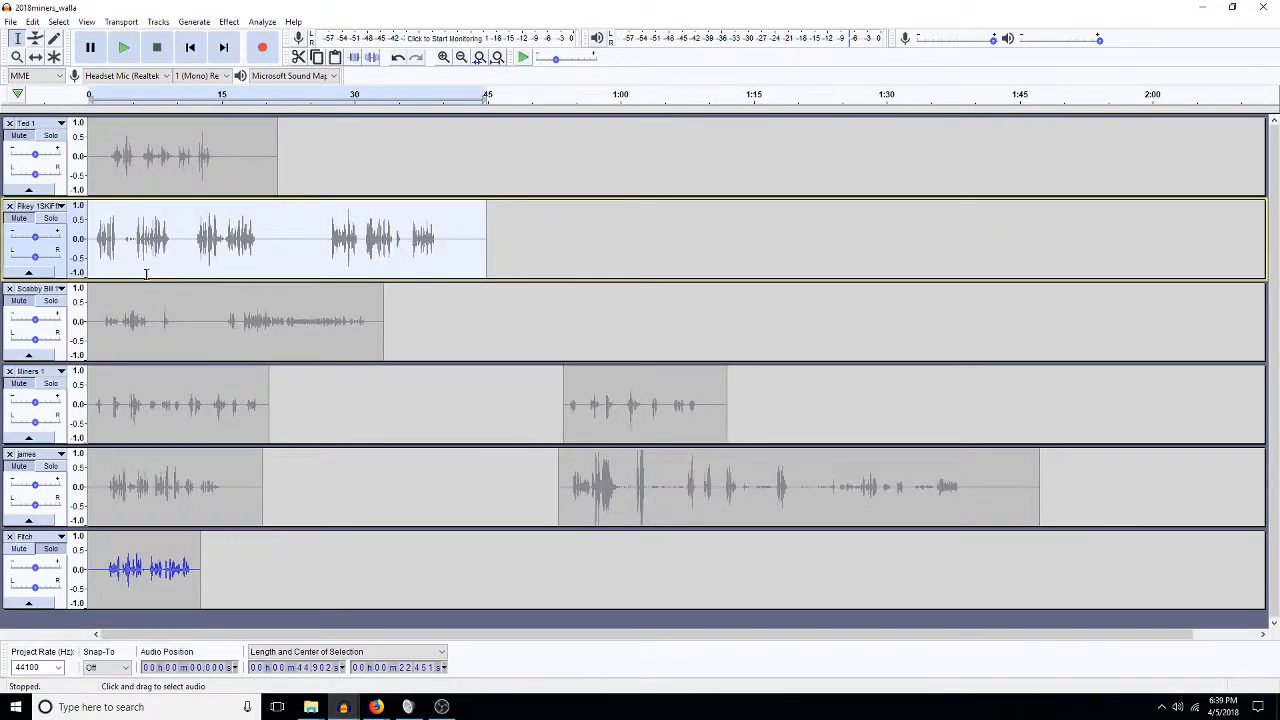
key("ctrl+v")
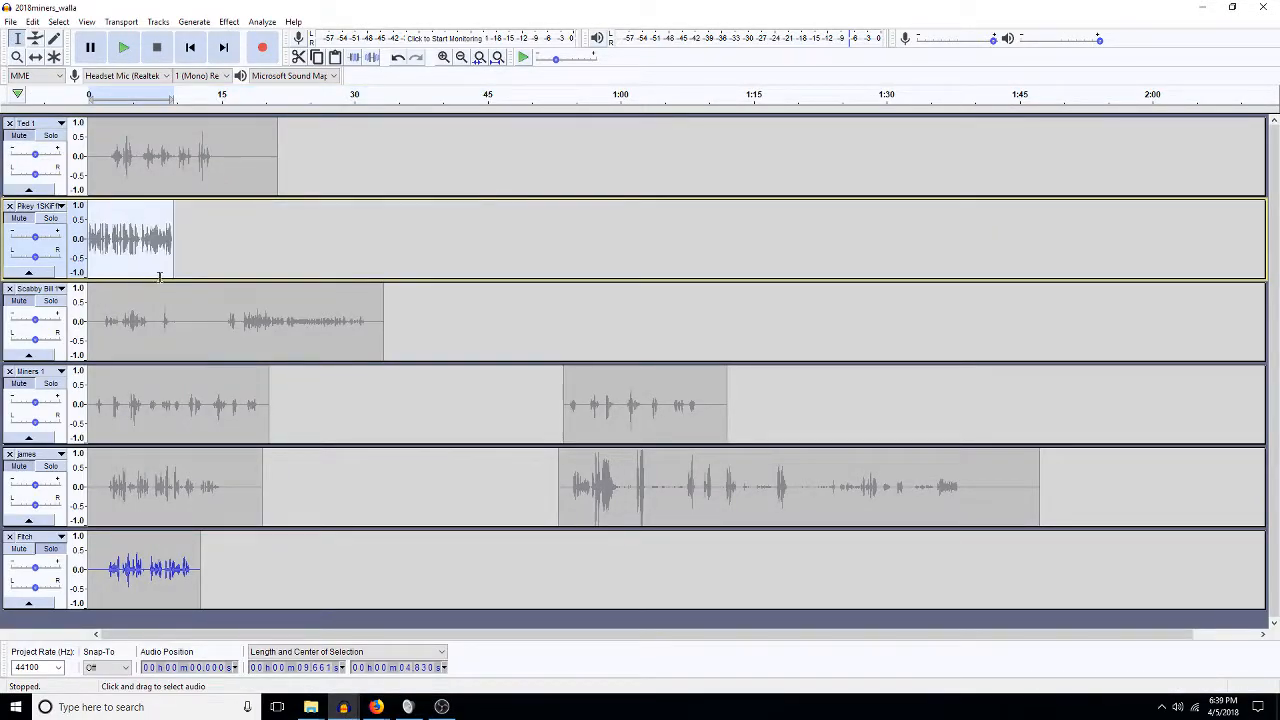
left_click(35, 57)
left_click_drag(115, 236, 145, 236)
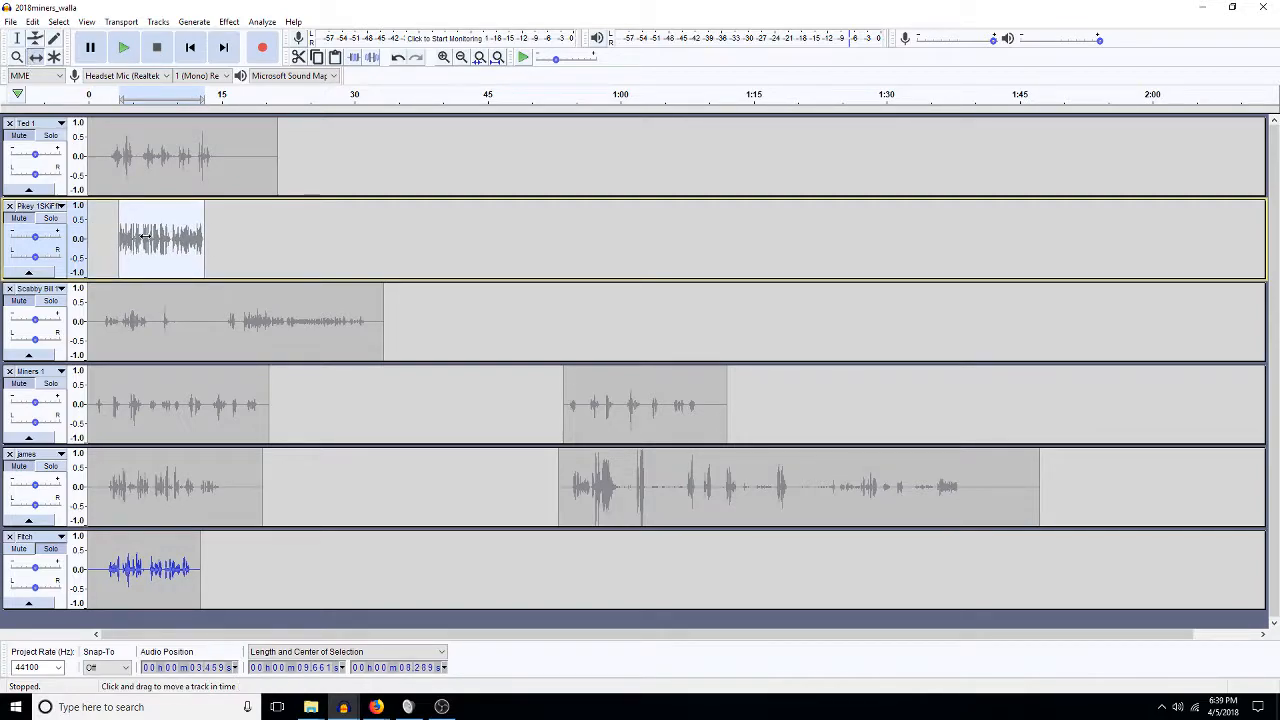
Bring up the DeK7-scabby bill project window from the taskbar previews.
left_click(344, 707)
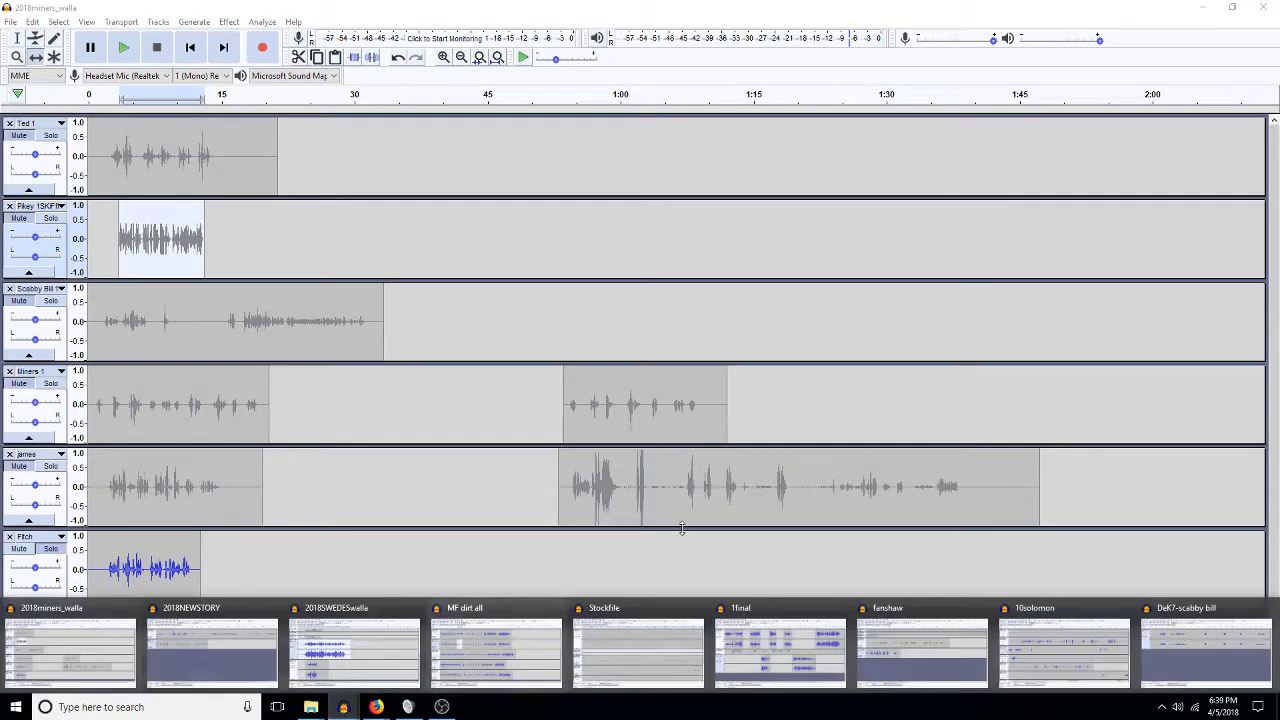
left_click(1030, 676)
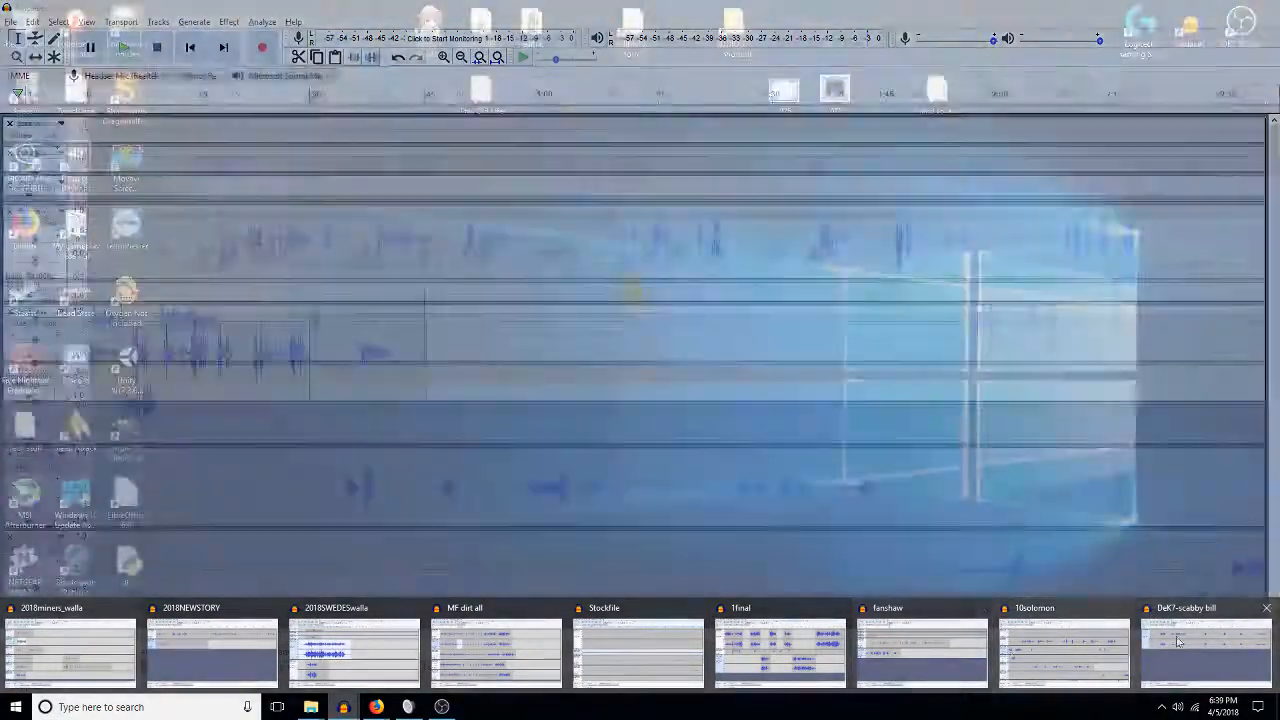
left_click(1255, 655)
Fit the 7:15 recording in view, audition it from about 58 s, and mix it down to mono.
left_click(700, 248)
key("ctrl+a")
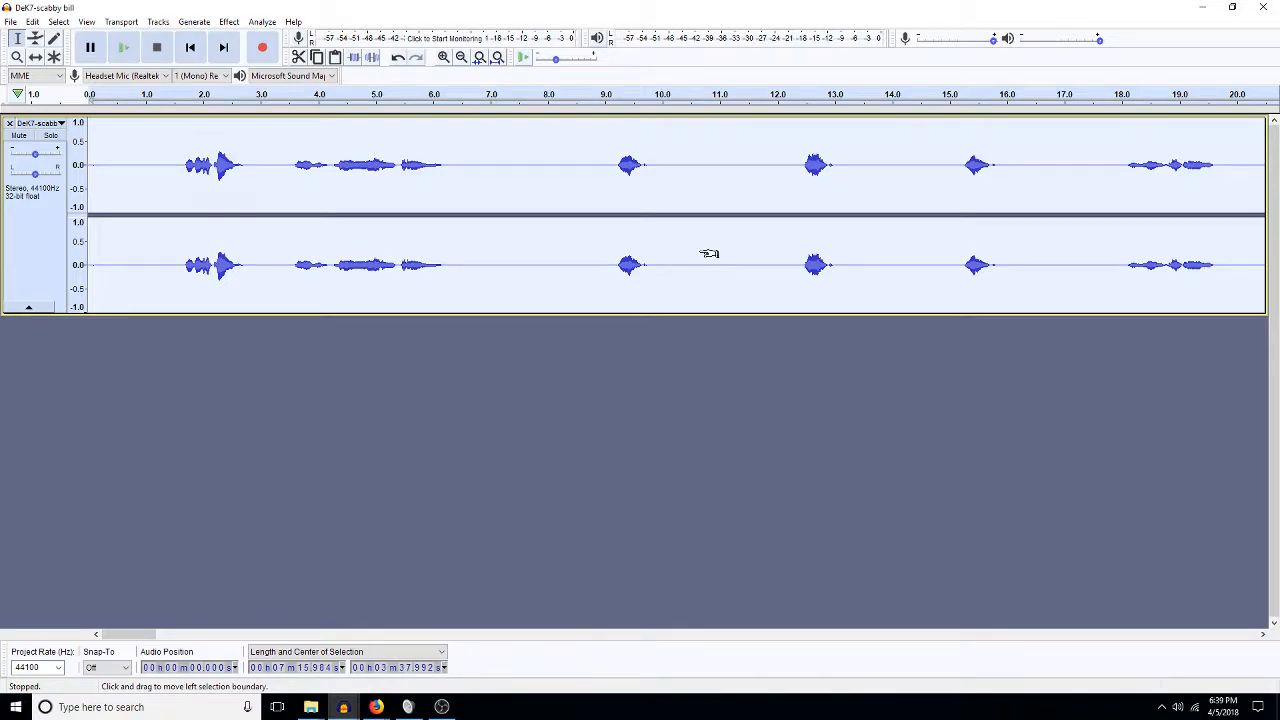
key("ctrl+f")
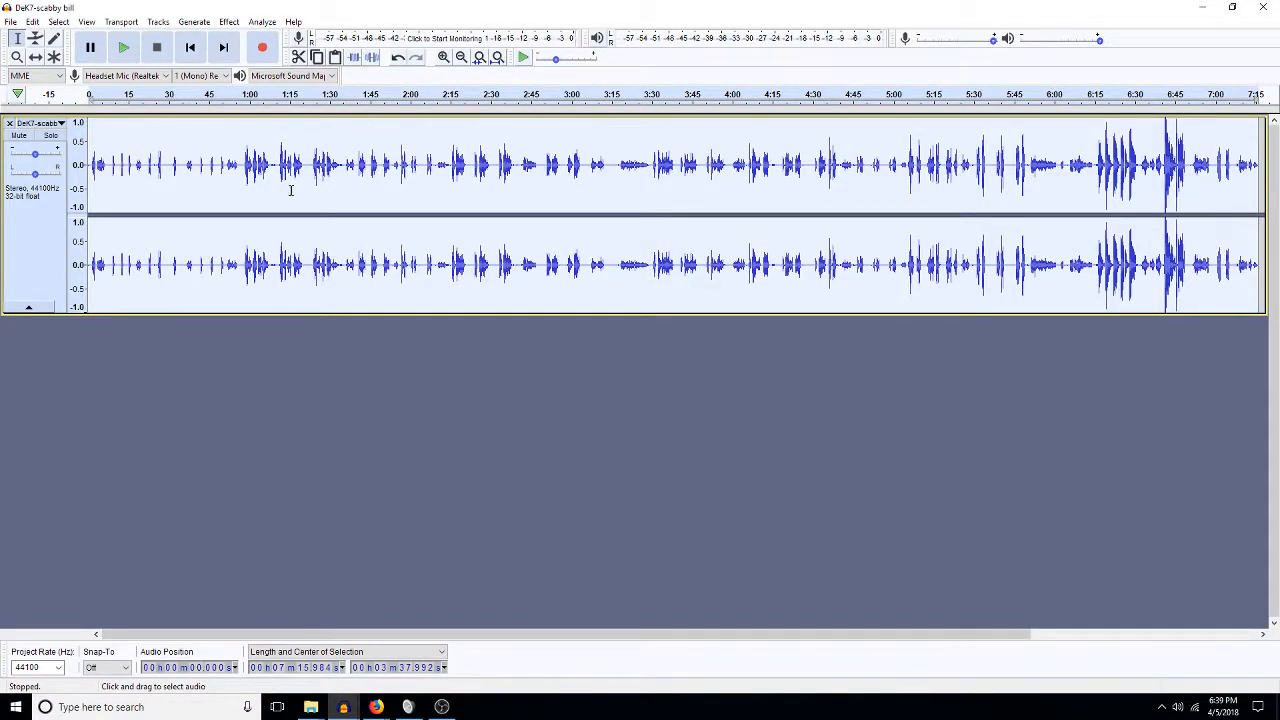
left_click(245, 163)
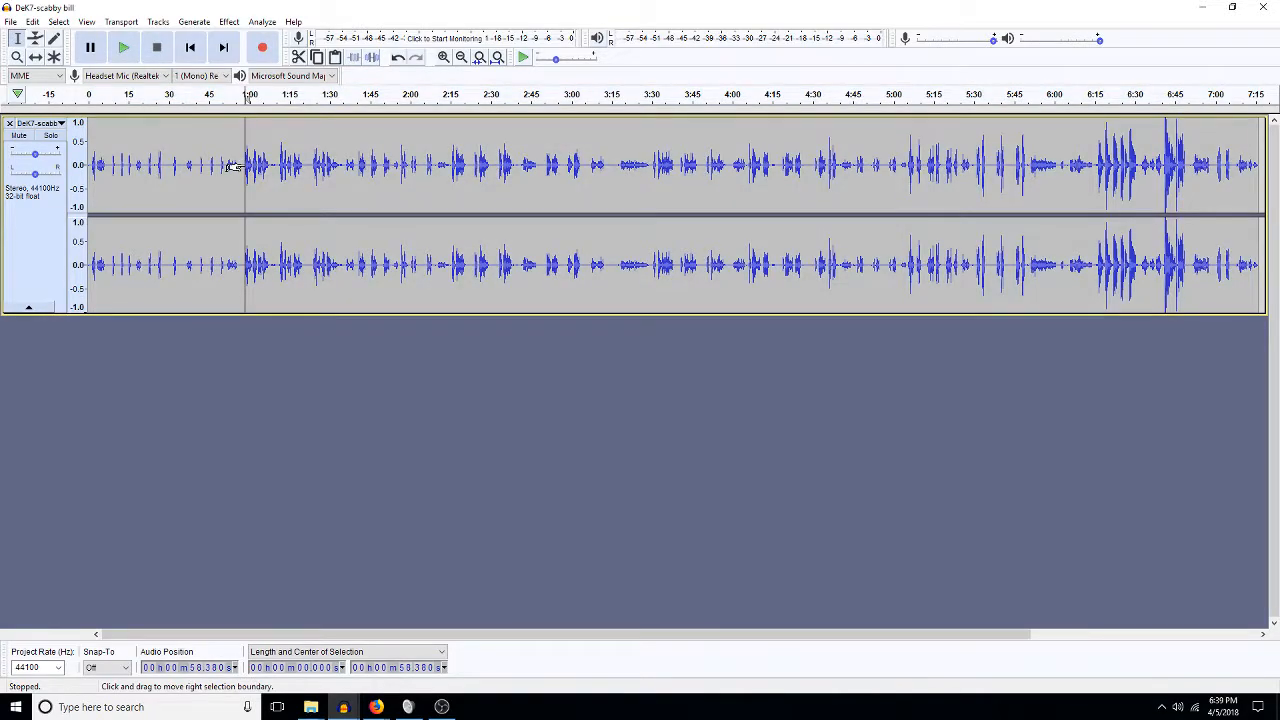
key("space")
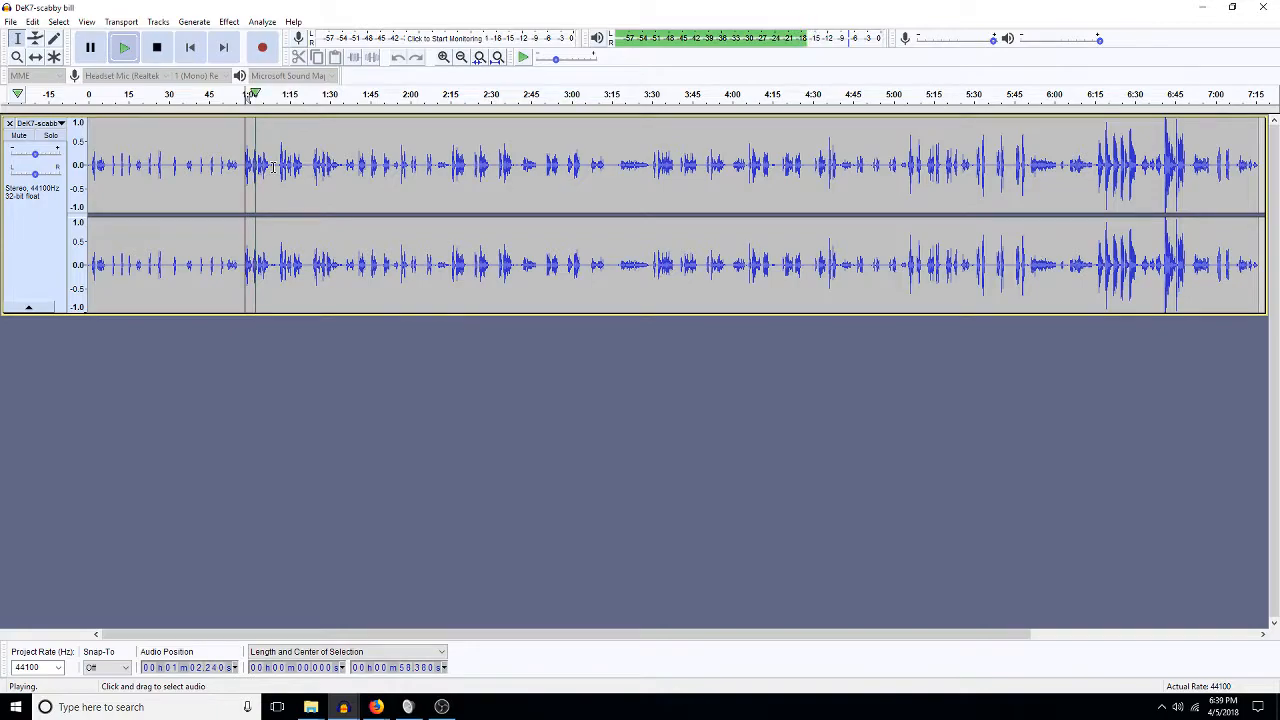
key("space")
key("ctrl+shift+m")
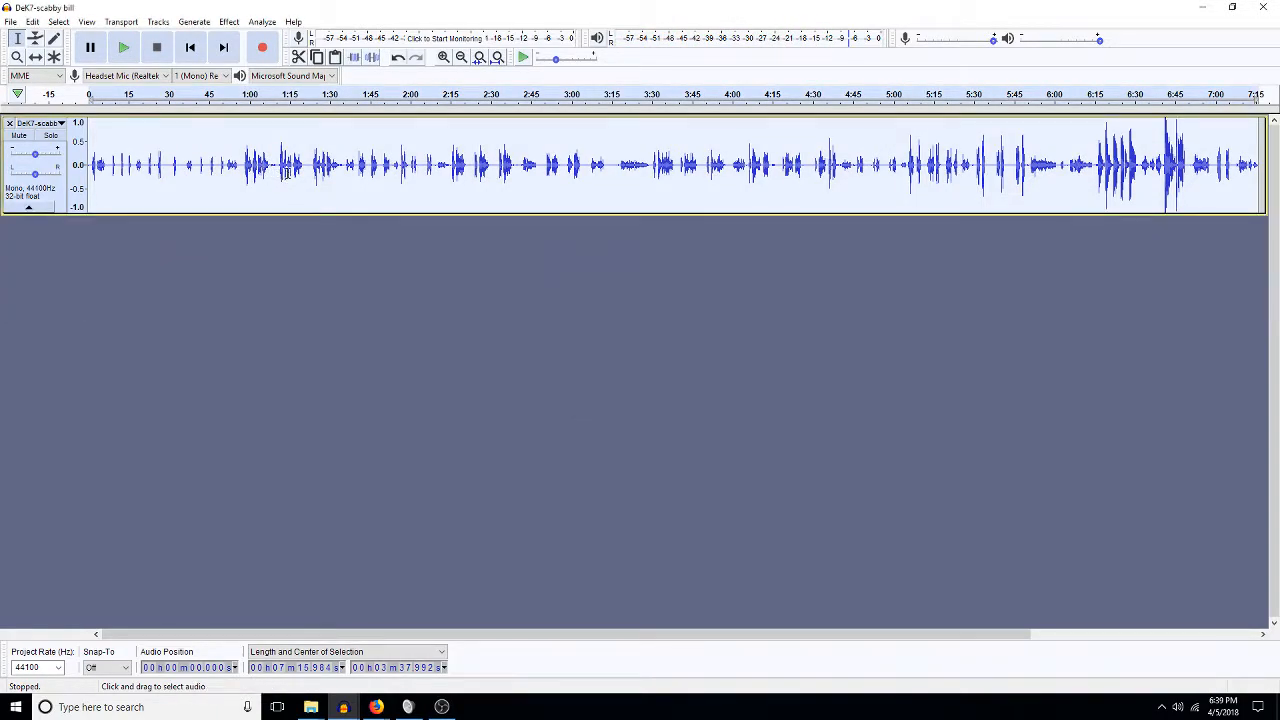
Delete the first minute of audio, then the stretch from 0:15 to 1:15.
left_click_drag(251, 163, 88, 165)
key("Delete")
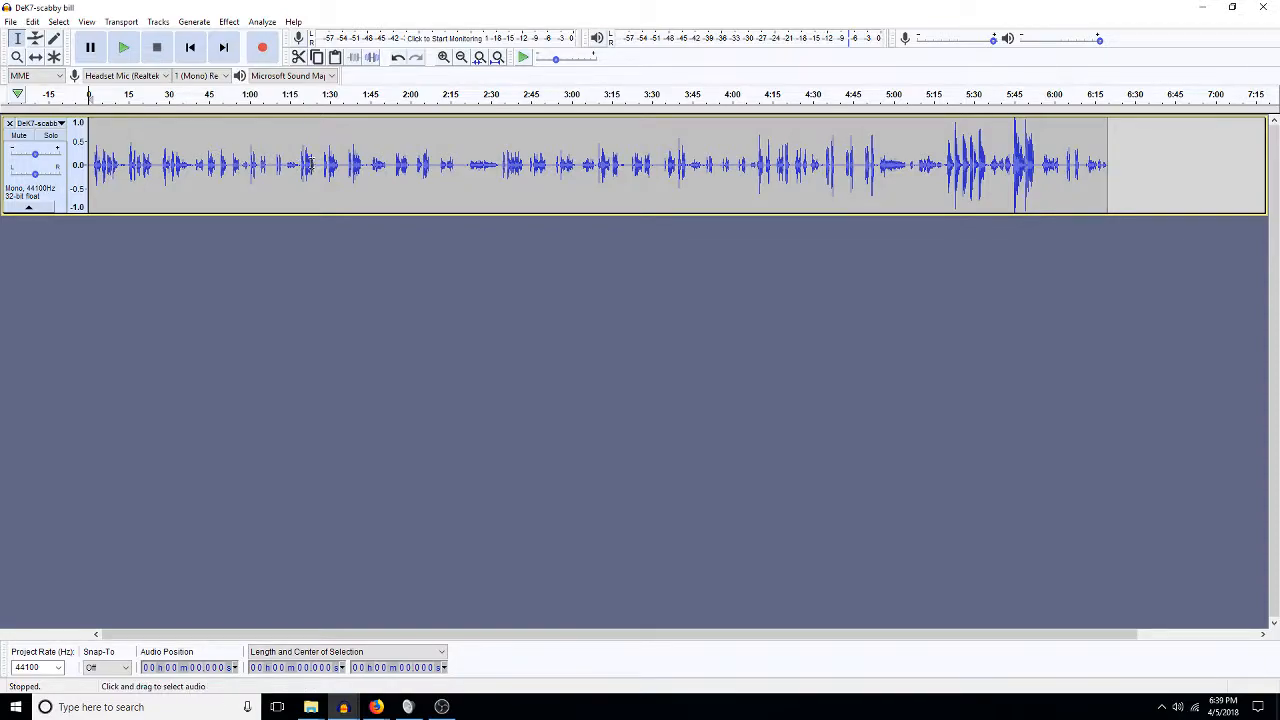
left_click(301, 163)
key("space")
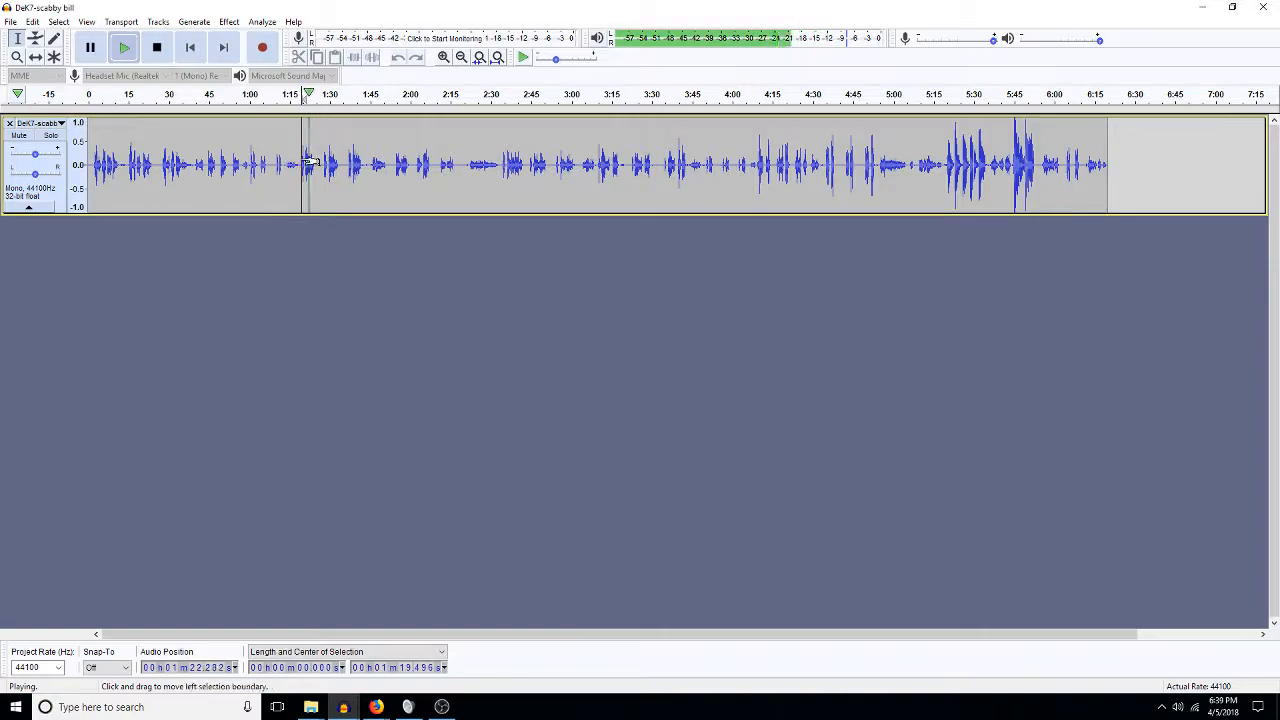
key("space")
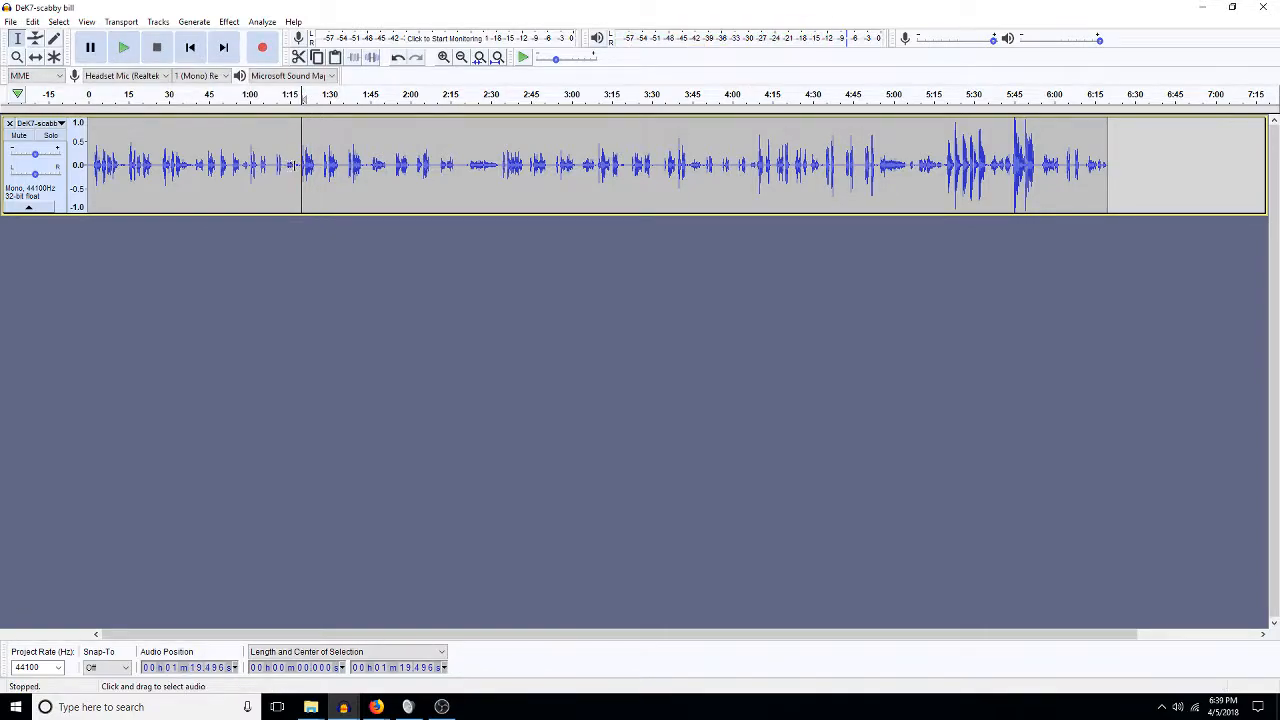
left_click_drag(300, 165, 128, 205)
key("Delete")
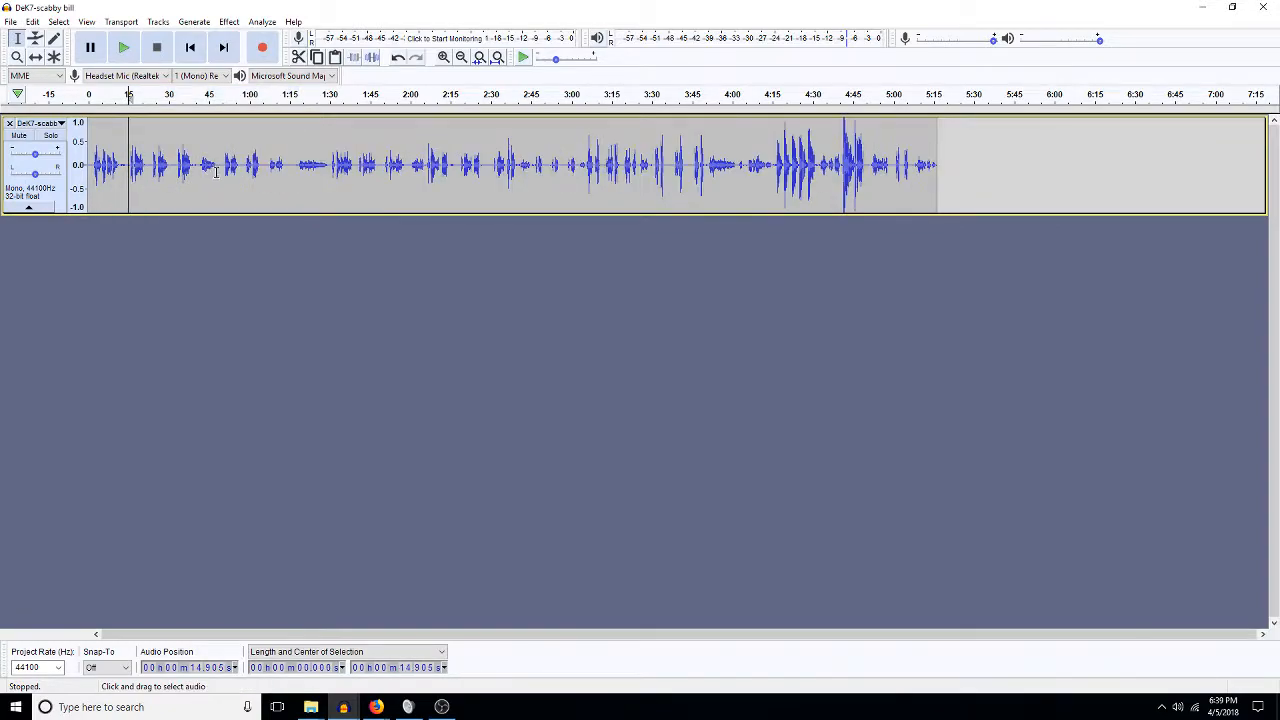
Delete everything from 0:23 to 5:43 and cut the remaining 23.6-second clip.
left_click(333, 164)
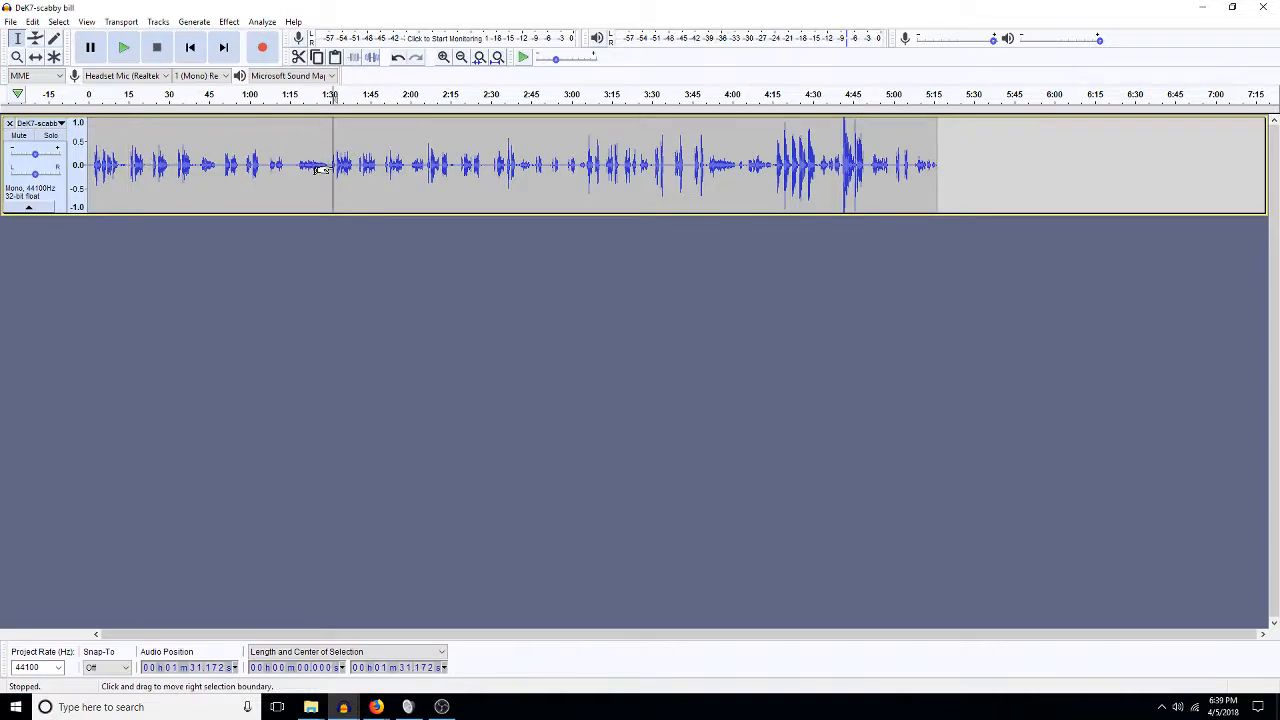
left_click_drag(151, 165, 436, 190)
left_click_drag(565, 224, 999, 153)
key("Delete")
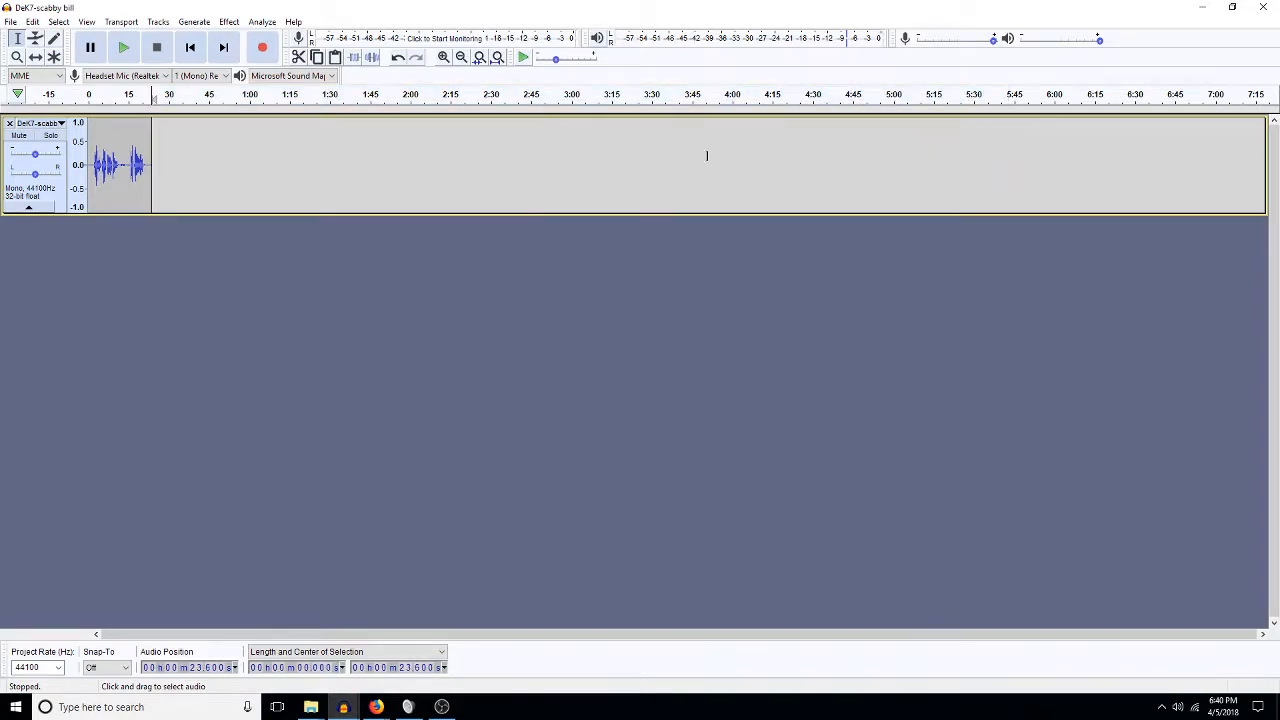
double_click(107, 168)
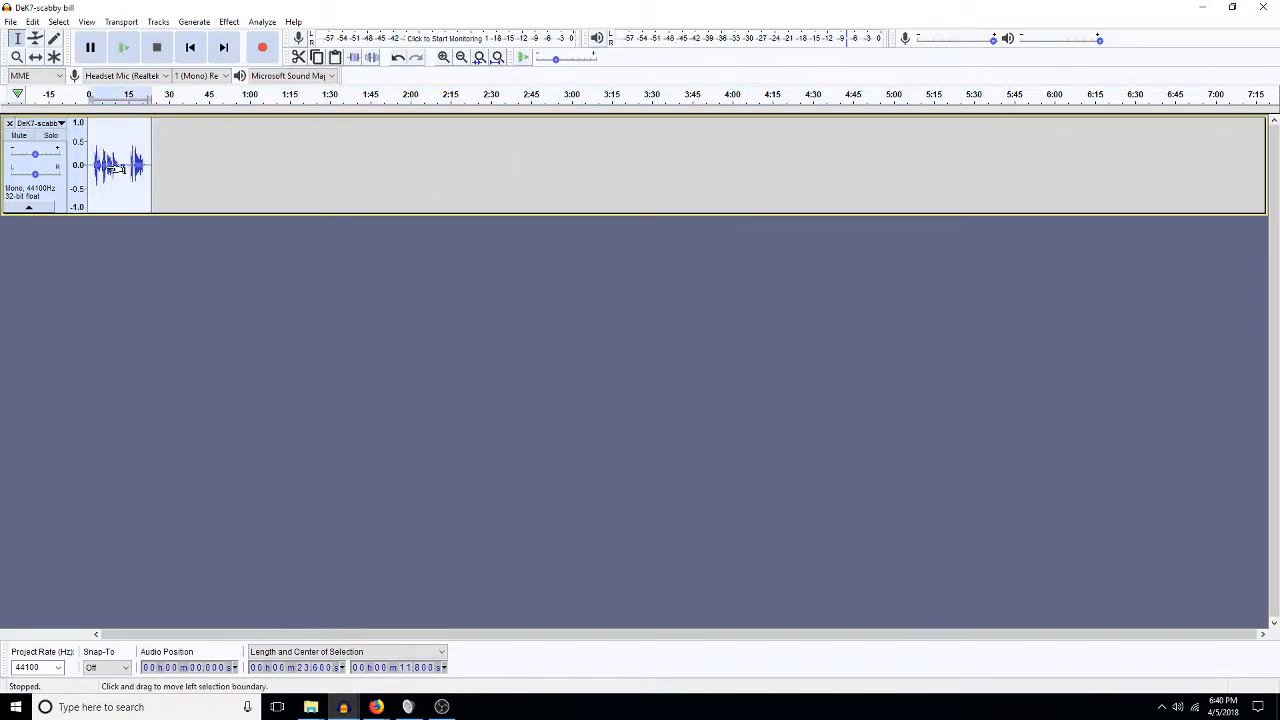
key("Delete")
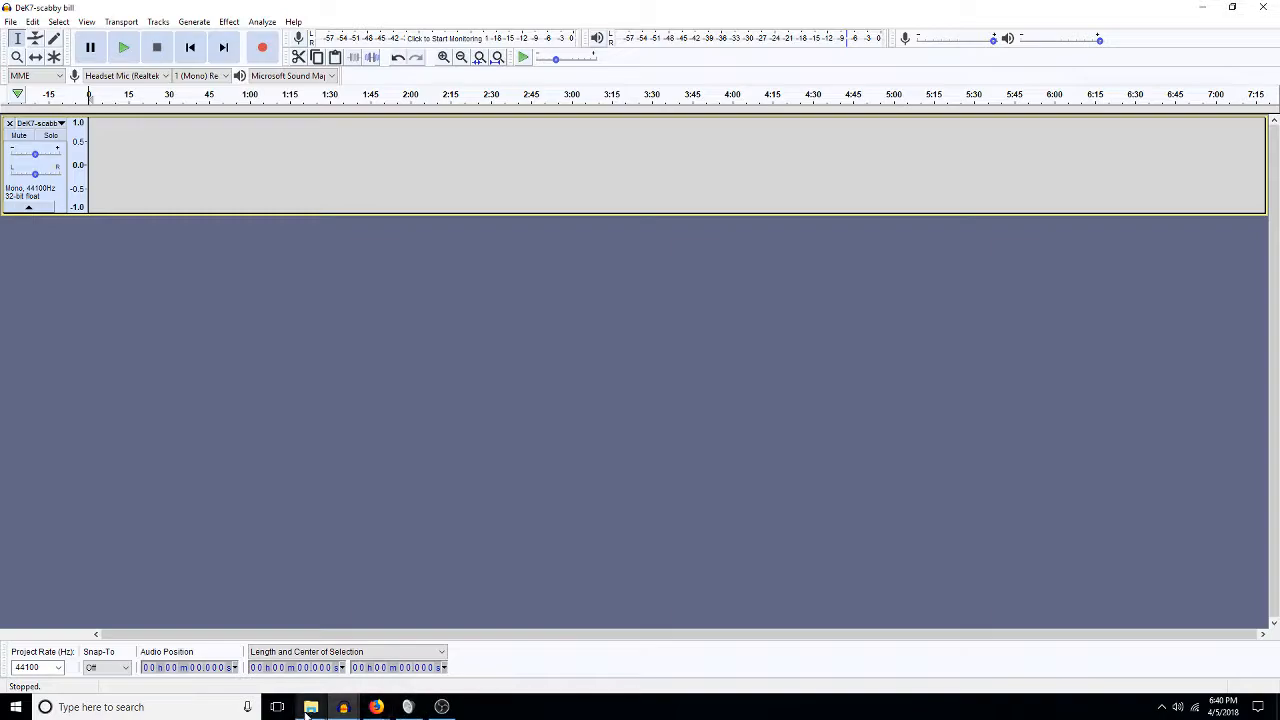
left_click(352, 713)
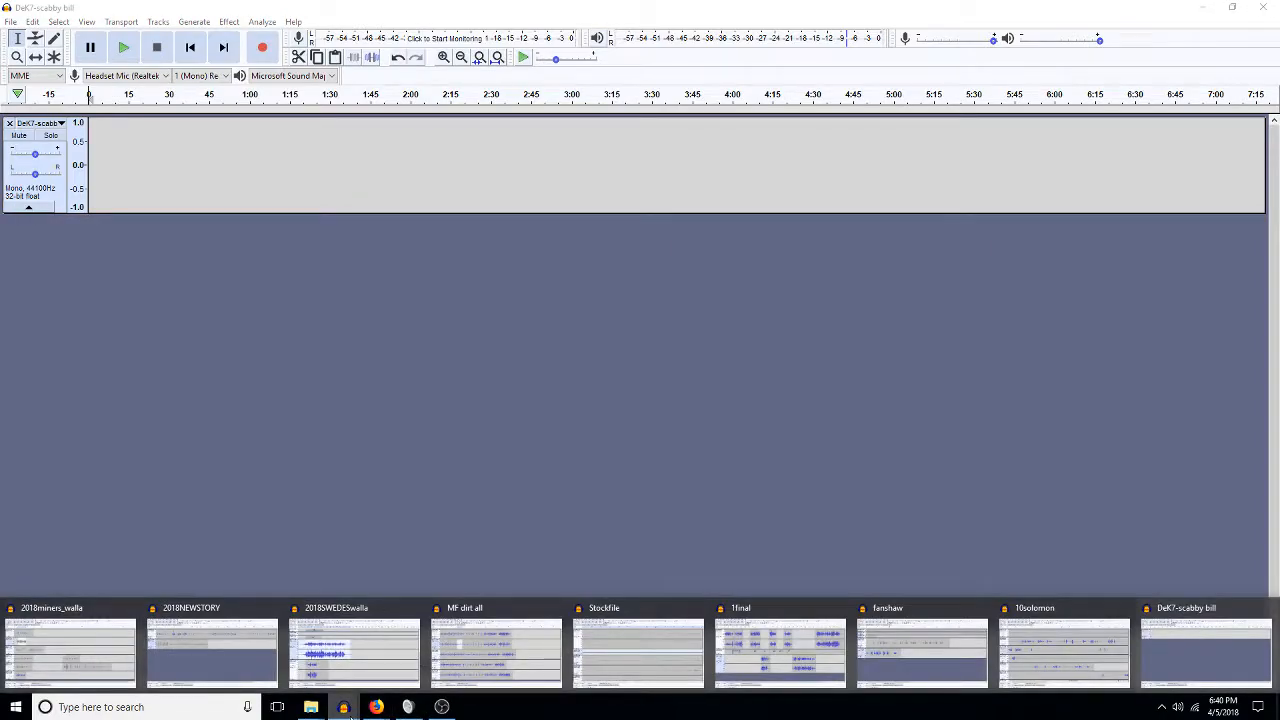
In 2018miners_walla, paste the excerpt over the Scabby Bill clip and remove a short gap.
left_click(106, 655)
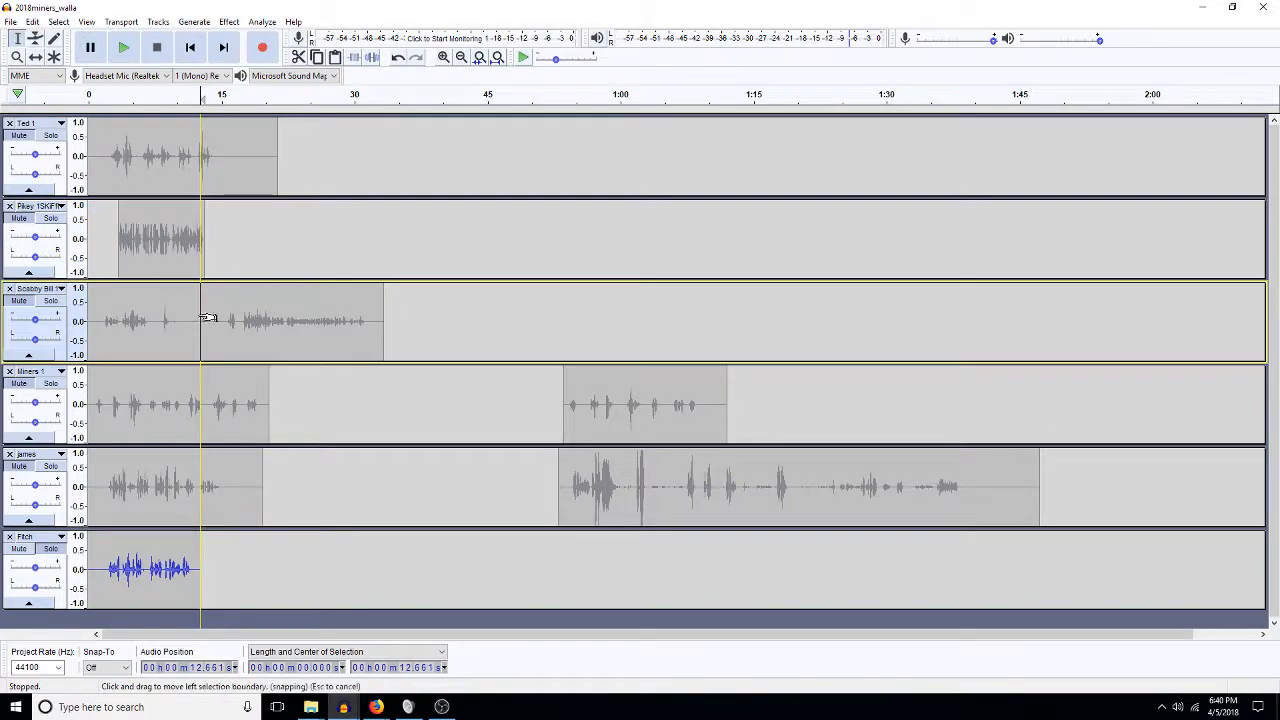
double_click(199, 317)
key("ctrl+v")
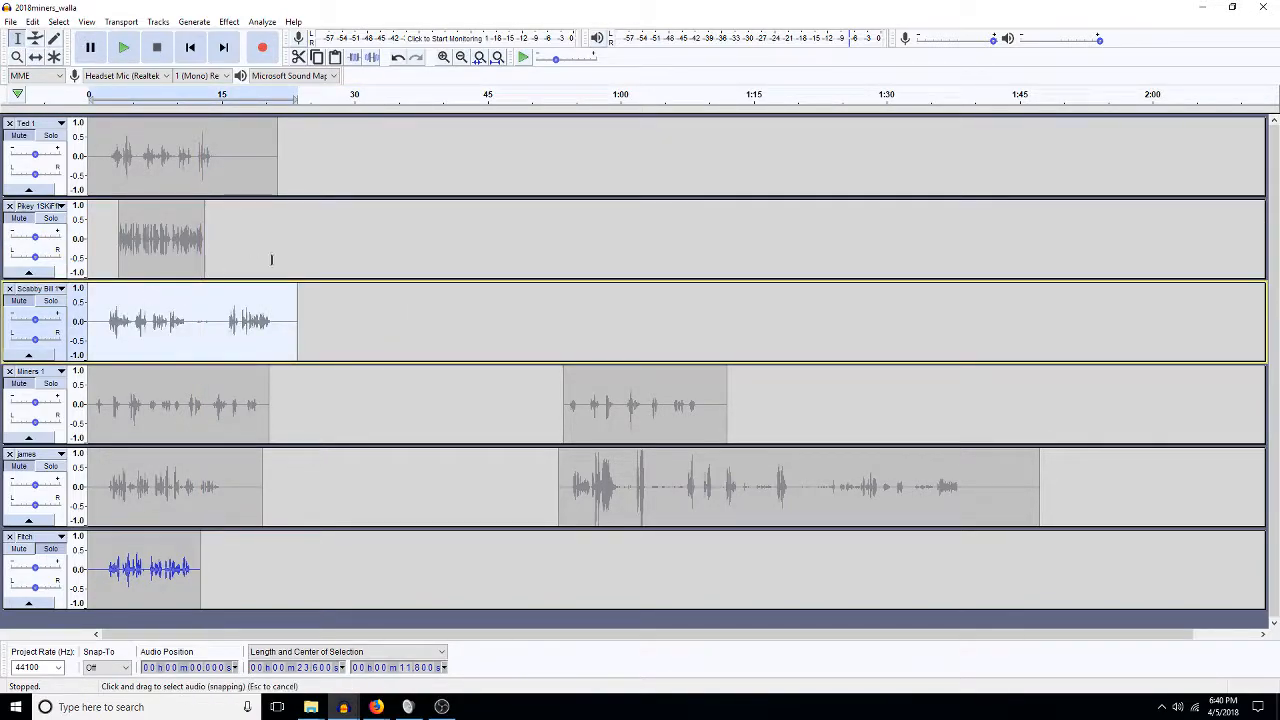
left_click_drag(224, 320, 187, 320)
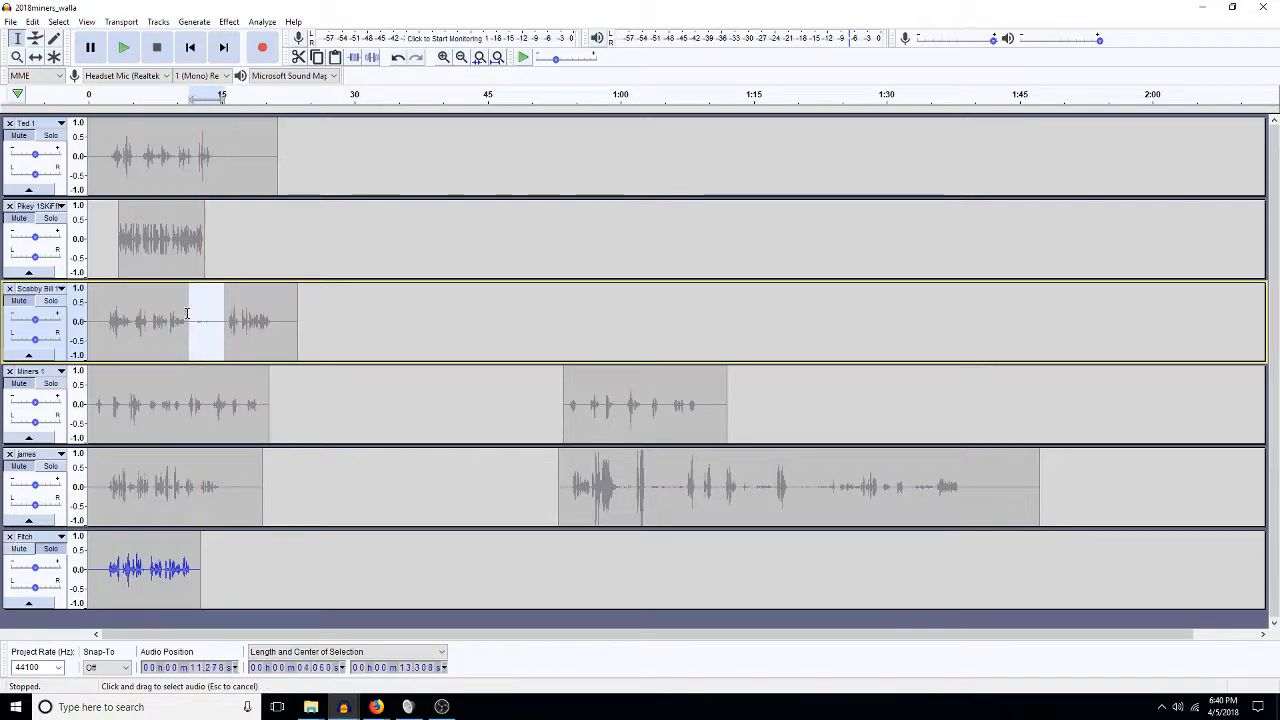
key("Delete")
double_click(160, 326)
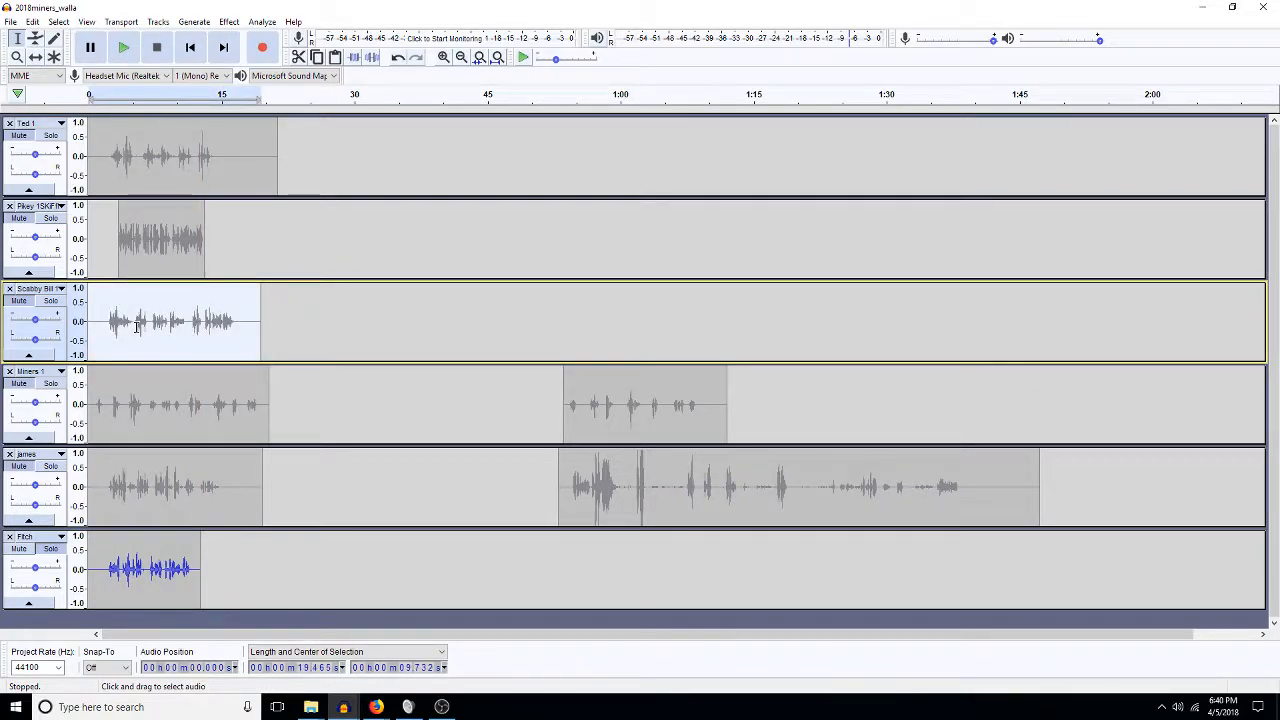
Apply a 30 Hz high-pass filter, noise reduction and amplification to the Scabby Bill clip.
key("ctrl+r")
type("30")
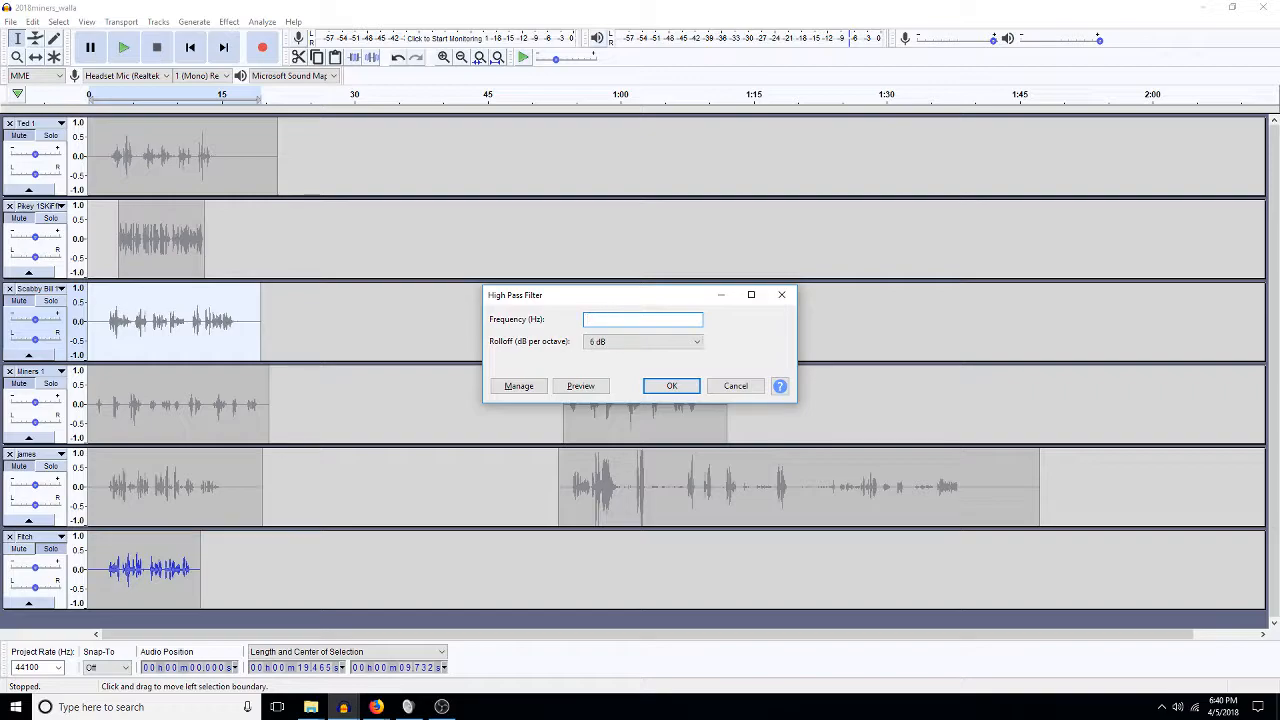
key("Return")
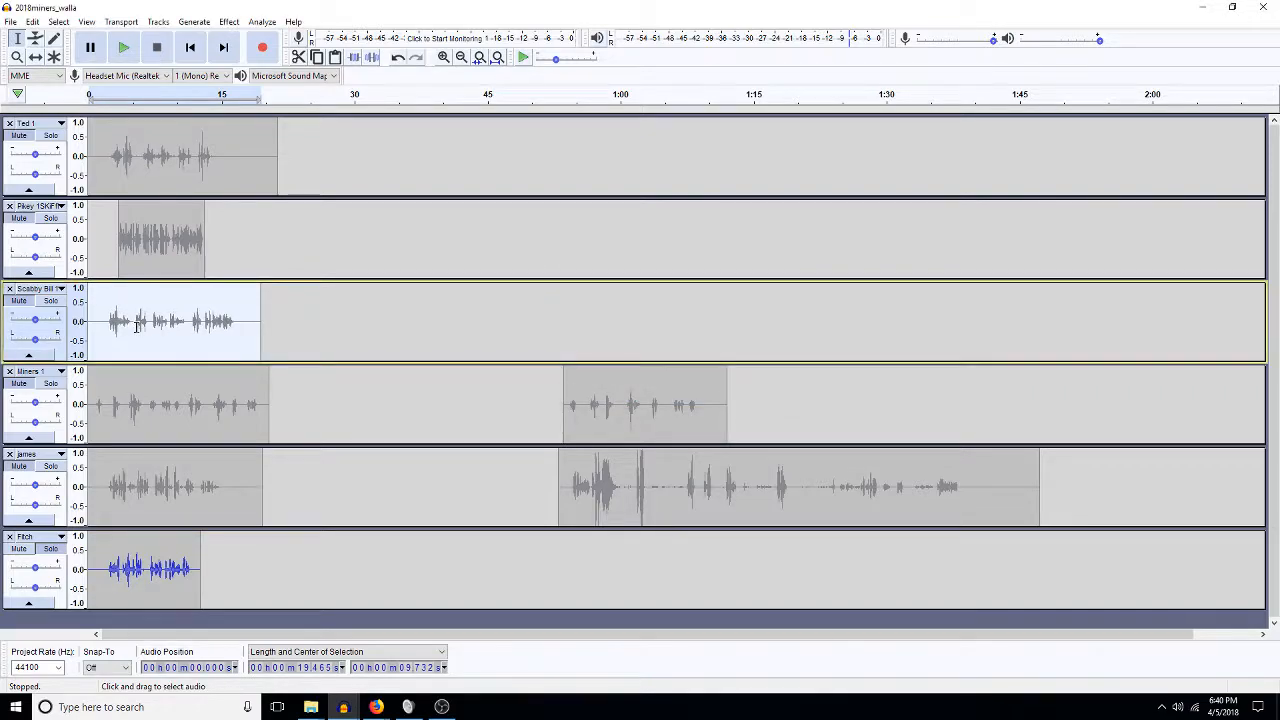
key("n")
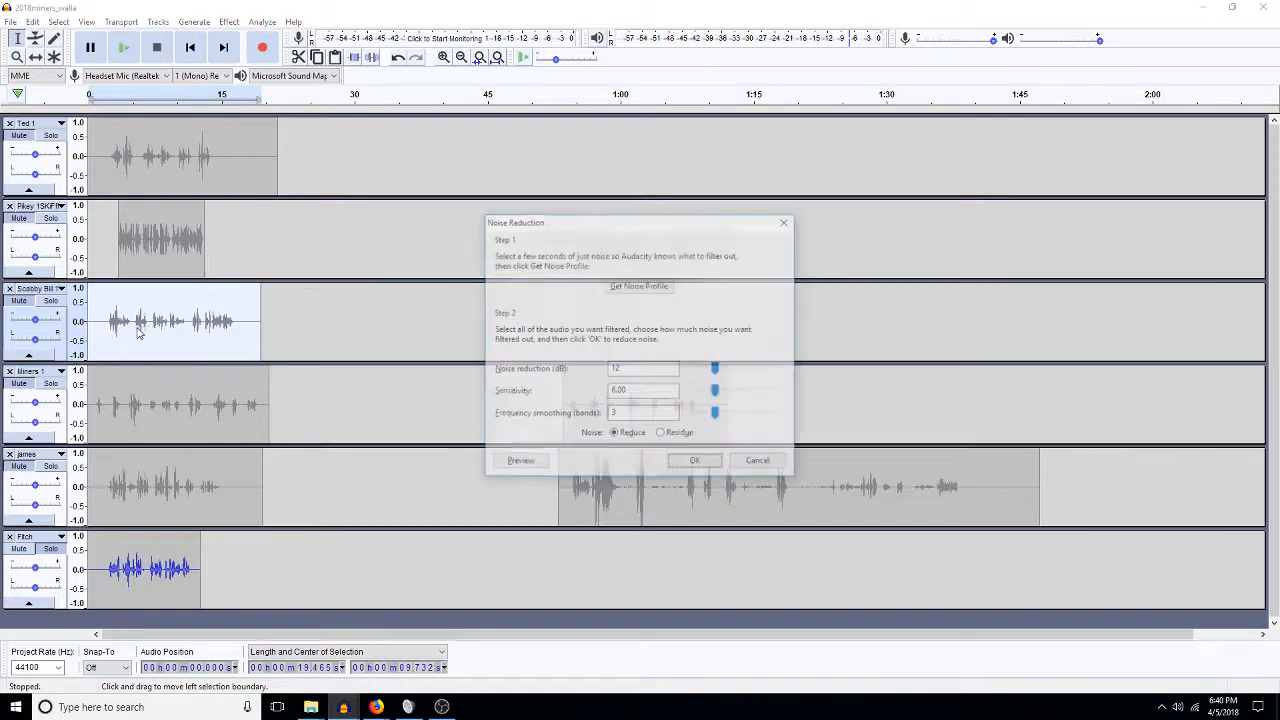
left_click(696, 462)
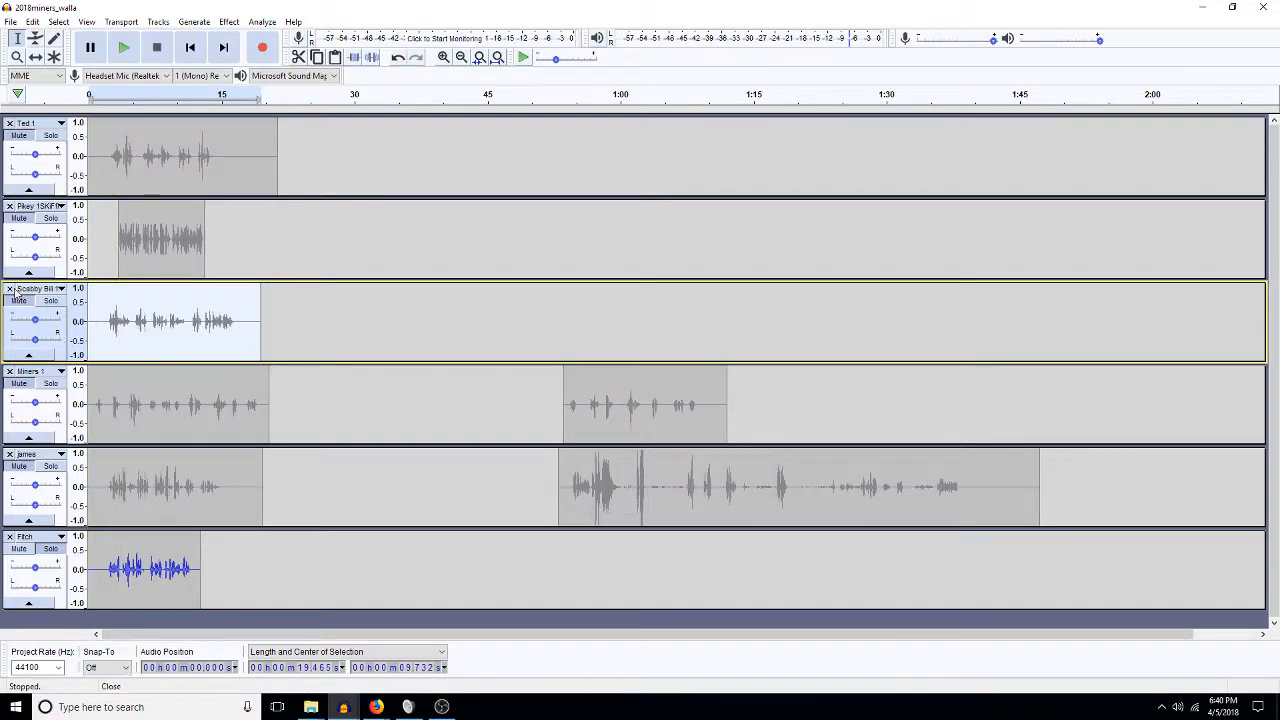
key("ctrl+shift+a")
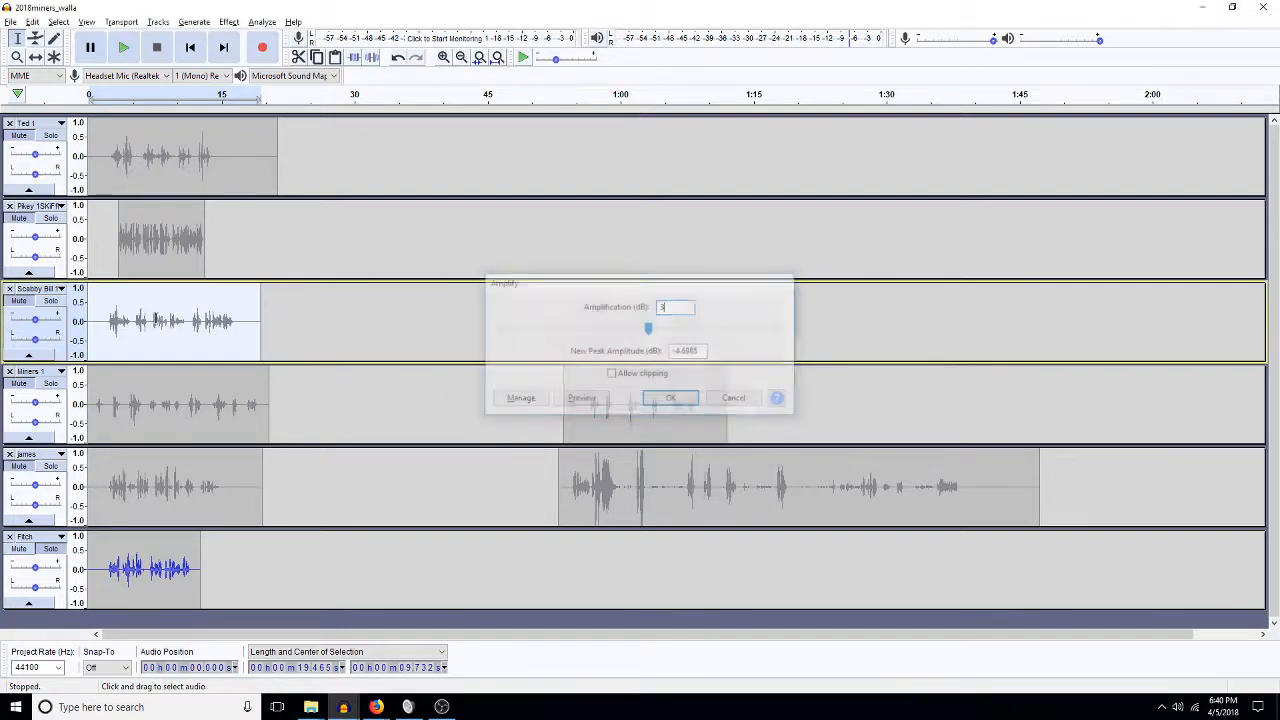
key("Return")
left_click(200, 322)
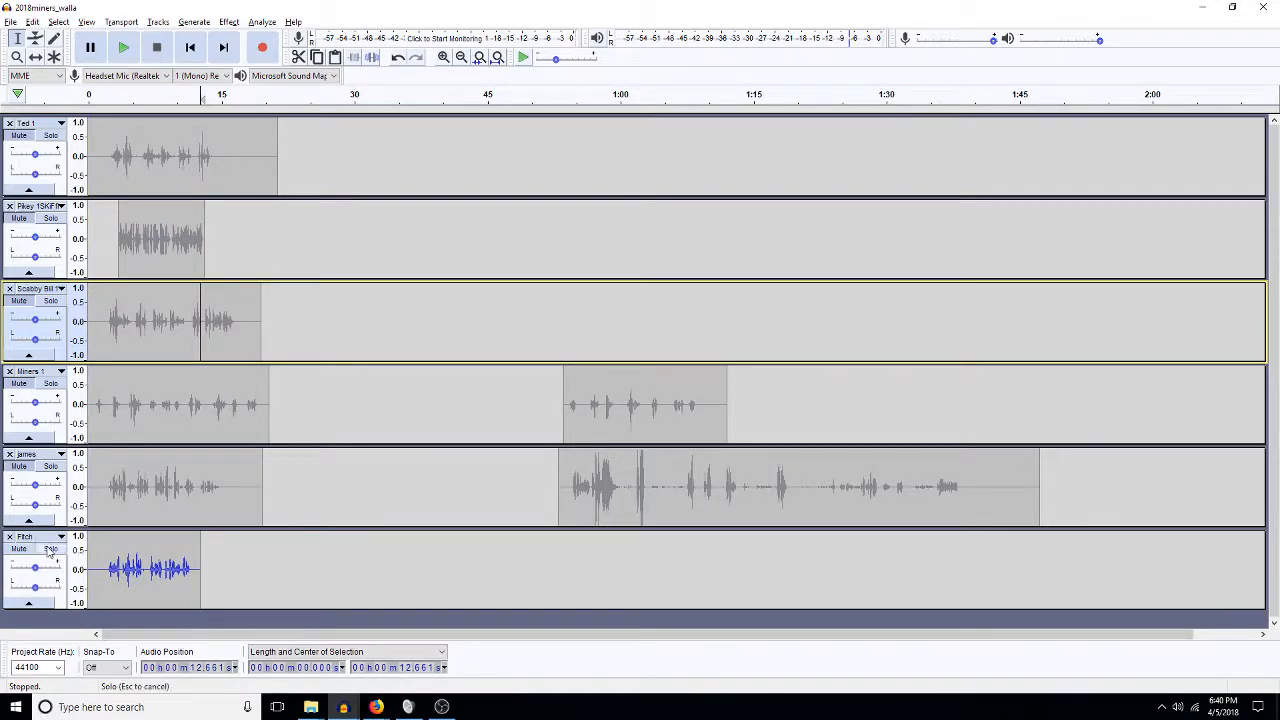
Turn off solo on the Fitch track and play the whole mix from the start.
left_click(48, 550)
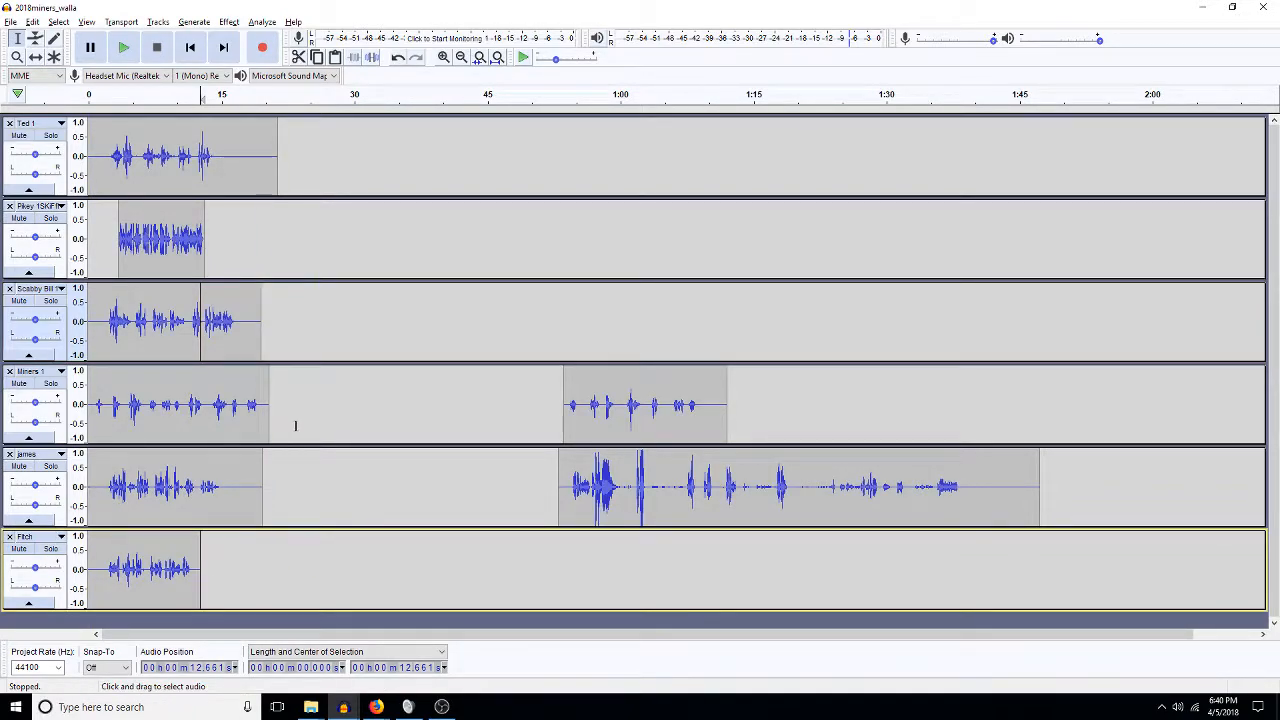
key("Home")
key("space")
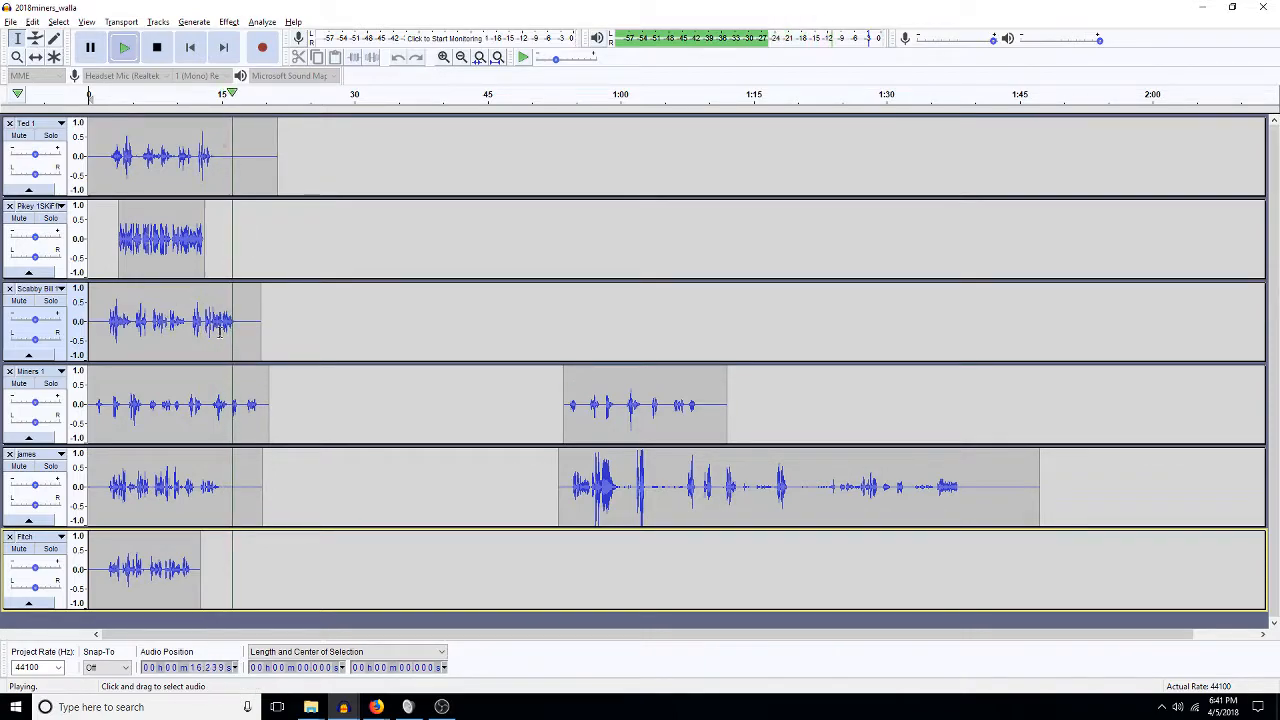
key("space")
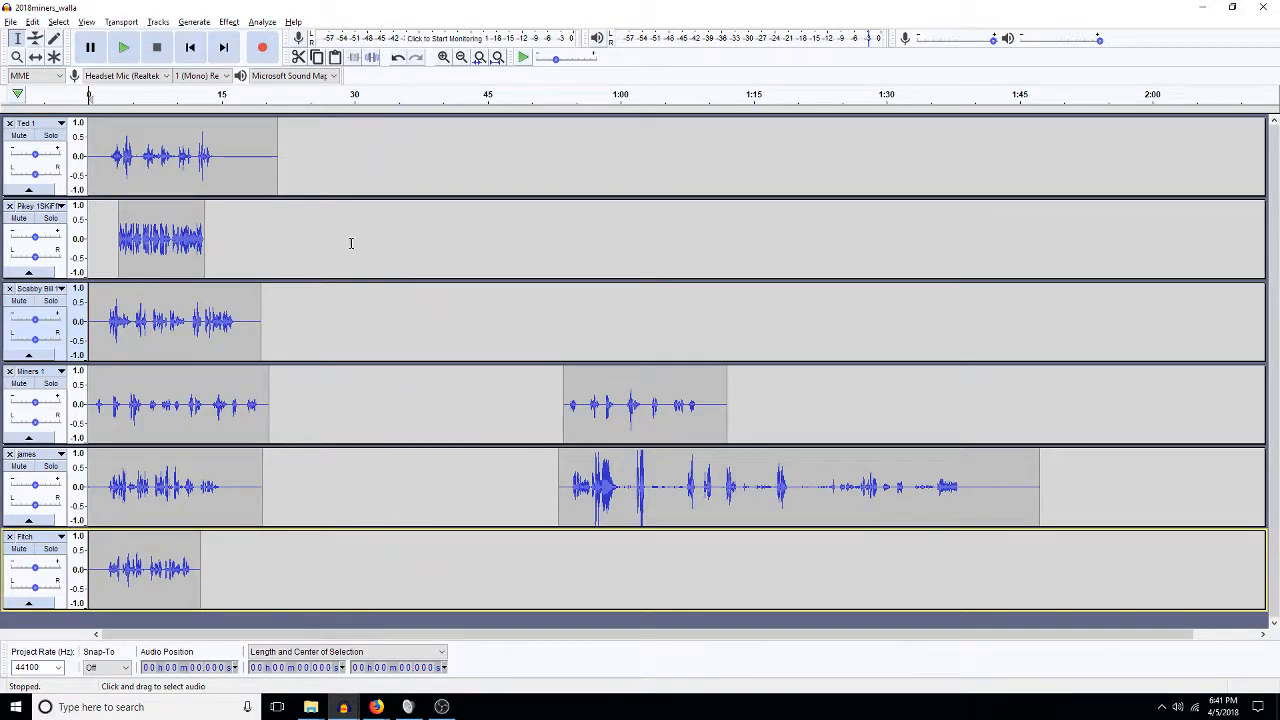
Delete the 15.9–19.3 s stretch from the first Miners 1 clip.
left_click(443, 57)
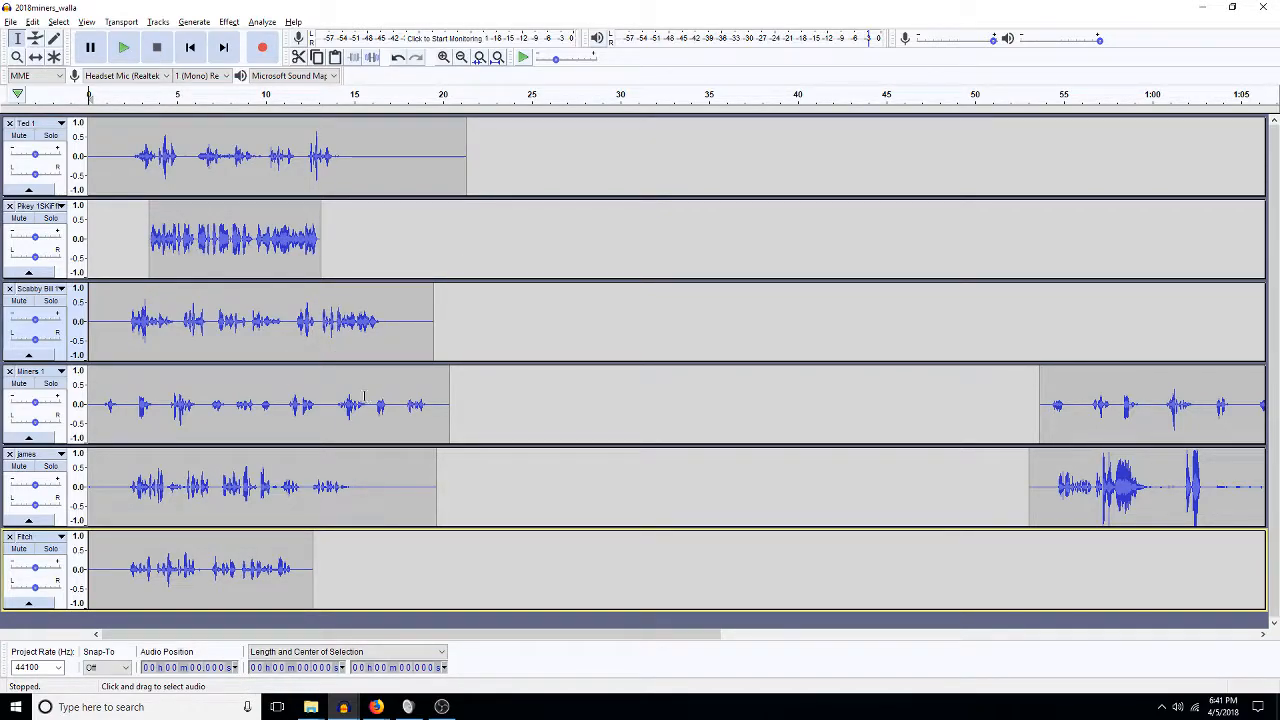
left_click_drag(121, 405, 46, 420)
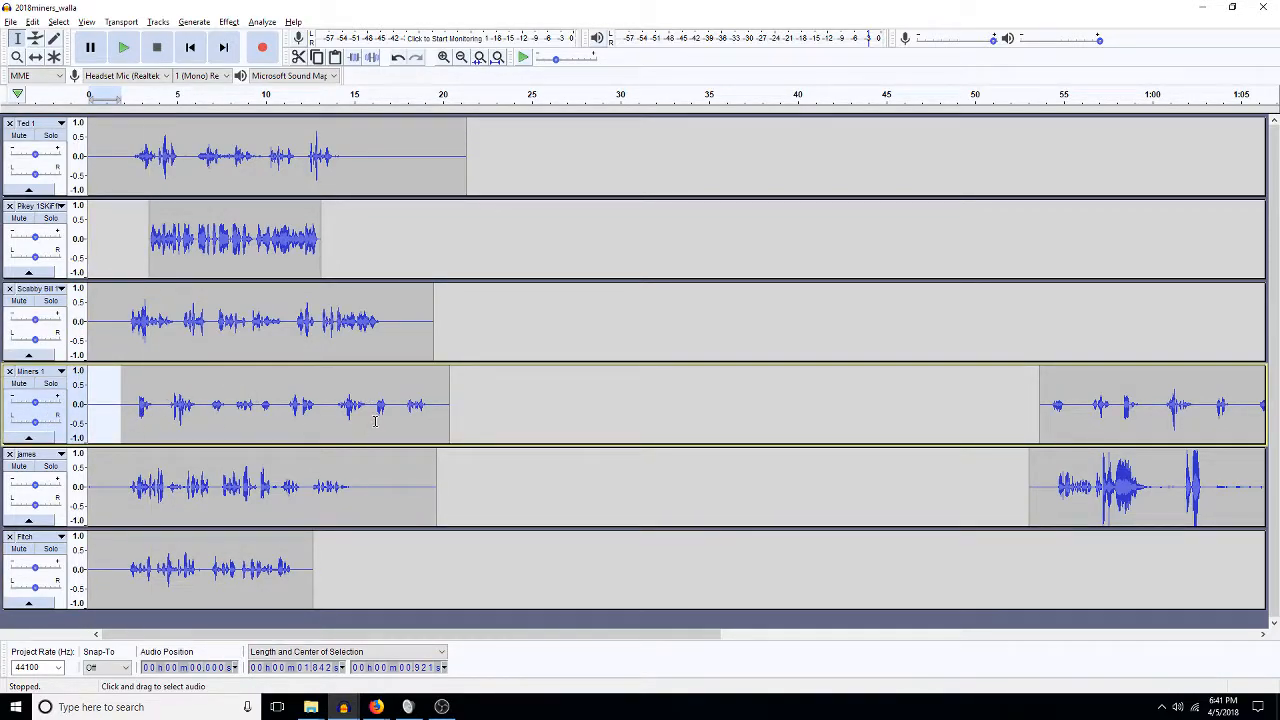
left_click_drag(371, 404, 429, 412)
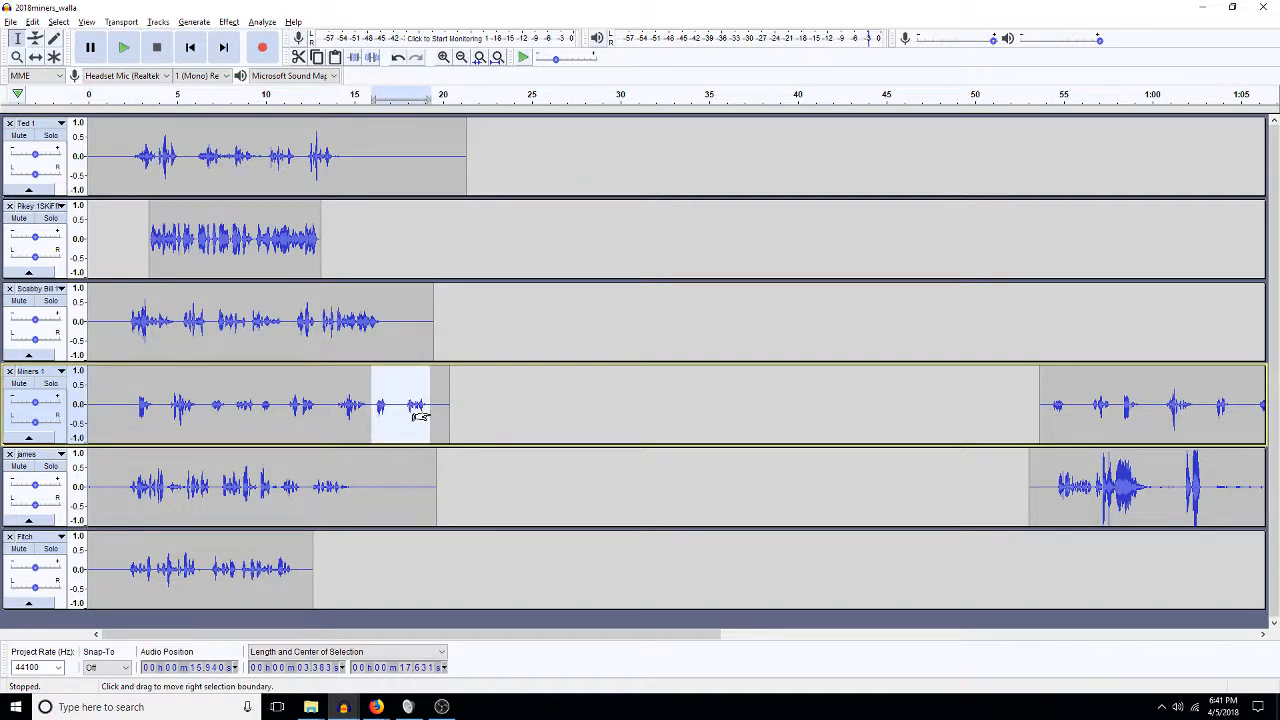
key("Delete")
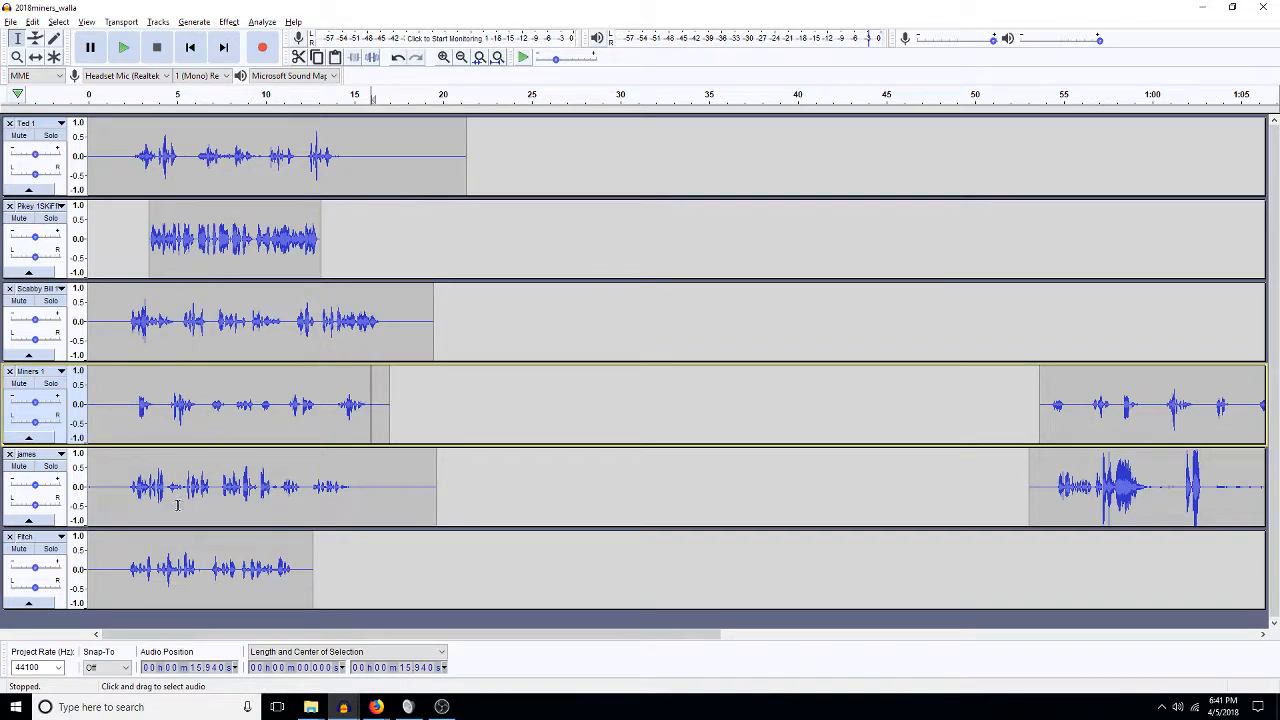
Apply Change Tempo to the whole Pikey clip.
double_click(197, 252)
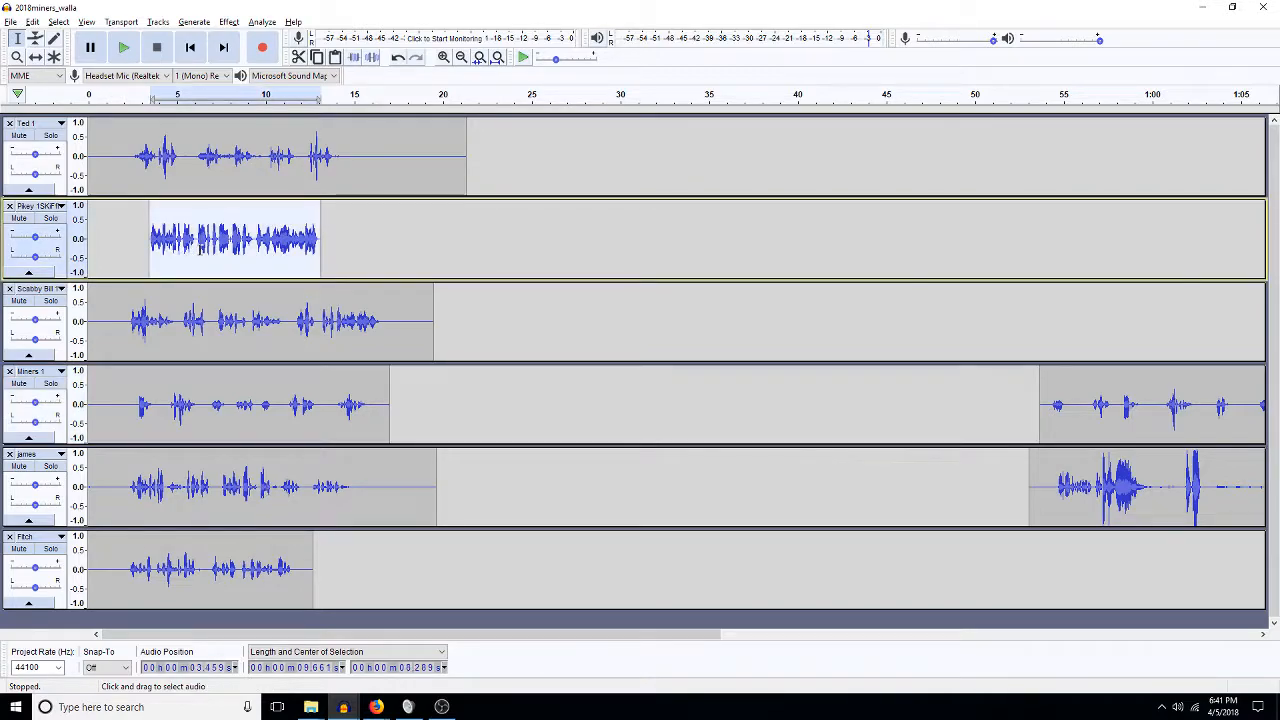
left_click(229, 22)
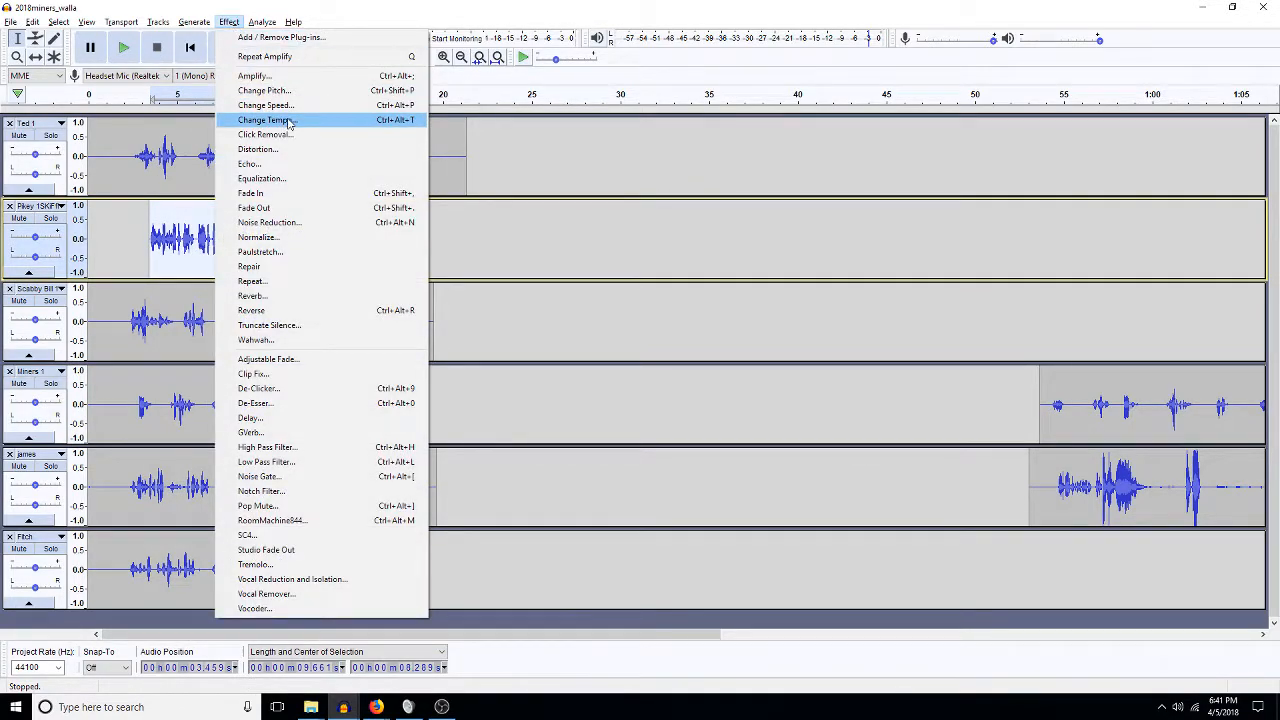
left_click(266, 120)
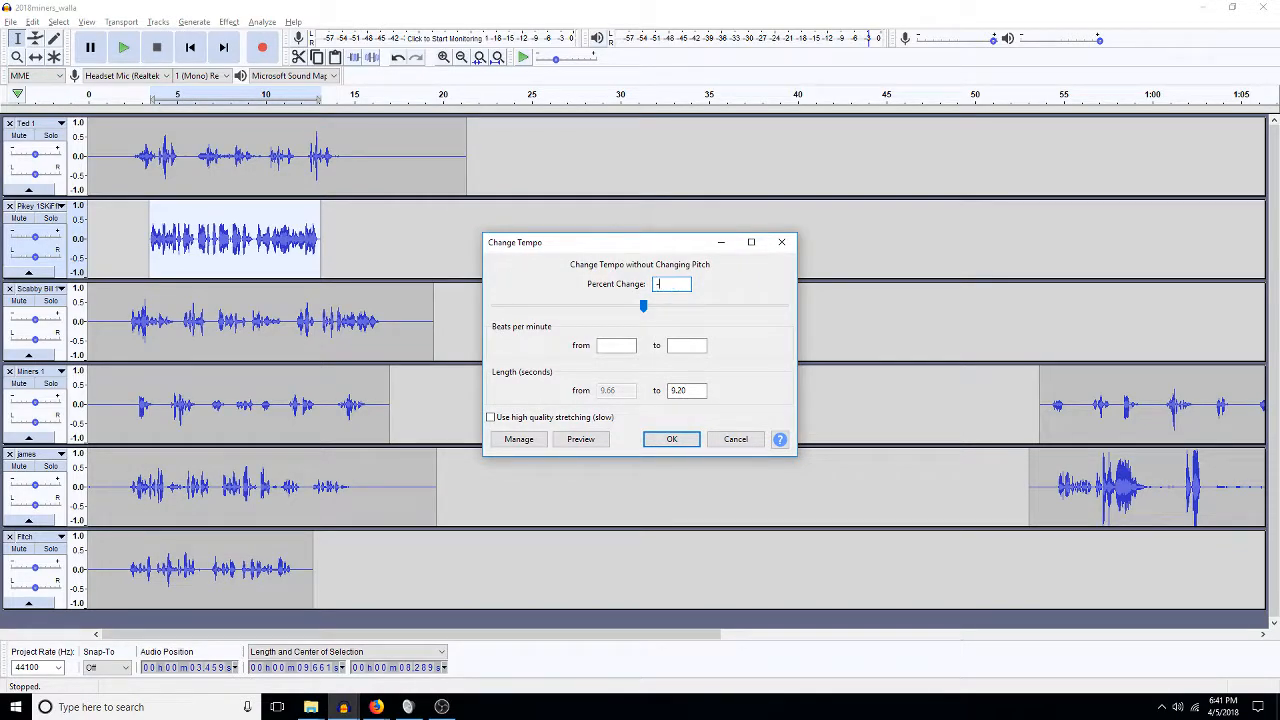
key("Return")
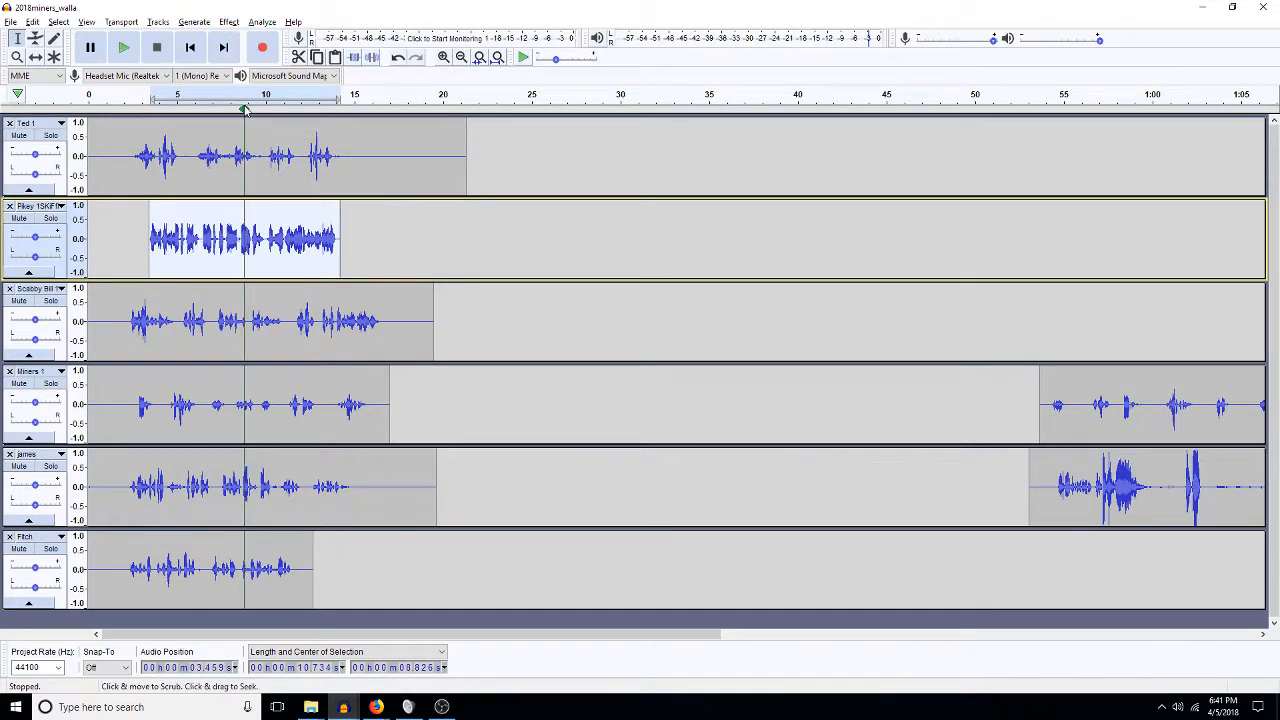
Insert a short silence from Ted 1 into Pikey at four points, including about 5.45, 9.26 and 10.55 s.
left_click(443, 57)
left_click(443, 57)
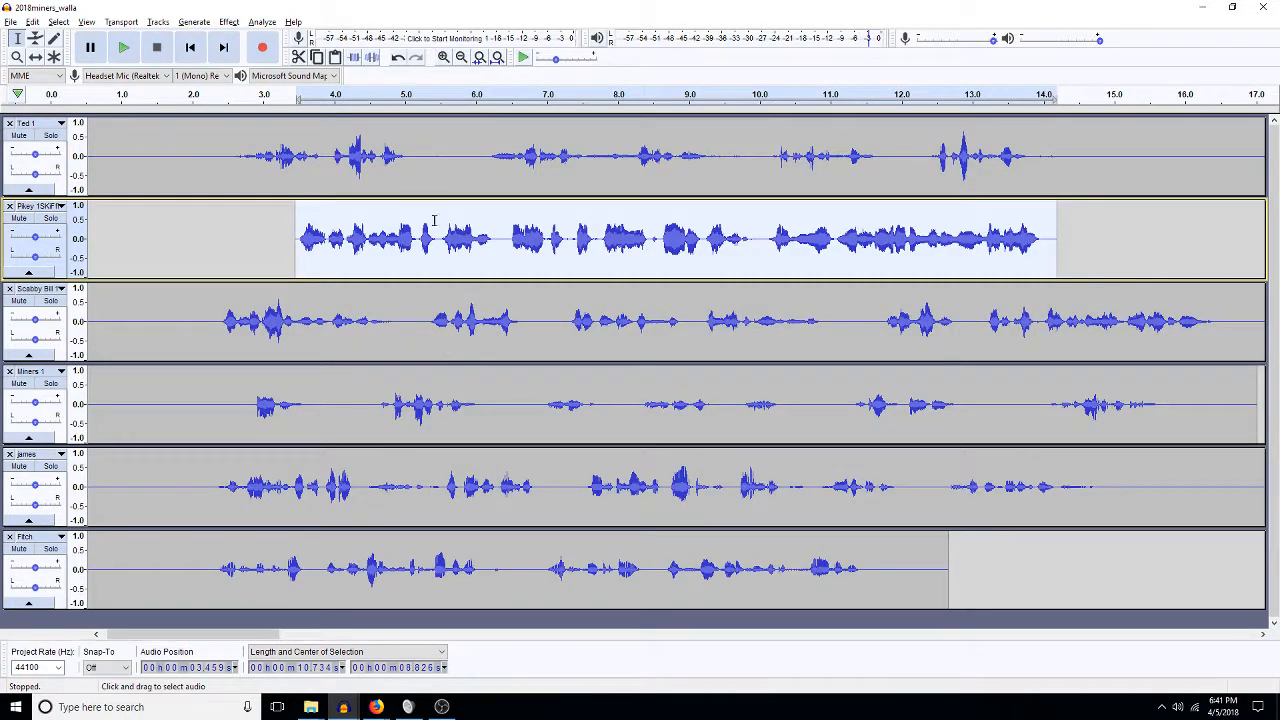
left_click_drag(194, 160, 171, 170)
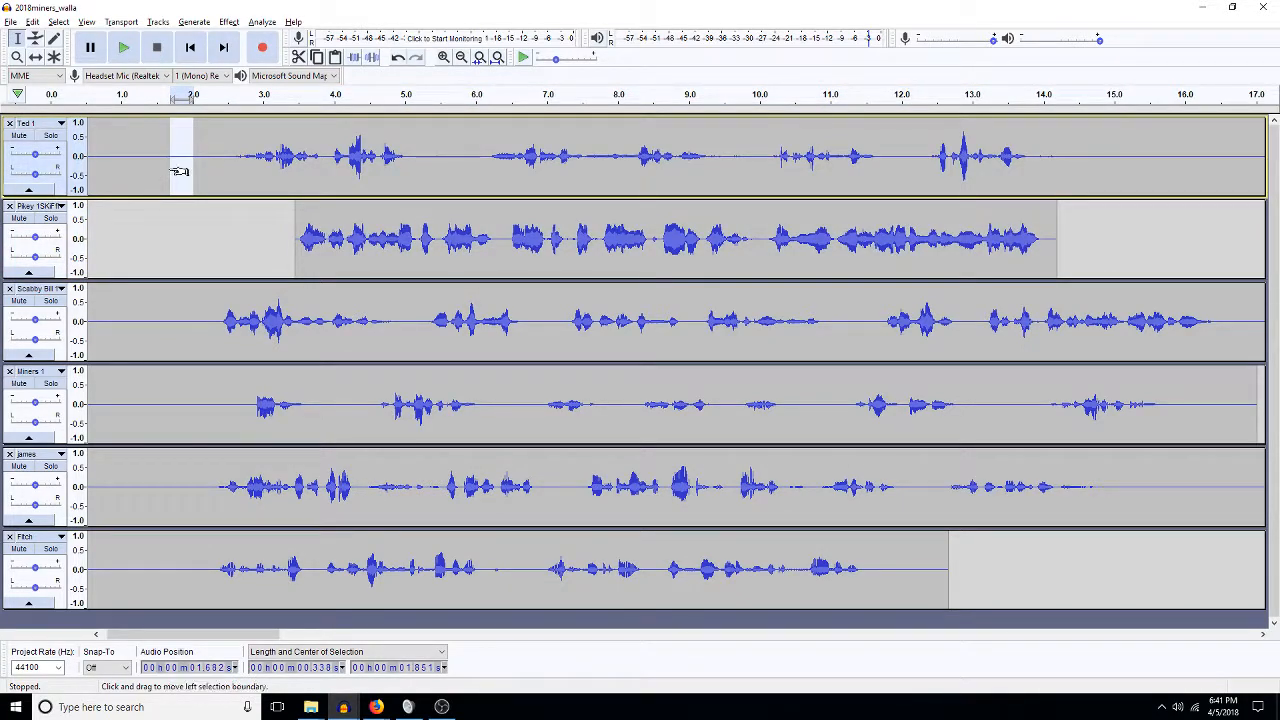
left_click(435, 242)
key("ctrl+v")
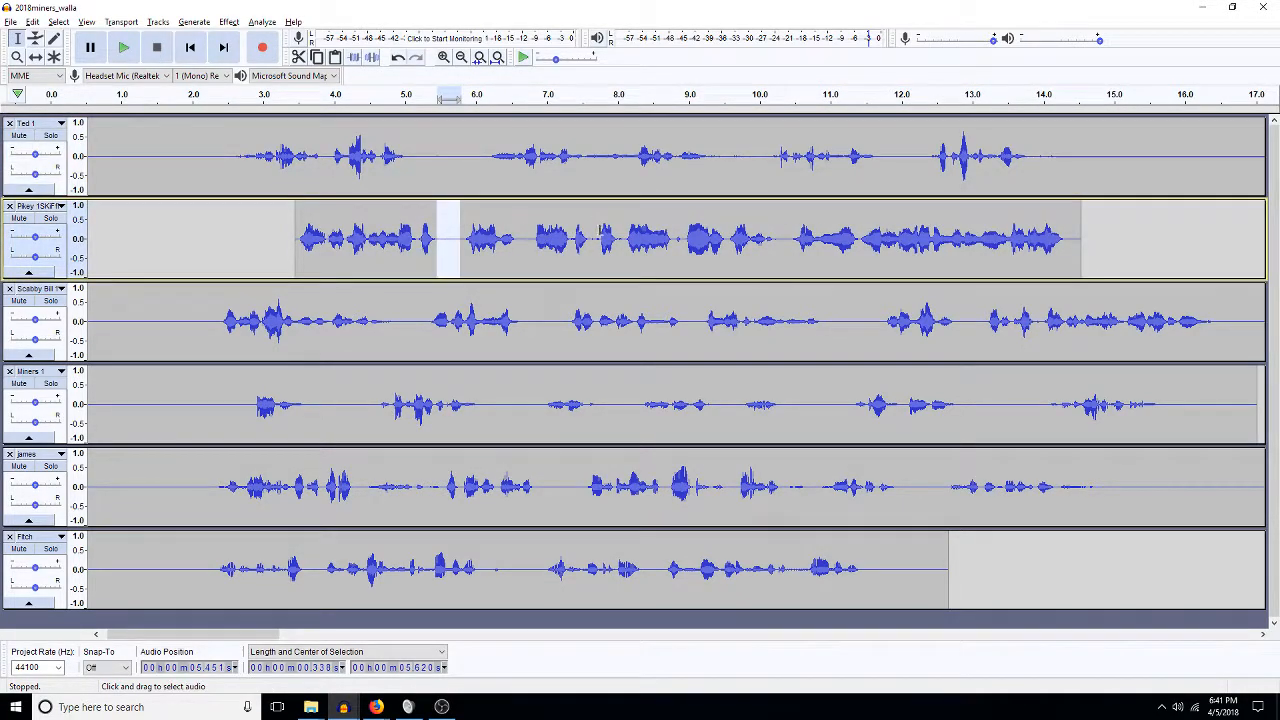
left_click(529, 222)
key("ctrl+v")
left_click(800, 240)
key("ctrl+v")
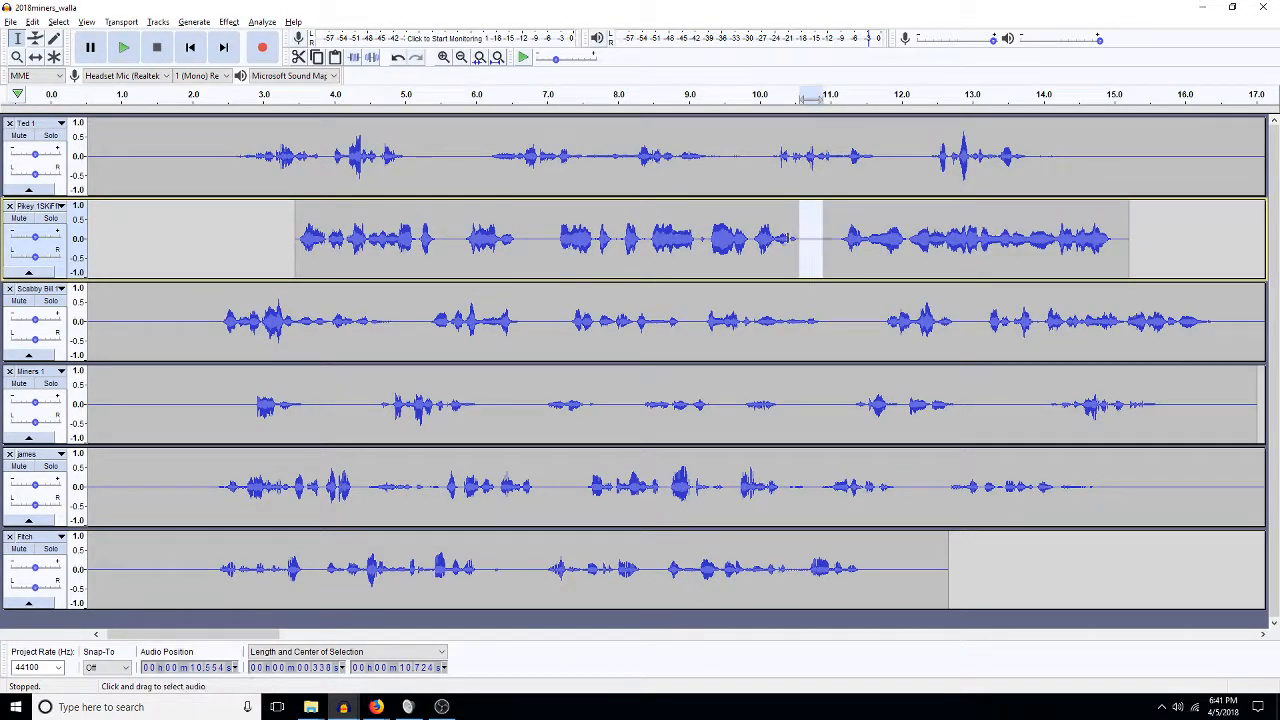
left_click(708, 238)
key("ctrl+v")
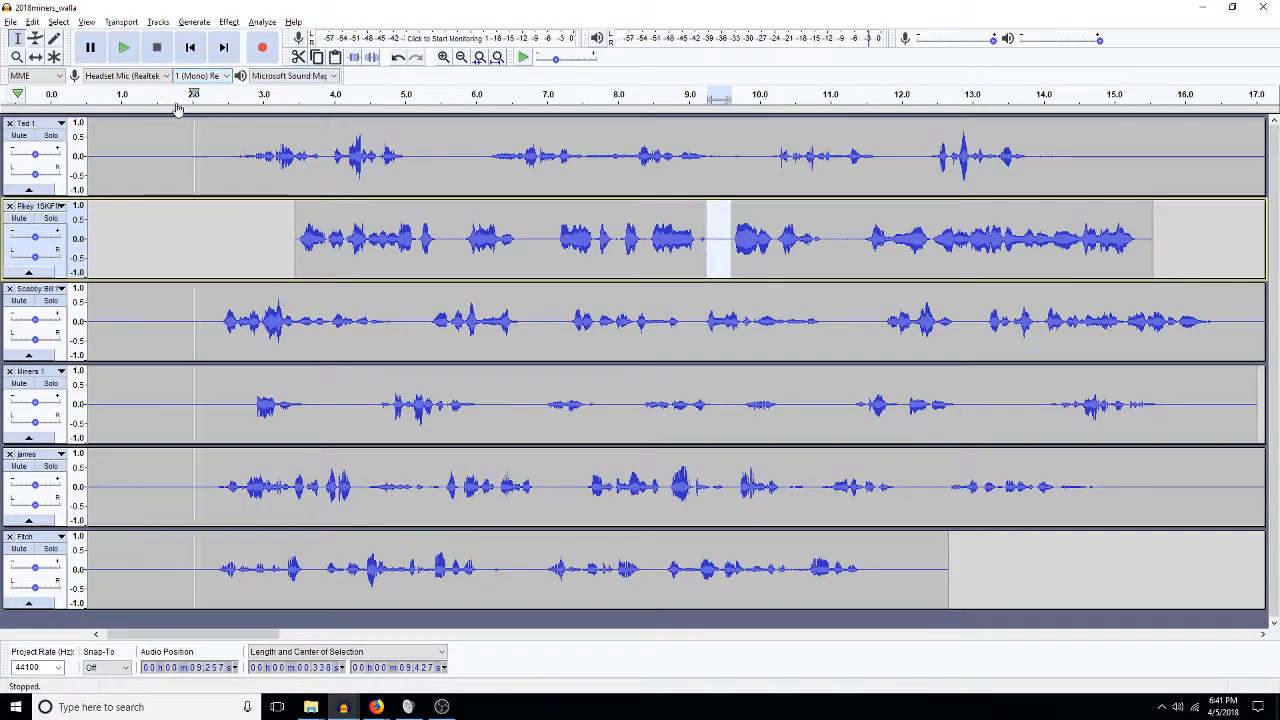
Shift the Pikey clip slightly earlier and the Fitch clip later on the timeline.
left_click(35, 57)
left_click_drag(381, 254, 335, 256)
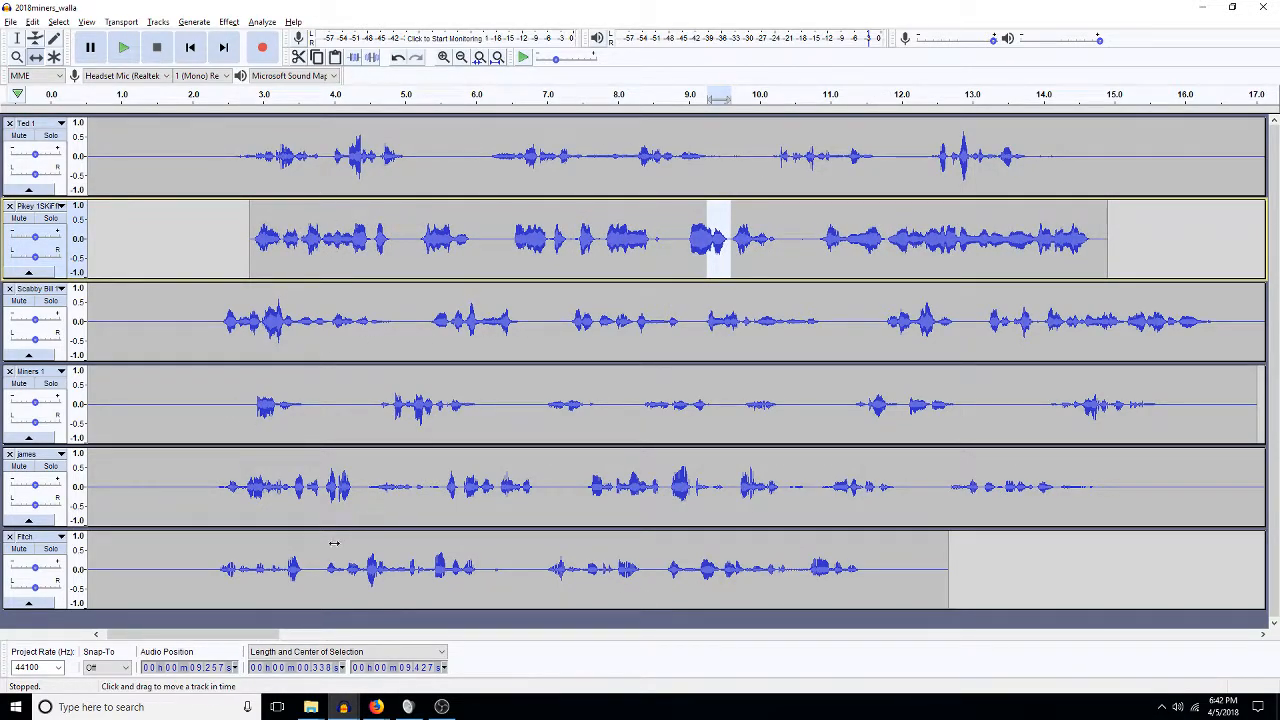
left_click_drag(312, 550, 424, 587)
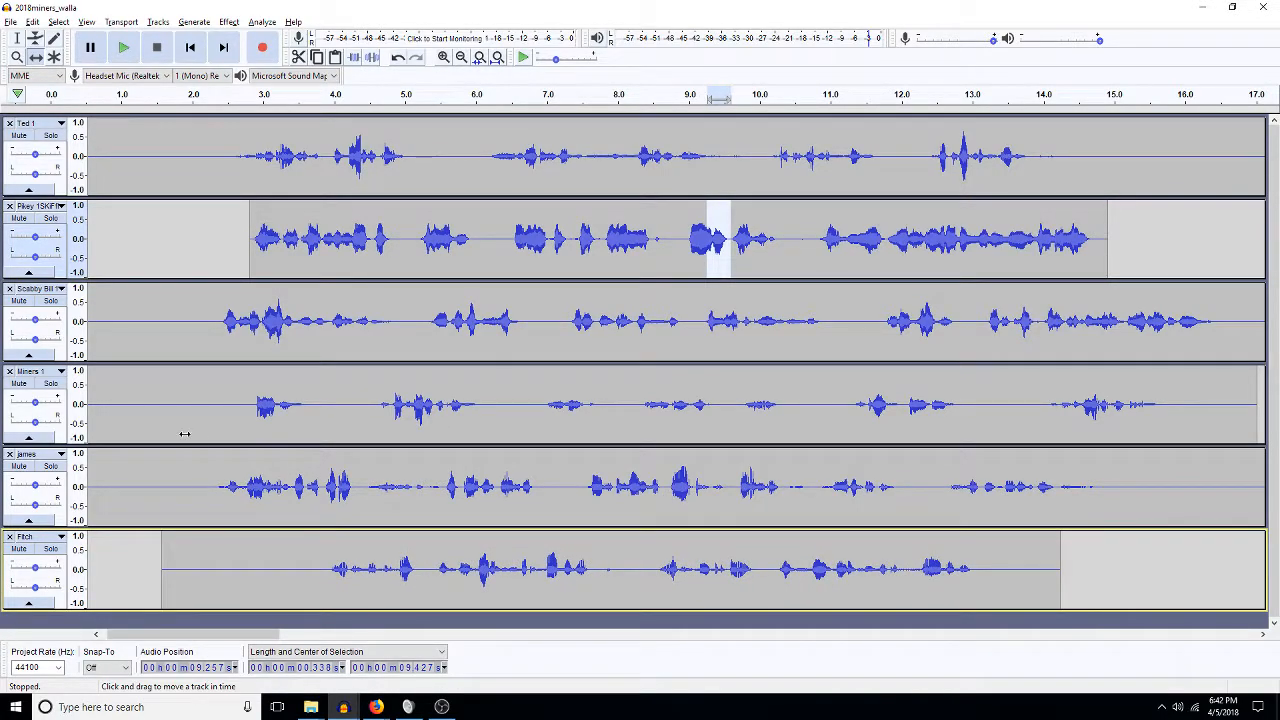
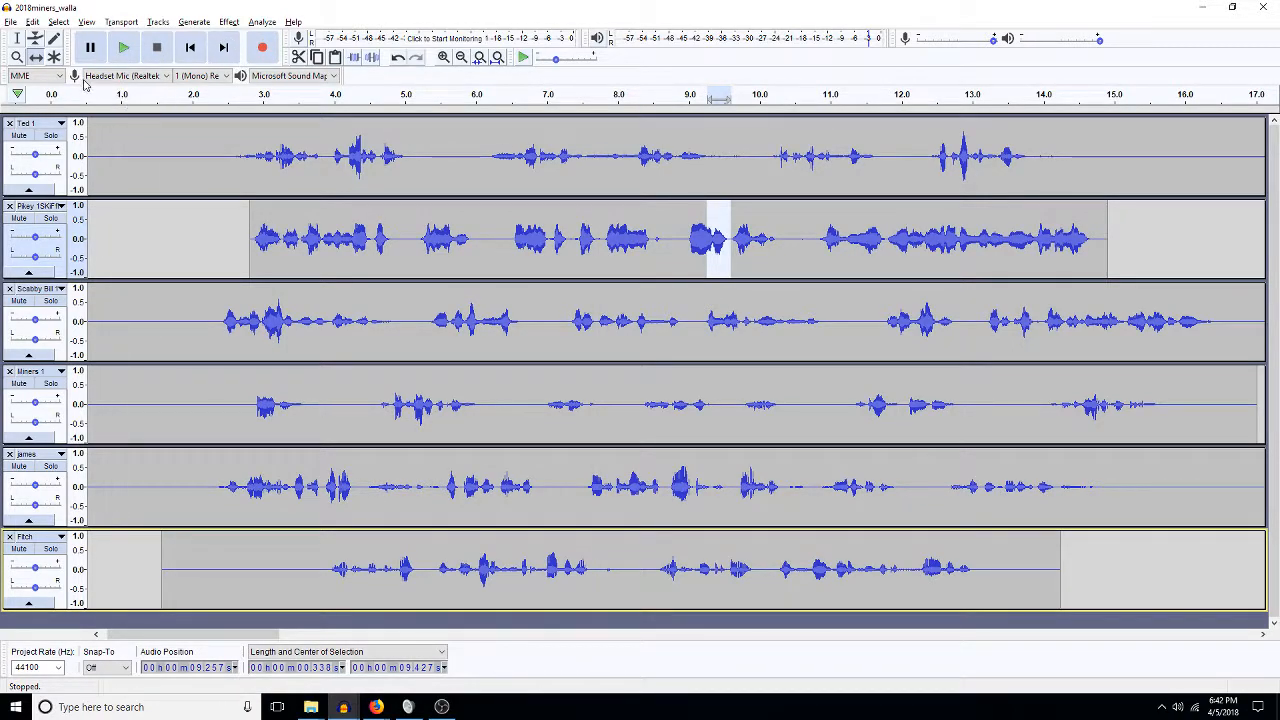
Play the walla mix from about 0.5 s on Pikey.
key("Home")
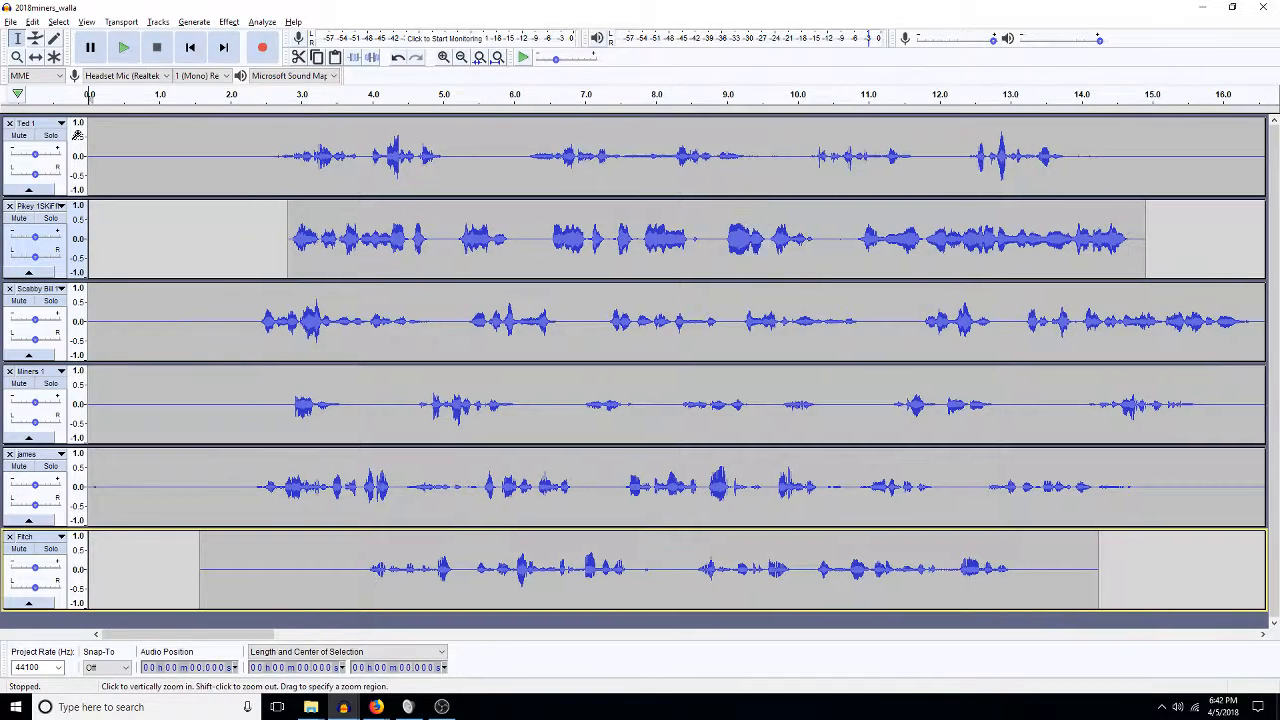
left_click(124, 210)
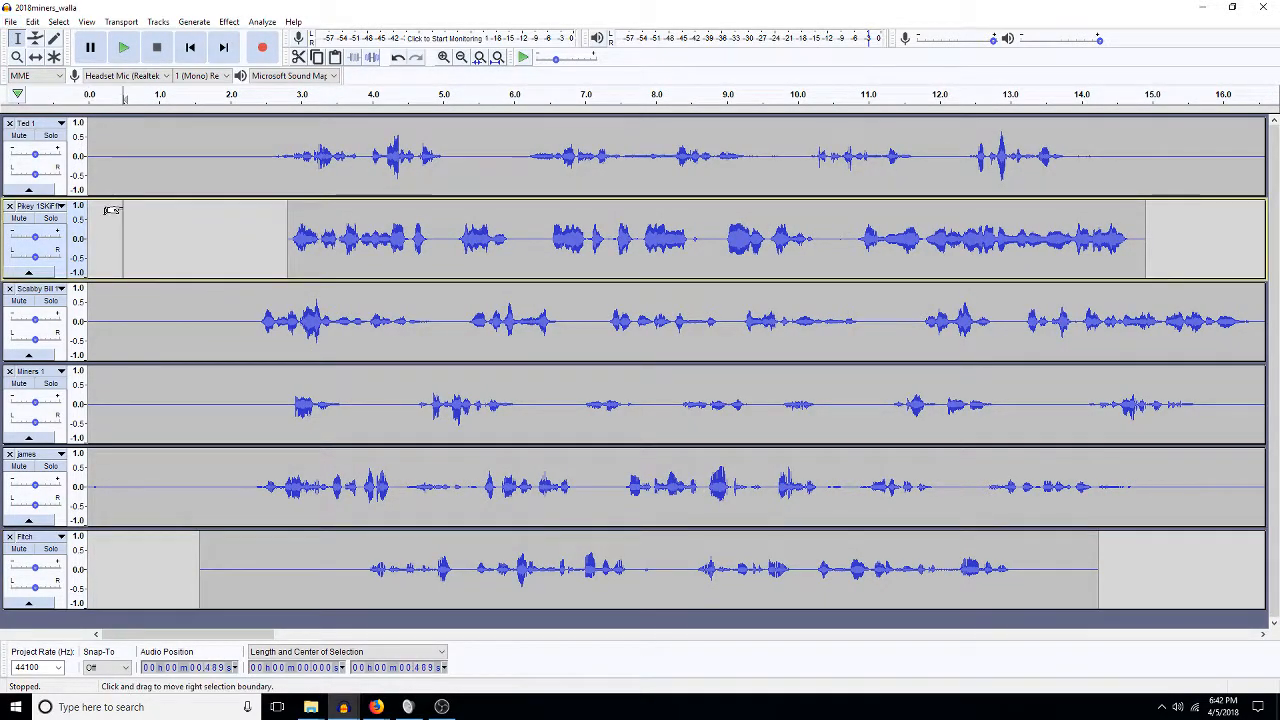
key("space")
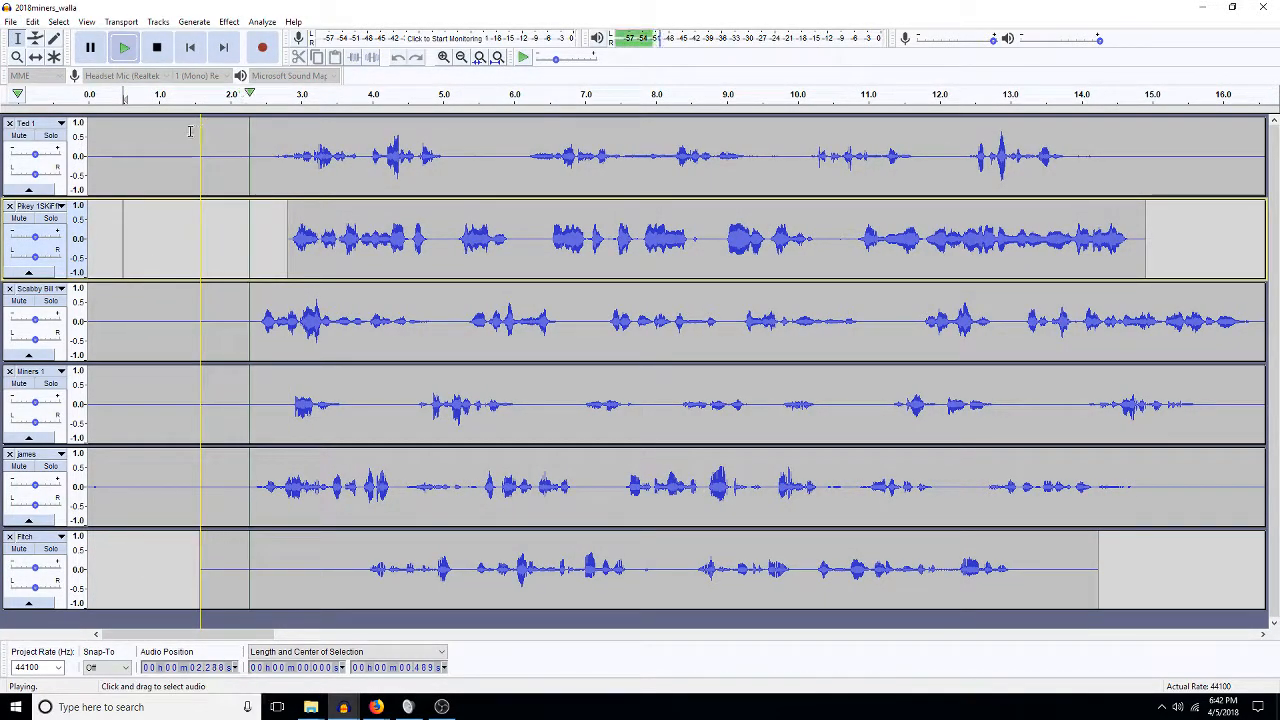
key("space")
Review the opening 2.5 s of the tracks and play from 1.654 s in Scabby Bill.
left_click_drag(263, 168, 86, 432)
left_click_drag(251, 487, 87, 490)
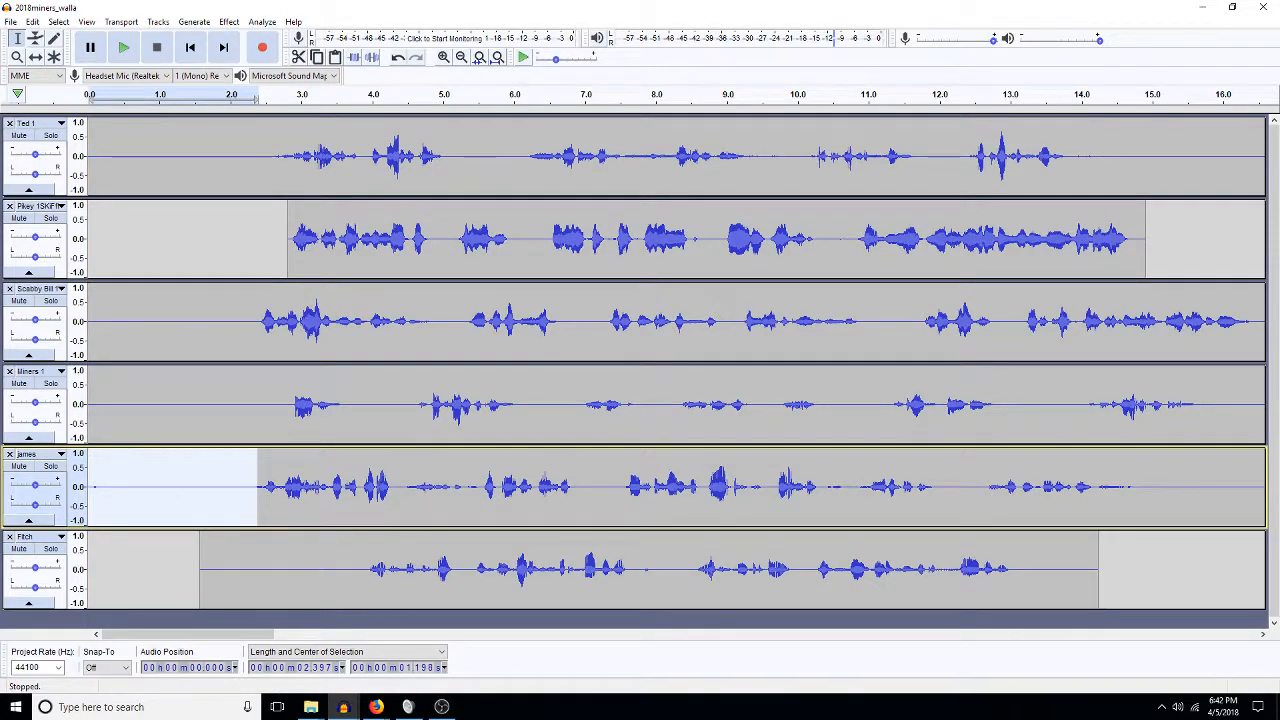
left_click_drag(266, 415, 15, 426)
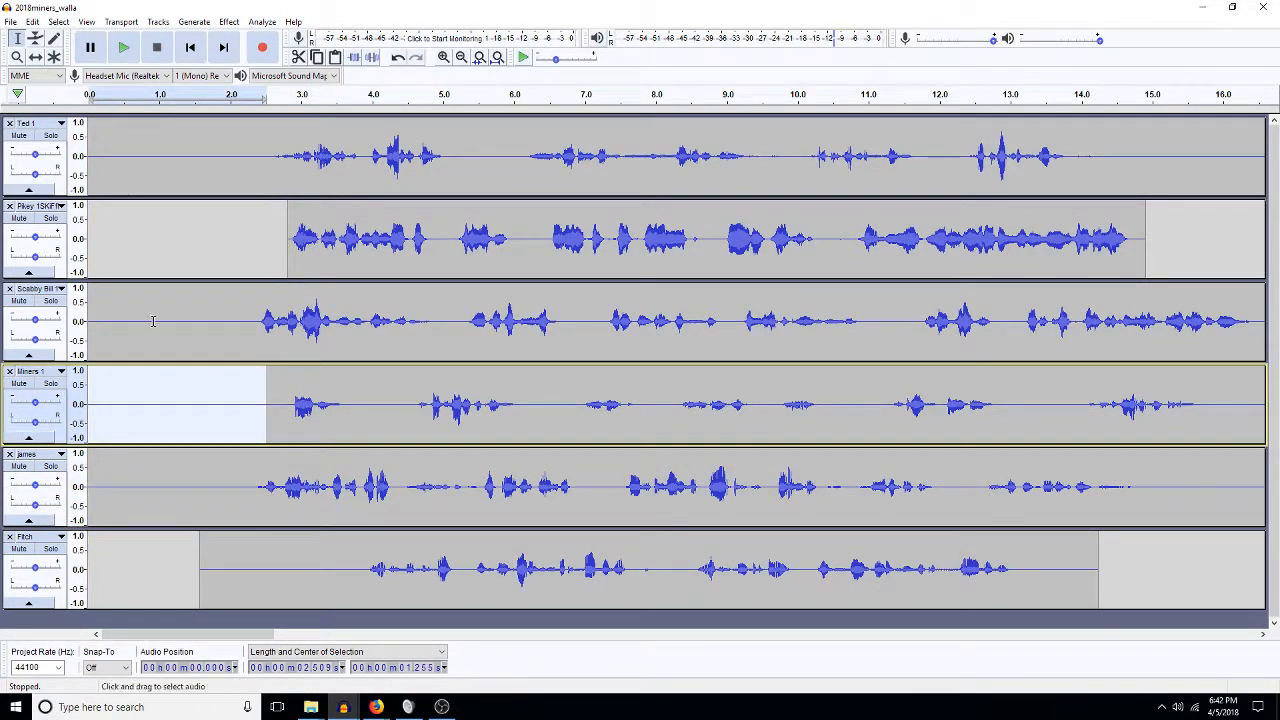
left_click(205, 319)
key("space")
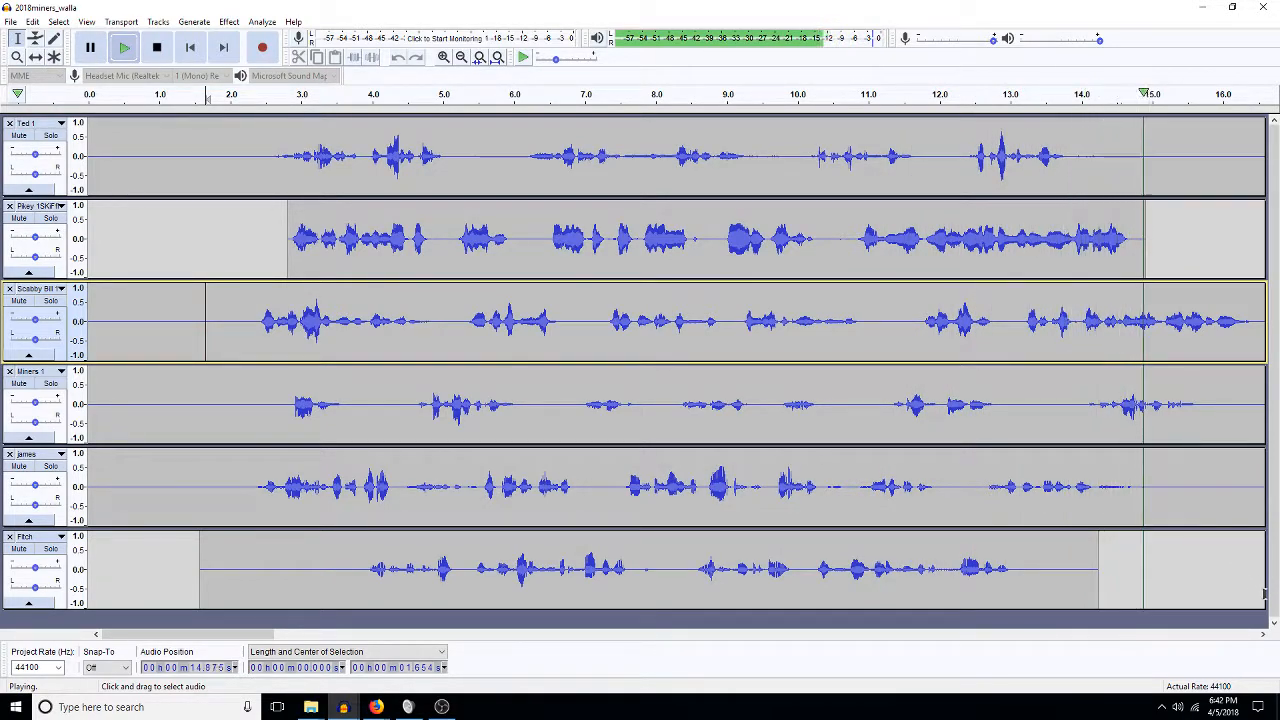
key("space")
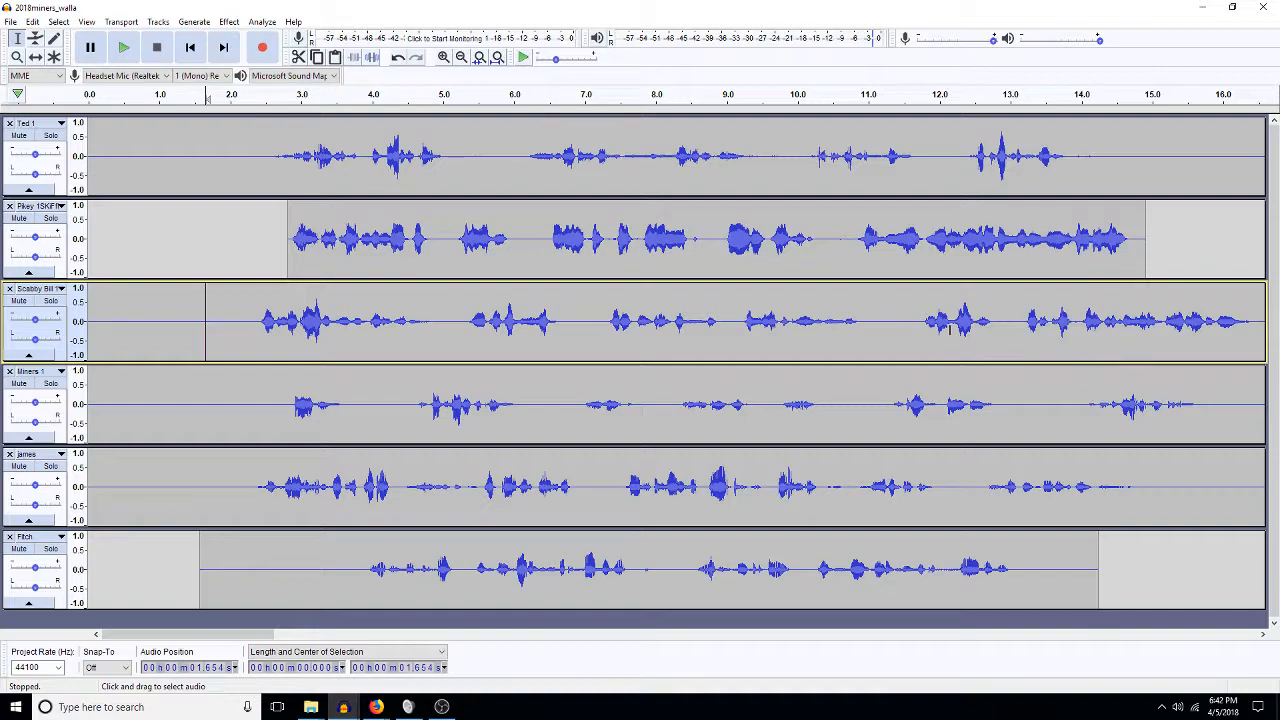
Delete a short stretch early in the Scabby Bill clip.
double_click(949, 330)
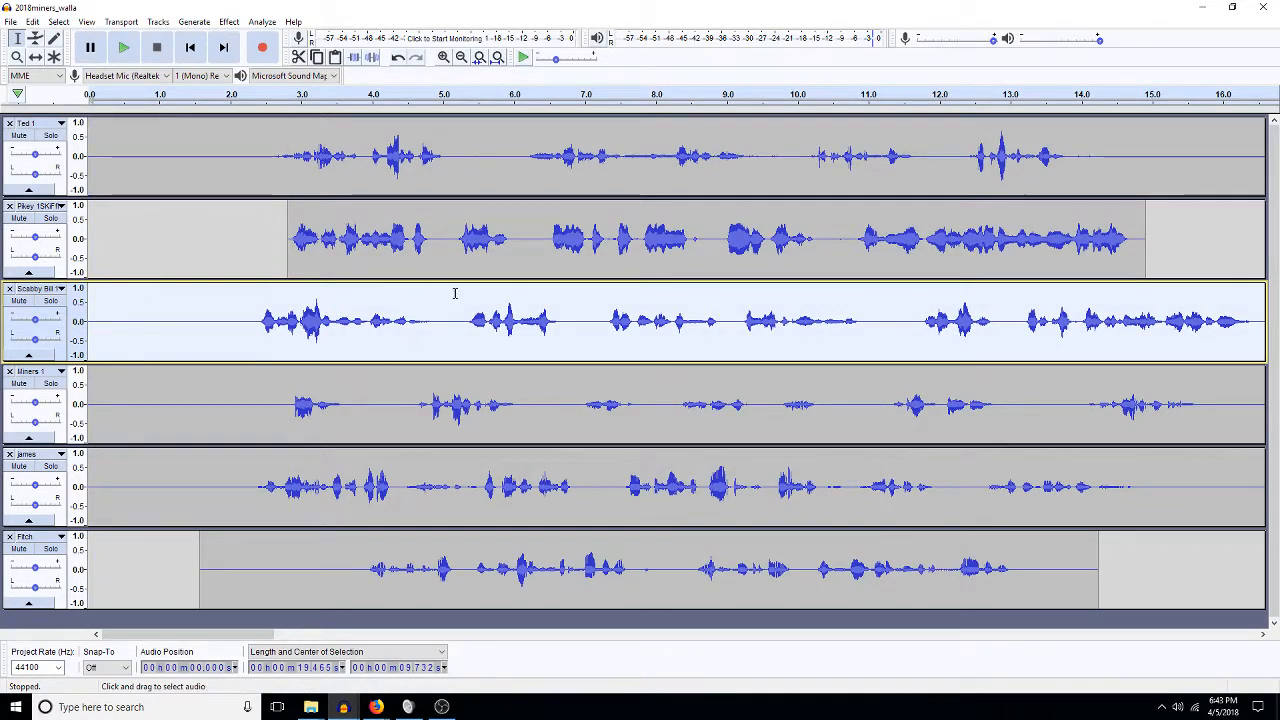
left_click_drag(254, 323, 222, 332)
key("Delete")
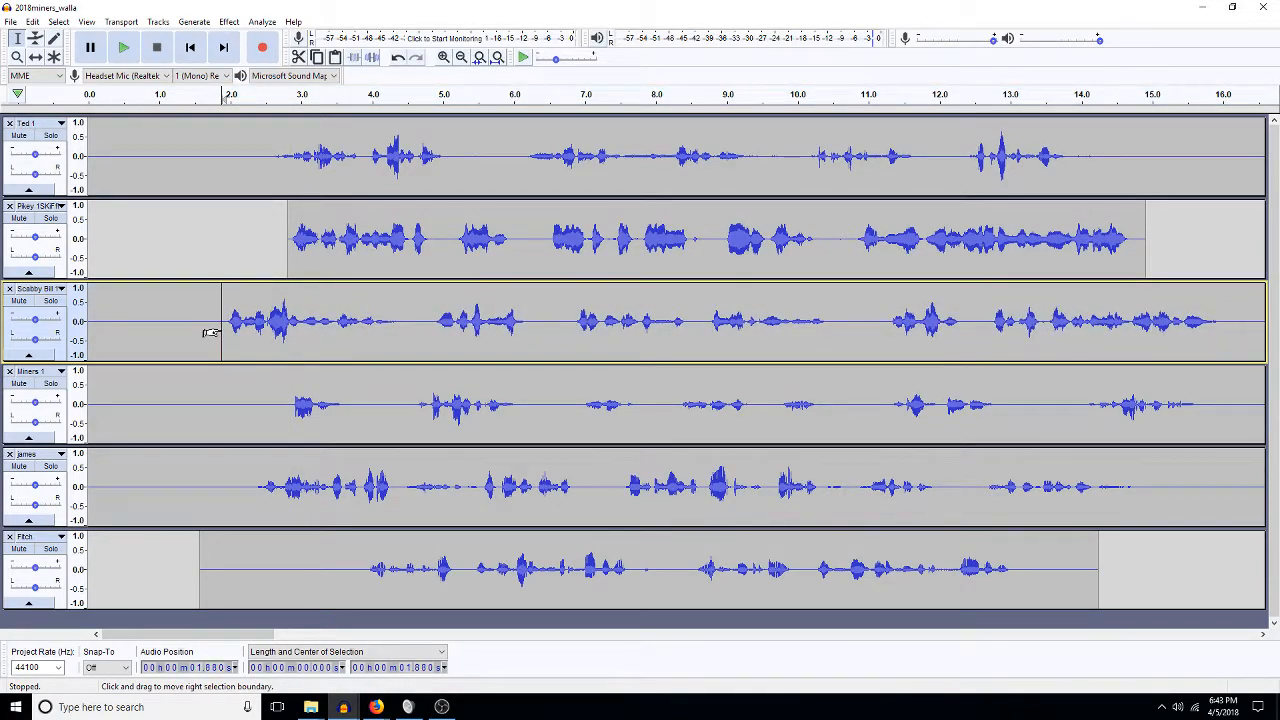
Lower the whole Scabby Bill clip by one semitone (F9 to E9, −5.613%) and play it.
double_click(442, 311)
left_click(229, 22)
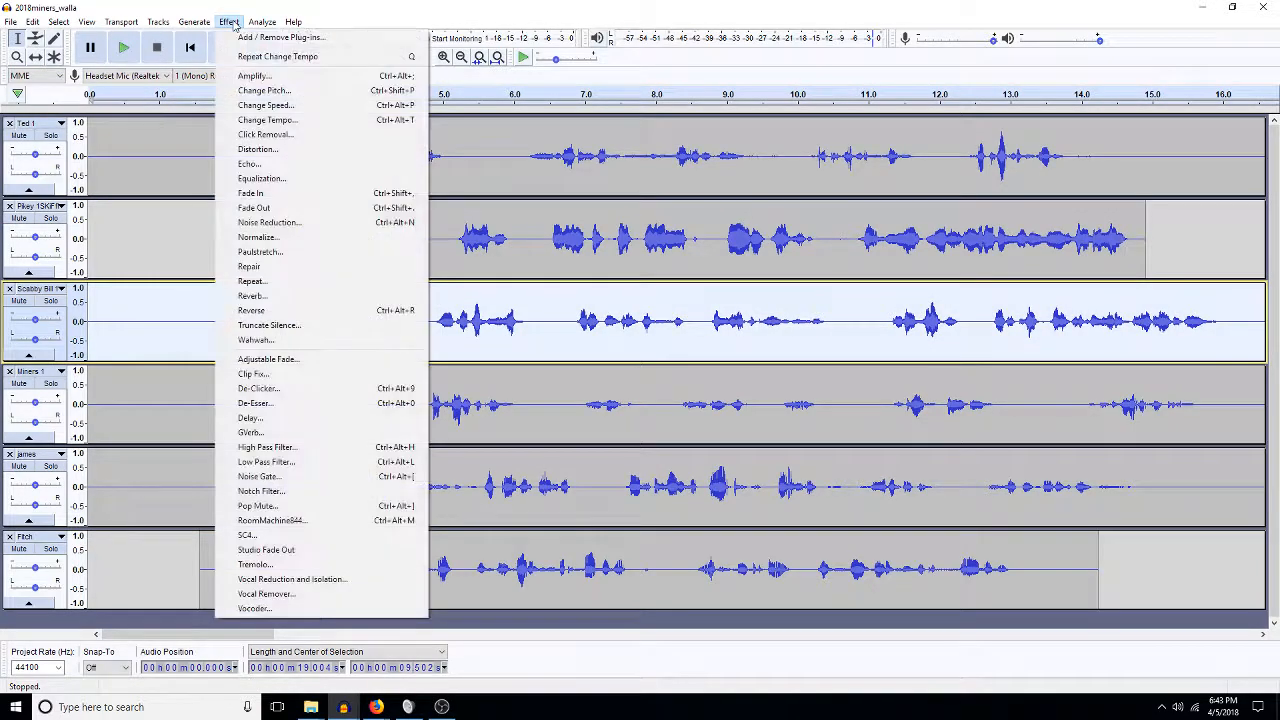
left_click(278, 91)
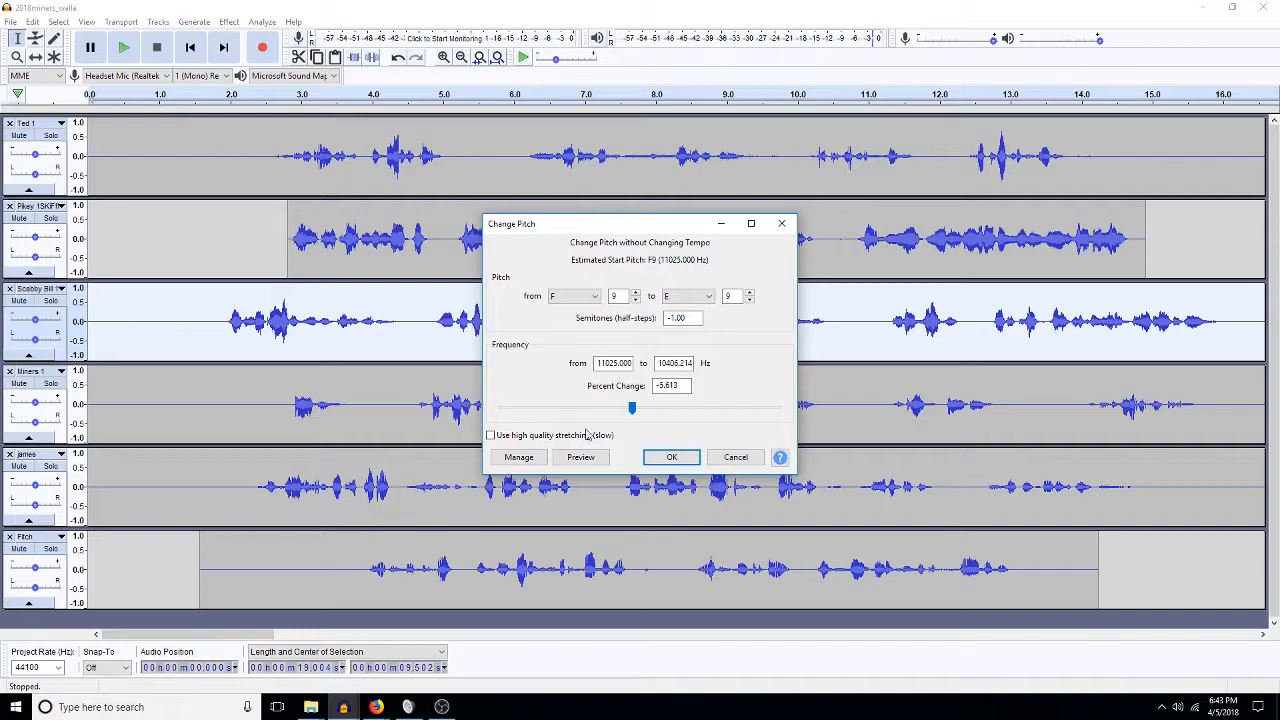
left_click(671, 458)
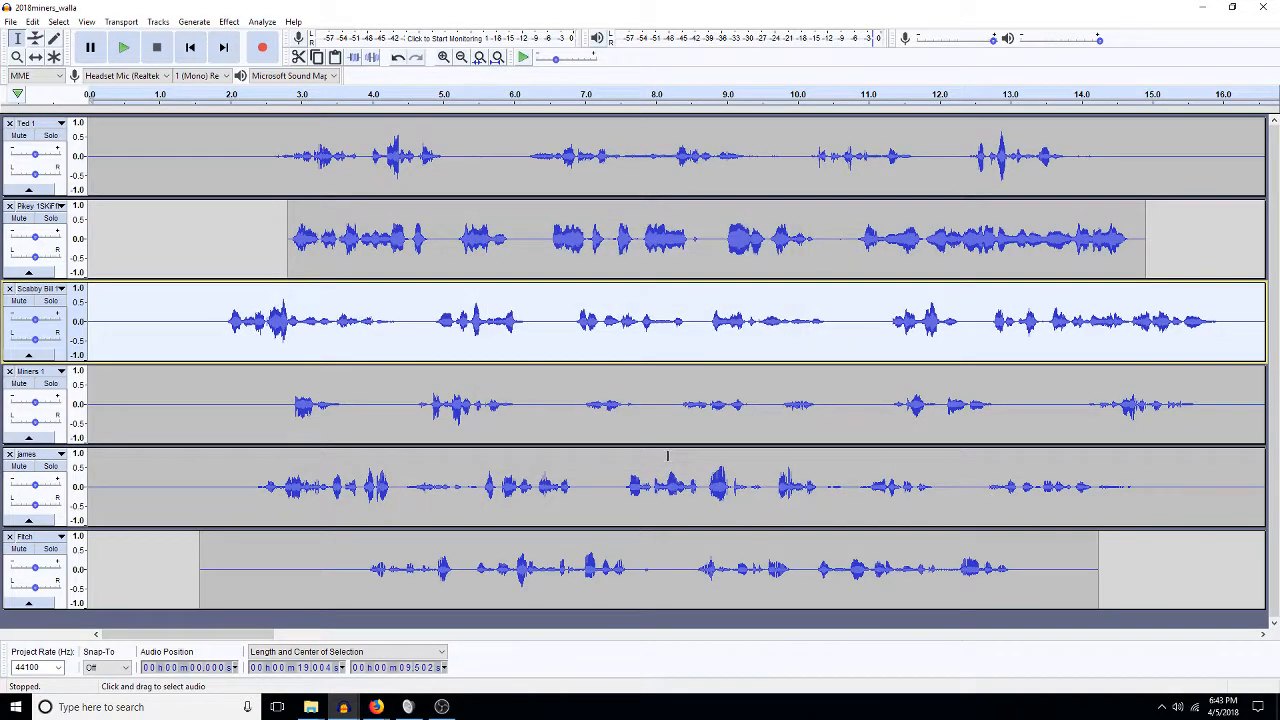
key("space")
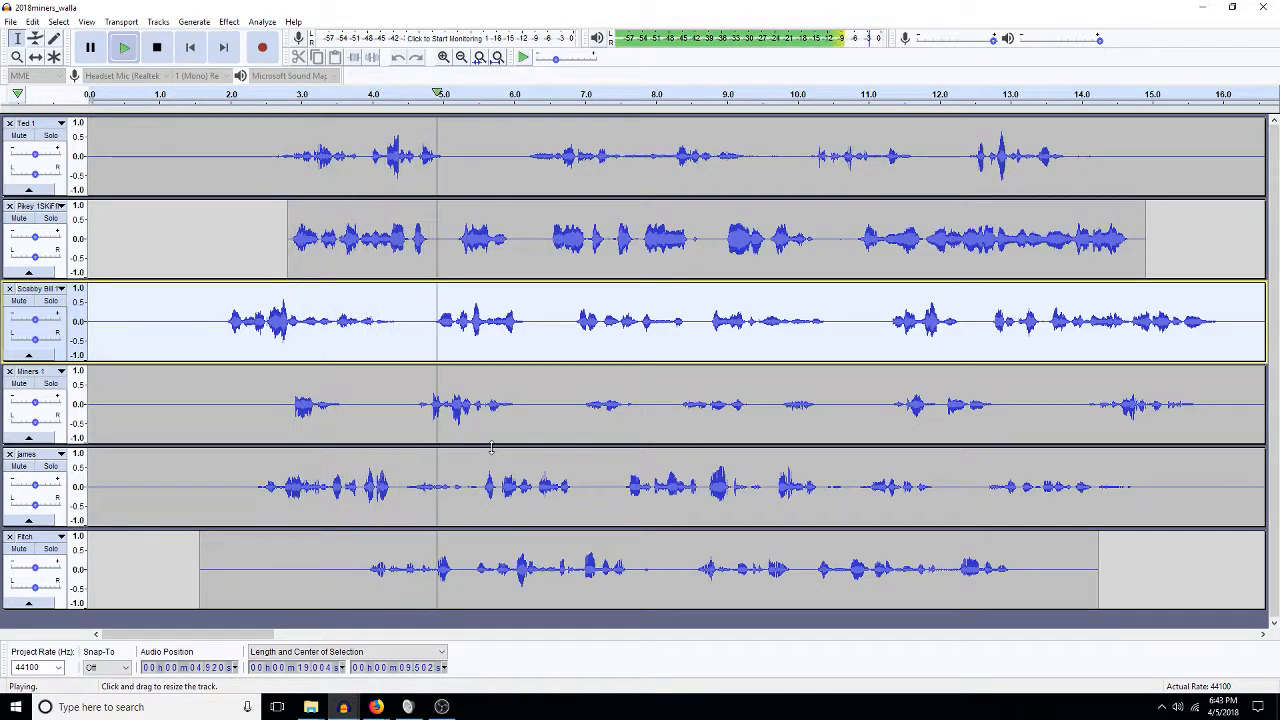
Delete three short pauses in Scabby Bill, near 4.6 s, after the edit, and just before 10 s.
key("space")
left_click_drag(421, 330, 404, 324)
key("Delete")
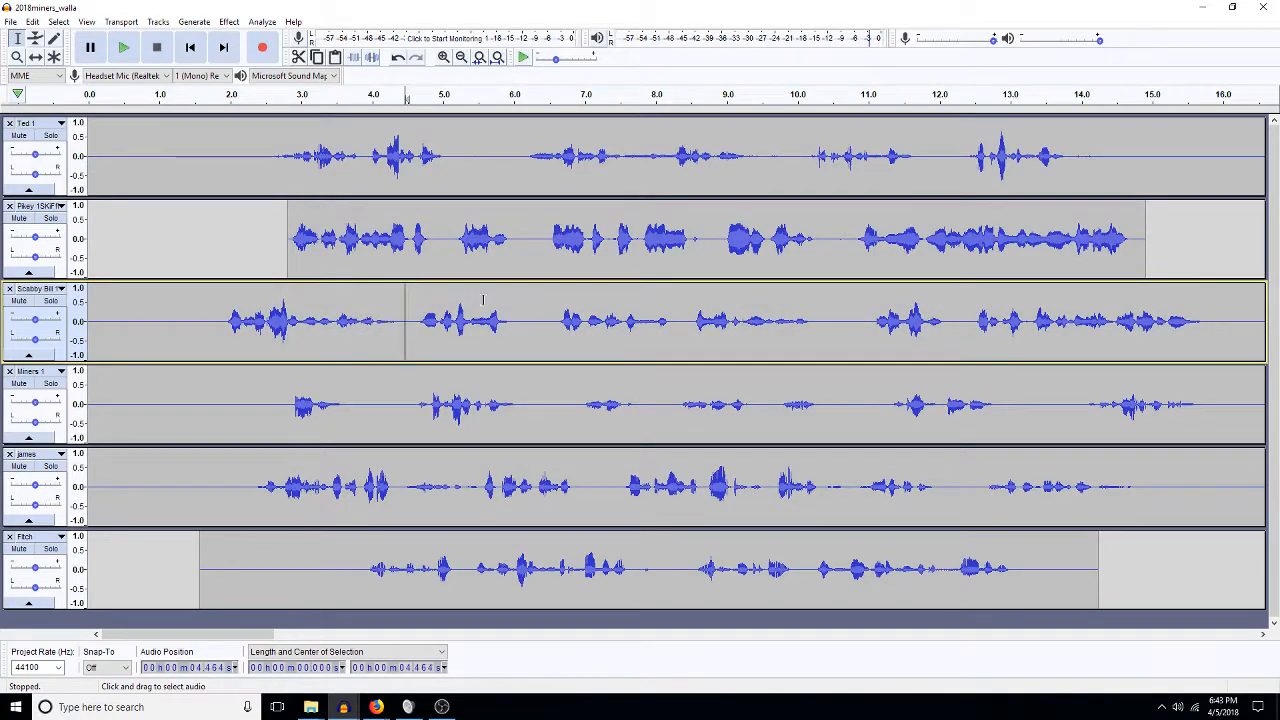
left_click_drag(548, 320, 517, 320)
key("Delete")
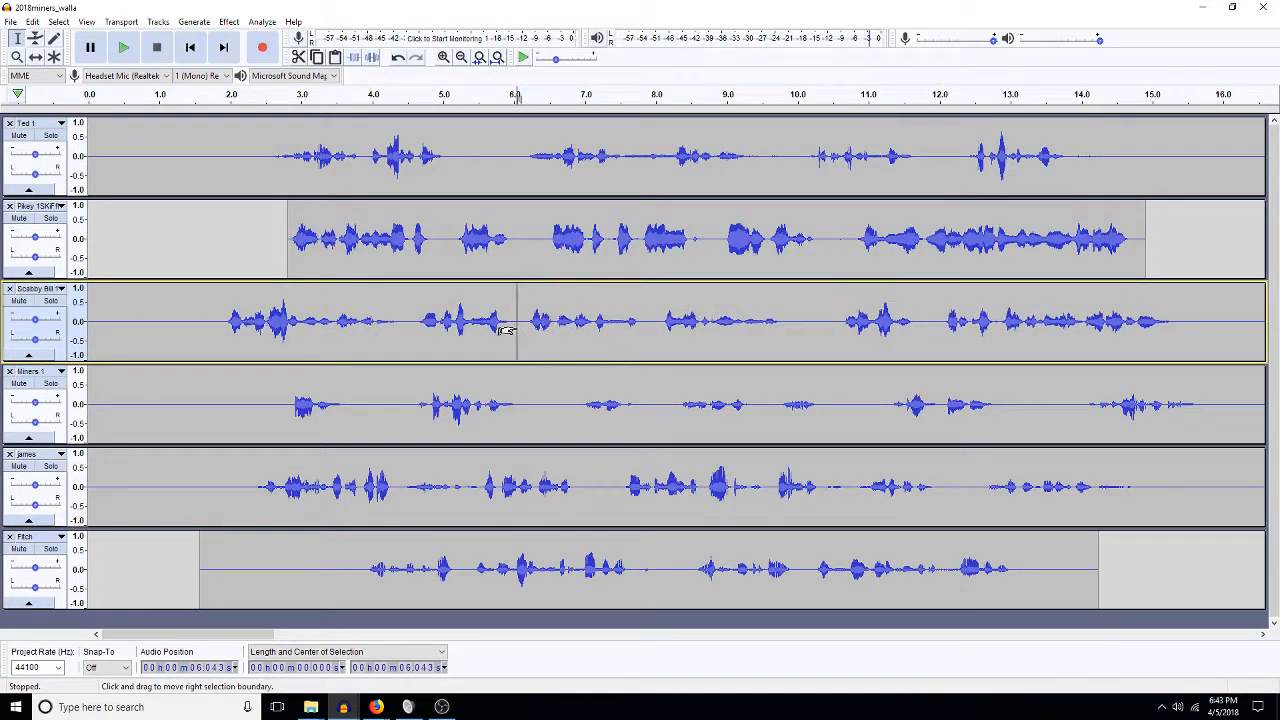
left_click_drag(836, 320, 786, 320)
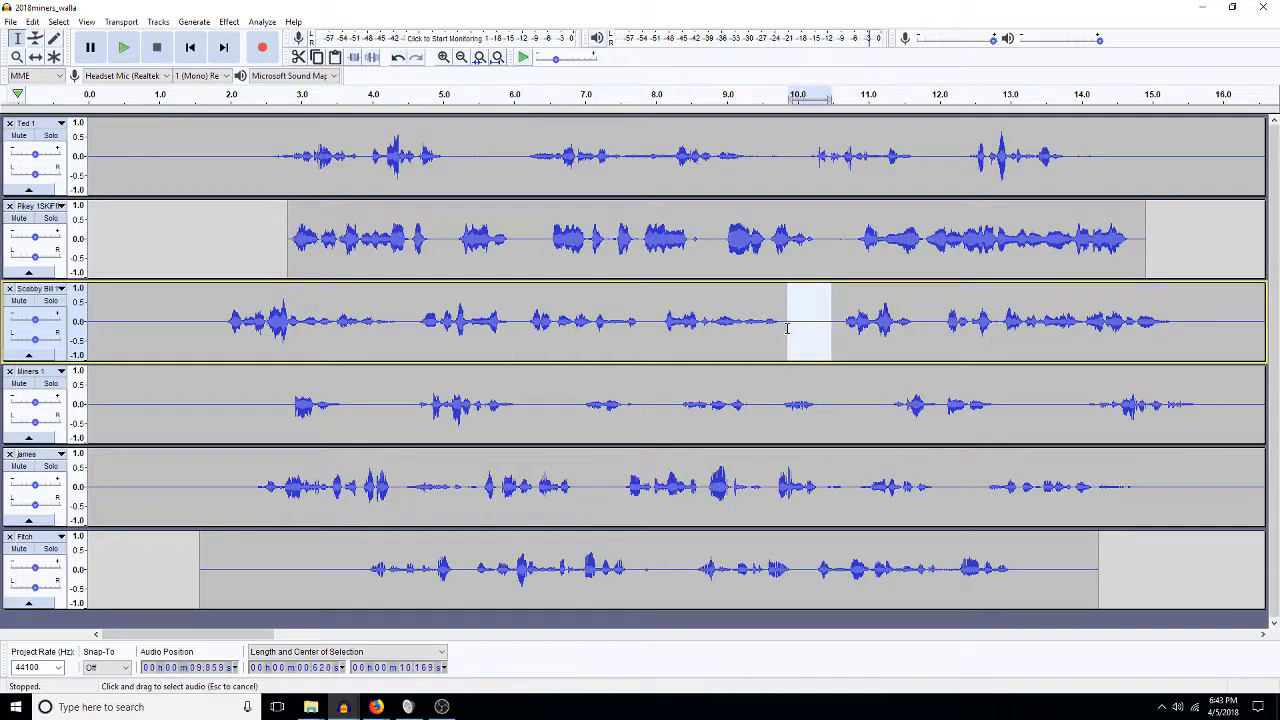
key("Delete")
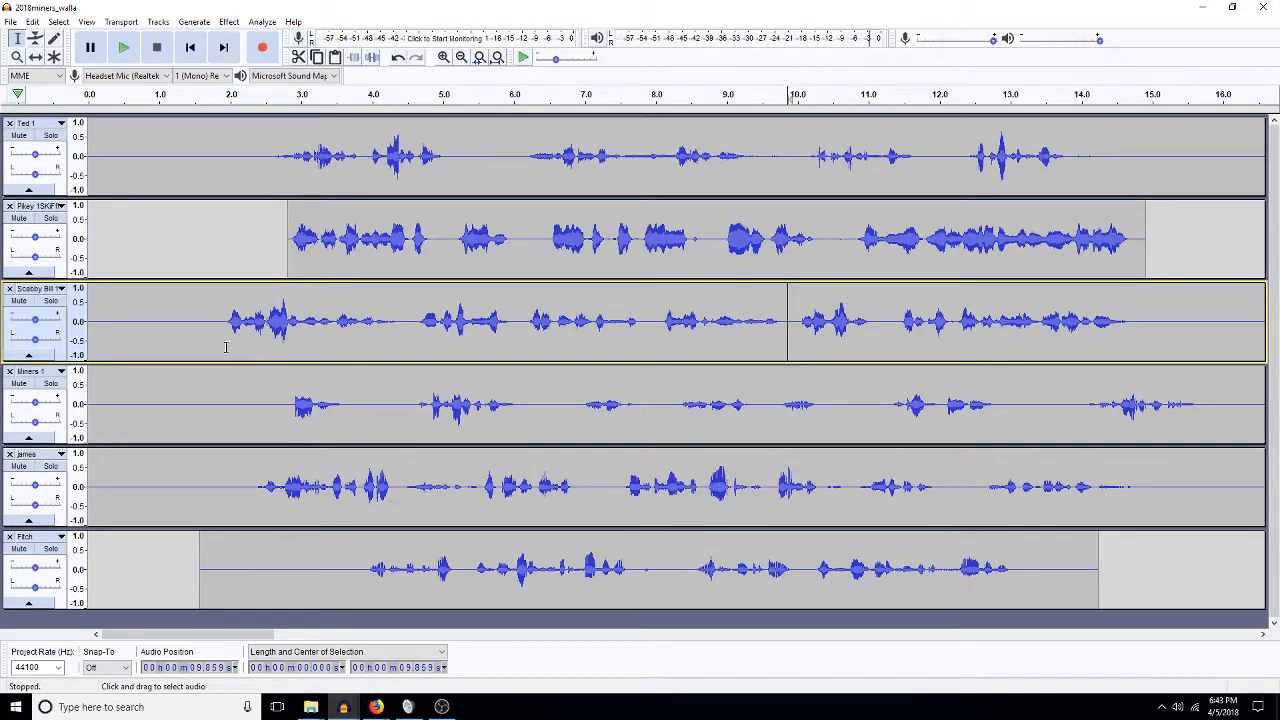
Slide the Scabby Bill clip later to about 0.7 s and play the mix from 2.0 s.
left_click(35, 56)
left_click_drag(223, 340, 278, 343)
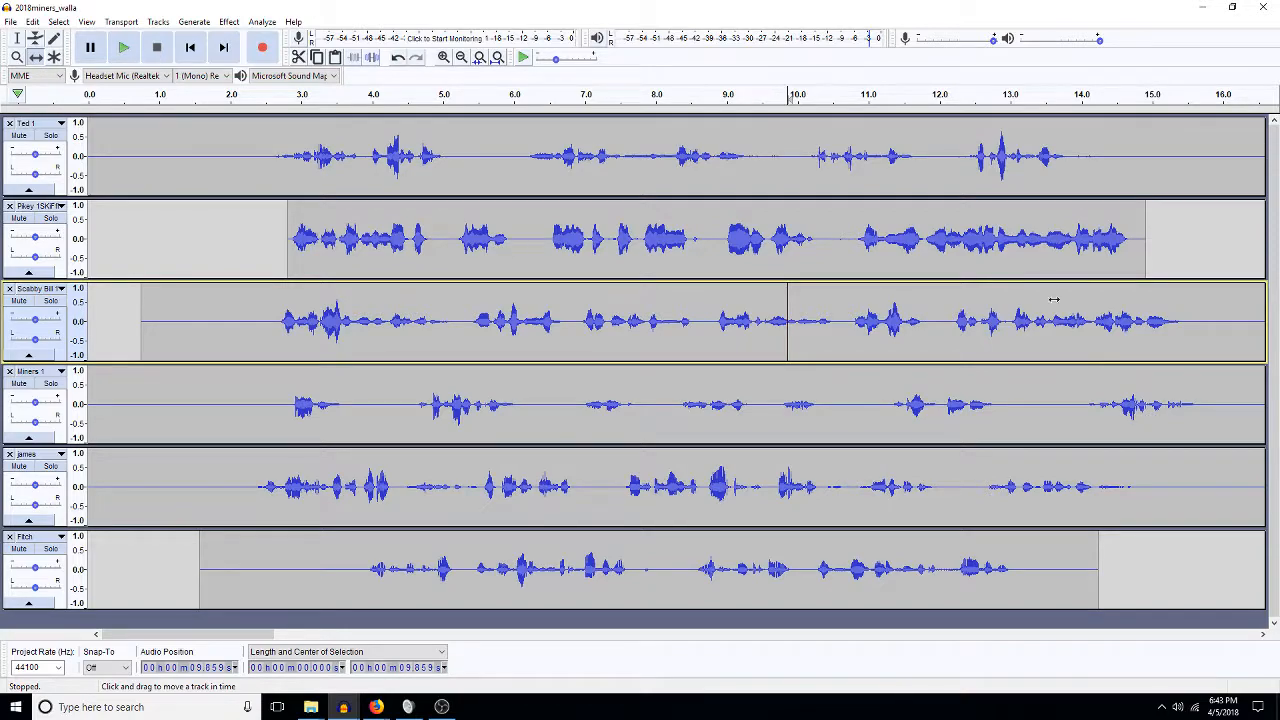
key("F1")
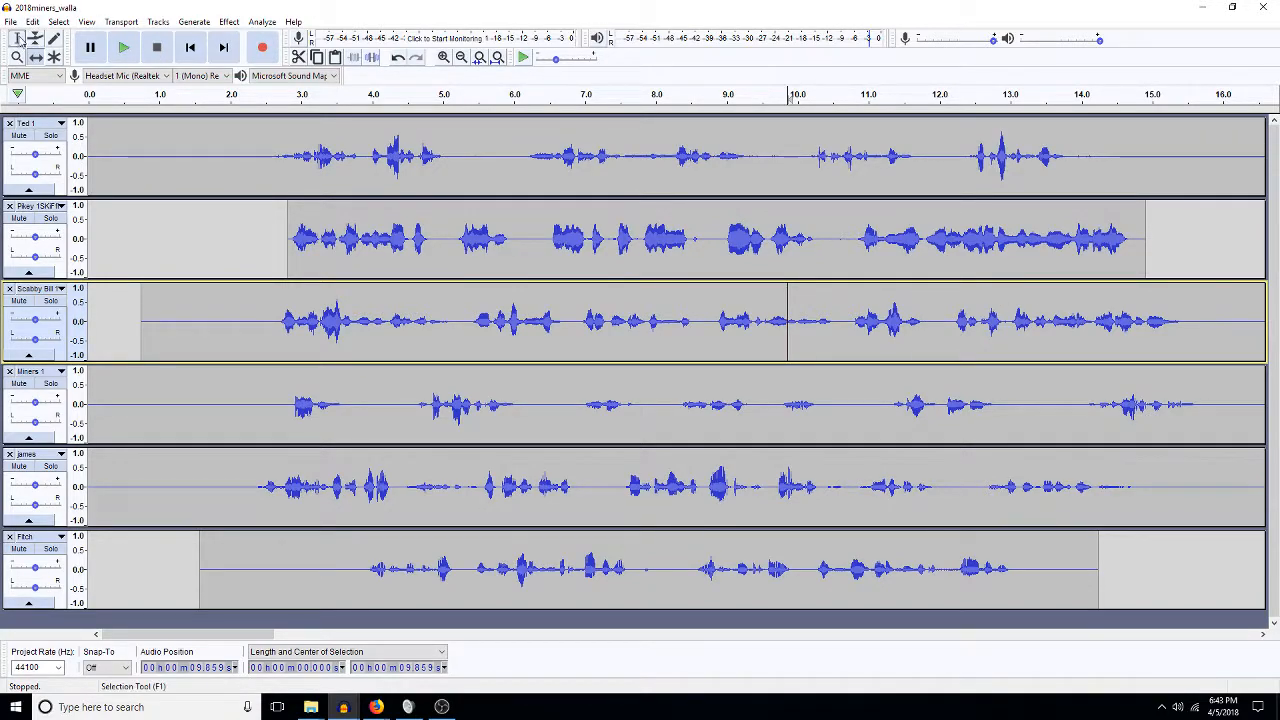
left_click(230, 242)
key("space")
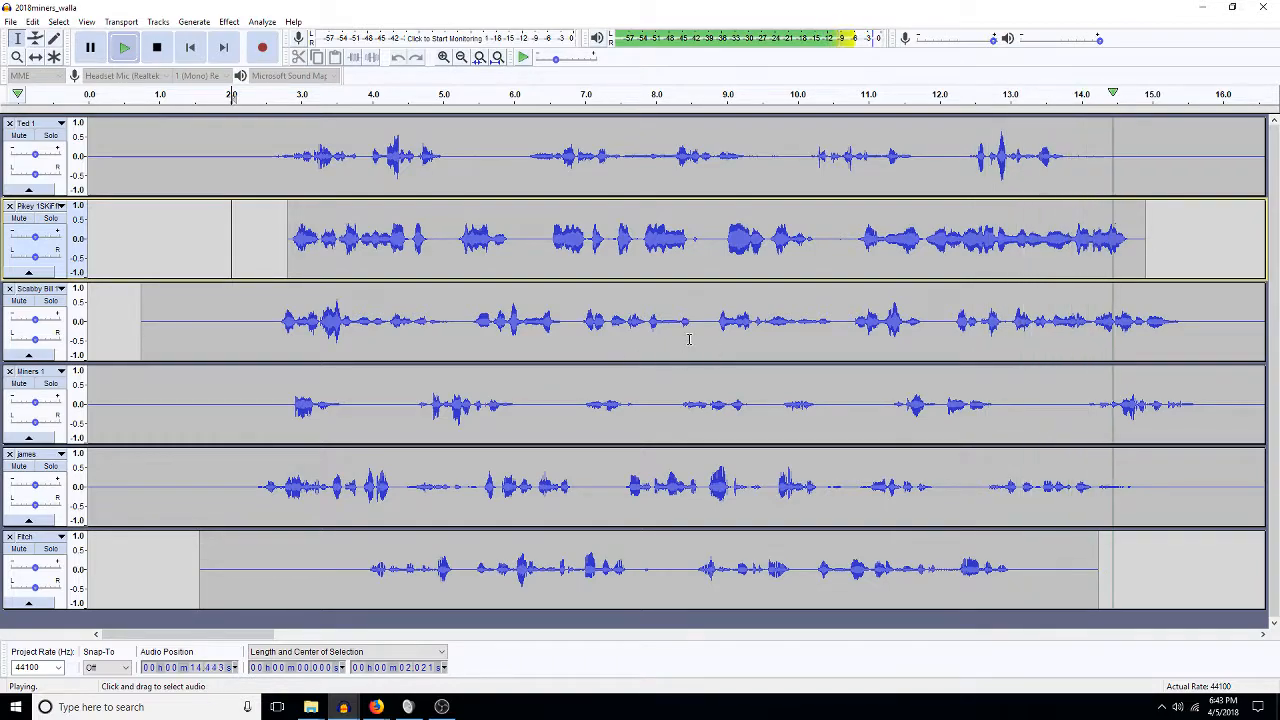
Speed up Scabby Bill's tempo to last about 16.7 s, then nudge it later to about 1.0 s.
double_click(547, 322)
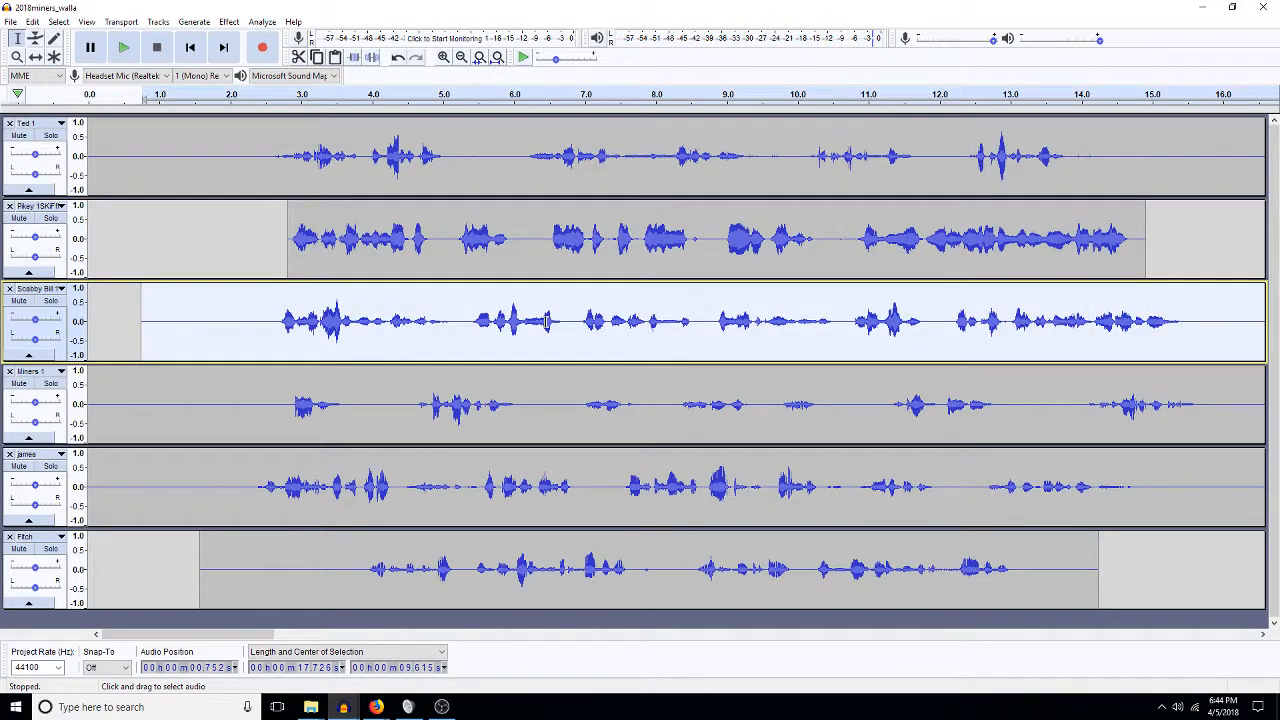
left_click(224, 23)
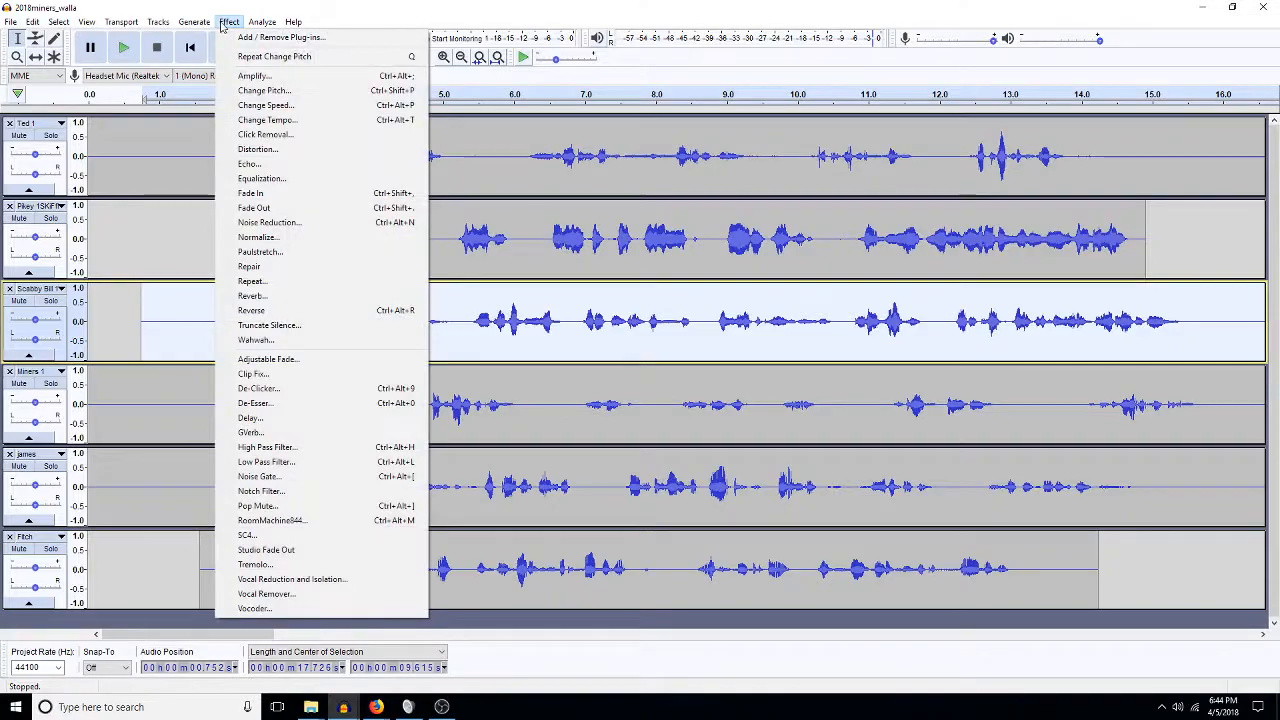
left_click(275, 120)
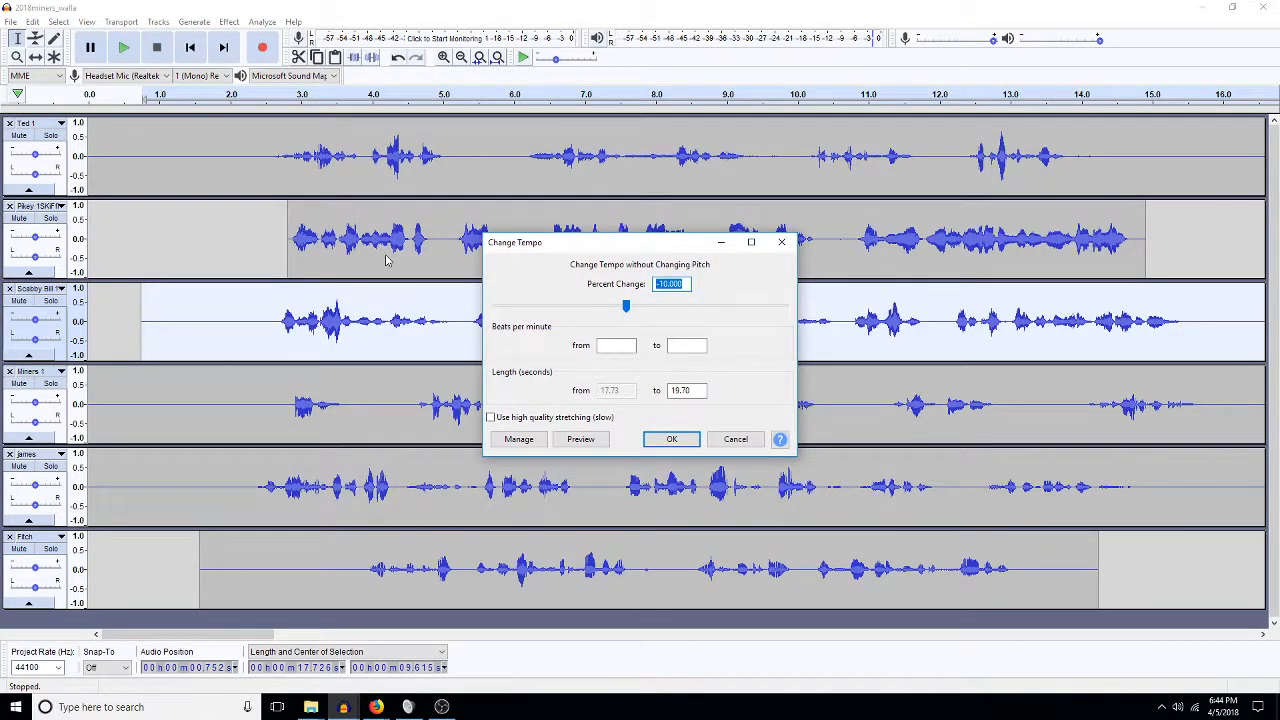
key("Return")
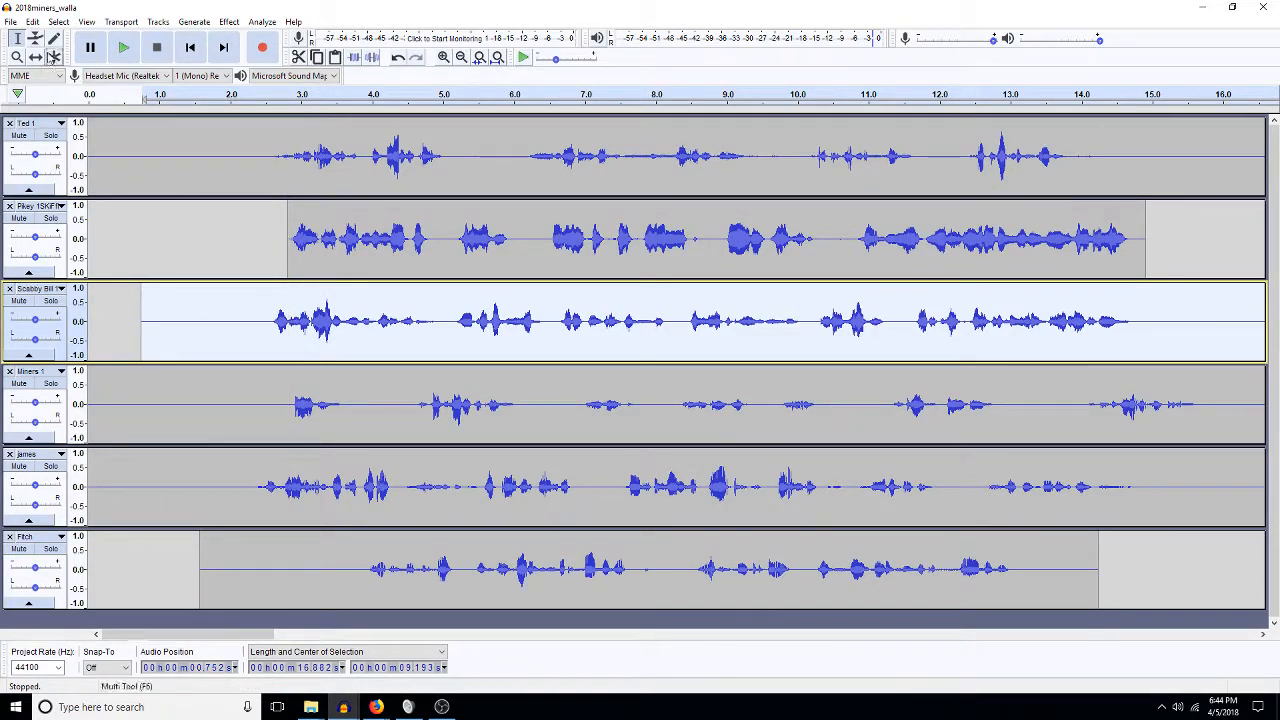
left_click(35, 57)
left_click_drag(272, 314, 289, 314)
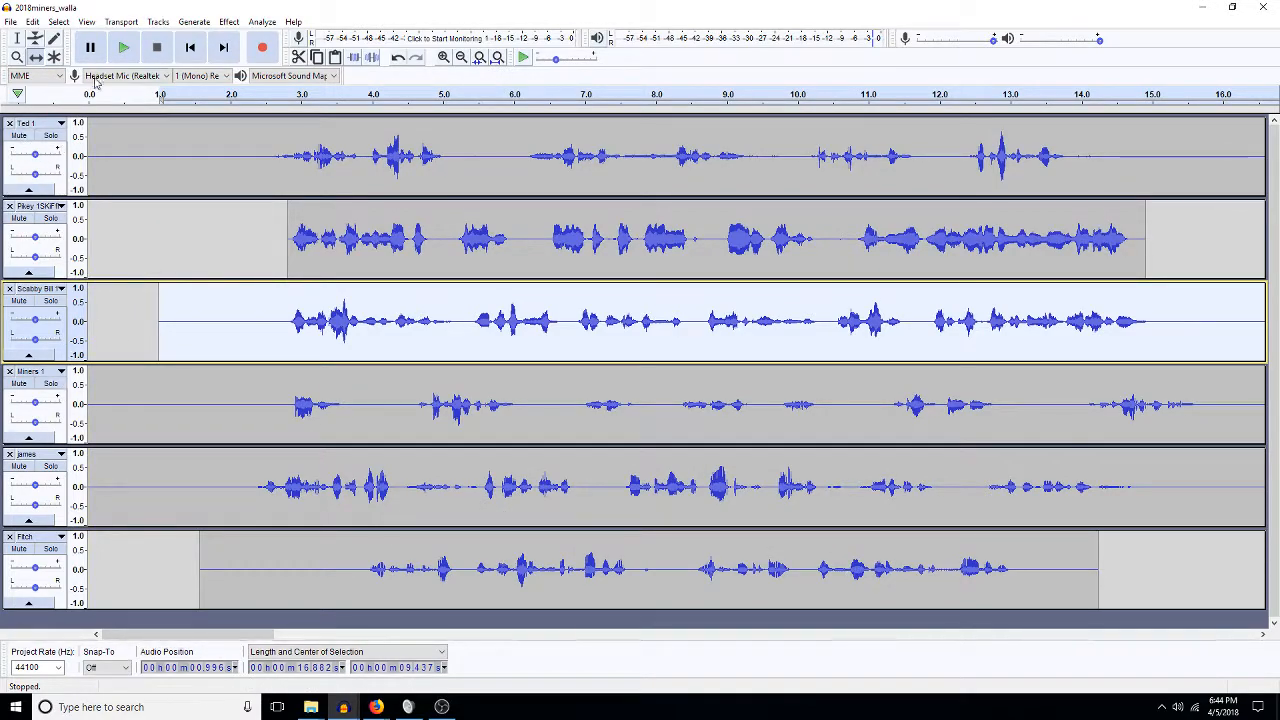
Take the 2.2–4.4 s james phrase and paste it in at 14.9 s.
left_click(17, 38)
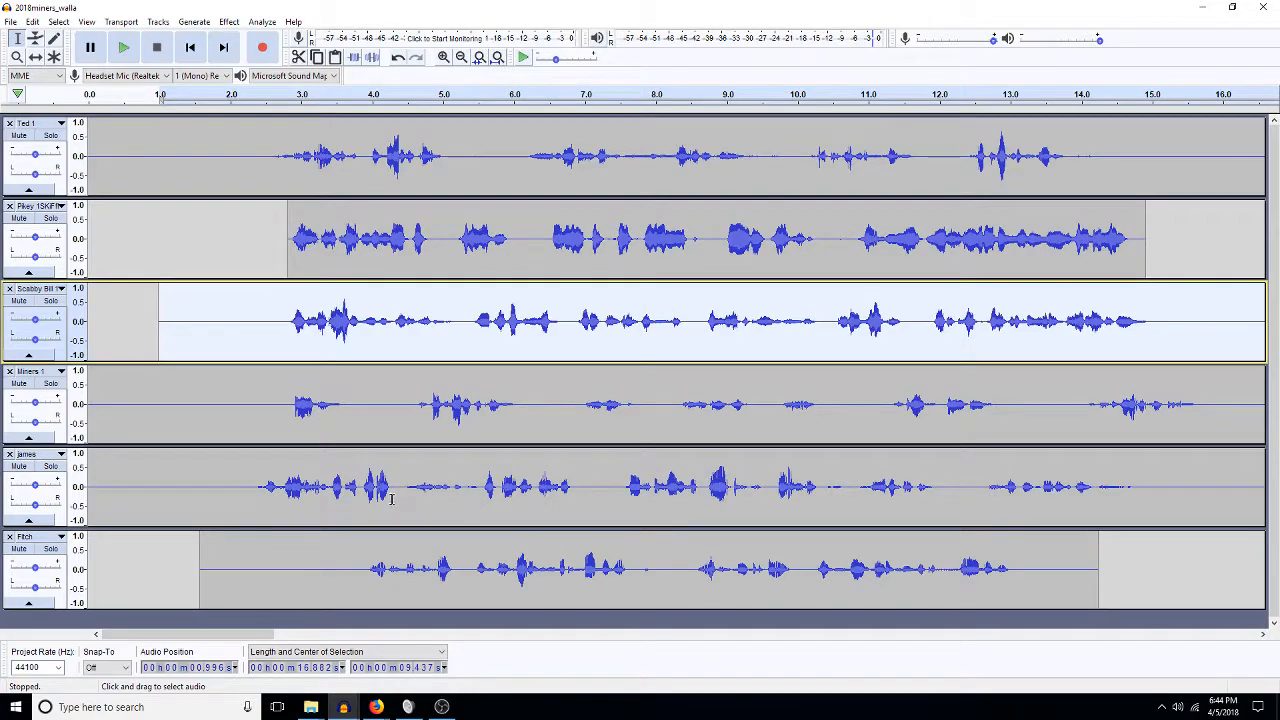
left_click_drag(398, 496, 249, 512)
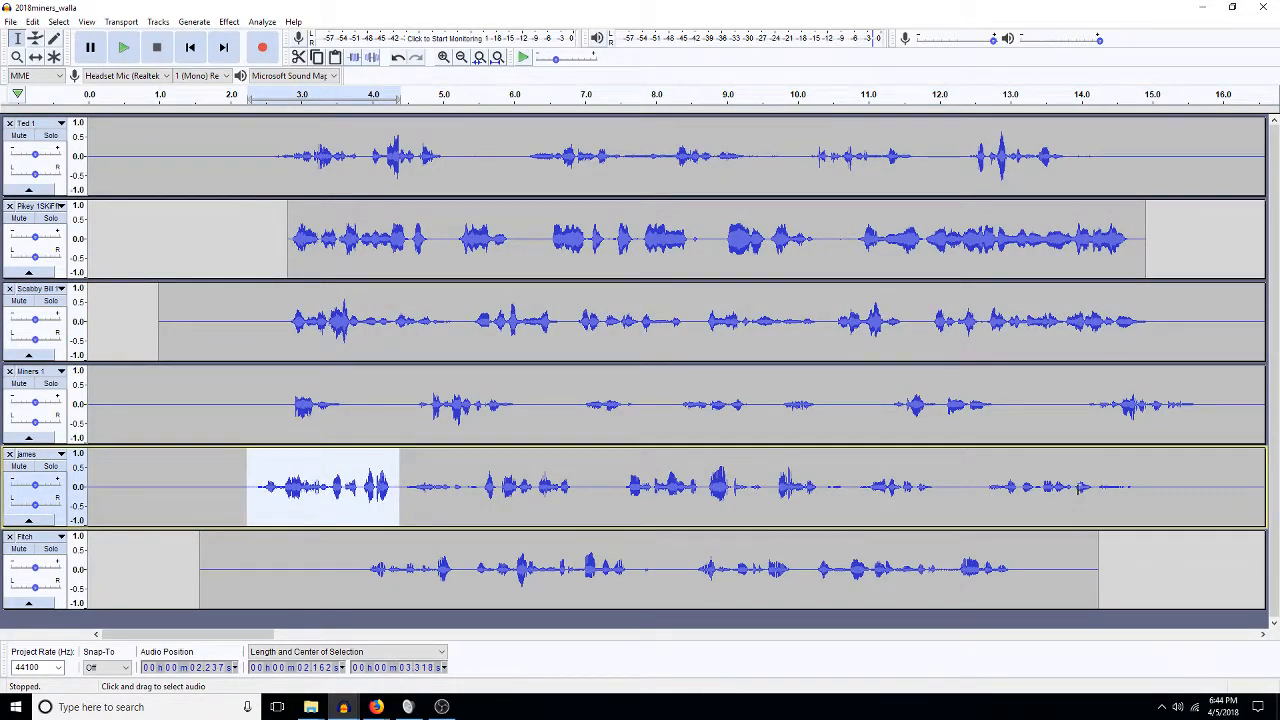
left_click(1146, 495)
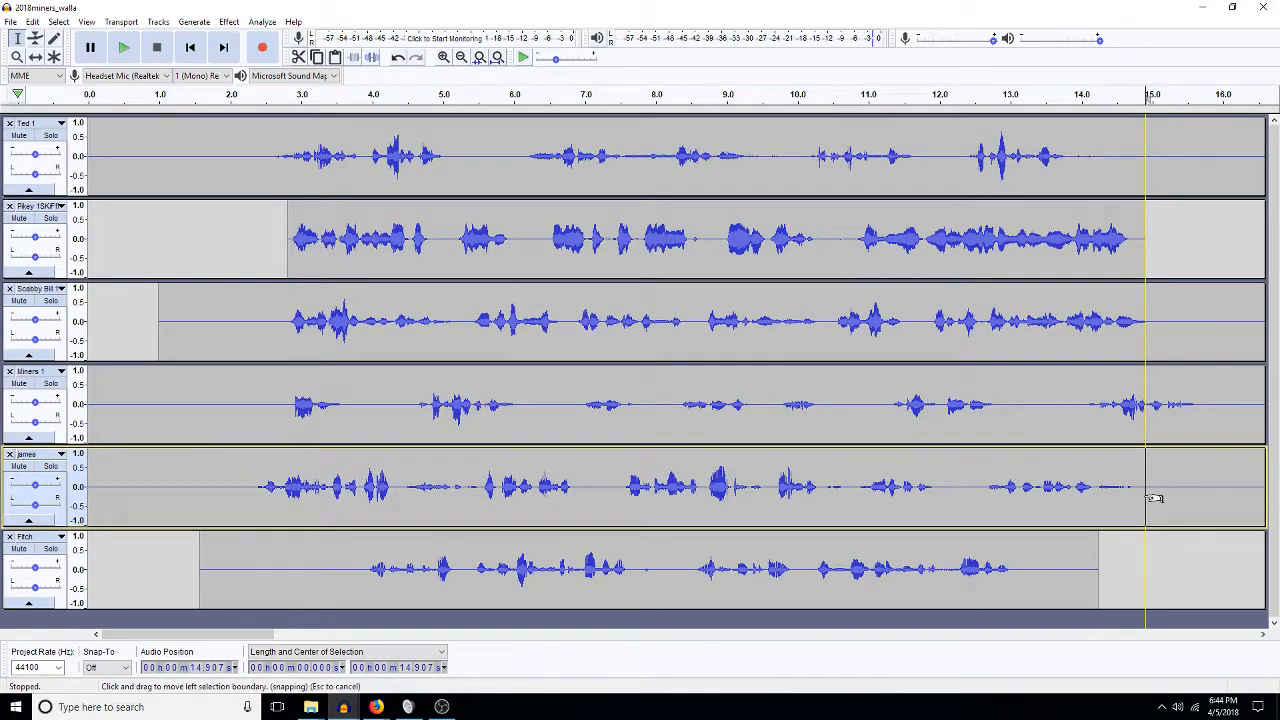
key("ctrl+v")
Cut 11.964–12.537 s and about 13.7–14.2 s from james, then play from 11.7 s.
left_click_drag(978, 493, 938, 489)
key("Delete")
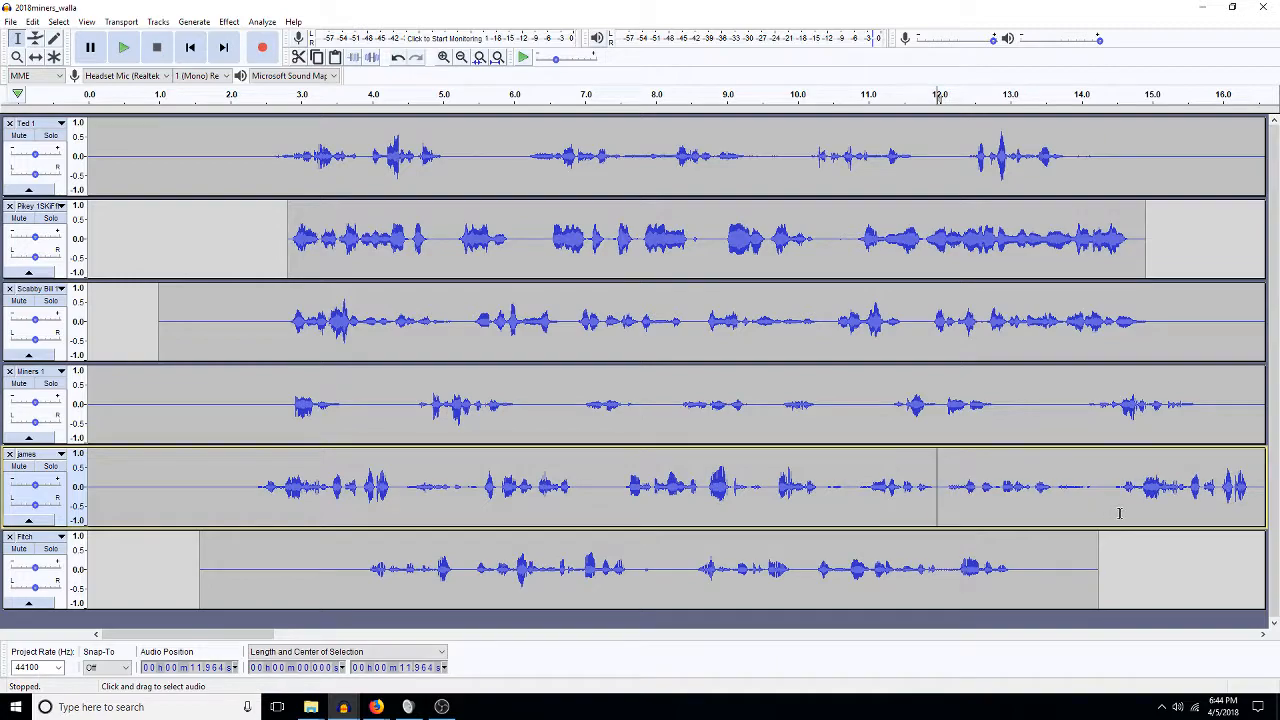
left_click_drag(1101, 483, 1057, 485)
key("Delete")
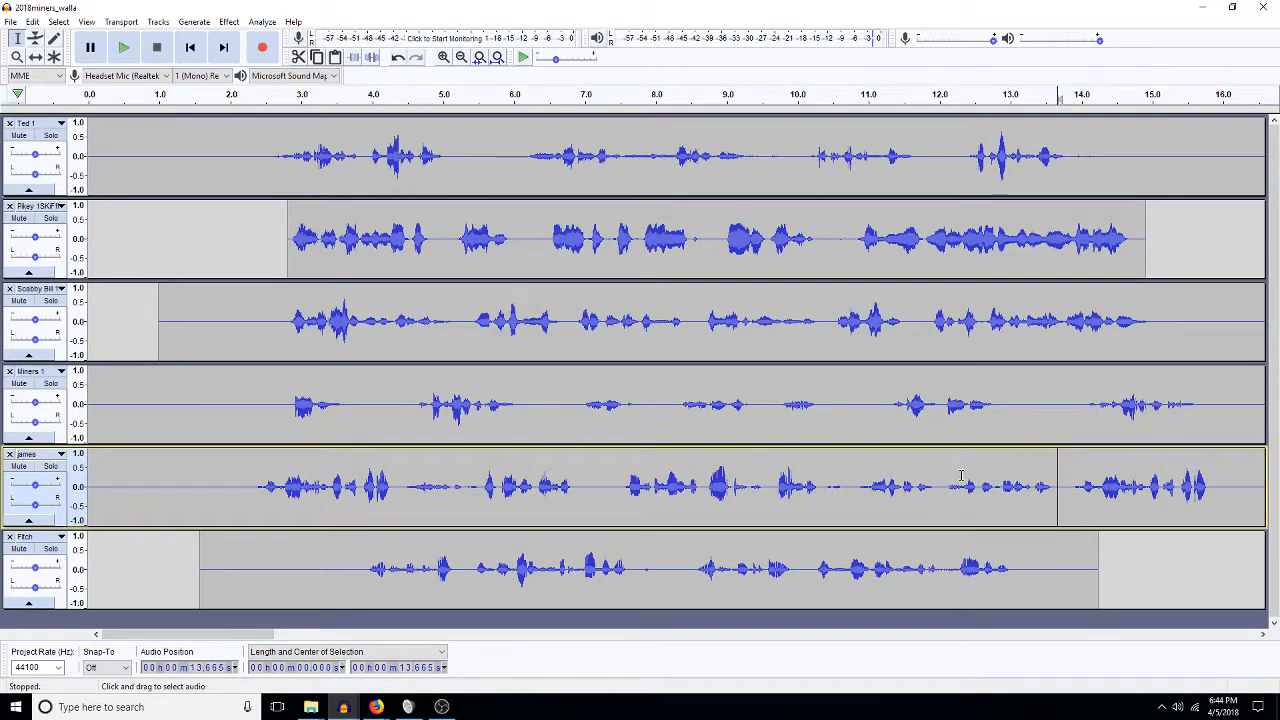
left_click(919, 500)
key("space")
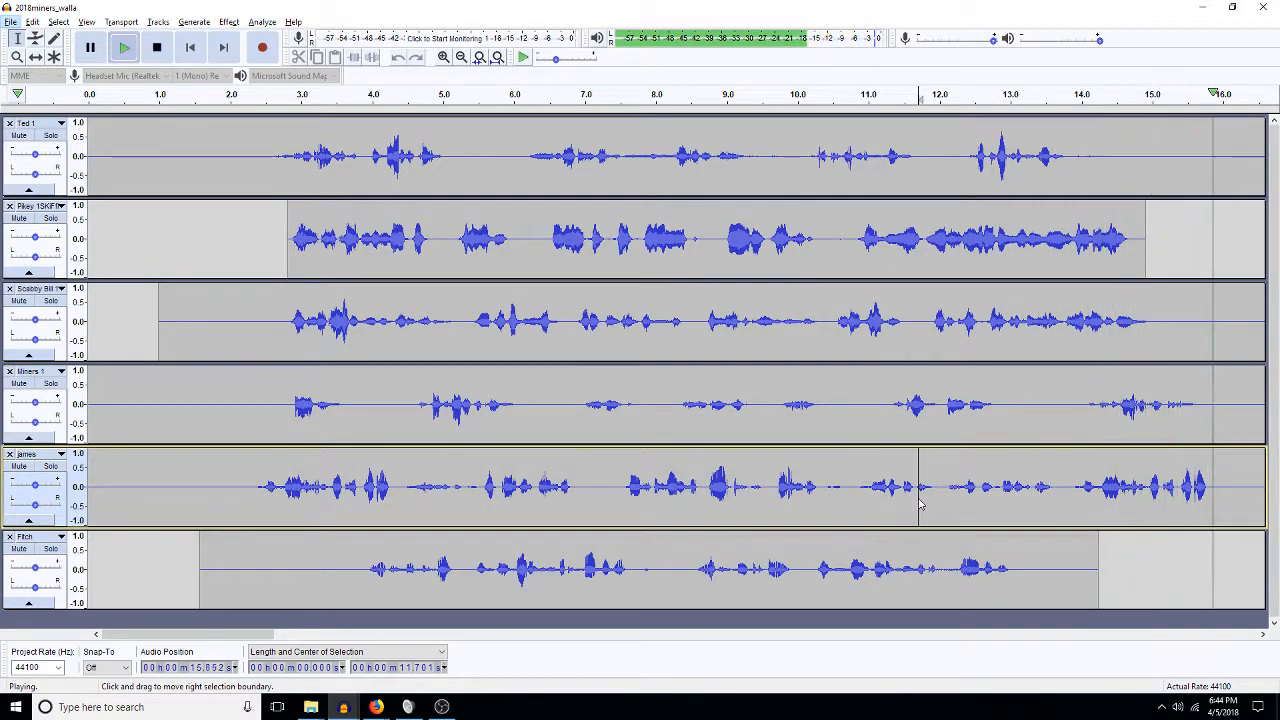
key("alt+space")
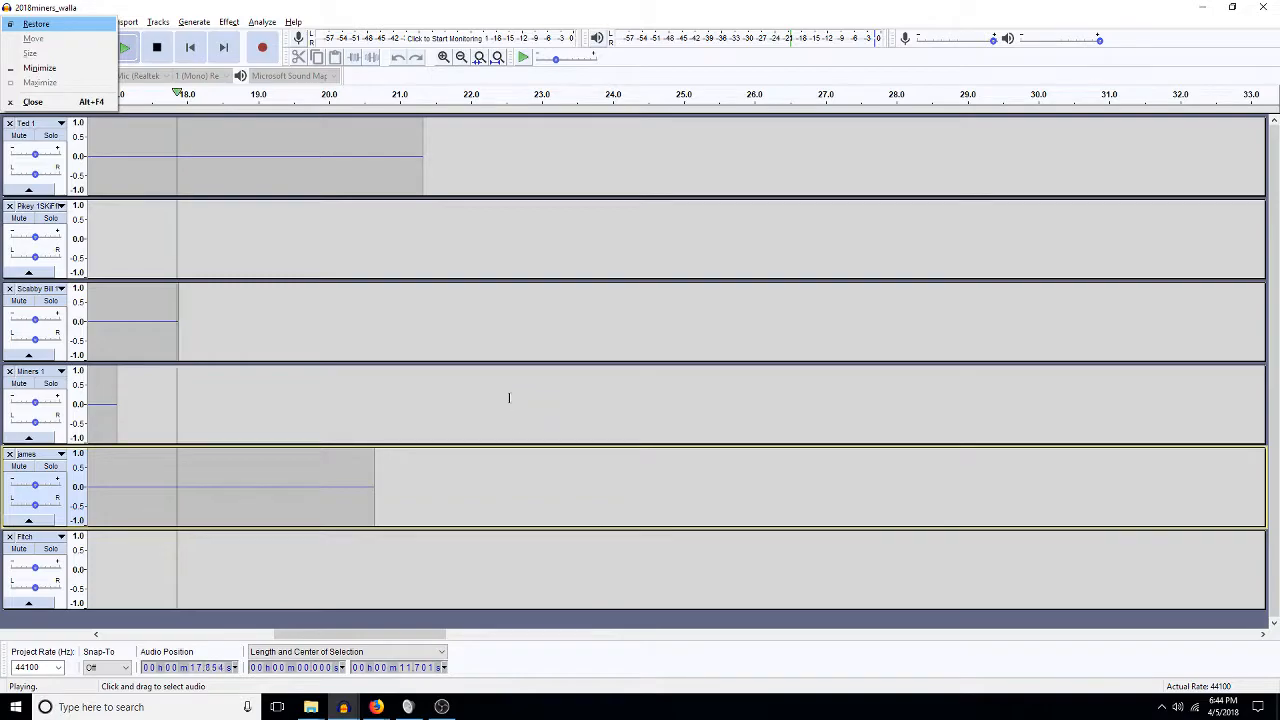
Stop playback, fit the project in view, and pan the third track 50% and second track 70% right.
left_click(515, 262)
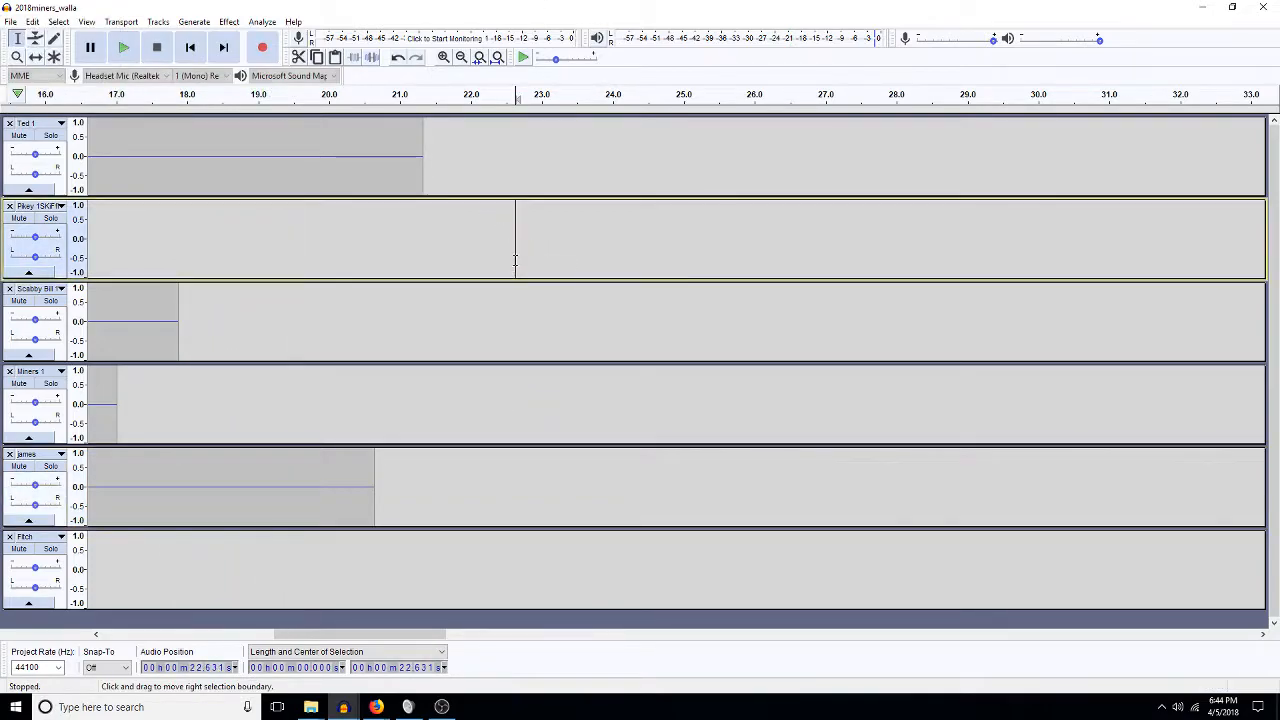
left_click(497, 58)
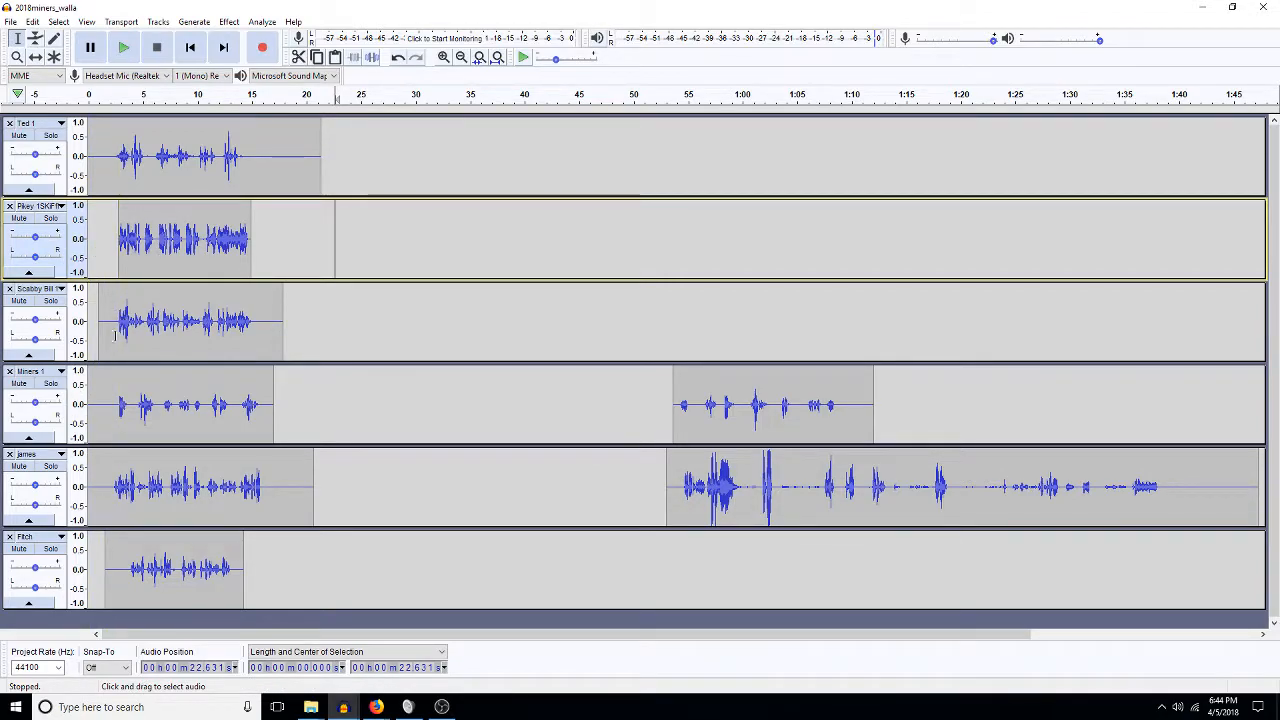
left_click_drag(35, 340, 36, 340)
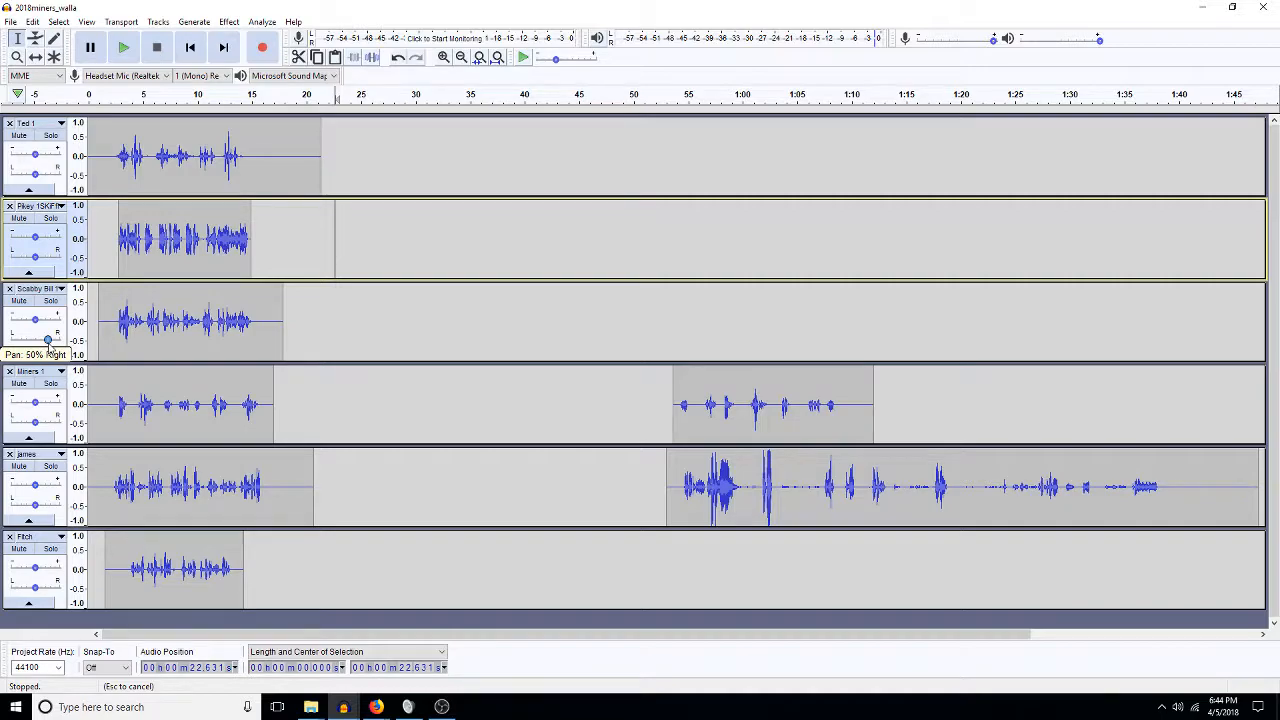
left_click_drag(49, 340, 49, 340)
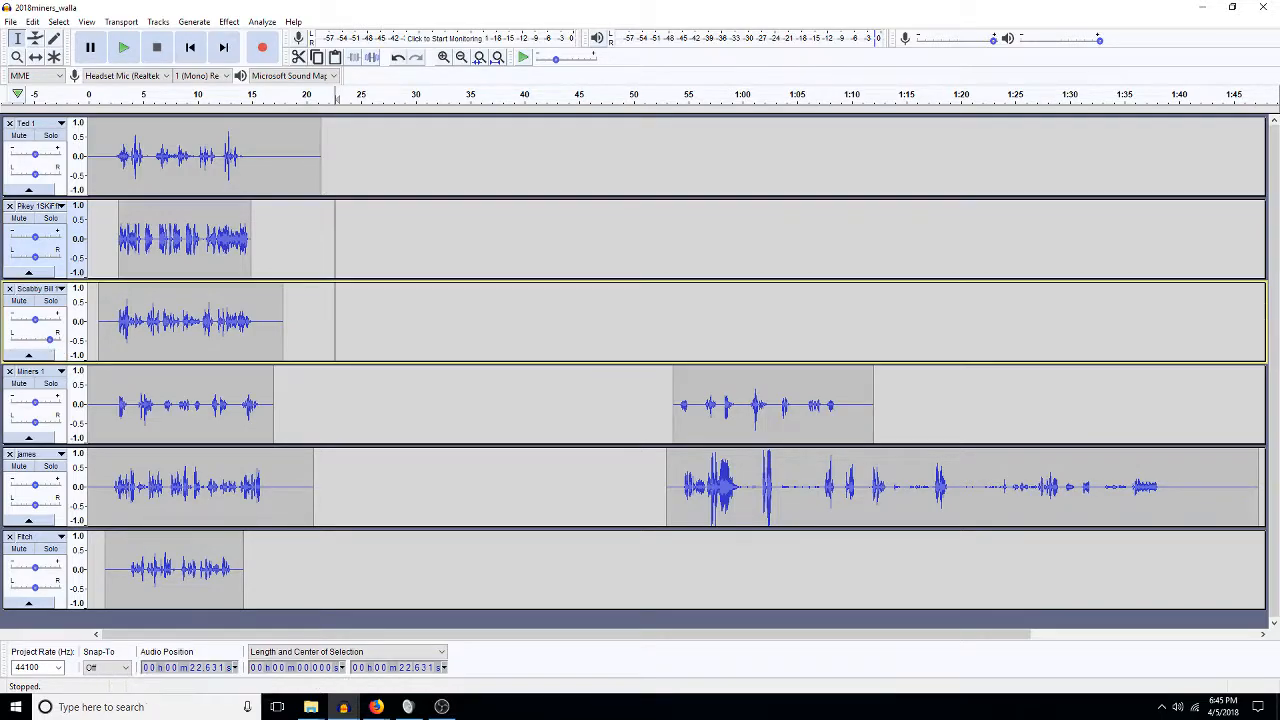
left_click_drag(35, 258, 45, 258)
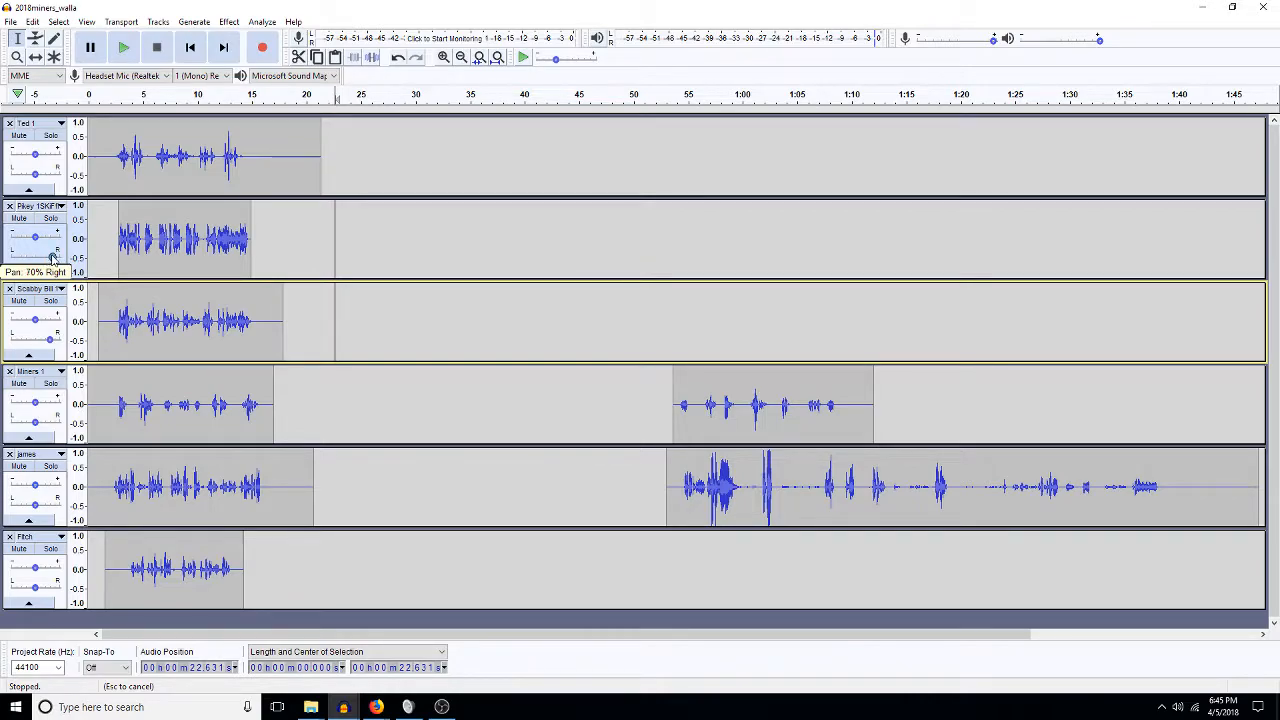
left_click_drag(52, 258, 52, 258)
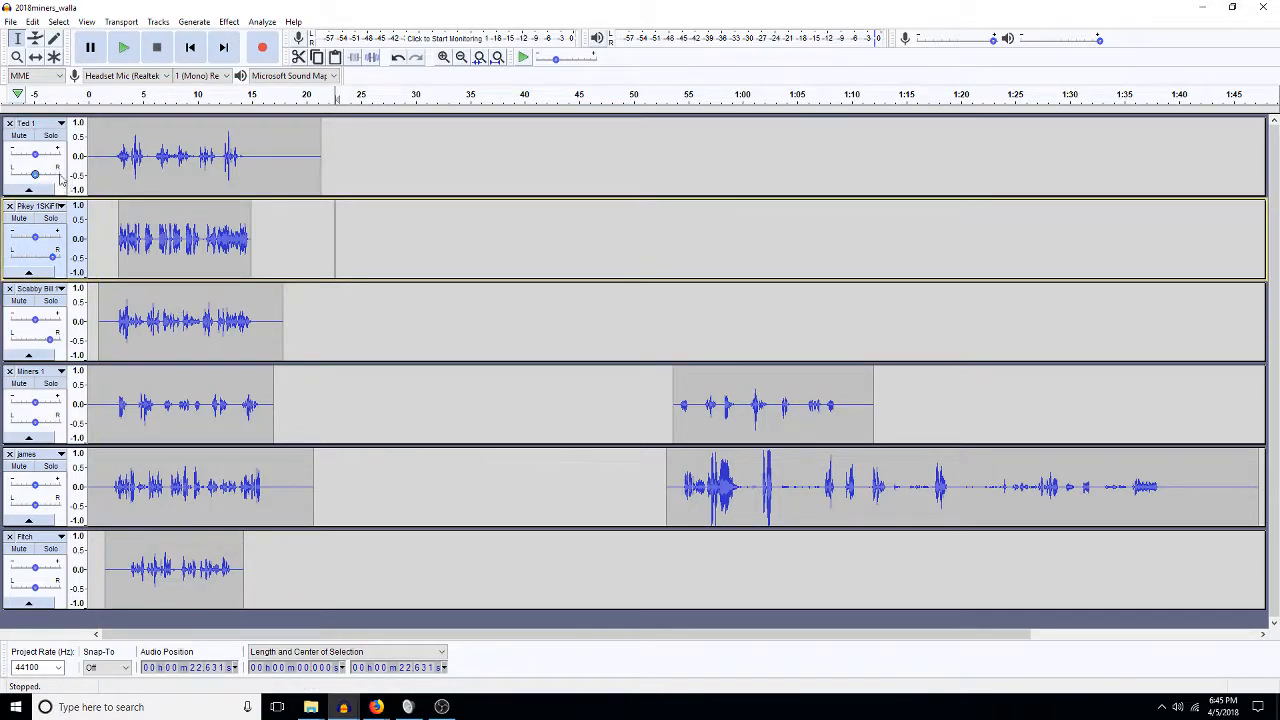
Pan Ted 1, Miners 1 (about 40%), james and Fitch to the right by differing amounts.
left_click_drag(36, 177, 45, 176)
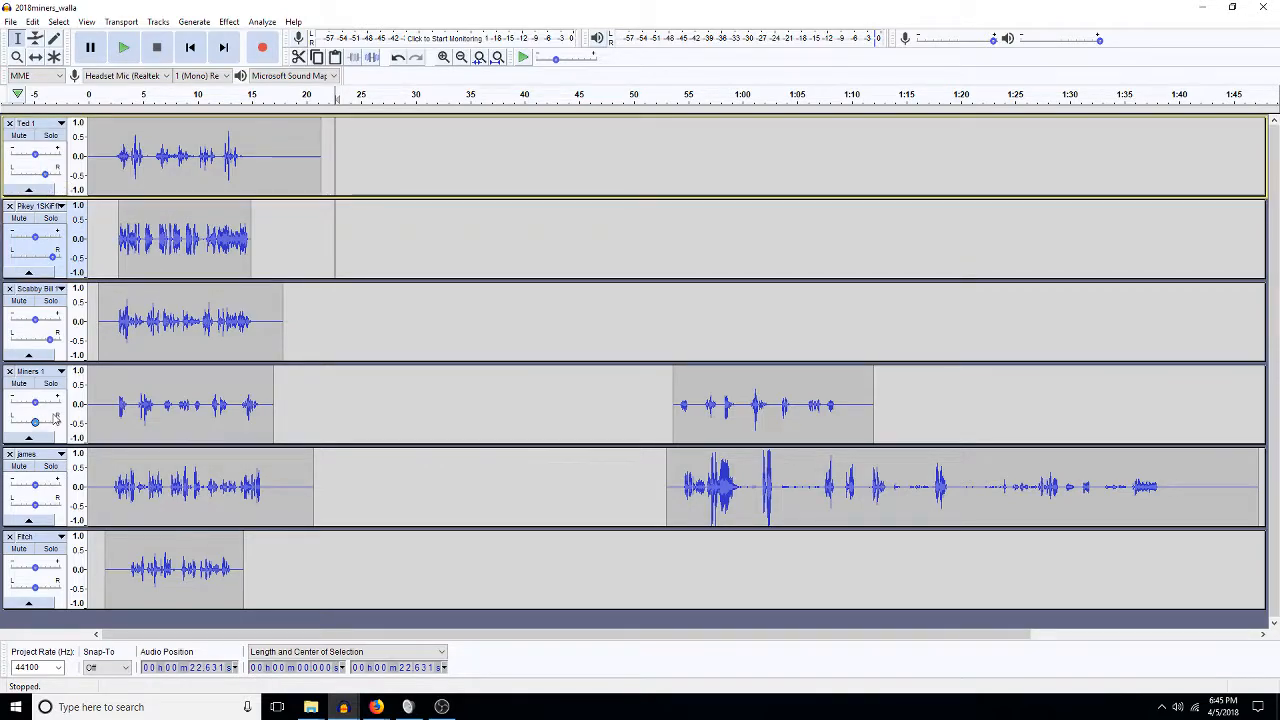
left_click_drag(34, 424, 44, 422)
left_click_drag(34, 504, 47, 506)
left_click_drag(34, 587, 52, 588)
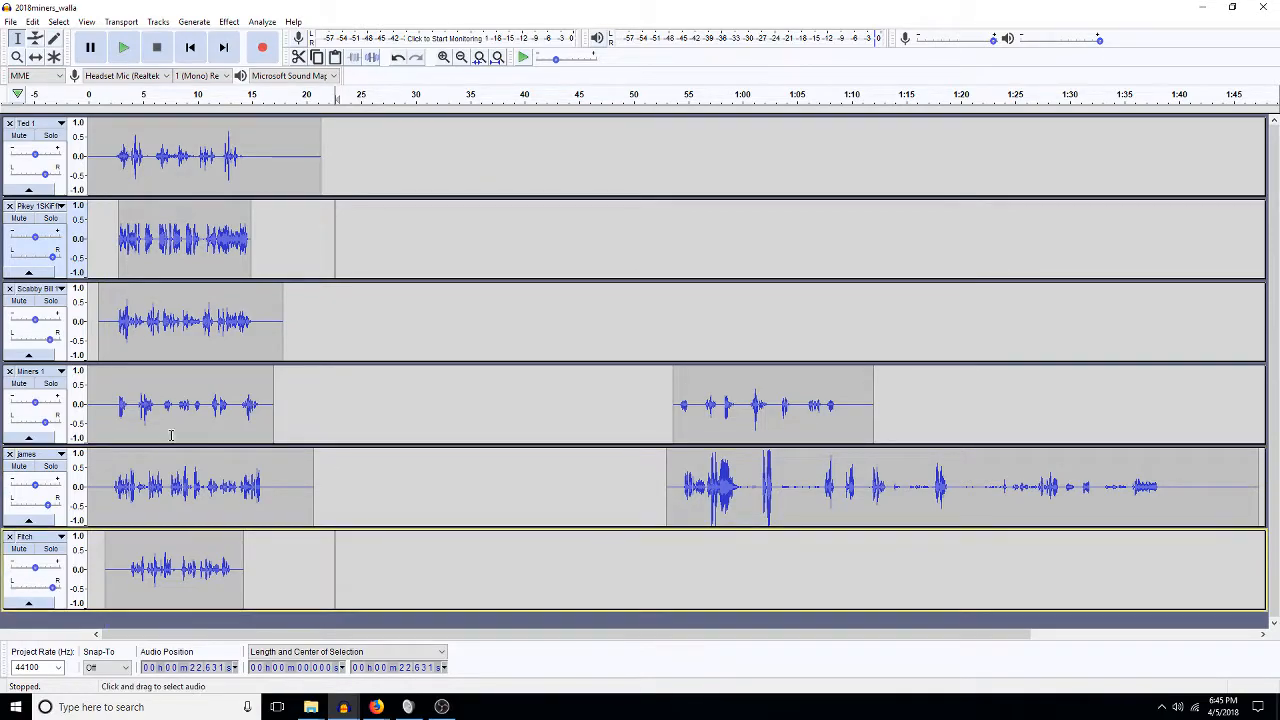
left_click(105, 400)
Listen to the panned mix, then zoom in twice and set the start at about 5.4 s on james.
key("space")
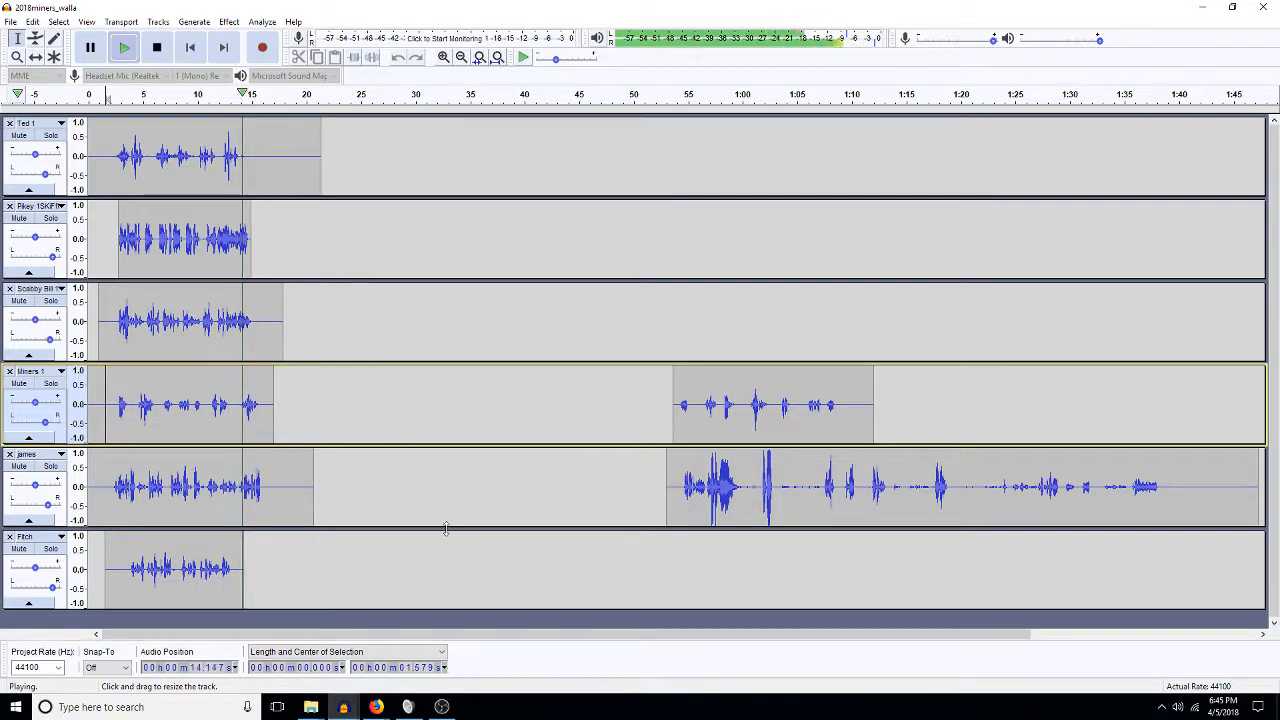
key("space")
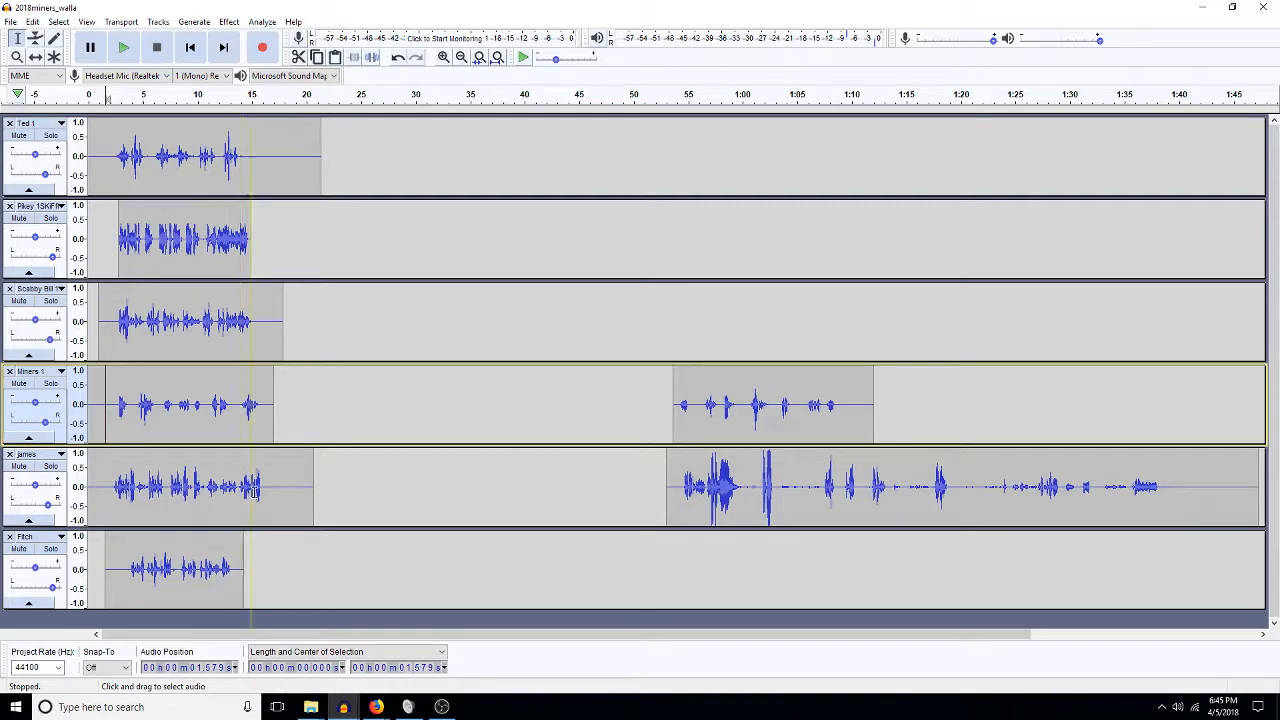
left_click(265, 485)
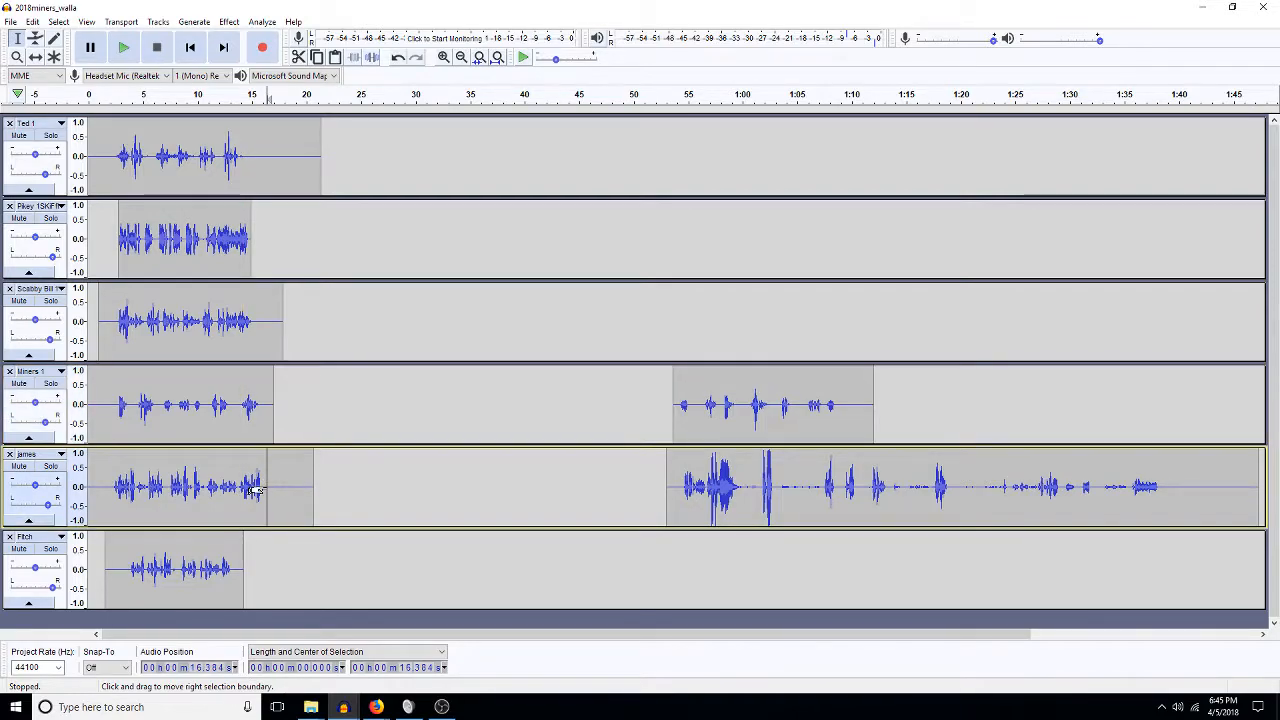
left_click(444, 57)
left_click(444, 57)
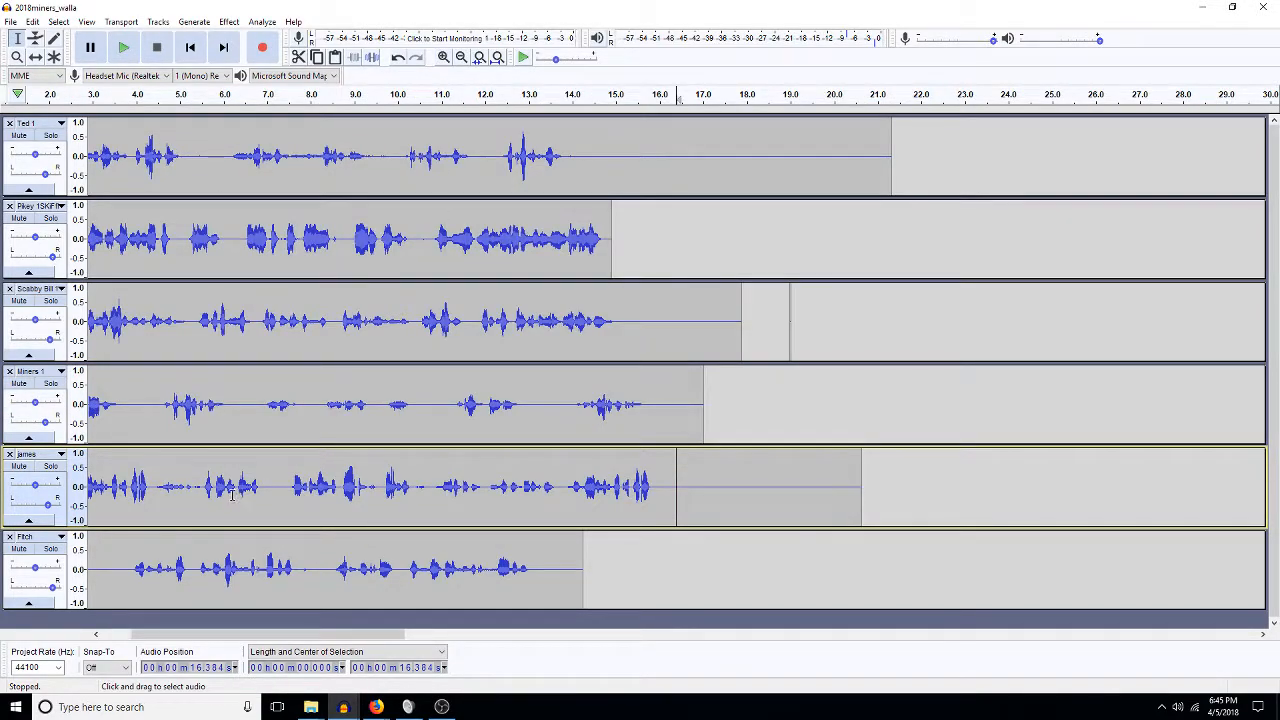
left_click(197, 481)
Solo james and replace its 14.15–15.95 s audio with the phrase from around 5.7–7.0 s.
left_click(50, 466)
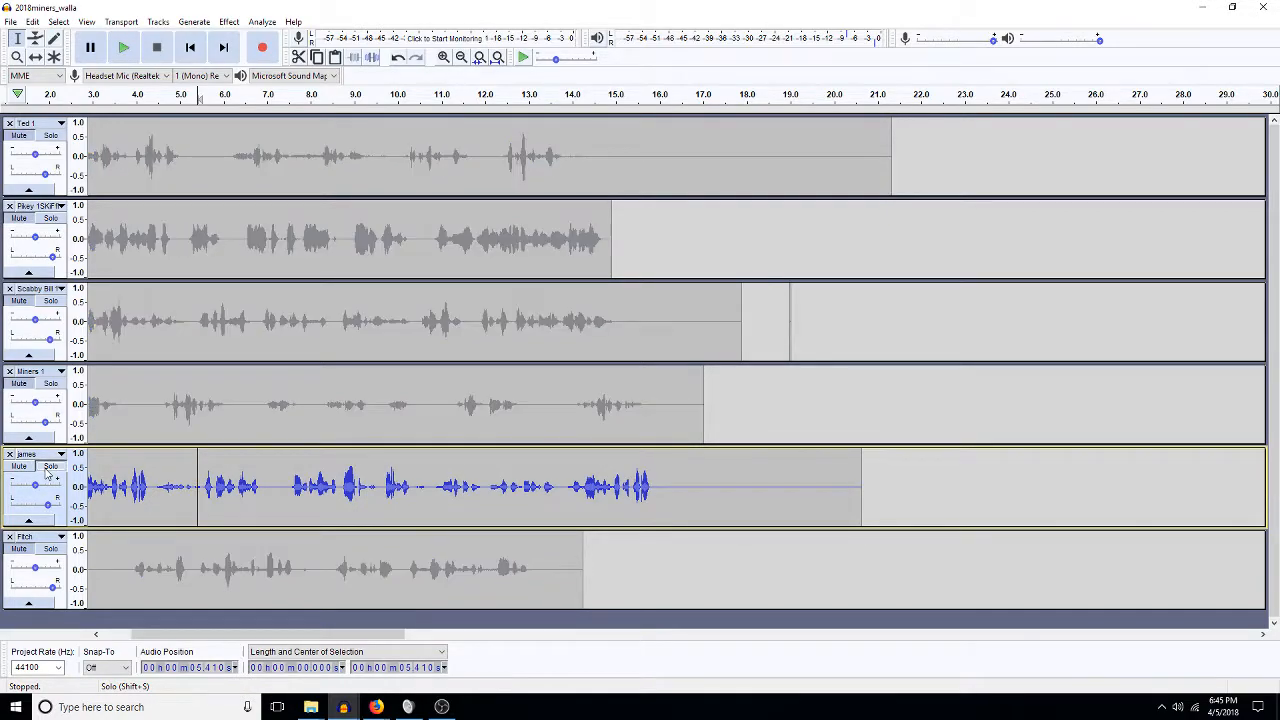
key("space")
key("space")
left_click_drag(266, 500, 203, 512)
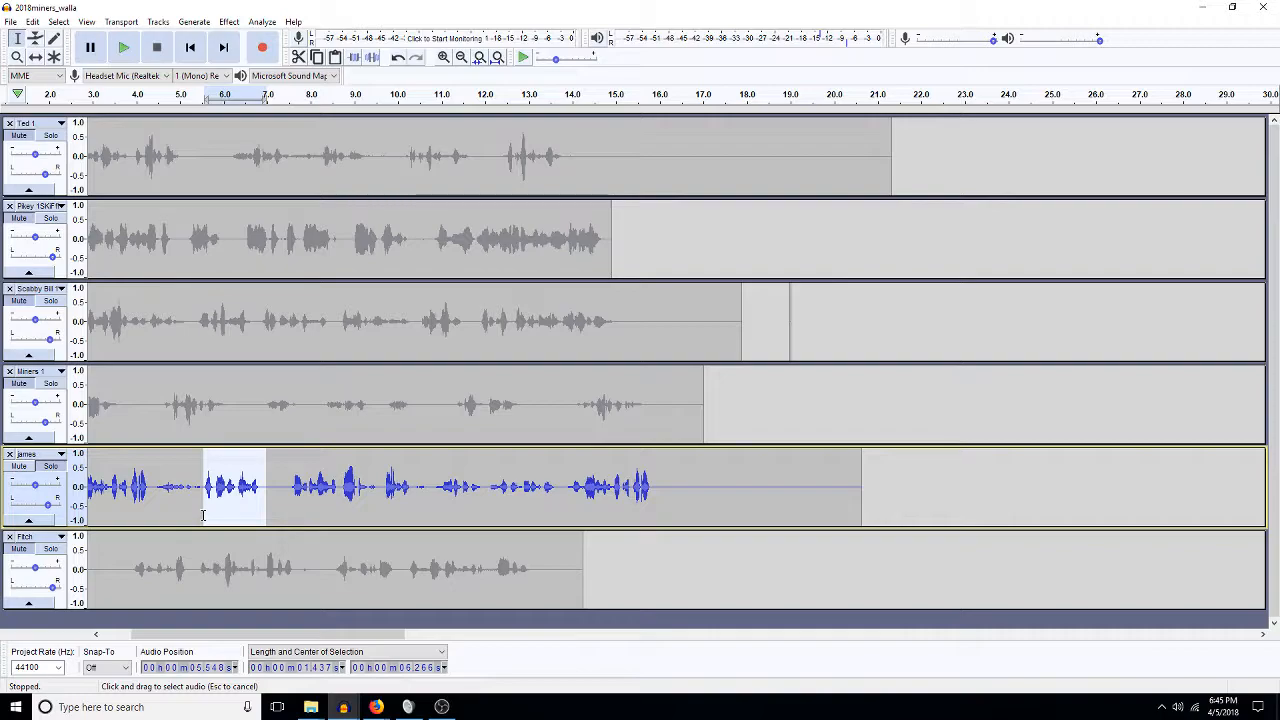
left_click_drag(657, 490, 568, 498)
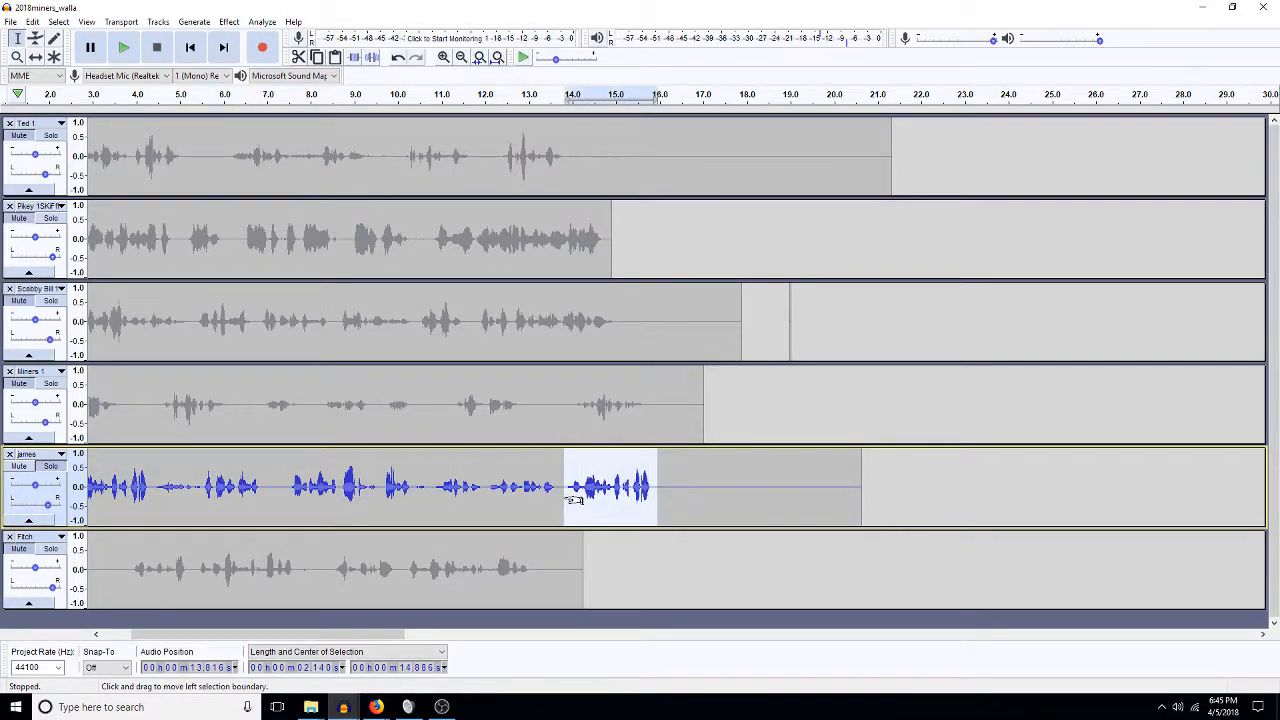
key("ctrl+v")
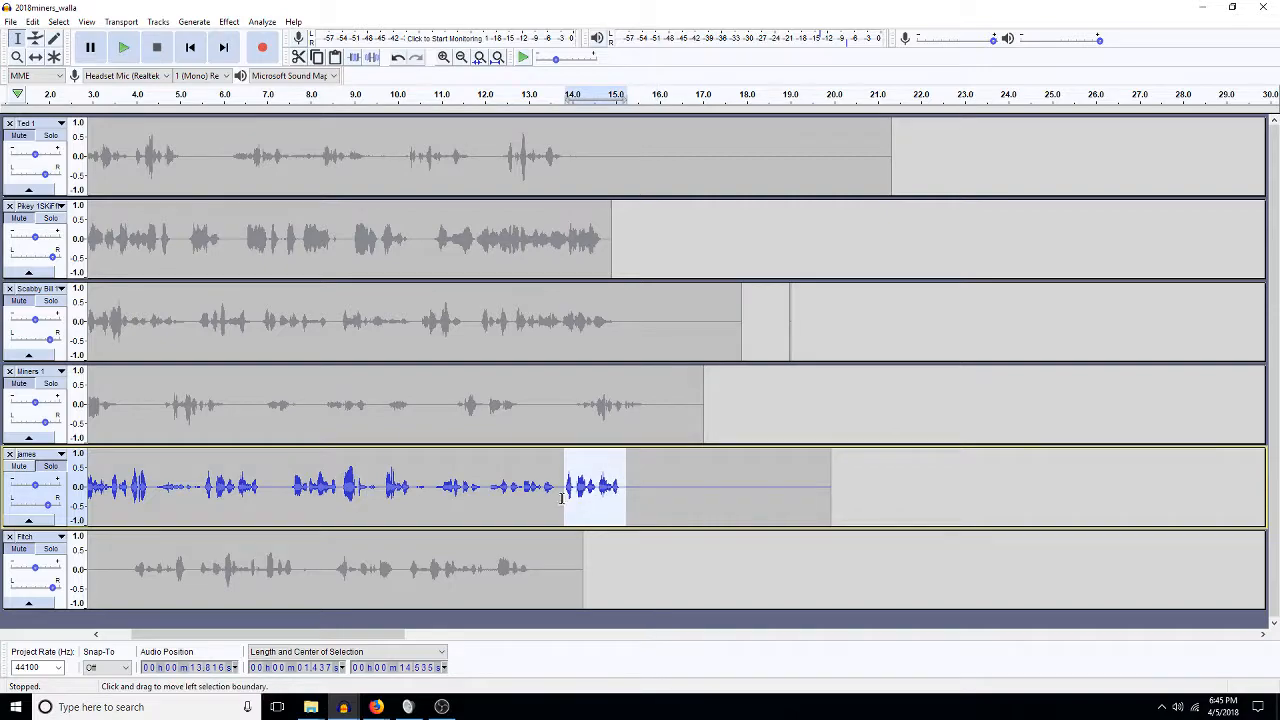
left_click(548, 512)
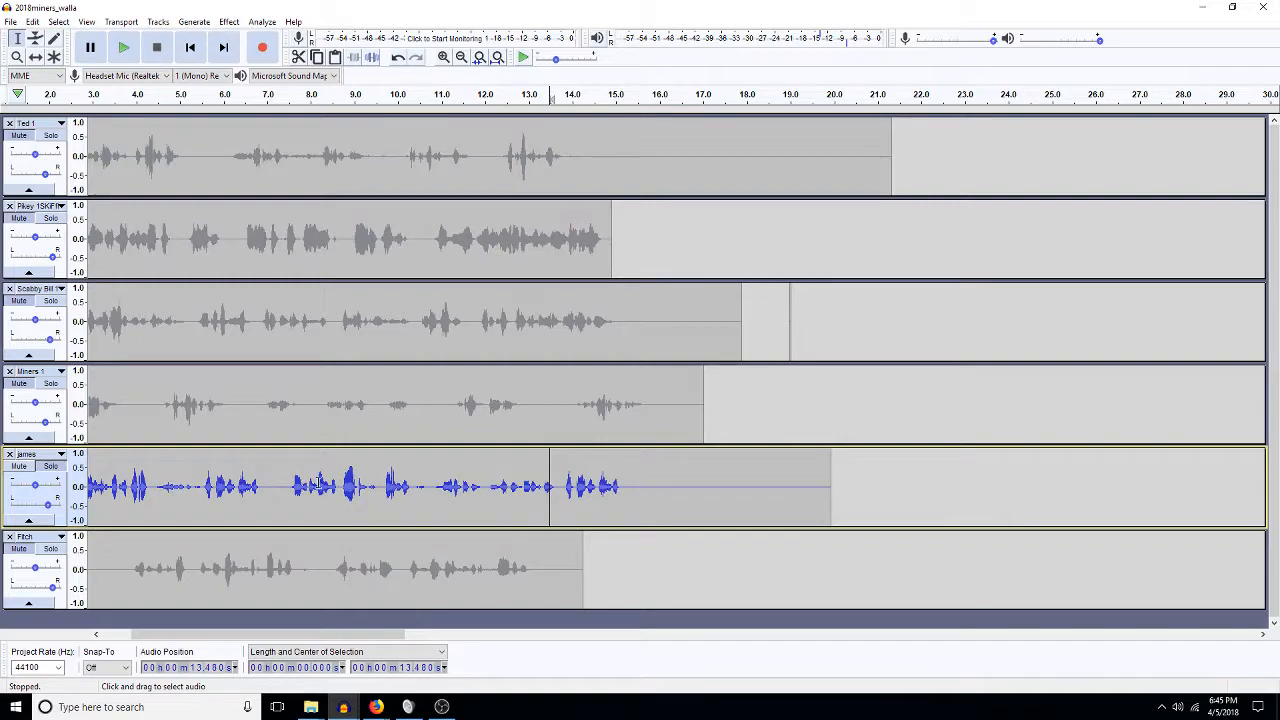
Paste a 0.44 s piece of james audio at 13.71 s.
mouse_move(706, 495)
left_mouse_down()
mouse_move(674, 503)
mouse_move(686, 502)
left_mouse_up()
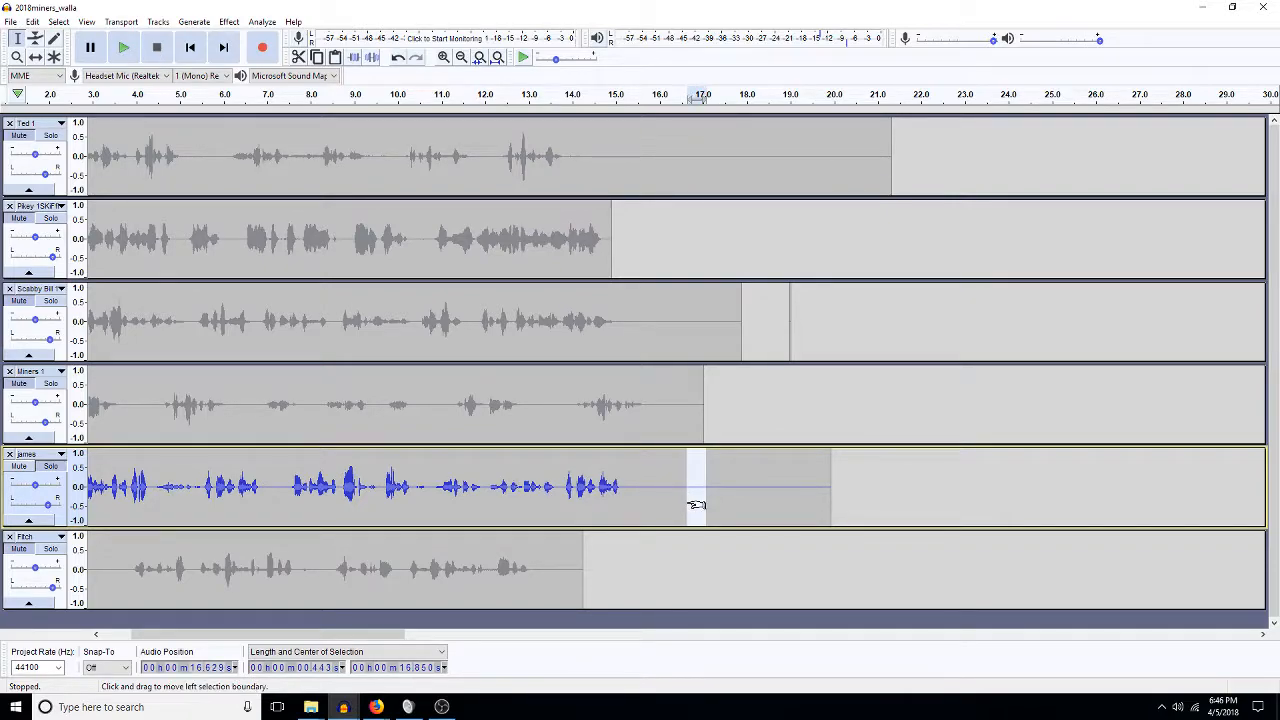
left_click(560, 491)
key("ctrl+v")
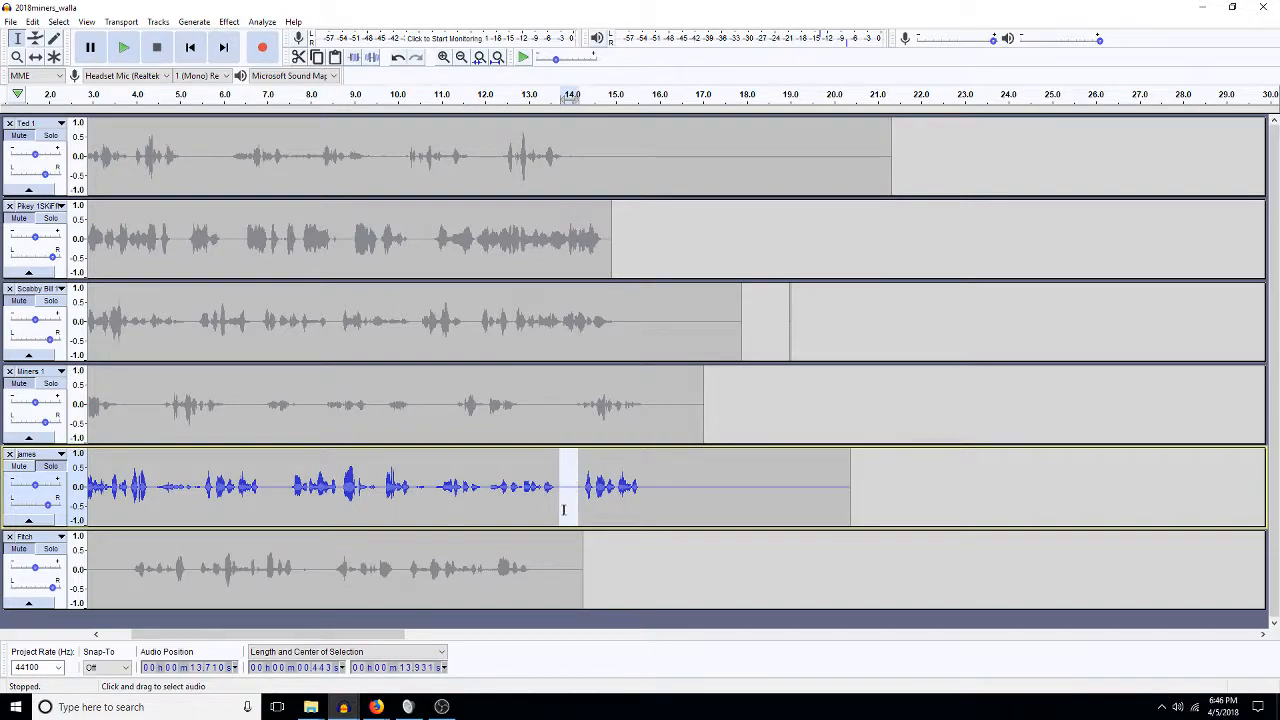
left_click(565, 507)
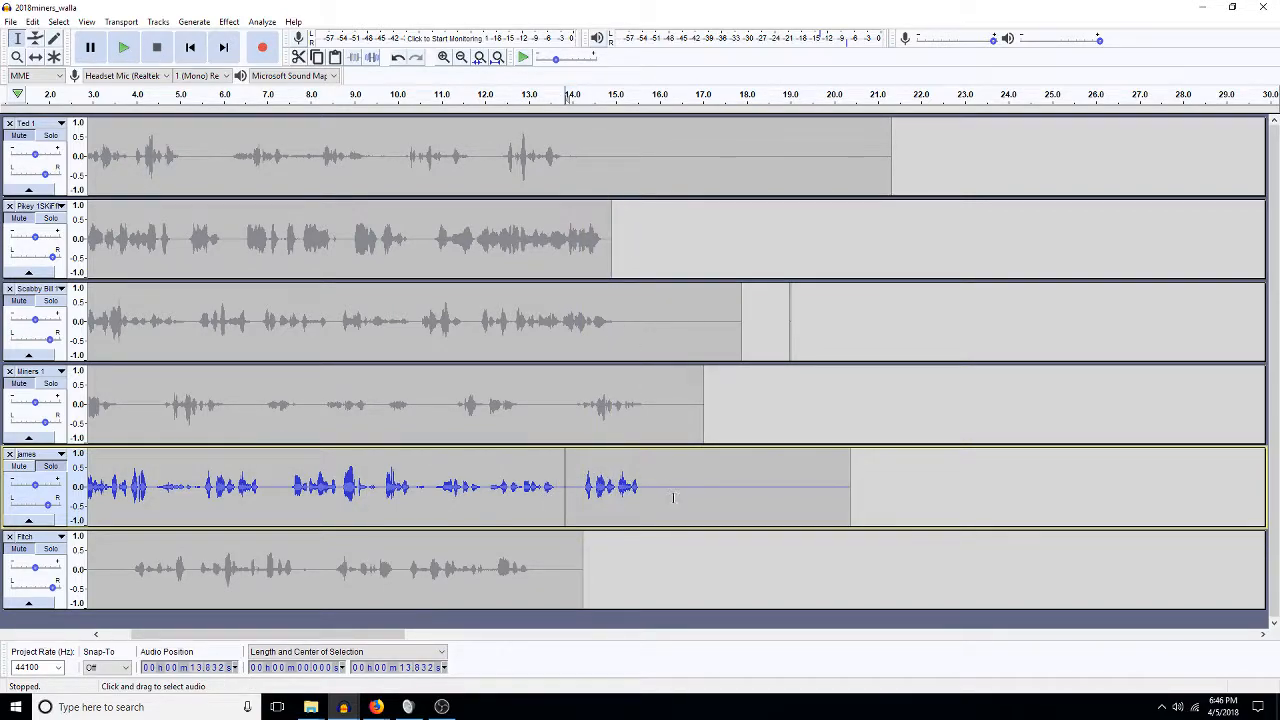
Delete everything from 17.19 to 22 s across all six tracks.
left_click(798, 414)
left_click_drag(712, 190, 923, 535)
key("Delete")
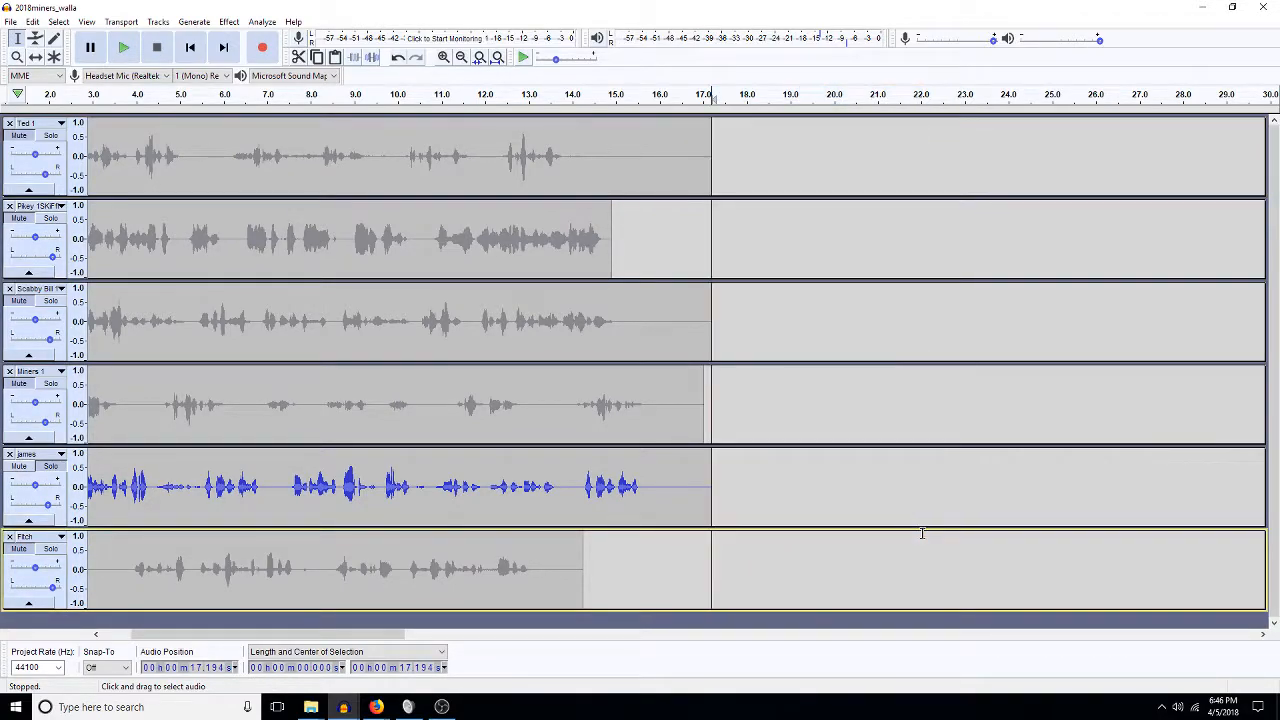
Zoom to the third track's clip and pan Ted 1 and the next two tracks 60% left.
double_click(555, 351)
key("ctrl+e")
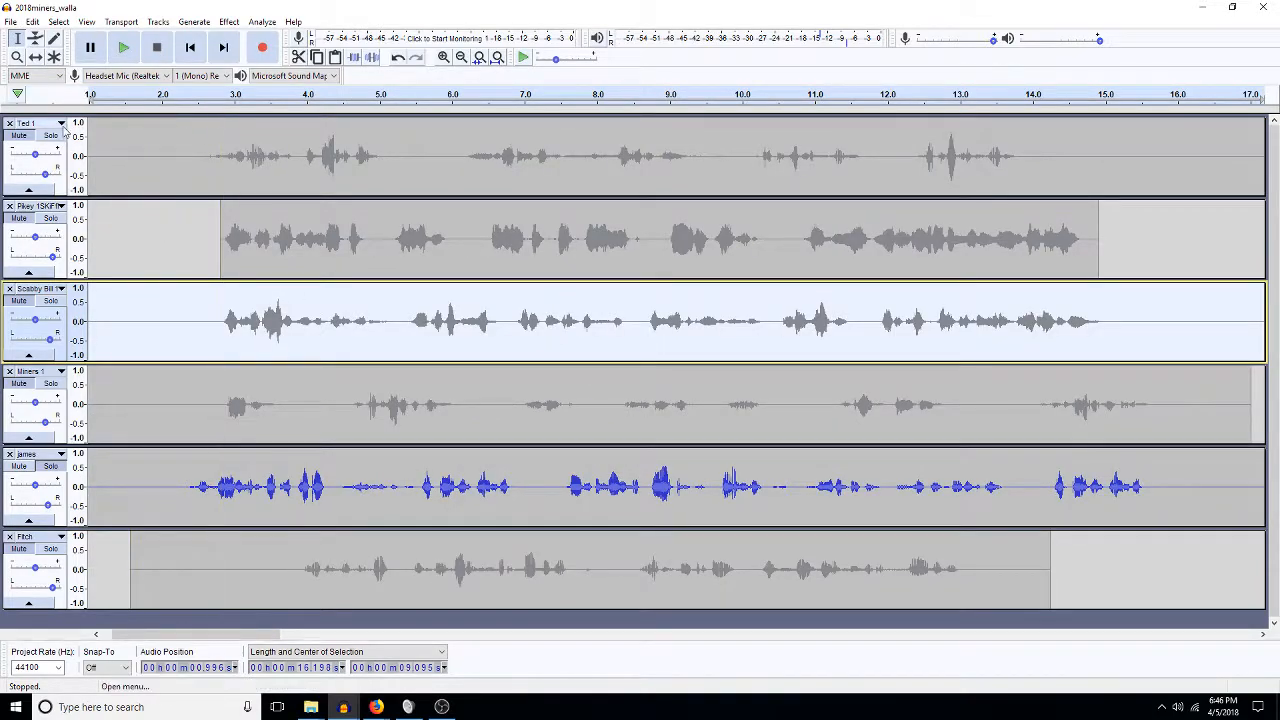
left_click_drag(44, 175, 28, 177)
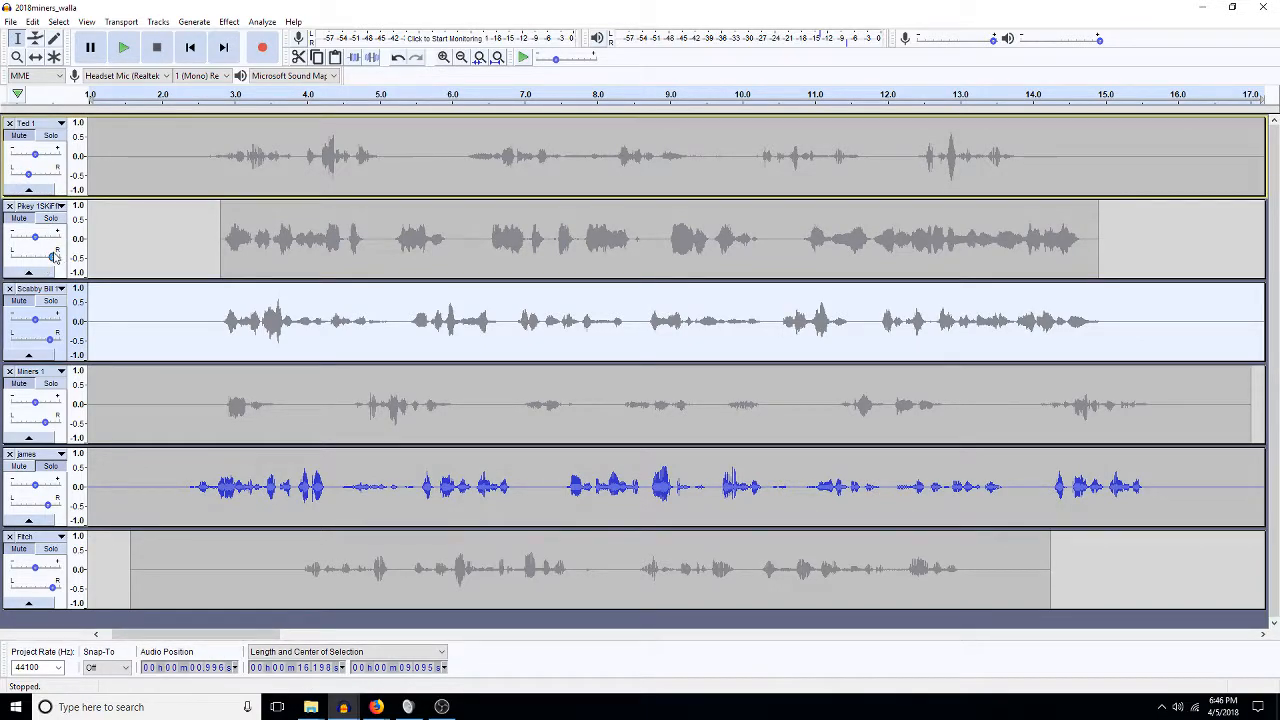
left_click_drag(53, 257, 17, 257)
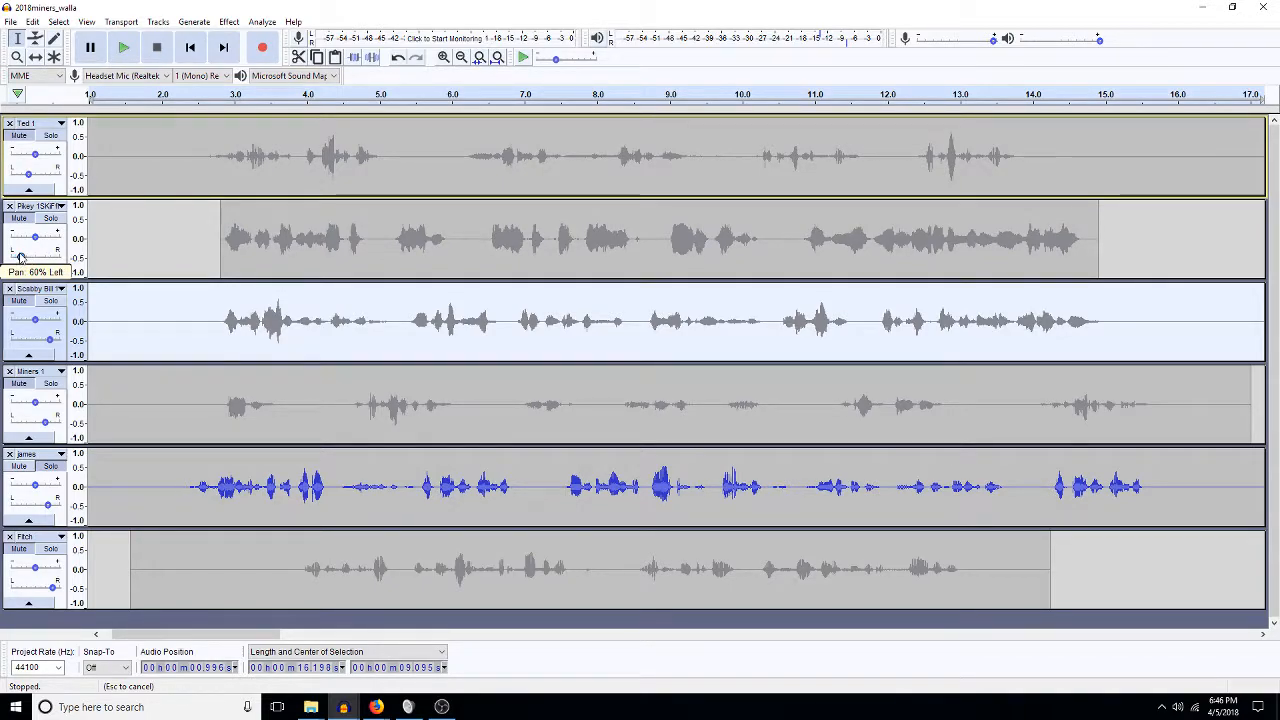
left_click_drag(22, 258, 18, 257)
left_click_drag(47, 342, 40, 341)
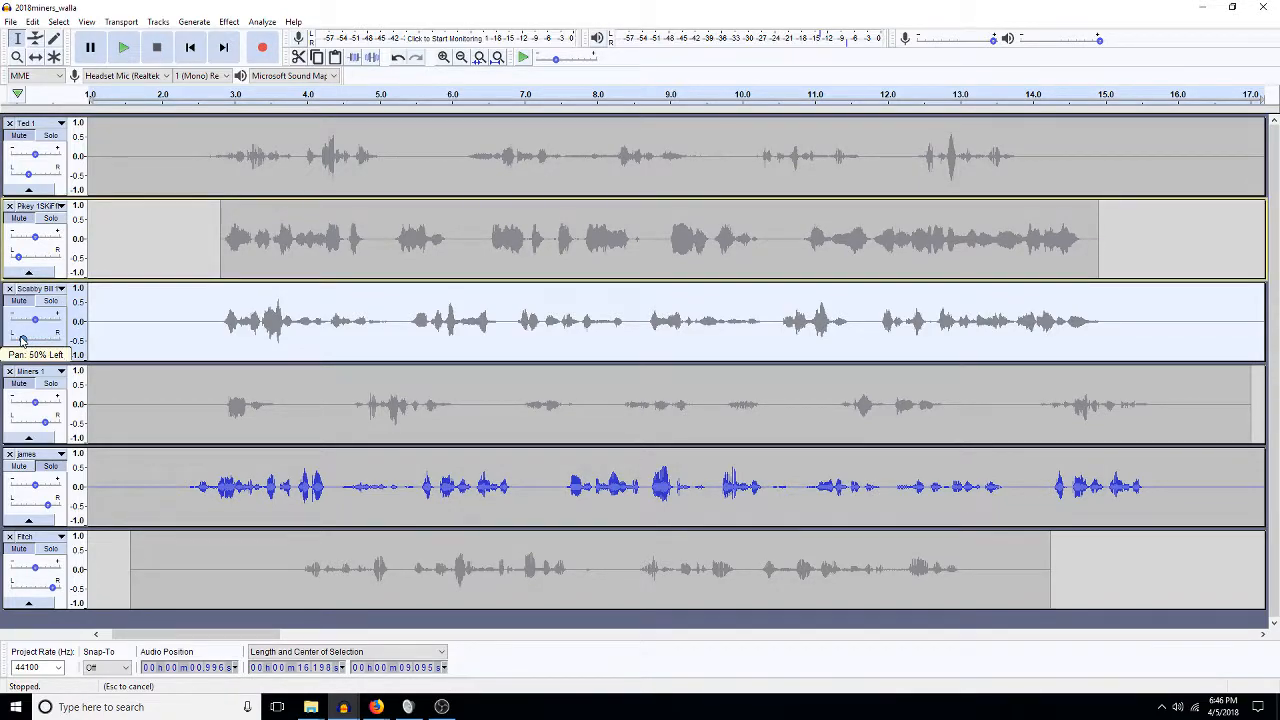
left_click_drag(20, 340, 20, 340)
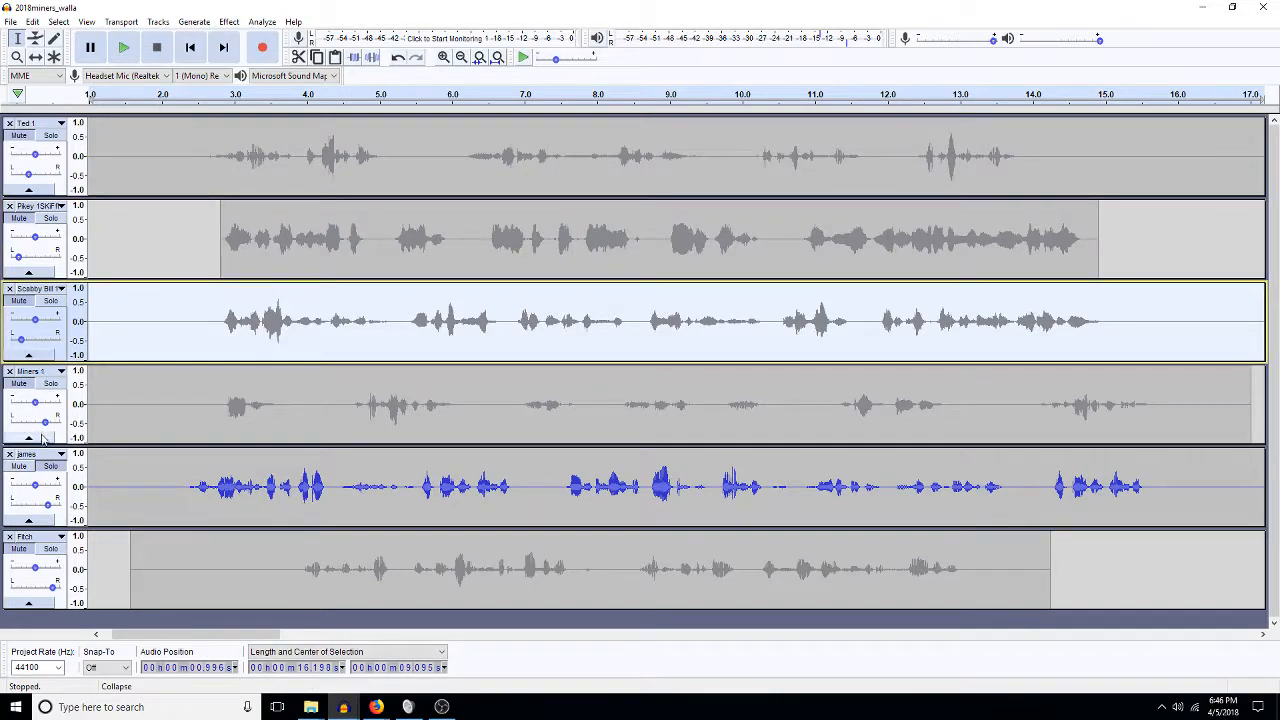
Pan Miners 1 left, james 50% left and Fitch 80% left.
left_click_drag(45, 425, 25, 424)
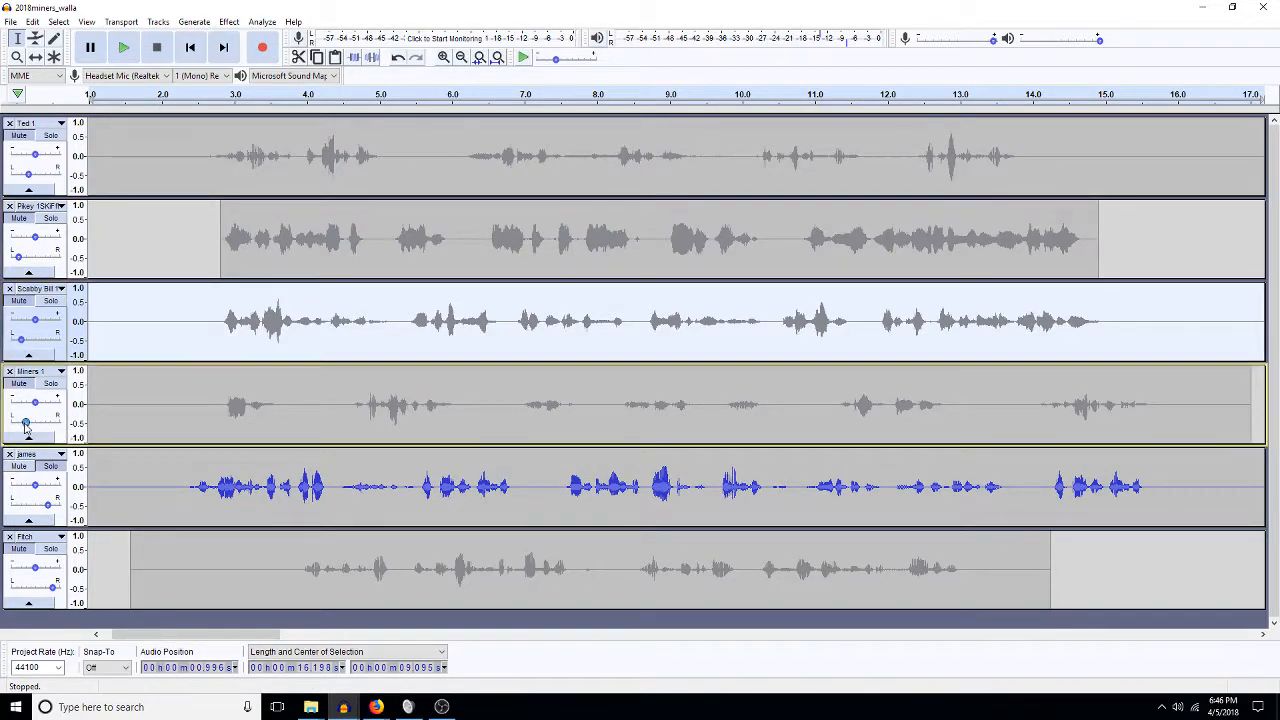
left_click_drag(48, 505, 22, 506)
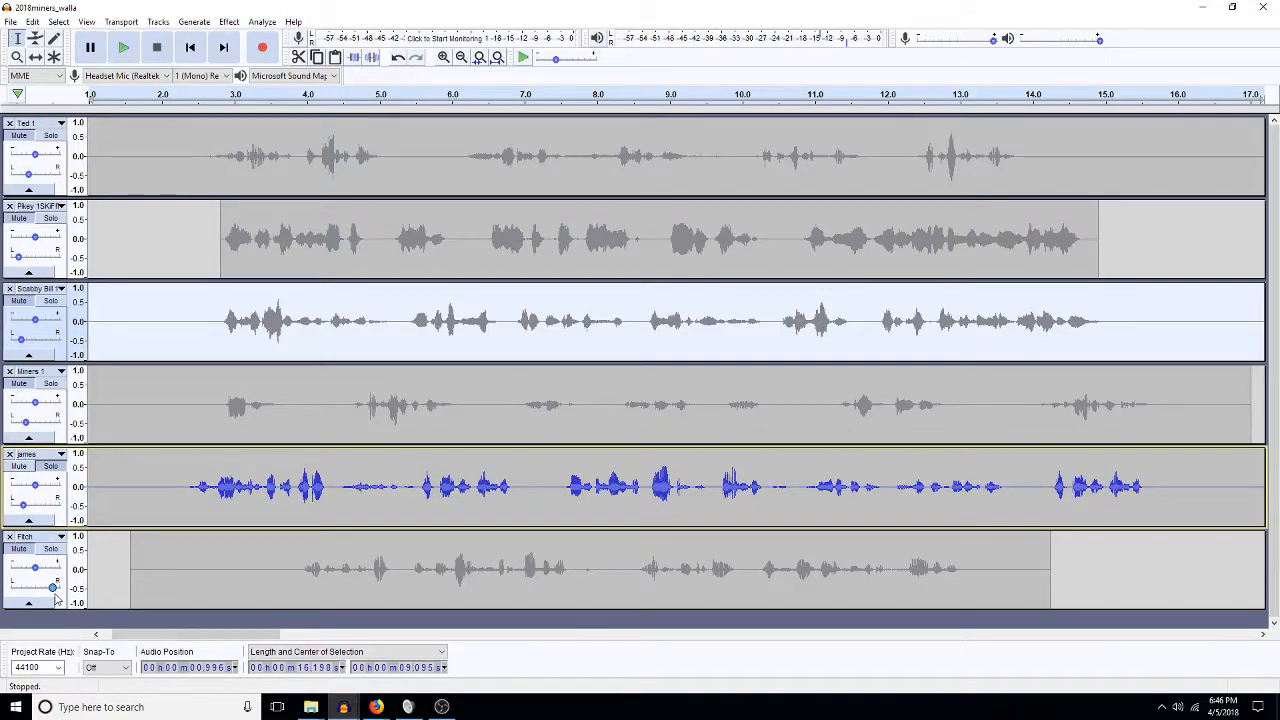
left_click_drag(53, 591, 52, 590)
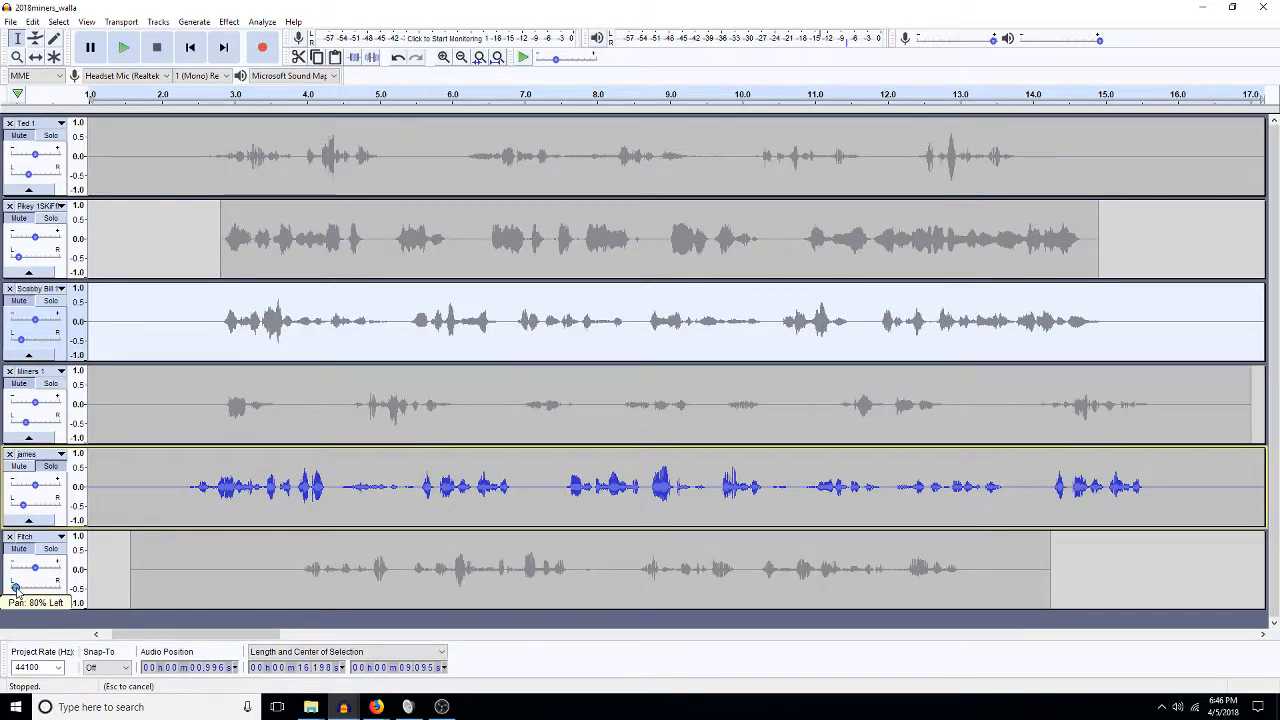
left_click_drag(14, 590, 14, 590)
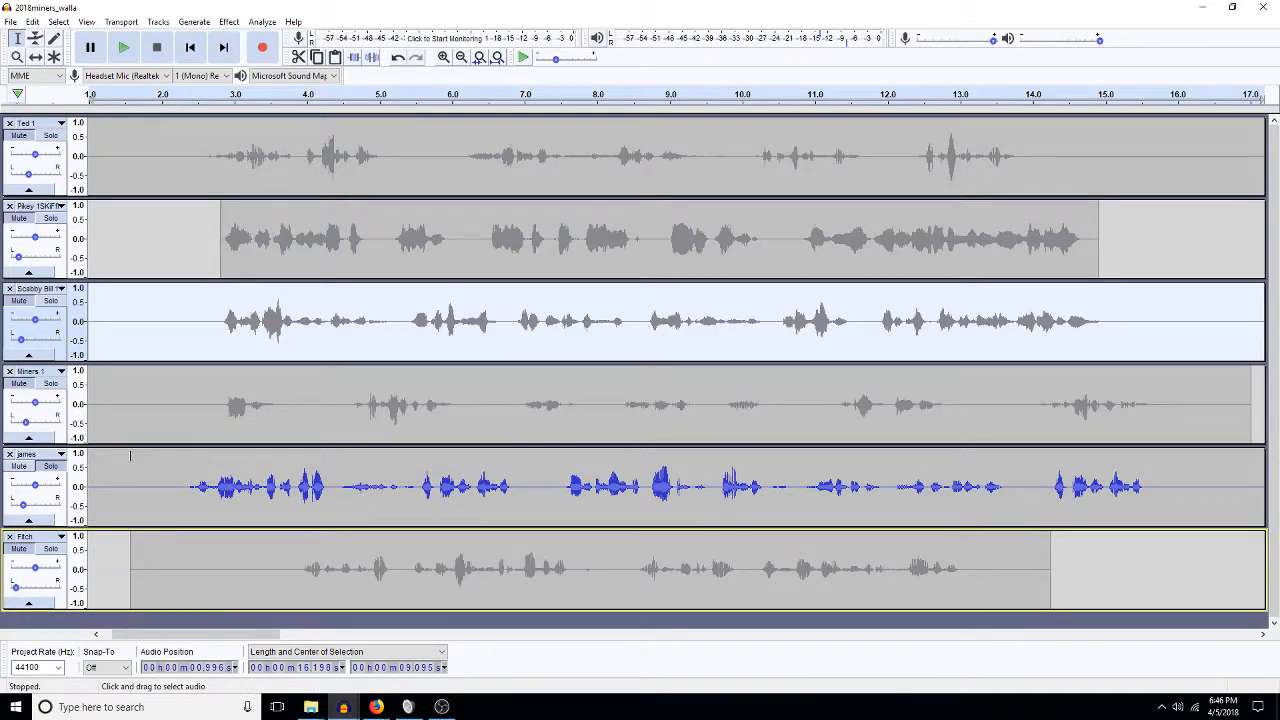
Unsolo james and play the full layered mix from about 2 s.
left_click(52, 467)
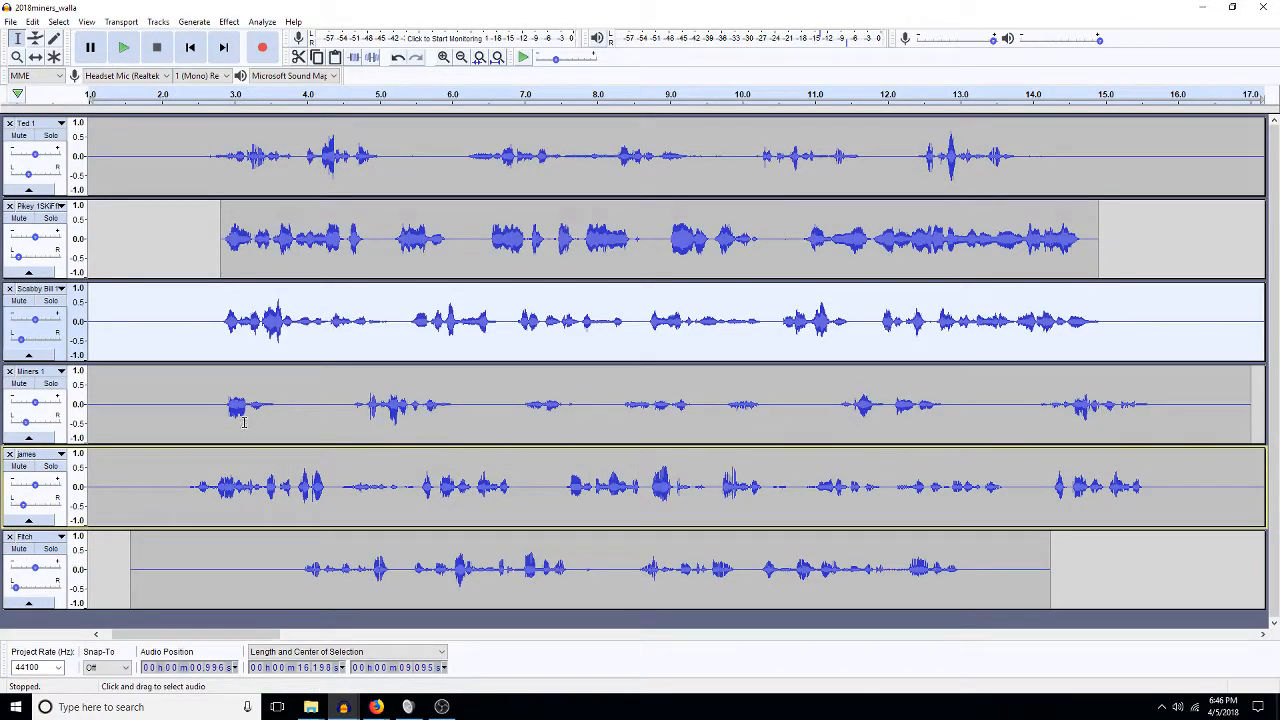
left_click(167, 311)
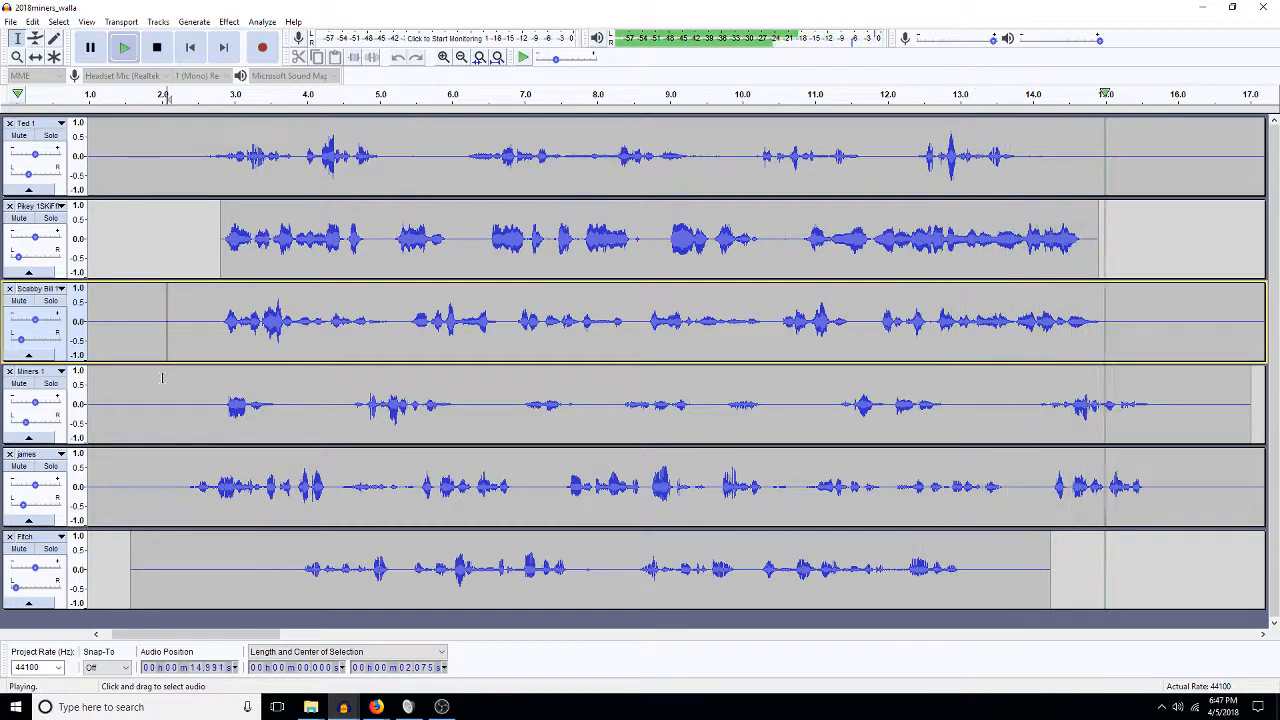
key("space")
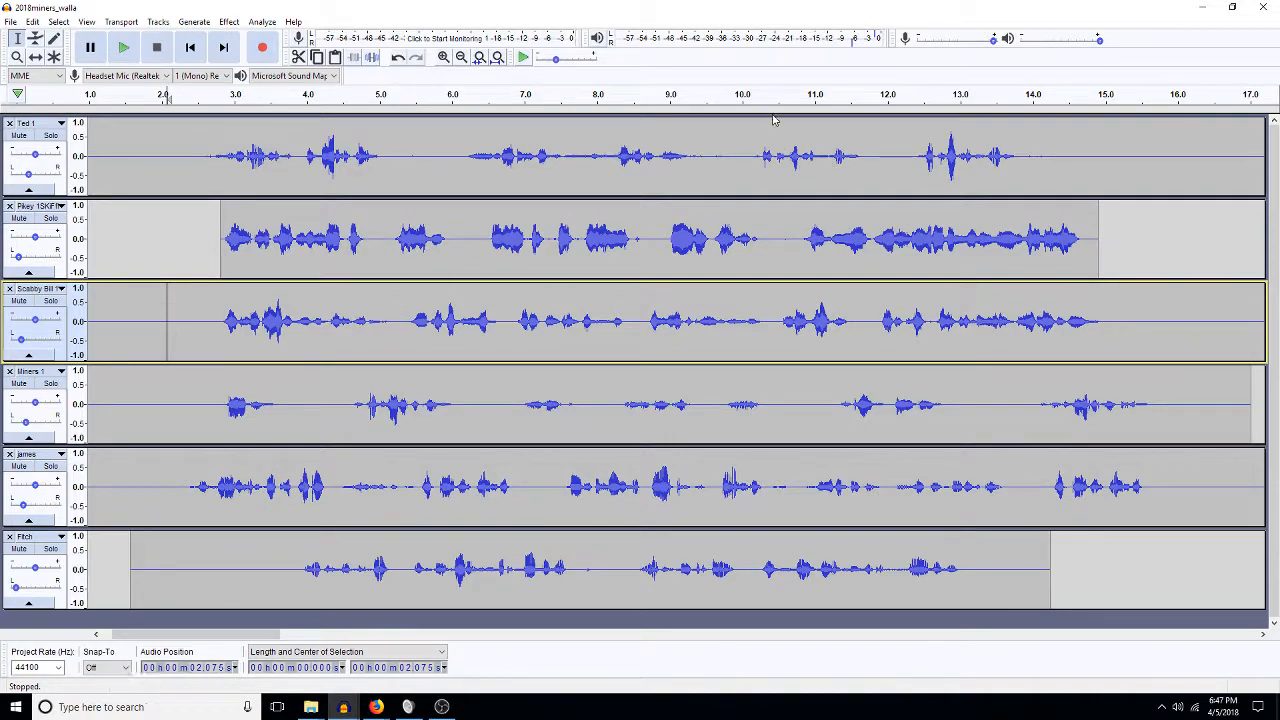
Zoom out twice and scroll right to show roughly 15 s to 1:15, revealing the later clips.
left_click(461, 57)
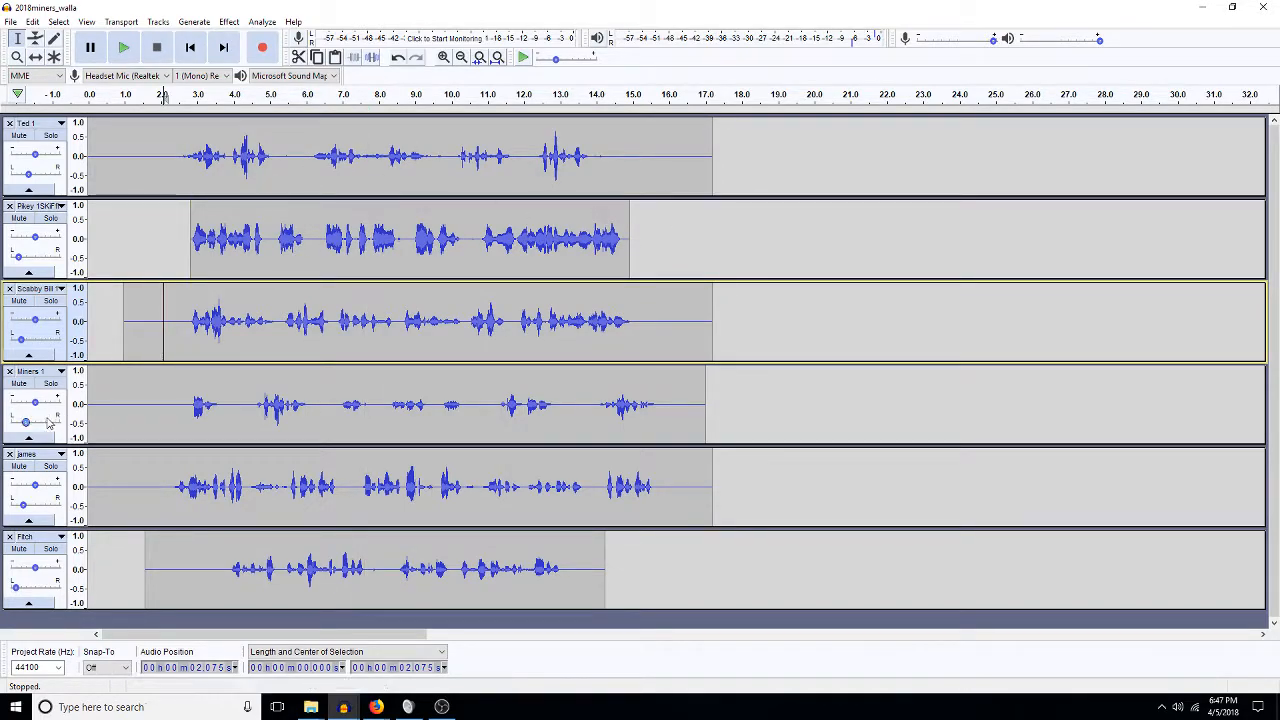
left_click(461, 57)
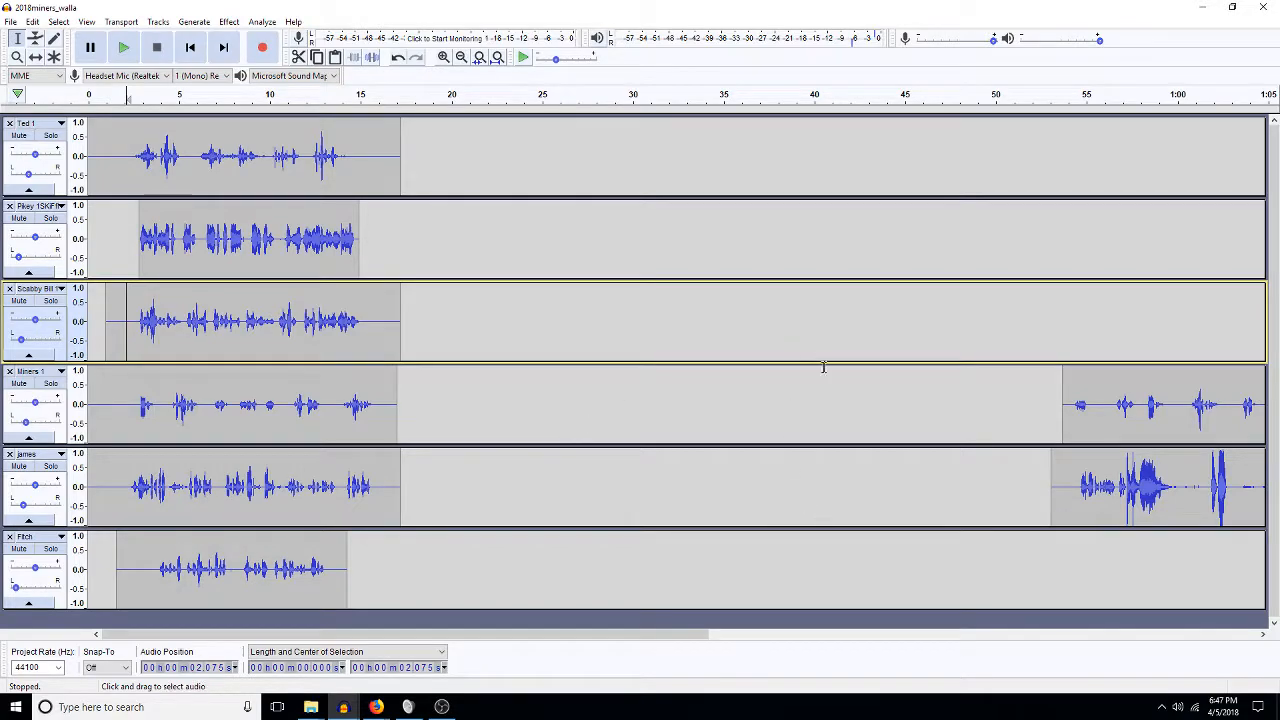
left_click(1263, 634)
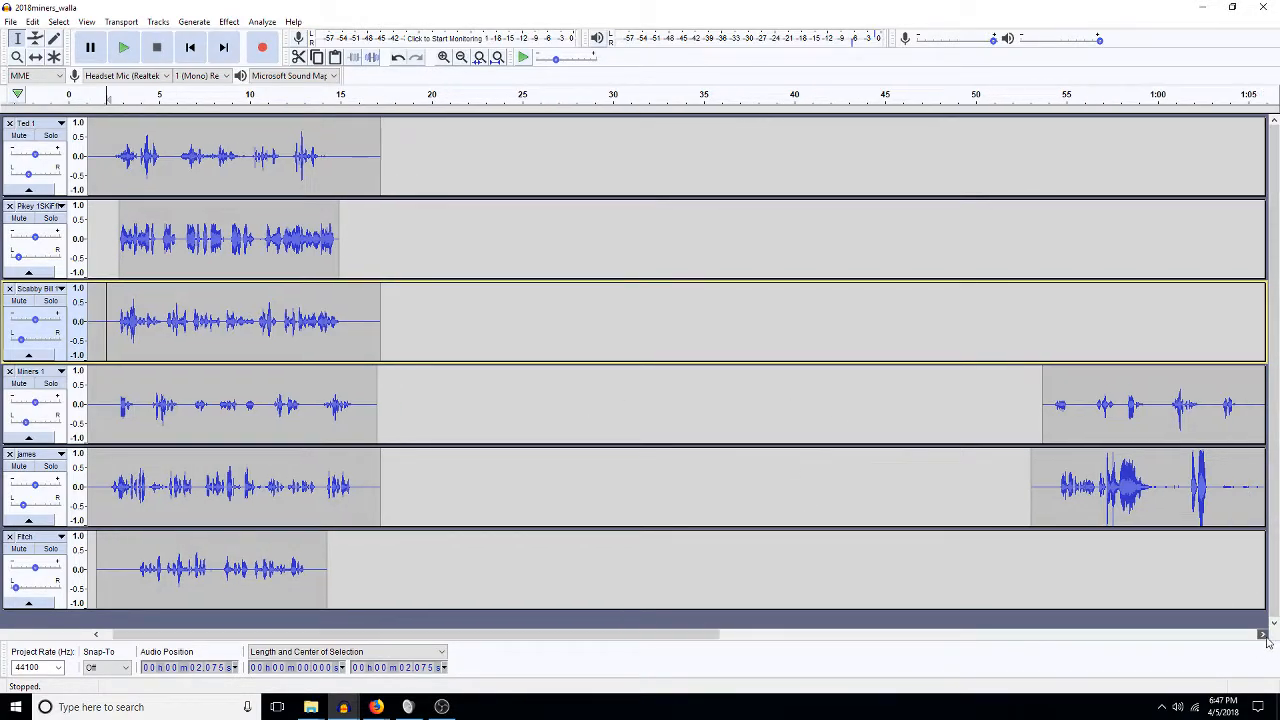
left_click(1263, 634)
left_click(1263, 634)
left_click(1263, 634)
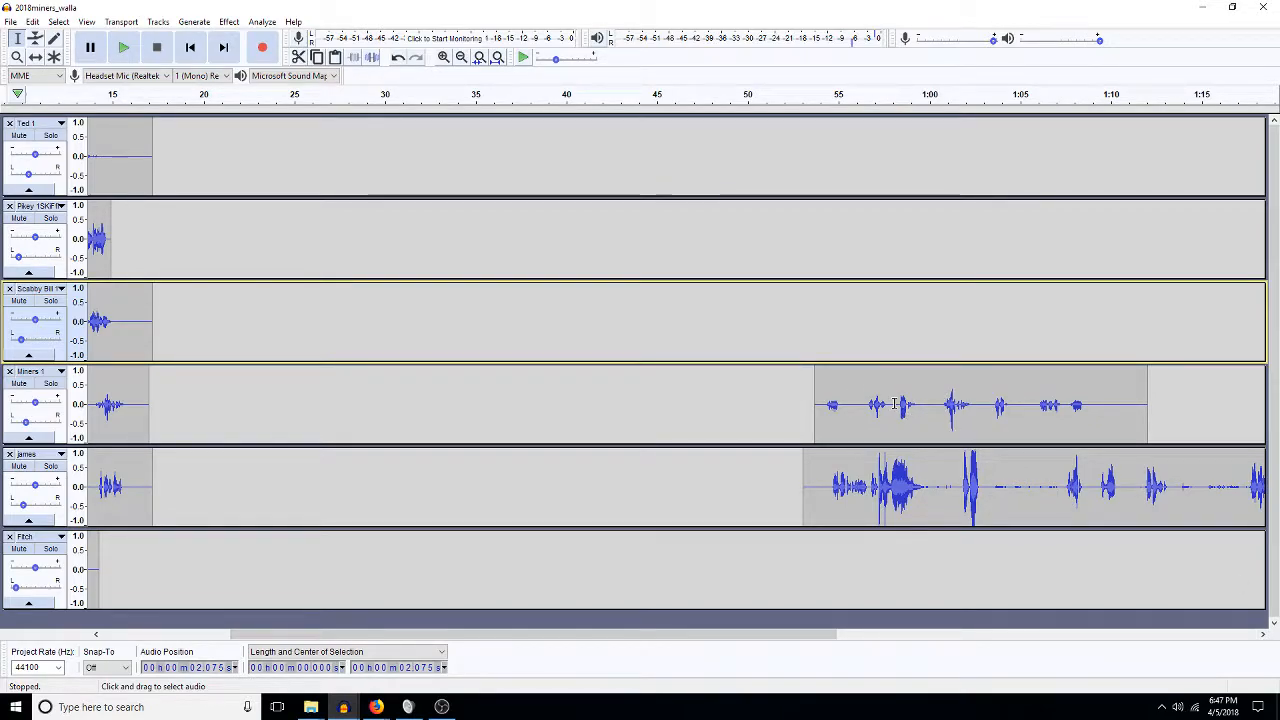
Move a short excerpt of the late Miners 1 clip to about 29.6 s and delete the rest of that clip.
left_click_drag(931, 413, 868, 420)
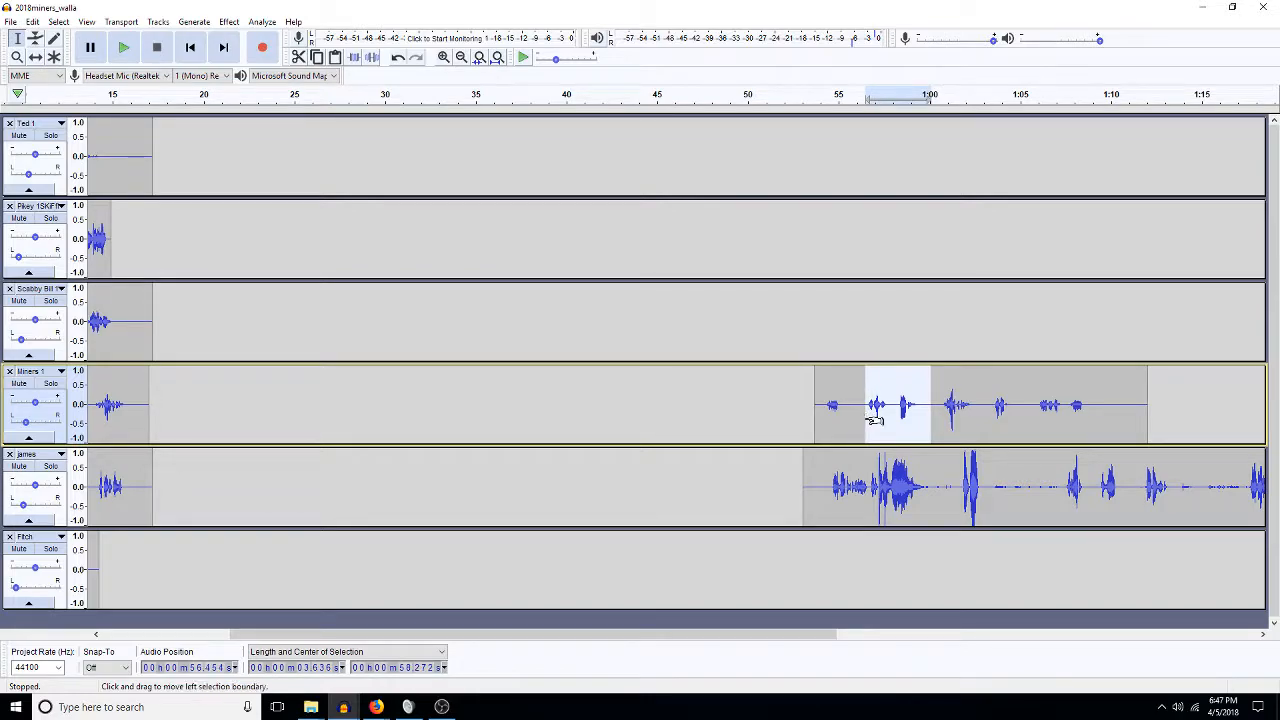
key("Delete")
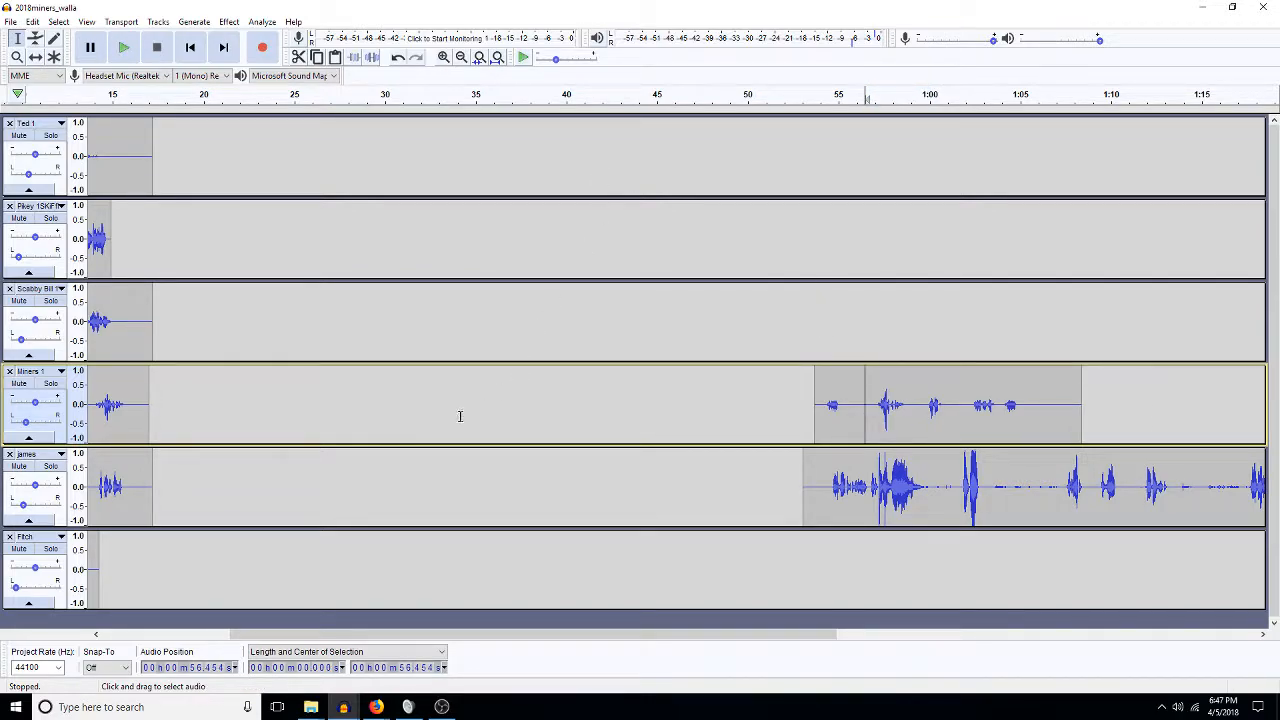
left_click_drag(378, 420, 389, 422)
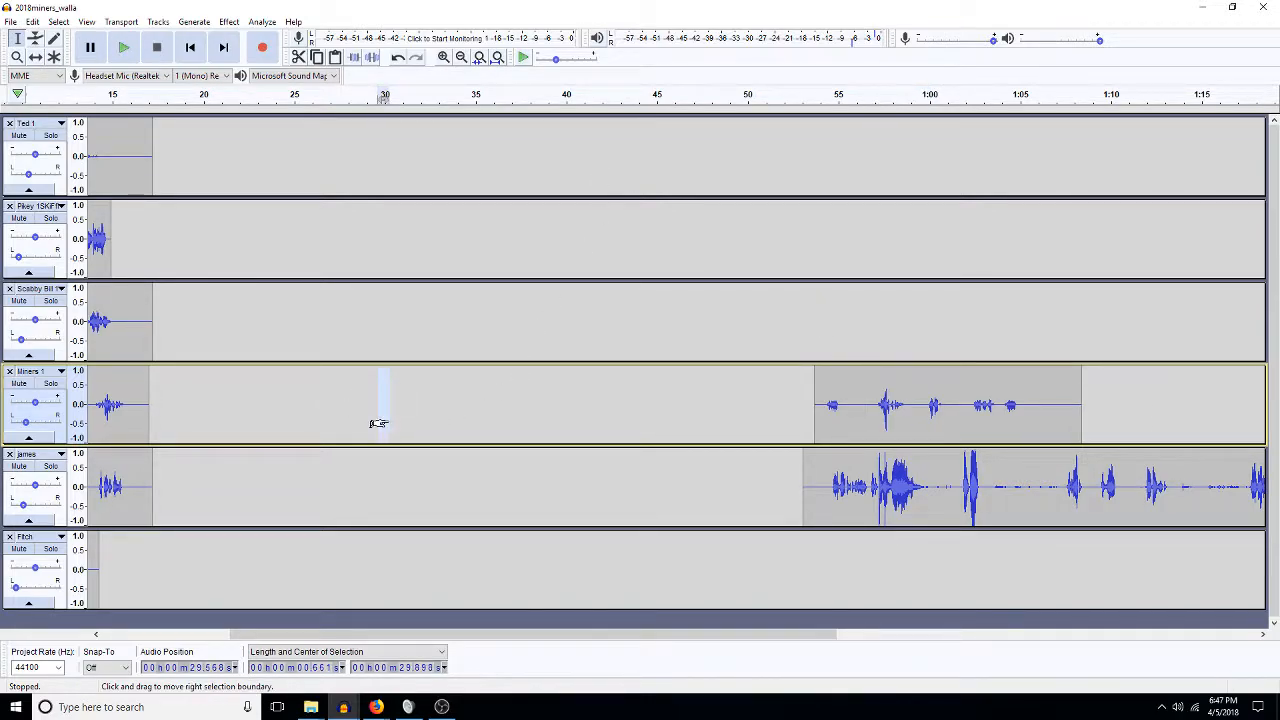
key("ctrl+v")
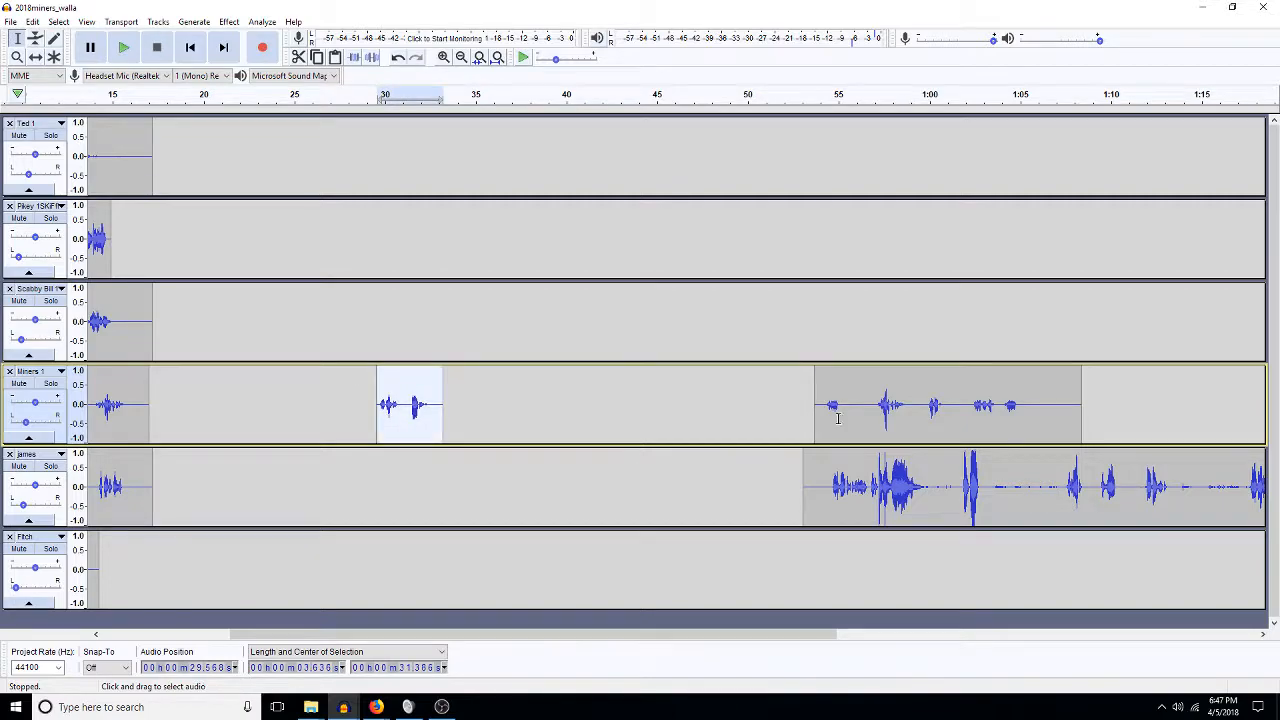
double_click(870, 420)
key("Delete")
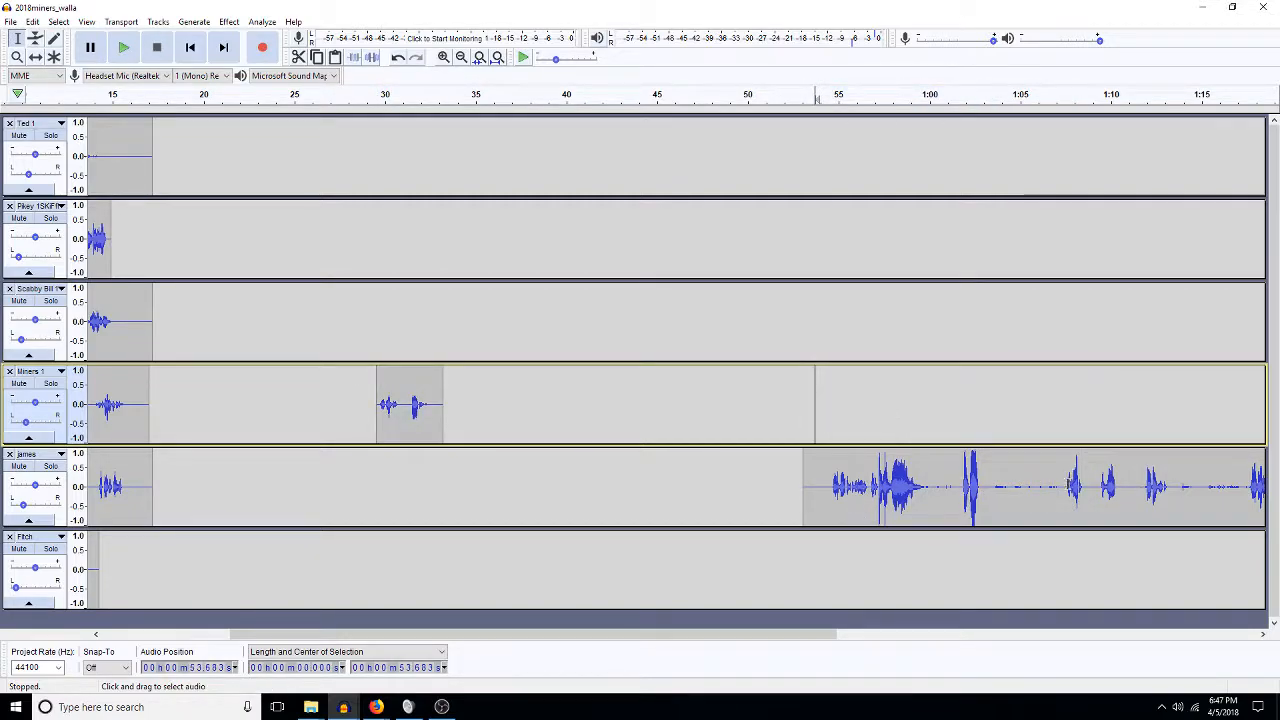
Audition the late james clip to find the phrase starting around 1:01.8.
left_click(1063, 487)
key("space")
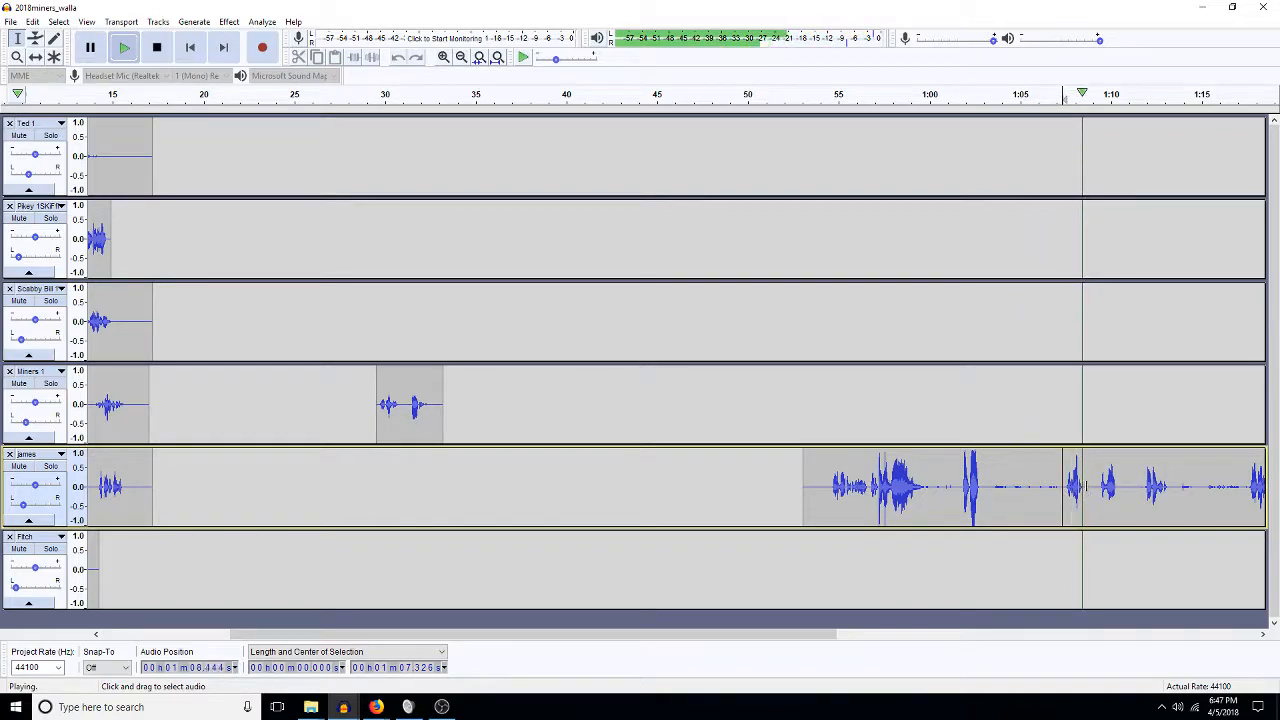
key("space")
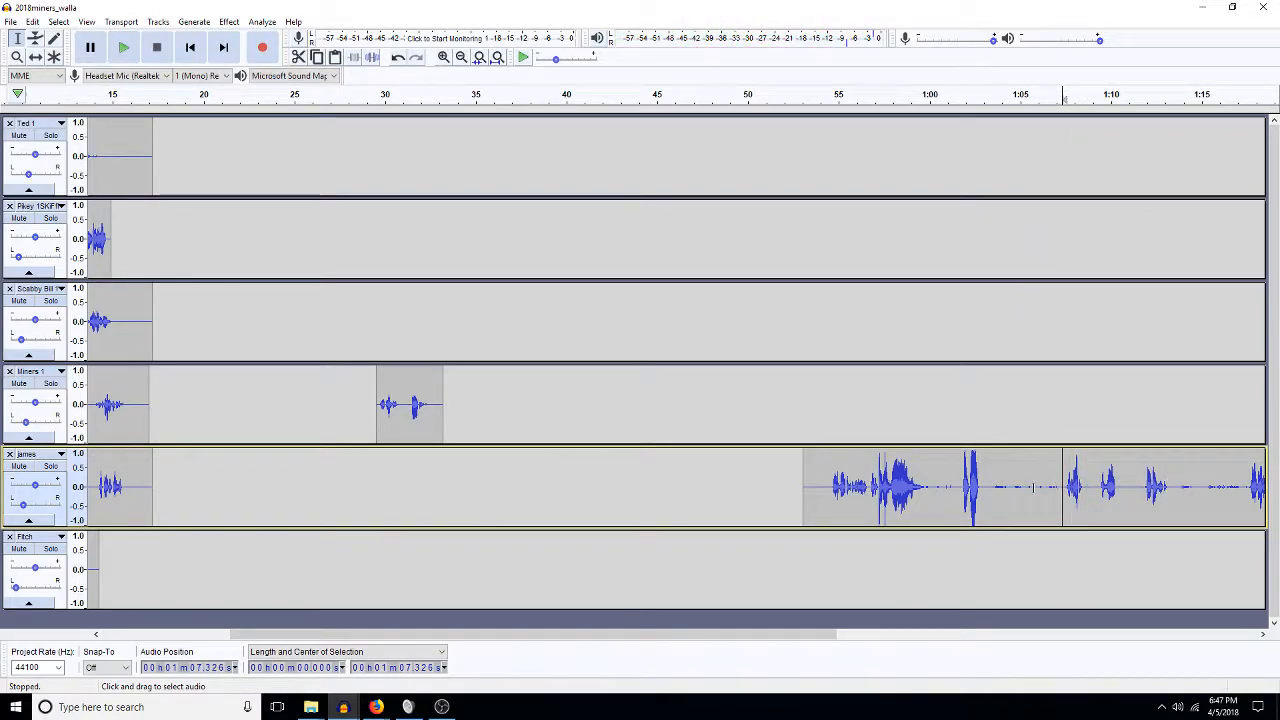
left_click(962, 487)
key("space")
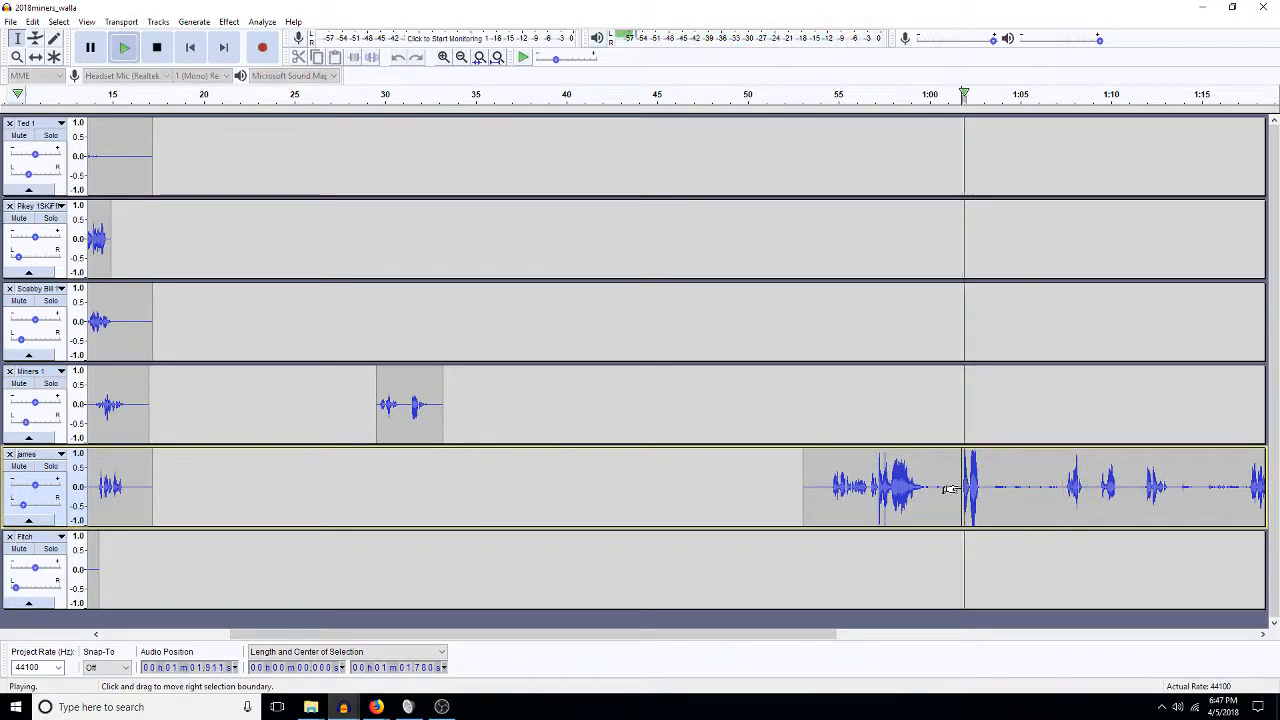
key("space")
Cut james's 1:01.7–1:08.7 audio, paste it at about 29.8 s, and trim it to about 3 seconds.
left_click_drag(1087, 488, 961, 505)
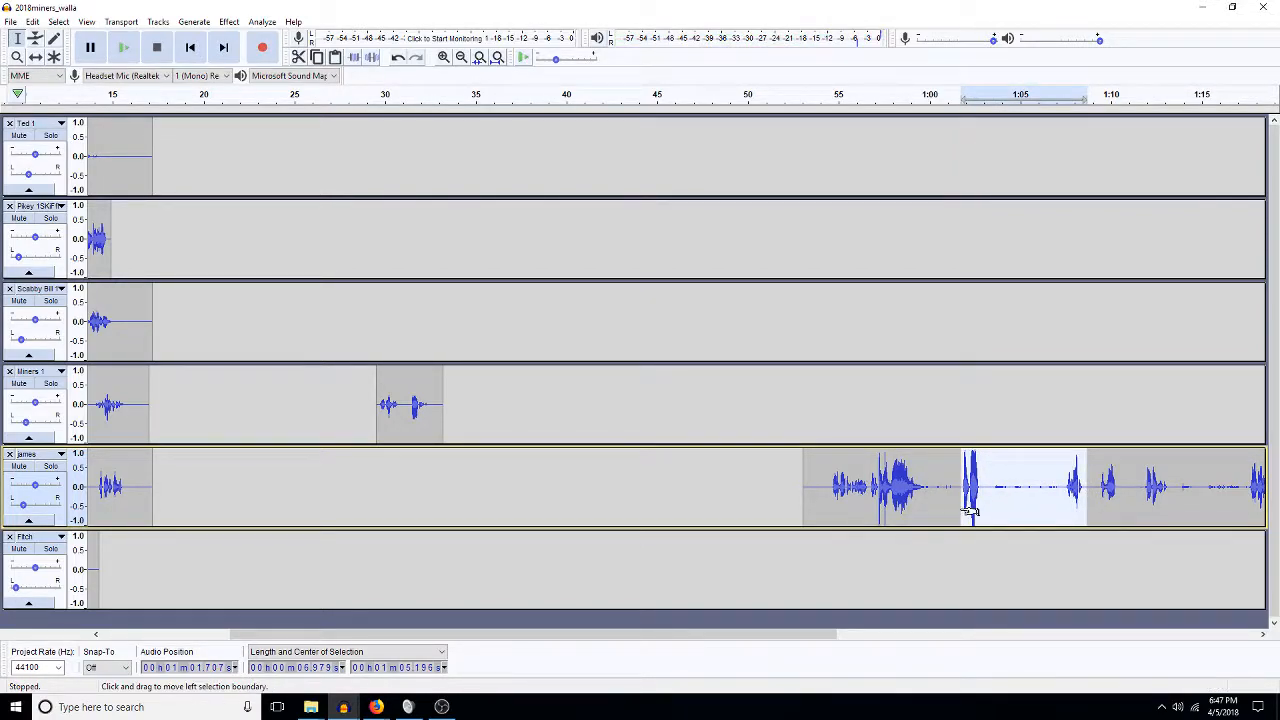
key("Delete")
left_click(381, 477)
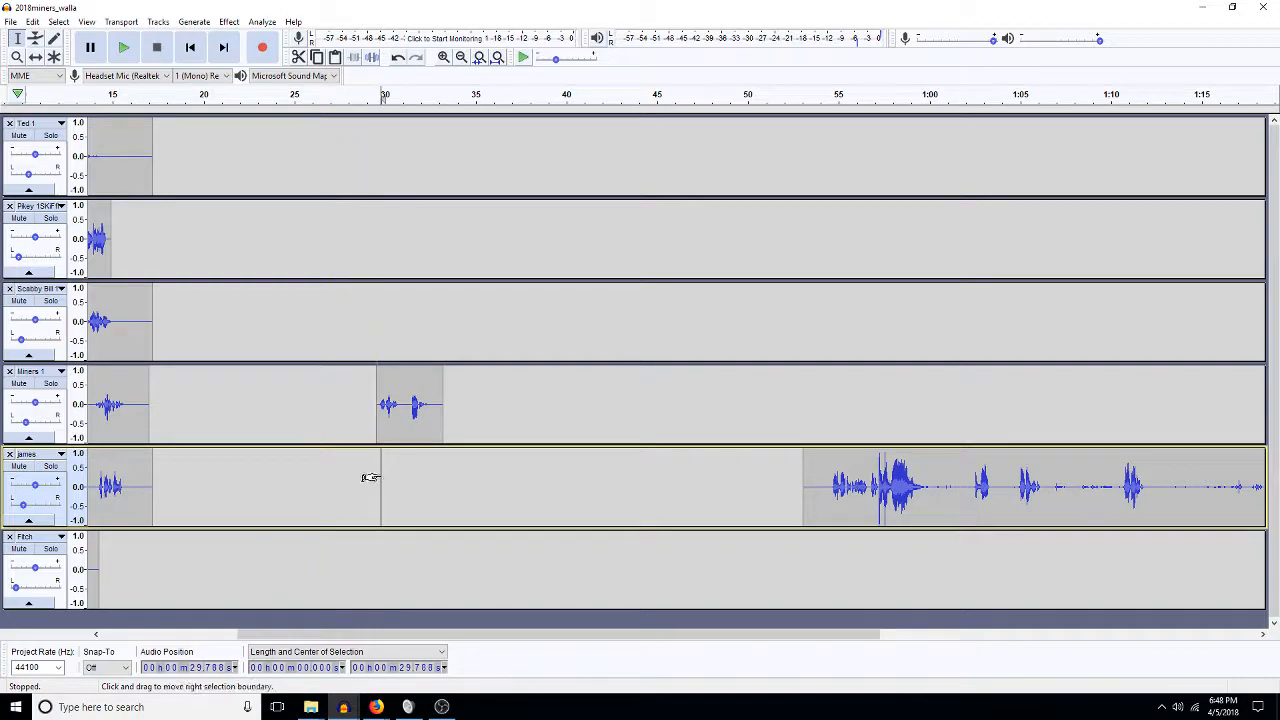
left_click_drag(370, 477, 413, 501)
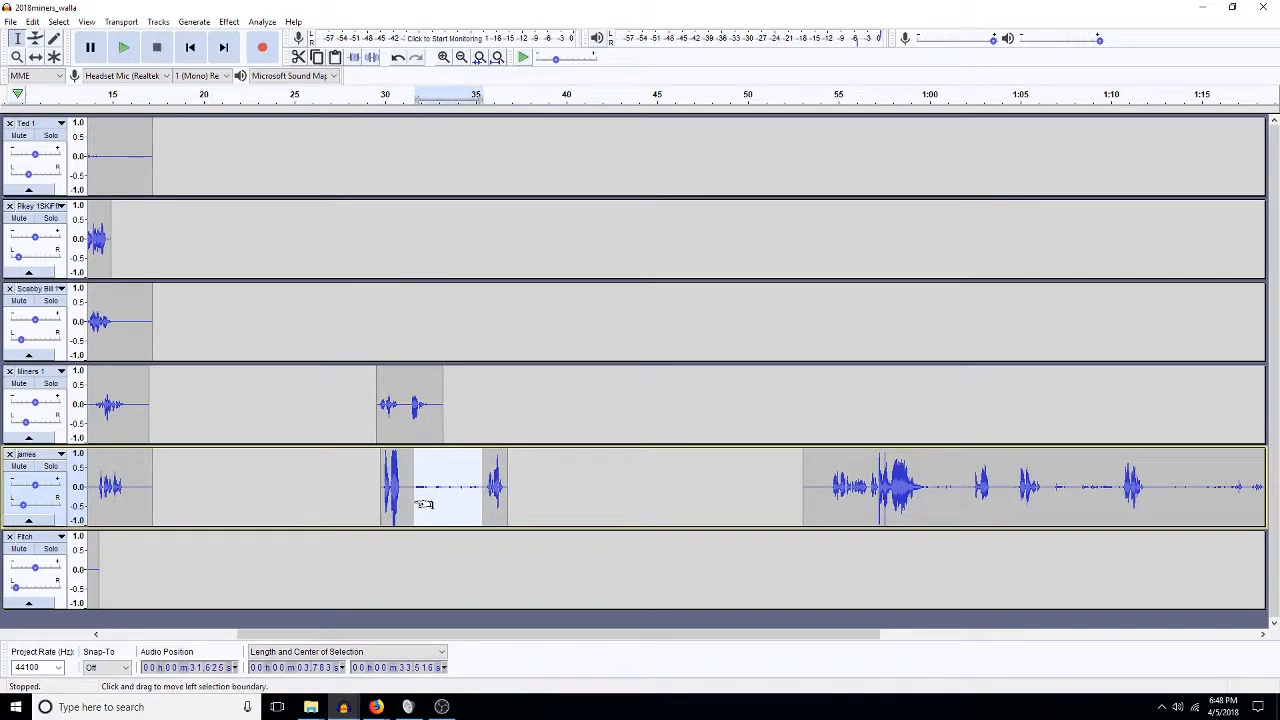
key("Delete")
double_click(406, 499)
key("ctrl+r")
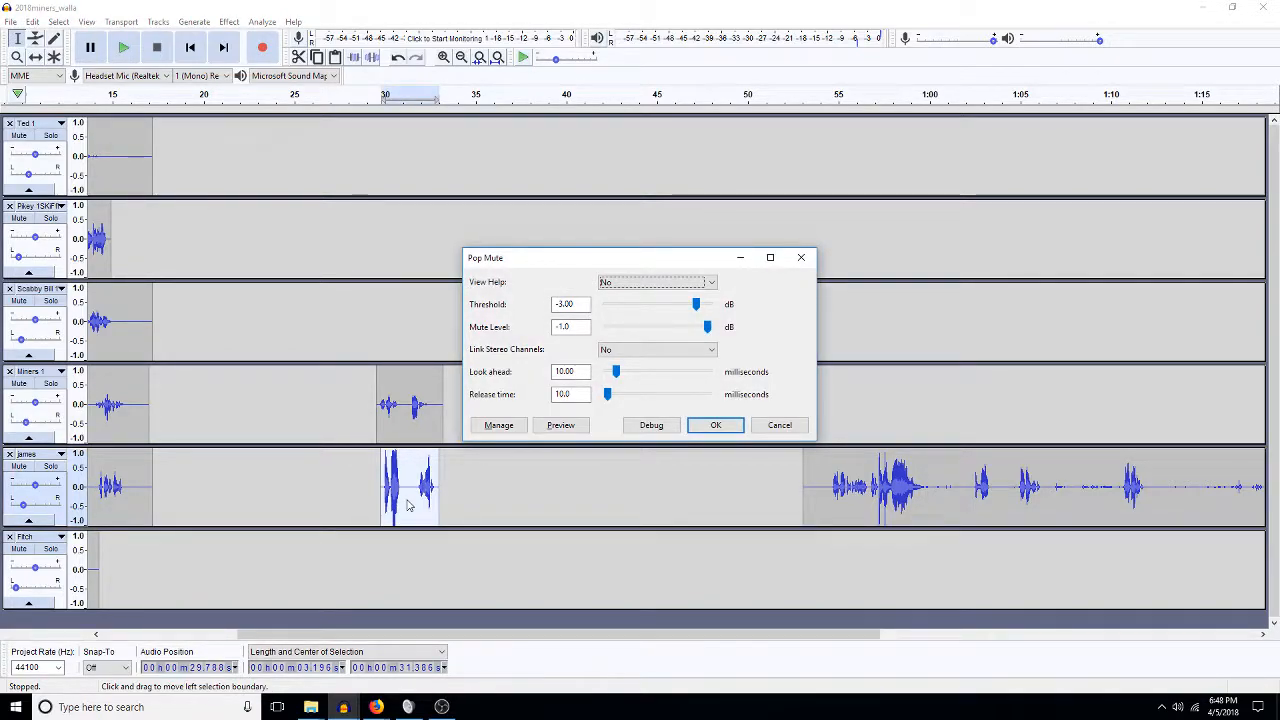
Apply Pop Mute and -3 dB amplification to the short james clip near 30 s.
key("Return")
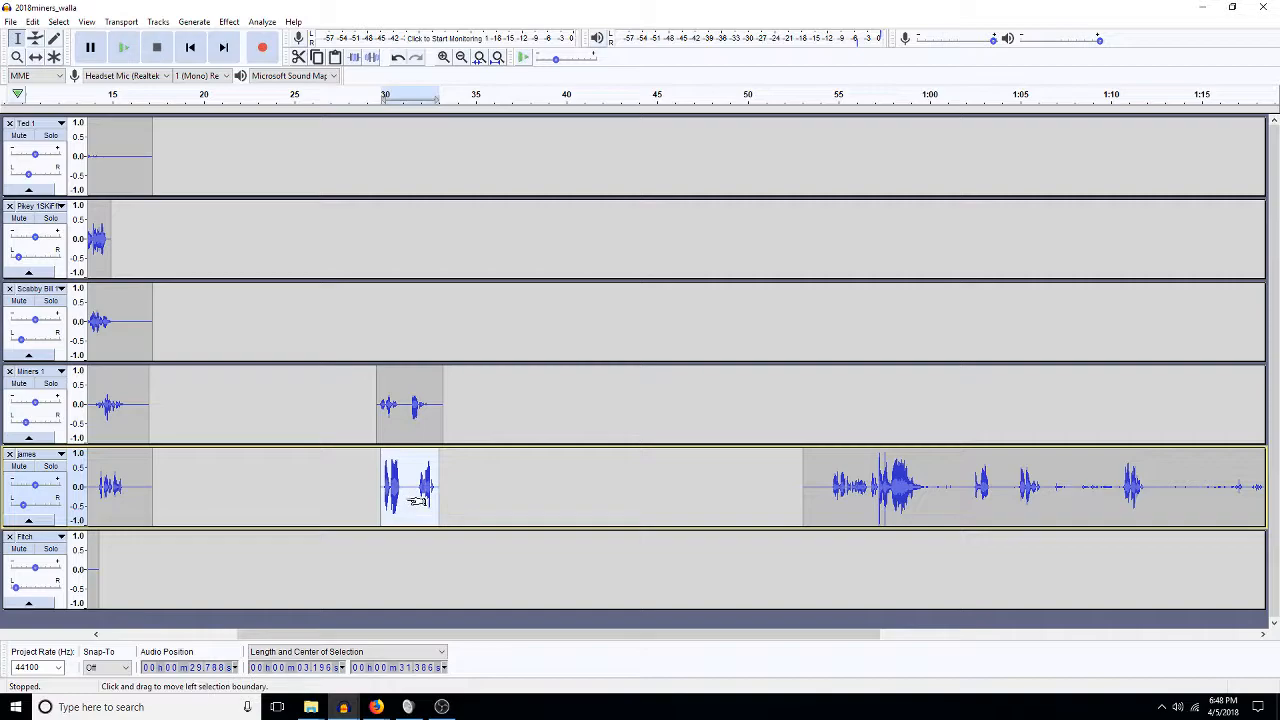
key("ctrl+r")
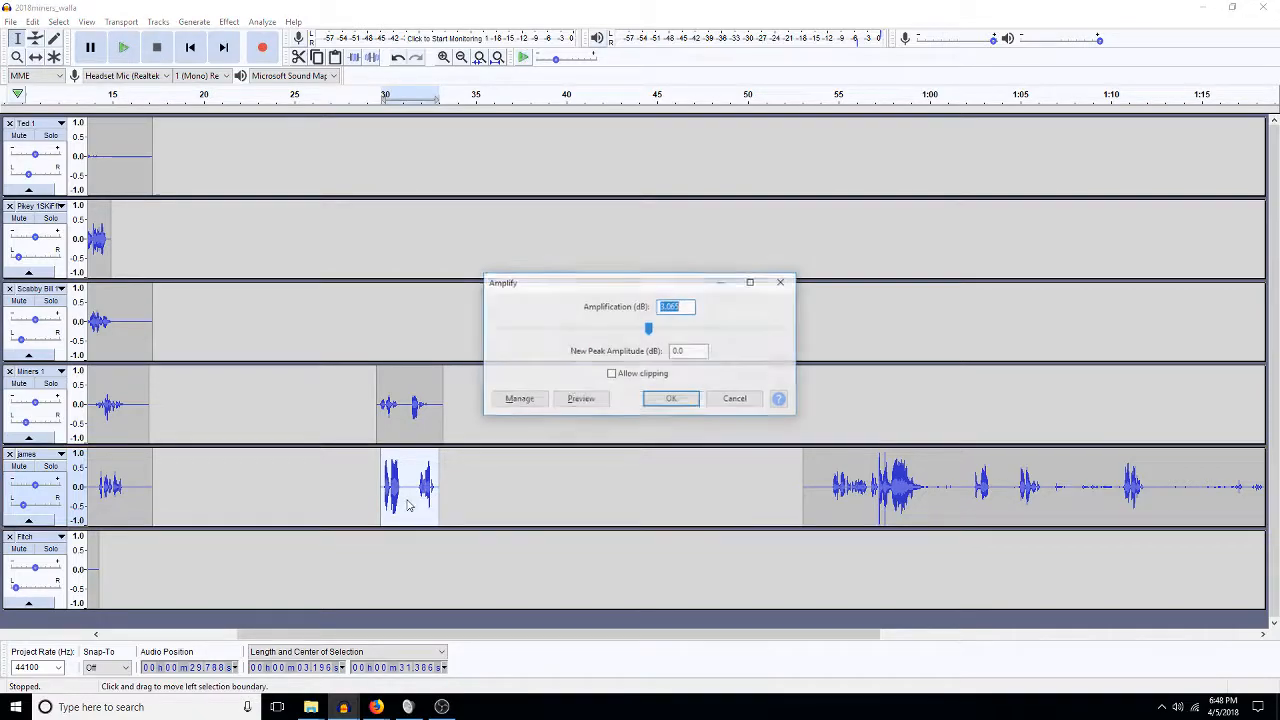
type("-")
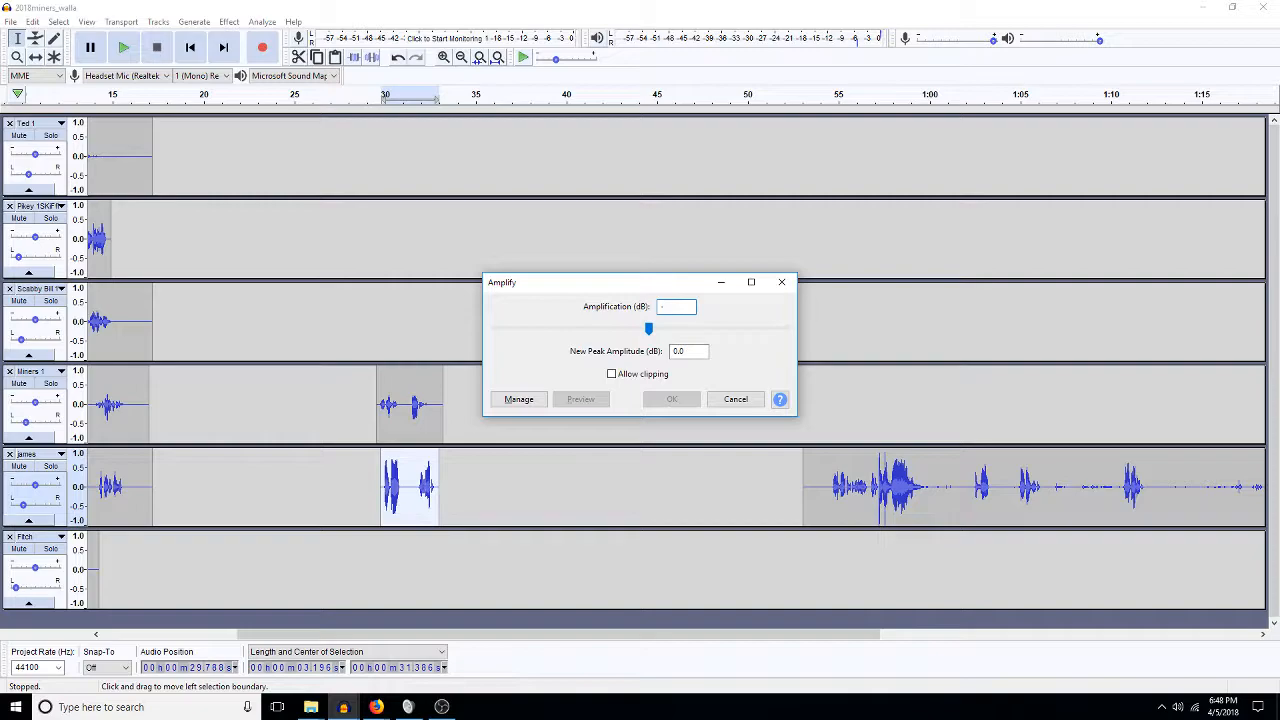
type("3")
key("Return")
Delete the remaining late james clip from about 53 s onward.
left_click(427, 488)
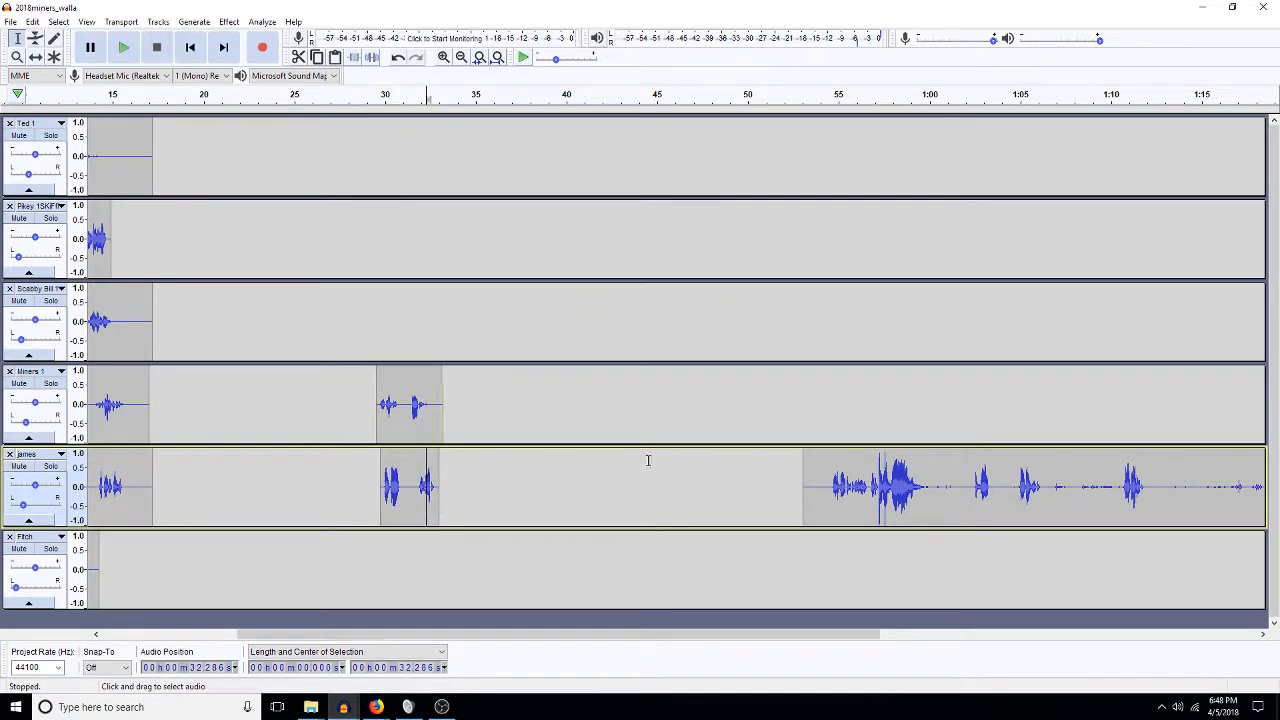
double_click(954, 511)
key("Delete")
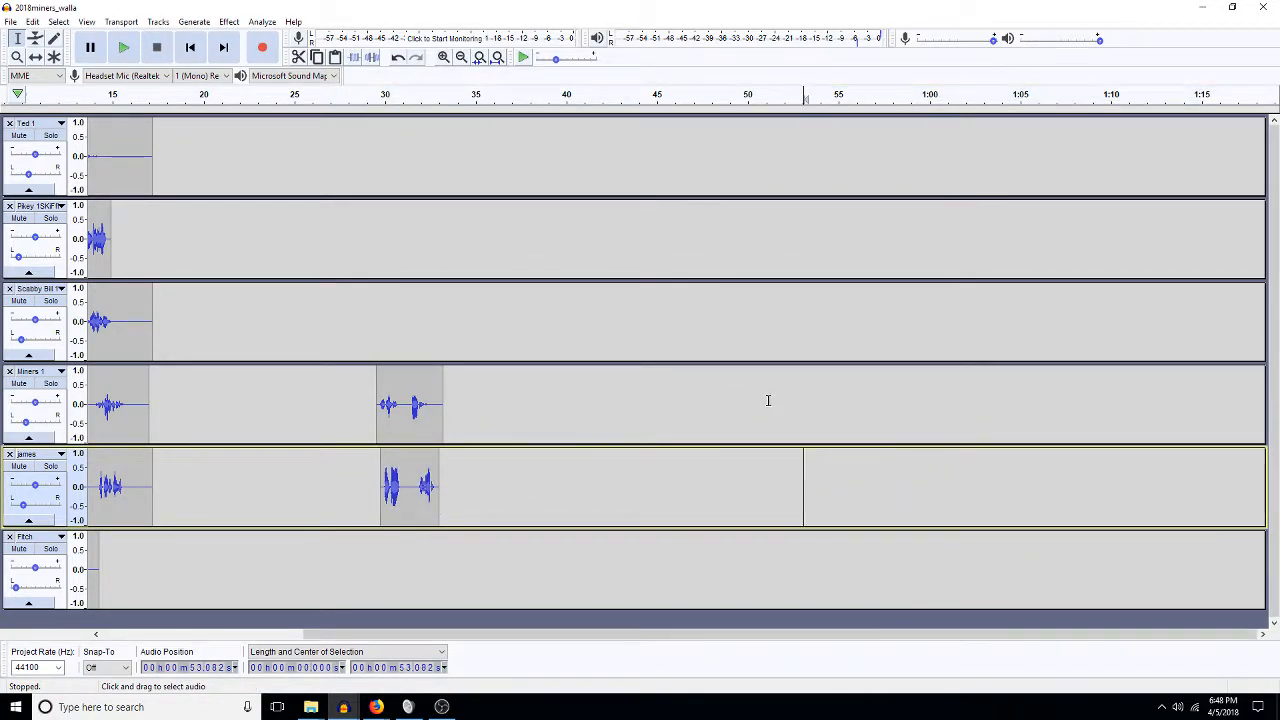
Zoom in on the first 33 seconds, then switch to the separate DeK7-scabby bill project window.
left_click(505, 57)
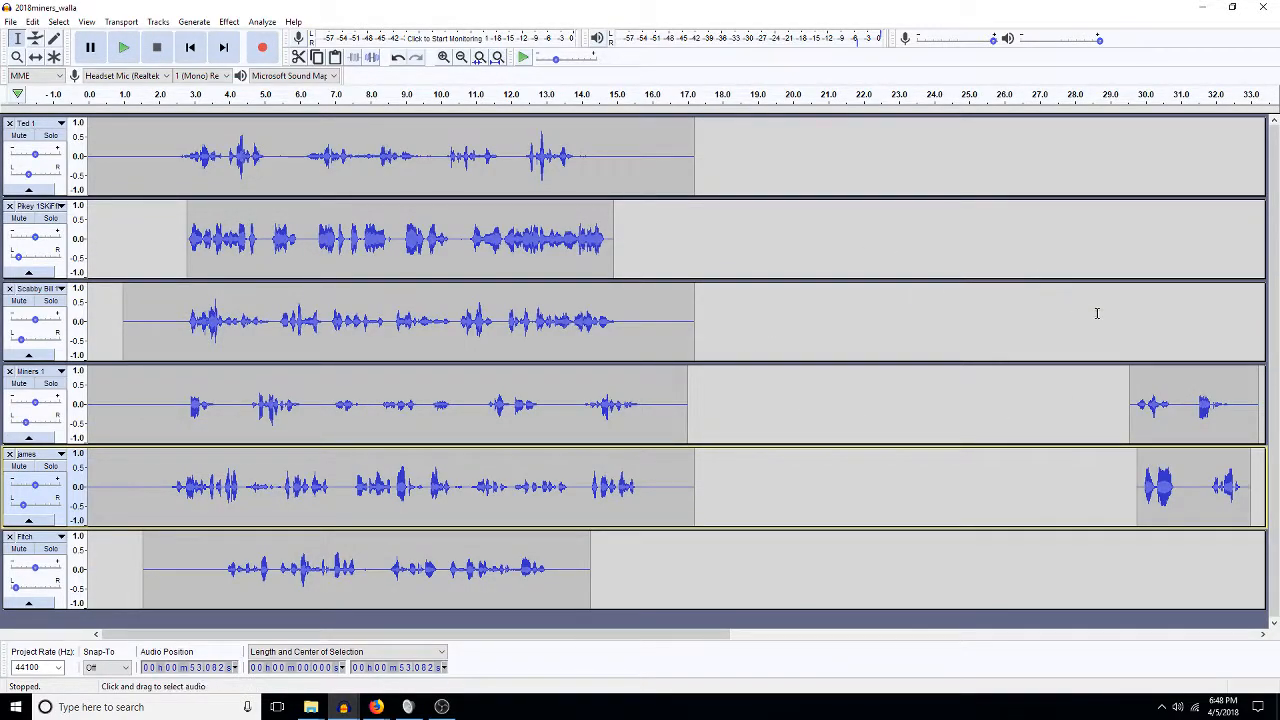
left_click(10, 22)
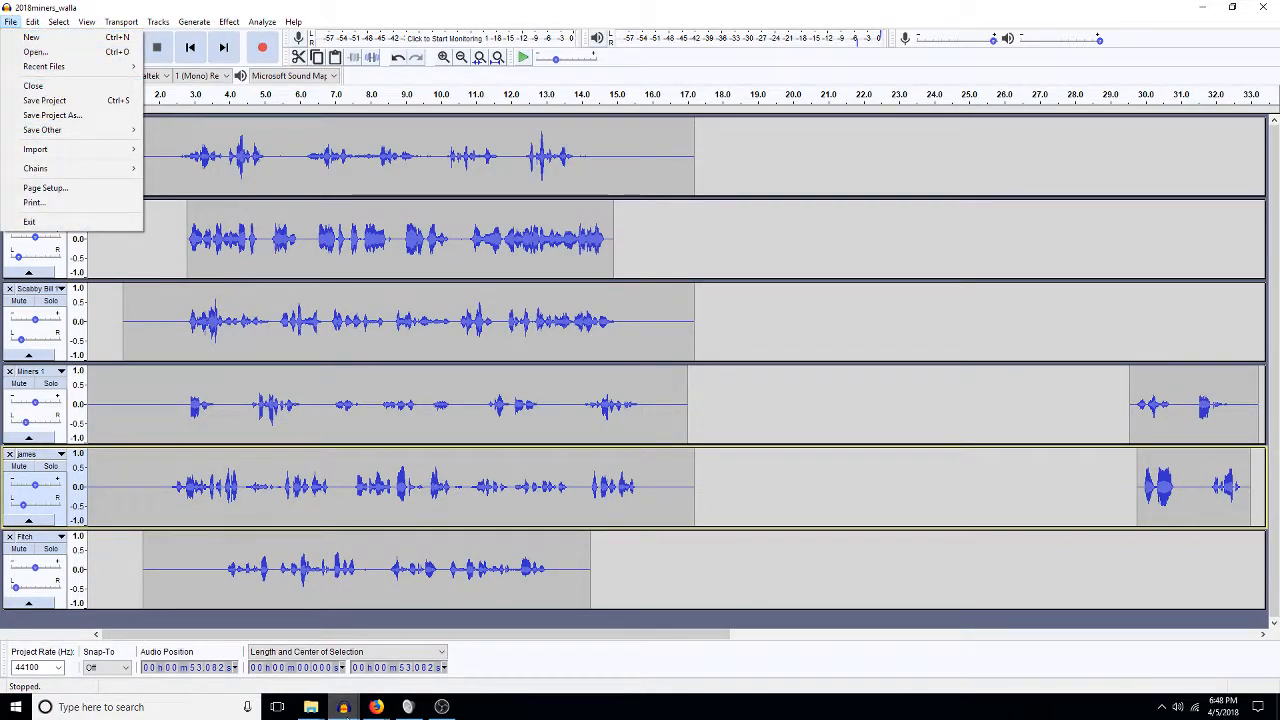
mouse_move(346, 707)
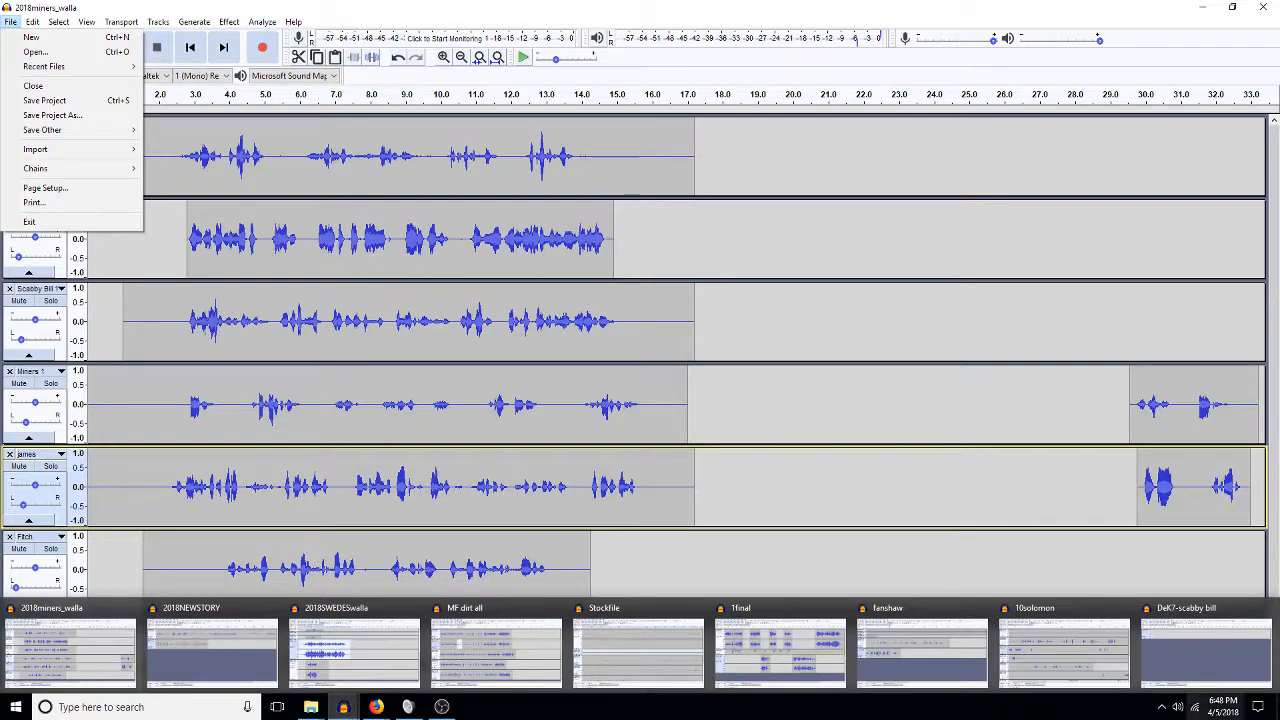
left_click(1203, 655)
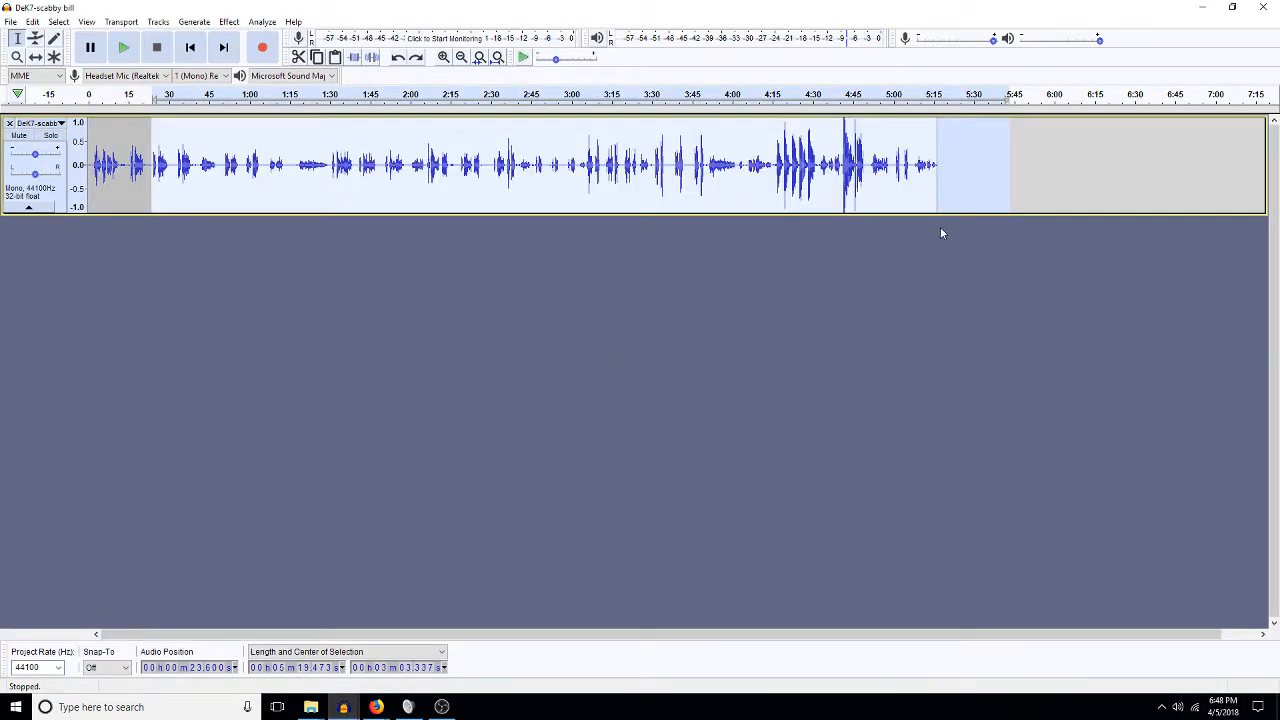
Audition the scabby bill dialogue at about 4:20, 3:46, 3:06, 2:36 and 2:05.
left_click(784, 175)
key("space")
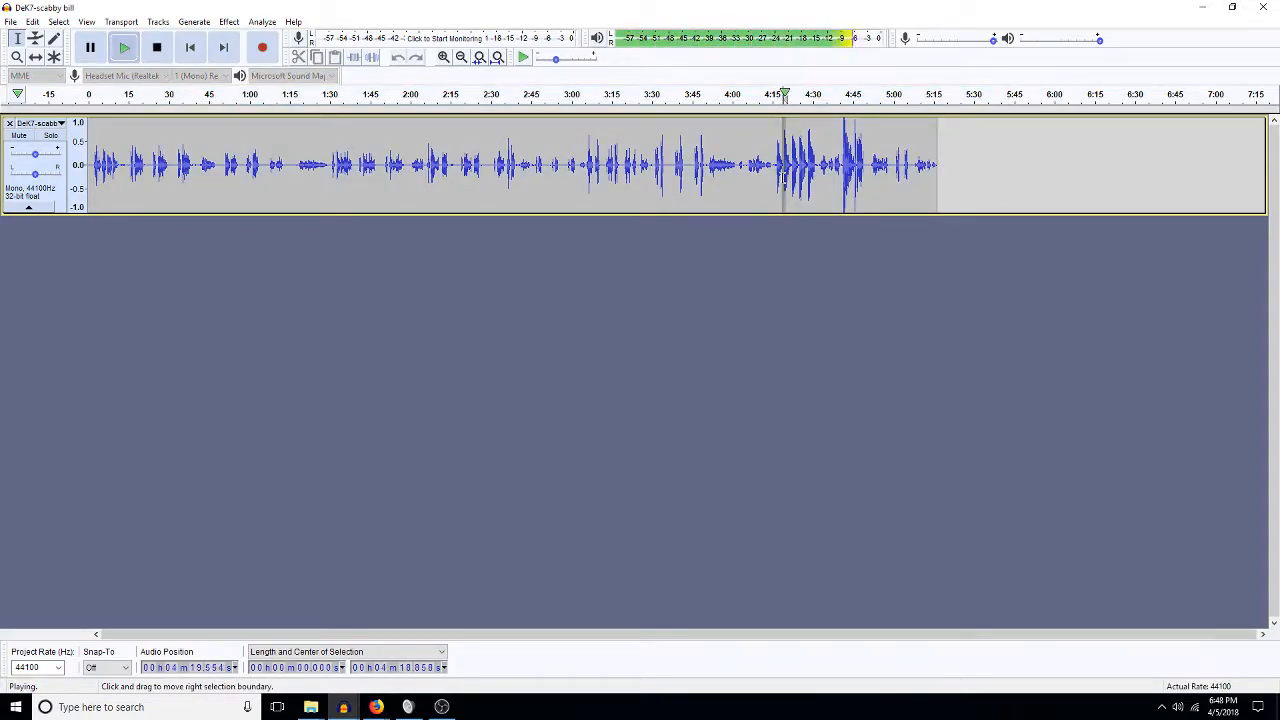
left_click(693, 175)
key("space")
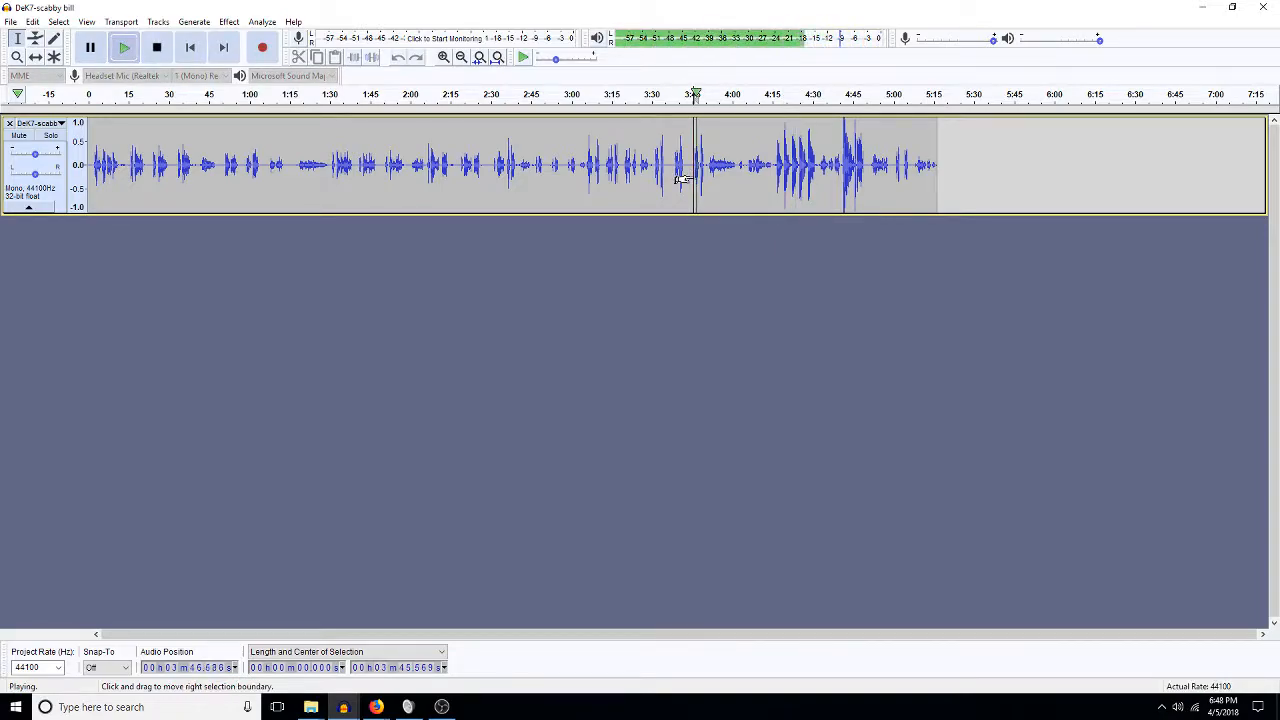
left_click(588, 164)
key("space")
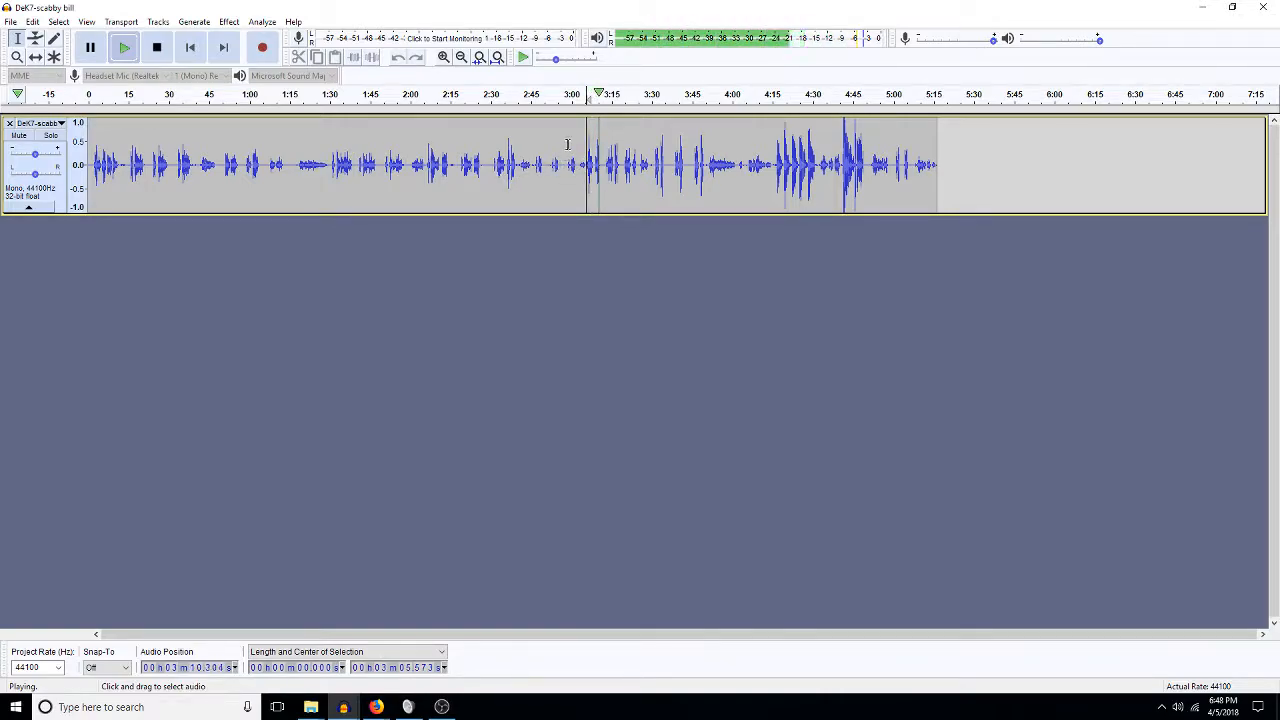
key("space")
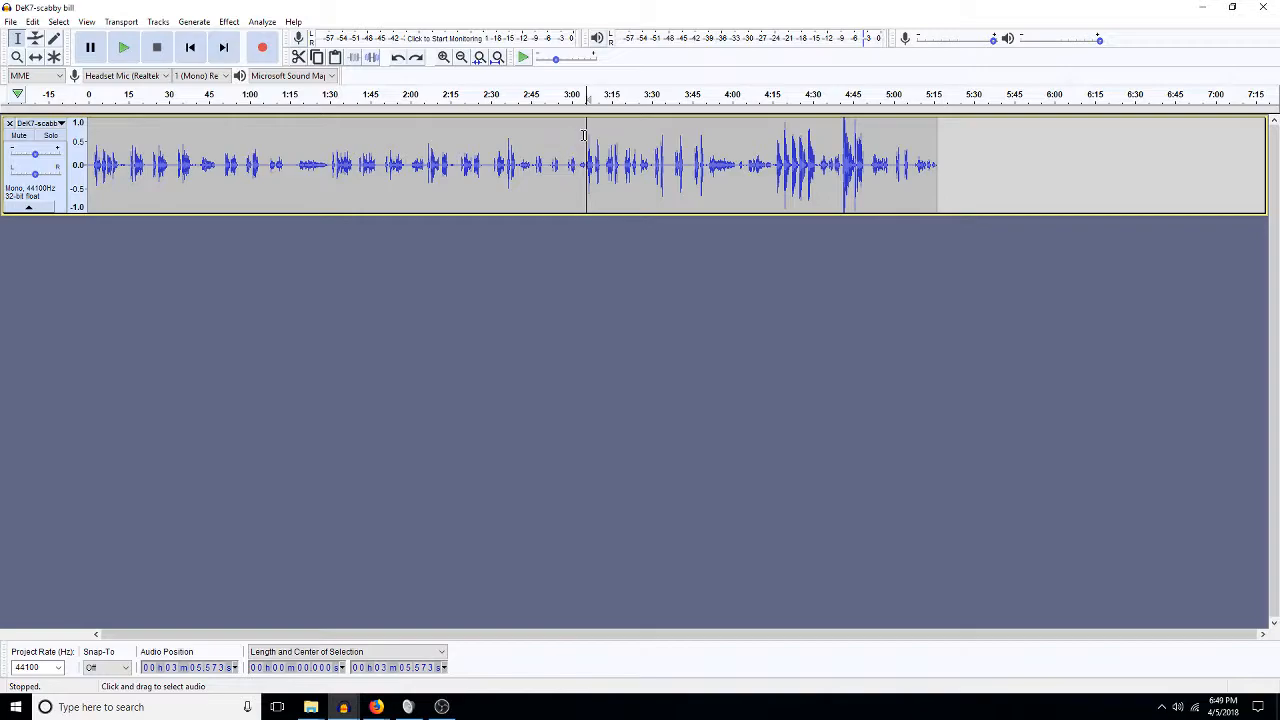
left_click(507, 165)
key("space")
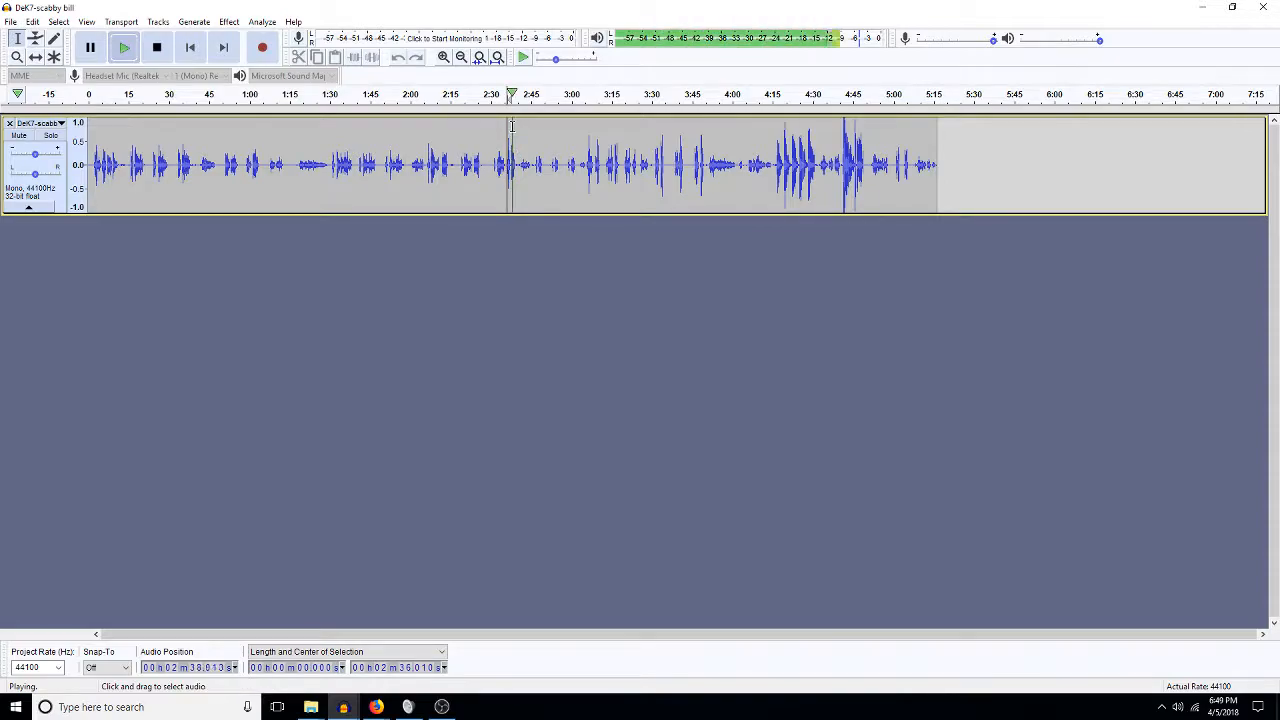
left_click(426, 160)
key("space")
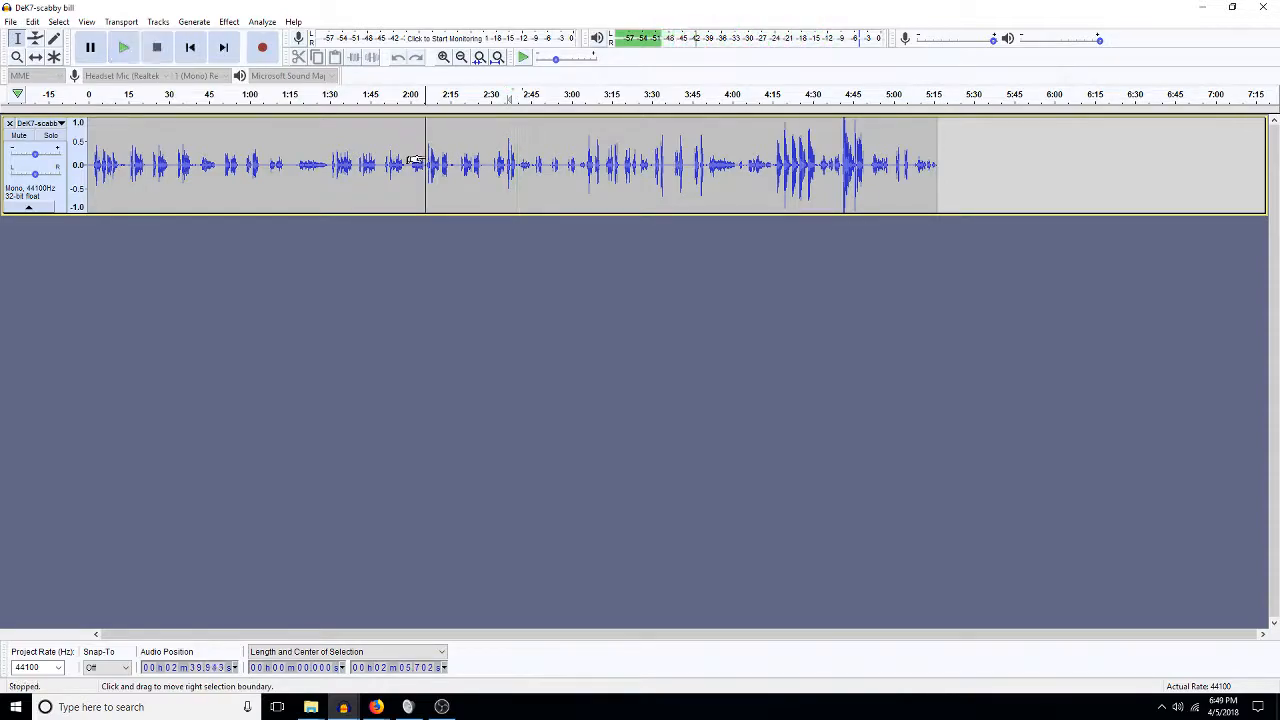
key("space")
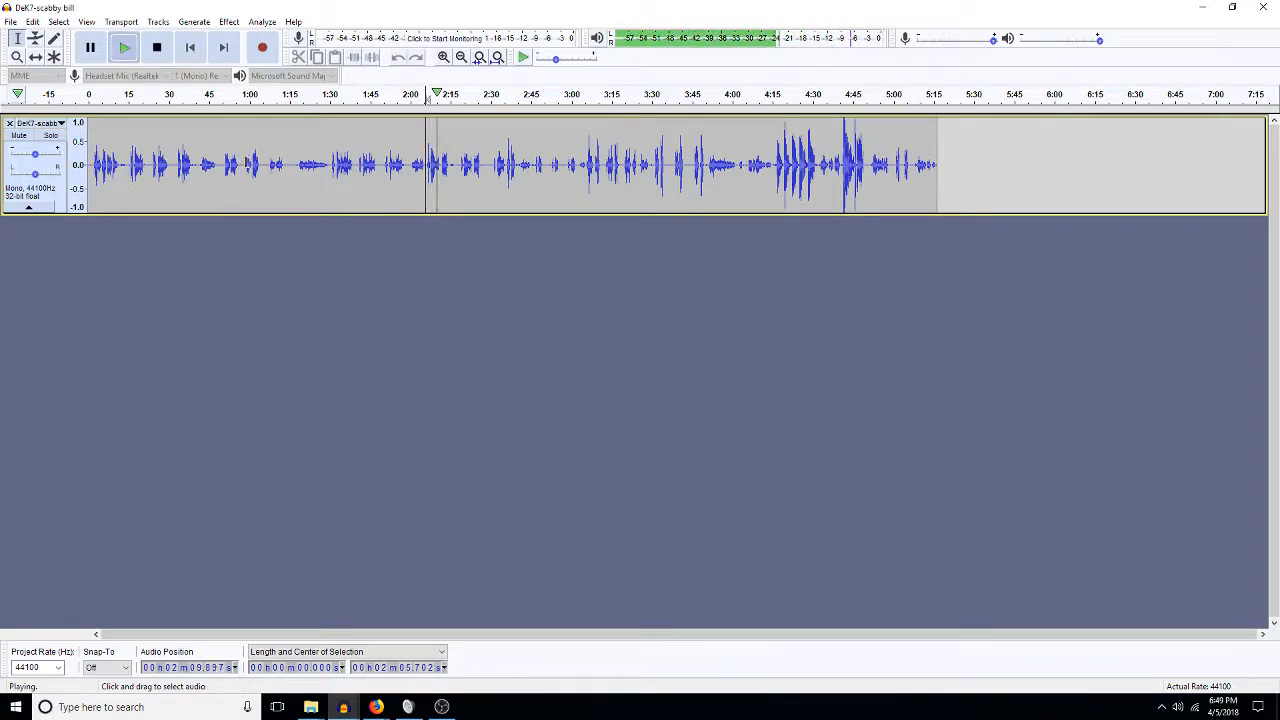
Listen to the opening of the track from 0:58, 0:32 and the very start.
left_click(245, 163)
key("space")
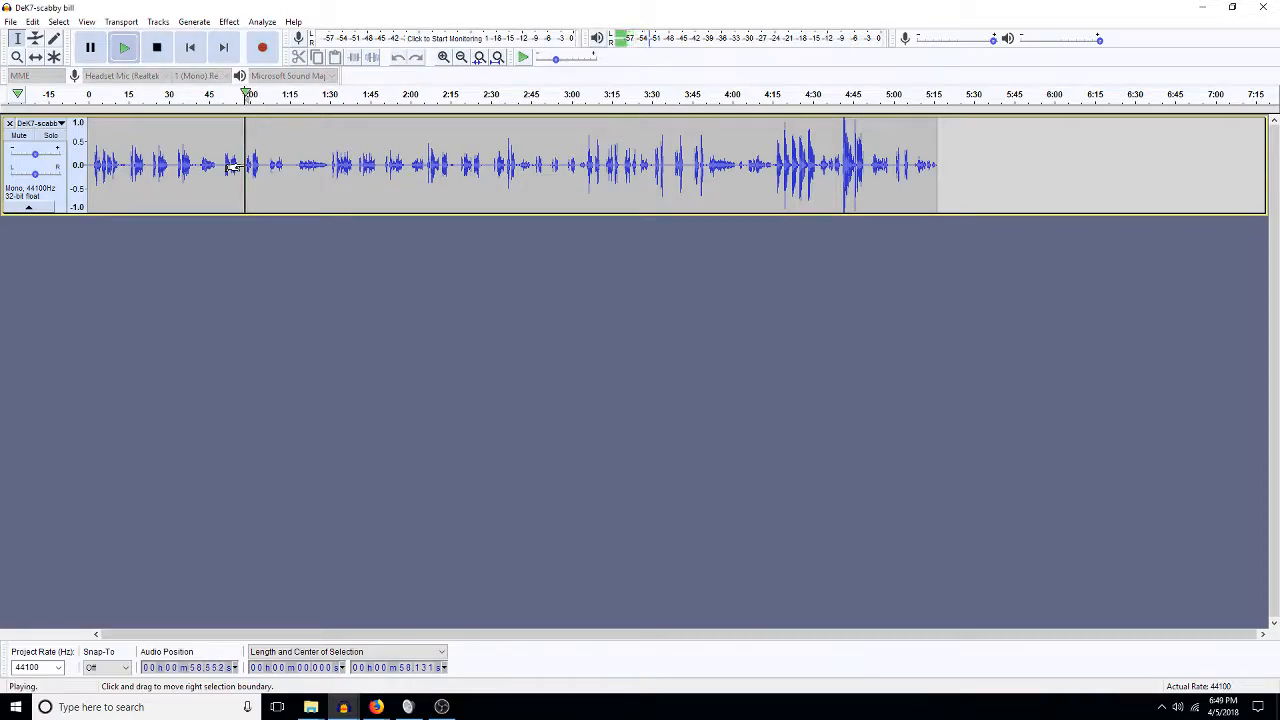
left_click(175, 160)
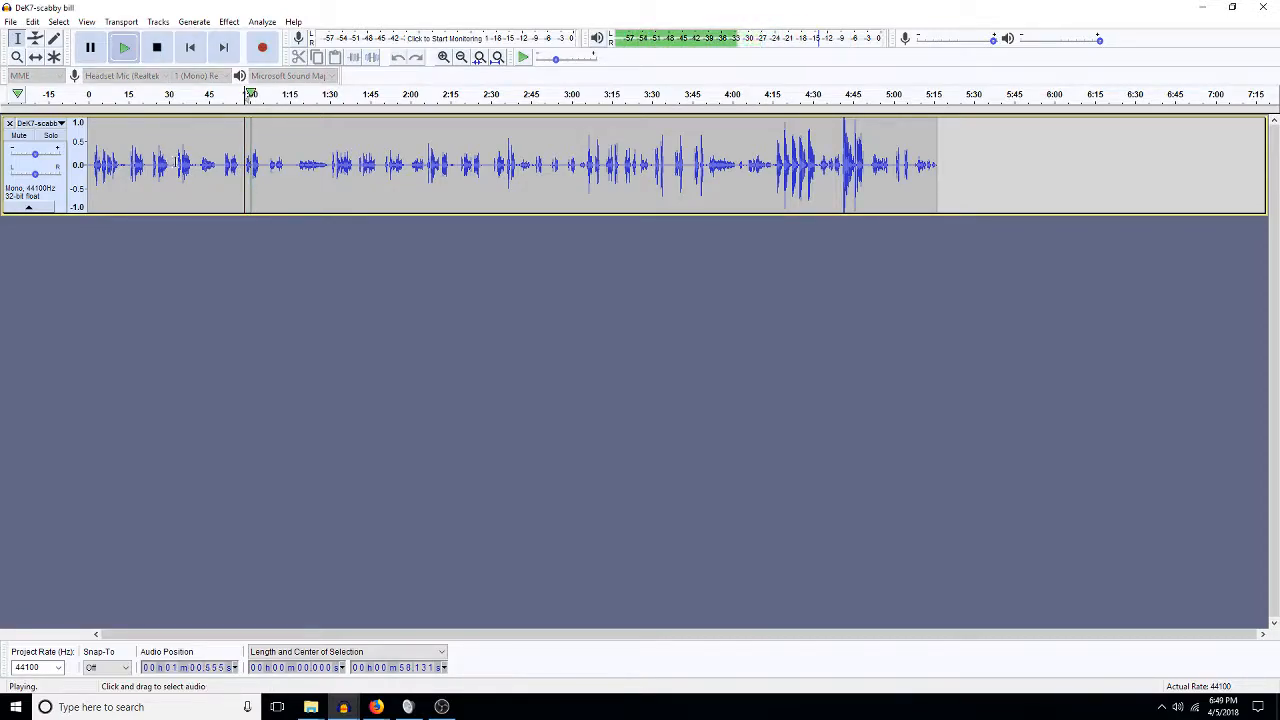
key("space")
key("space")
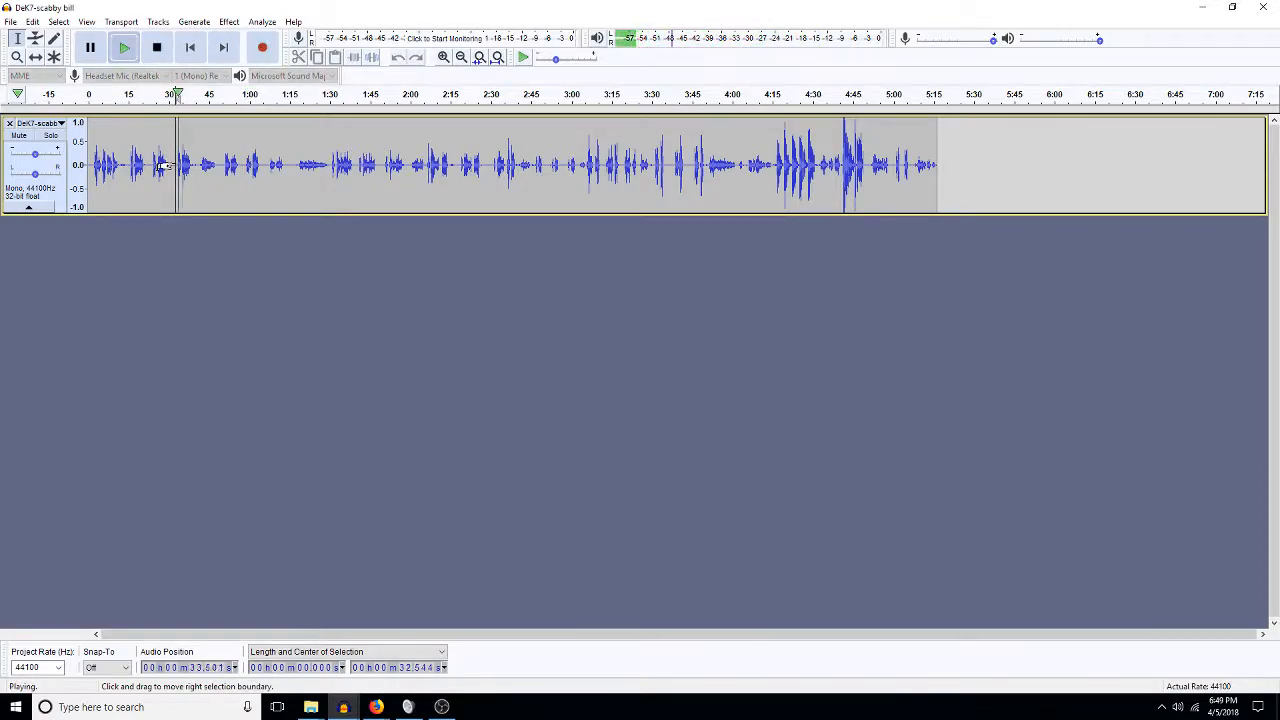
left_click(93, 164)
key("space")
key("space")
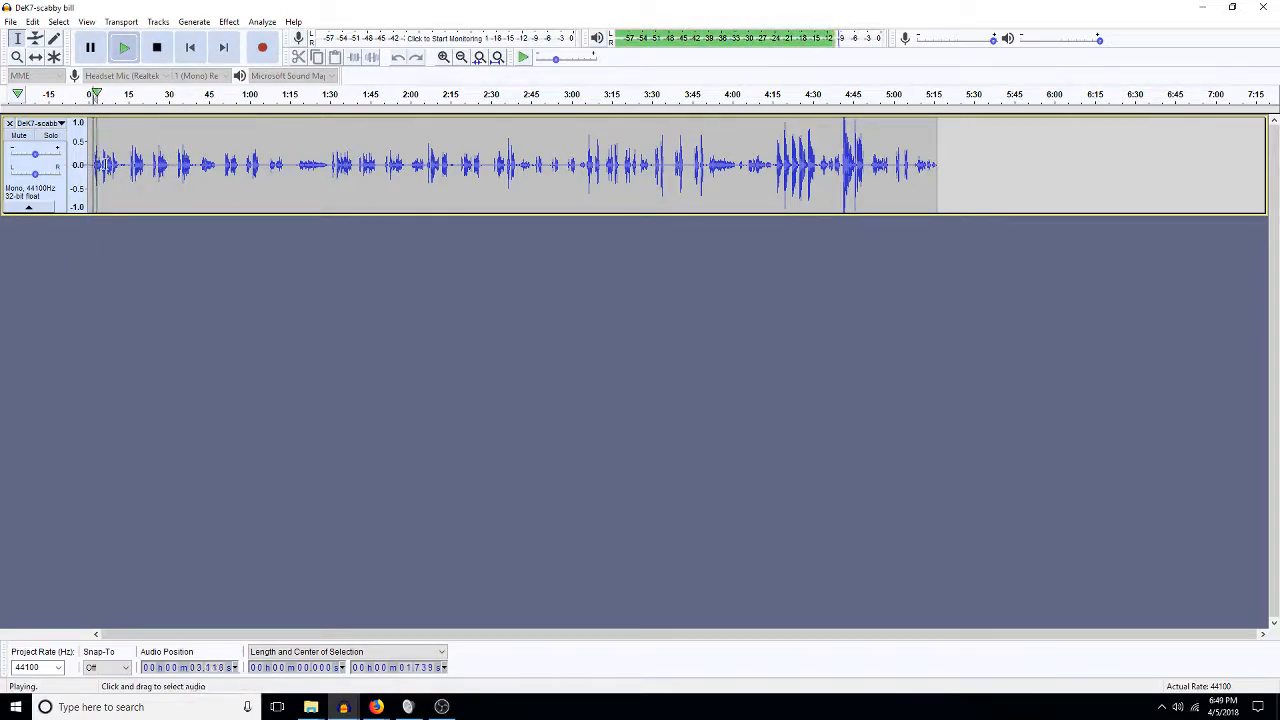
key("space")
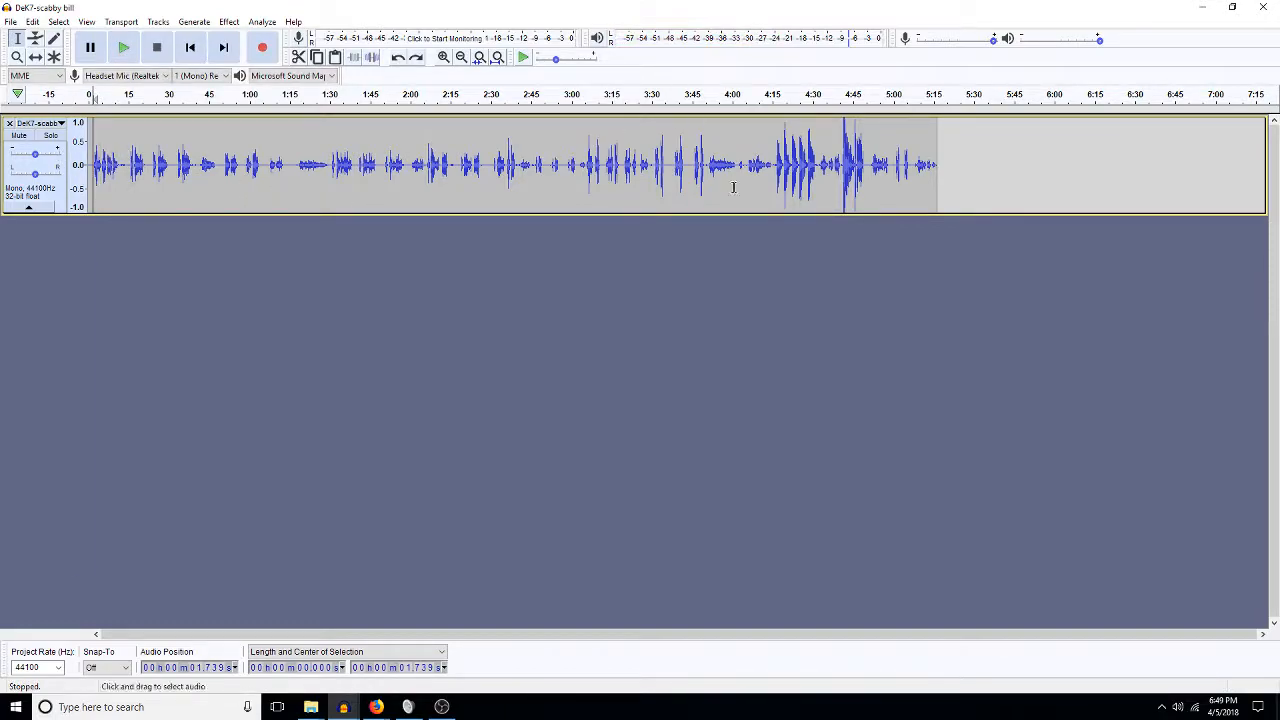
Audition near the end at 5:01 and 4:40, select six seconds from 3:05, and listen from 3:30.
left_click(896, 163)
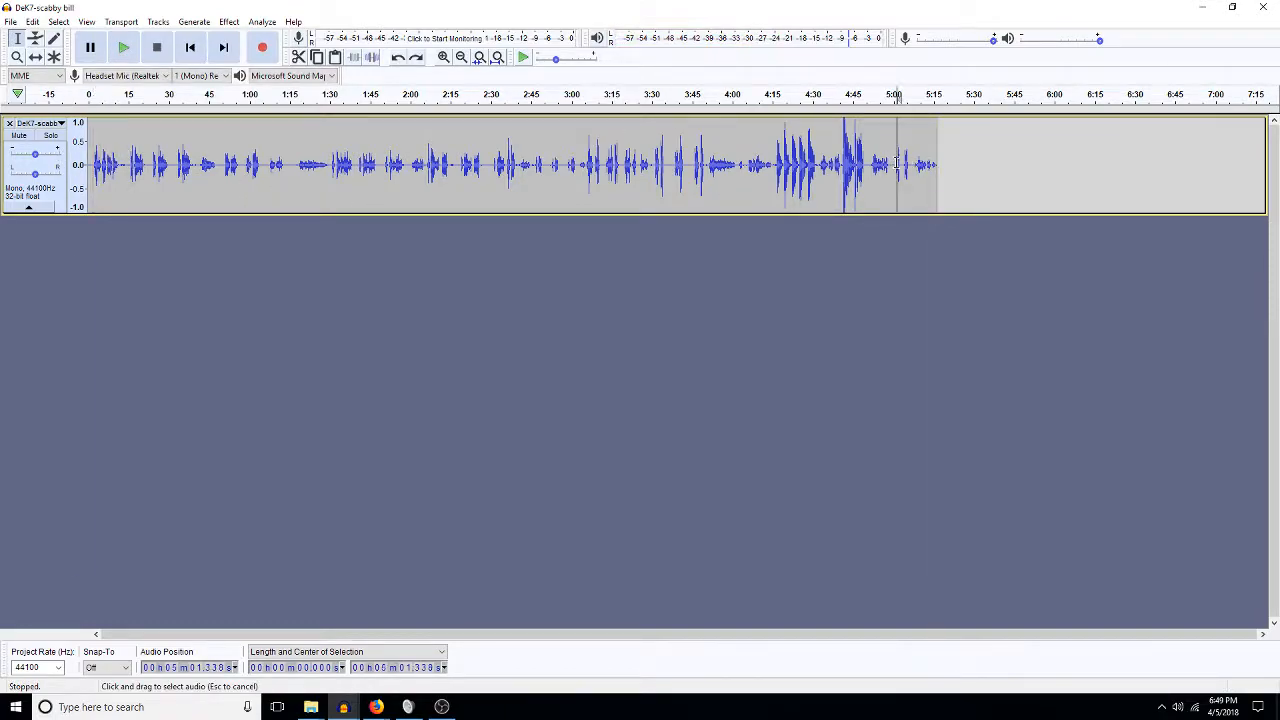
key("space")
key("space")
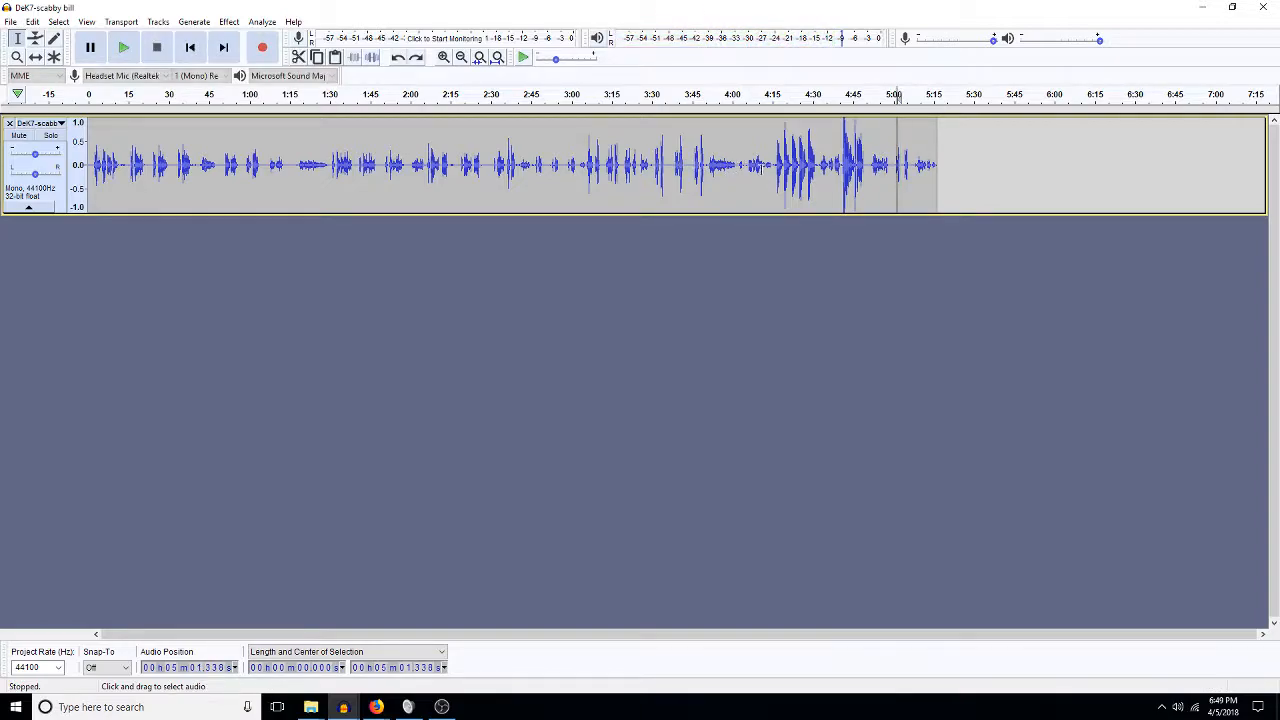
left_click(842, 162)
key("space")
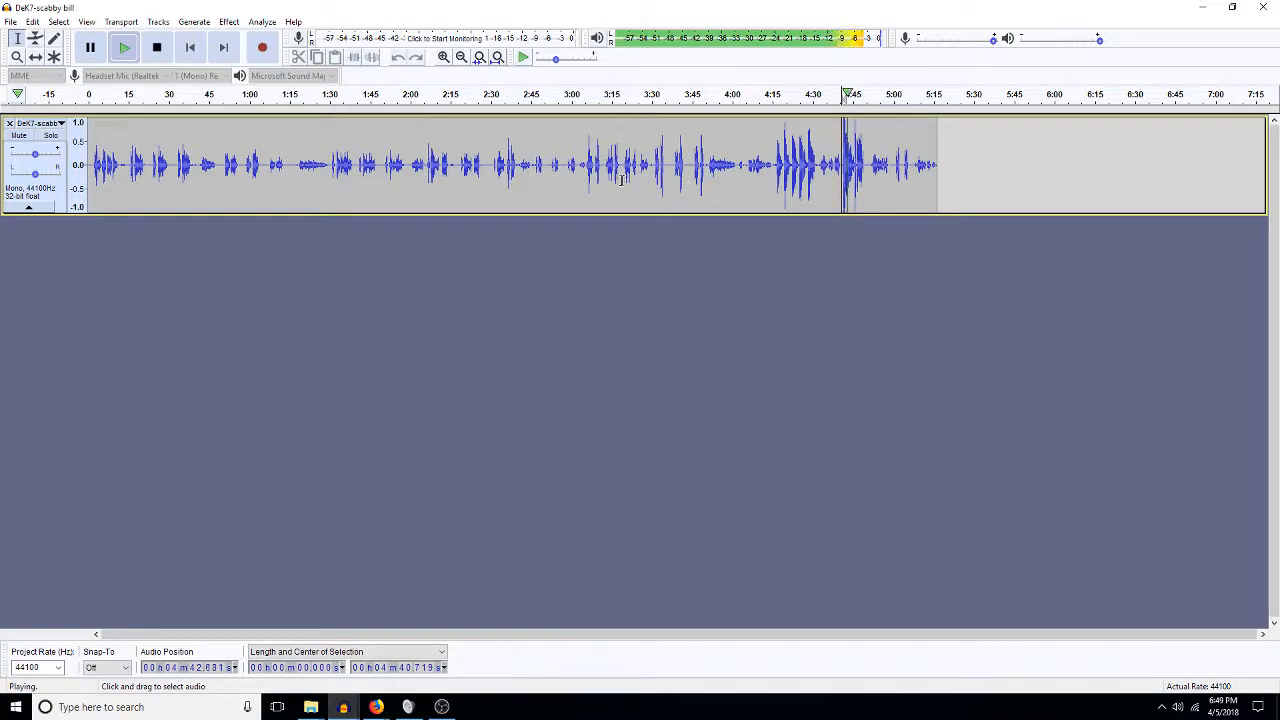
key("space")
left_click(586, 170)
key("space")
left_click_drag(586, 174, 602, 178)
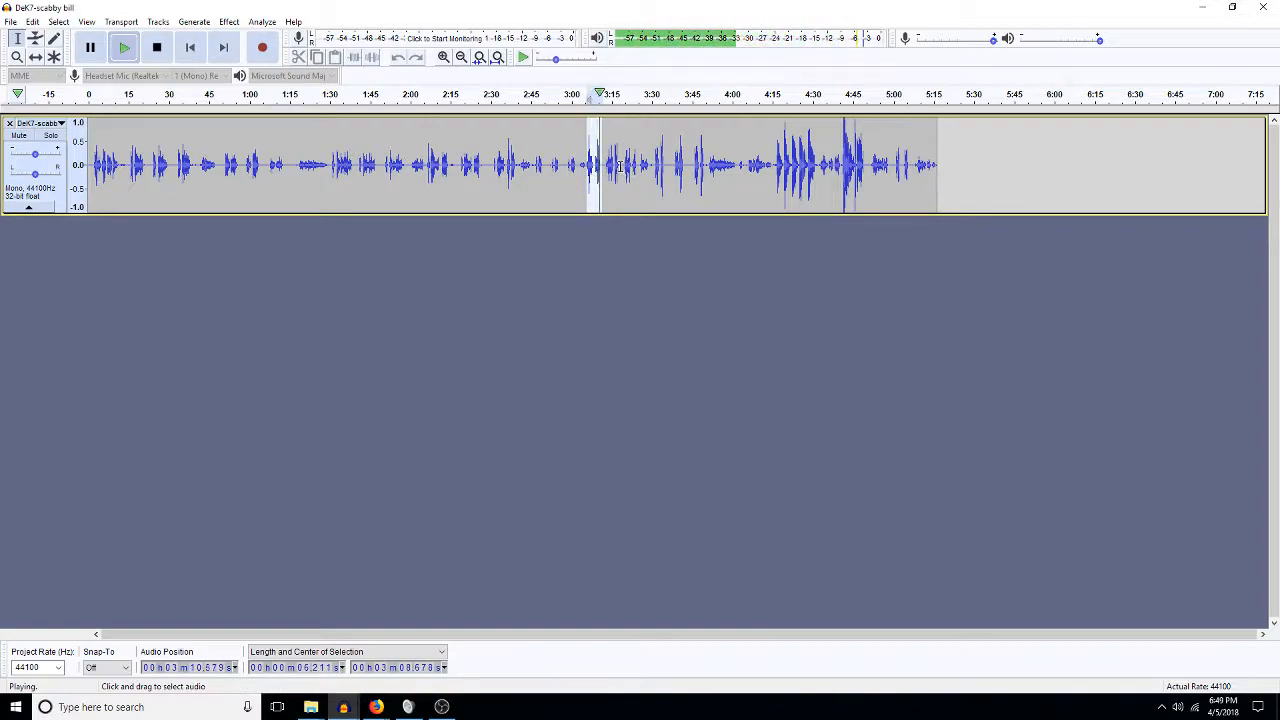
left_click(653, 168)
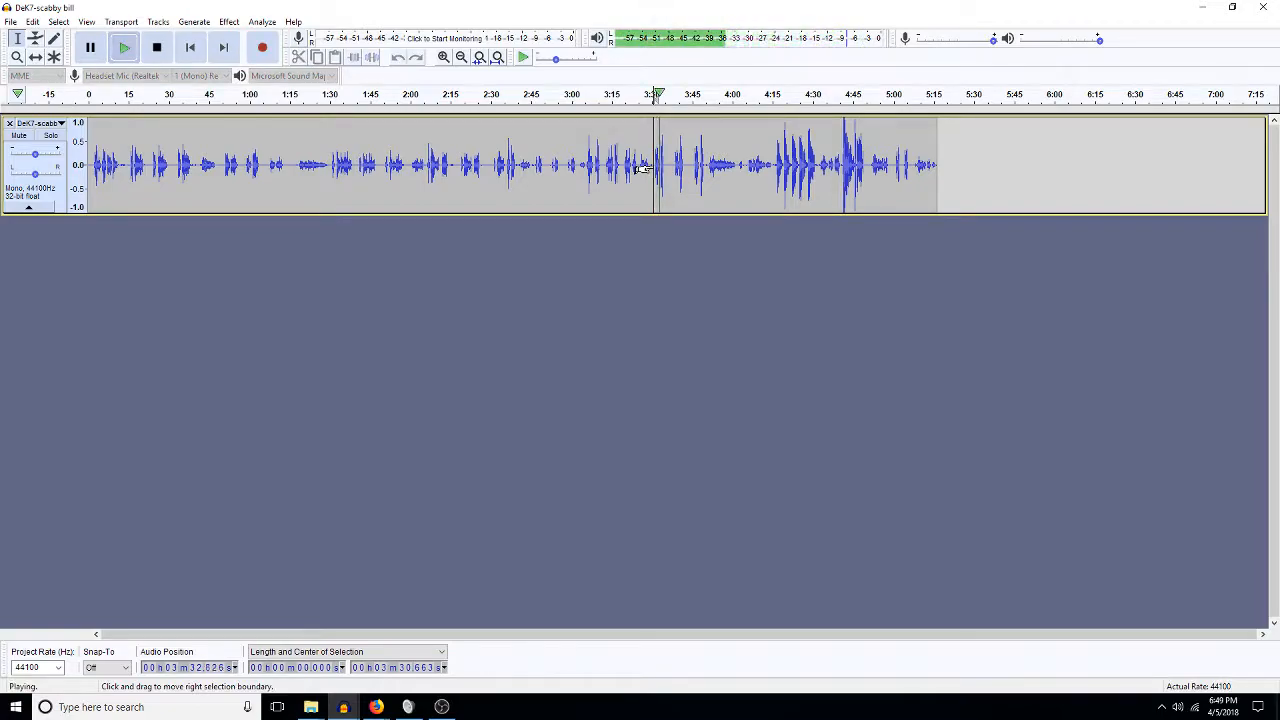
key("space")
Apply a 300 Hz high-pass filter and noise reduction to the whole scabby bill track.
key("ctrl+a")
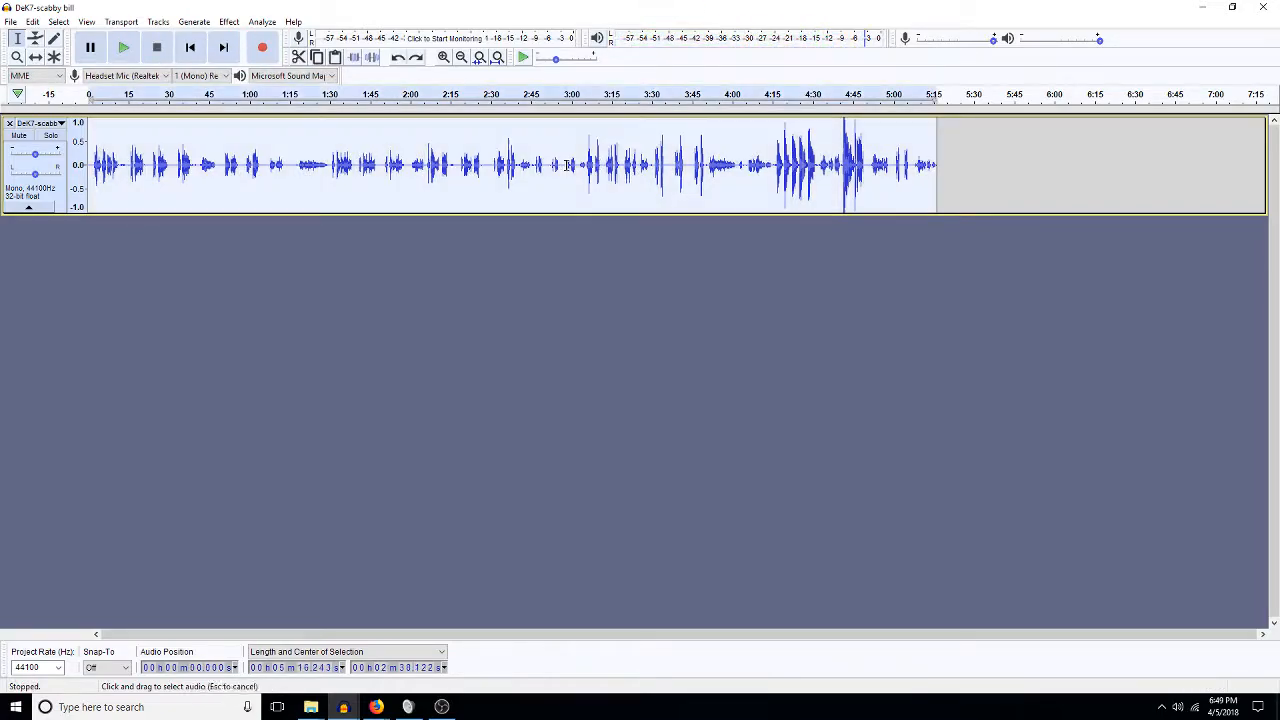
key("ctrl+h")
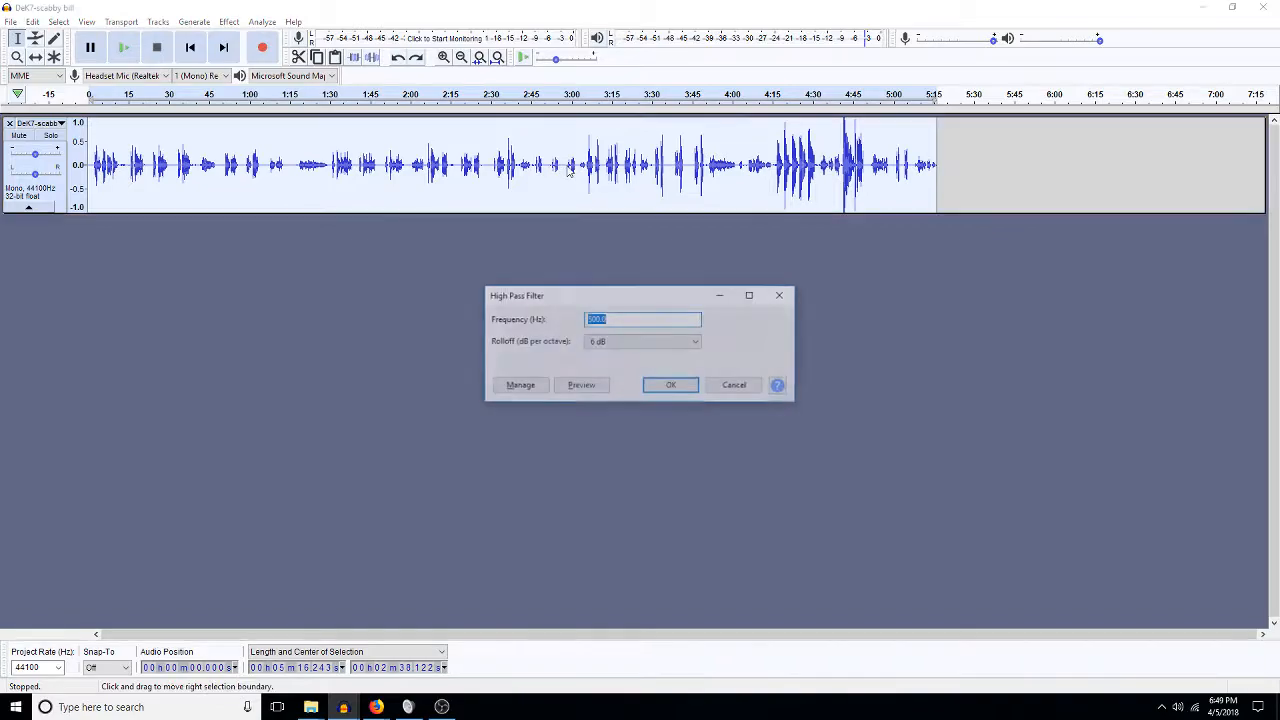
type("300")
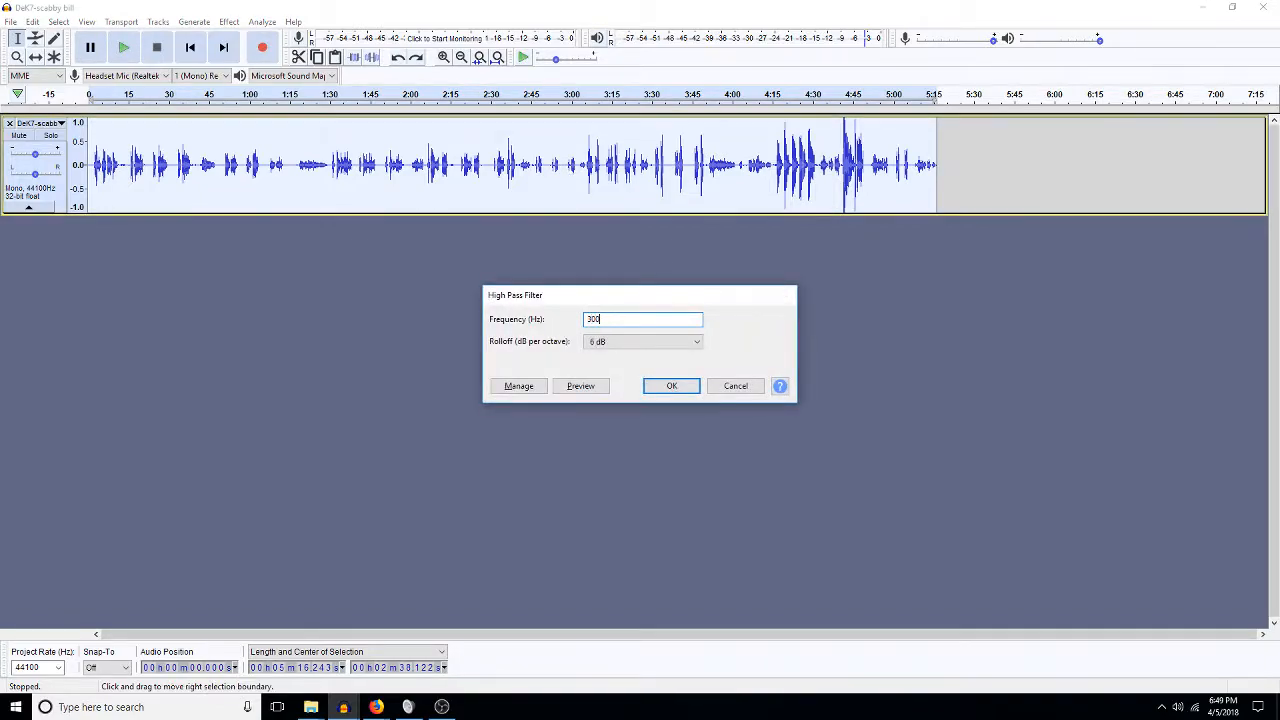
key("Return")
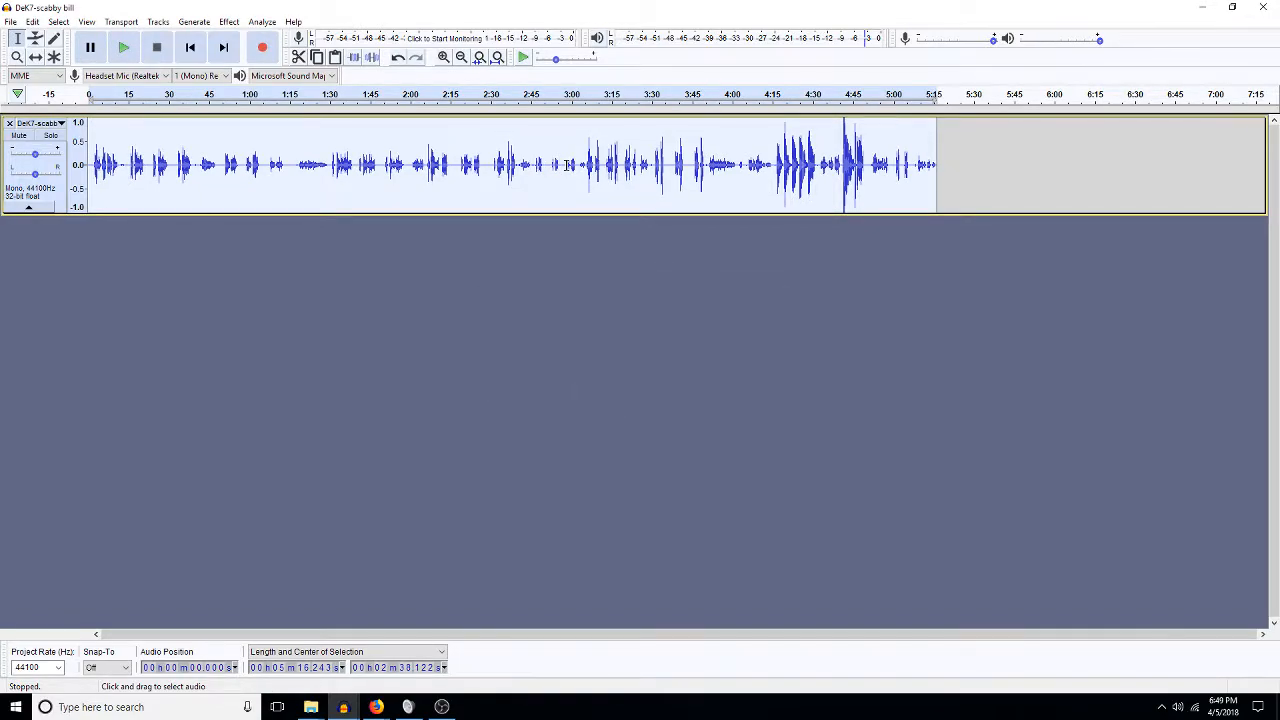
key("ctrl+n")
key("Return")
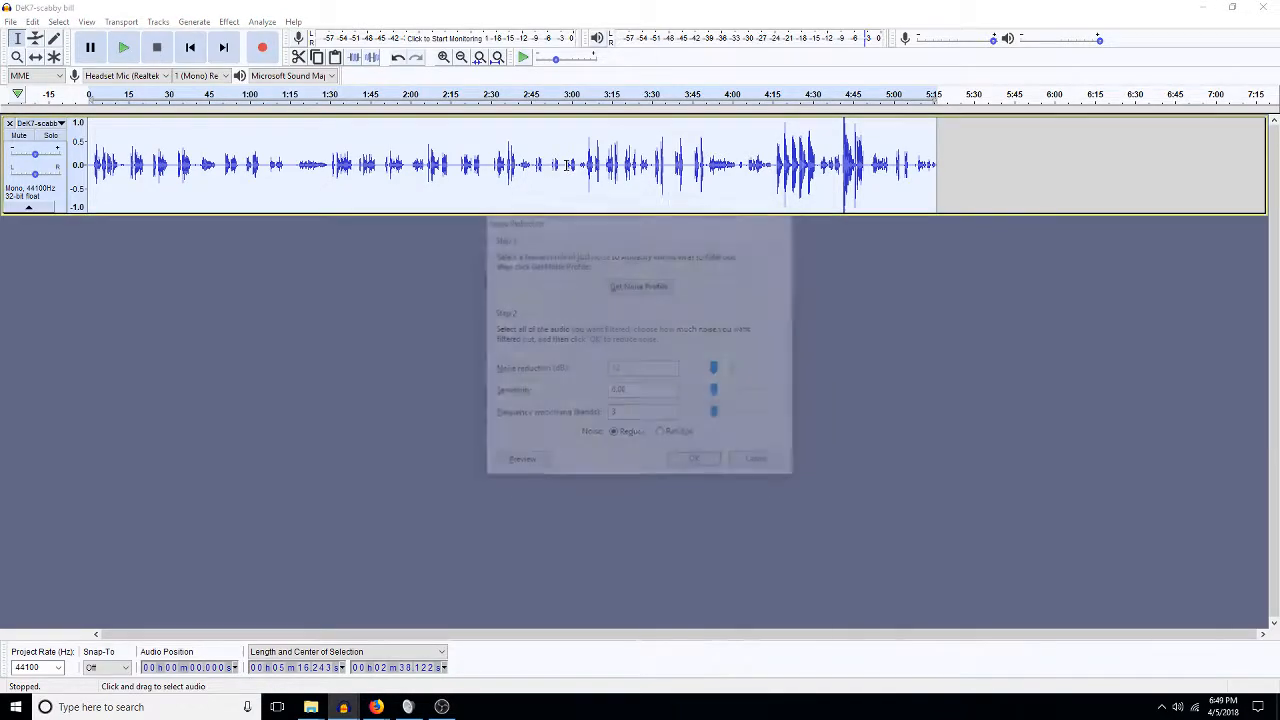
Play the cleaned audio from about 1:11 to check the result.
left_click(286, 180)
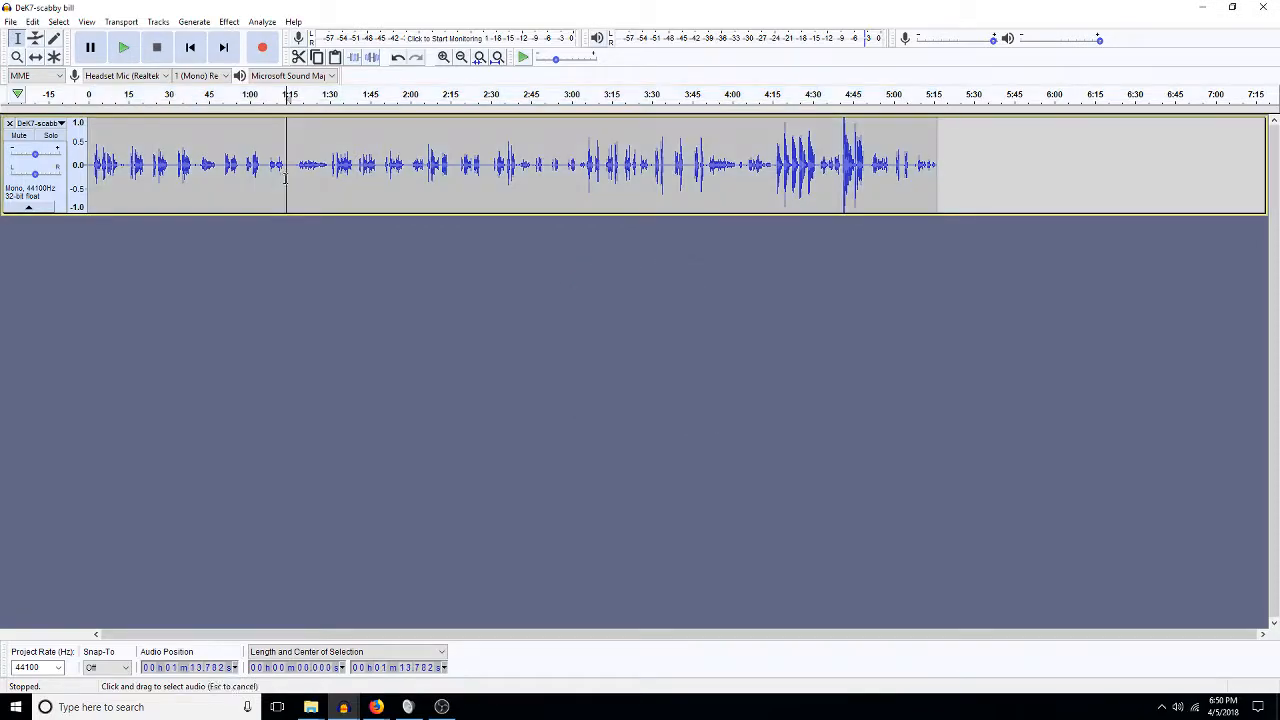
key("space")
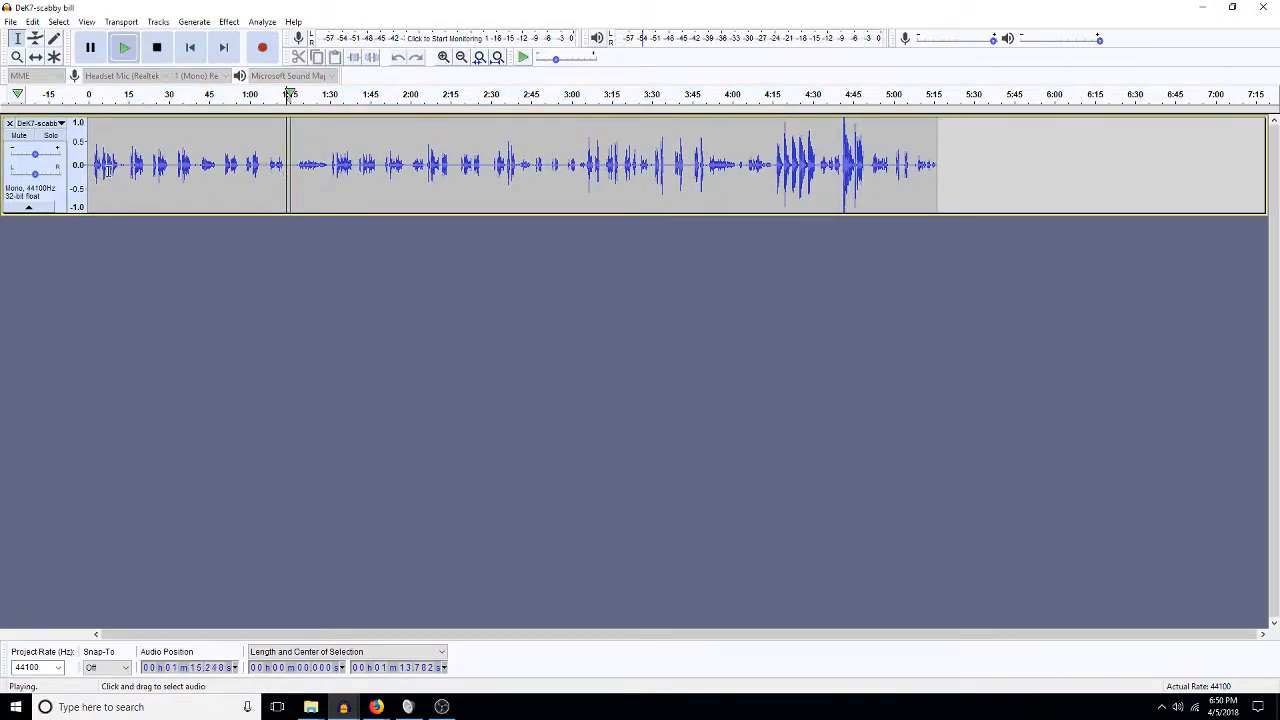
key("space")
left_click(12, 22)
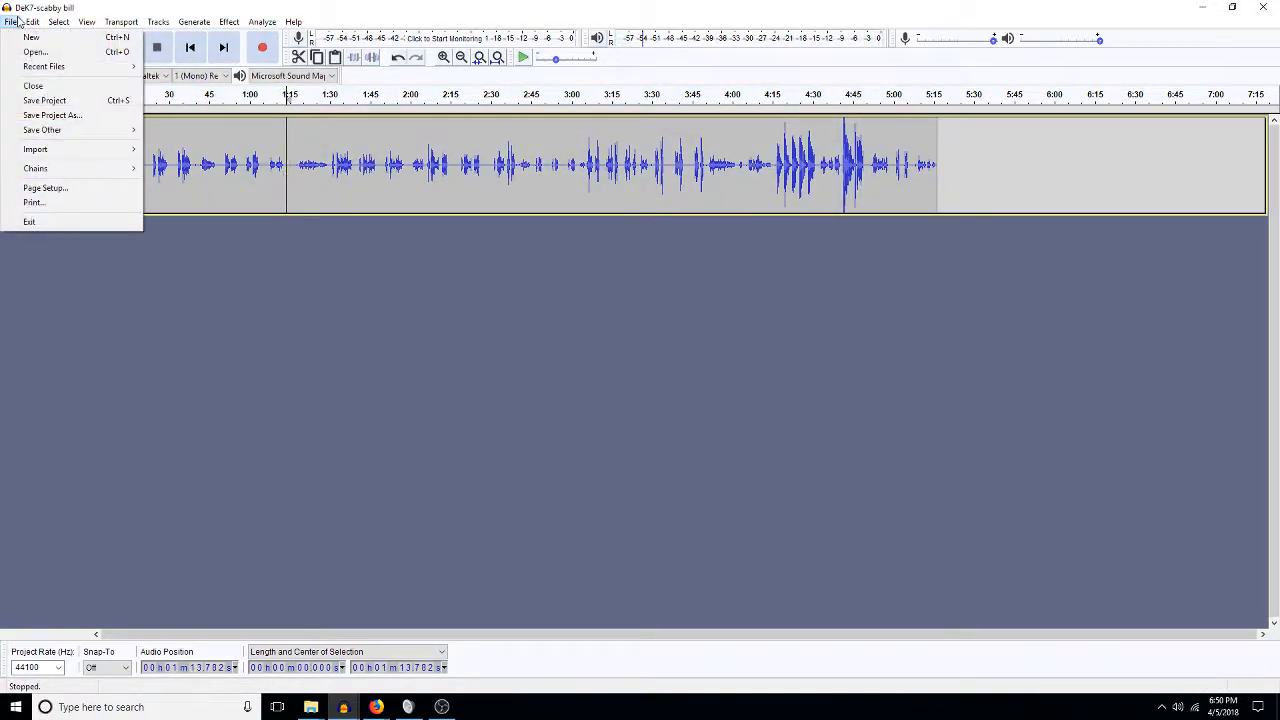
Save the project under the new name 'DeK7-scabby bill_cleaned'.
left_click(55, 116)
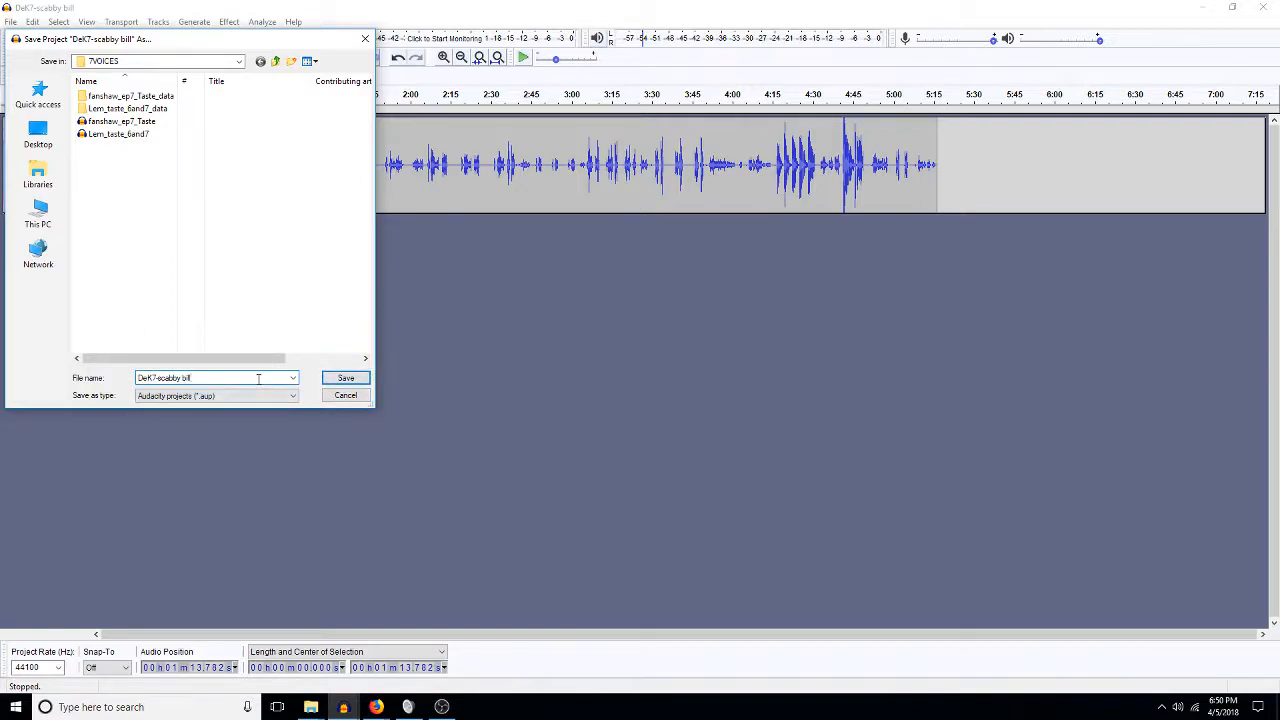
type("n")
key("Return")
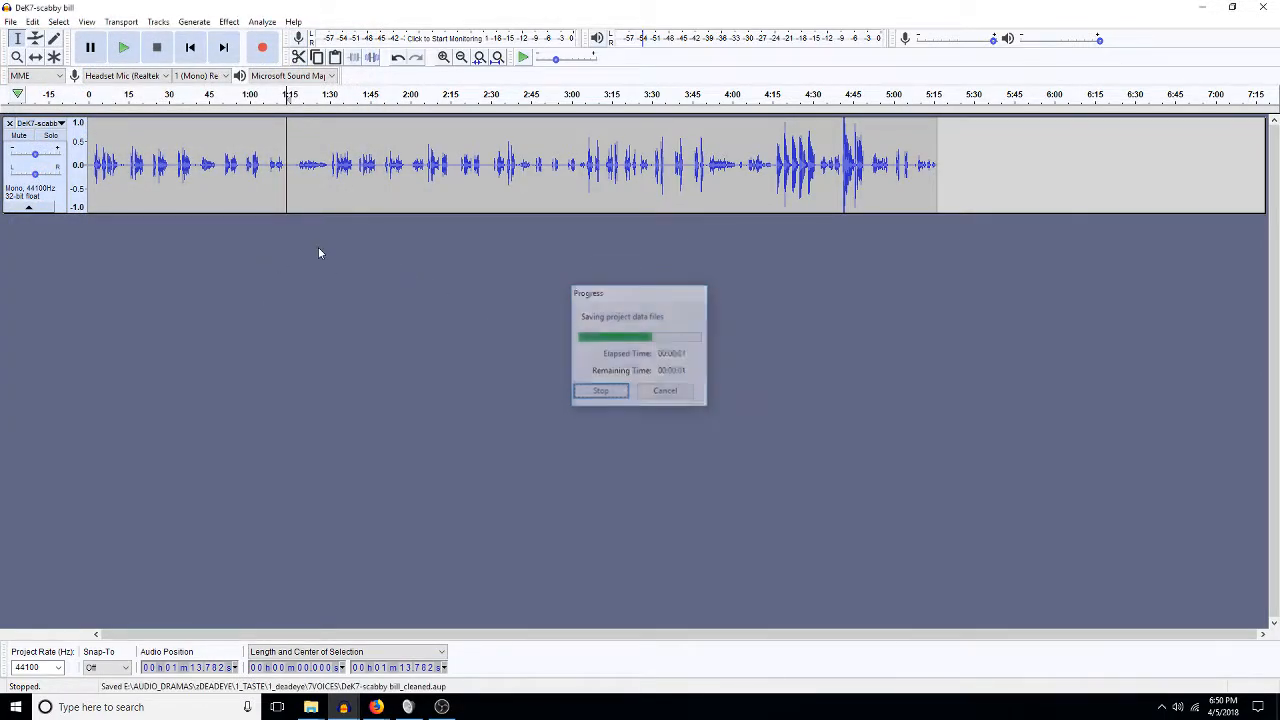
Open the SKiffle-DEK-Ep7-Pikey recording in its own window.
left_click(11, 22)
left_click(25, 51)
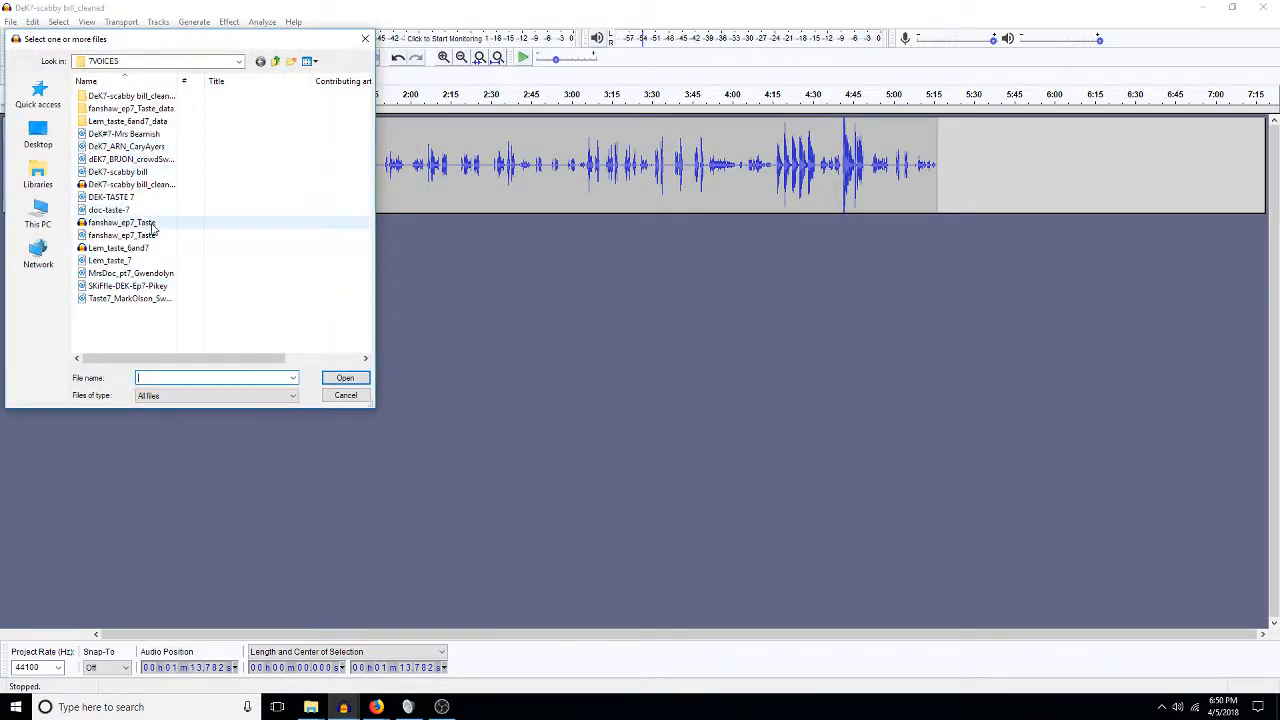
double_click(143, 285)
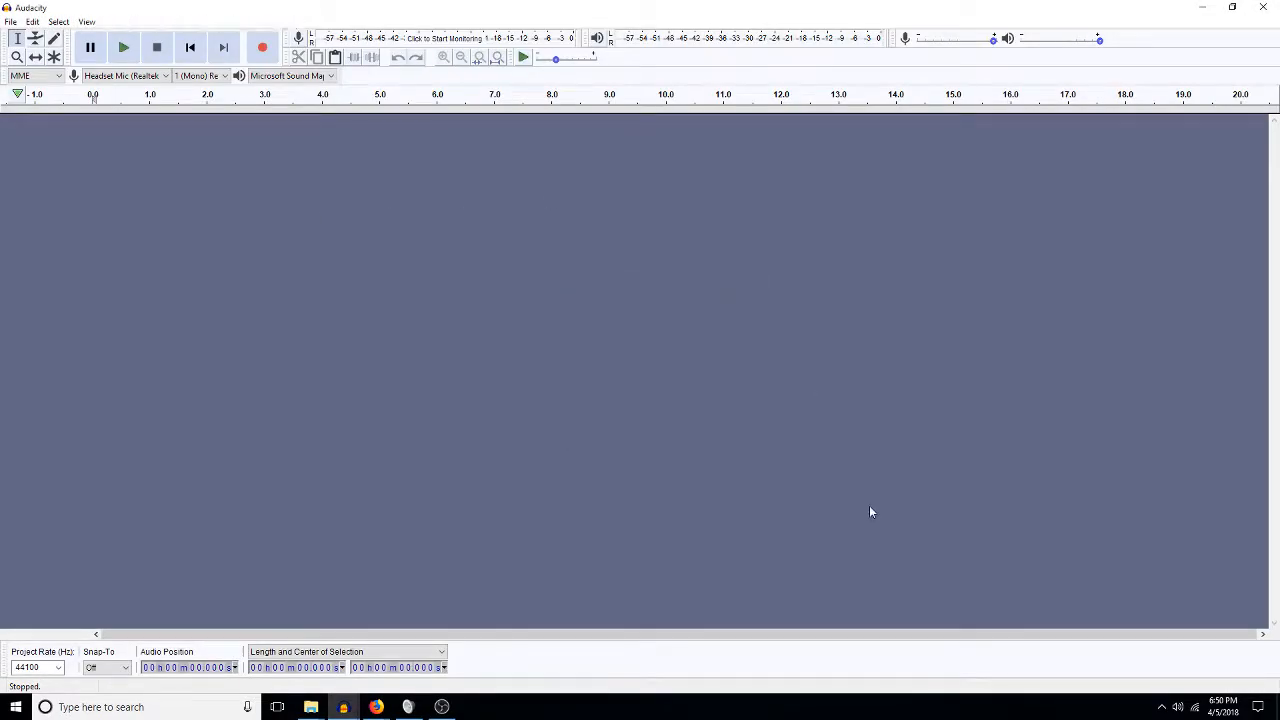
Close the SKiffle-DEK-Ep7-Pikey project without saving changes.
left_click(1261, 7)
left_click(622, 351)
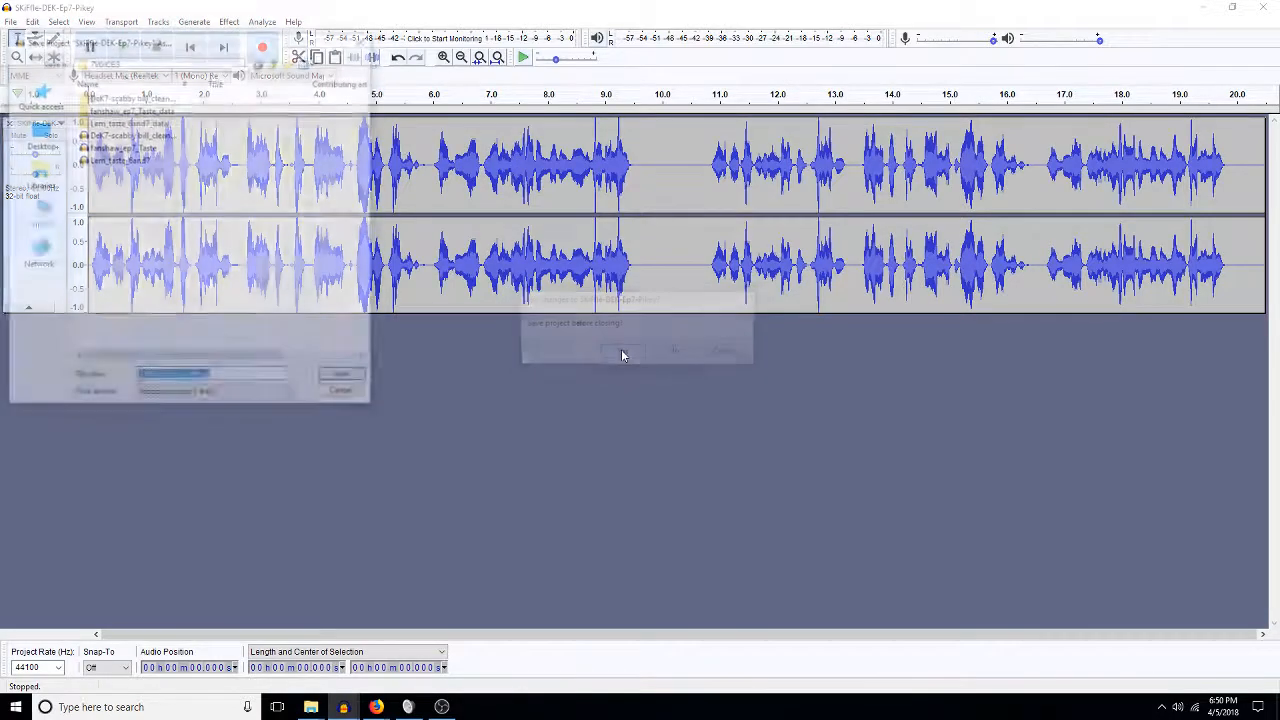
left_click(346, 397)
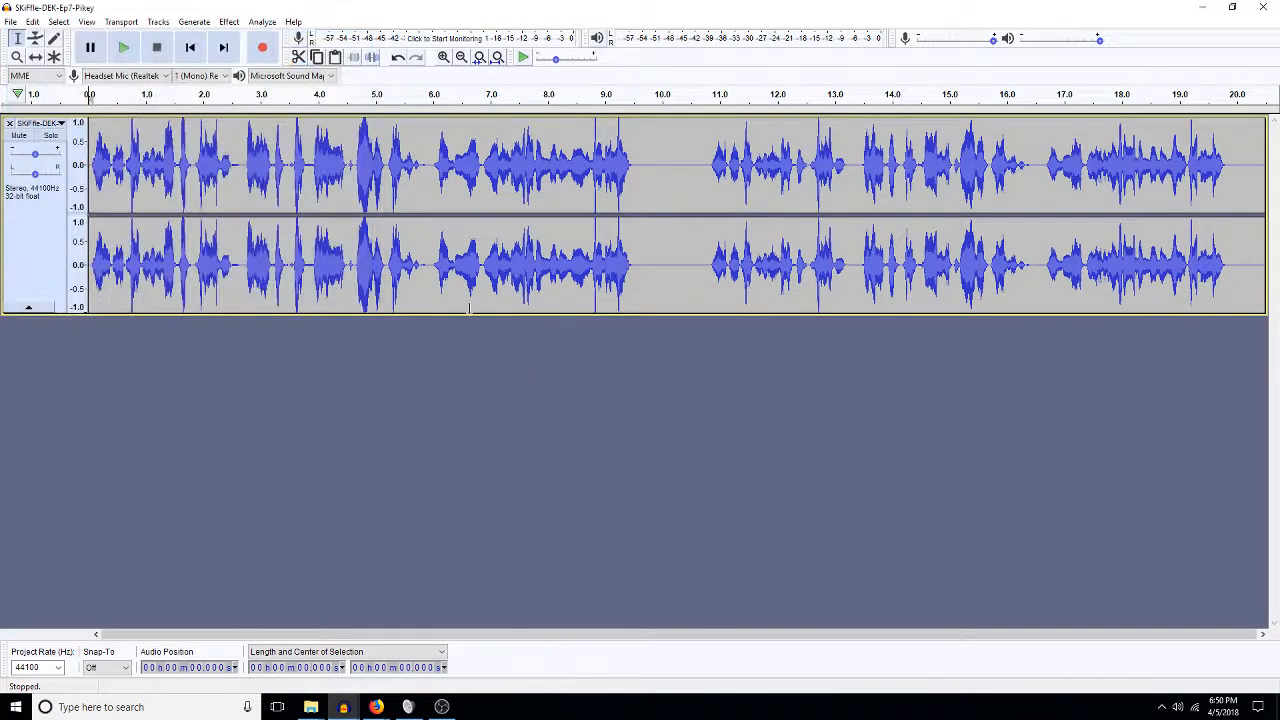
left_click(1268, 8)
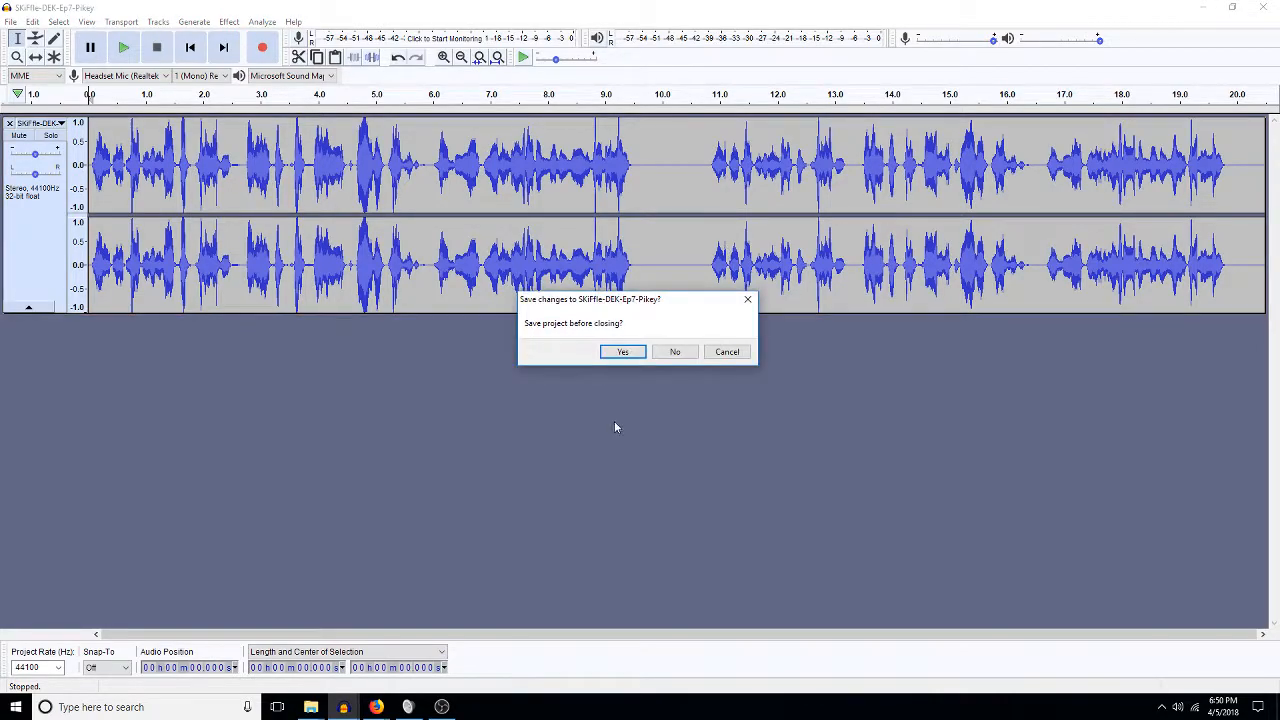
left_click(675, 352)
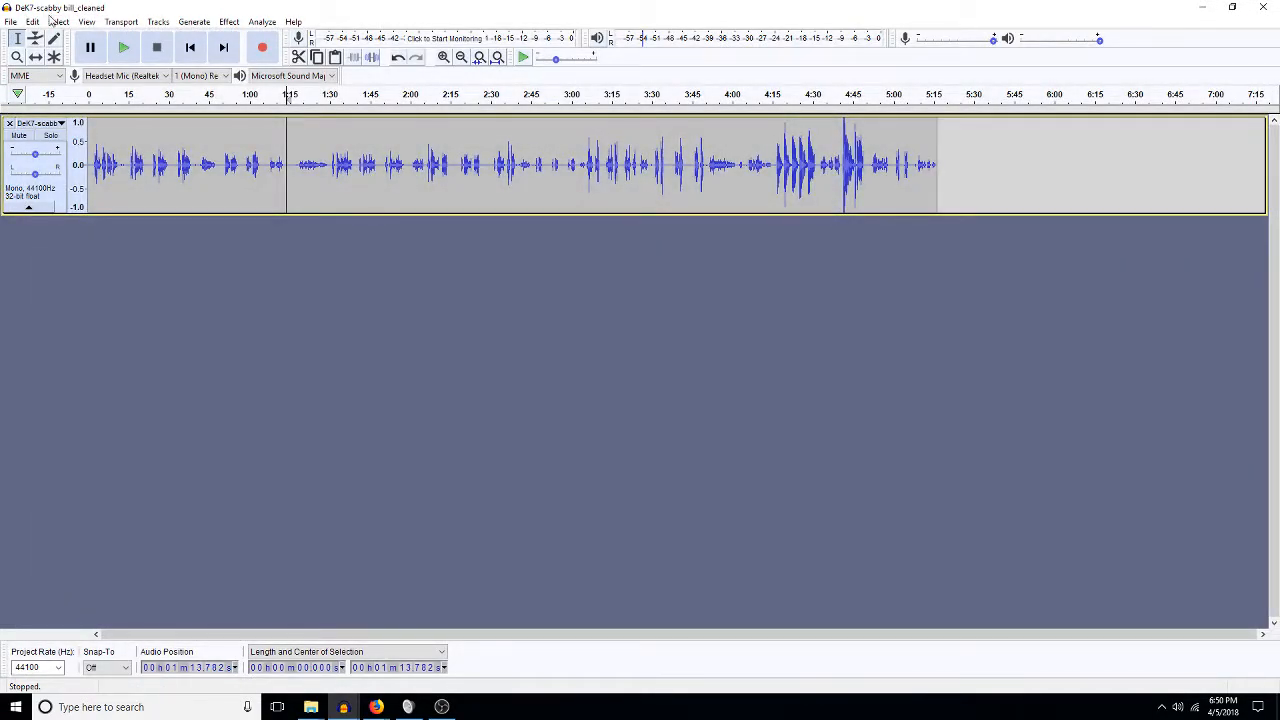
Open the DeK-taste 6 Scabby Bill MP3 from the 1_deadeye\6VOICES folder.
left_click(12, 22)
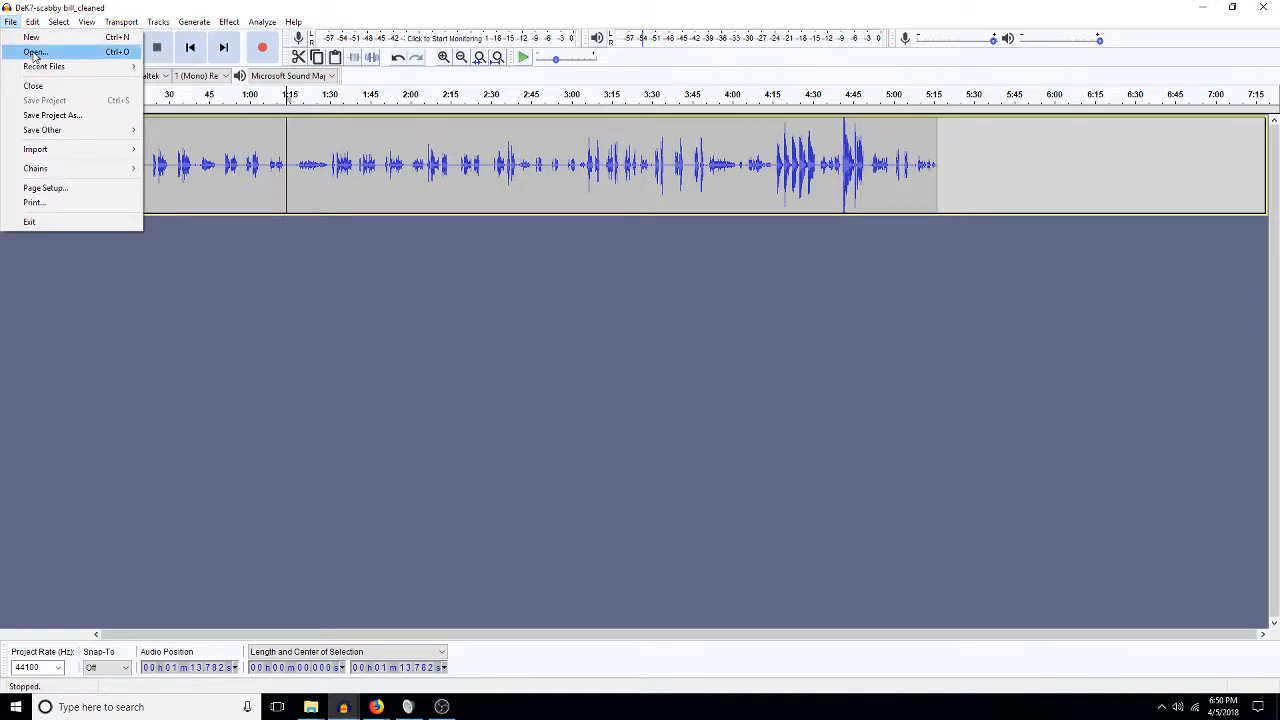
left_click(36, 49)
left_click(275, 61)
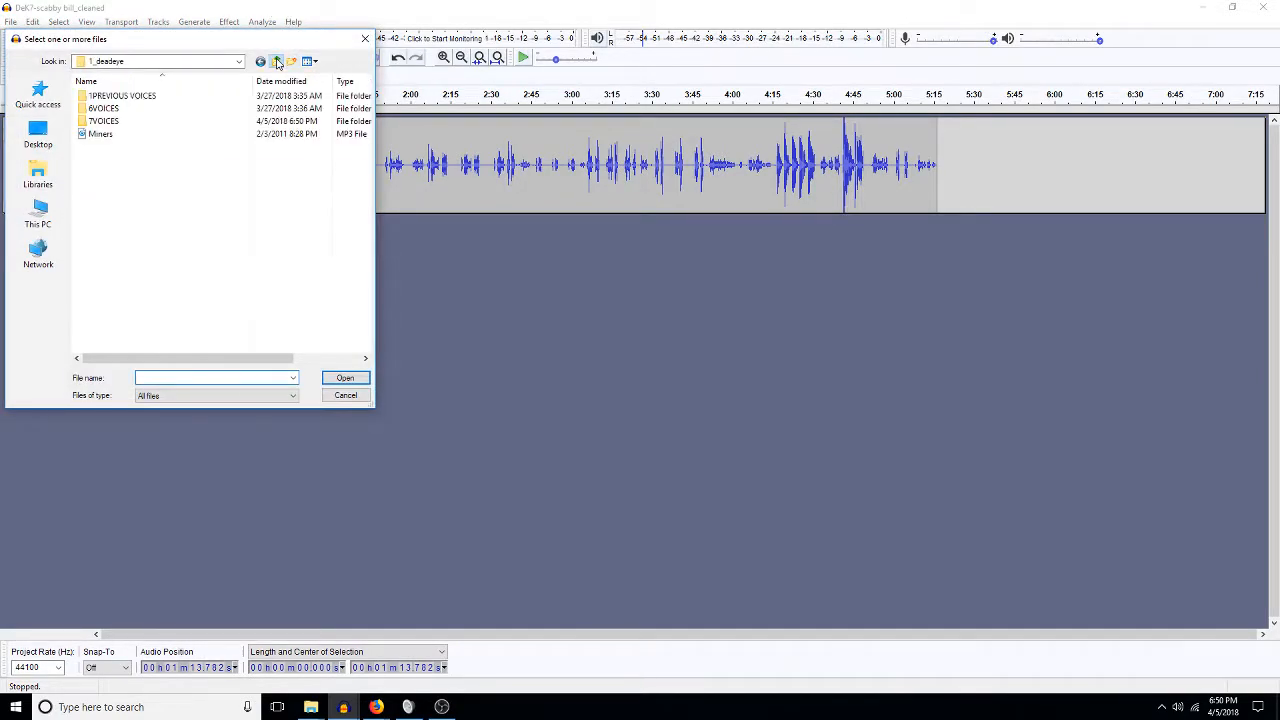
double_click(110, 108)
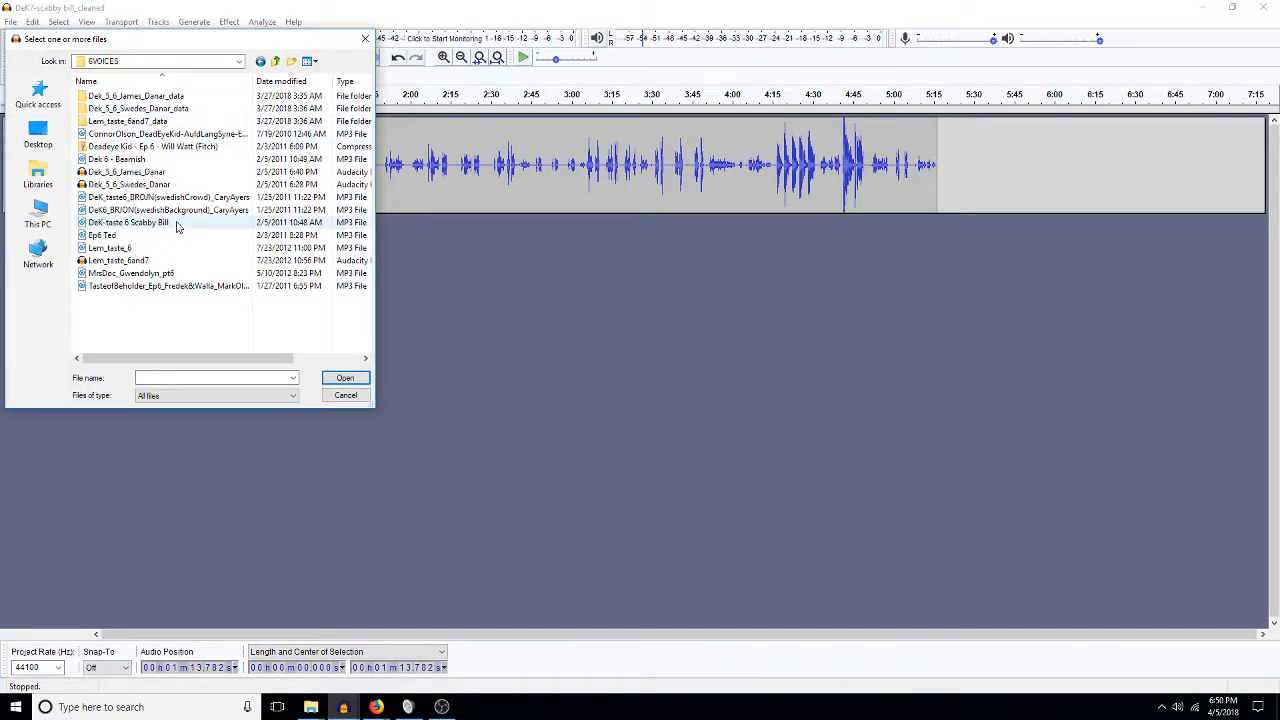
left_click(142, 222)
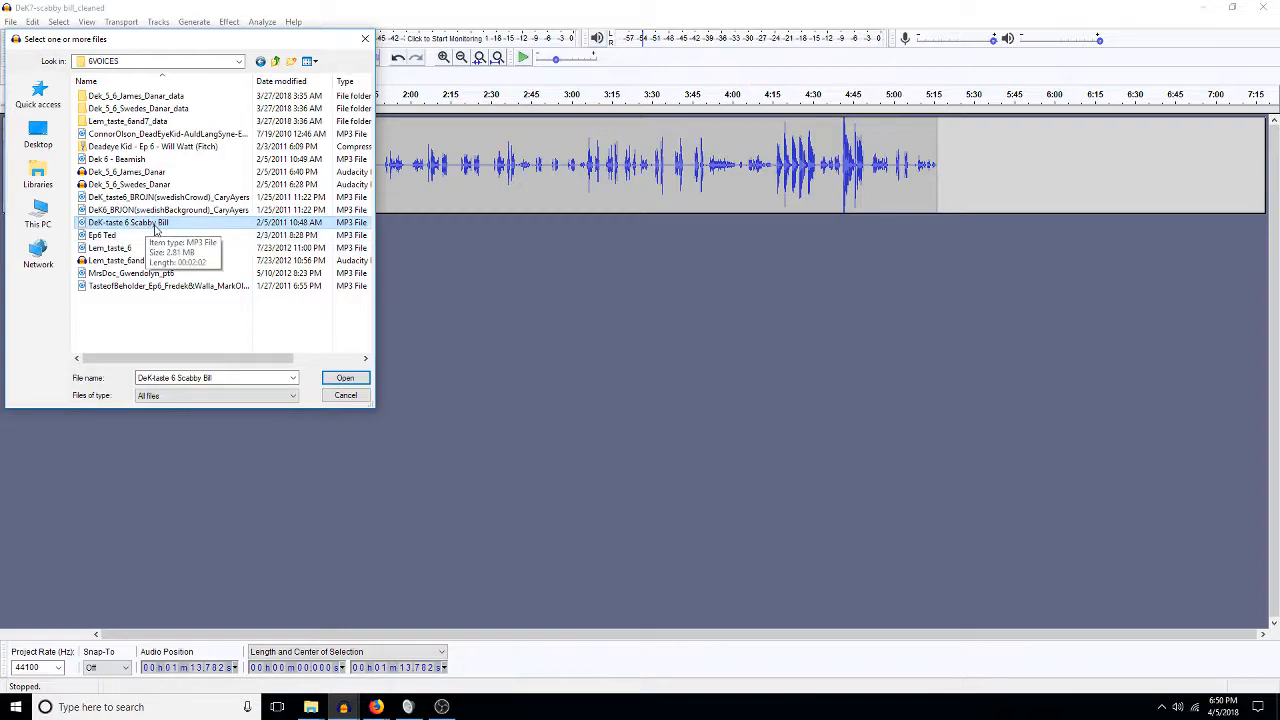
double_click(155, 224)
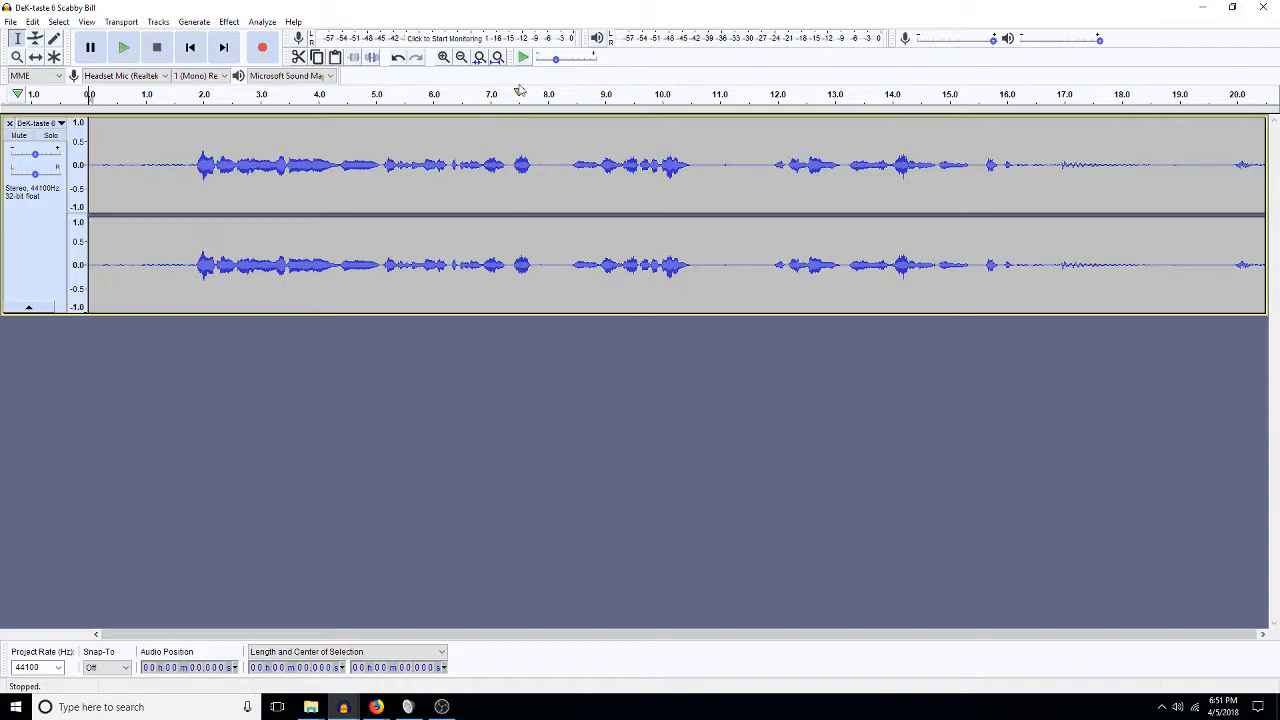
Fit the recording in view and audition it from about 1:21, 1:37, 1:31, 1:10 and 1:01.
left_click(497, 57)
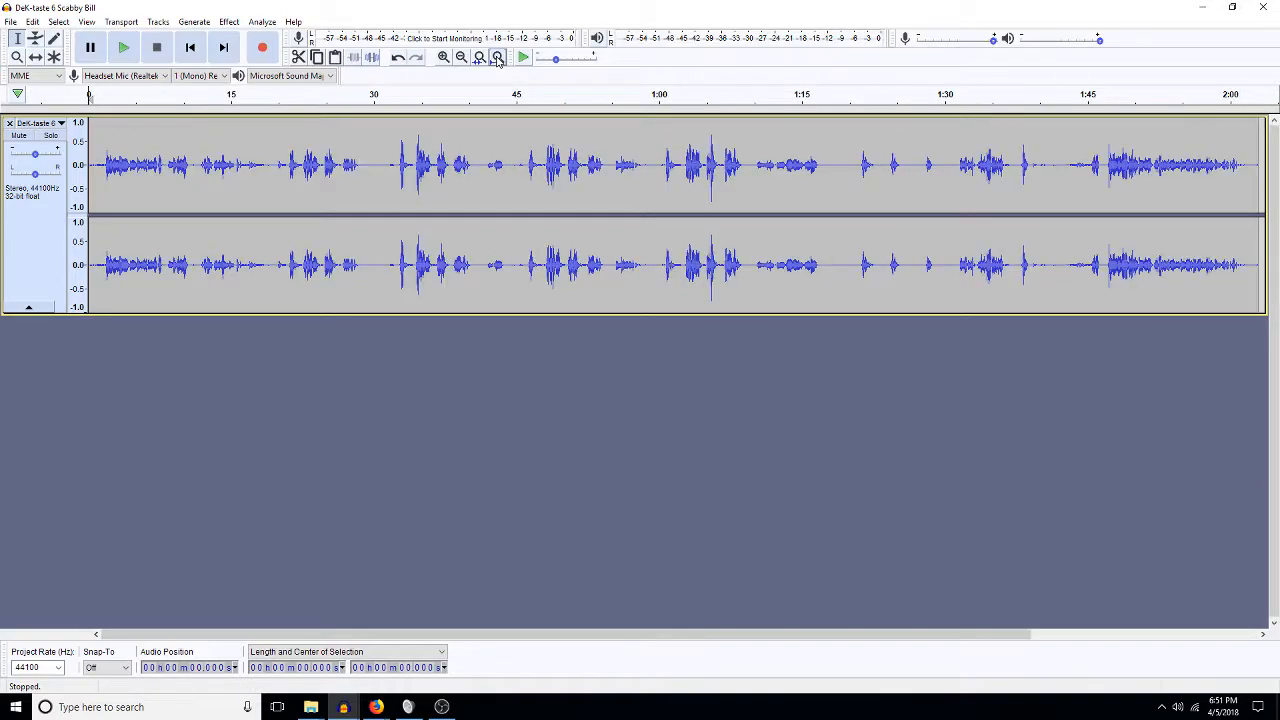
left_click(864, 165)
key("space")
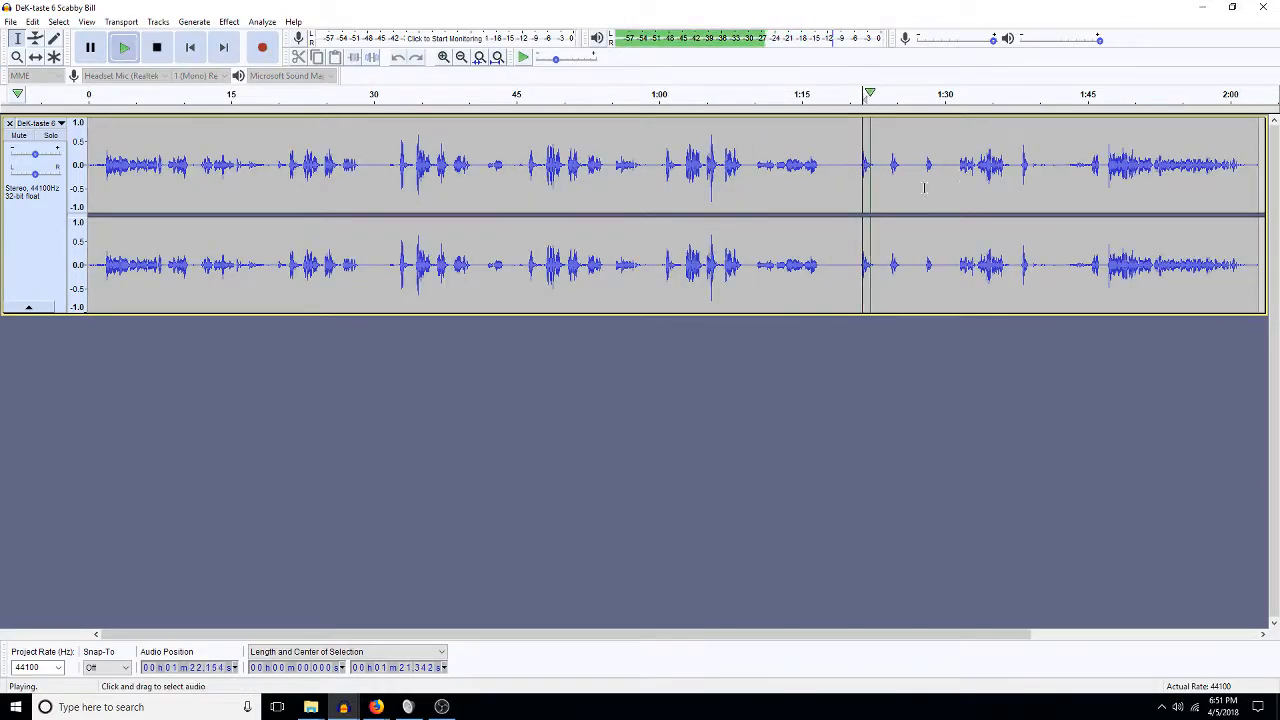
left_click(1017, 168)
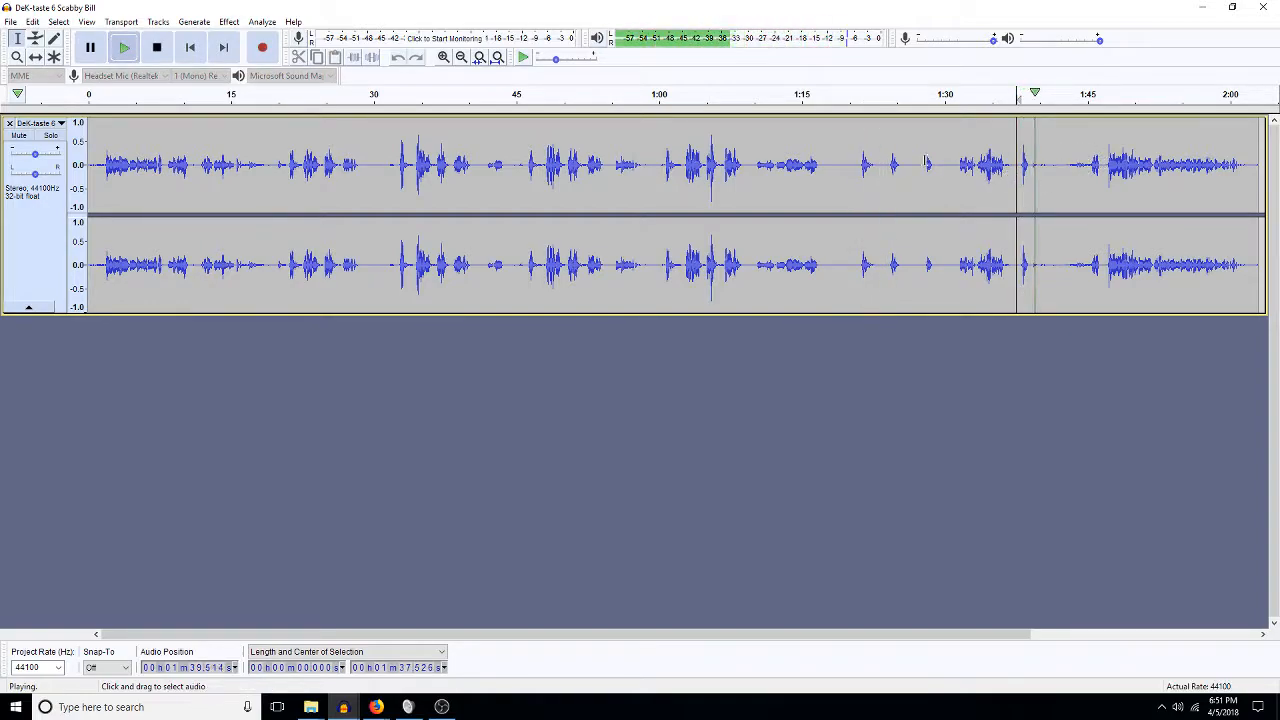
left_click(959, 163)
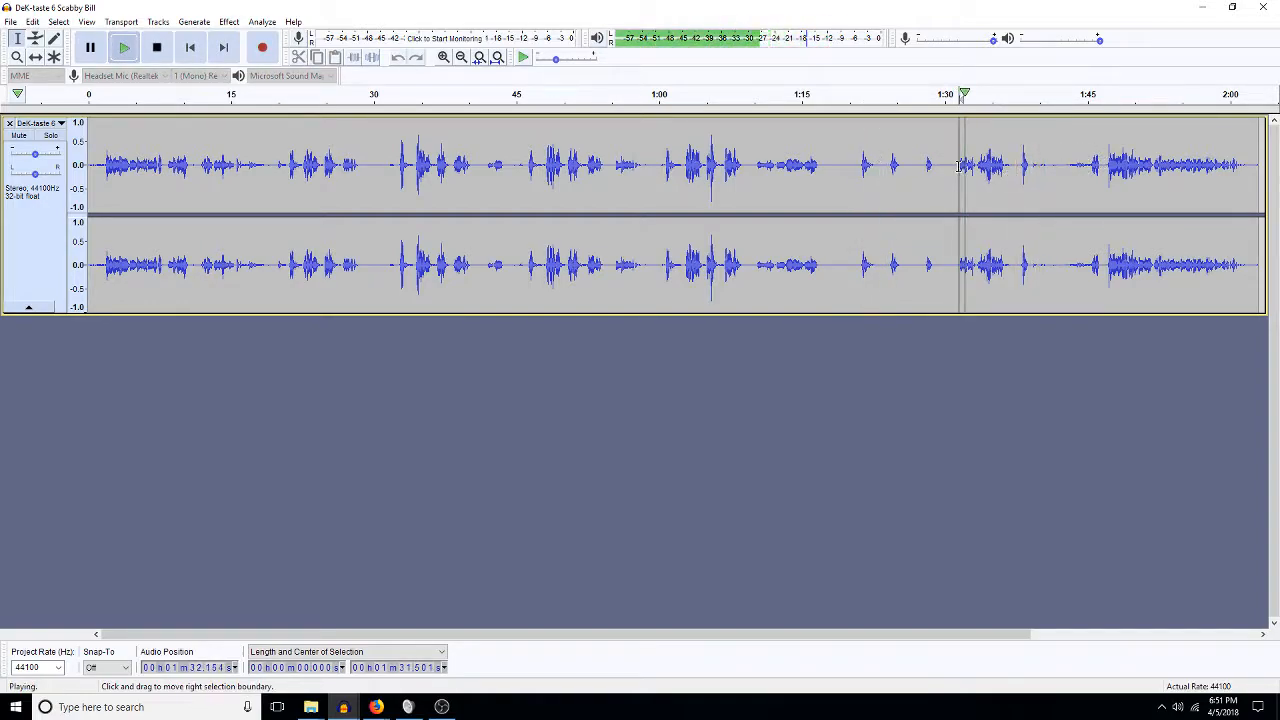
left_click(758, 167)
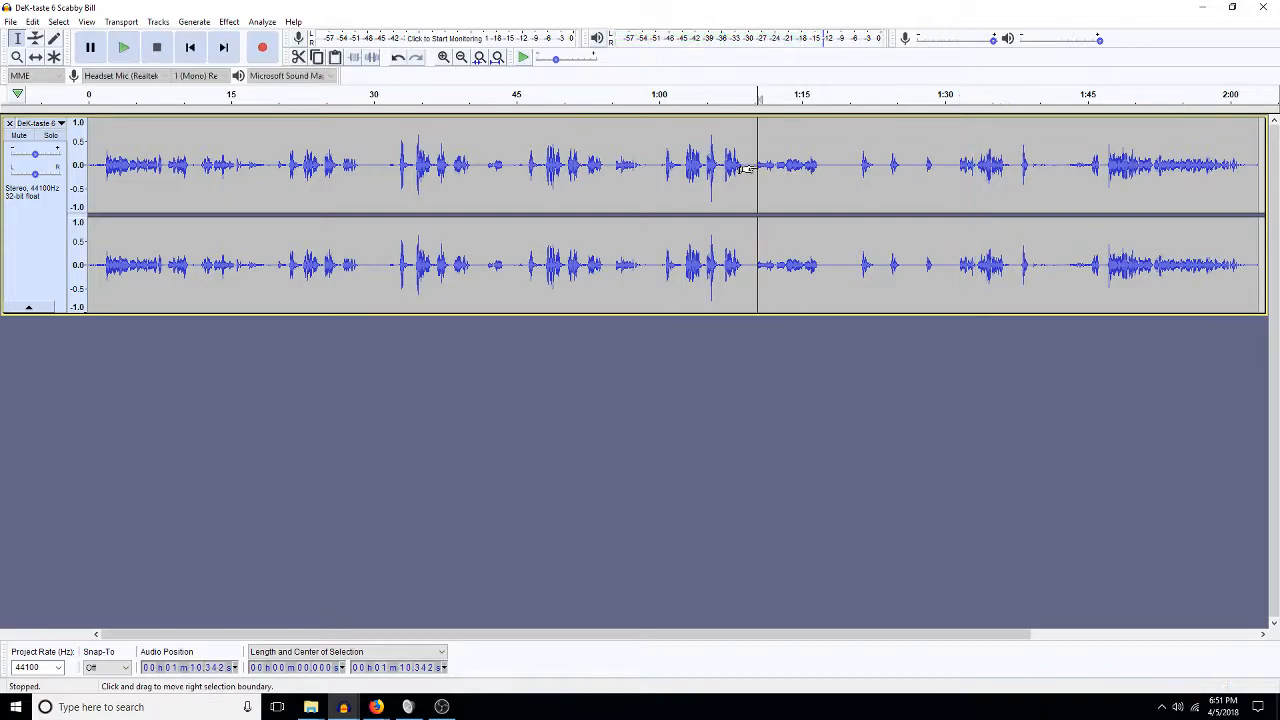
left_click(662, 164)
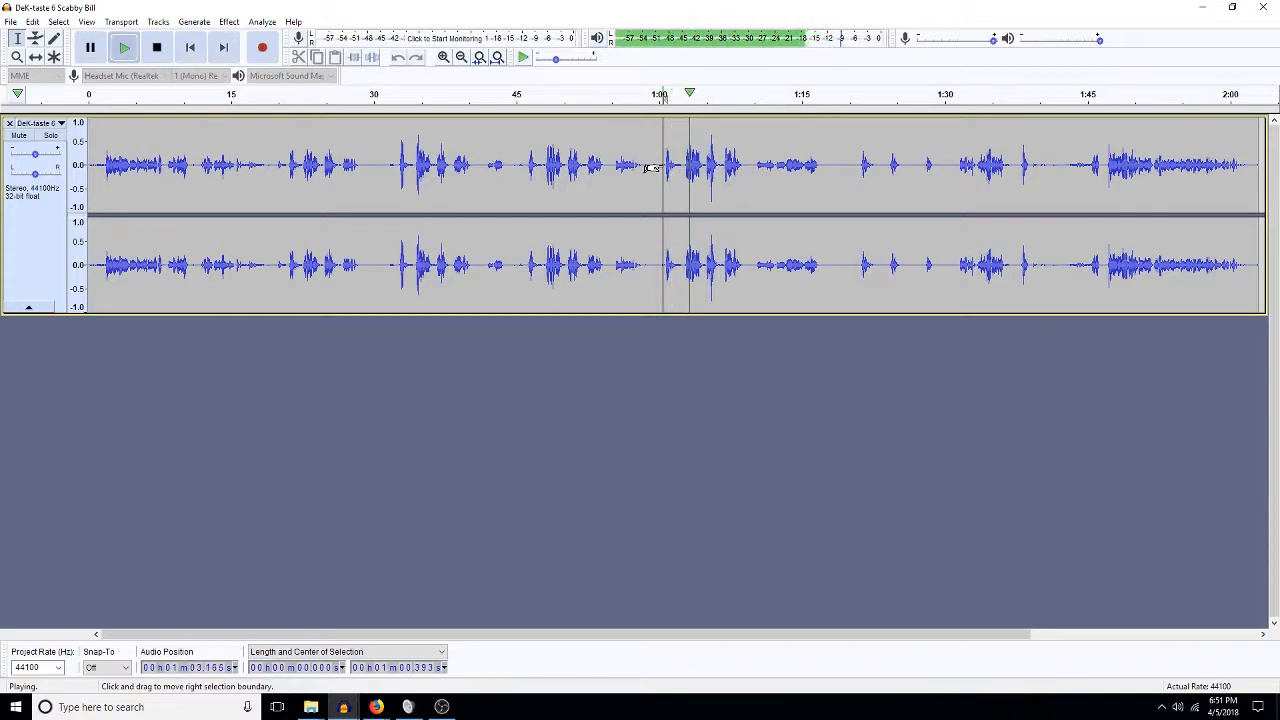
Listen from 0:32.4 and 0:21 to find the wanted line, then close the project.
left_click(400, 164)
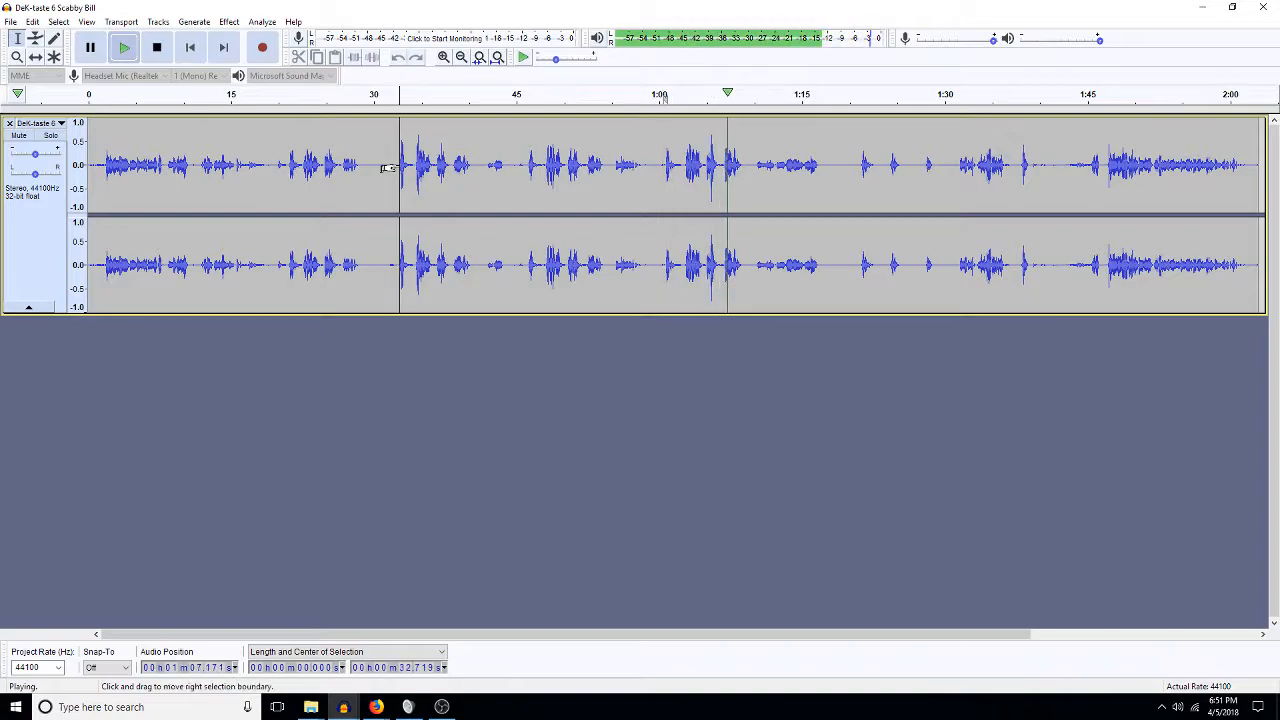
left_click(397, 167)
key("space")
key("space")
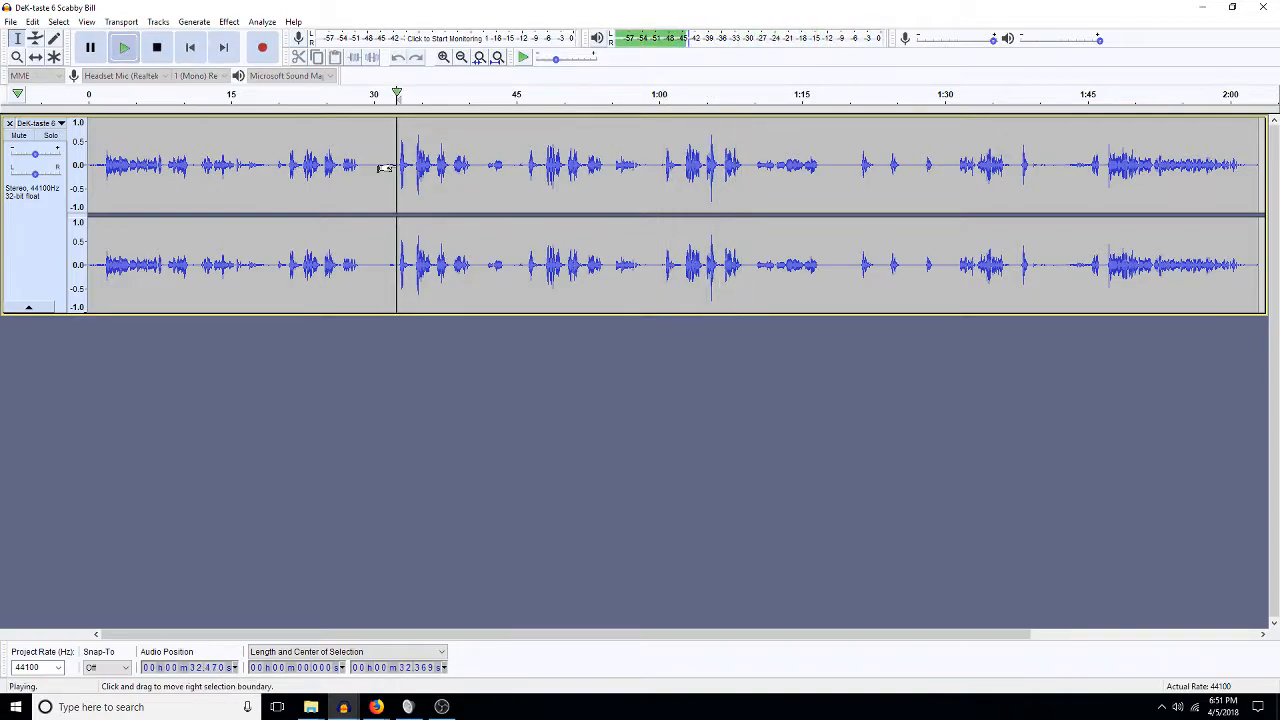
left_click(288, 166)
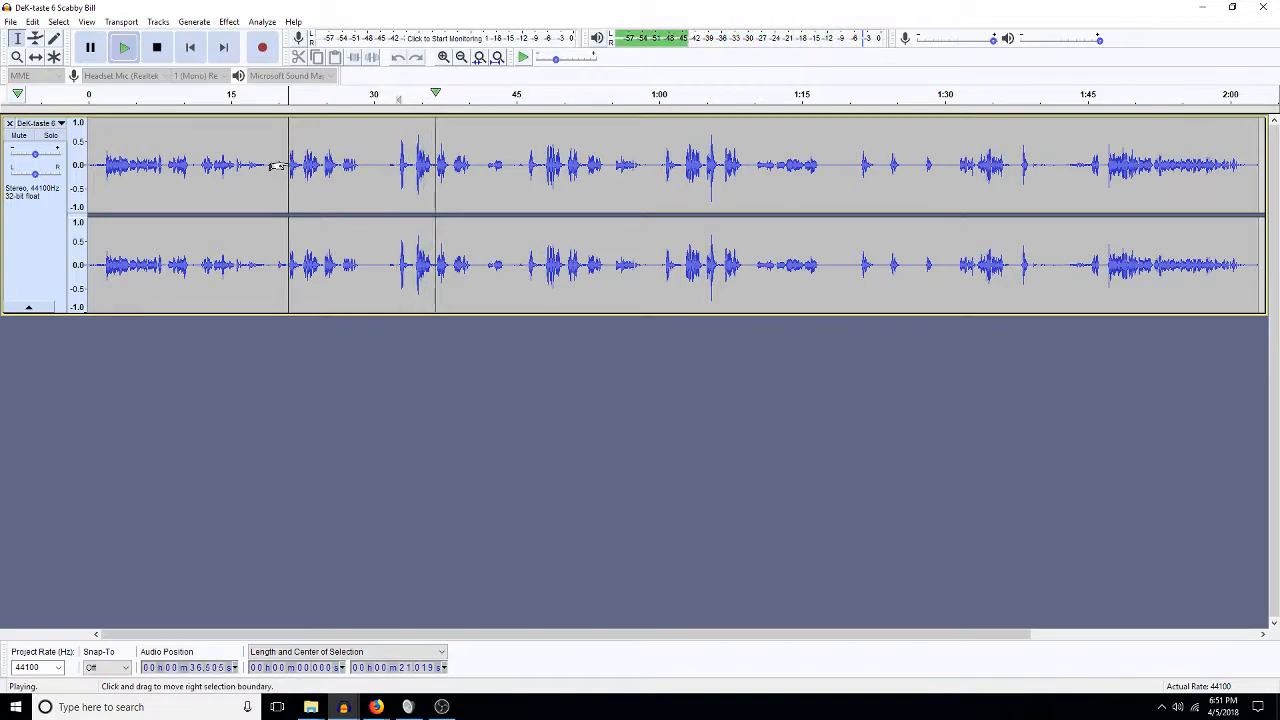
key("space")
key("space")
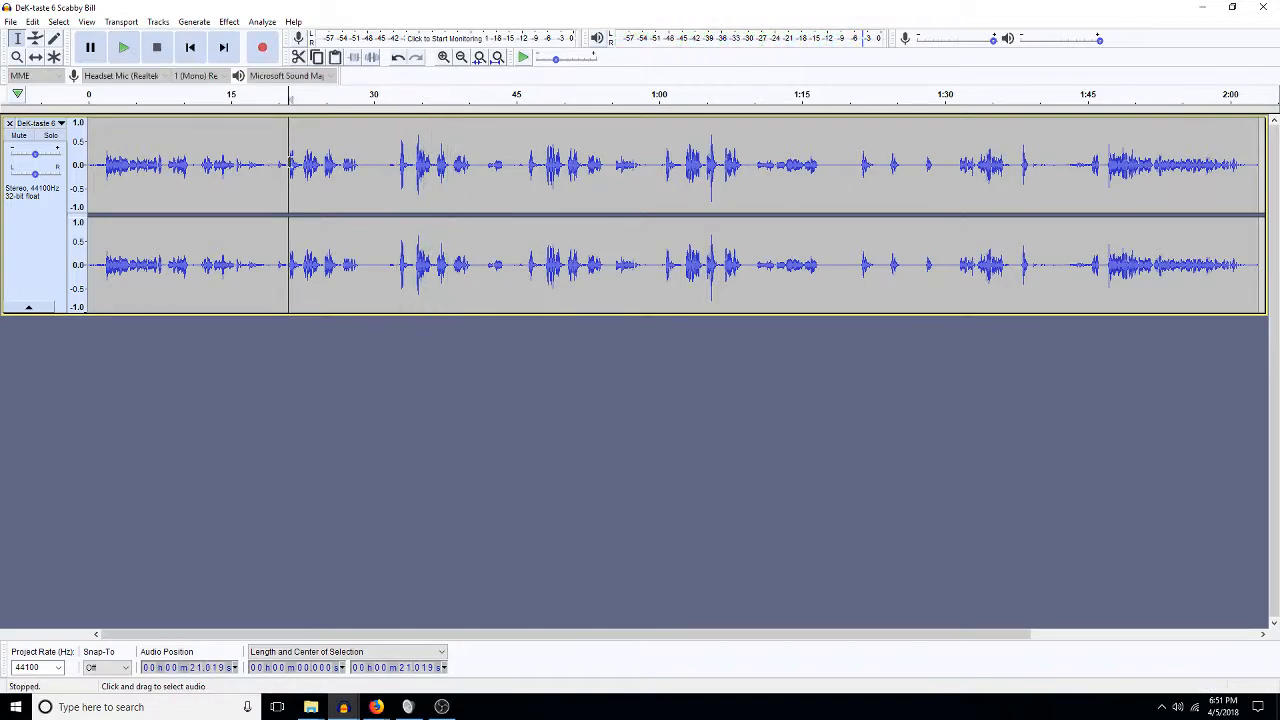
key("space")
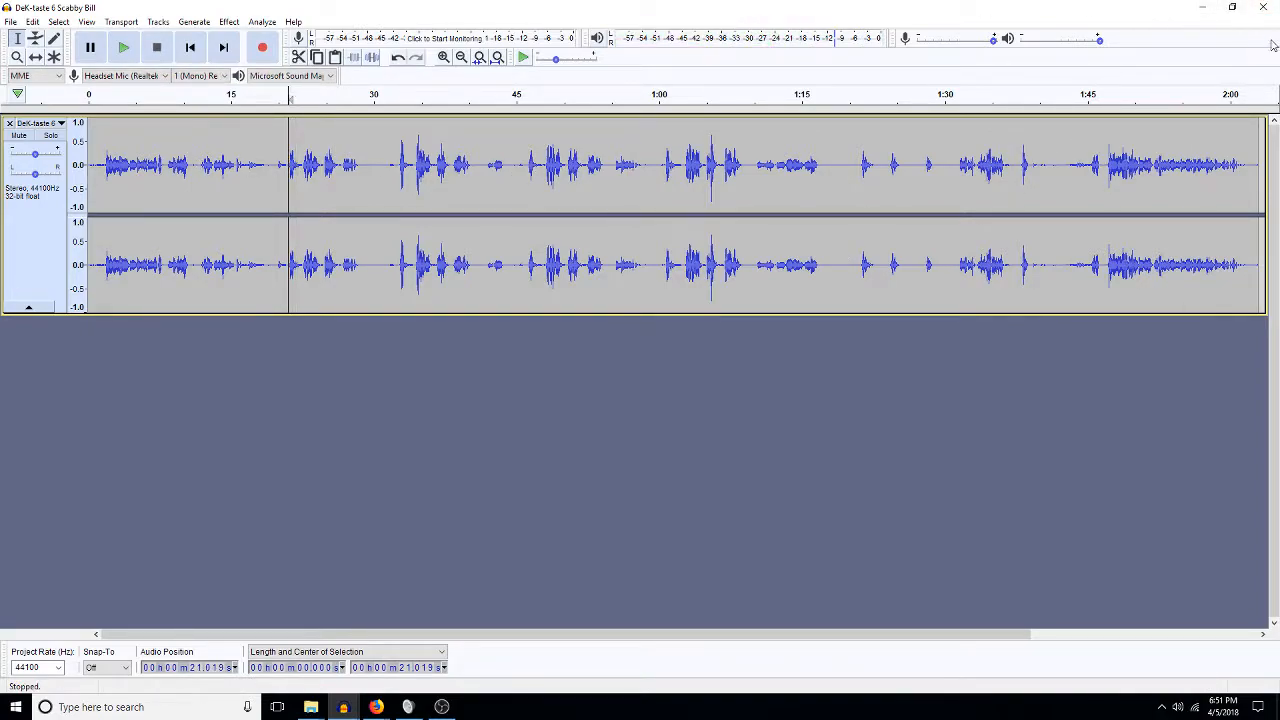
left_click(1267, 7)
Copy 3:05–3:09 of the cleaned recording into the 2018miners_walla Scabby Bill track at 30.4 s.
left_click(675, 353)
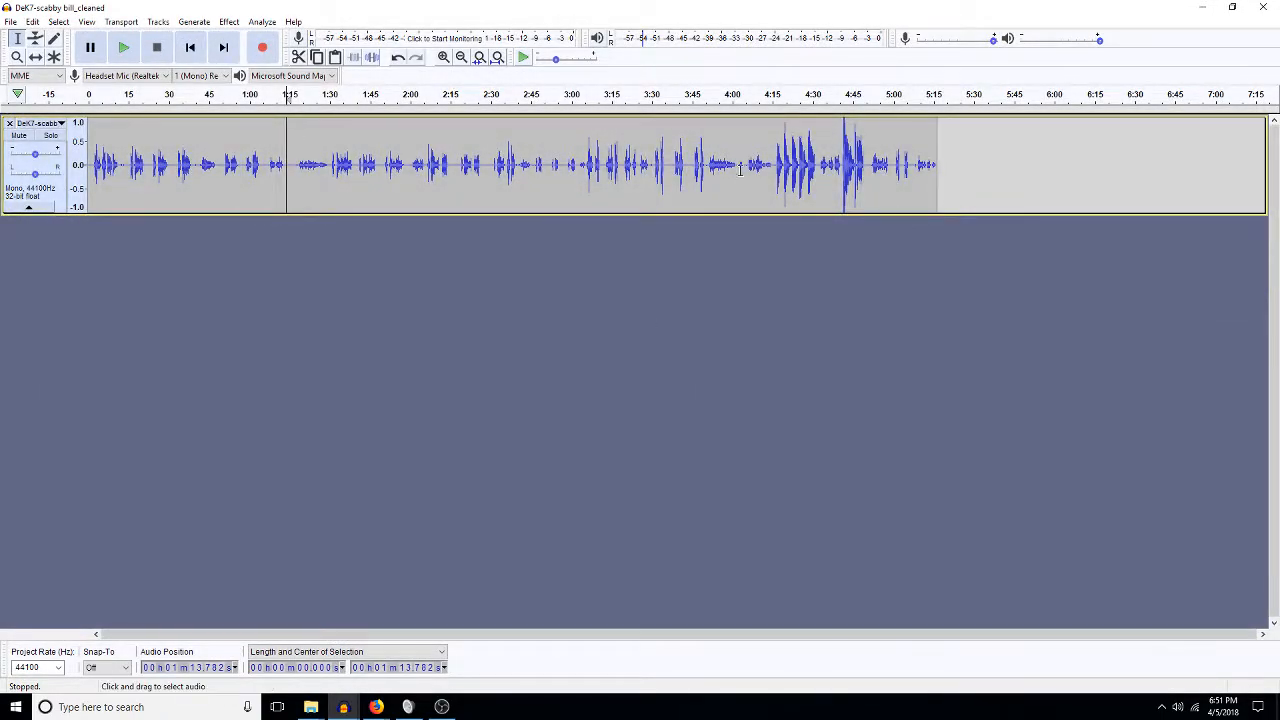
left_click_drag(585, 175, 594, 178)
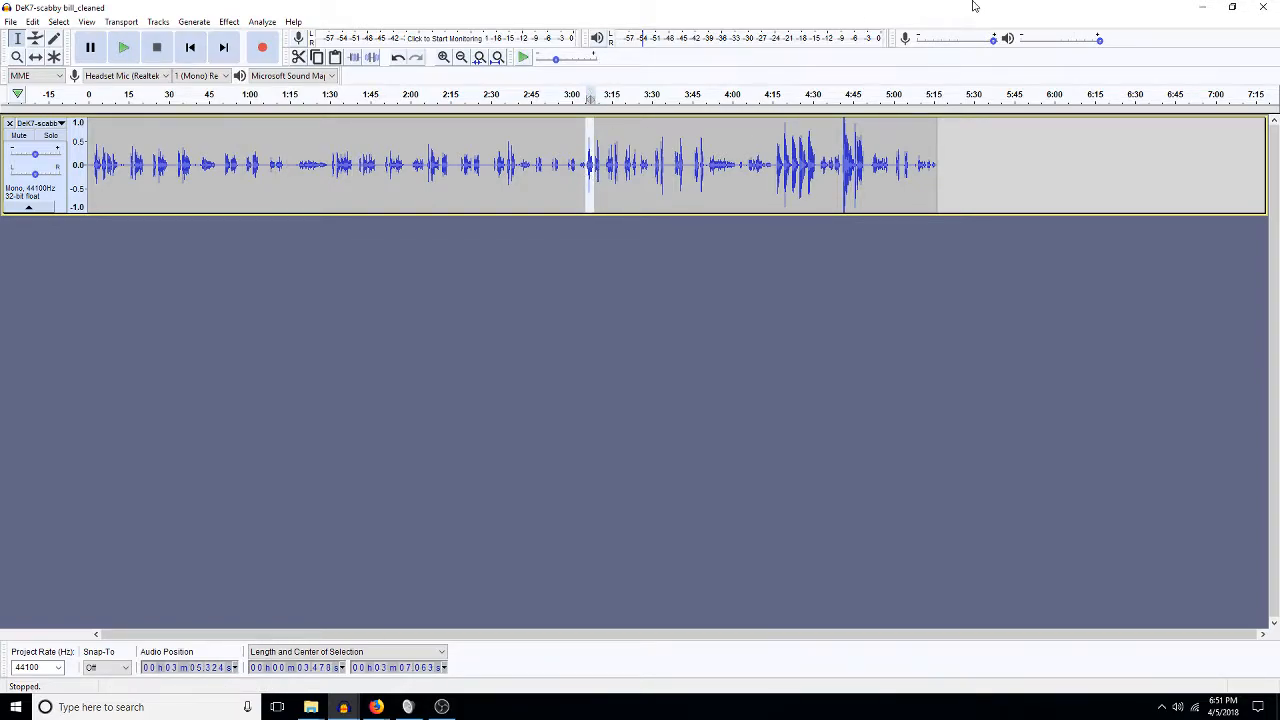
left_click(1207, 14)
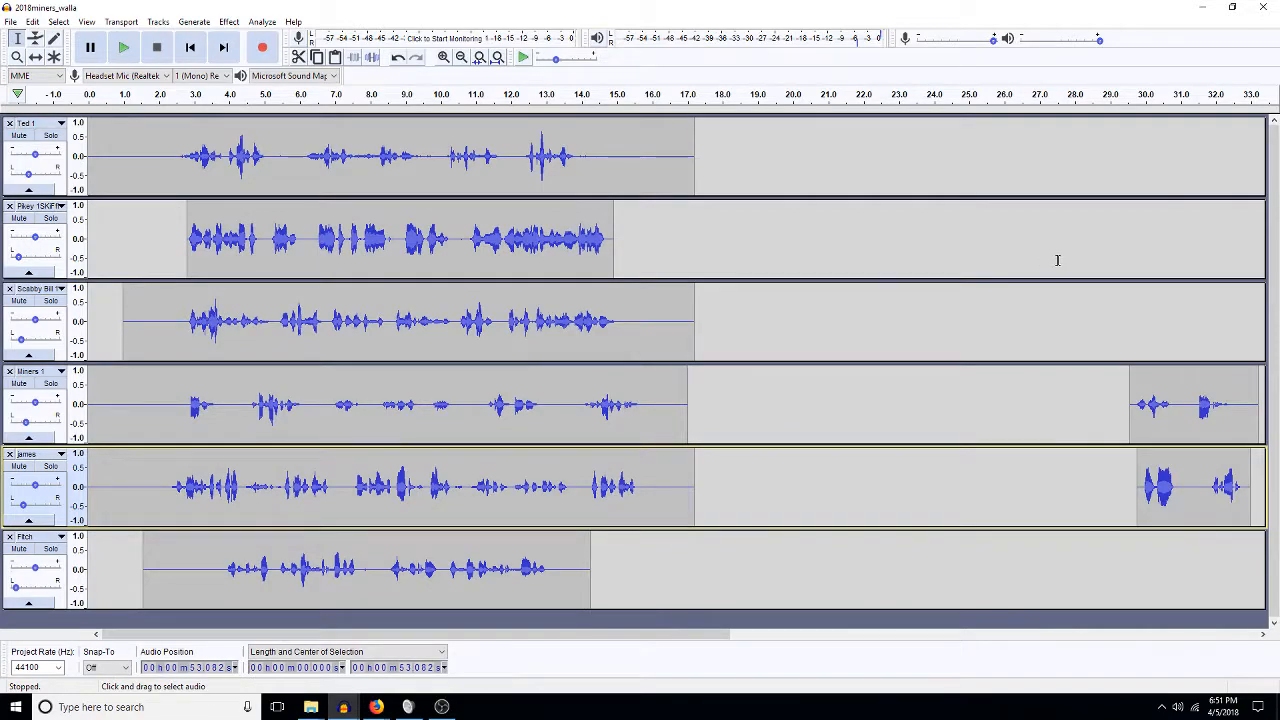
left_click(1159, 322)
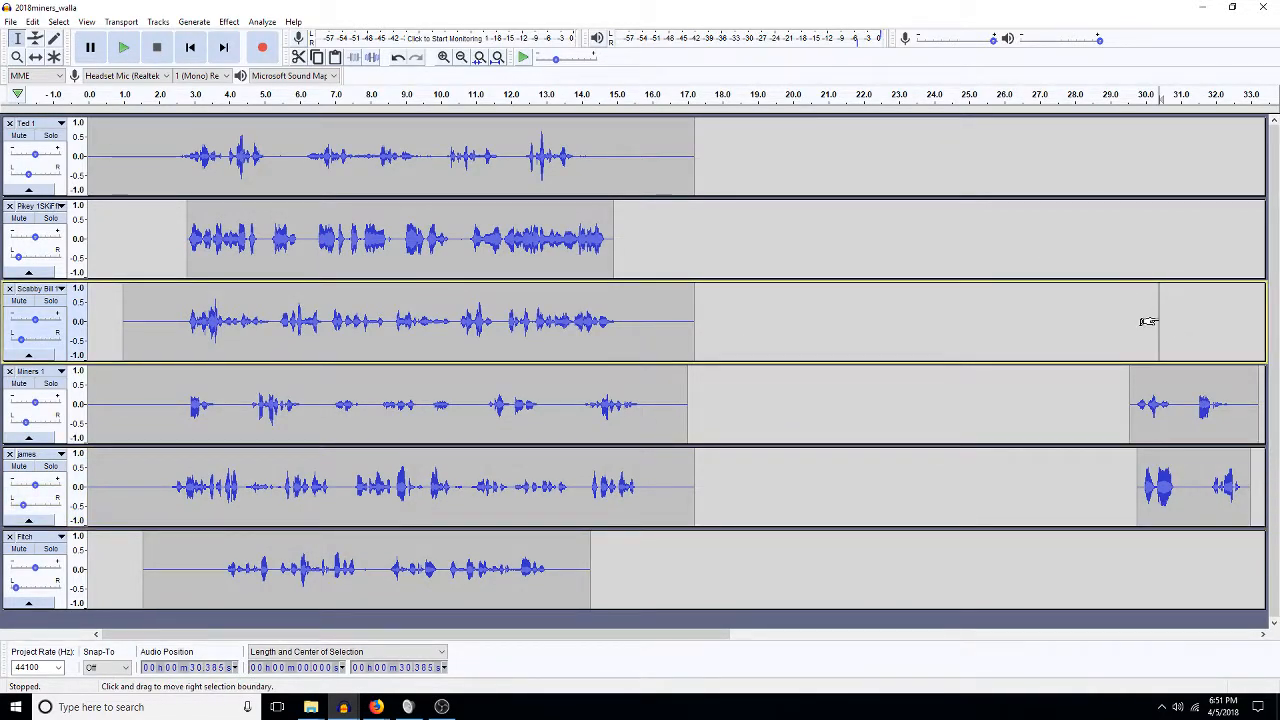
key("ctrl+v")
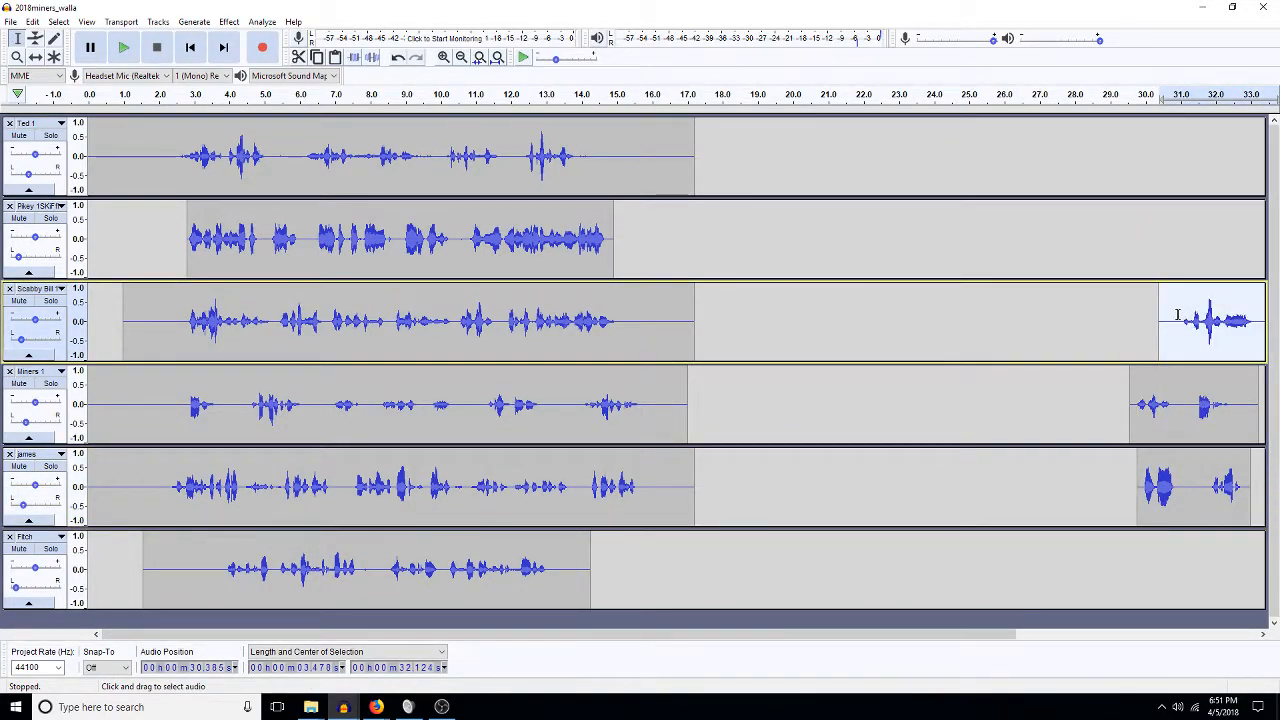
left_click(10, 22)
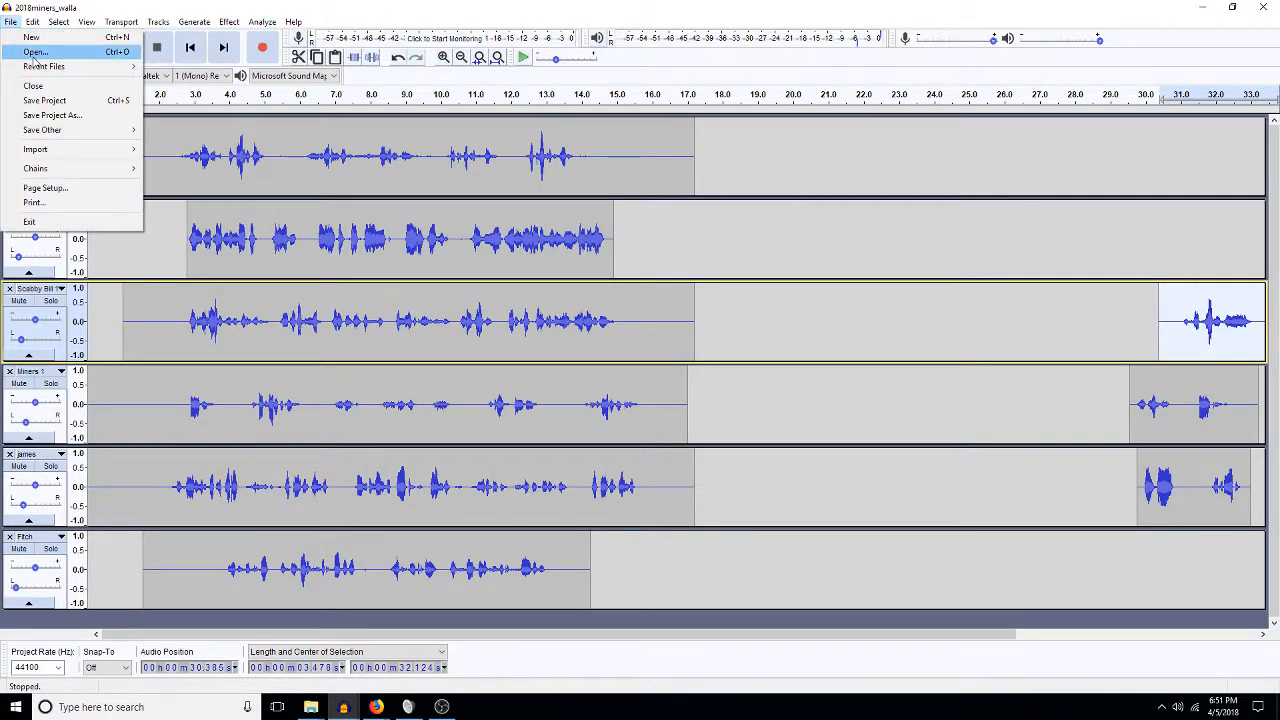
Open SKiffle-DEK-Ep5-Pikey from the 1_deadeye\1PREVIOUS VOICES folder.
left_click(35, 52)
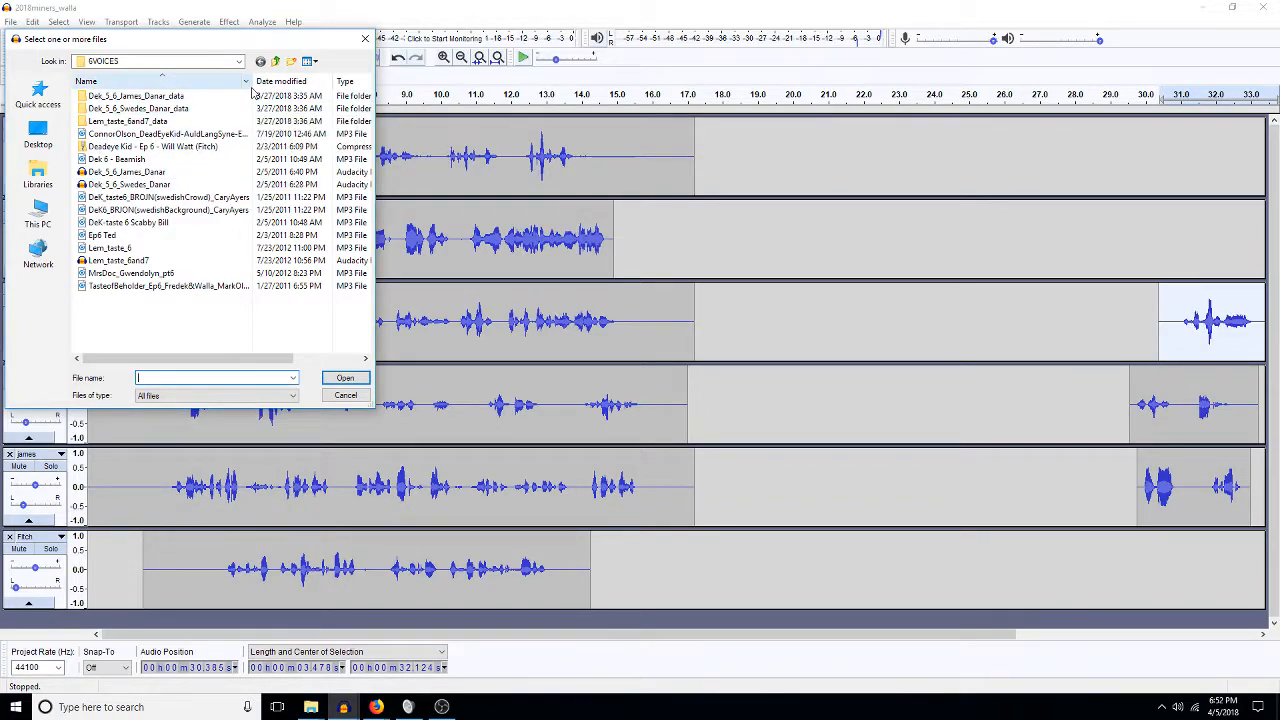
left_click(275, 61)
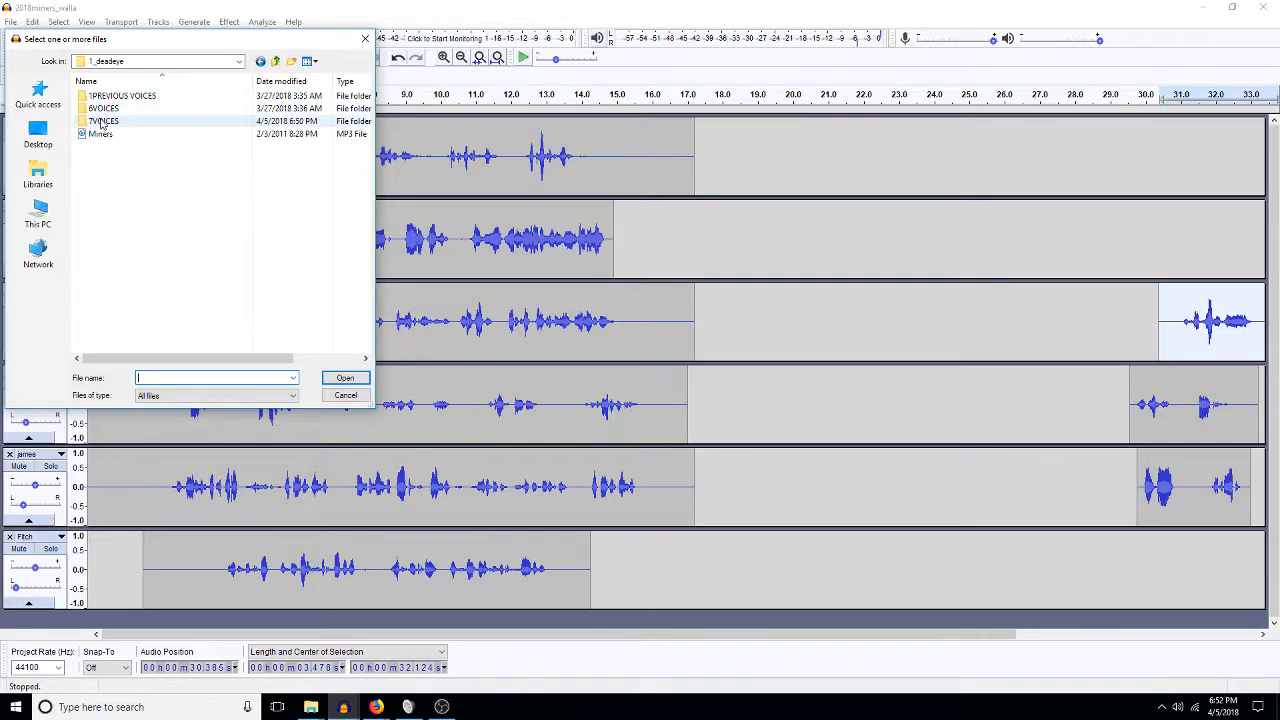
double_click(103, 108)
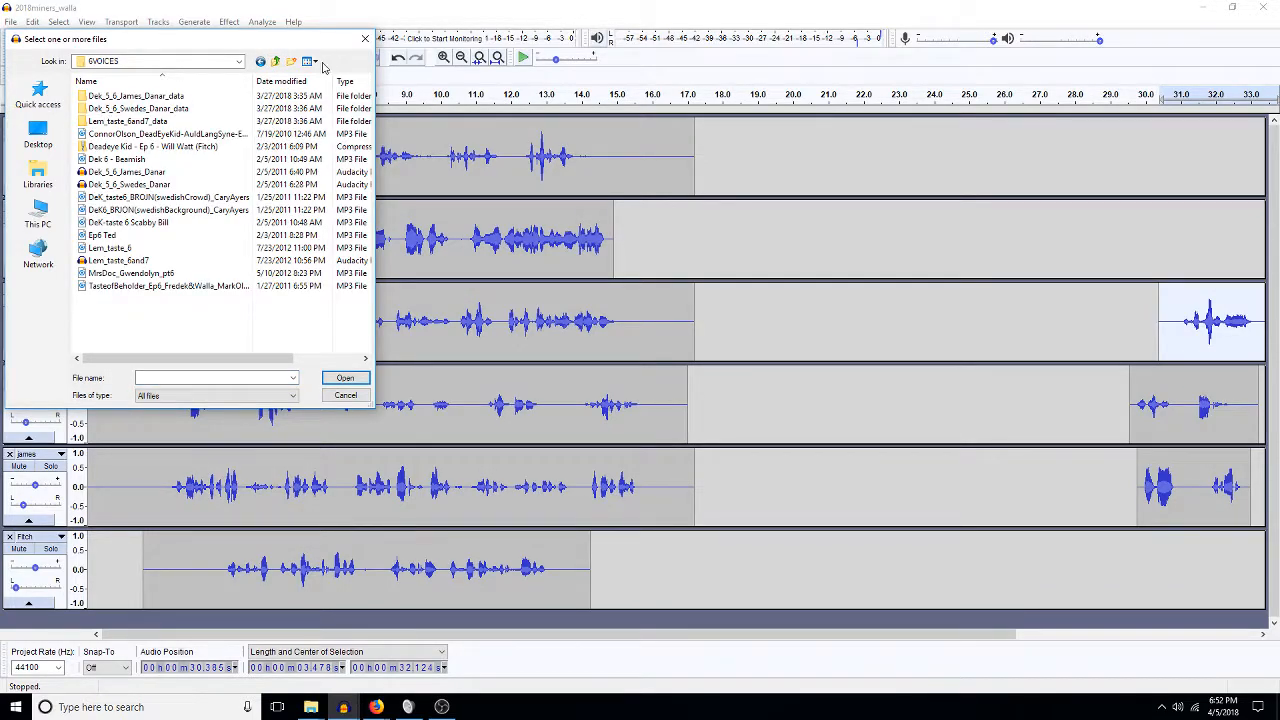
left_click(276, 62)
double_click(108, 96)
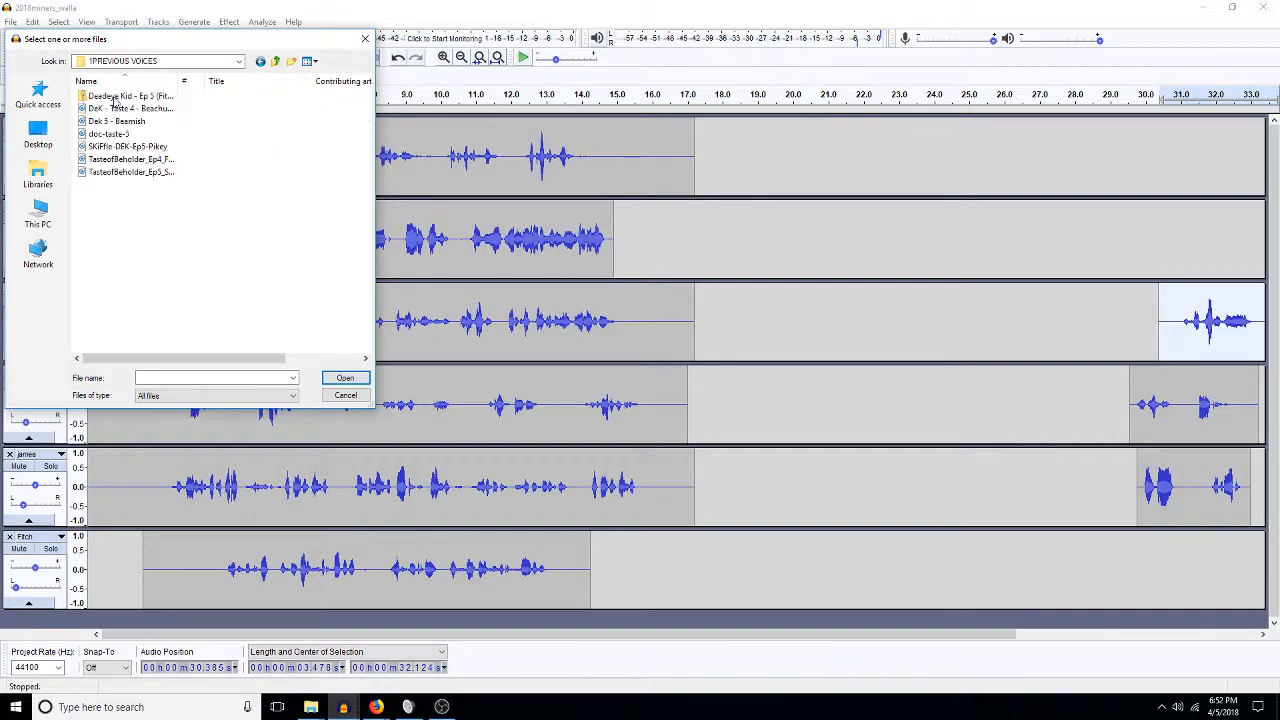
double_click(150, 147)
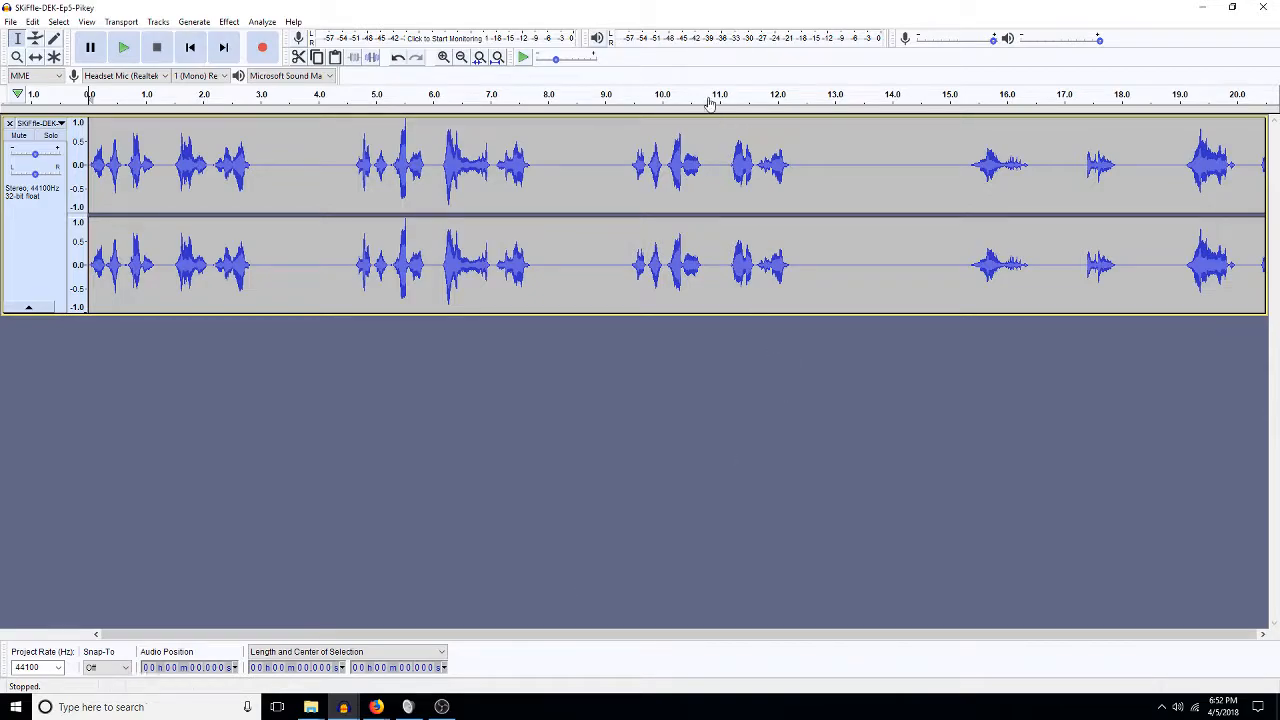
Fit the Pikey recording in the window and audition it around 1:28, 1:38 and 0:09.
left_click(496, 59)
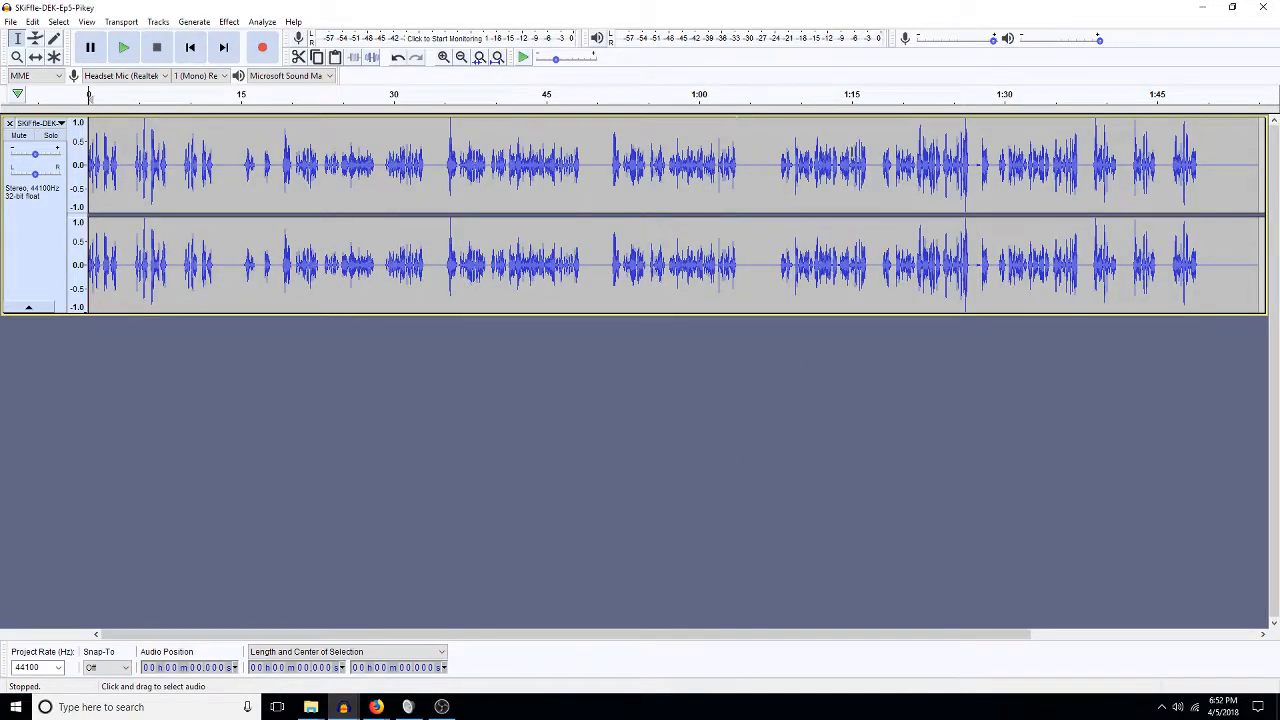
left_click(984, 170)
key("space")
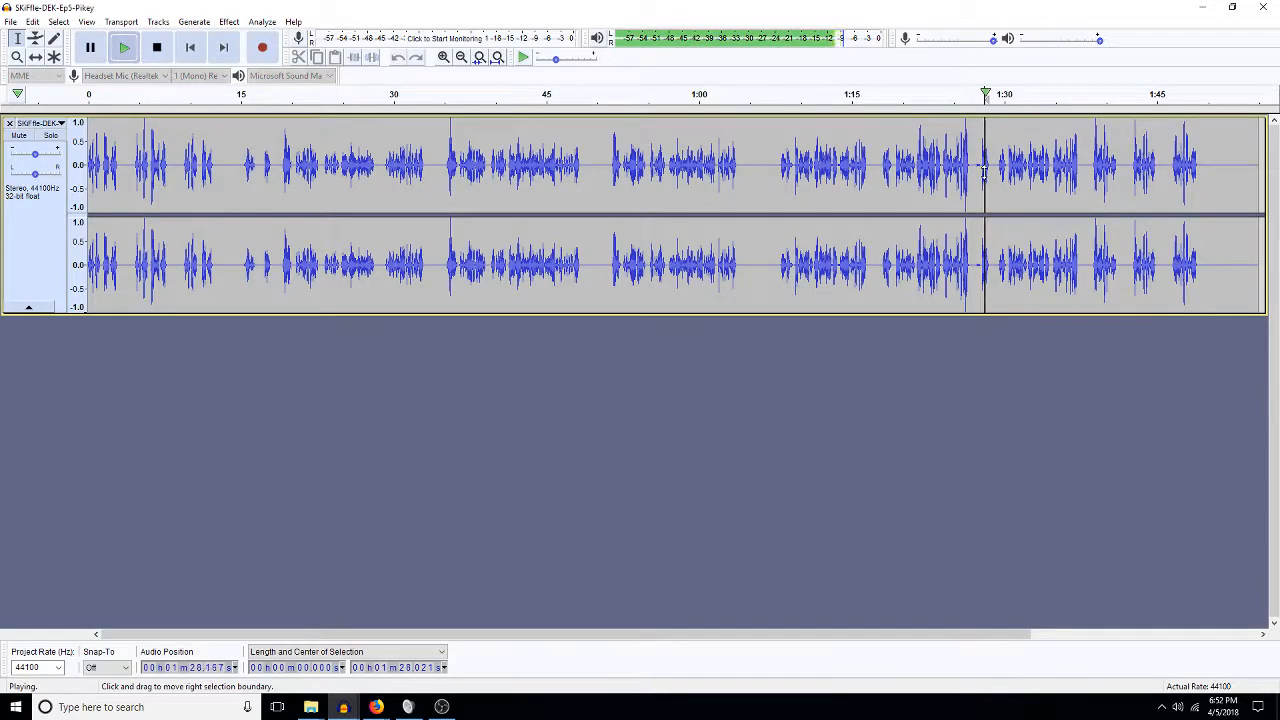
left_click(1091, 168)
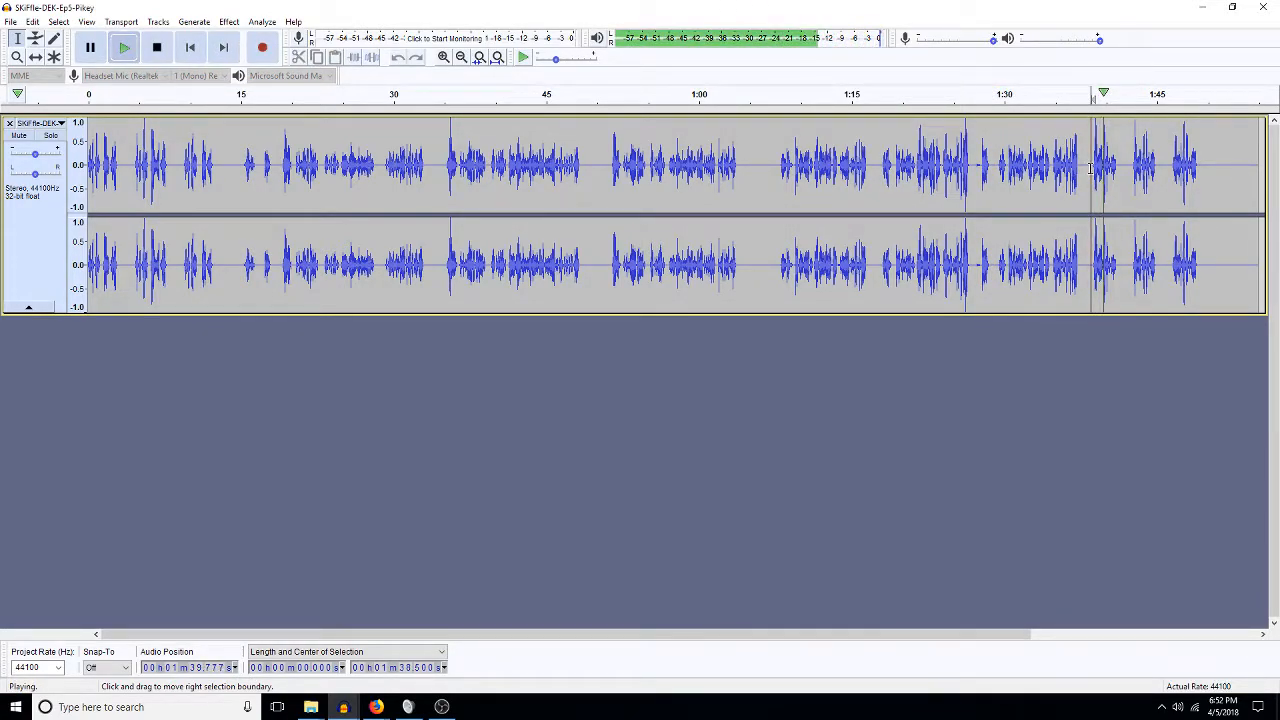
key("space")
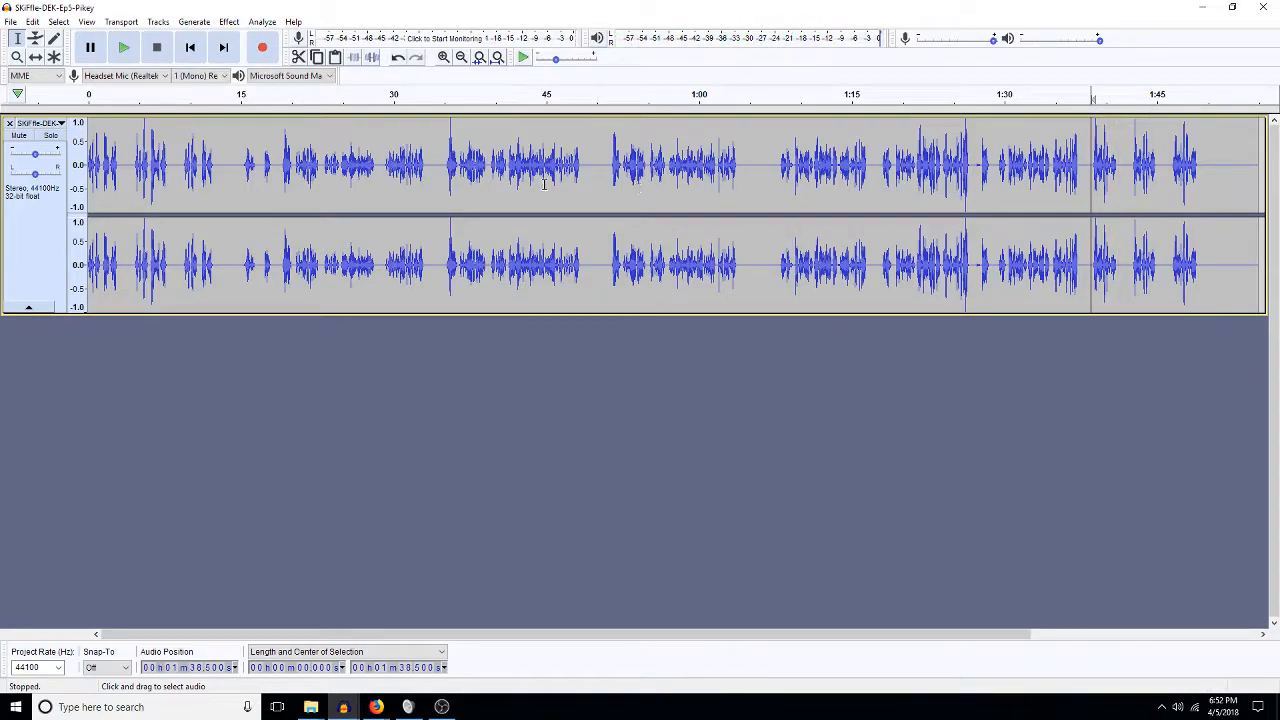
left_click(179, 163)
key("space")
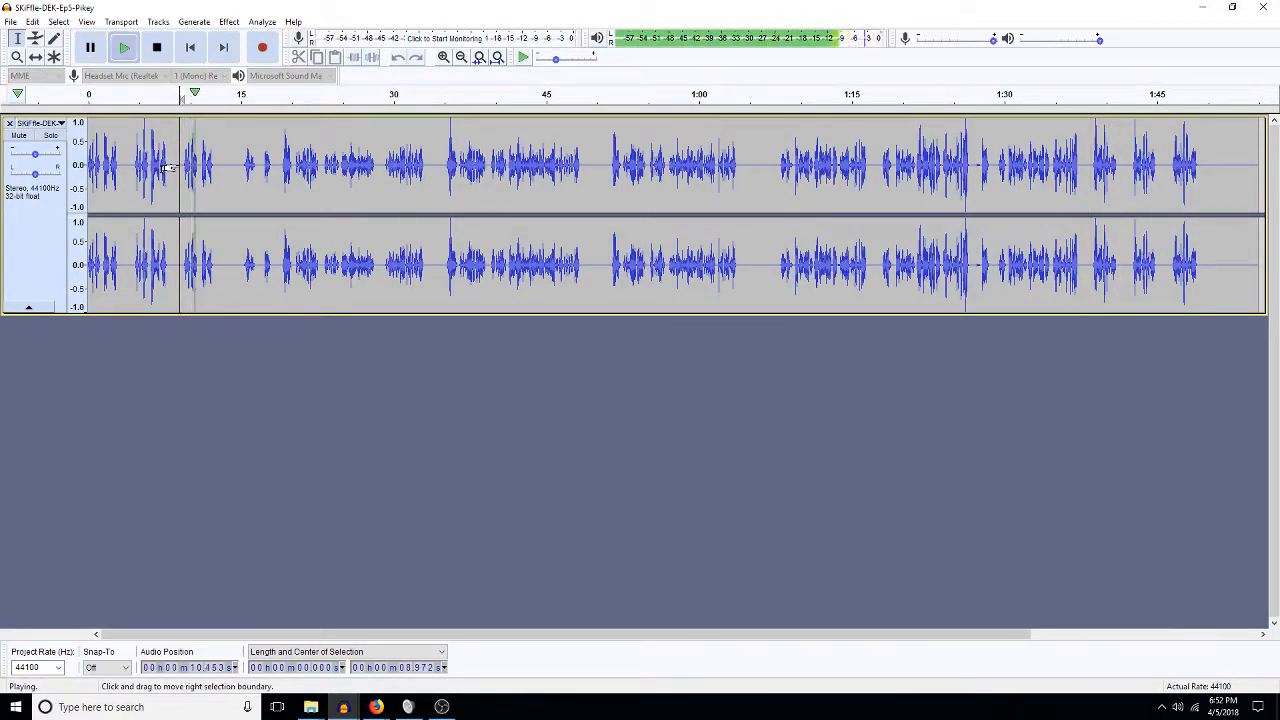
key("space")
Cut a roughly 3.4-second phrase near the start, then close the Pikey project without saving.
left_click(222, 185)
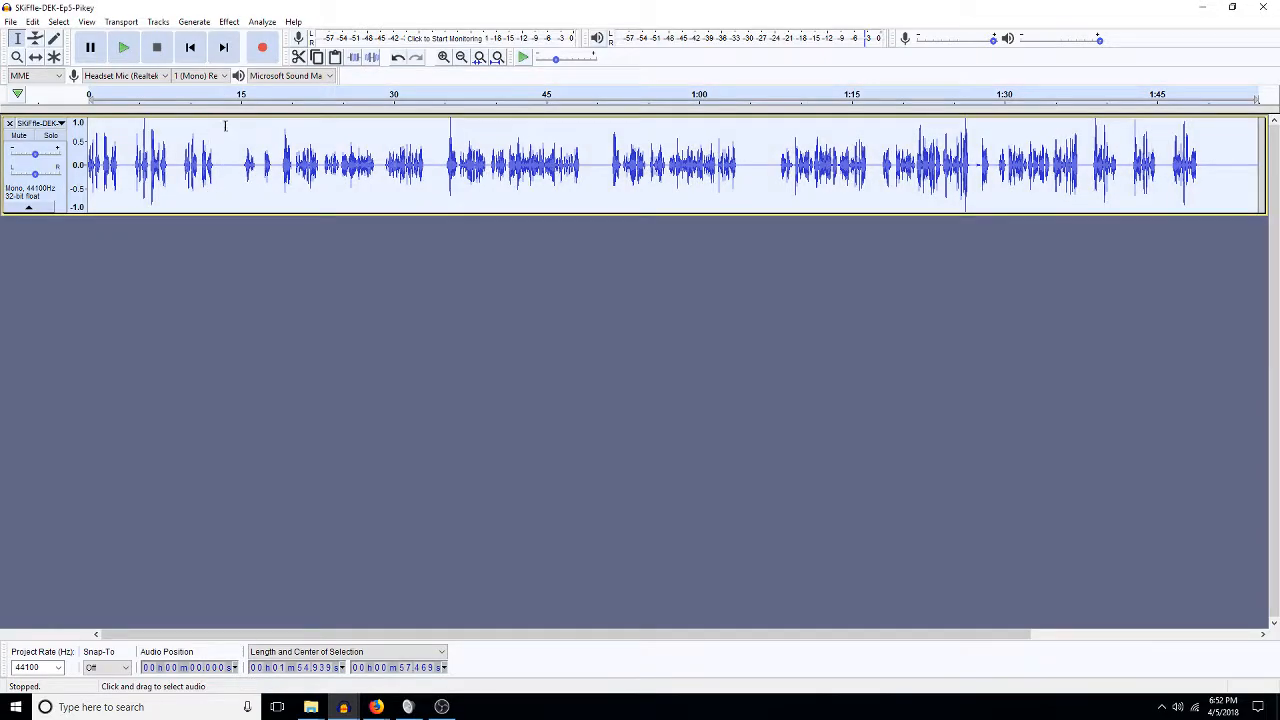
left_click_drag(168, 163, 133, 170)
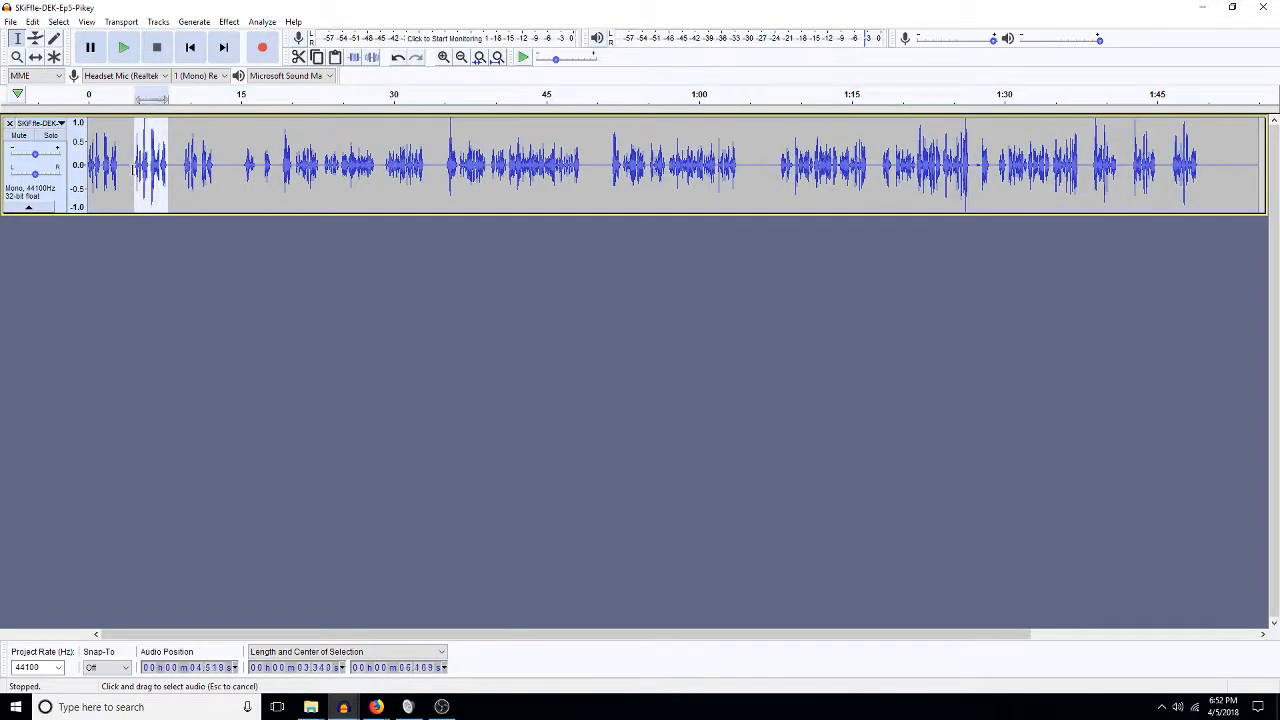
key("space")
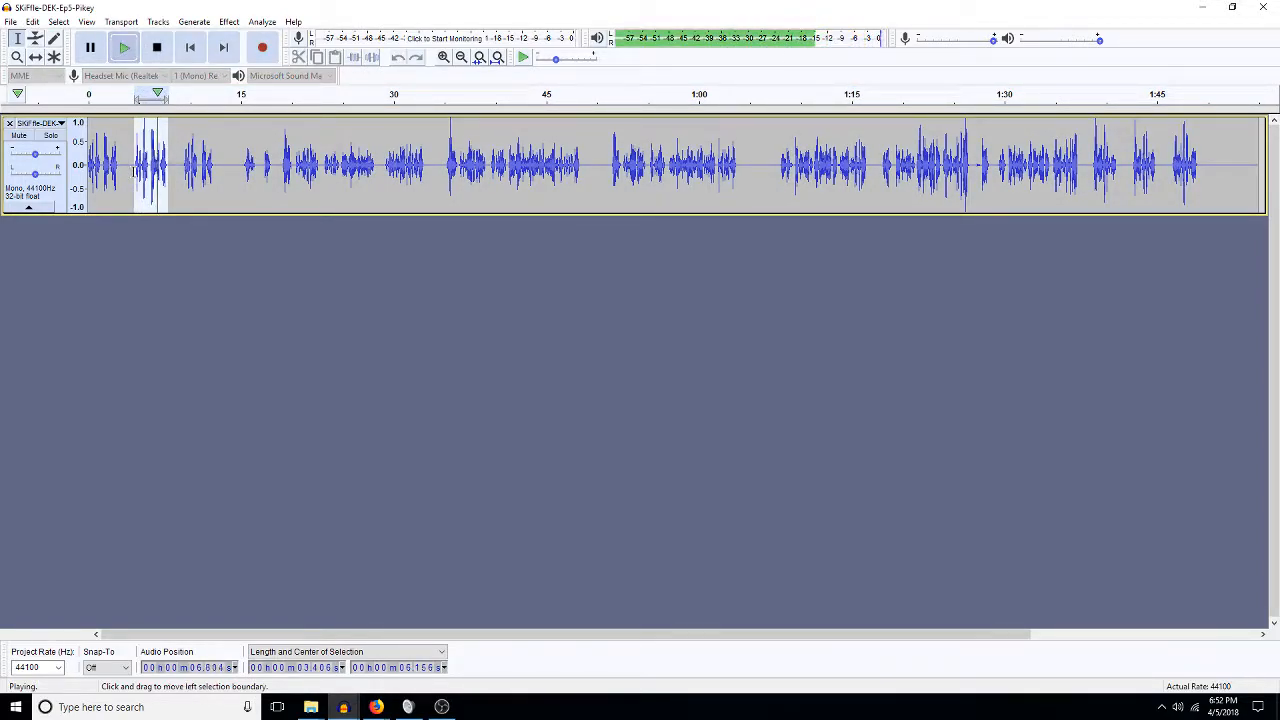
key("Delete")
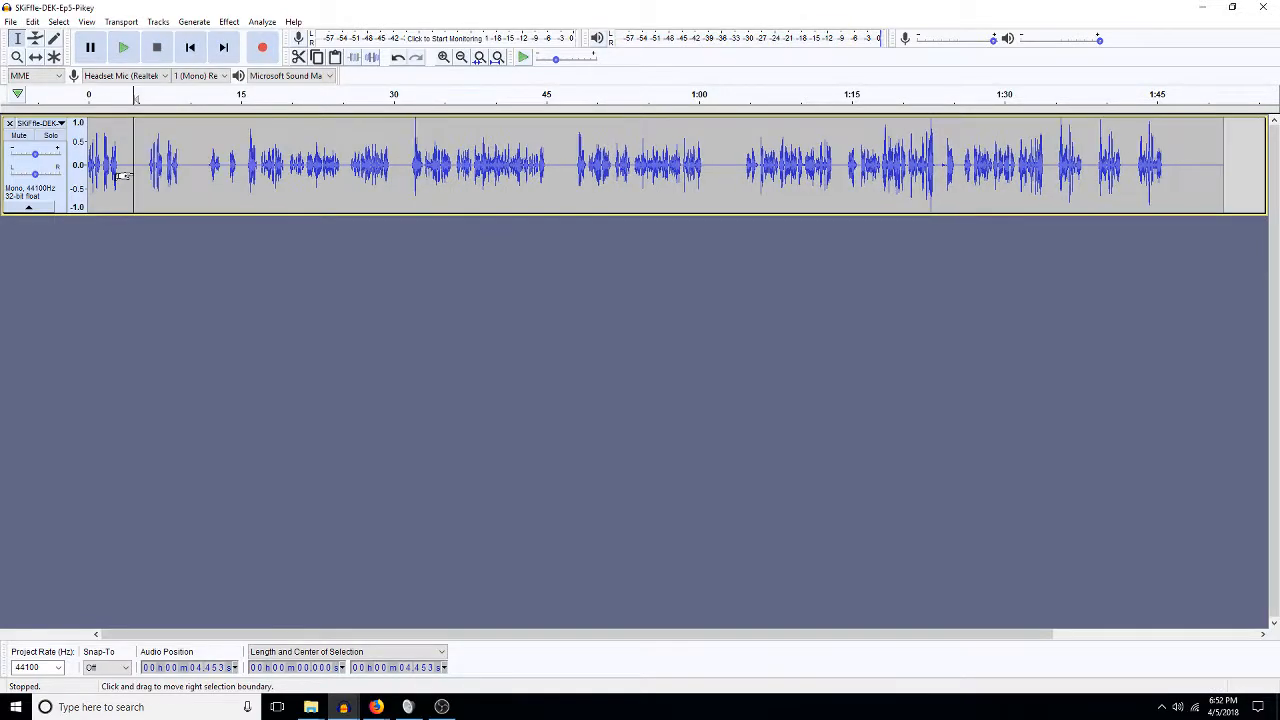
left_click(1259, 7)
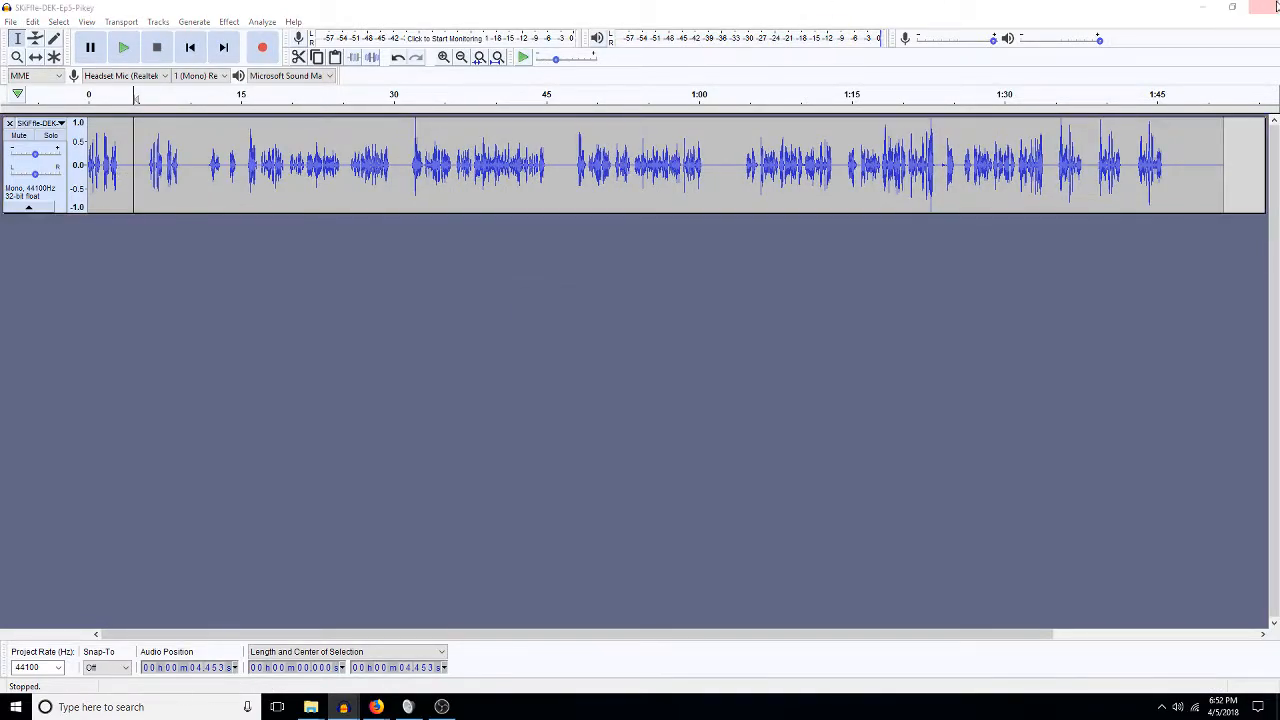
left_click(674, 352)
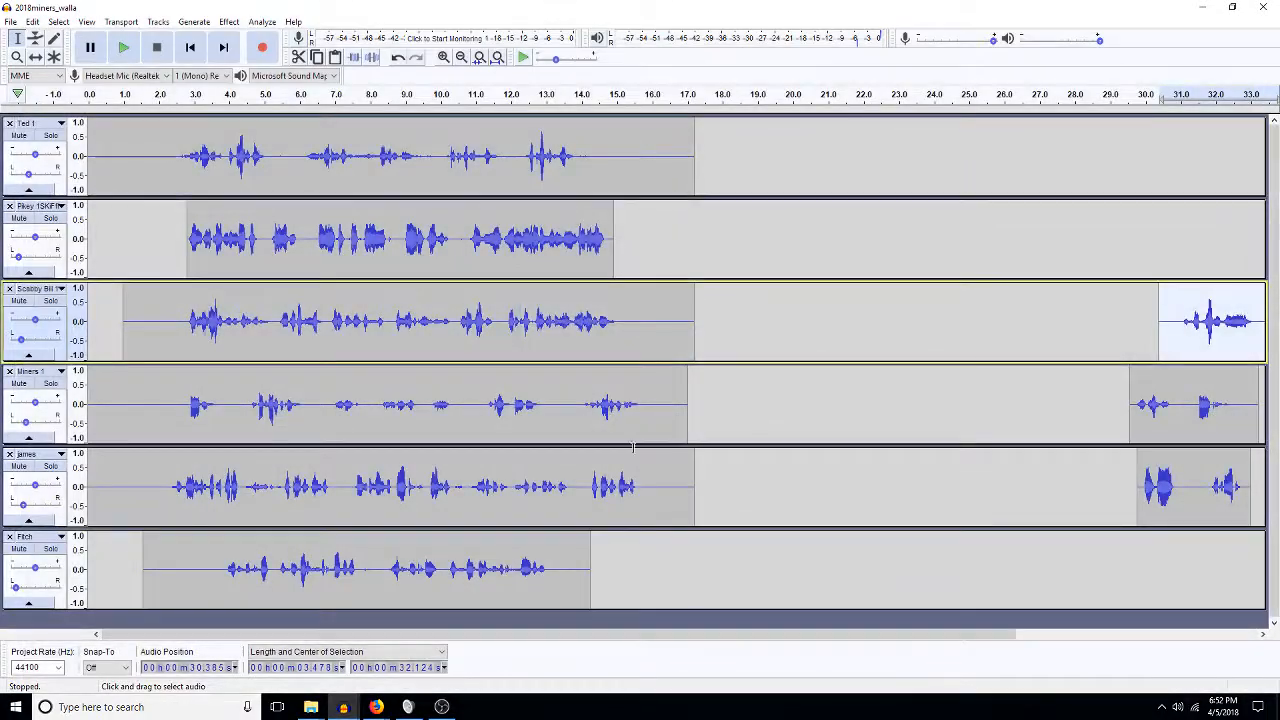
Paste the phrase into Pikey at 29.8 s and apply Change Tempo twice to shorten it from 3.41 s.
left_click(1131, 238)
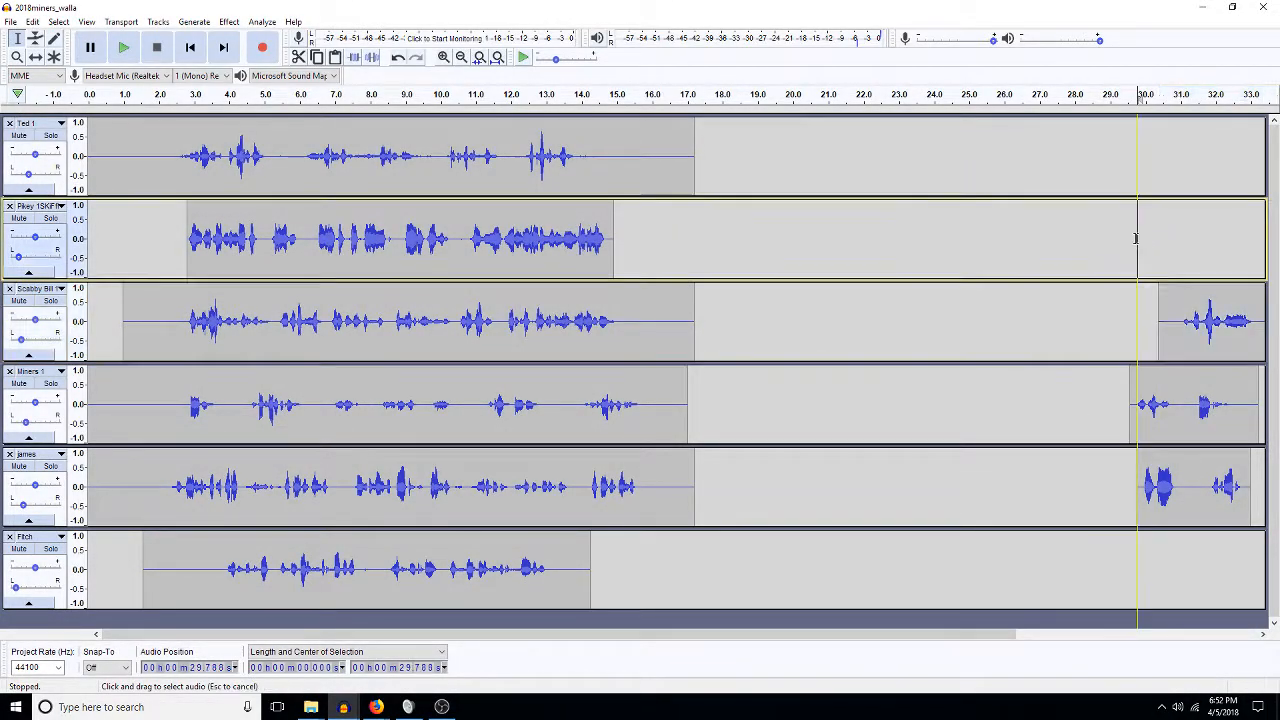
key("ctrl+v")
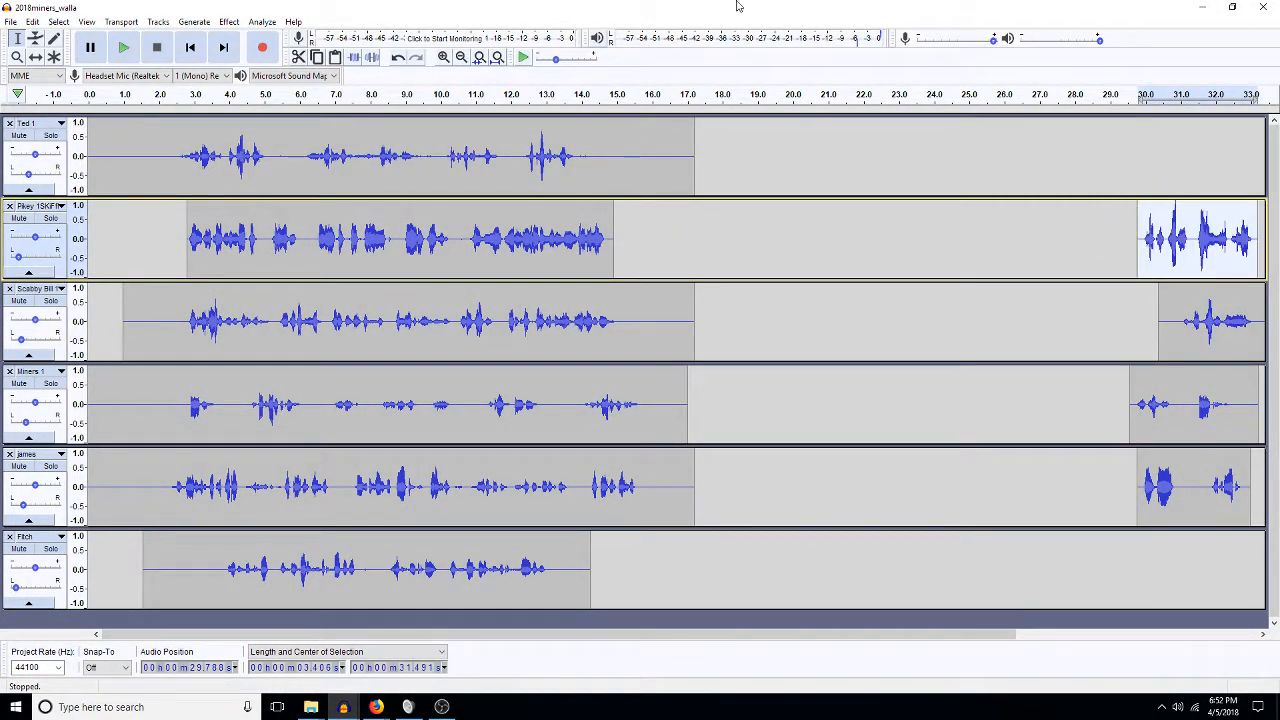
left_click(229, 22)
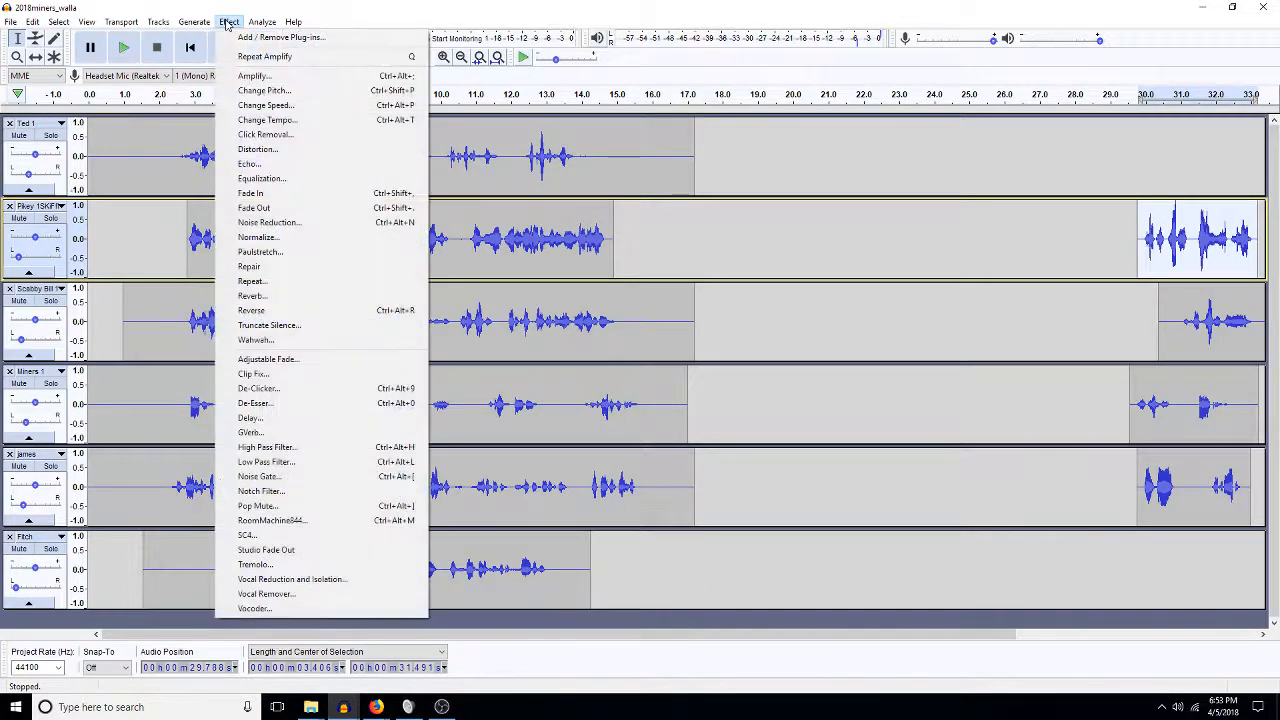
left_click(265, 120)
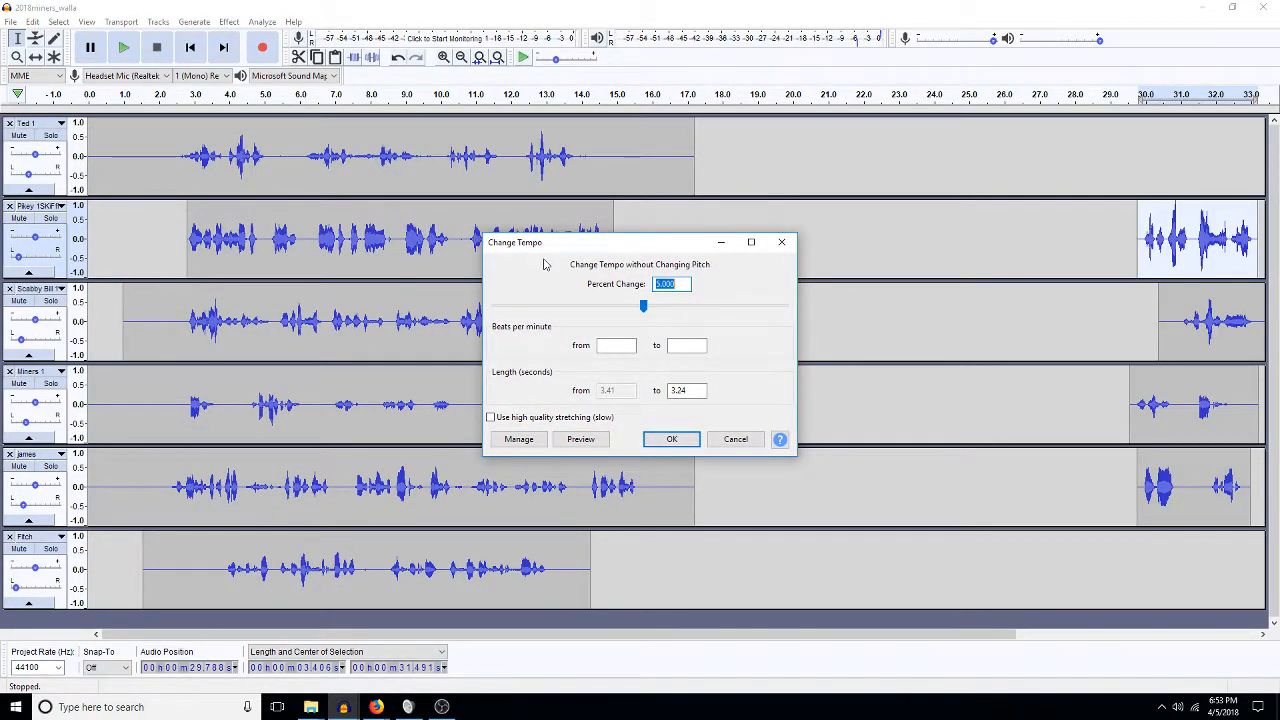
key("Return")
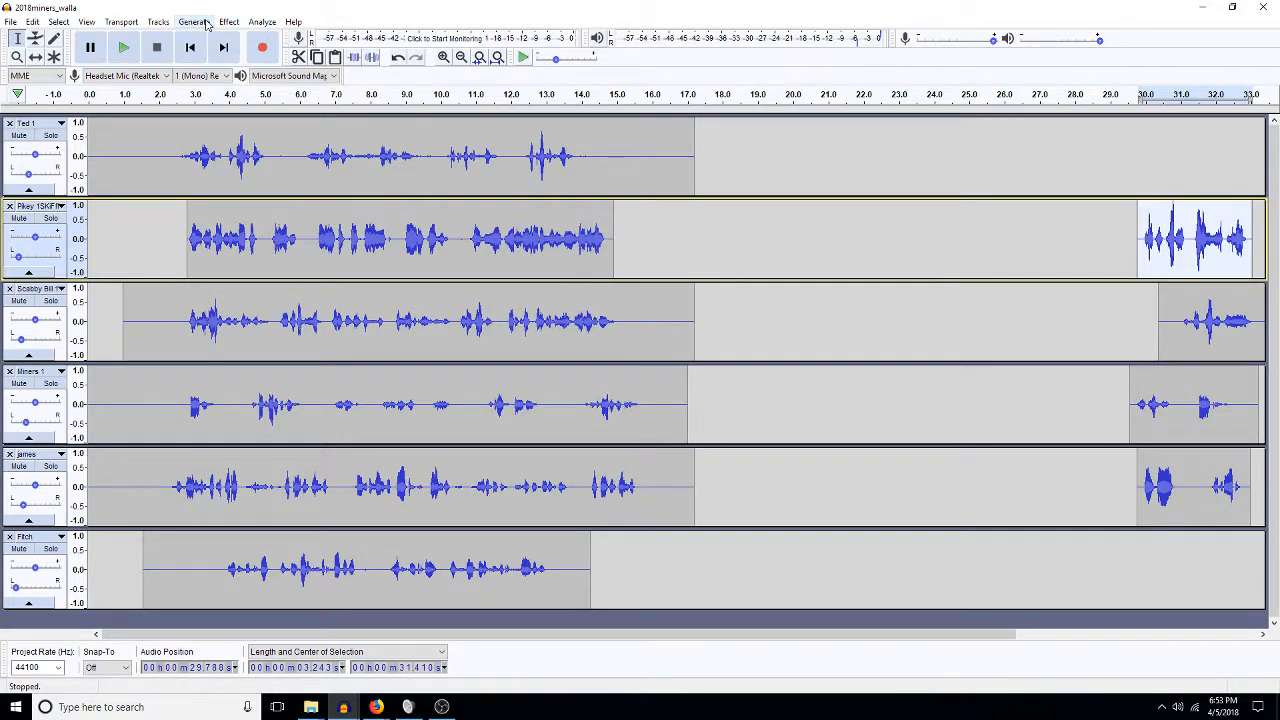
key("ctrl+r")
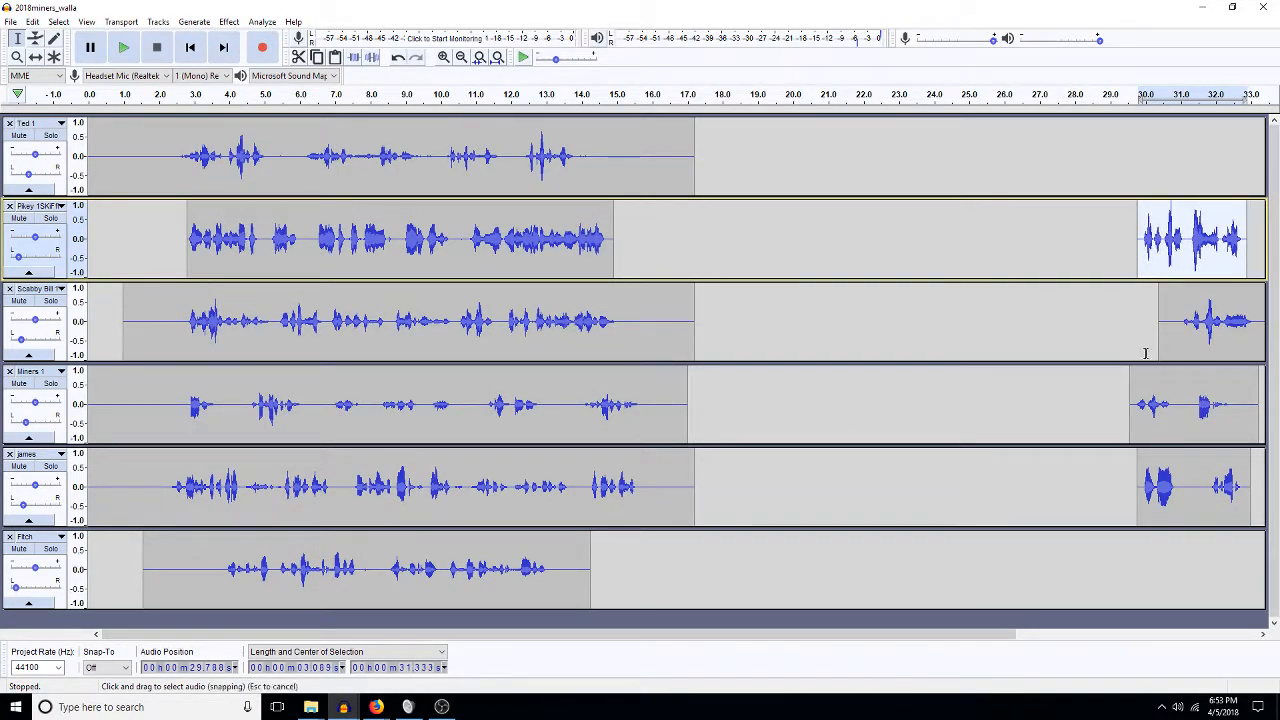
Zoom in on the pasted clip and audition the clips from about 29.1 s.
left_click(444, 58)
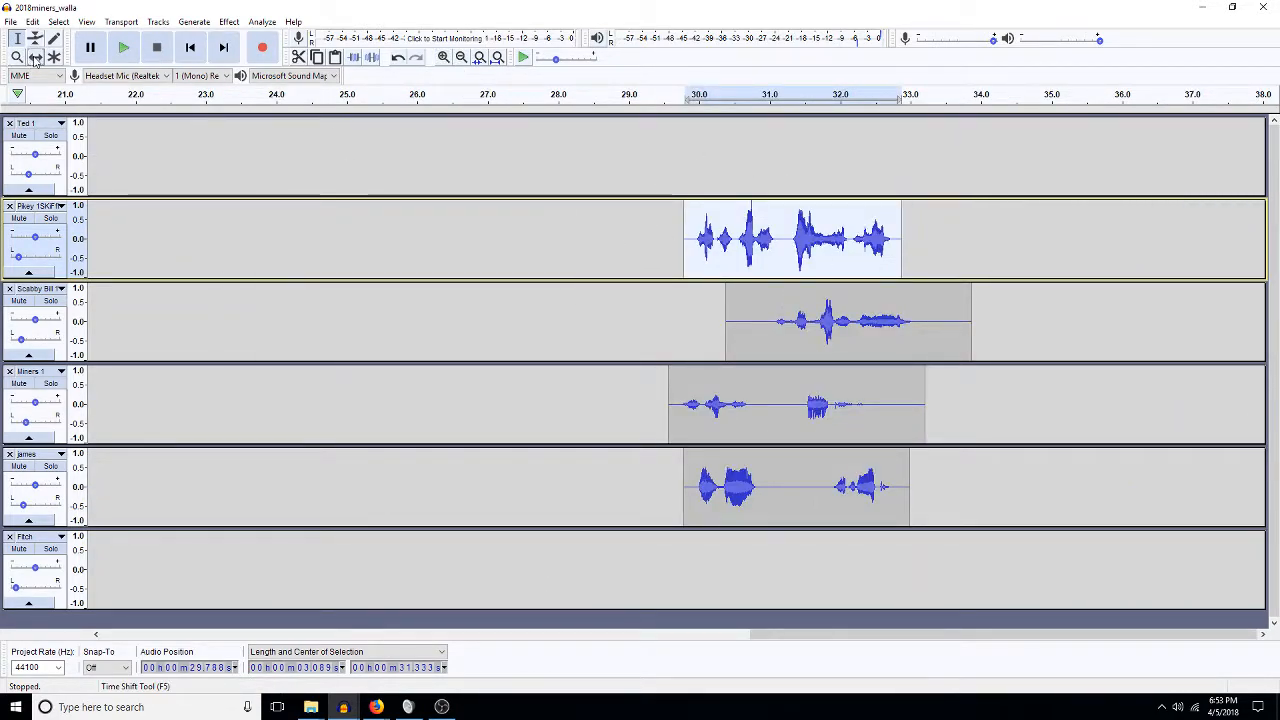
left_click(760, 335)
left_click(637, 320)
key("space")
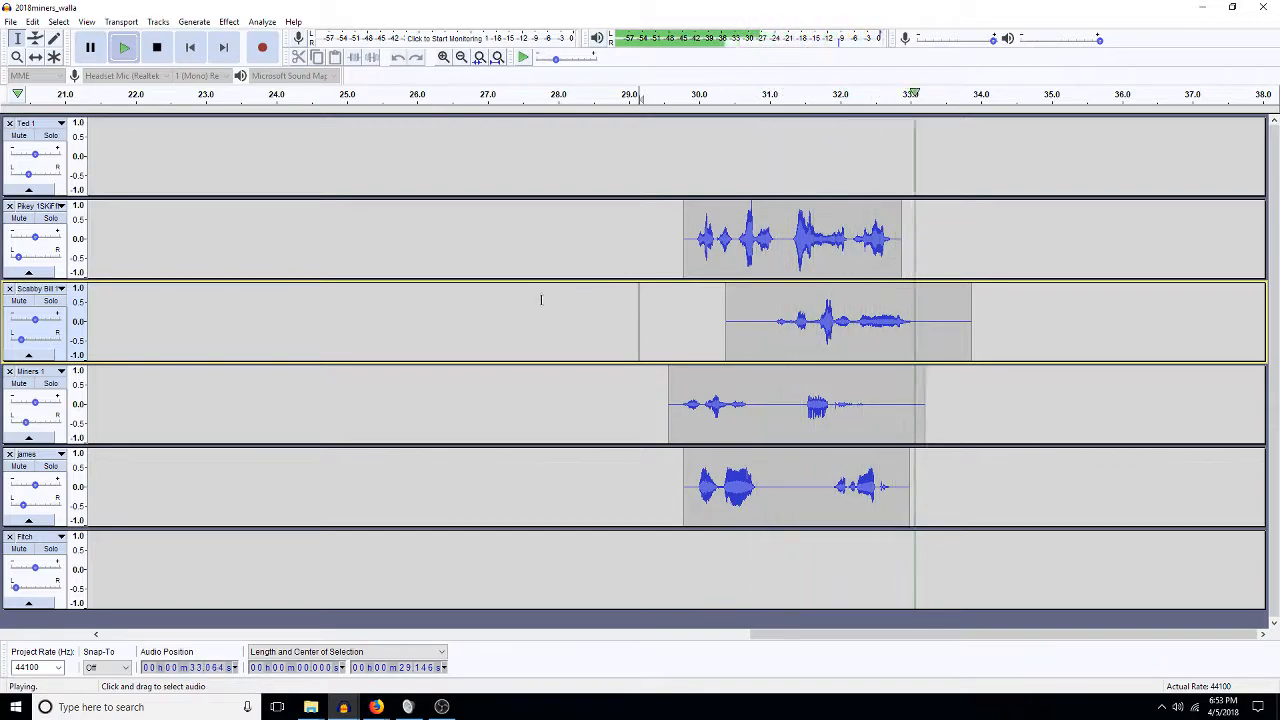
key("space")
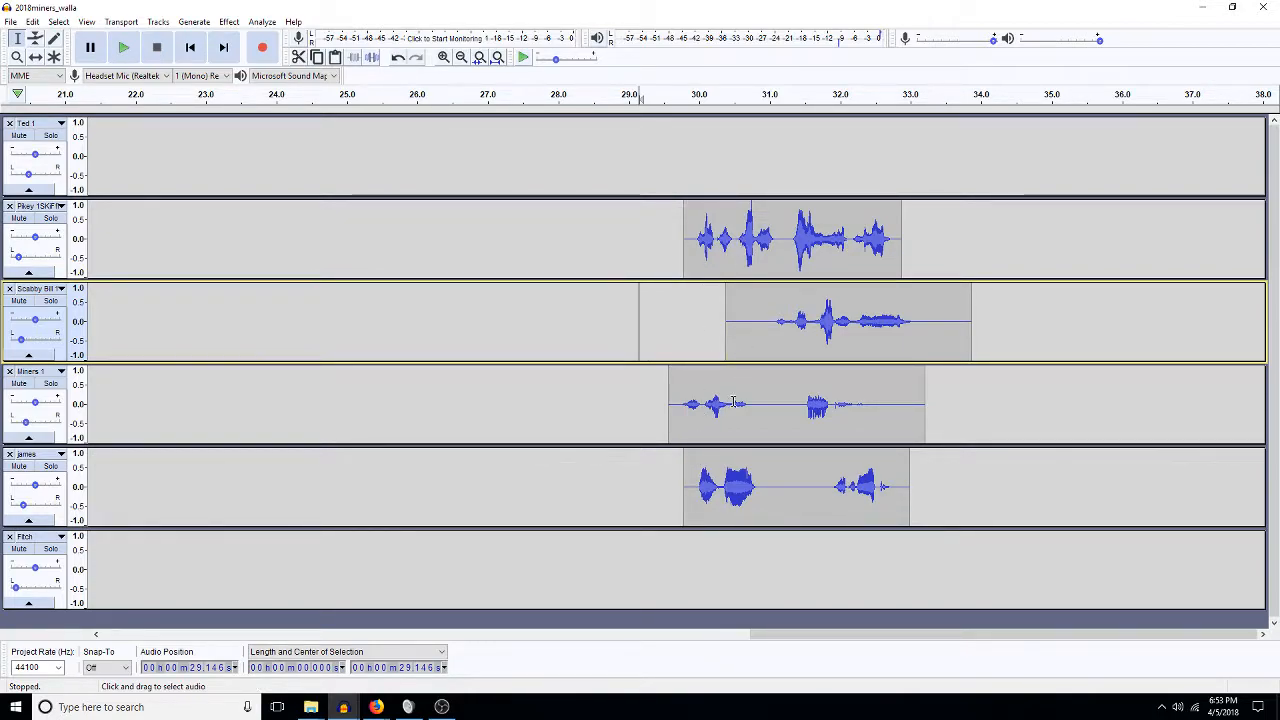
Move the late james clip onto the Ted 1 track at 29.8 s and preview it.
double_click(722, 486)
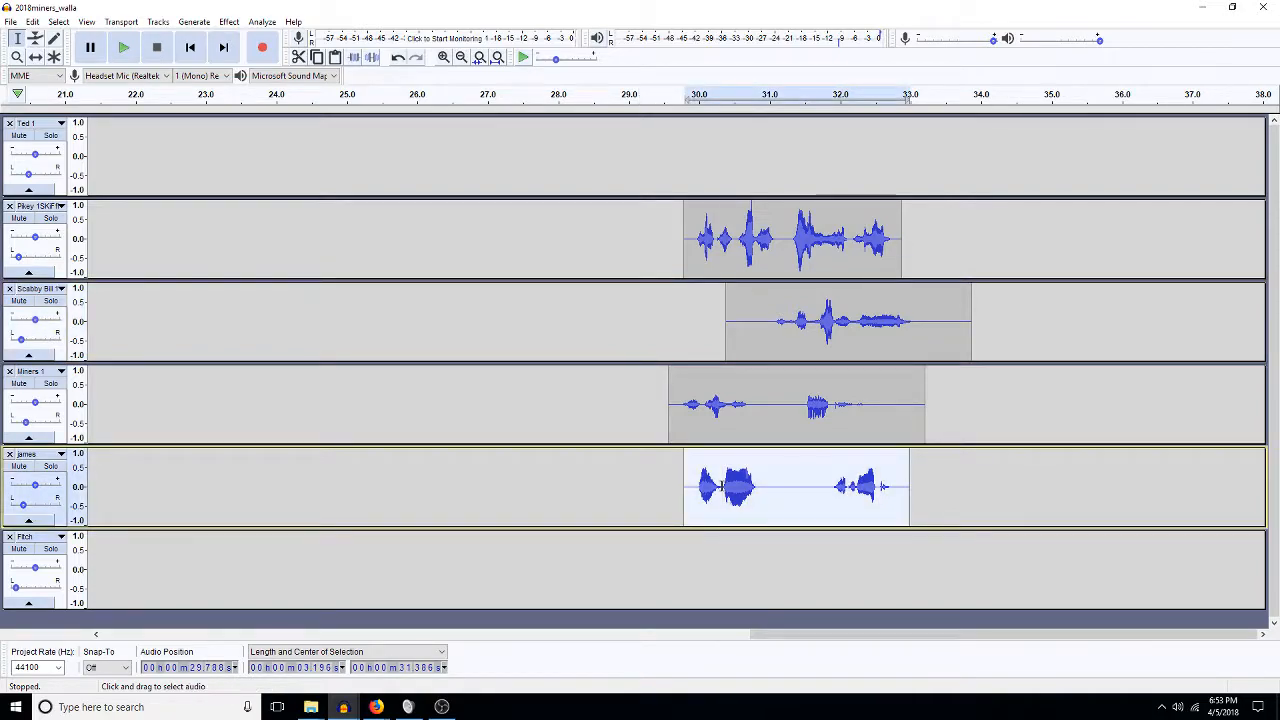
key("Delete")
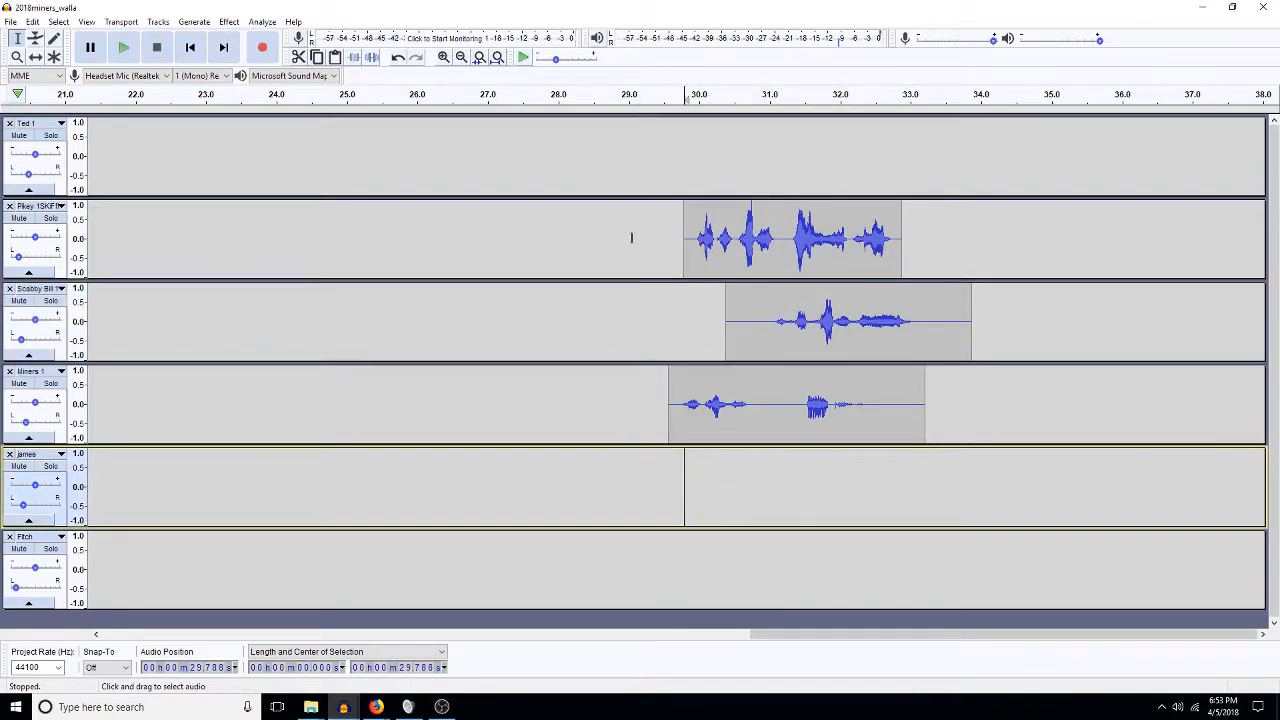
left_click(683, 168)
key("ctrl+v")
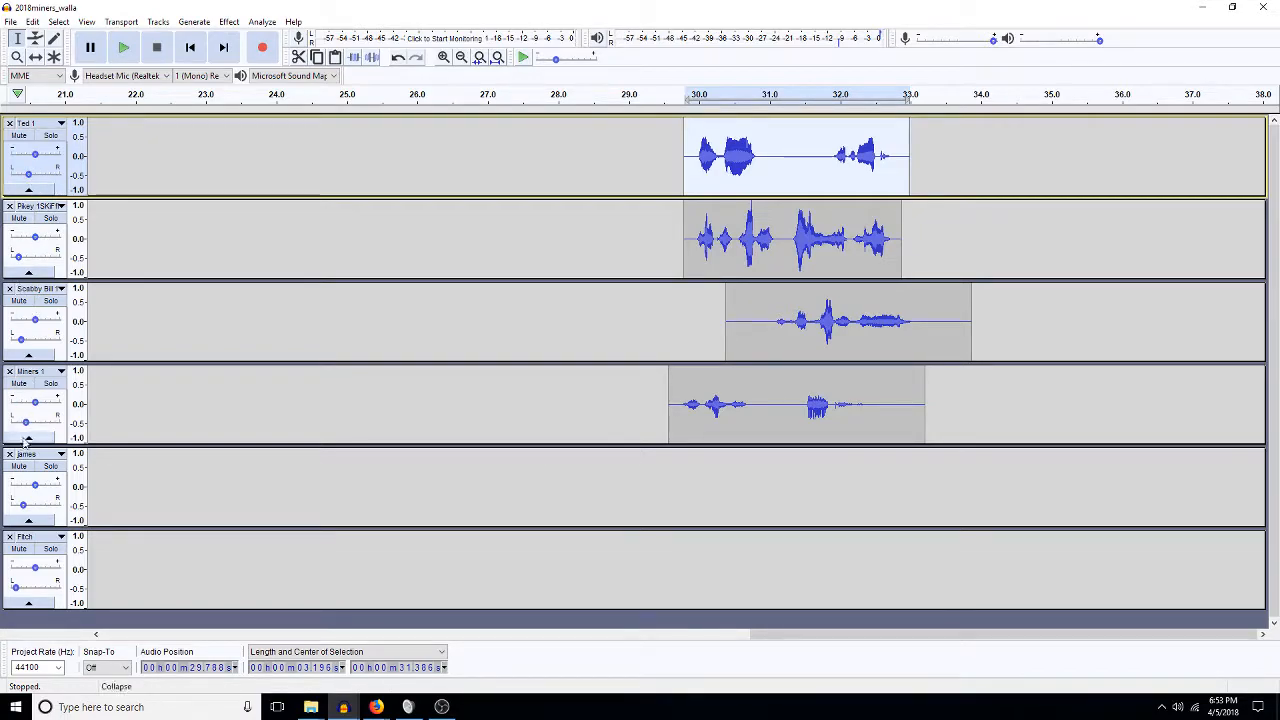
key("space")
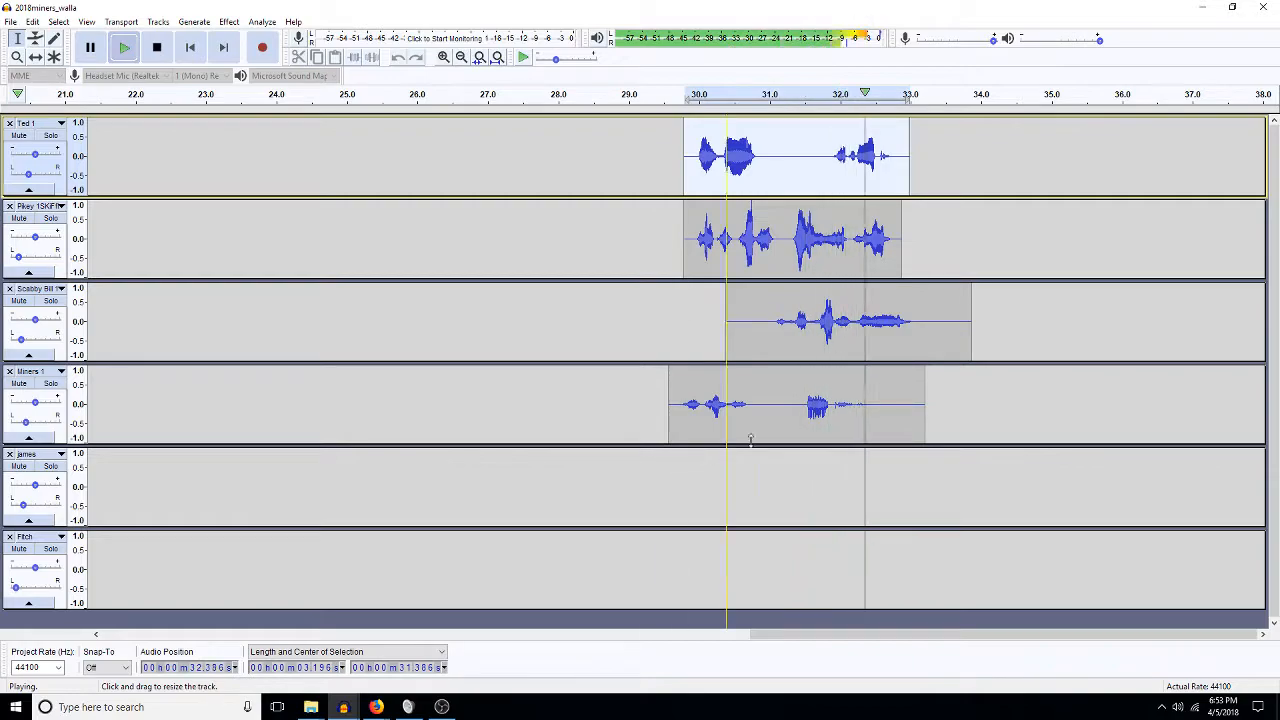
key("space")
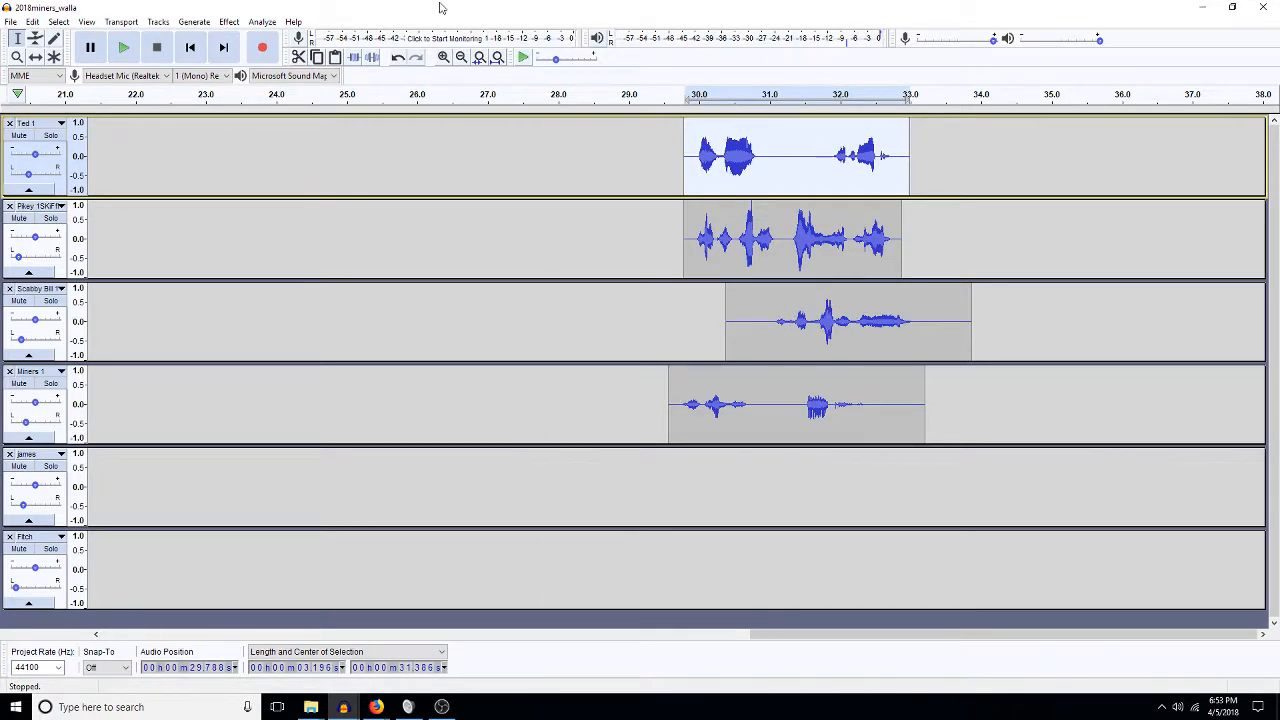
Duplicate the 29.6–33.9 s region of Ted 1 through Miners 1 onto new tracks.
left_click(497, 57)
left_click_drag(1110, 160, 1200, 305)
left_click_drag(1249, 417, 1258, 420)
key("ctrl+d")
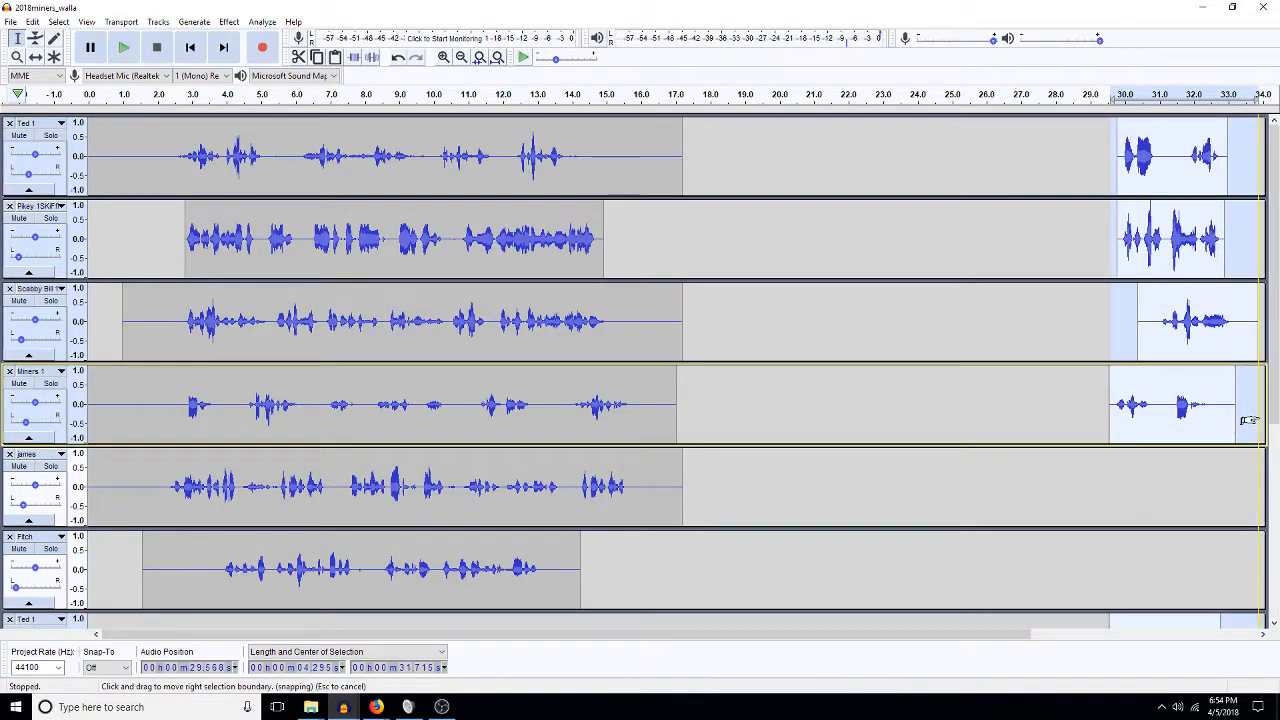
scroll(1249, 420, "down", 5)
scroll(1065, 401, "up", 5)
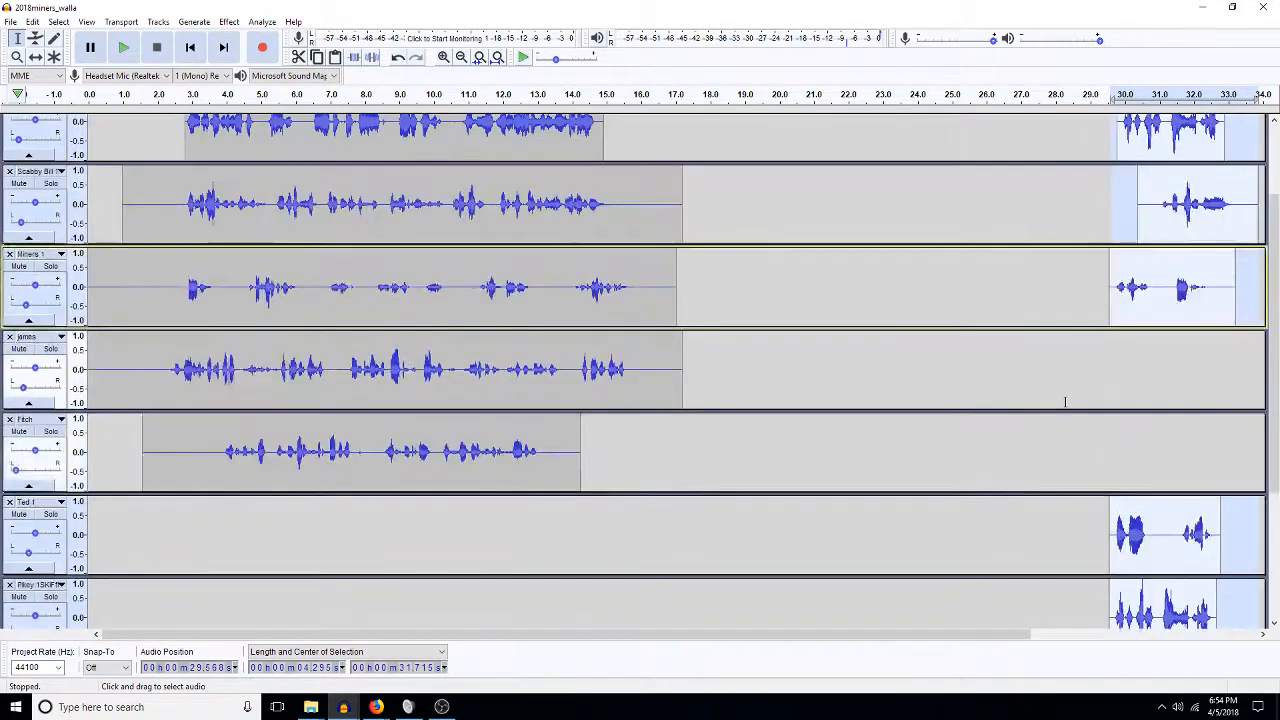
Delete the late clips from the original tracks and select the walla clips on the four new tracks.
left_click(1089, 150)
left_click_drag(1089, 150, 1272, 348)
double_click(1132, 398)
left_click_drag(945, 155, 1137, 443)
key("Delete")
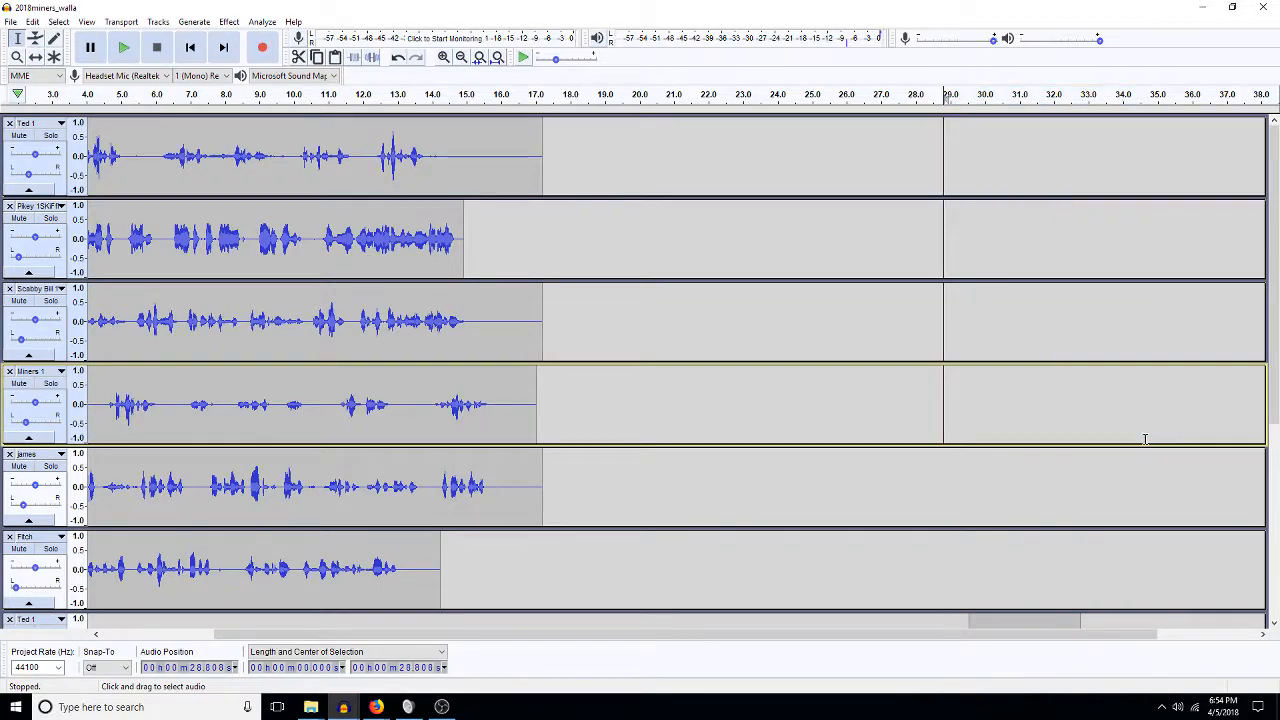
scroll(1145, 438, "down", 3)
scroll(957, 507, "down", 3)
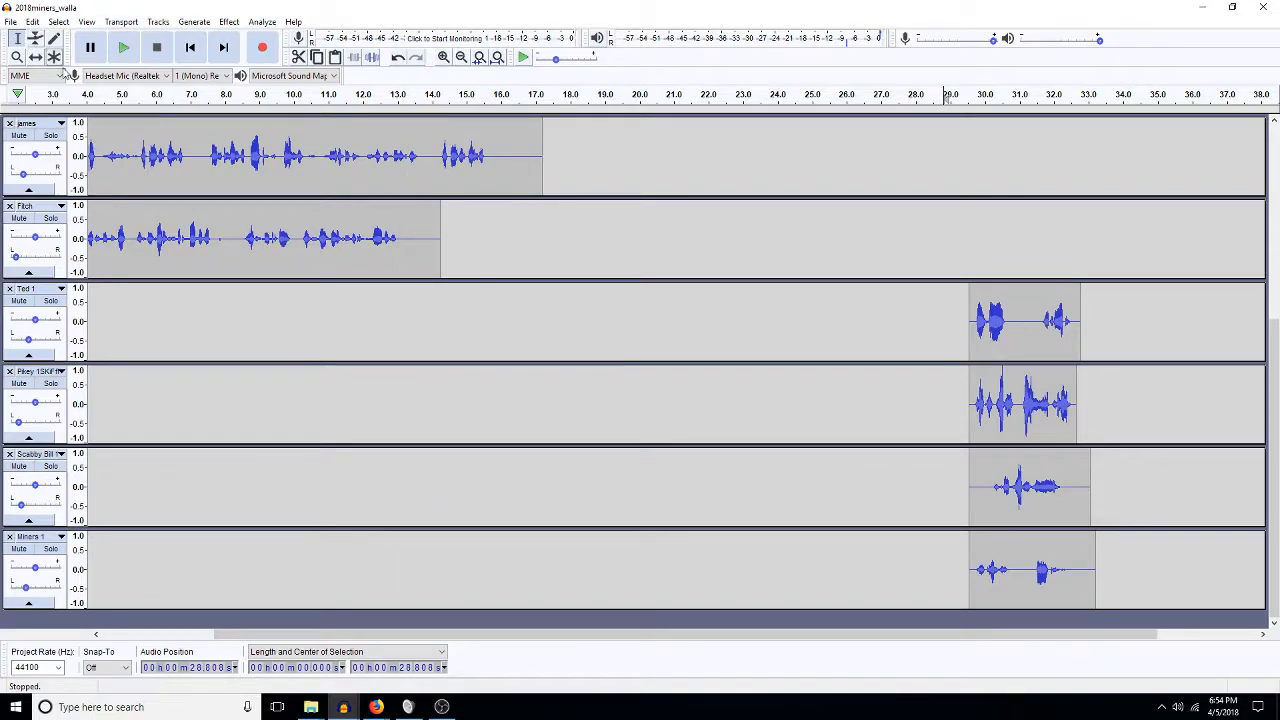
left_click_drag(963, 310, 1157, 585)
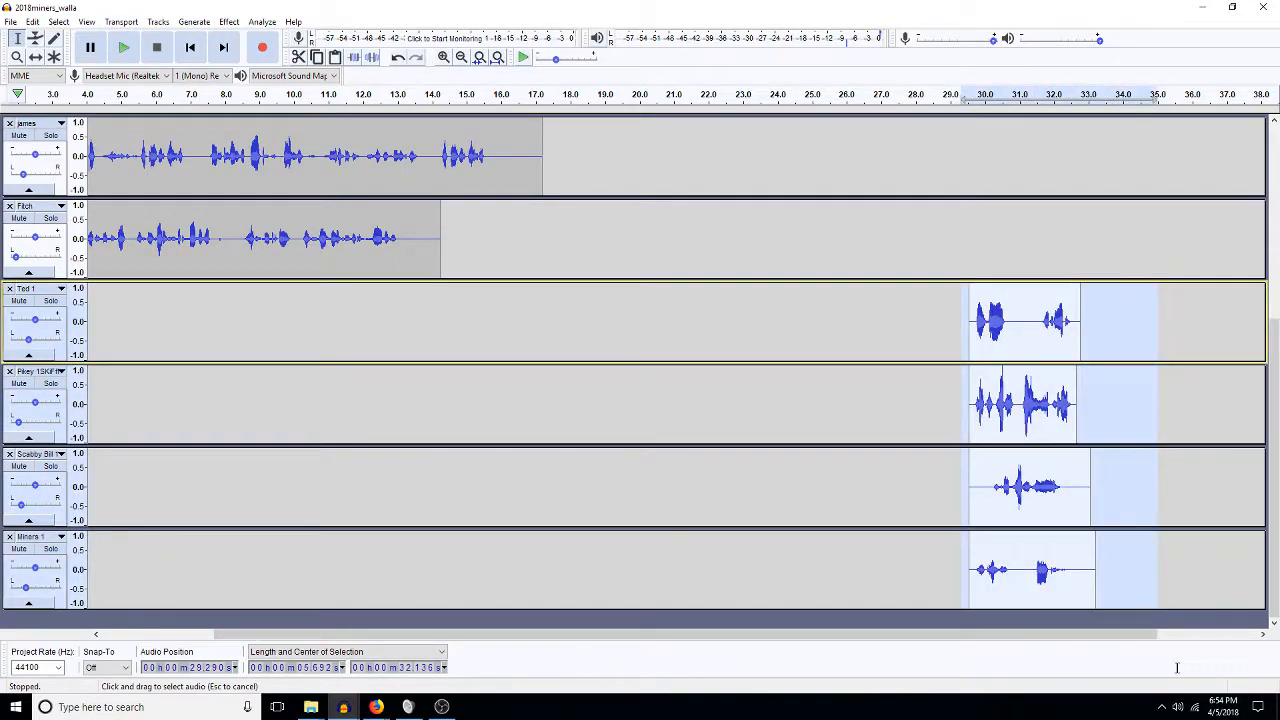
Time-shift the four walla clips left to start near 4.8 s, then fit all tracks vertically.
key("F5")
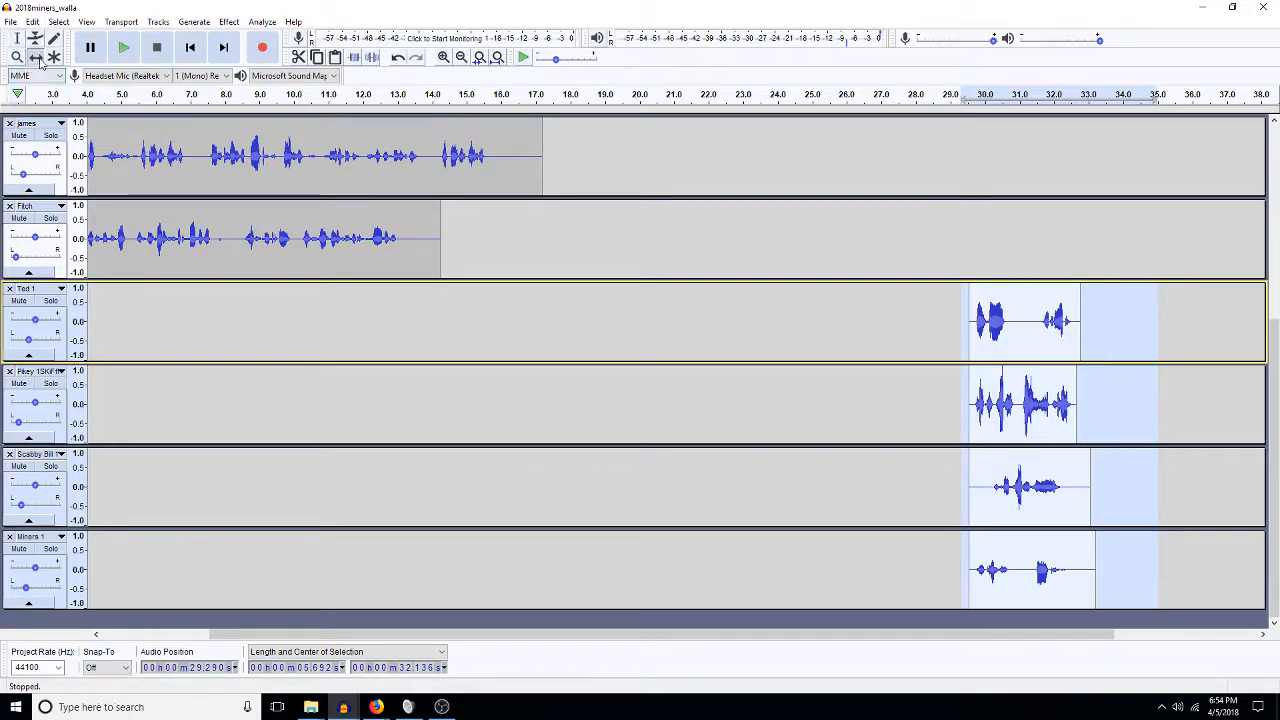
left_click_drag(1024, 410, 176, 430)
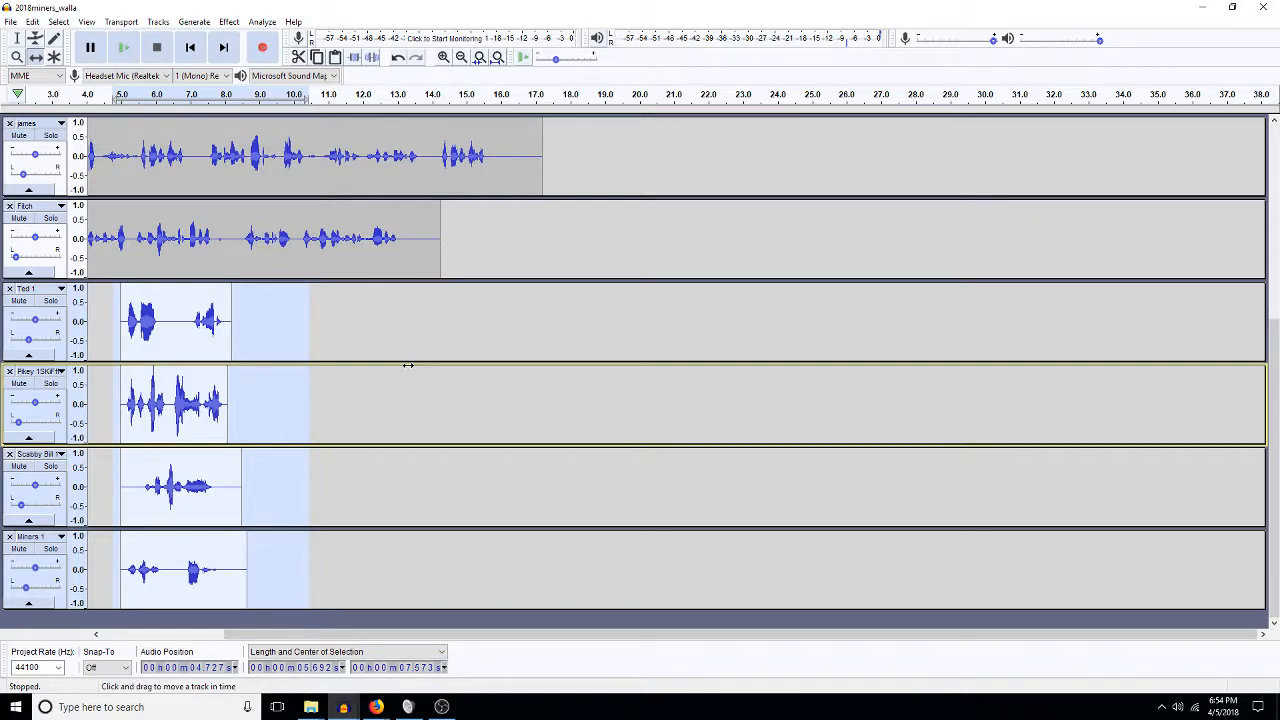
key("ctrl+shift+f")
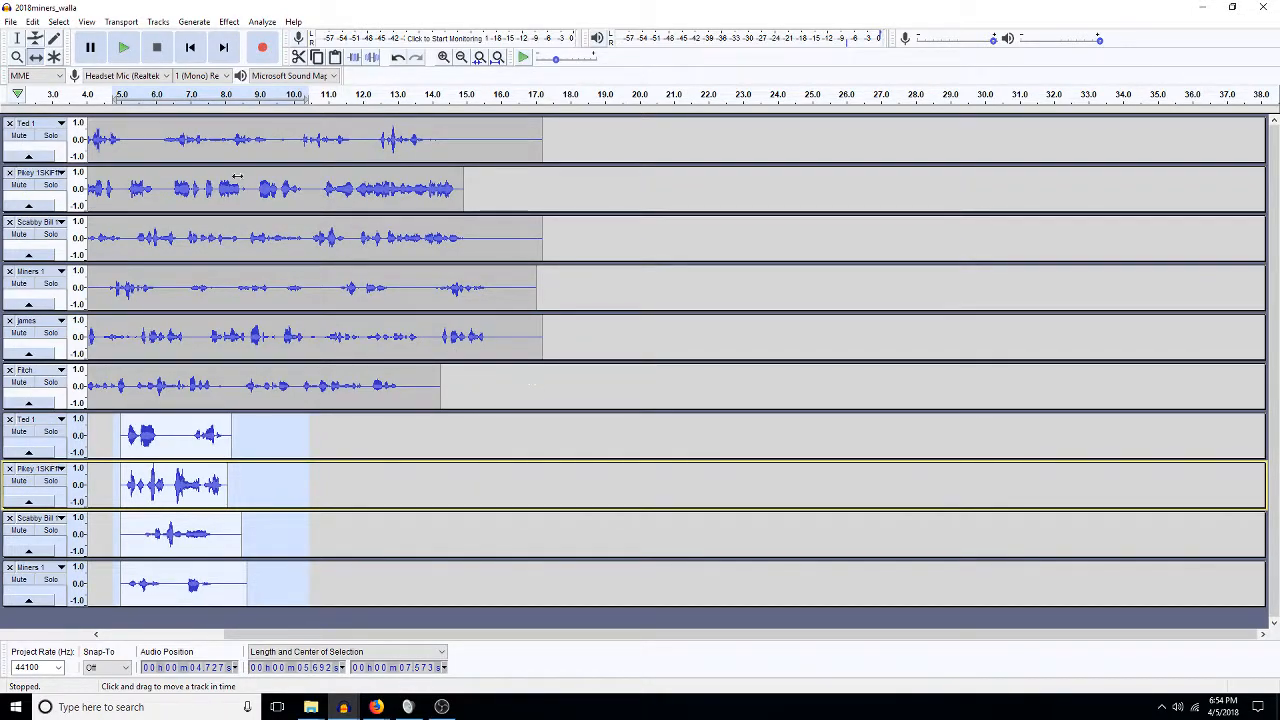
Mix and render the top six tracks into a new stereo Mix track.
left_click(16, 37)
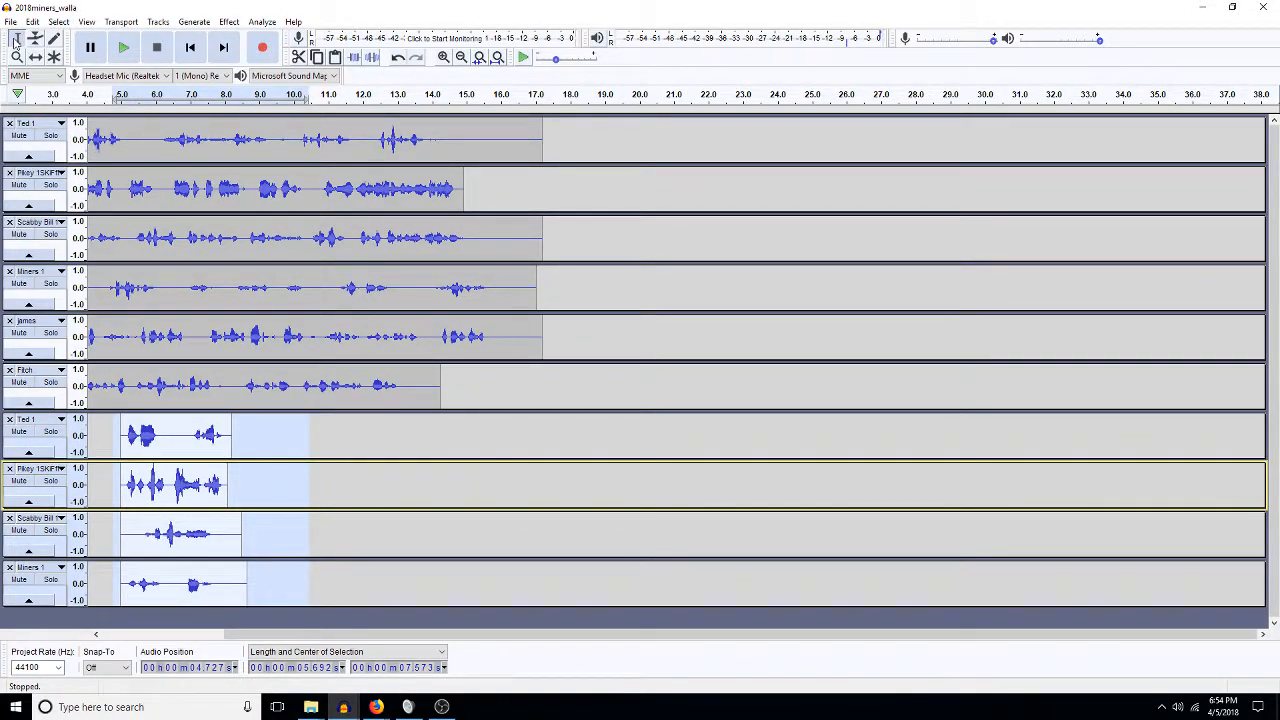
left_click_drag(551, 387, 28, 112)
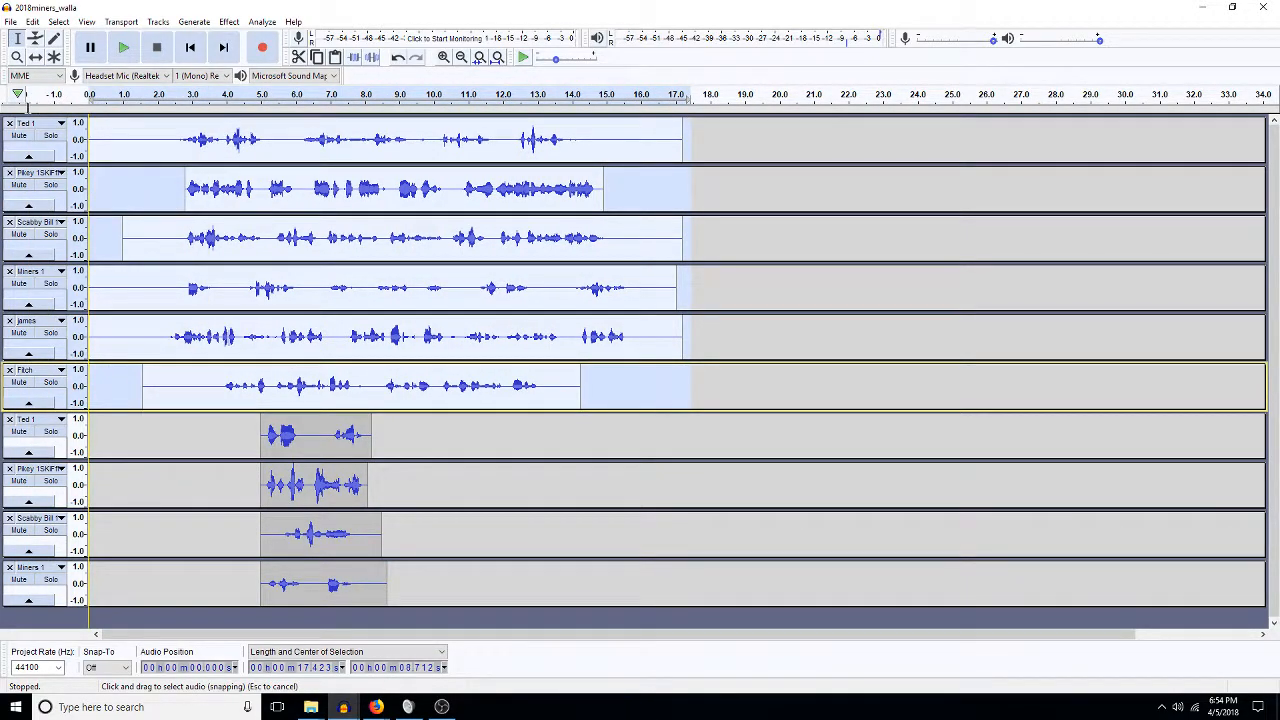
key("ctrl+shift+m")
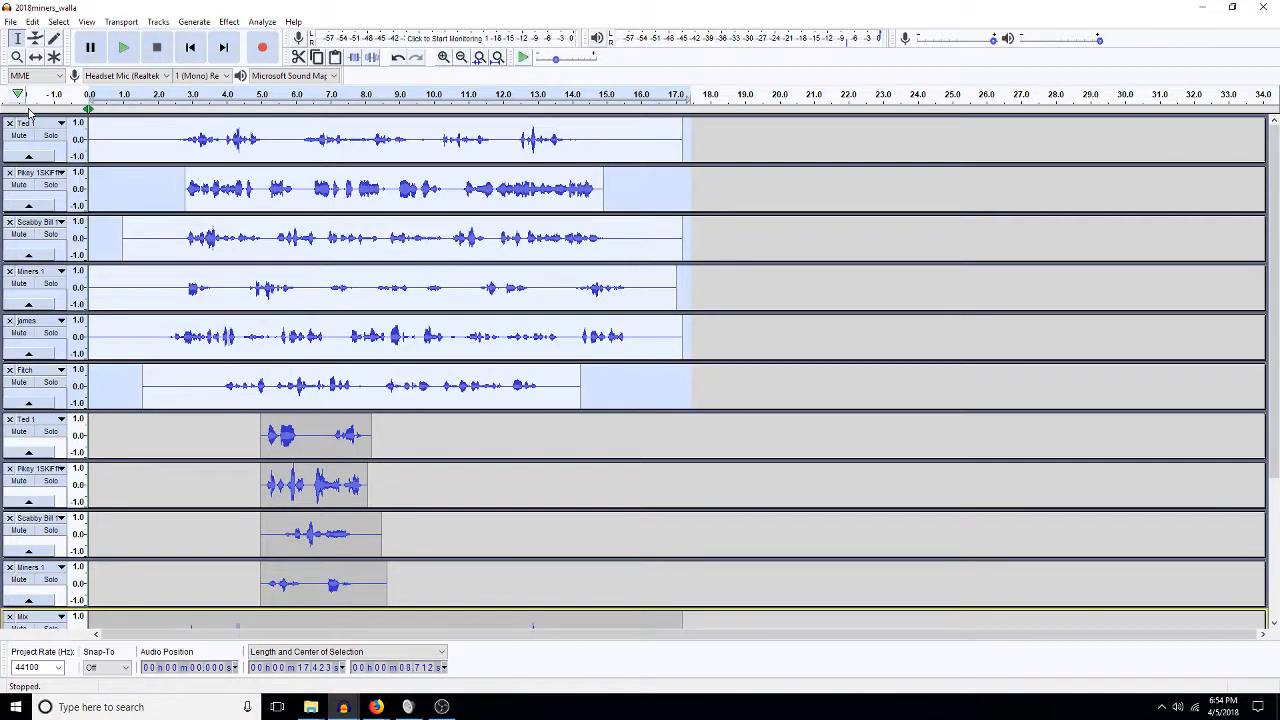
Render the 5–9 s walla clips into a second stereo Mix track and select it.
scroll(400, 370, "down", 4)
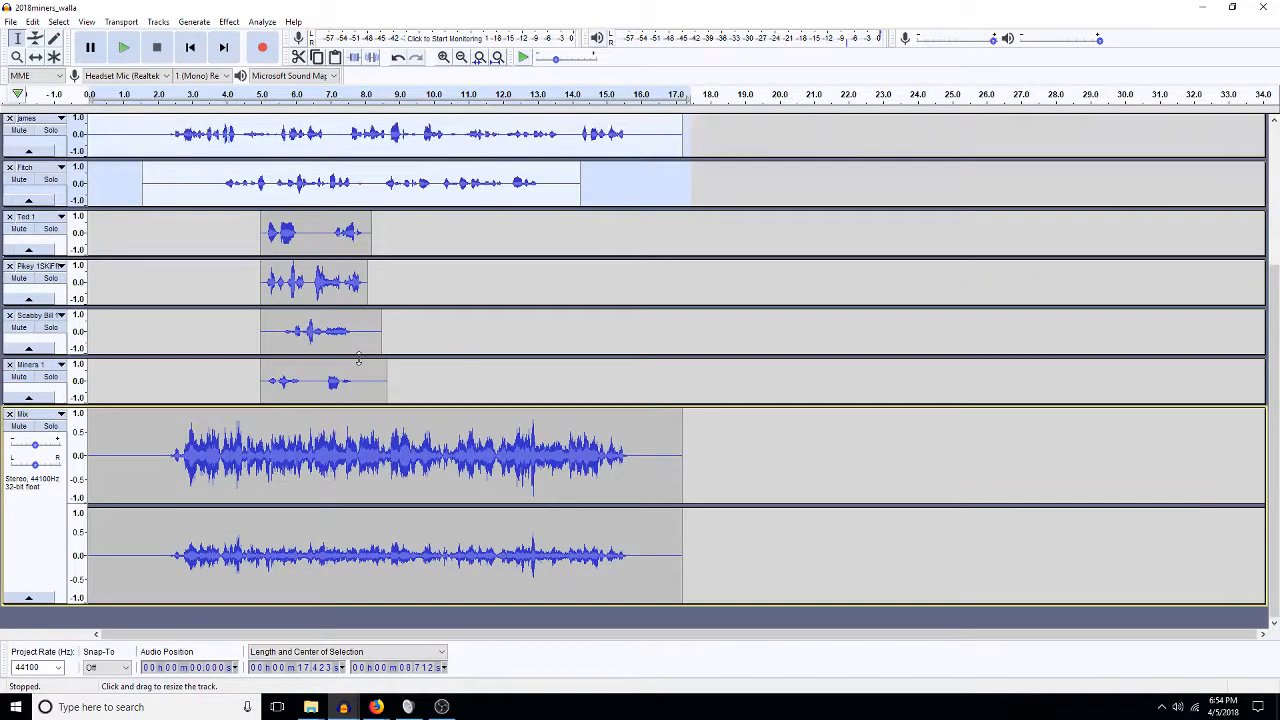
left_click_drag(403, 374, 270, 231)
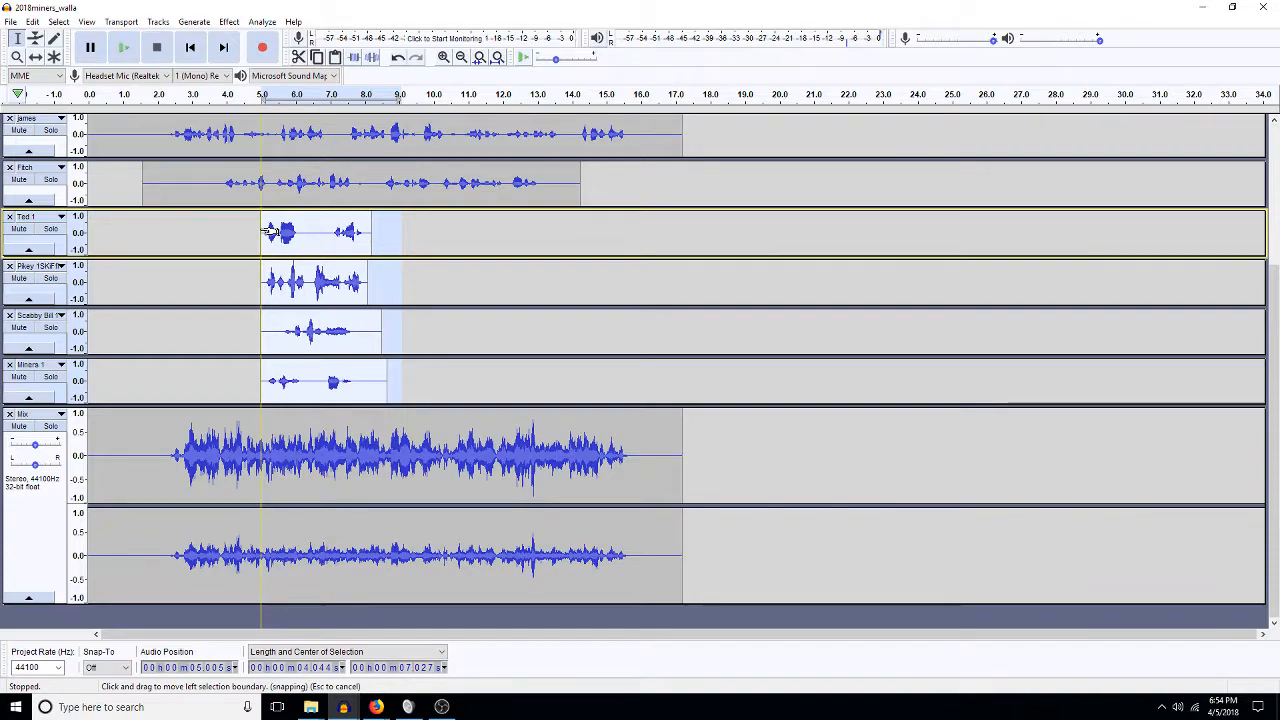
key("ctrl+shift+m")
scroll(302, 297, "down", 3)
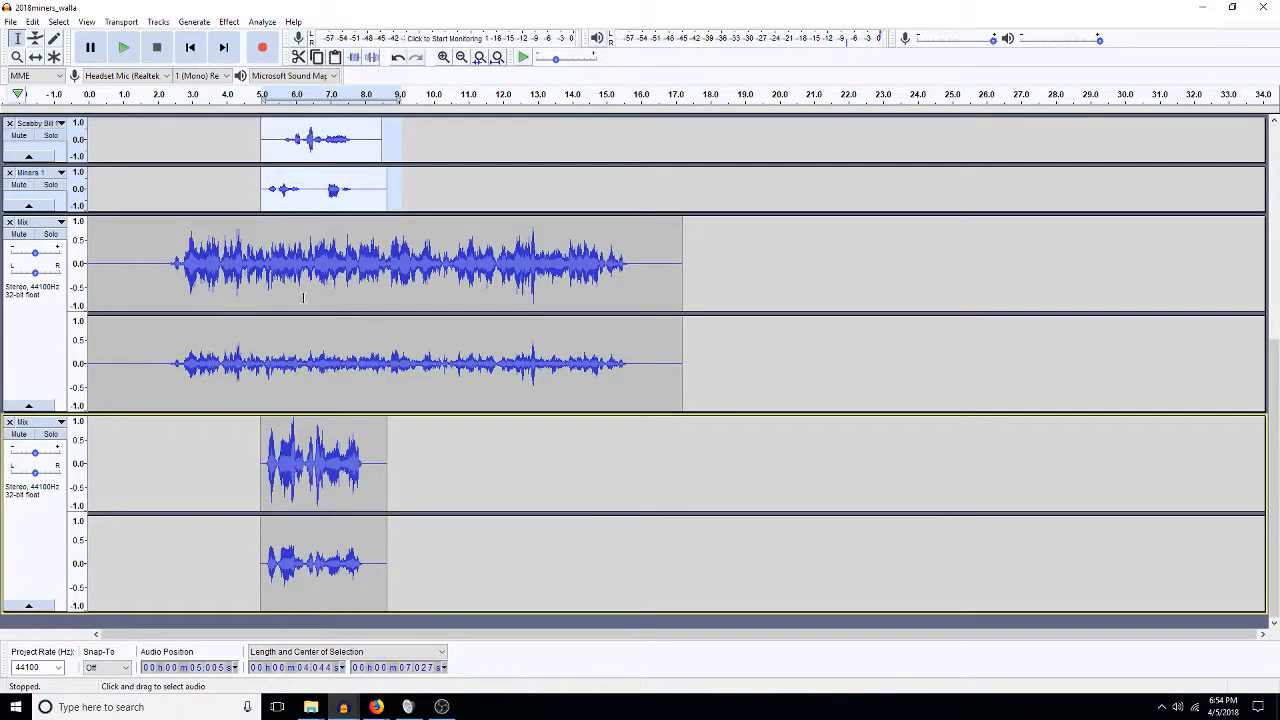
double_click(366, 310)
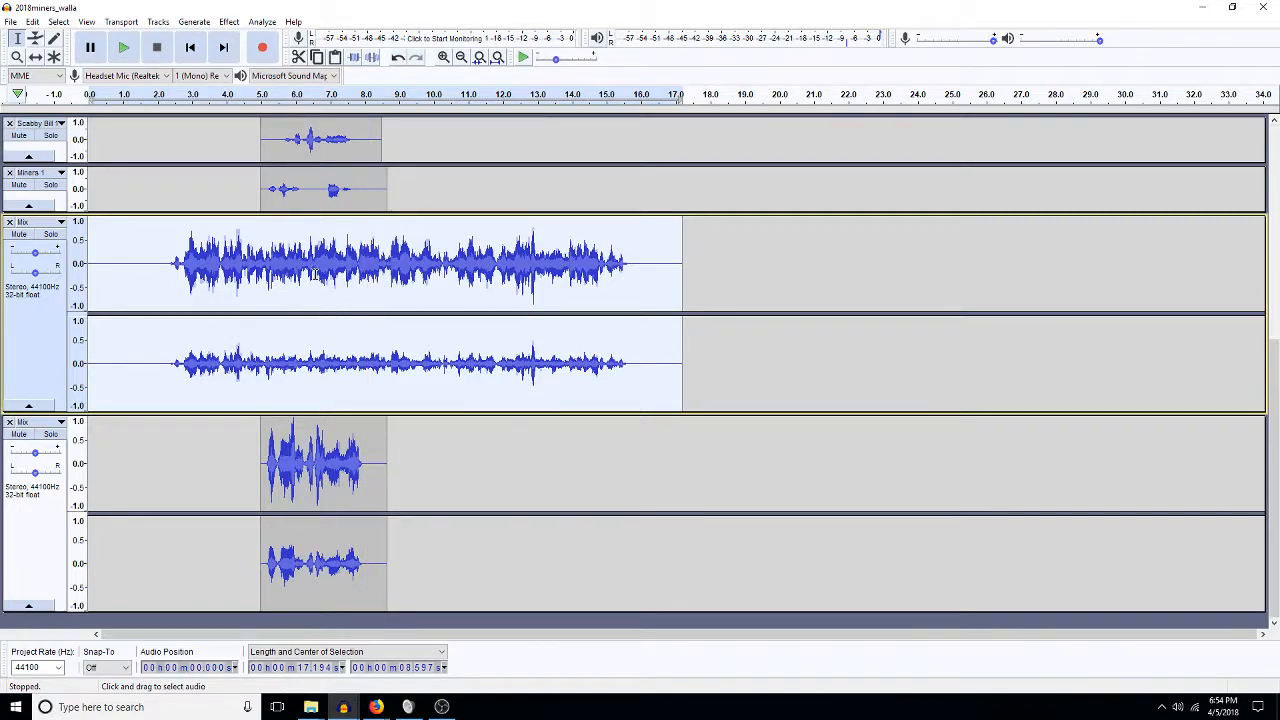
mouse_move(343, 710)
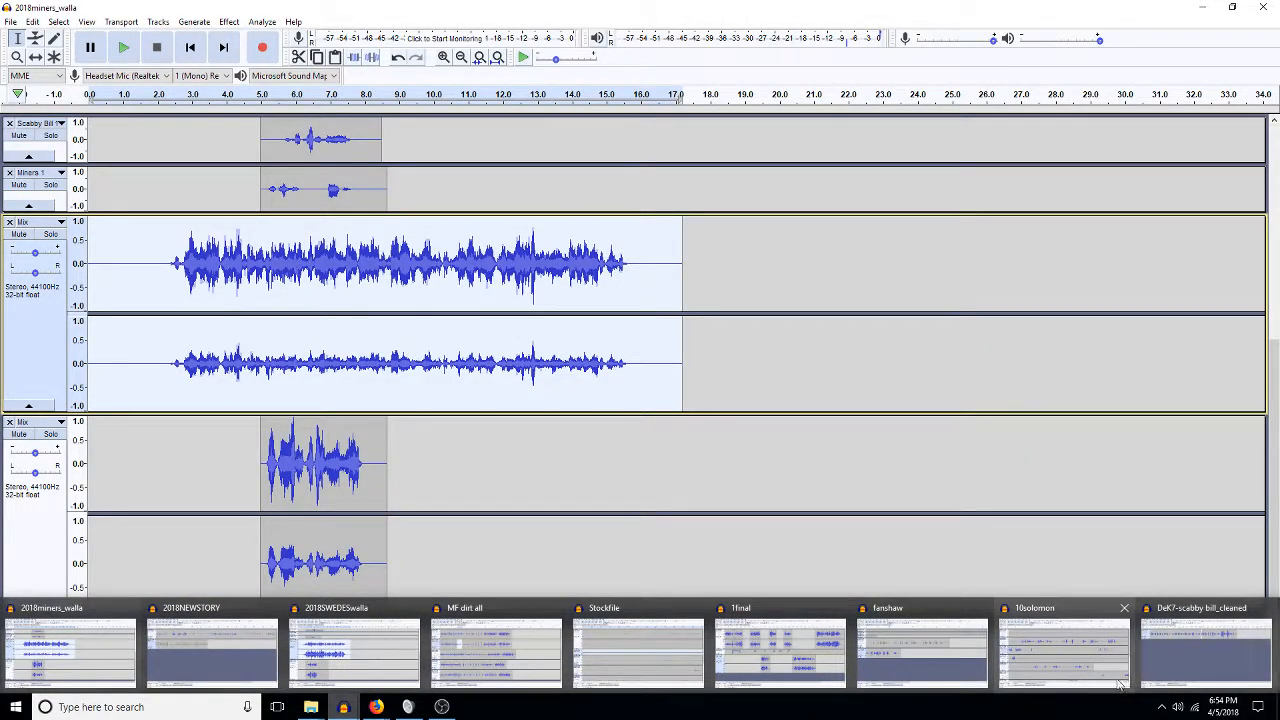
Bring the 10solomon project to the front and zoom out to show it whole.
left_click(1040, 660)
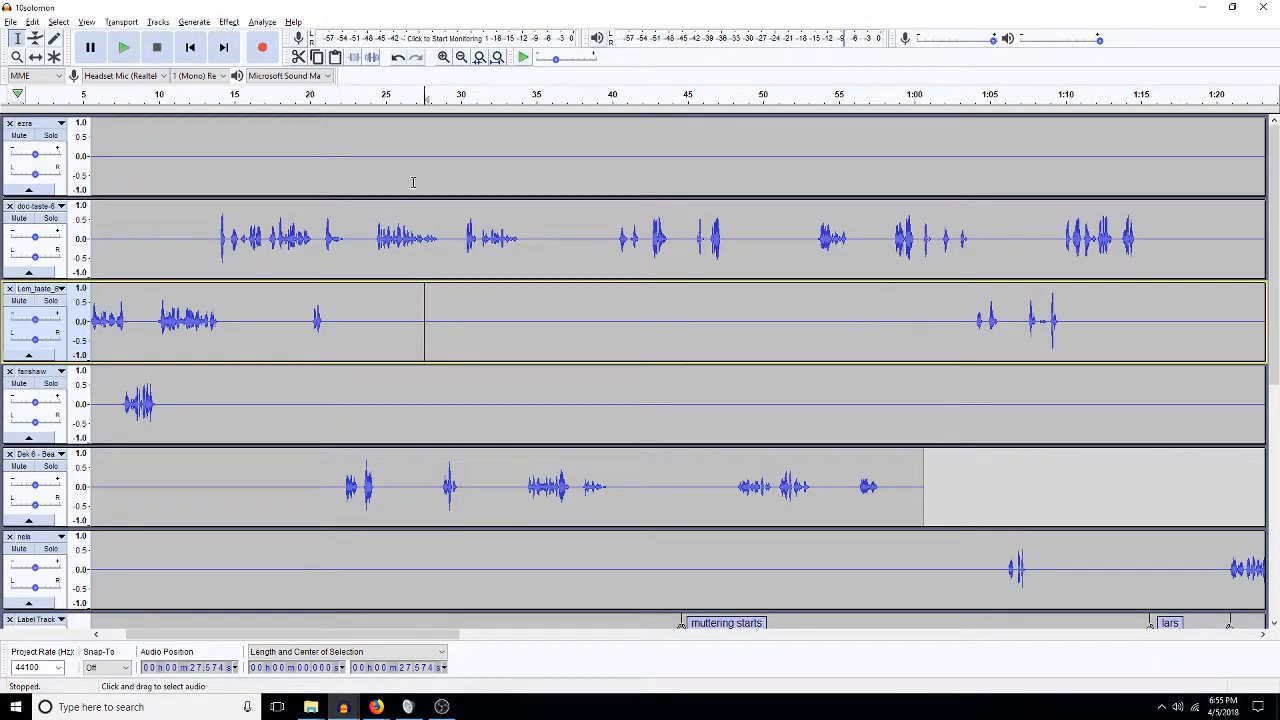
left_click(497, 58)
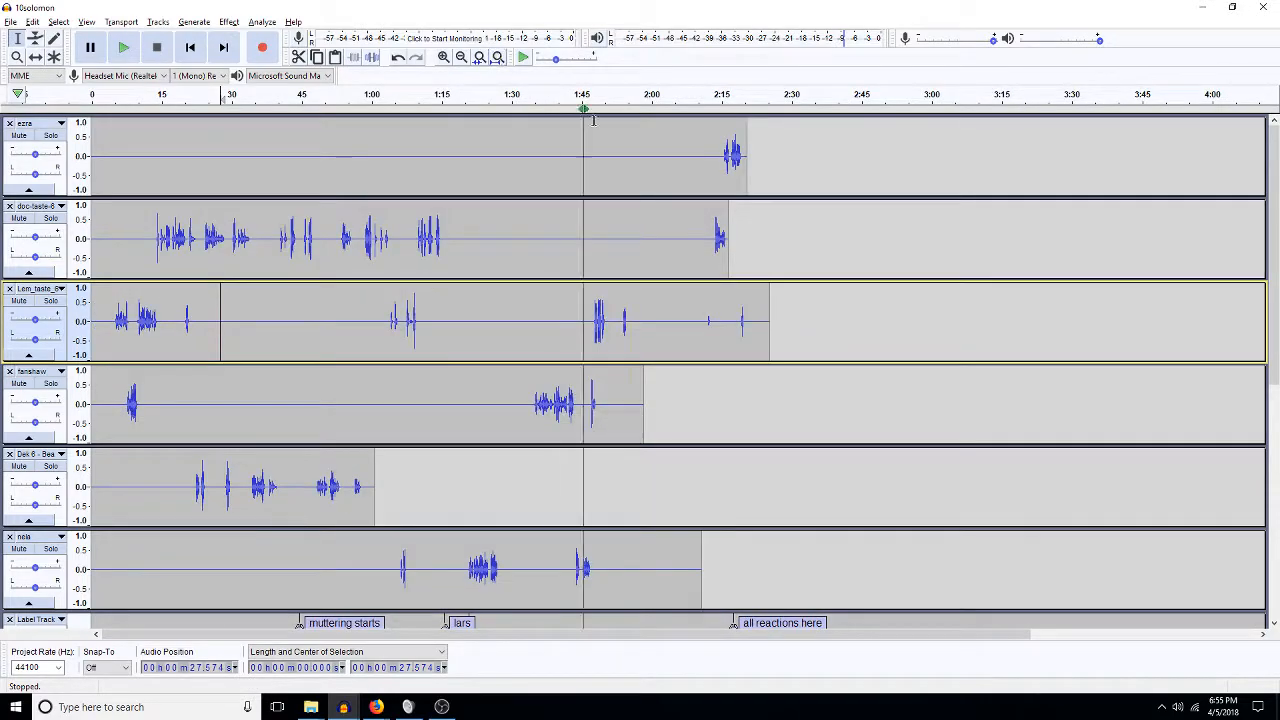
scroll(804, 385, "down", 6)
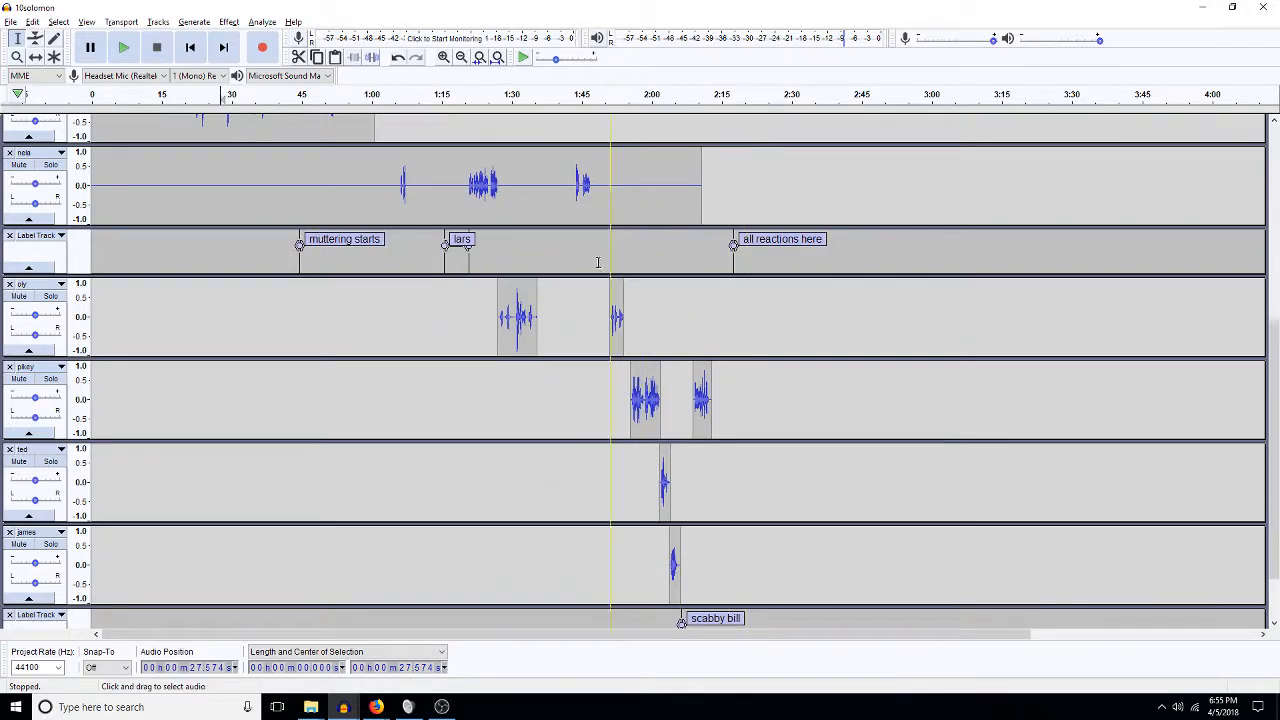
left_click(11, 22)
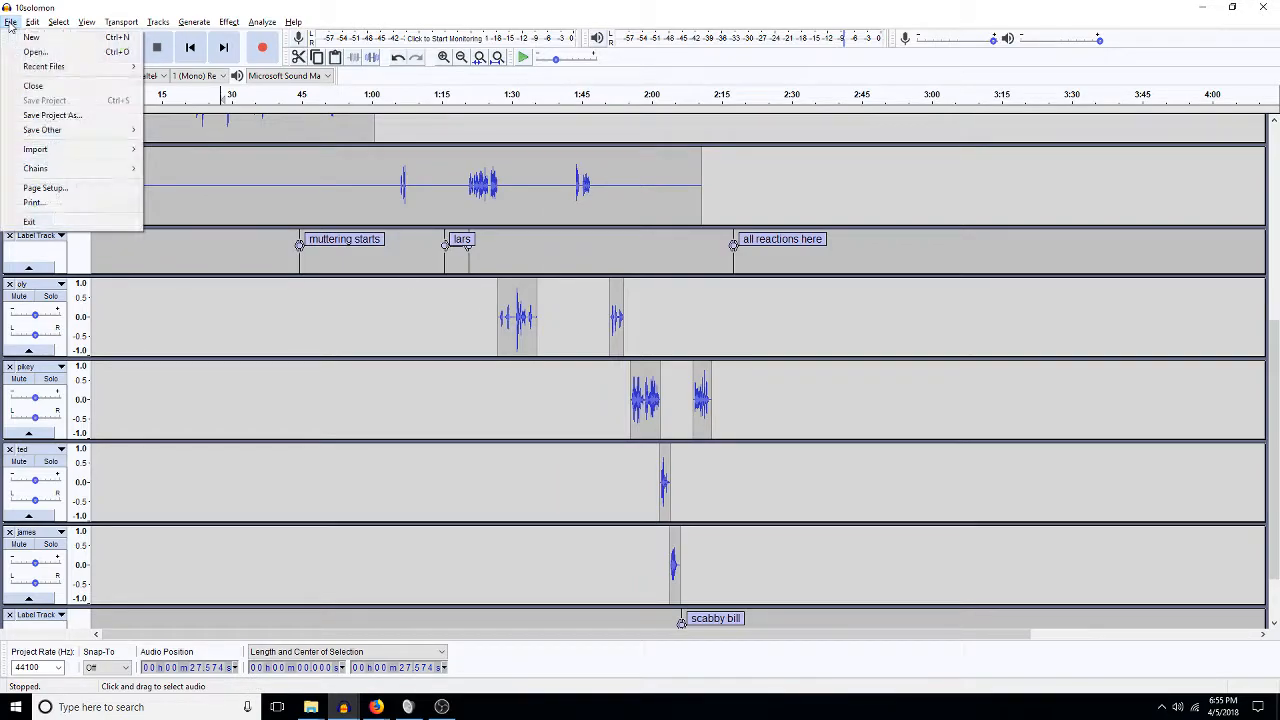
left_click(55, 115)
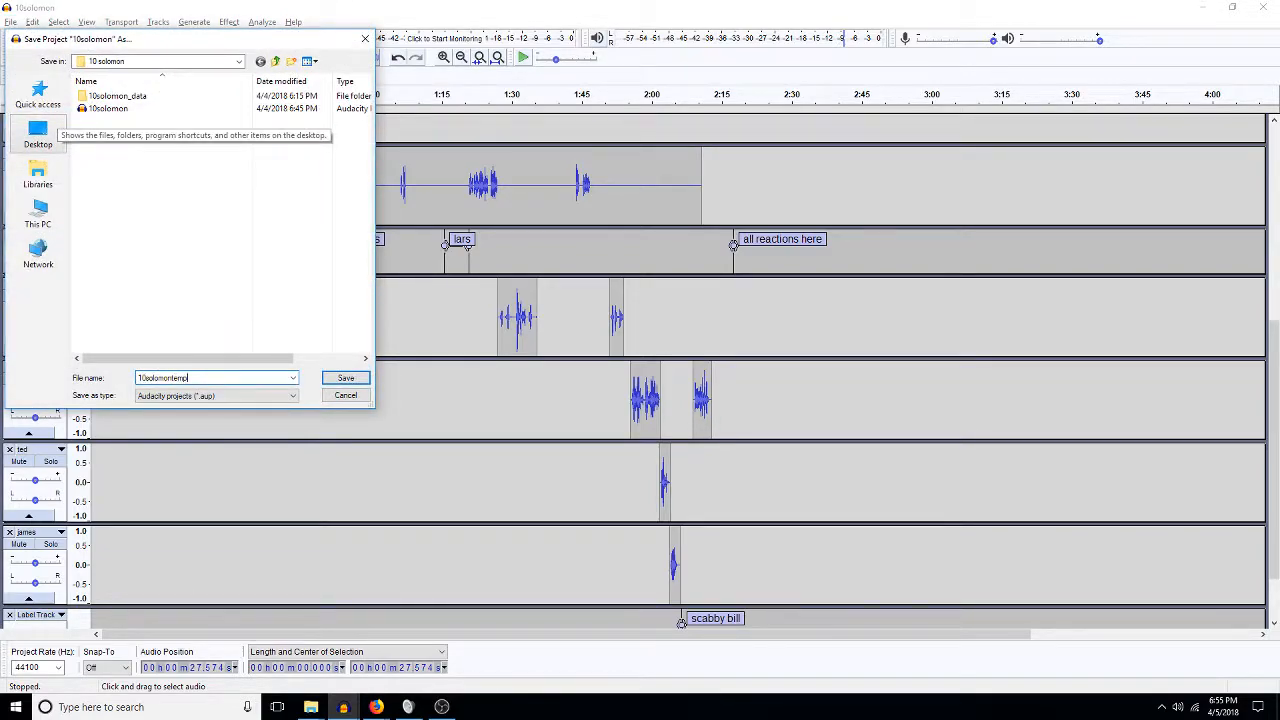
key("BackSpace")
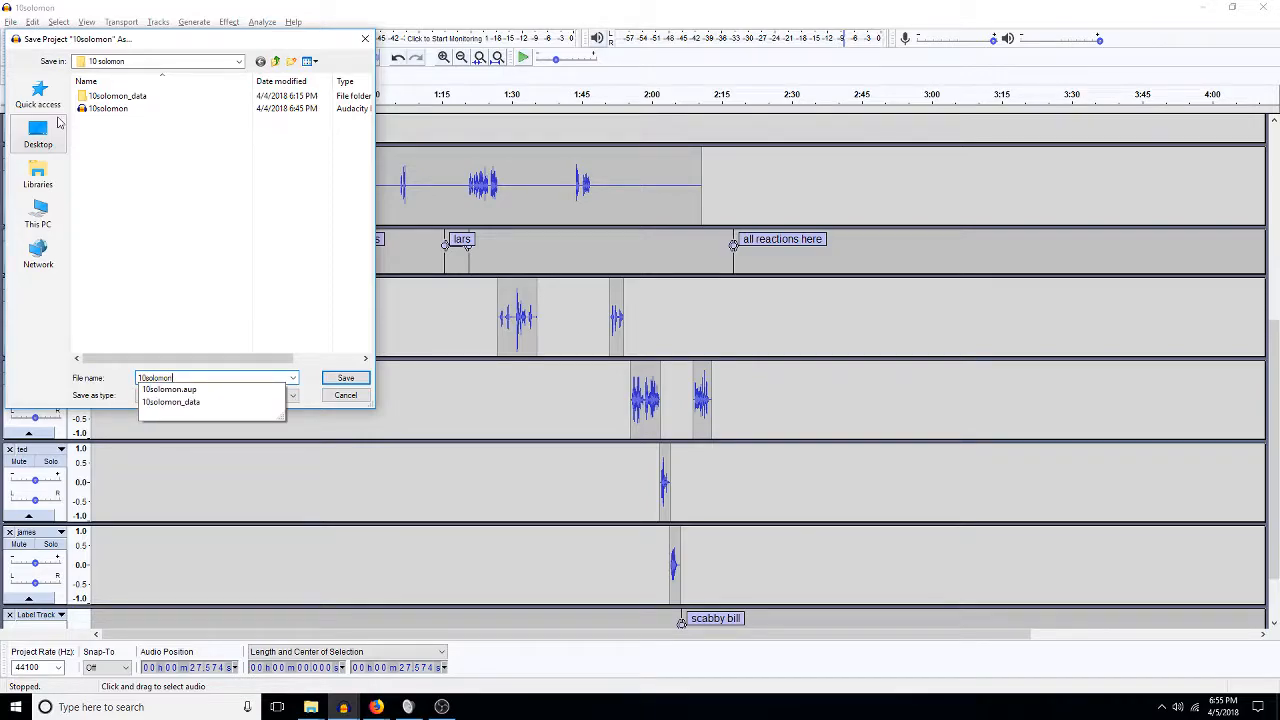
type("walla")
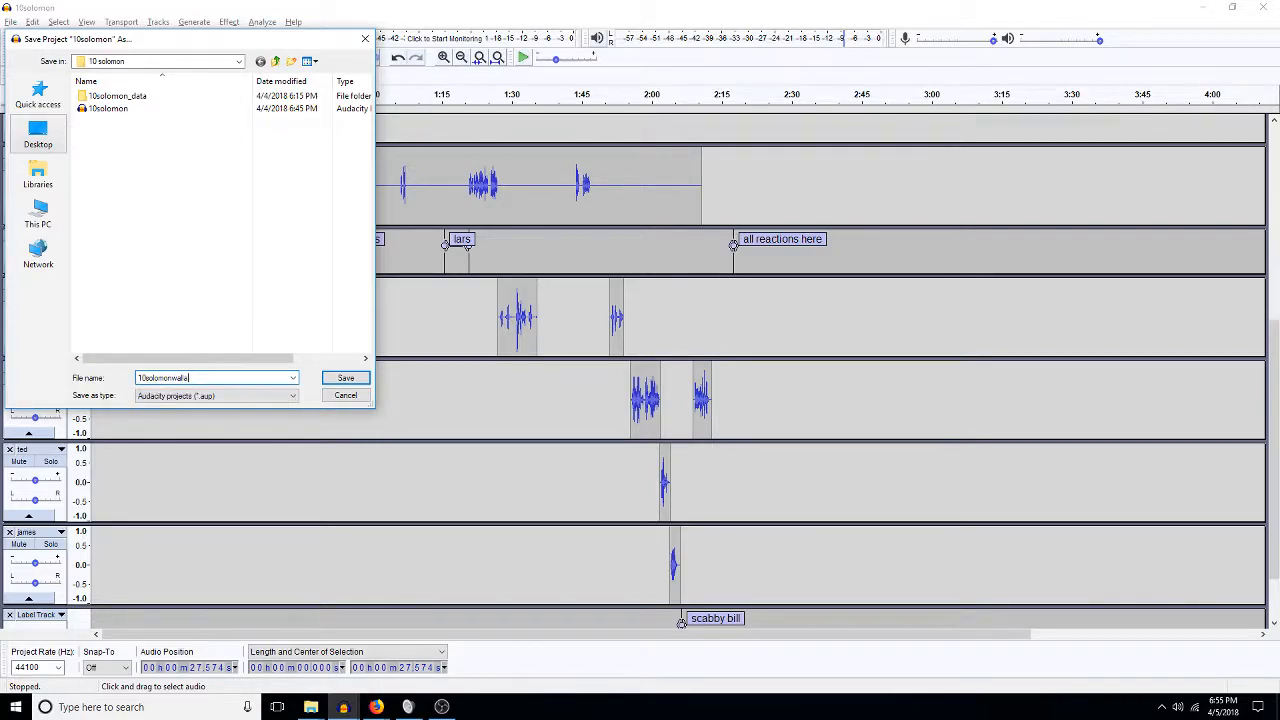
type("lle")
key("Return")
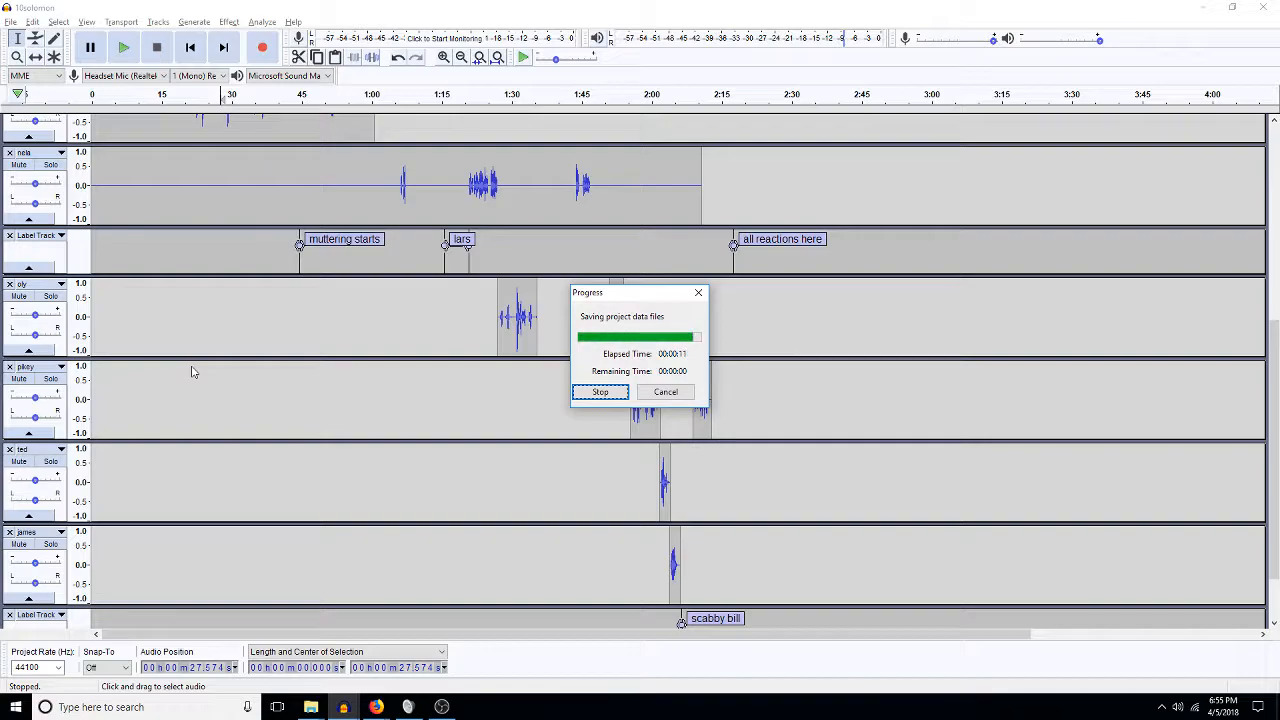
scroll(190, 368, "up", 5)
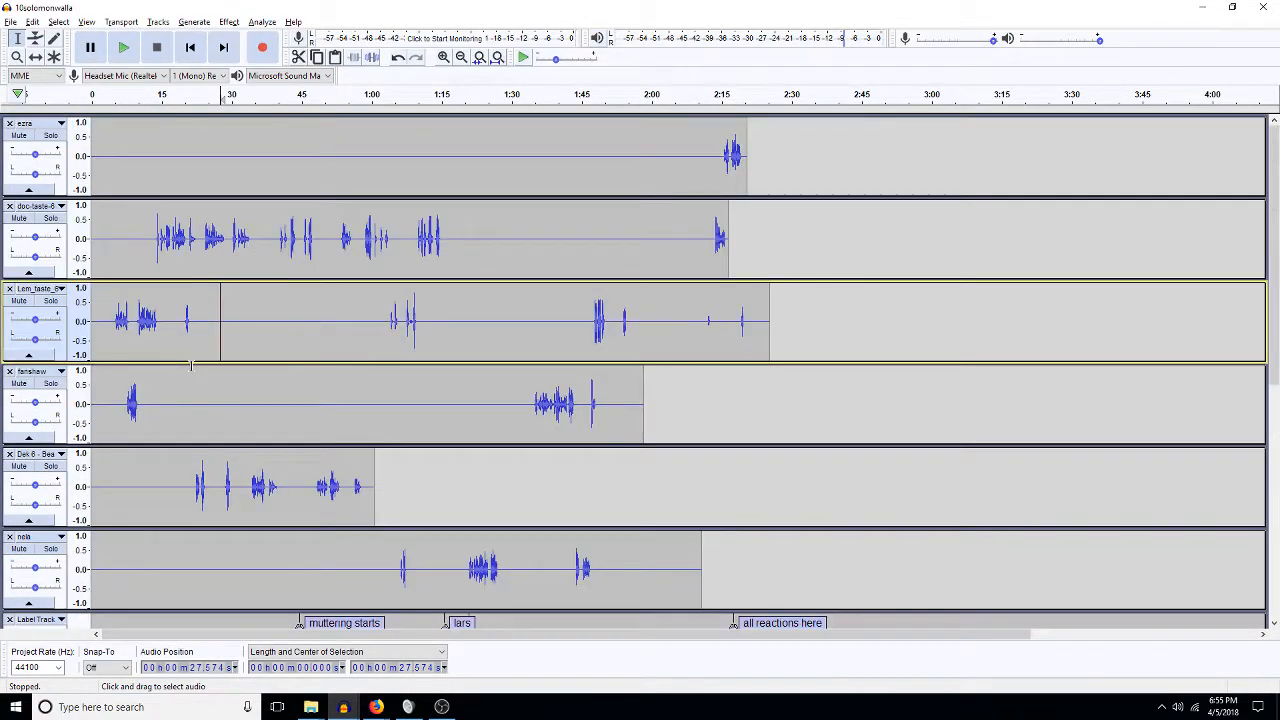
Pan ezra 60% left, Lem_taste 10% left and Dek6 30% right.
left_click_drag(35, 175, 18, 176)
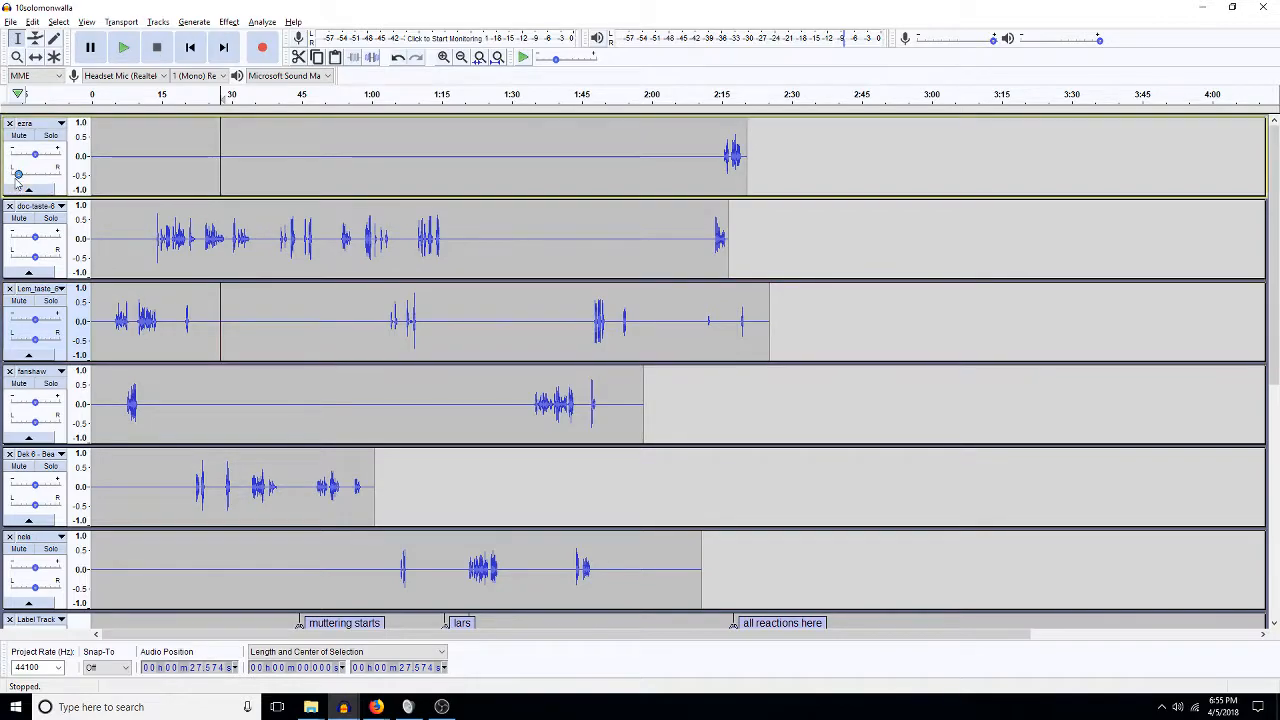
left_click(35, 258)
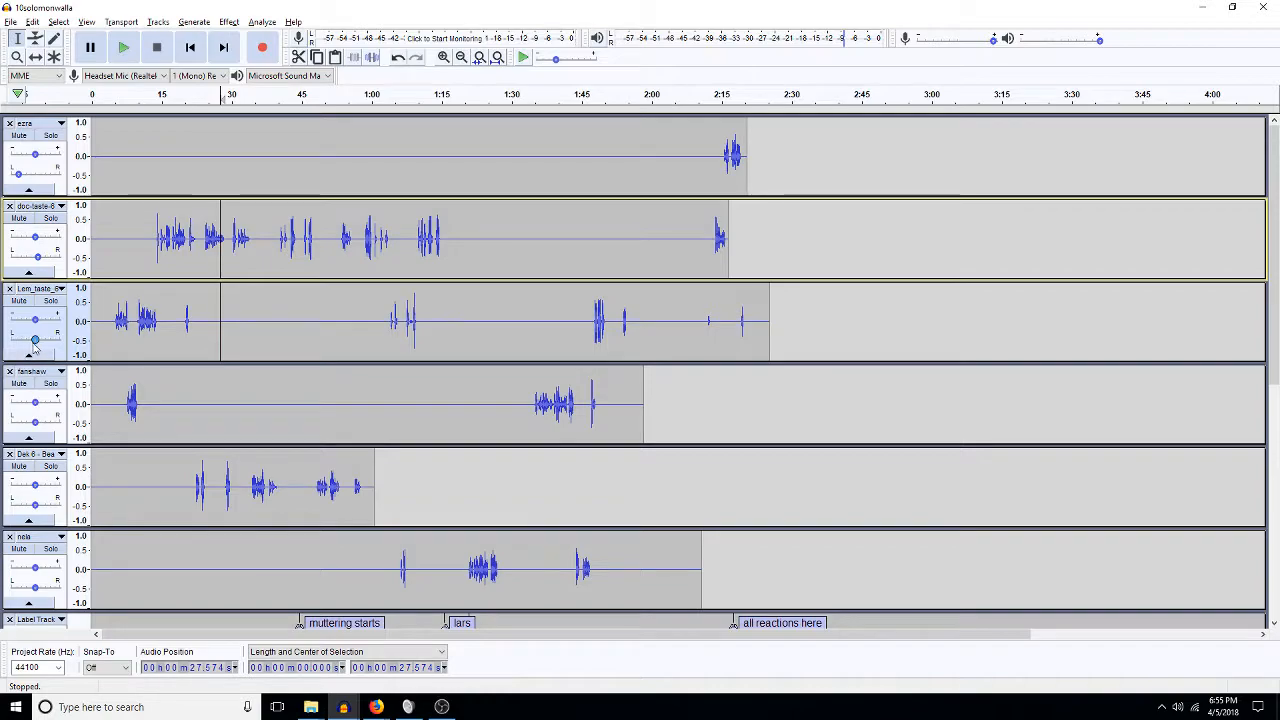
left_click_drag(35, 341, 34, 341)
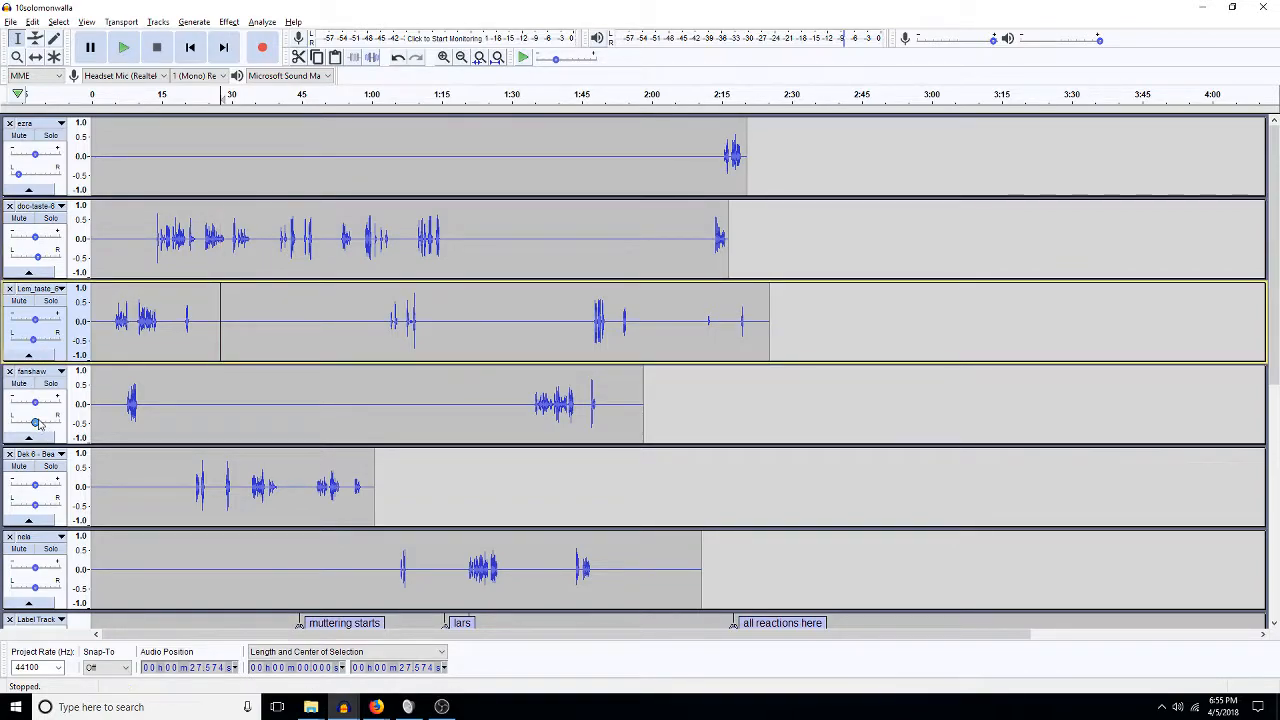
left_click(31, 422)
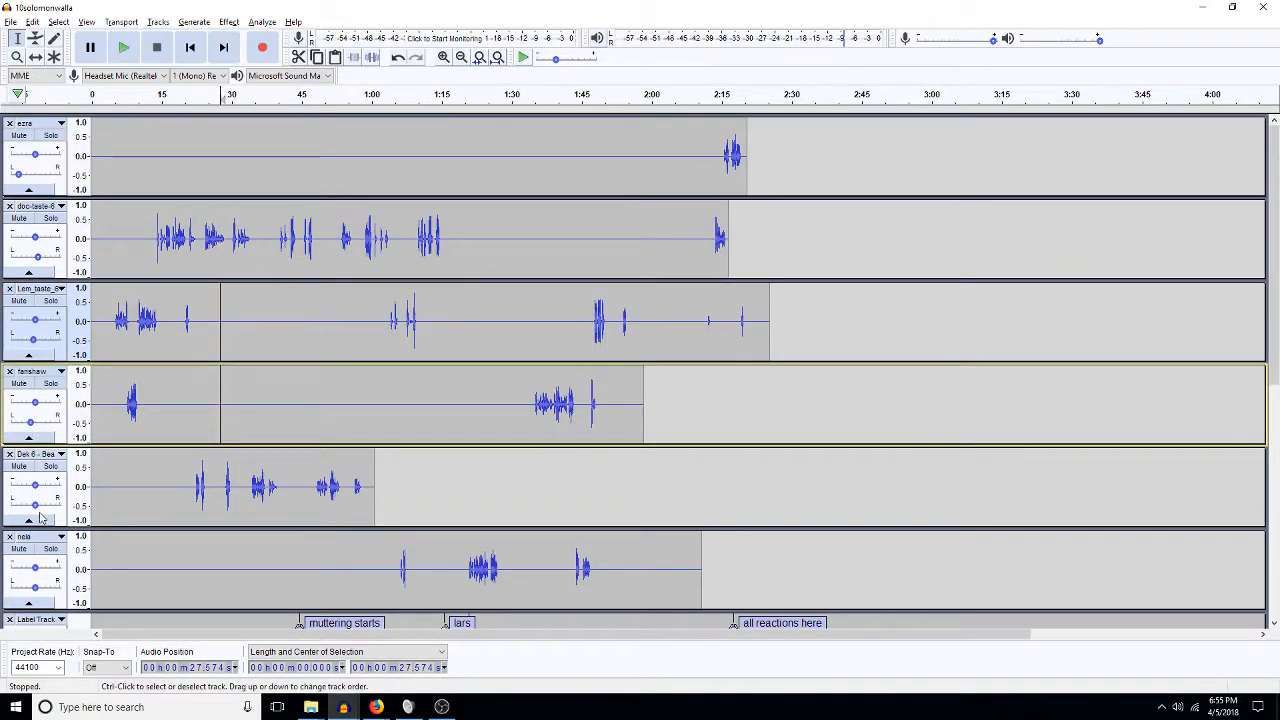
left_click_drag(45, 506, 44, 505)
scroll(68, 395, "down", 3)
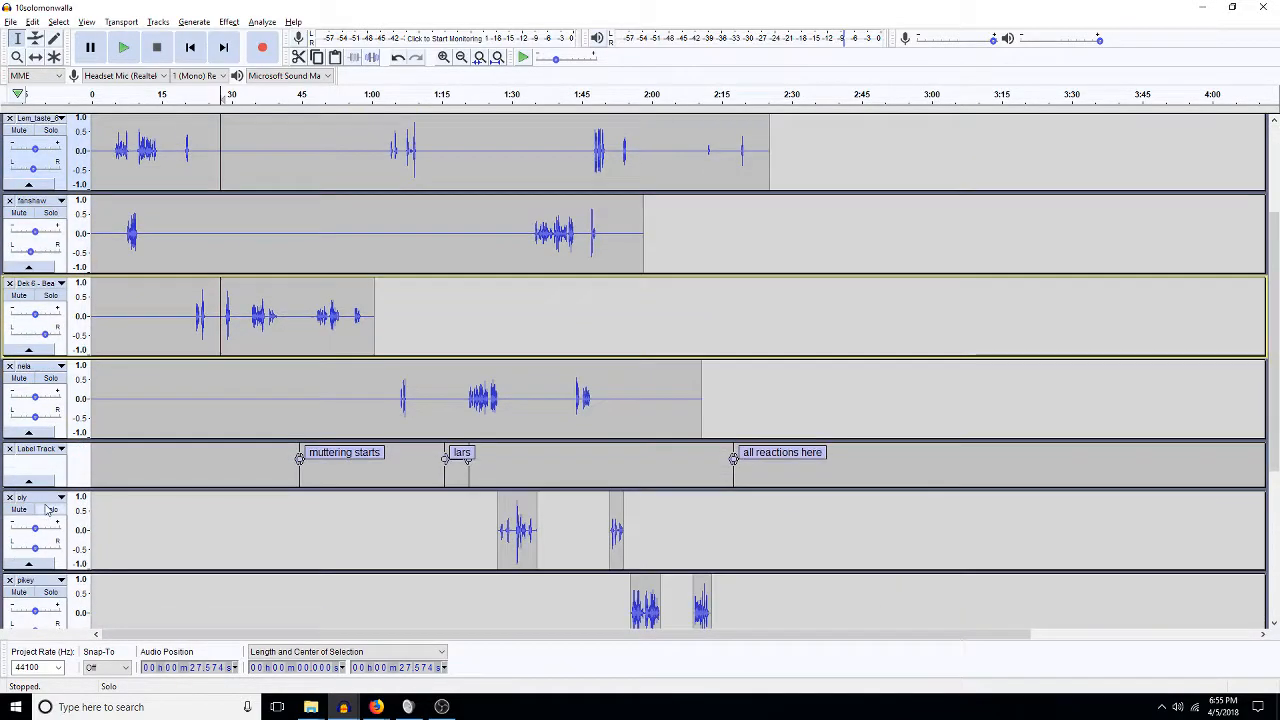
Pan nela 30% right, adjust pikey, ted 20% left, james 50% left, then select the birds clip.
left_click_drag(34, 417, 50, 425)
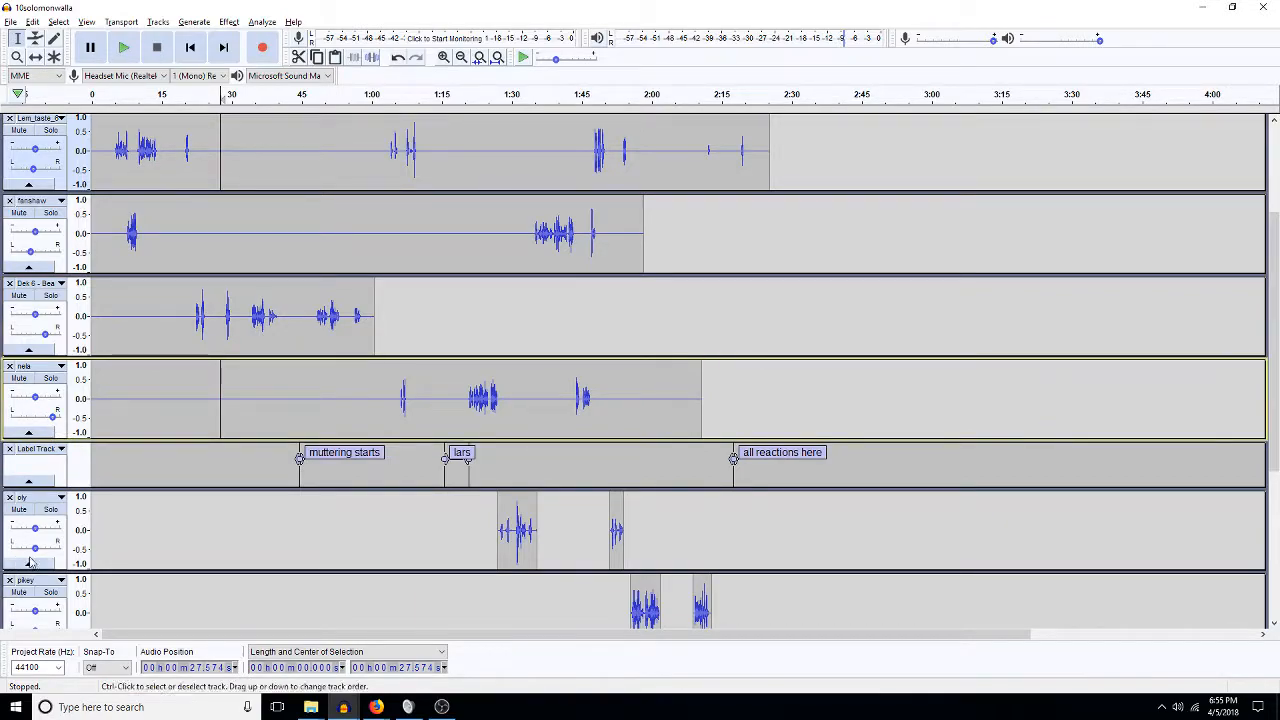
left_click_drag(35, 550, 53, 548)
scroll(169, 475, "down", 3)
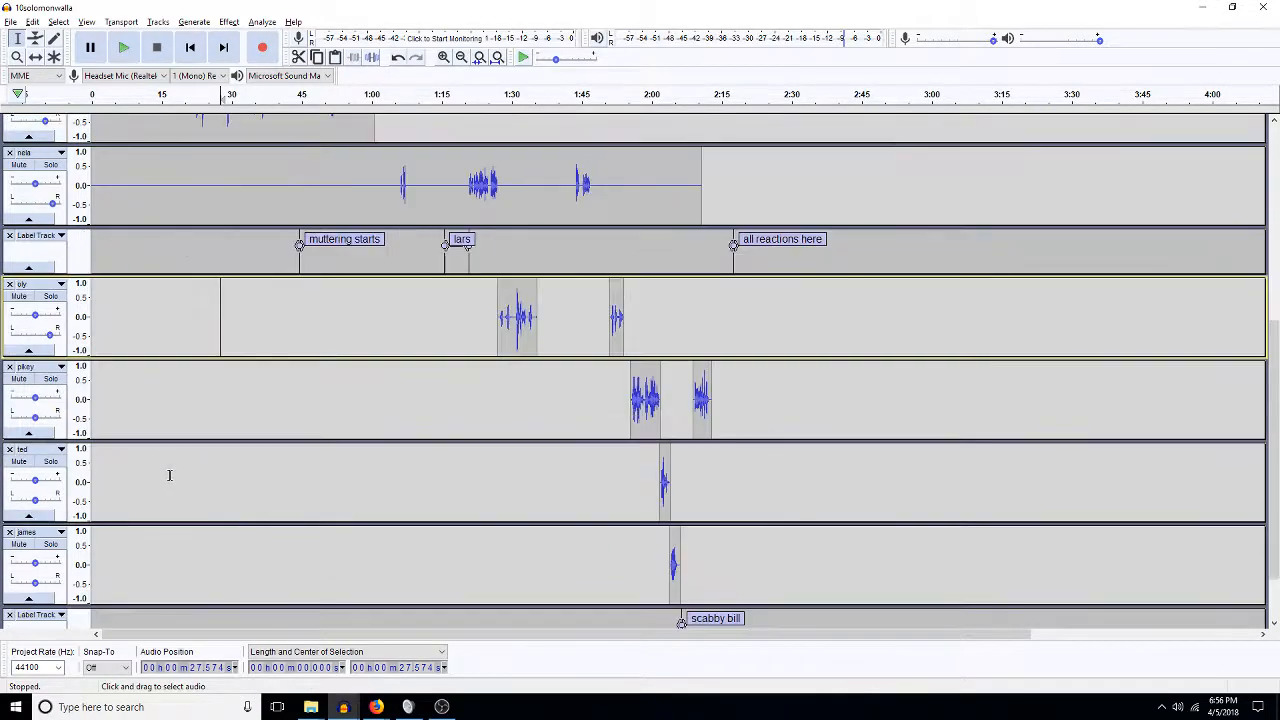
left_click_drag(35, 416, 23, 421)
left_click_drag(35, 499, 25, 502)
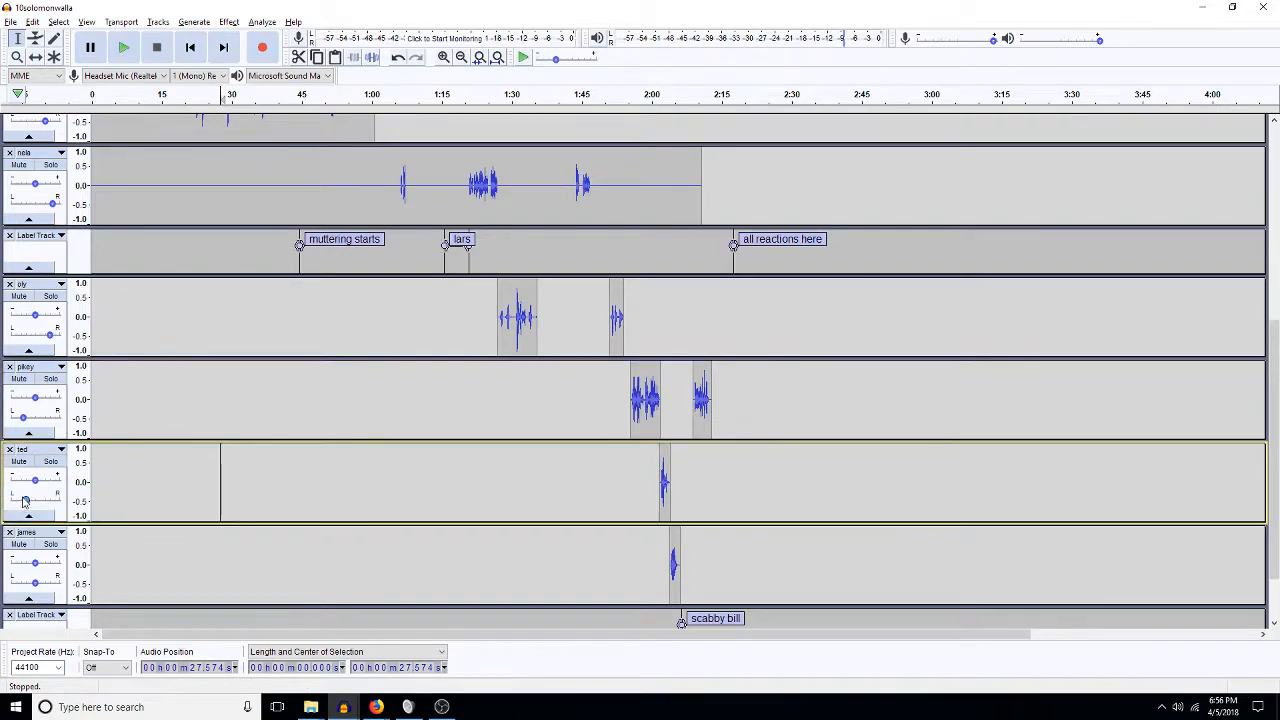
scroll(55, 598, "down", 2)
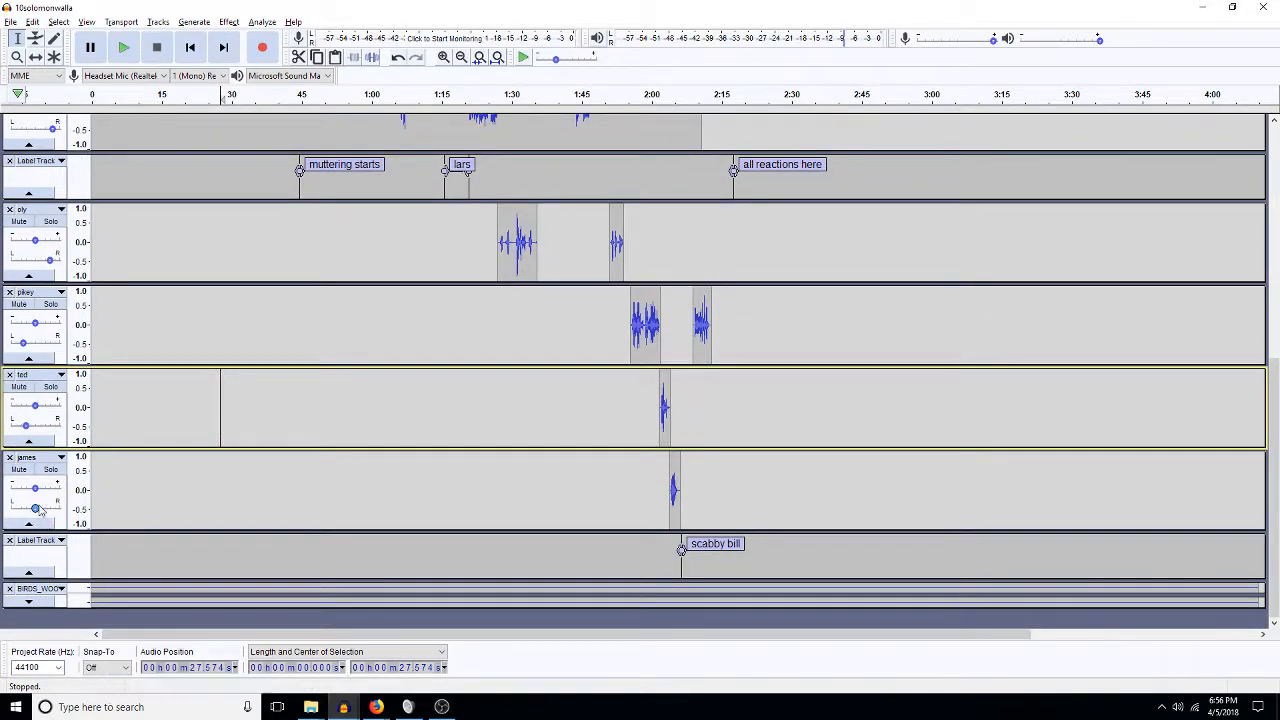
left_click_drag(36, 512, 21, 512)
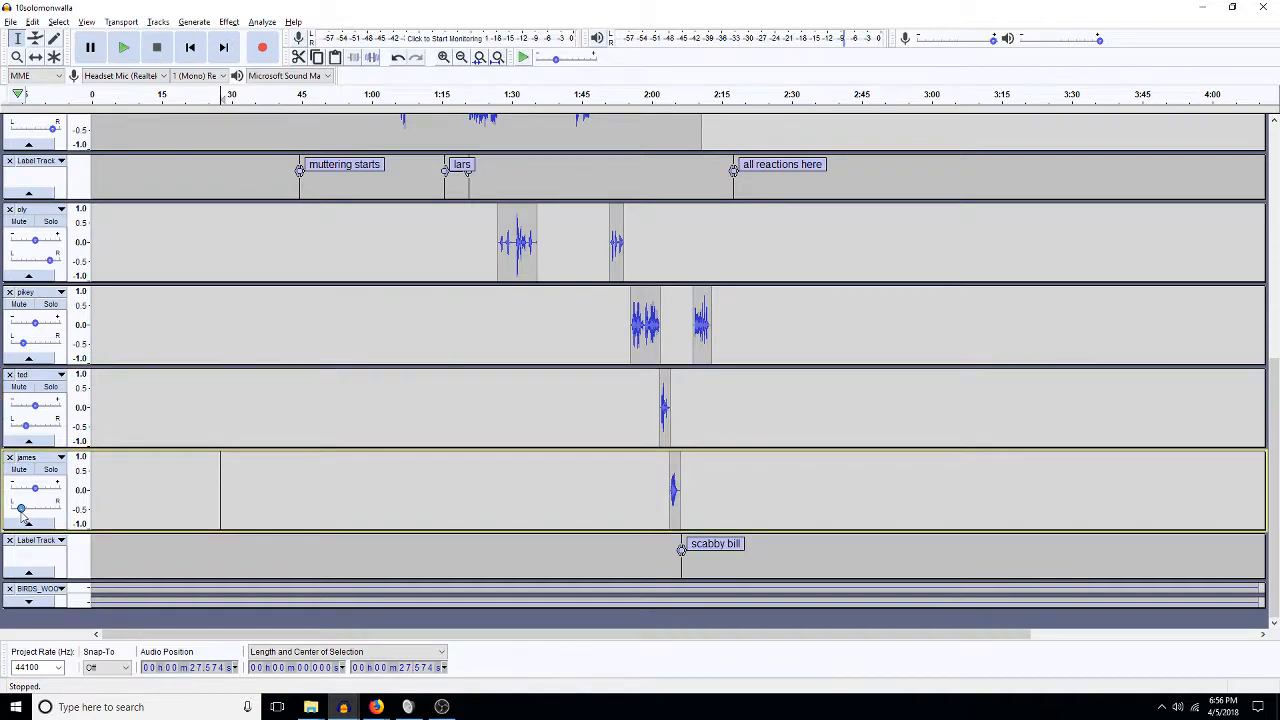
left_click(508, 474)
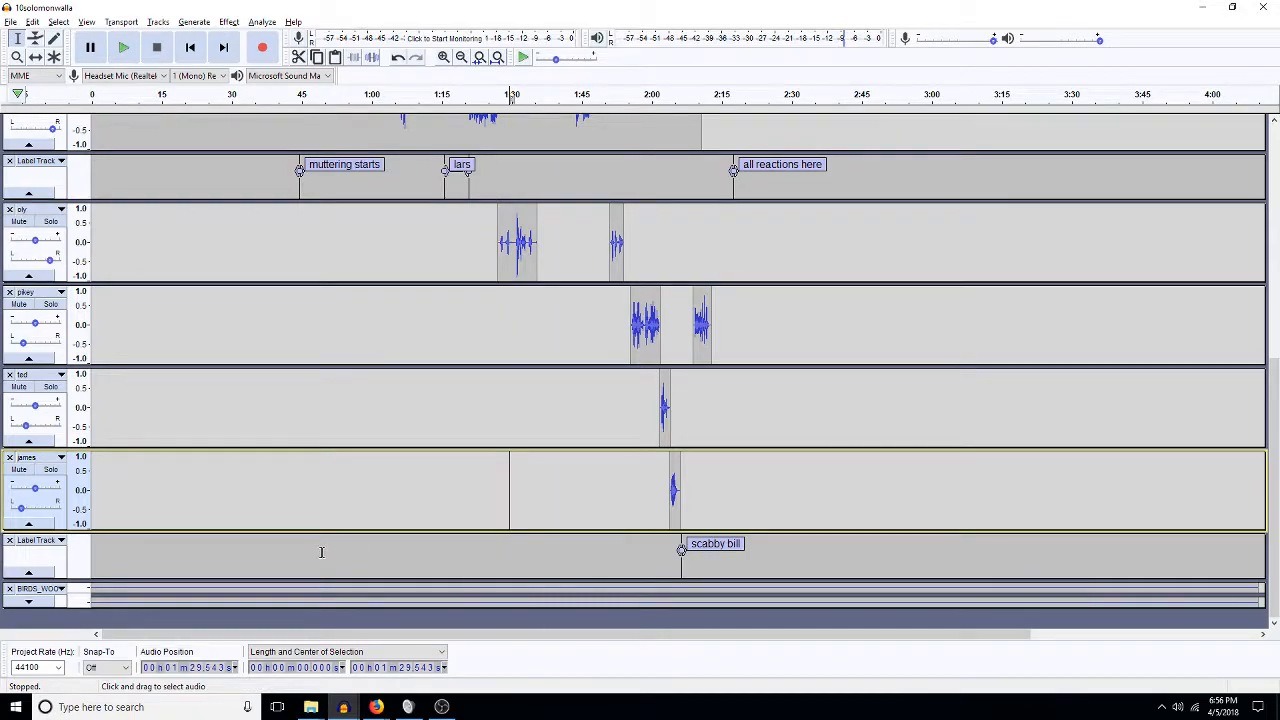
double_click(145, 587)
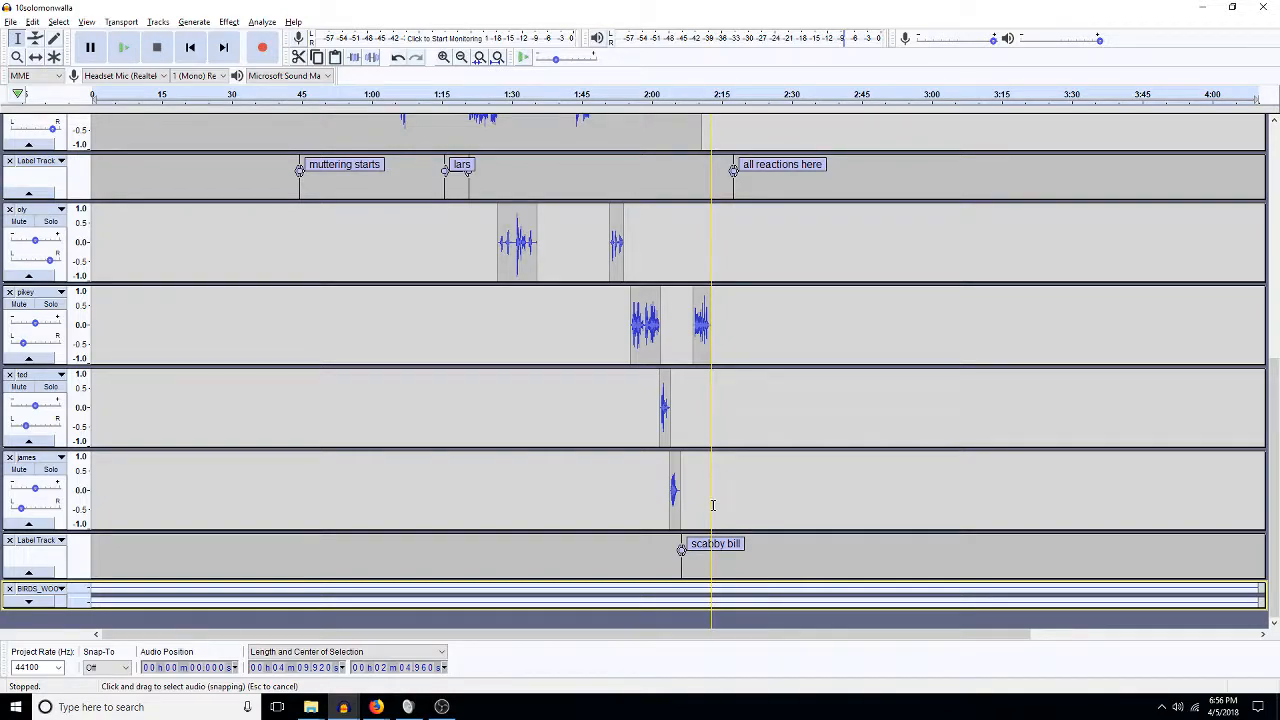
Remove the birds clip and its empty track, then mix all tracks into one stereo Mix track.
key("ctrl+x")
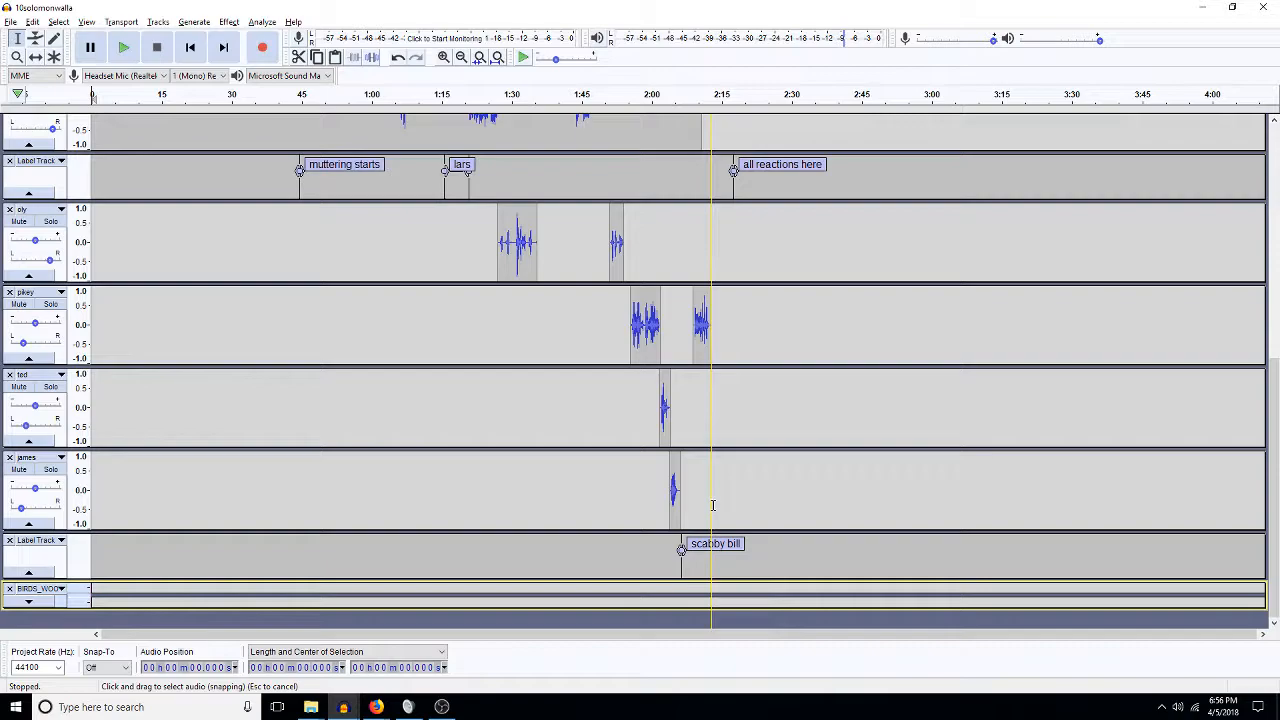
left_click(9, 588)
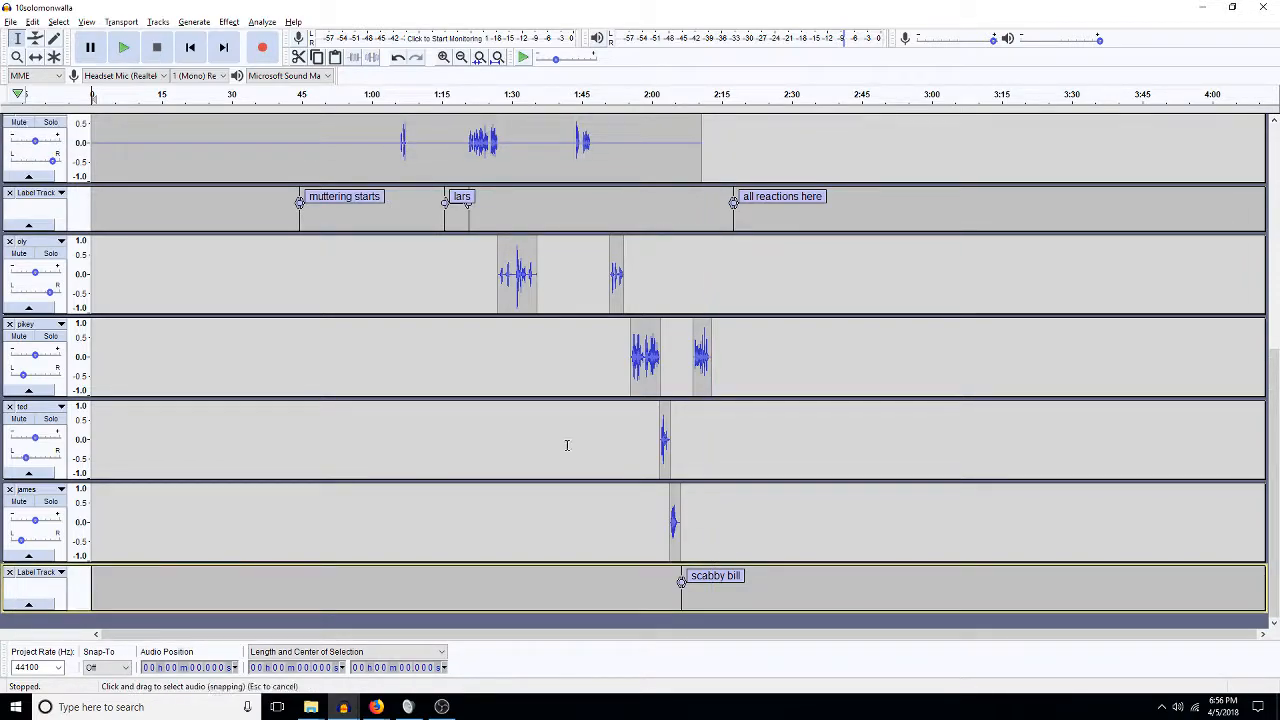
key("ctrl+a")
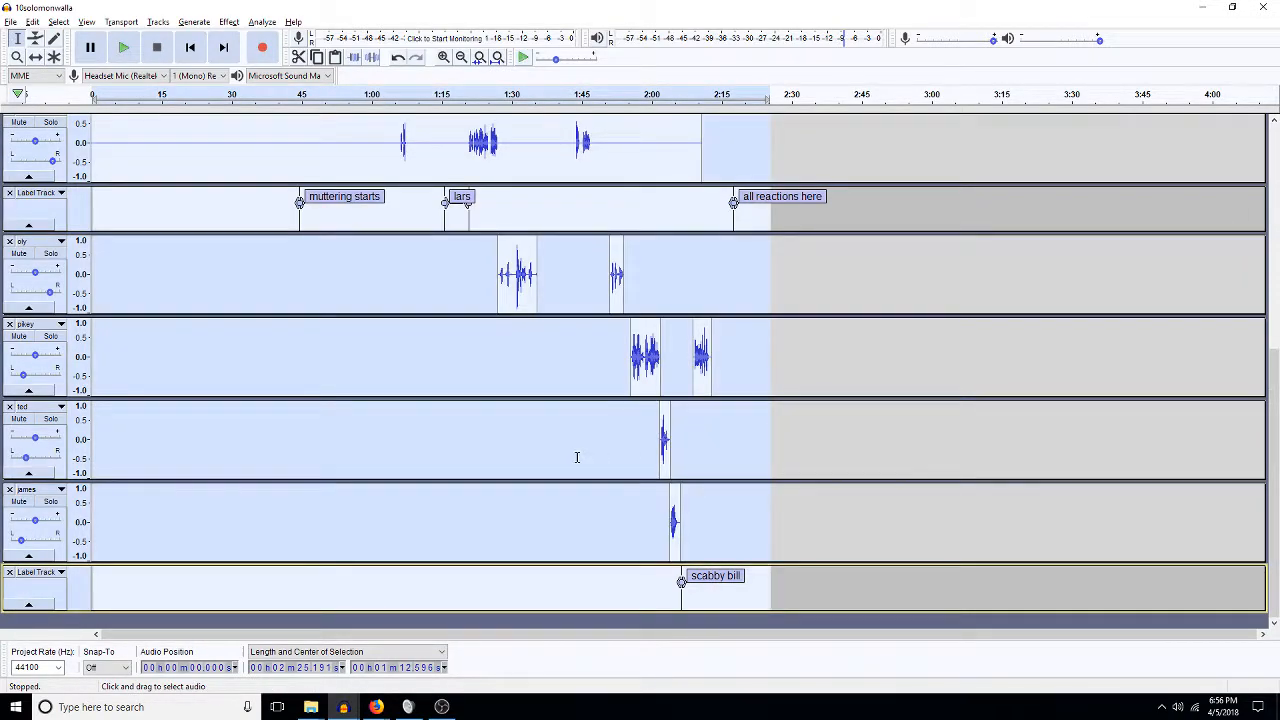
key("ctrl+shift+m")
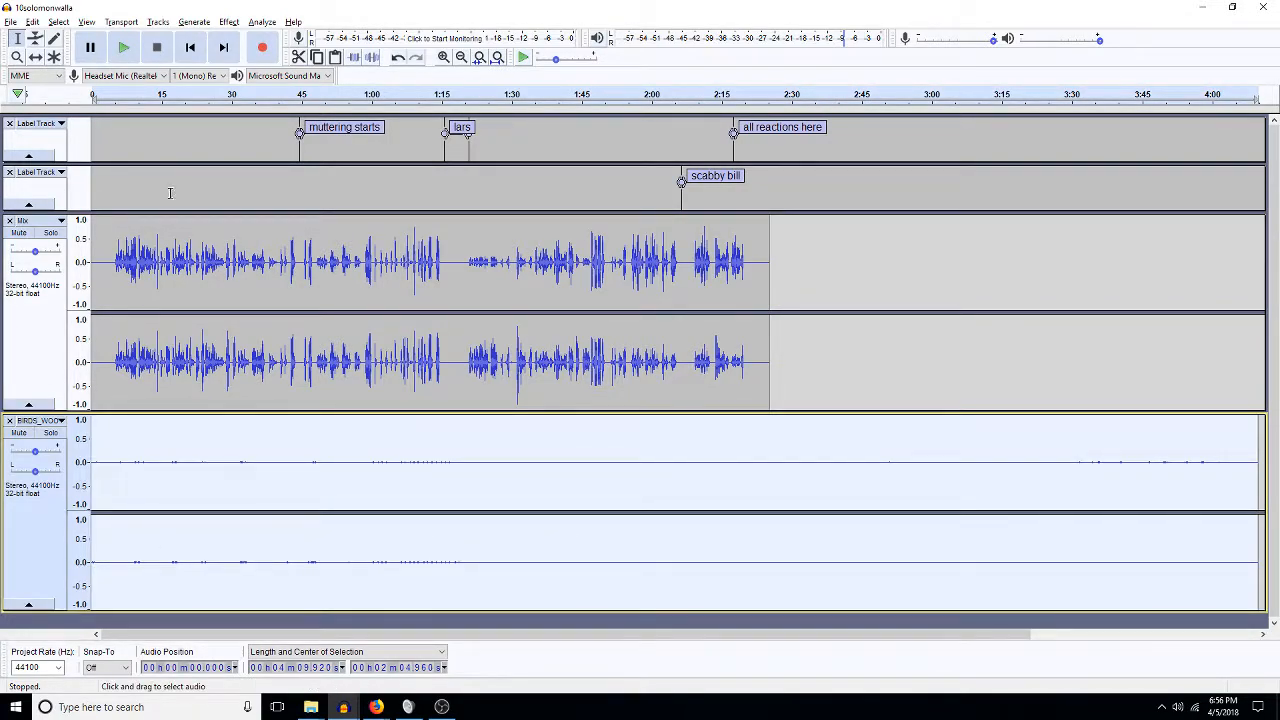
Move the Mix track below the birds track and collapse the birds track.
left_click(58, 221)
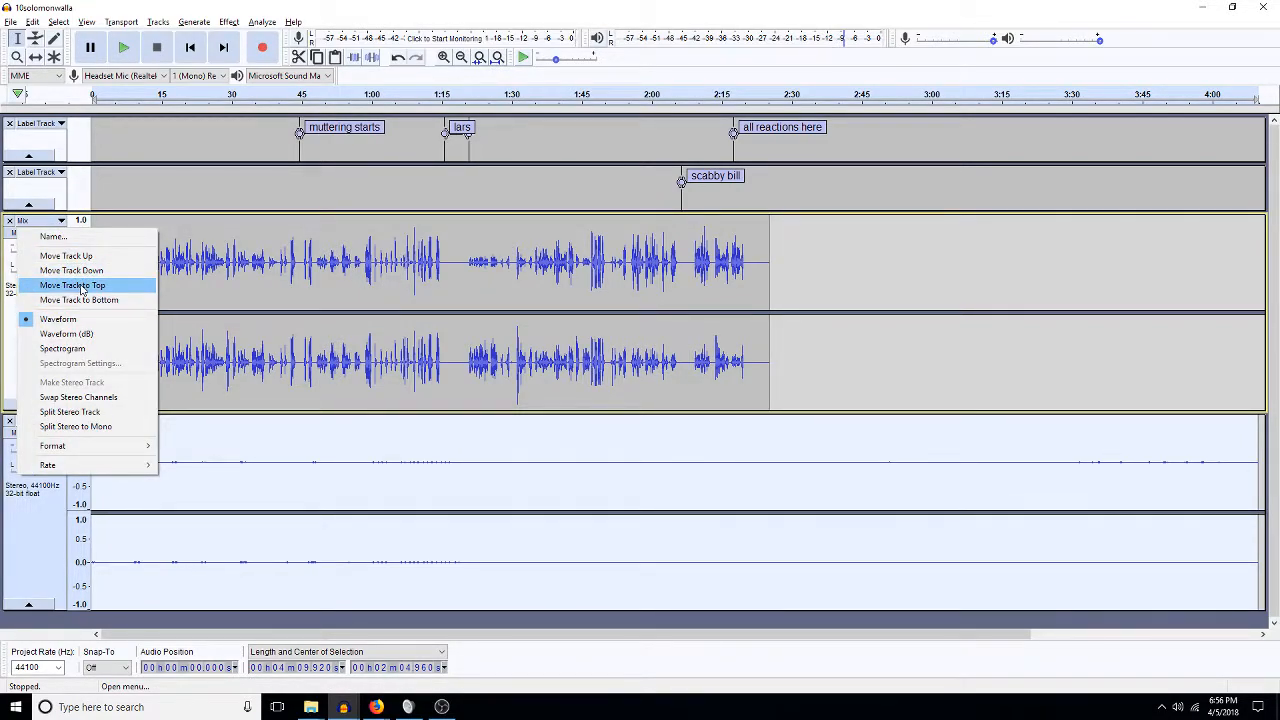
left_click(88, 271)
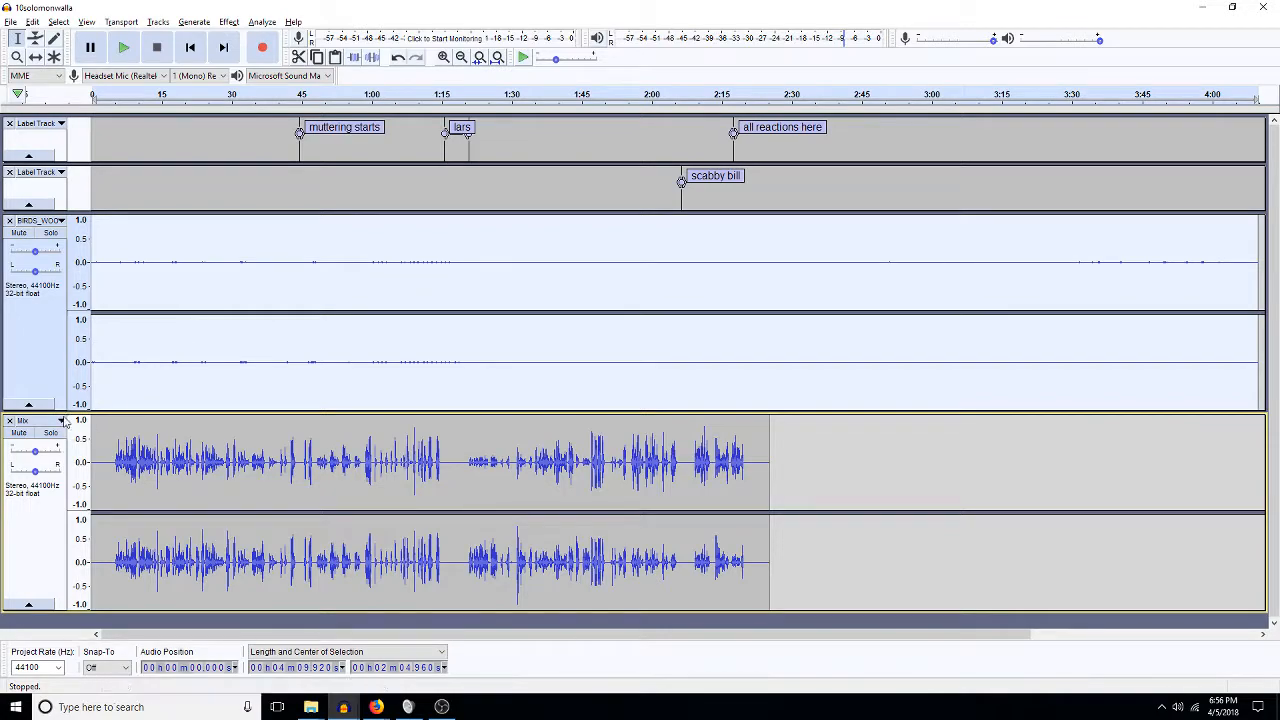
left_click(28, 404)
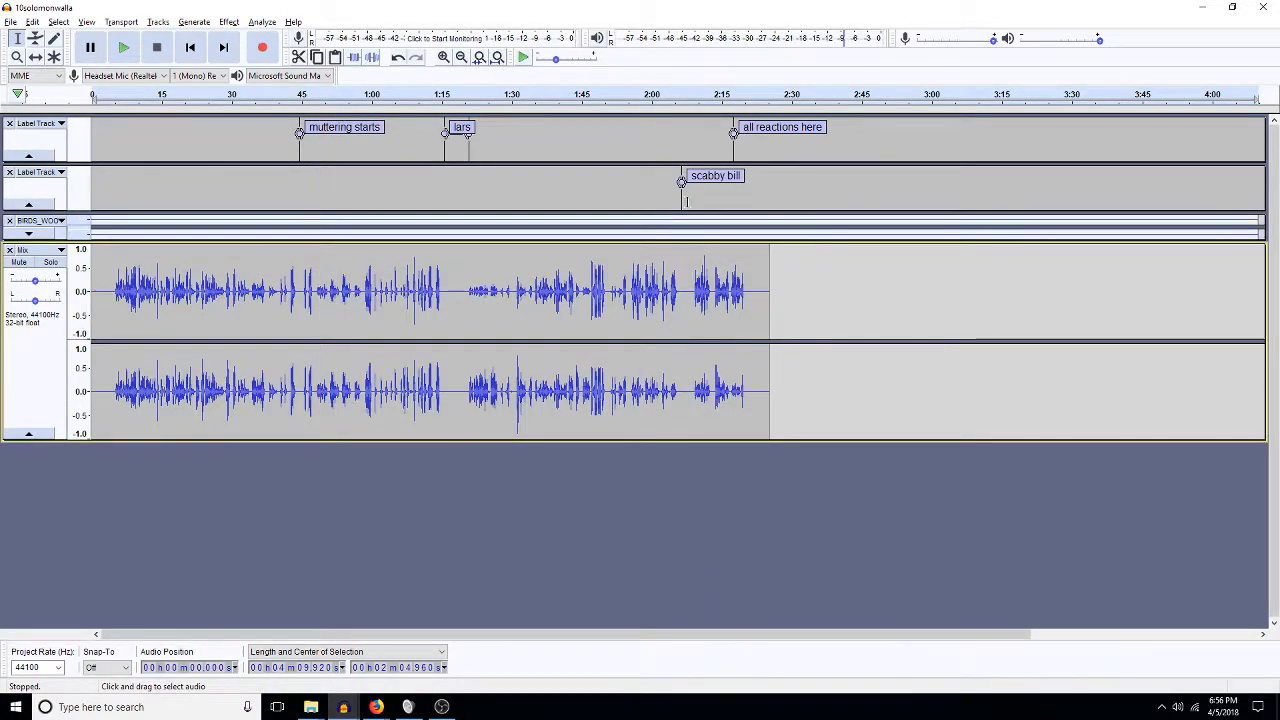
left_click_drag(683, 157, 685, 153)
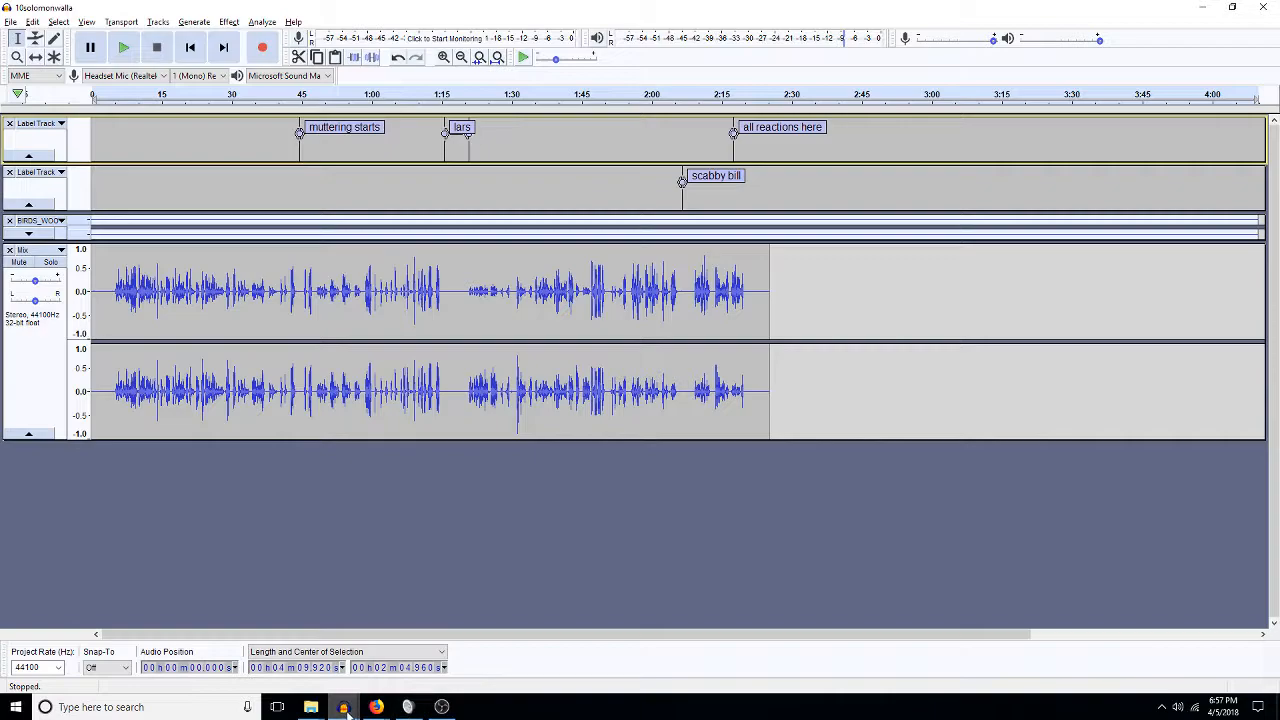
Paste the 2018SWEDESwalla walla mix into 10solomonwalla as a new stereo track starting at 0.
mouse_move(345, 710)
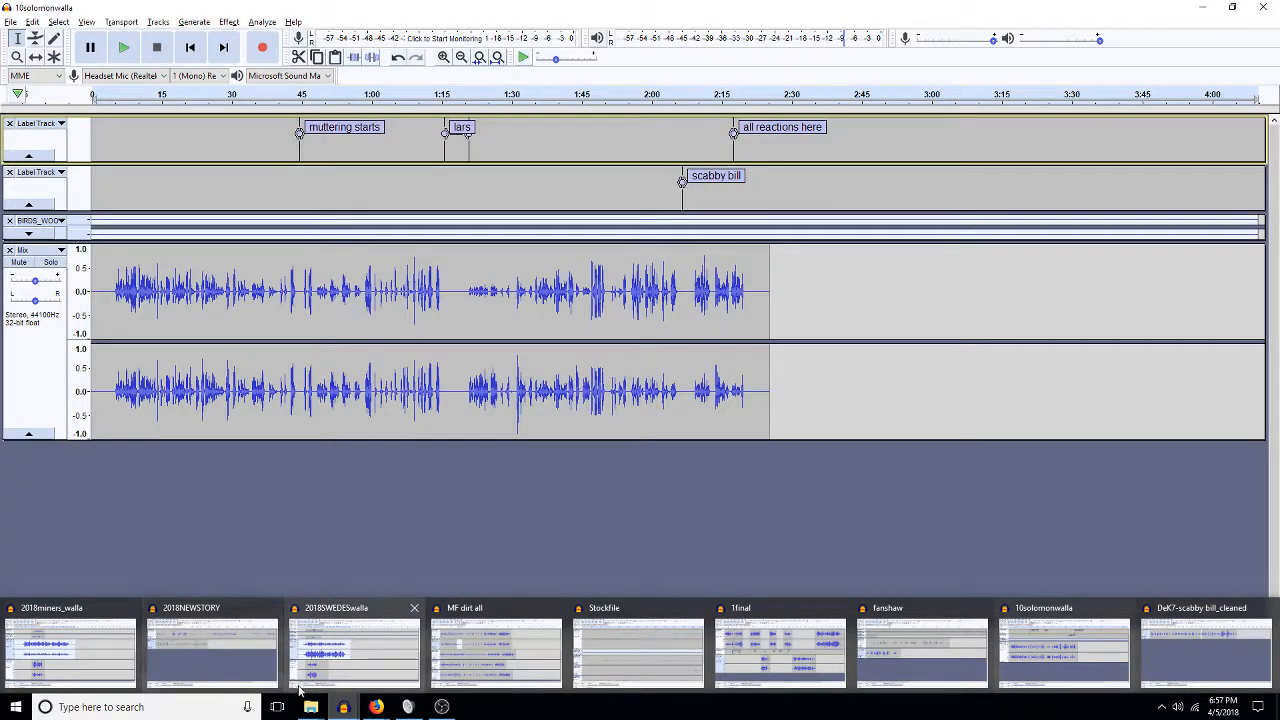
left_click(298, 688)
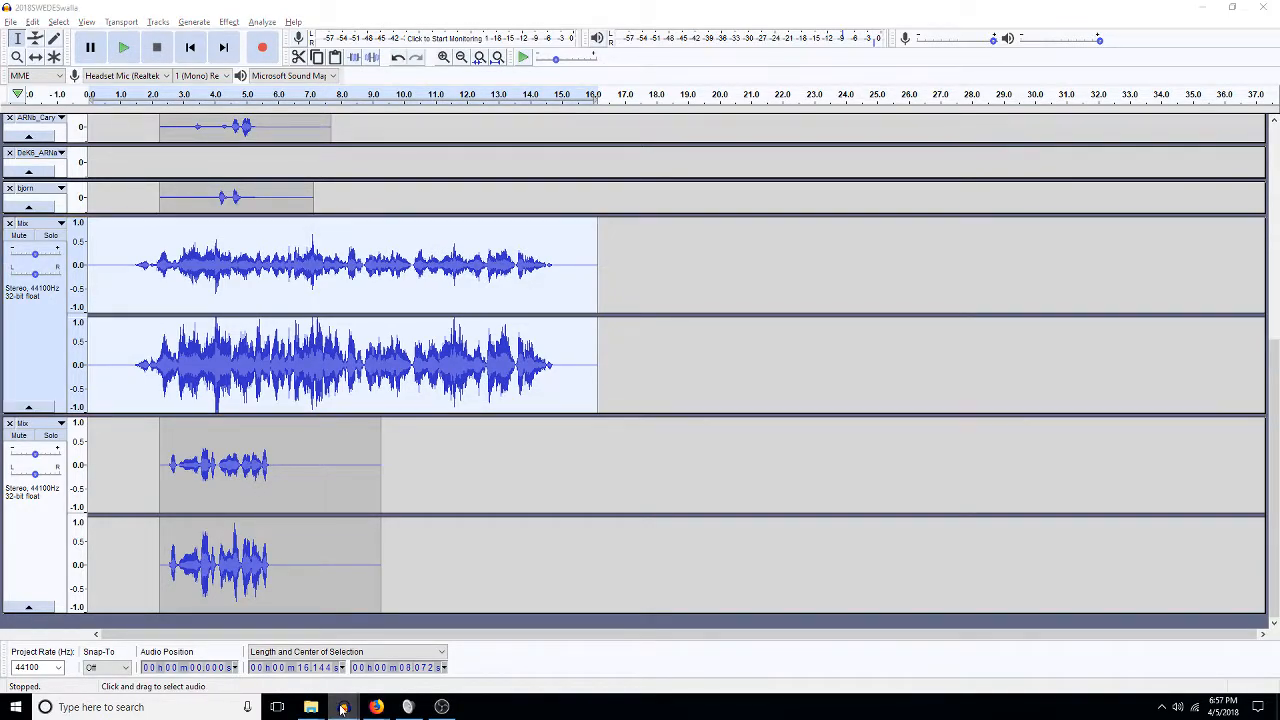
mouse_move(345, 710)
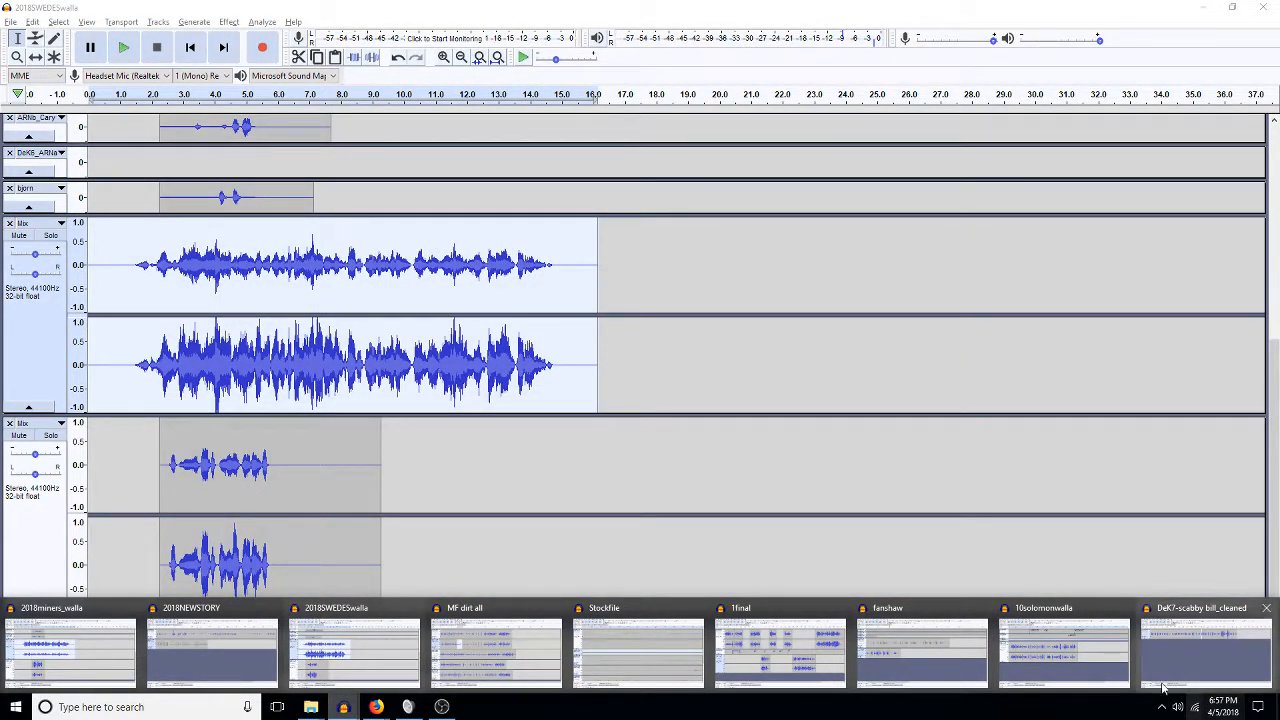
left_click(1058, 684)
left_click(421, 534)
key("ctrl+v")
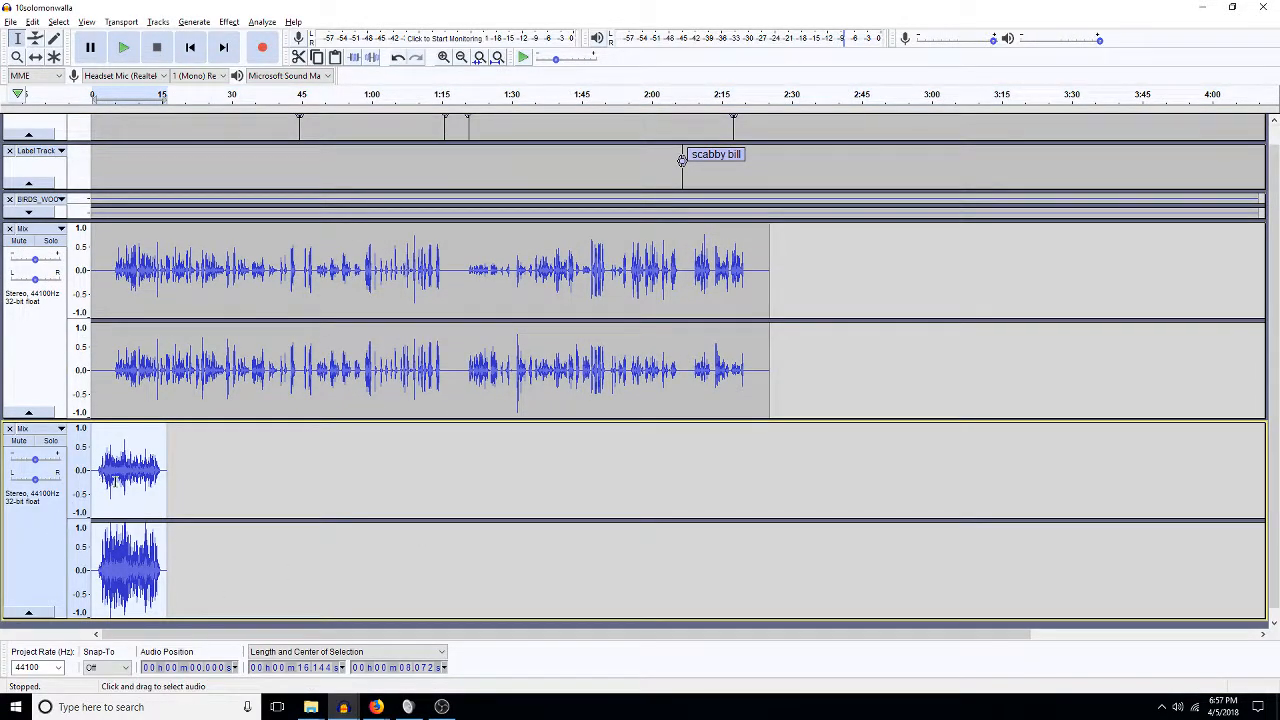
left_click(343, 710)
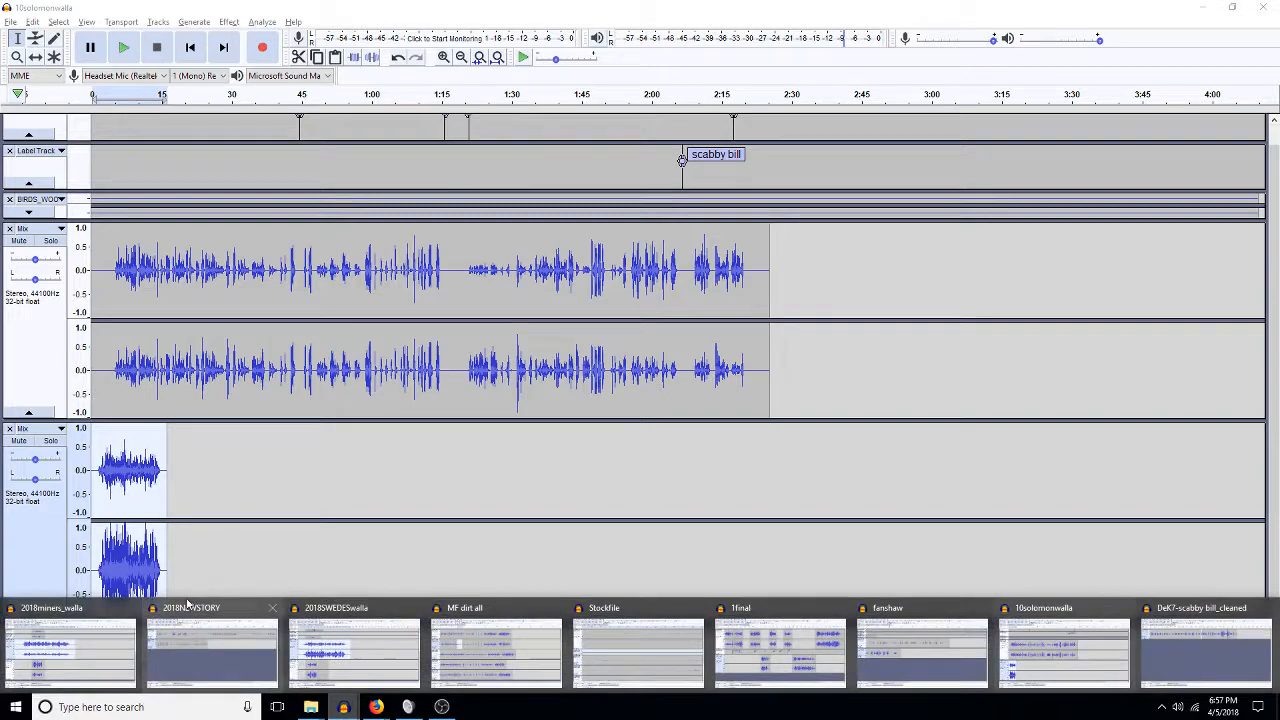
Copy the 2018miners_walla mix and paste it into 10solomonwalla as a new track starting at 0.
left_click(180, 690)
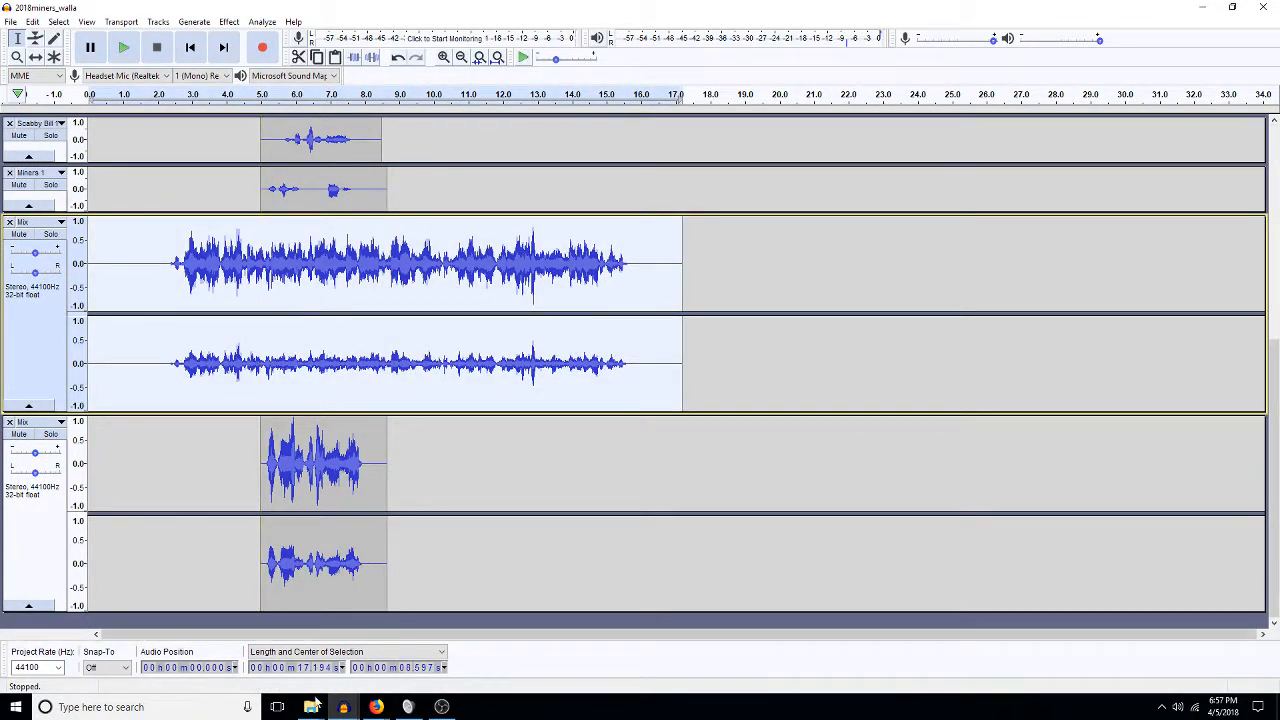
mouse_move(343, 707)
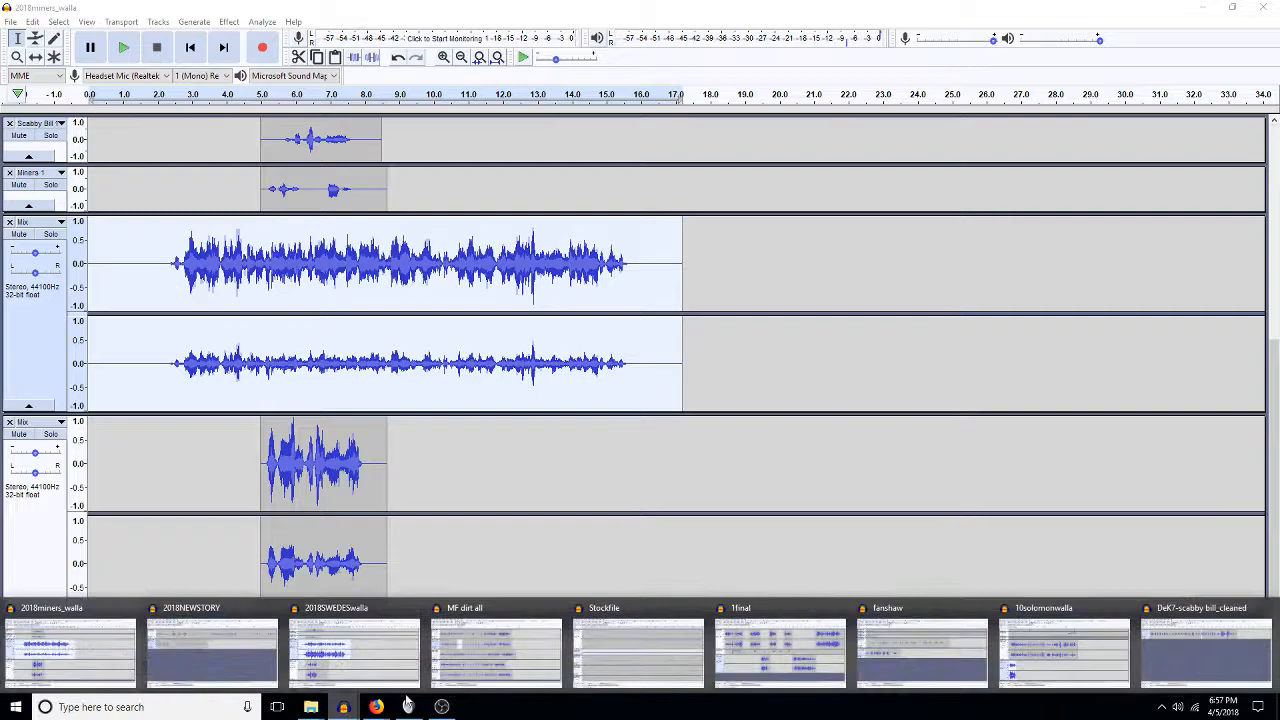
left_click(1066, 645)
scroll(243, 531, "down", 1)
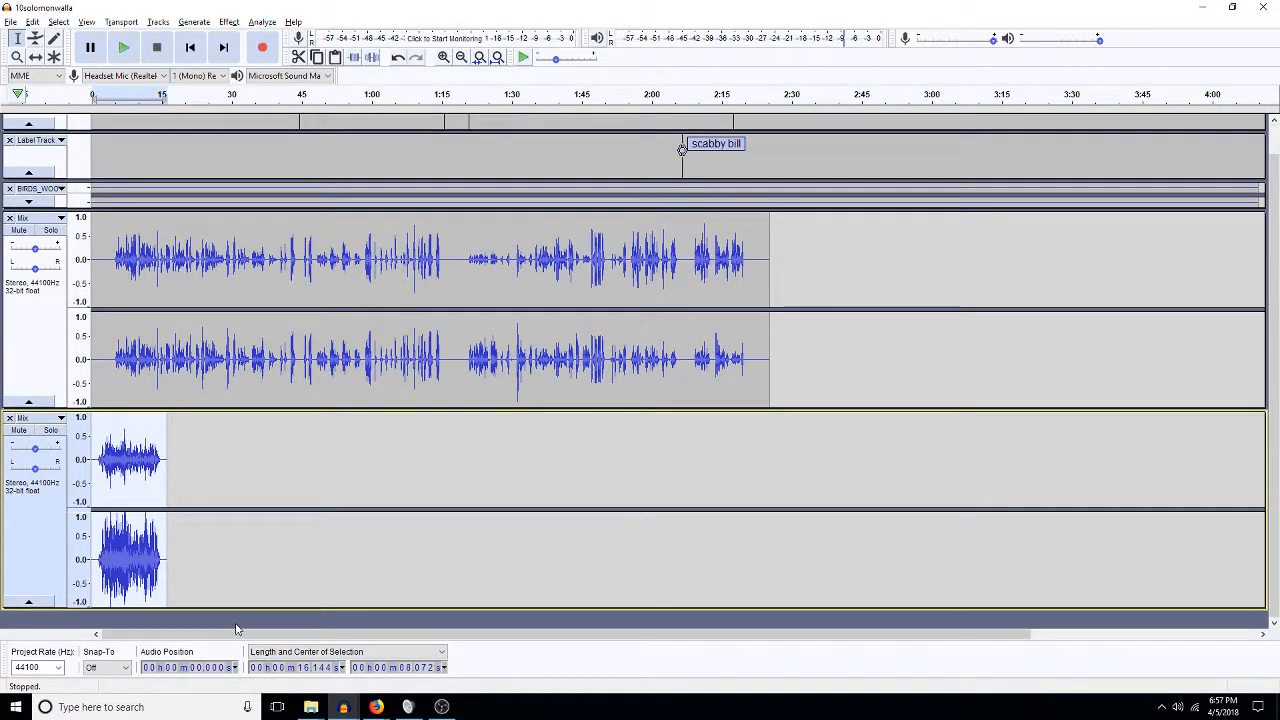
scroll(212, 517, "down", 3)
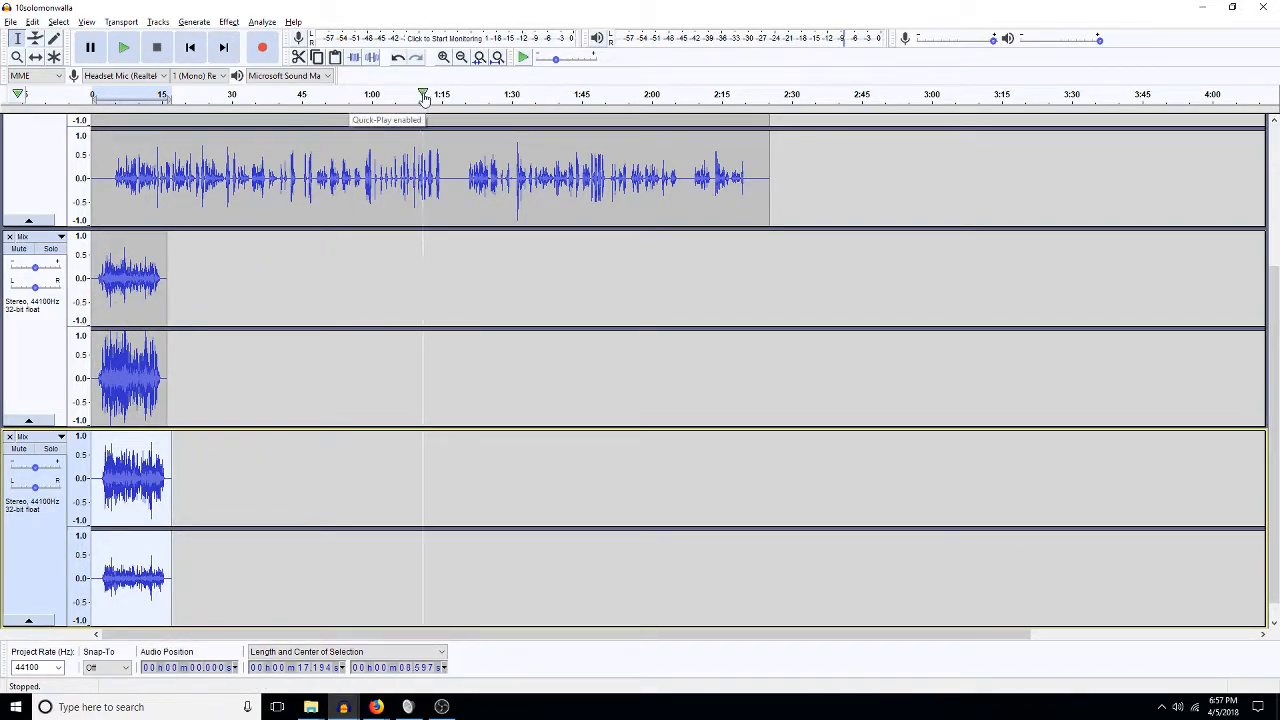
Slide the SWEDES walla clip later and shrink the heights of both walla tracks.
left_click(35, 57)
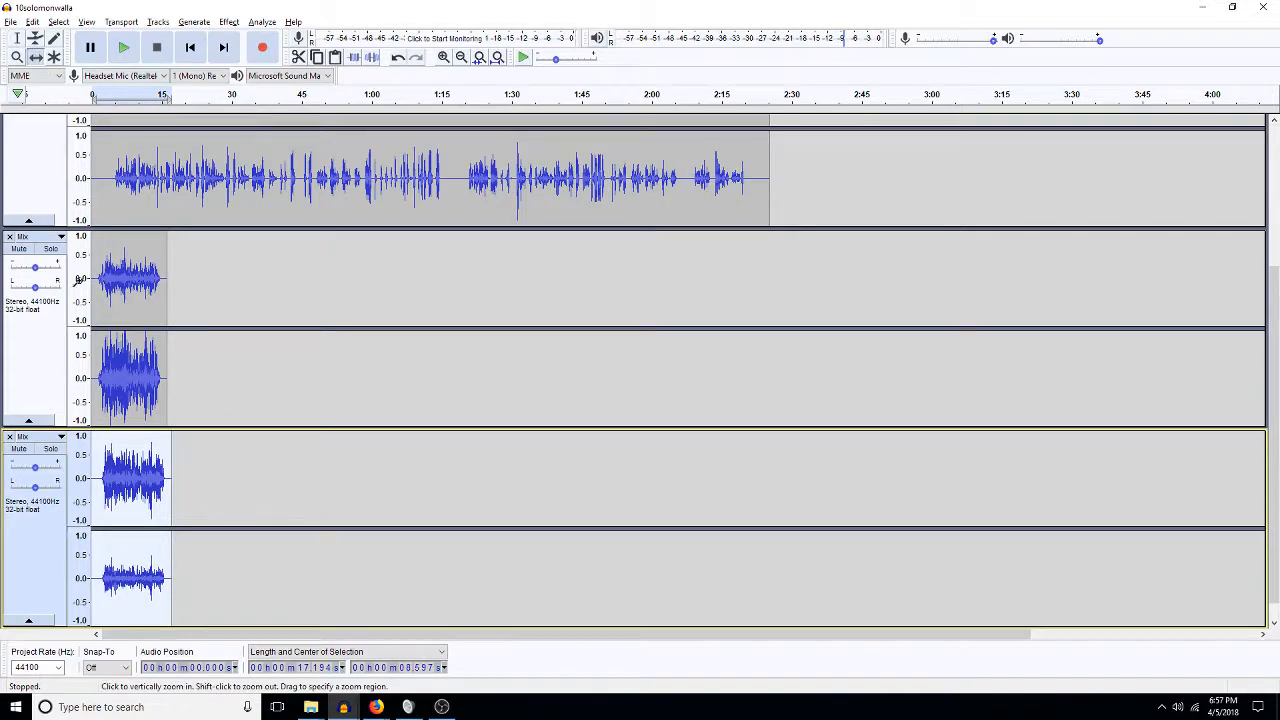
left_click_drag(123, 287, 218, 287)
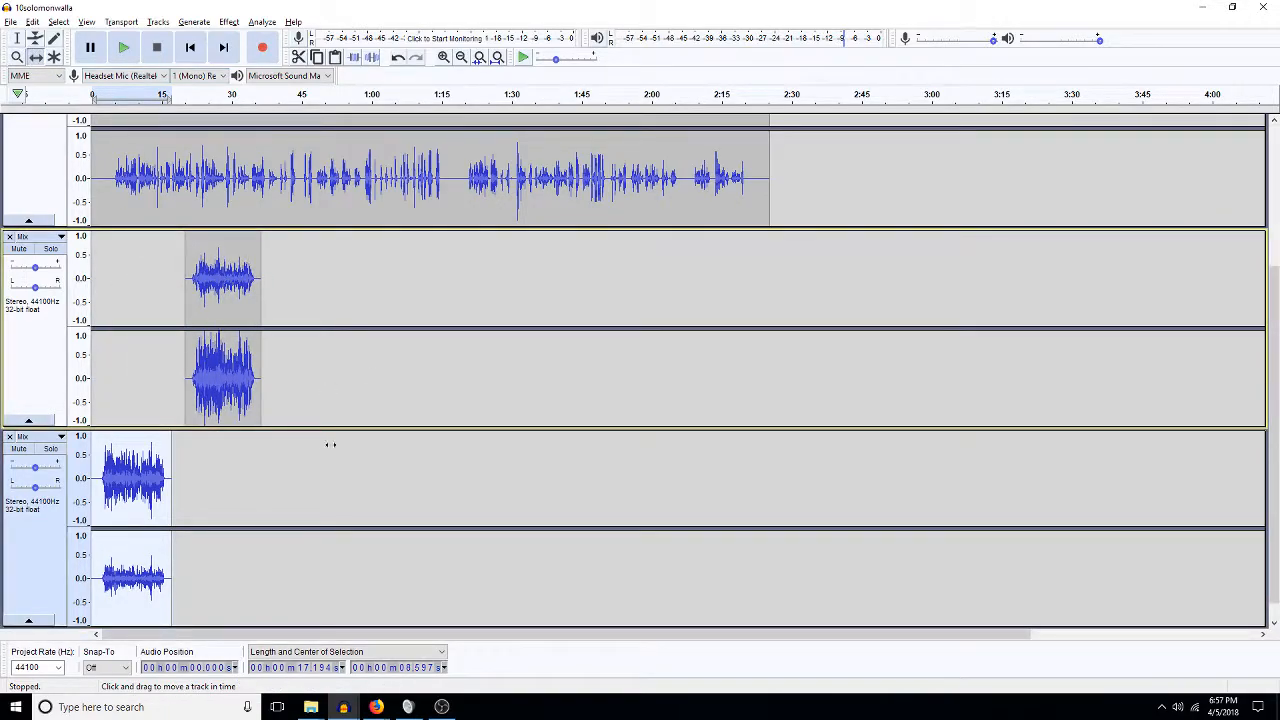
left_click_drag(323, 428, 323, 312)
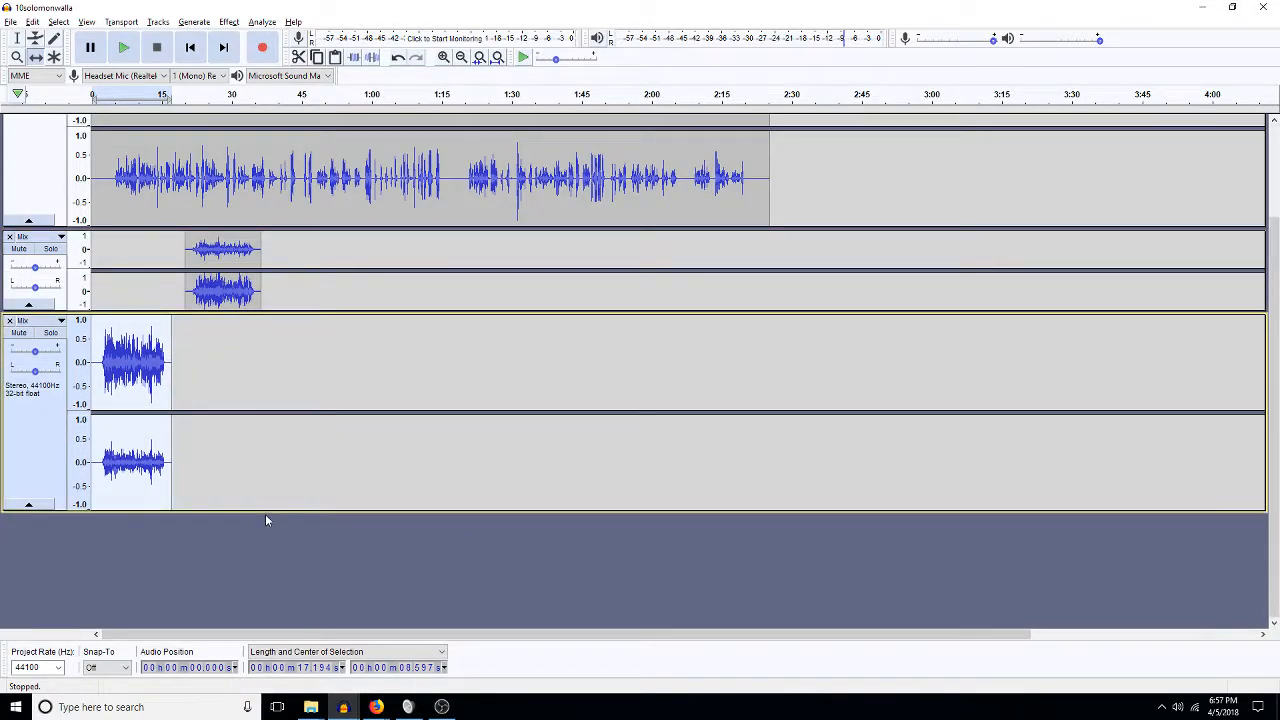
left_click_drag(267, 513, 265, 400)
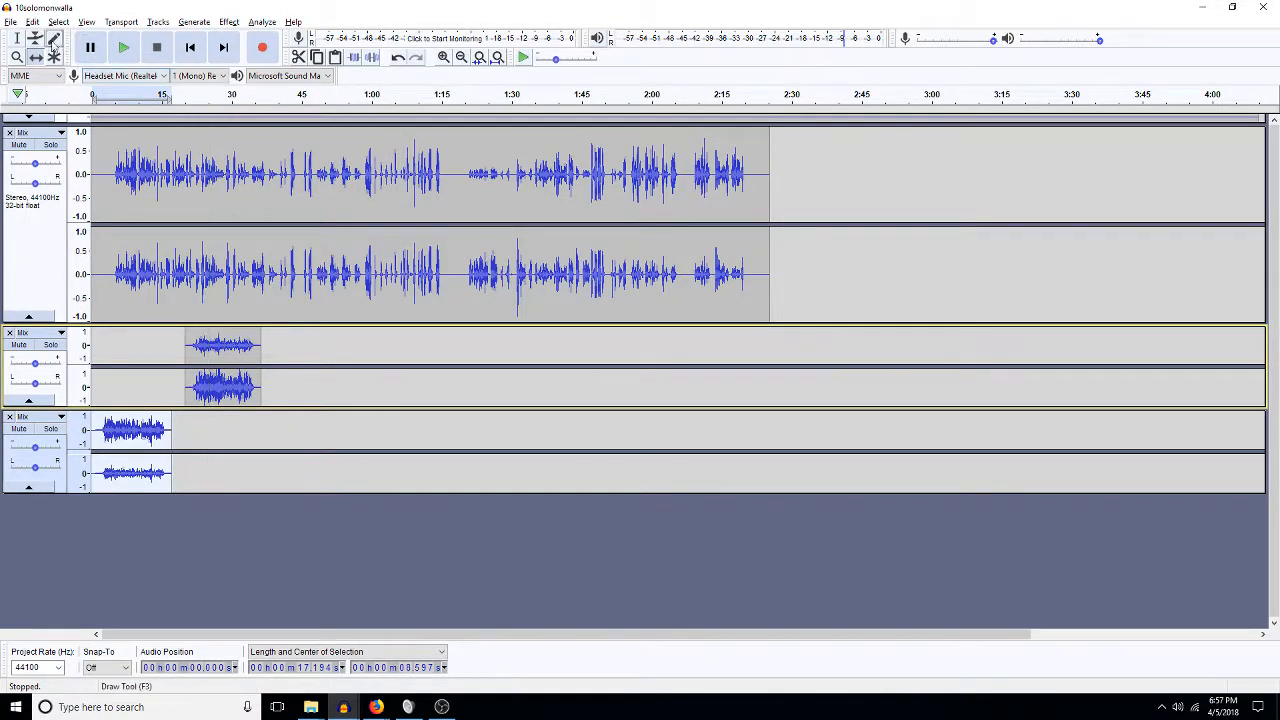
Move the SWEDES and miners walla clips to around the 0:45 muttering starts mark.
left_click(17, 38)
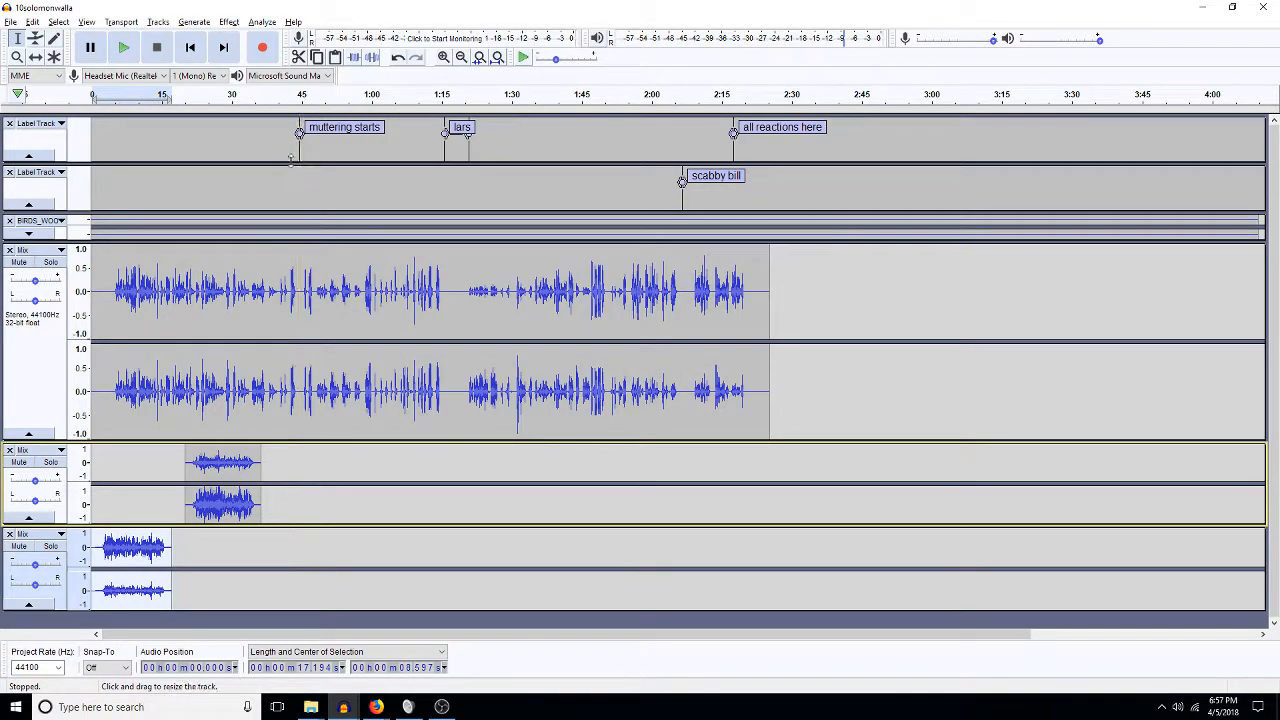
left_click(35, 57)
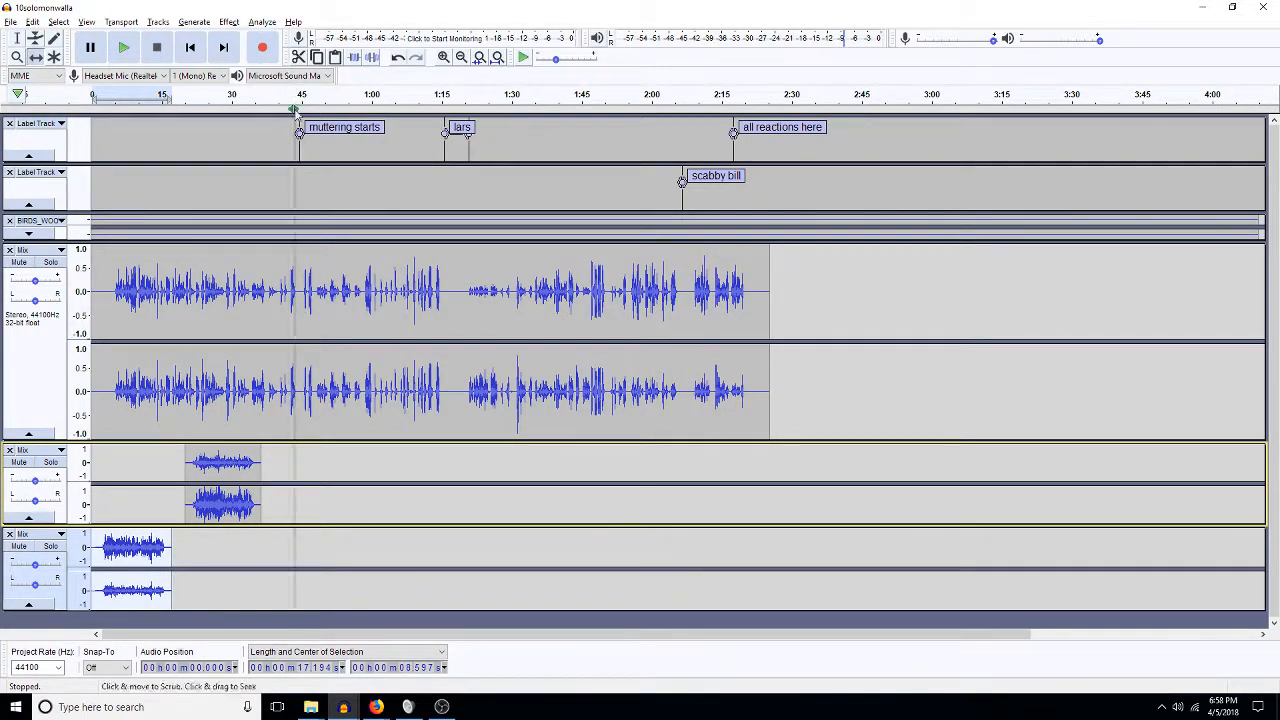
left_click_drag(242, 464, 323, 457)
left_click_drag(148, 551, 333, 549)
Lower both walla clips by 10 dB and set up a 1000 Hz low-pass filter.
left_click(22, 38)
double_click(325, 500)
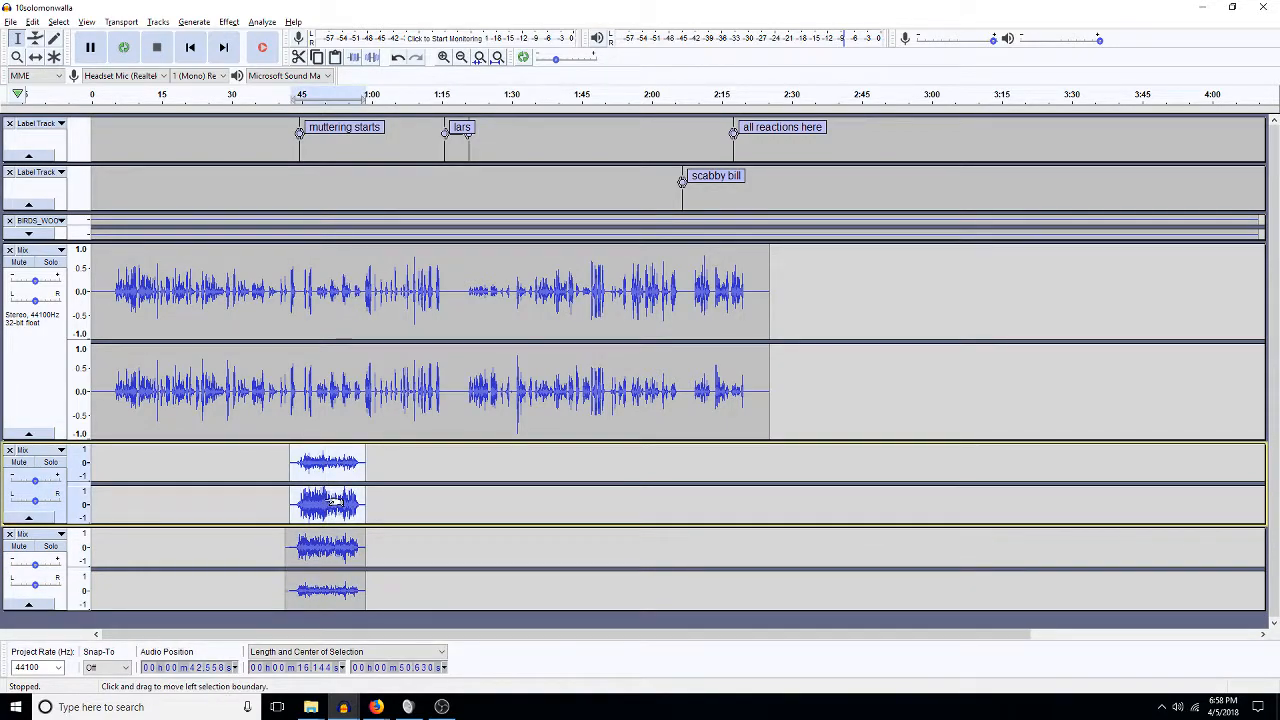
key("shift+Down")
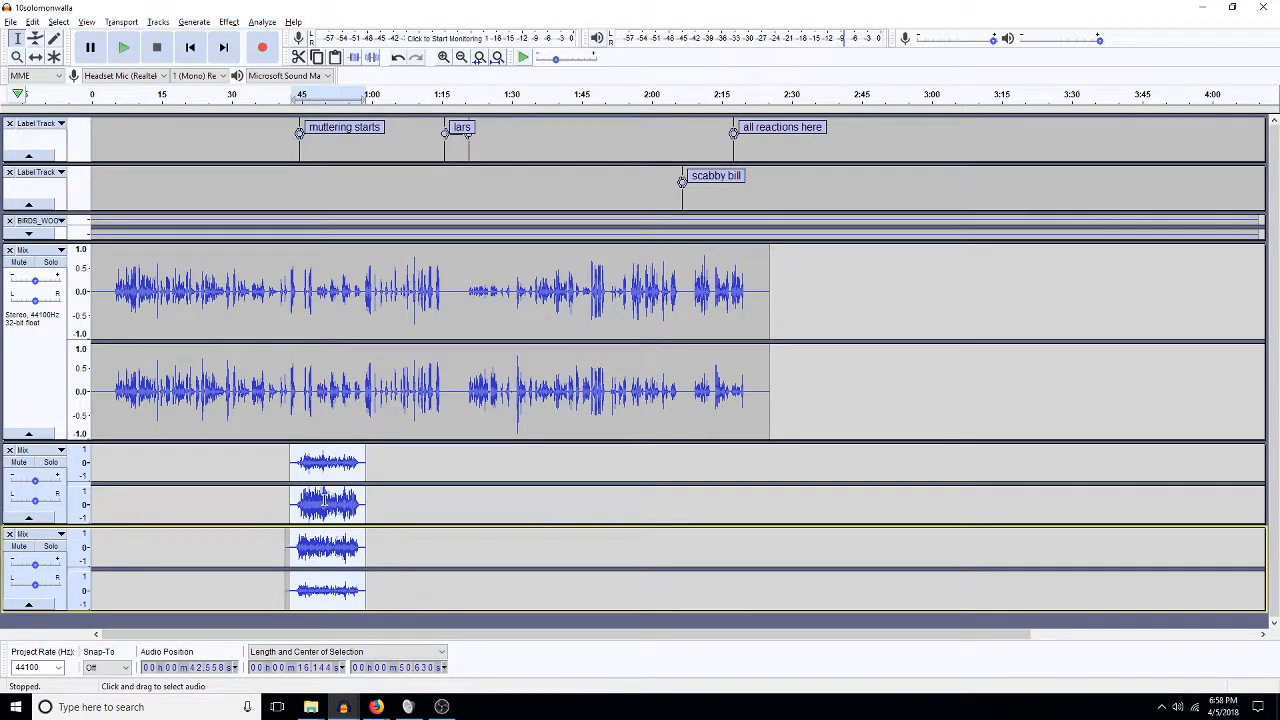
type("a-10")
key("Return")
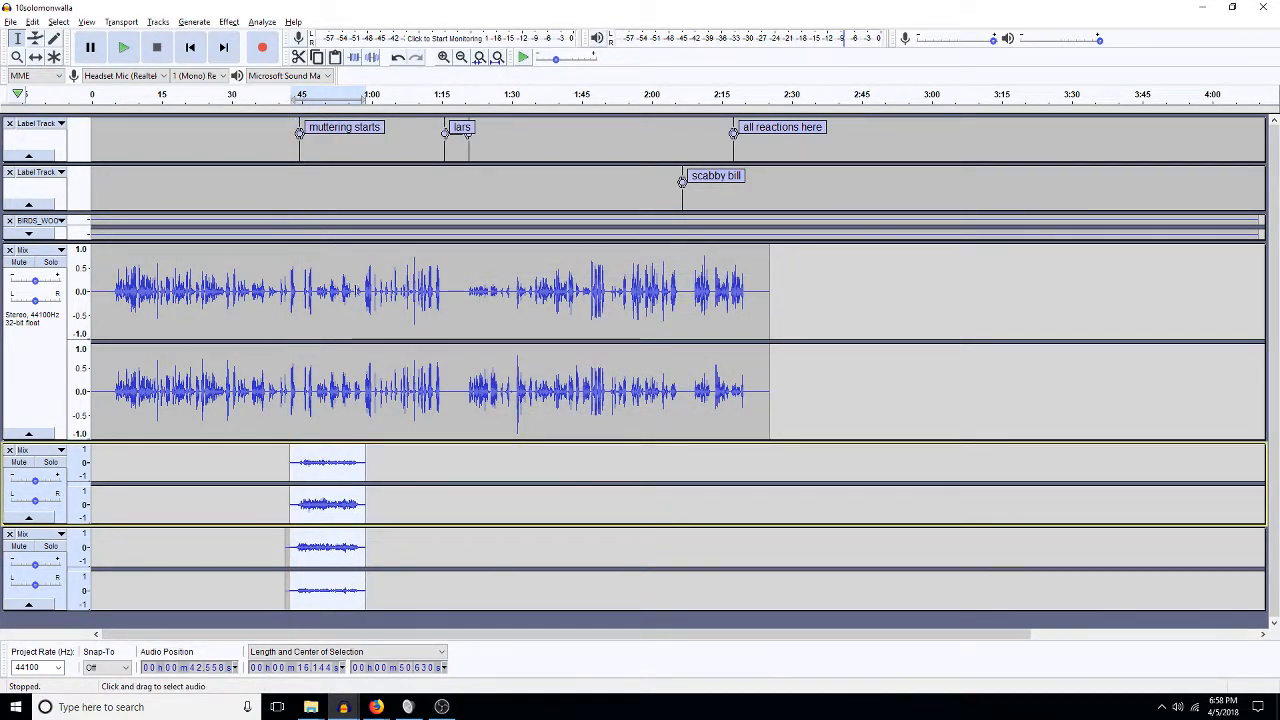
key("ctrl+l")
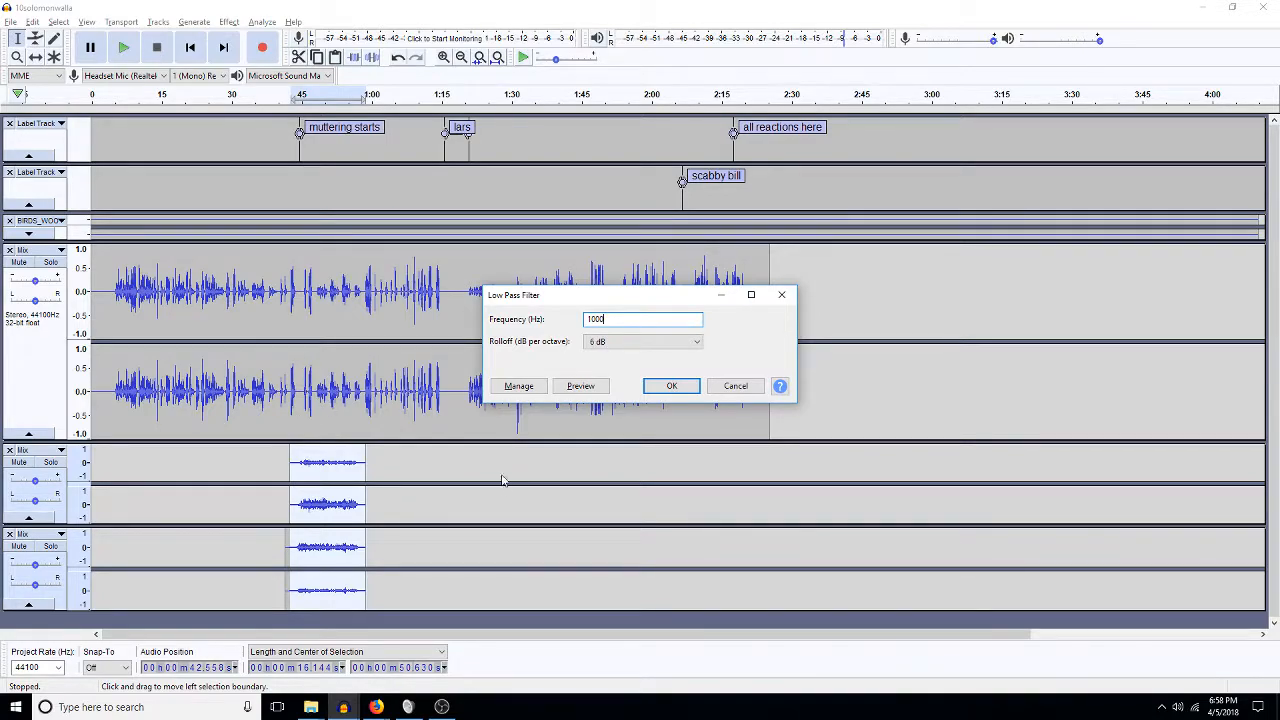
Apply the 1000 Hz low-pass filter and play the mix from 40 seconds.
key("Return")
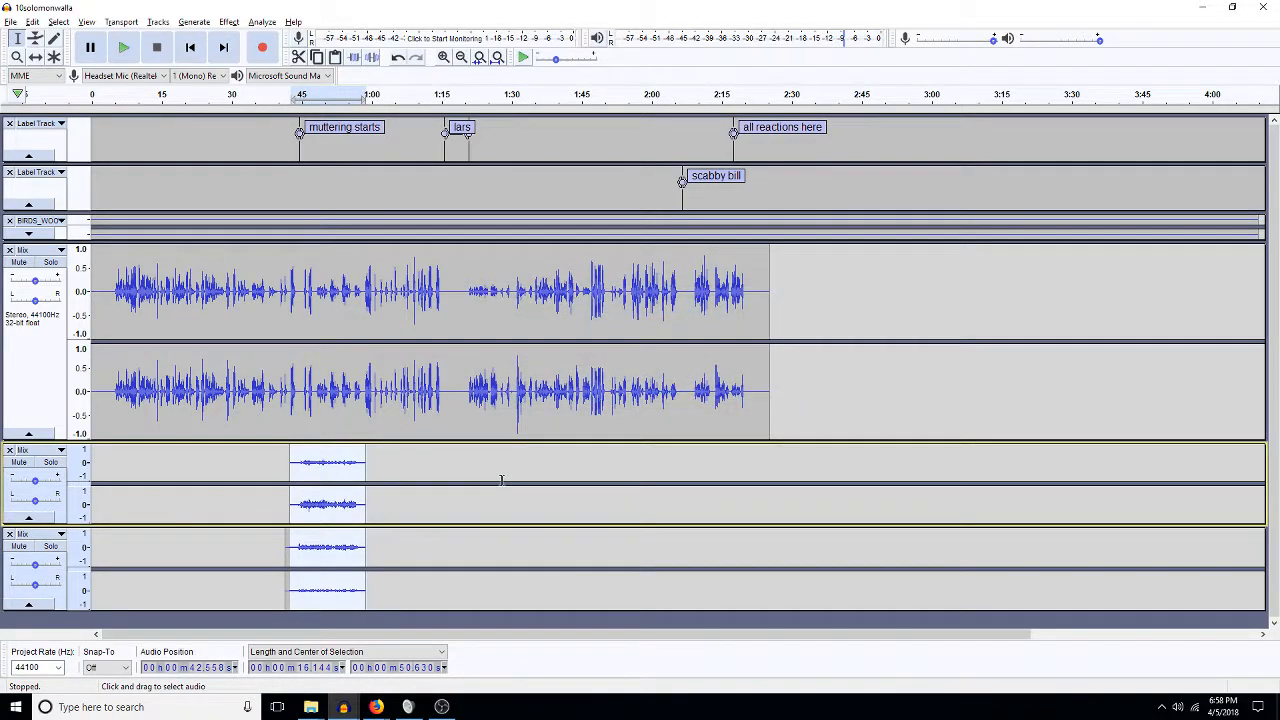
left_click(278, 460)
key("space")
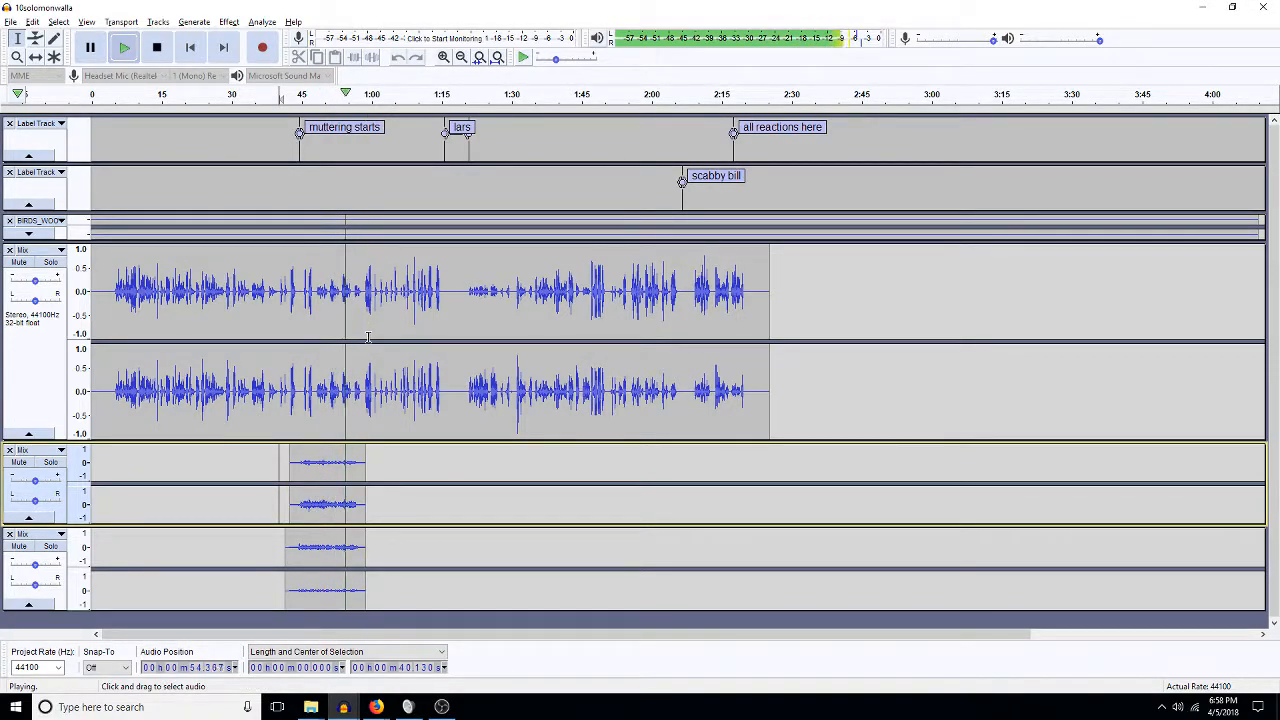
key("space")
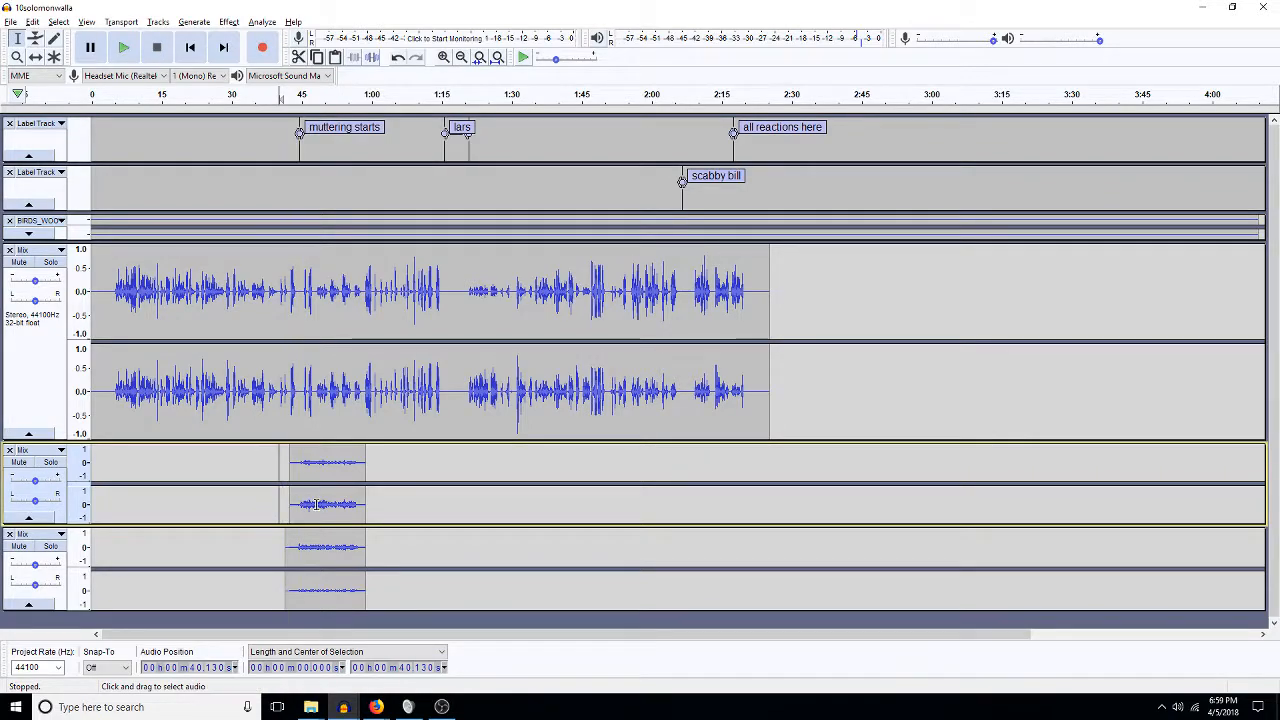
Pan the upper walla track 40% right and the lower walla track 40% left.
left_click(36, 502)
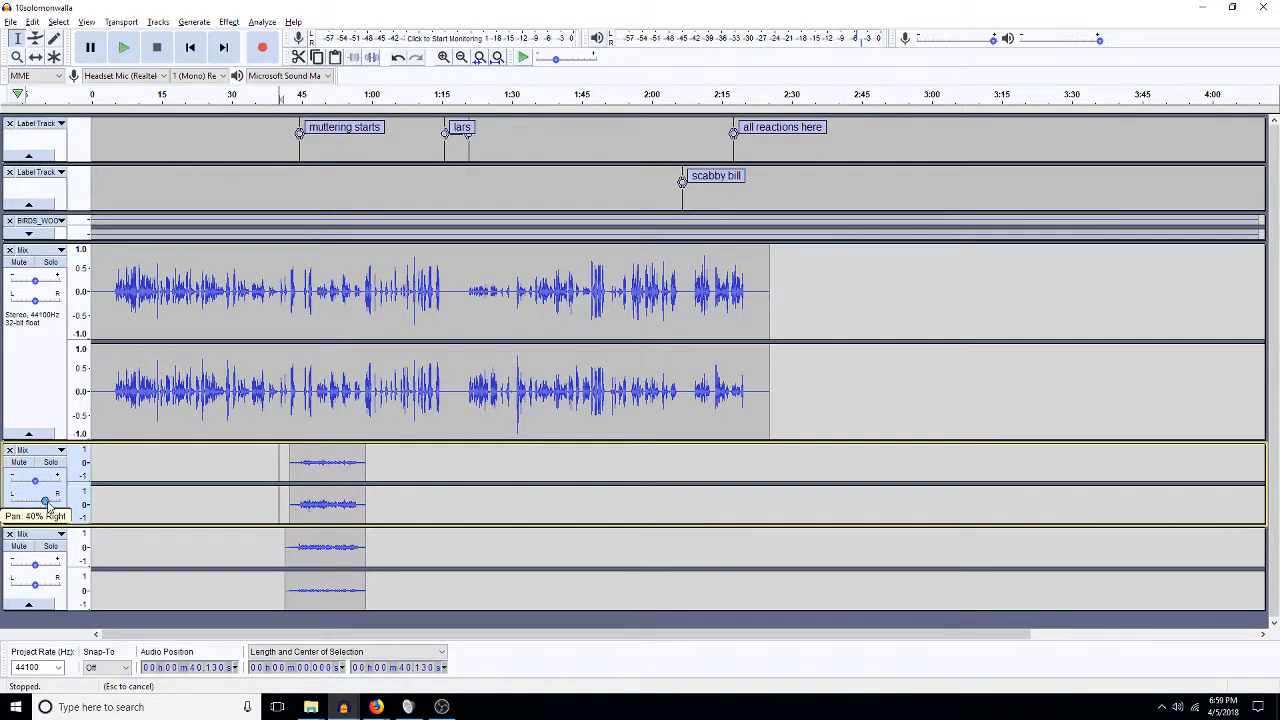
left_click_drag(34, 584, 20, 586)
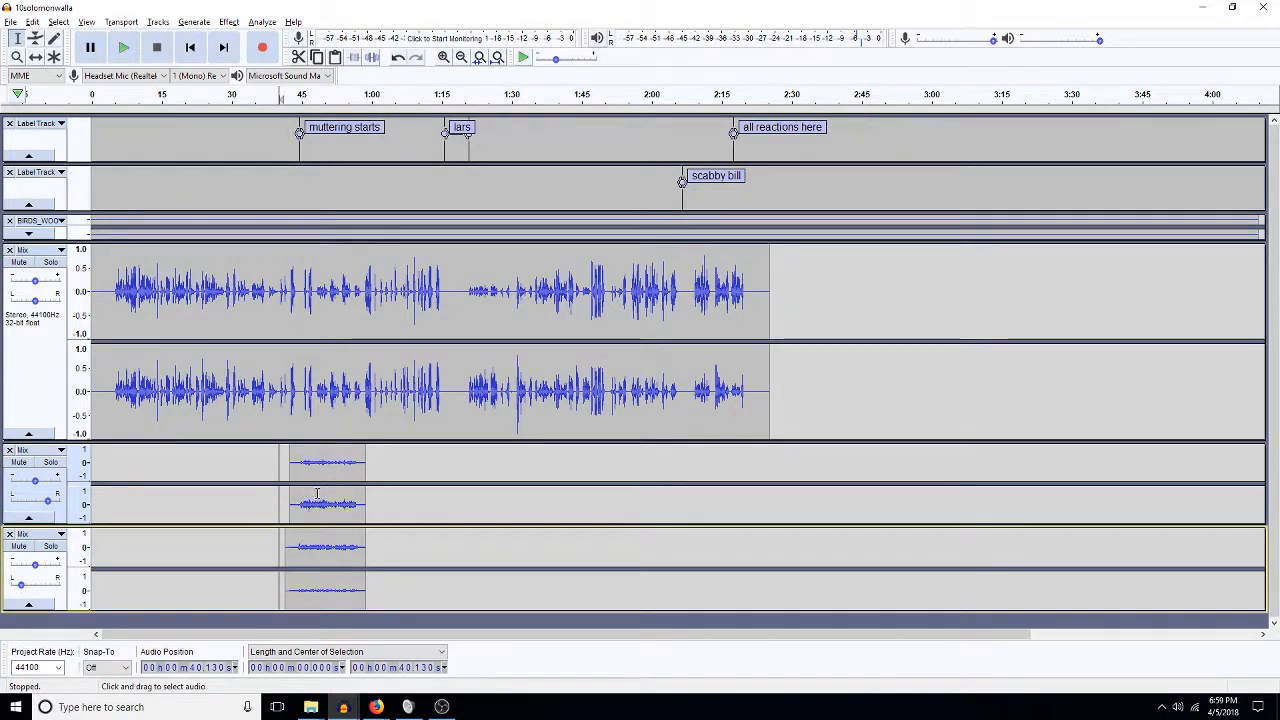
left_click(312, 468)
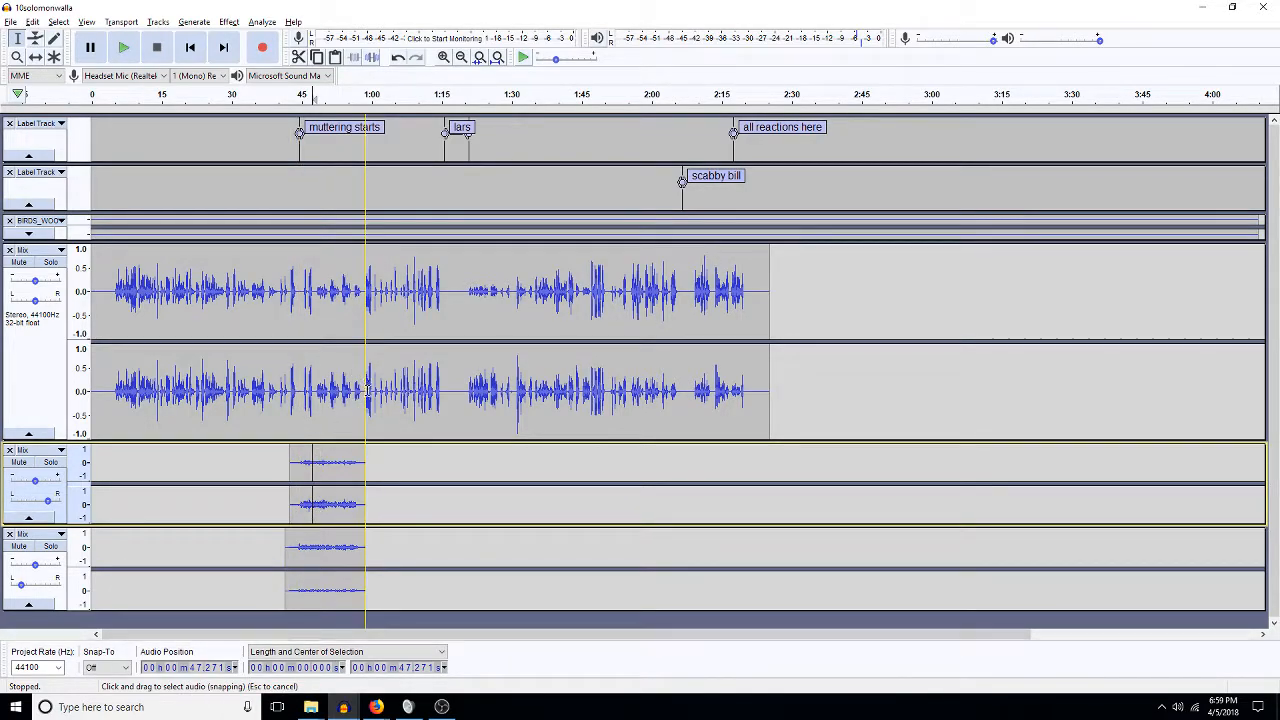
Boost the dialogue from about 0:48 to 0:58 by 3 dB and play from 40 s to check.
left_click_drag(365, 400, 318, 418)
type("a")
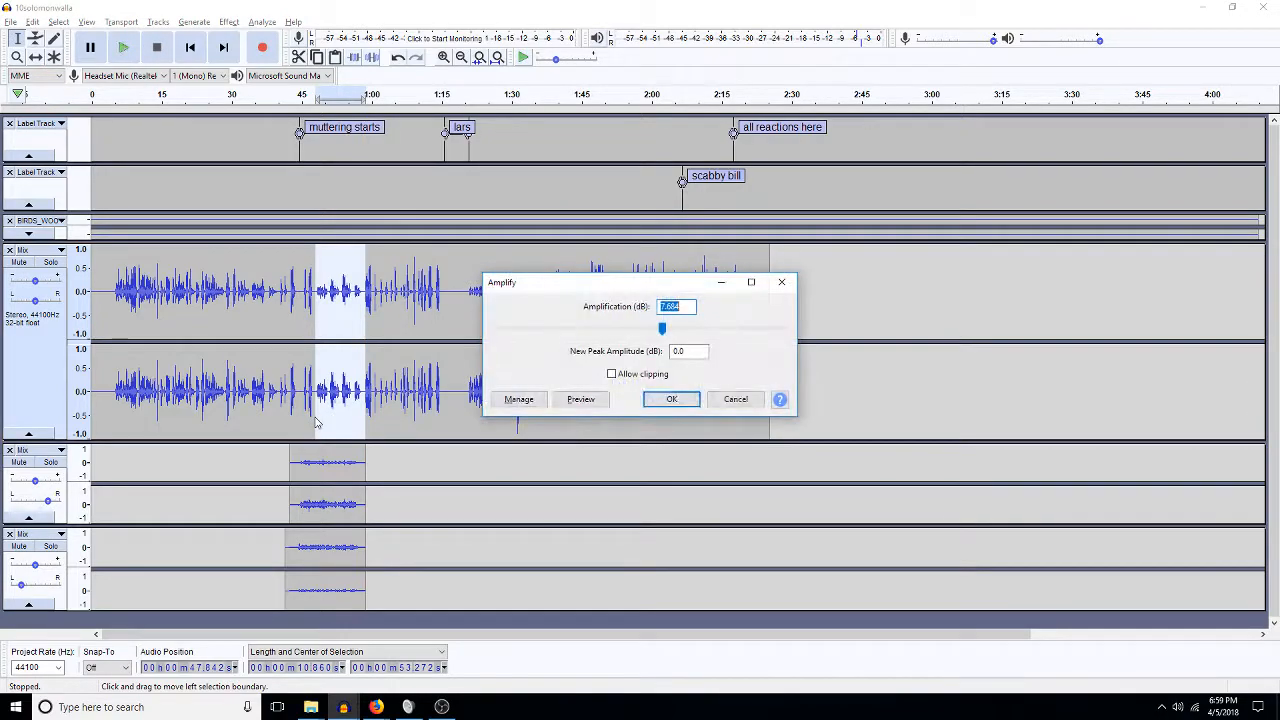
type("3")
key("Return")
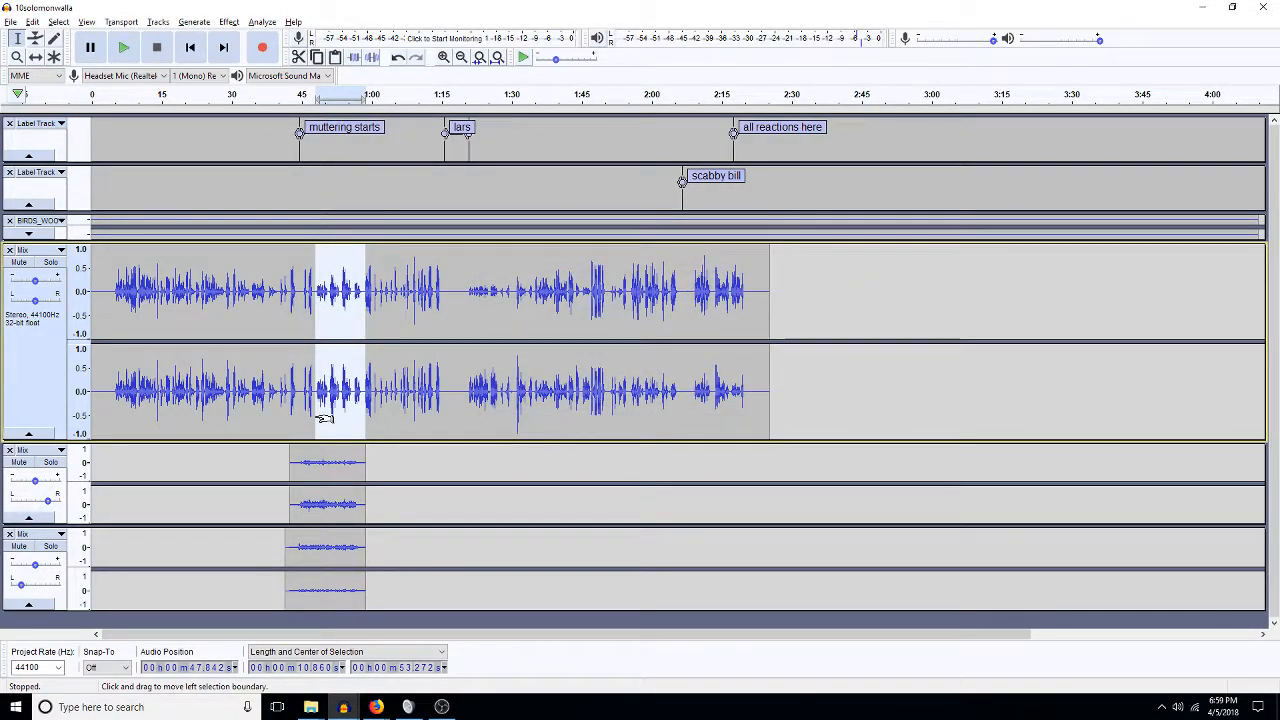
left_click(280, 393)
key("space")
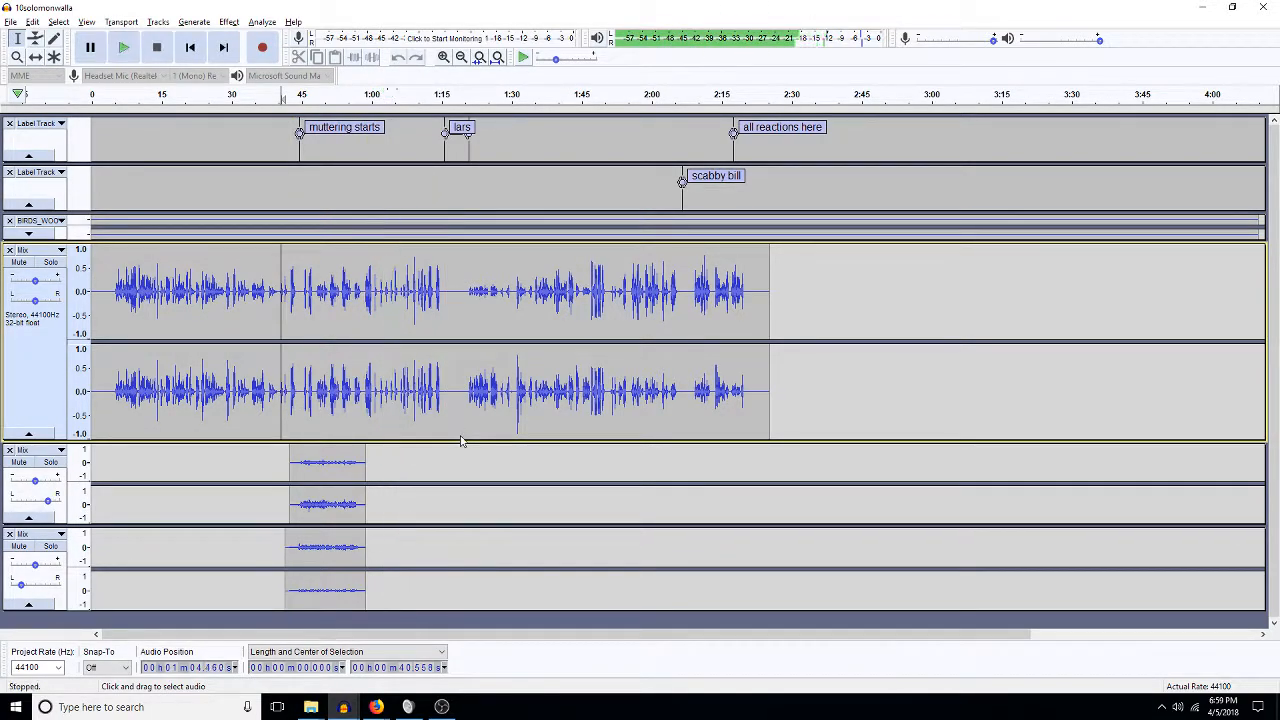
key("space")
Duplicate both walla clips into two new tracks and move the third walla track down one place.
left_click(401, 452)
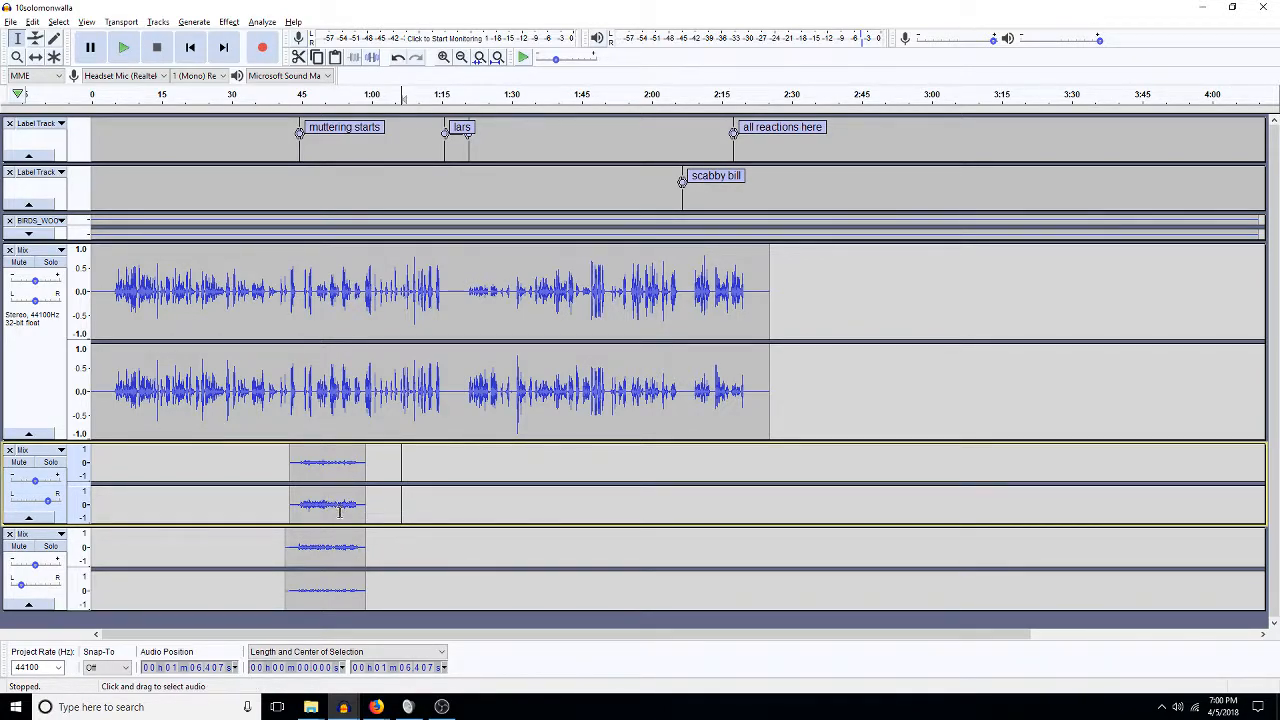
left_click_drag(365, 510, 275, 598)
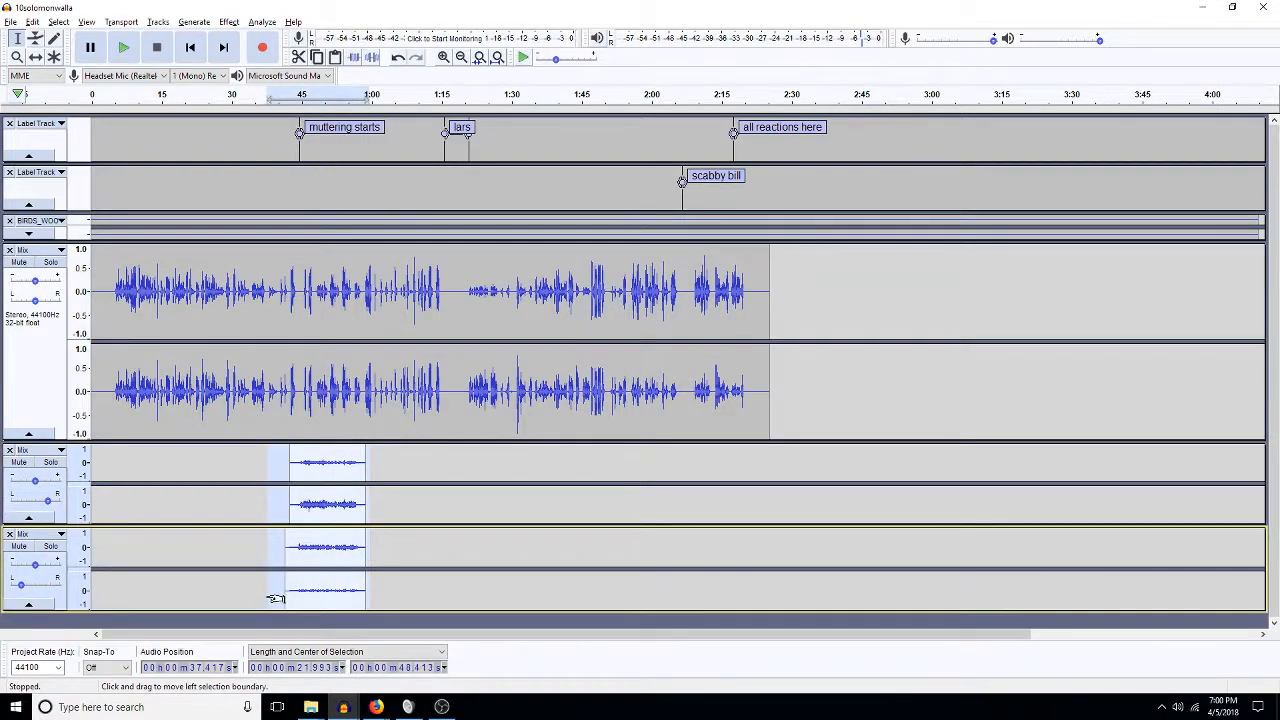
key("ctrl+d")
scroll(275, 598, "down", 3)
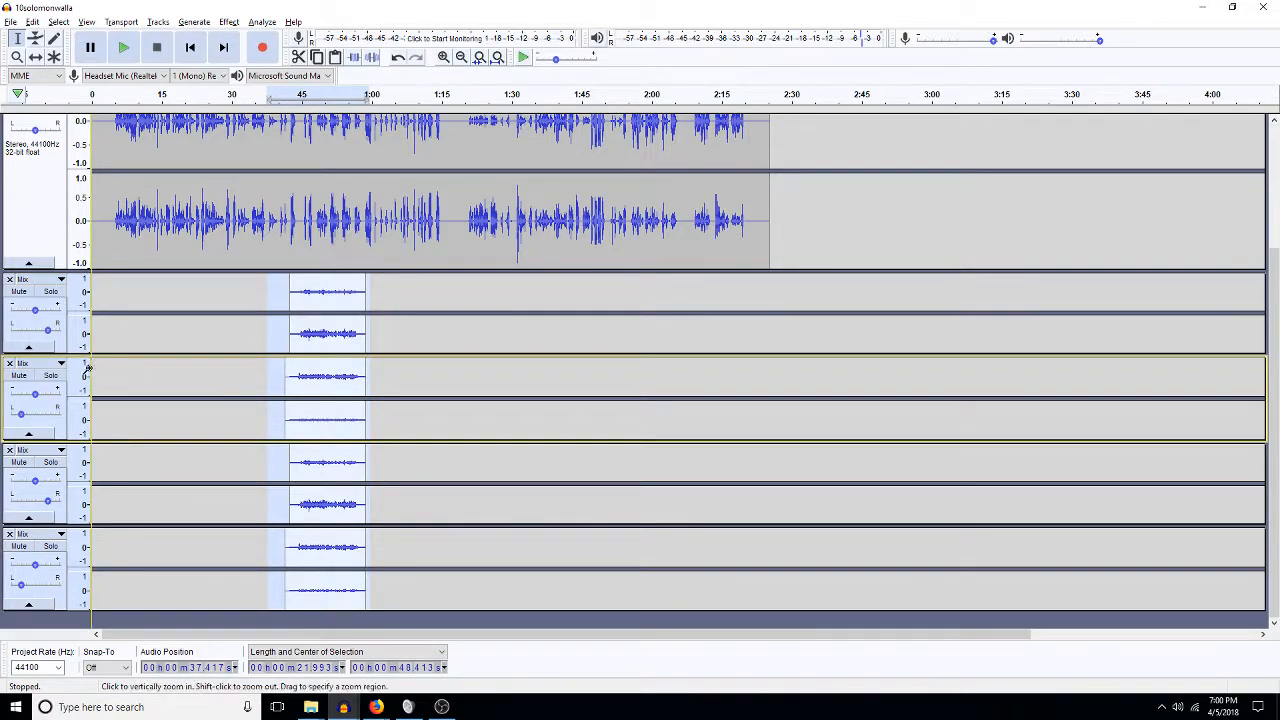
left_click(38, 364)
left_click(86, 414)
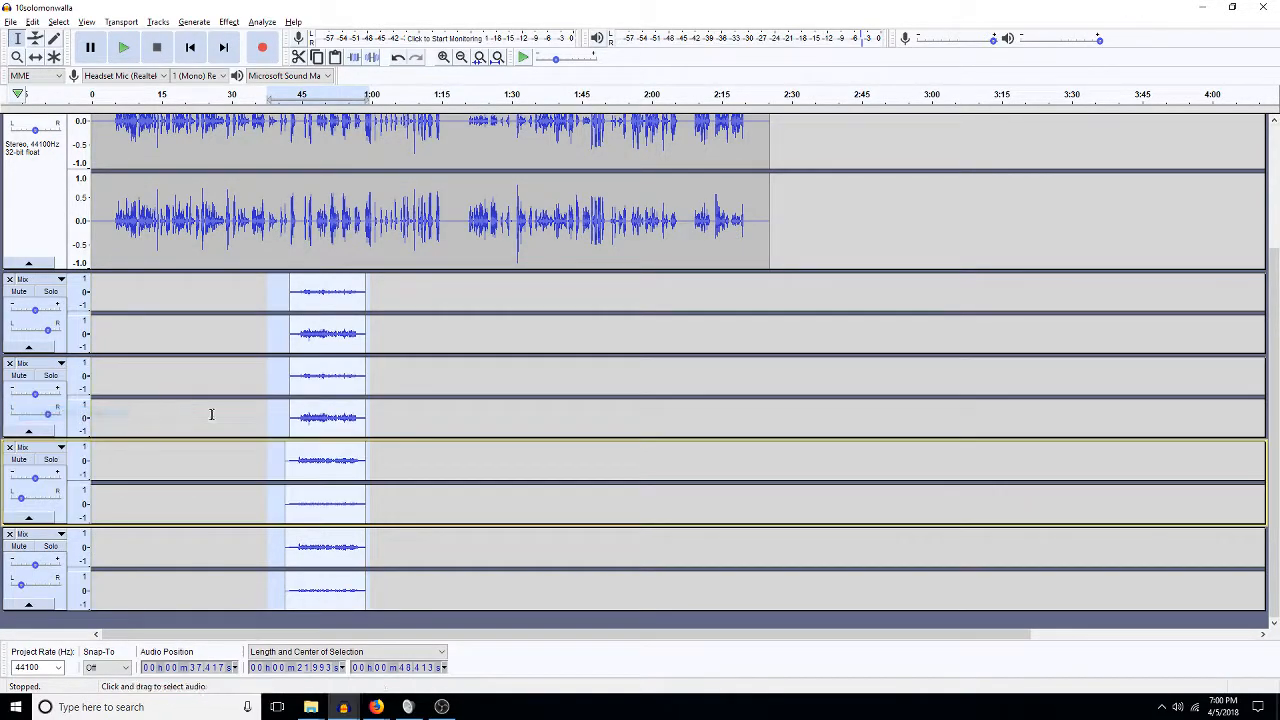
Slide the third walla clip later so it starts around 0:55.
left_click(325, 395)
left_click(35, 58)
left_click_drag(341, 371, 386, 374)
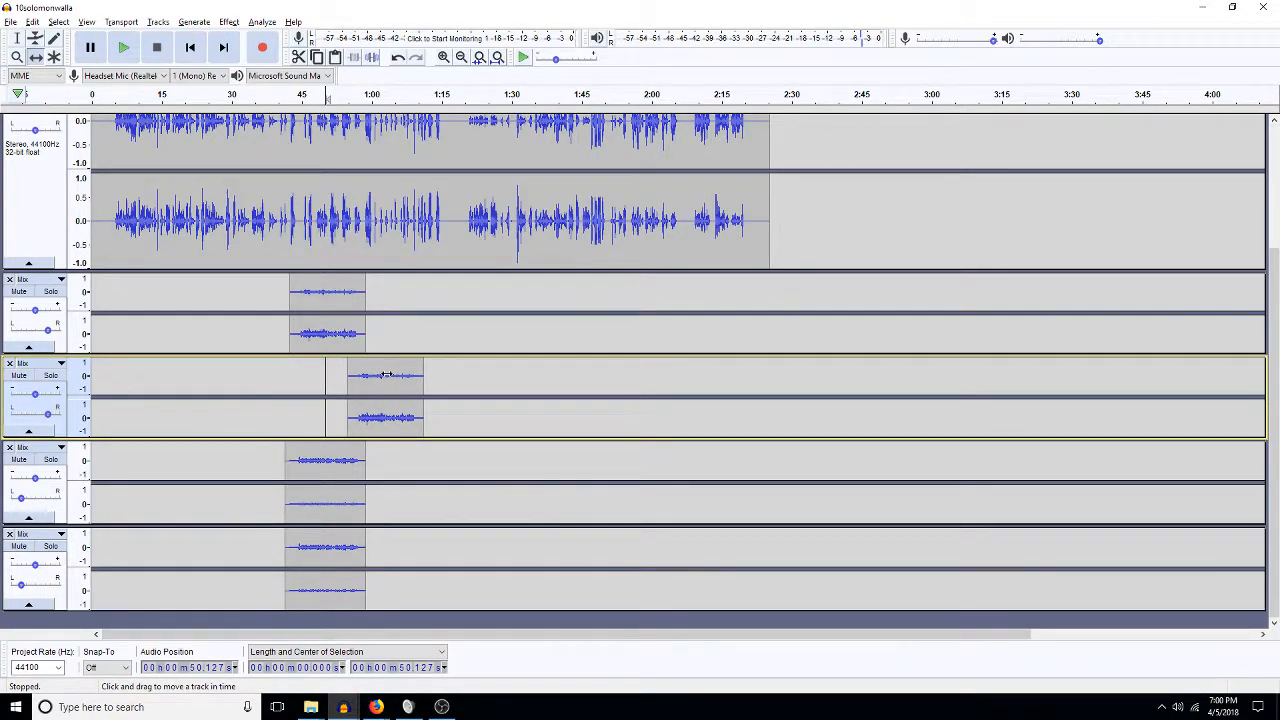
left_click(16, 40)
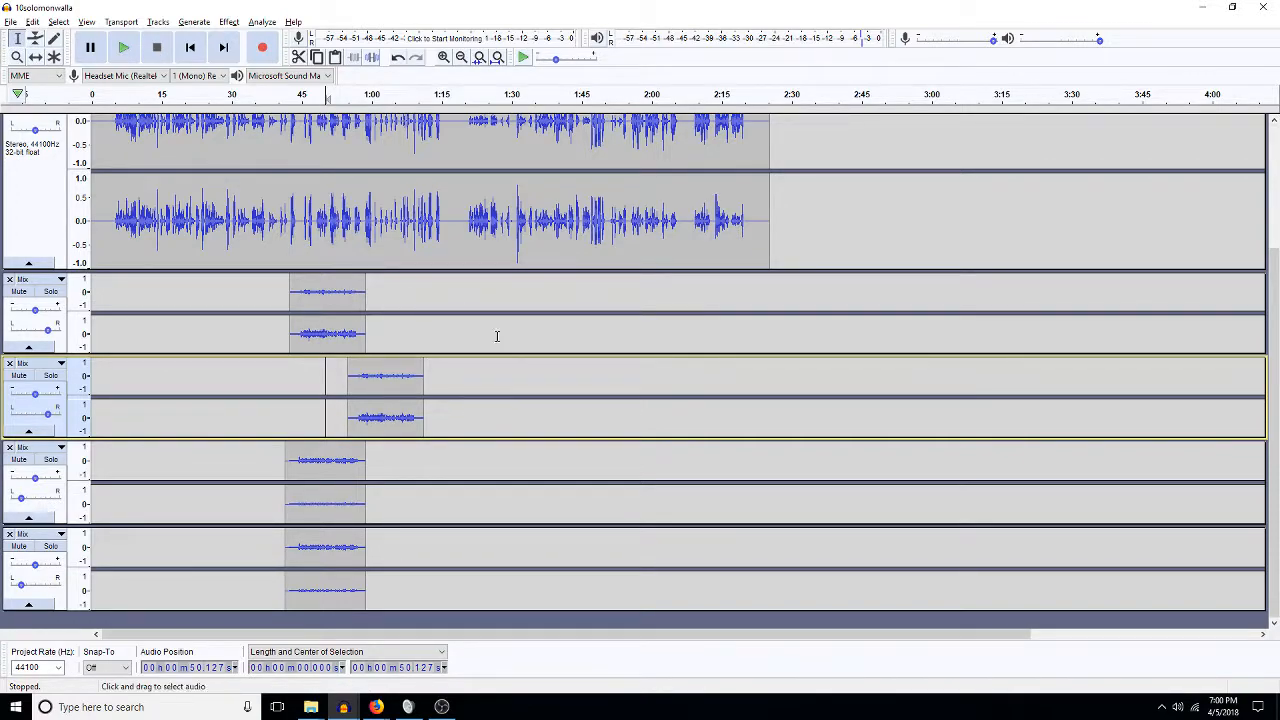
left_click(384, 226)
key("space")
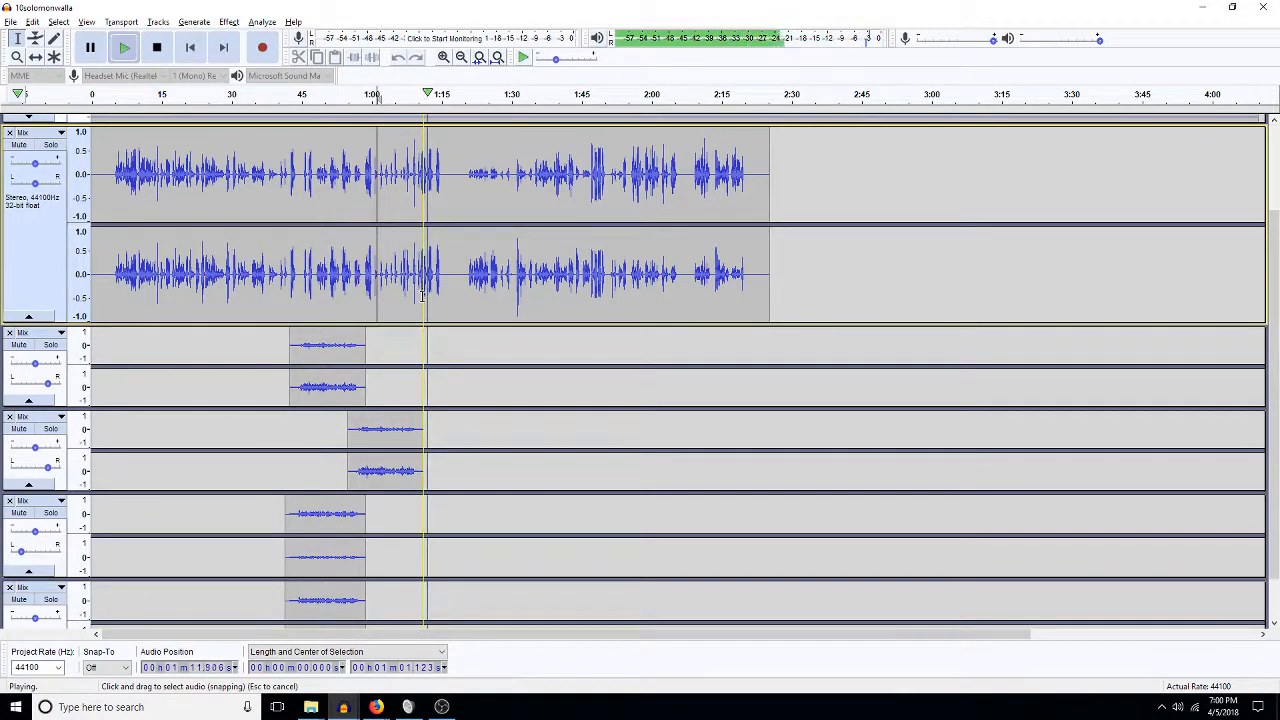
scroll(425, 270, "up", 3)
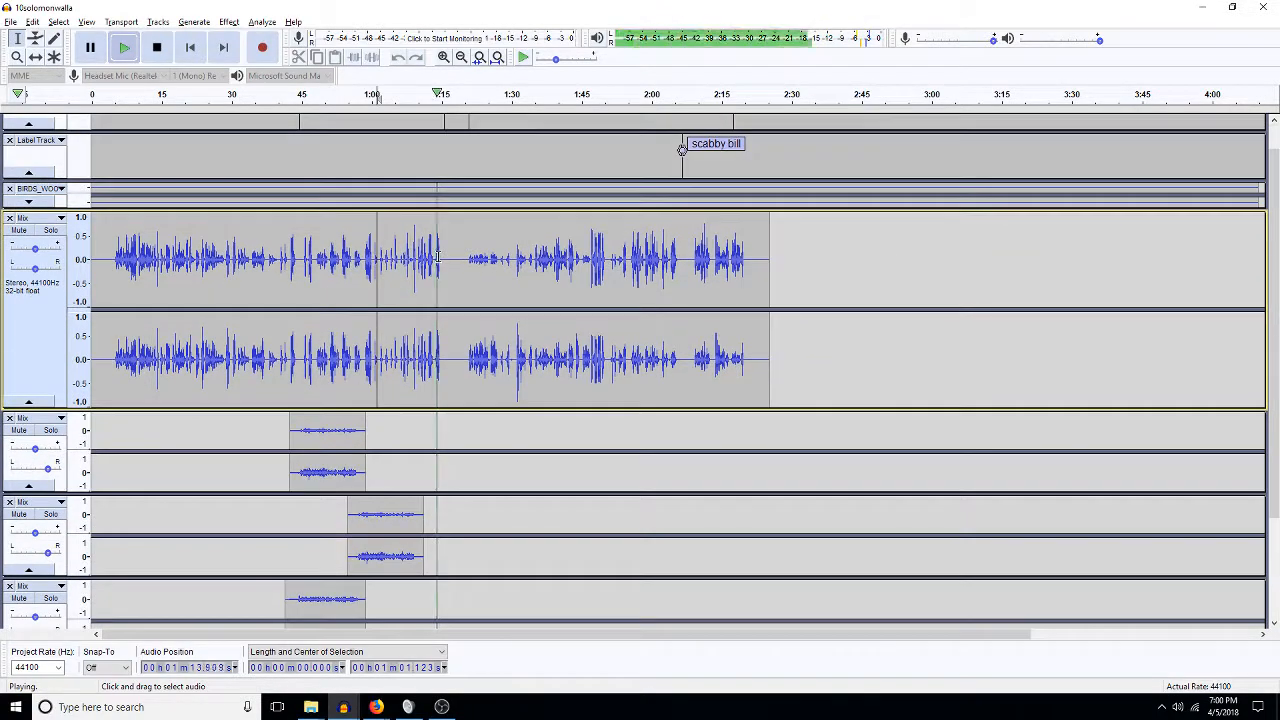
scroll(437, 257, "down", 3)
key("space")
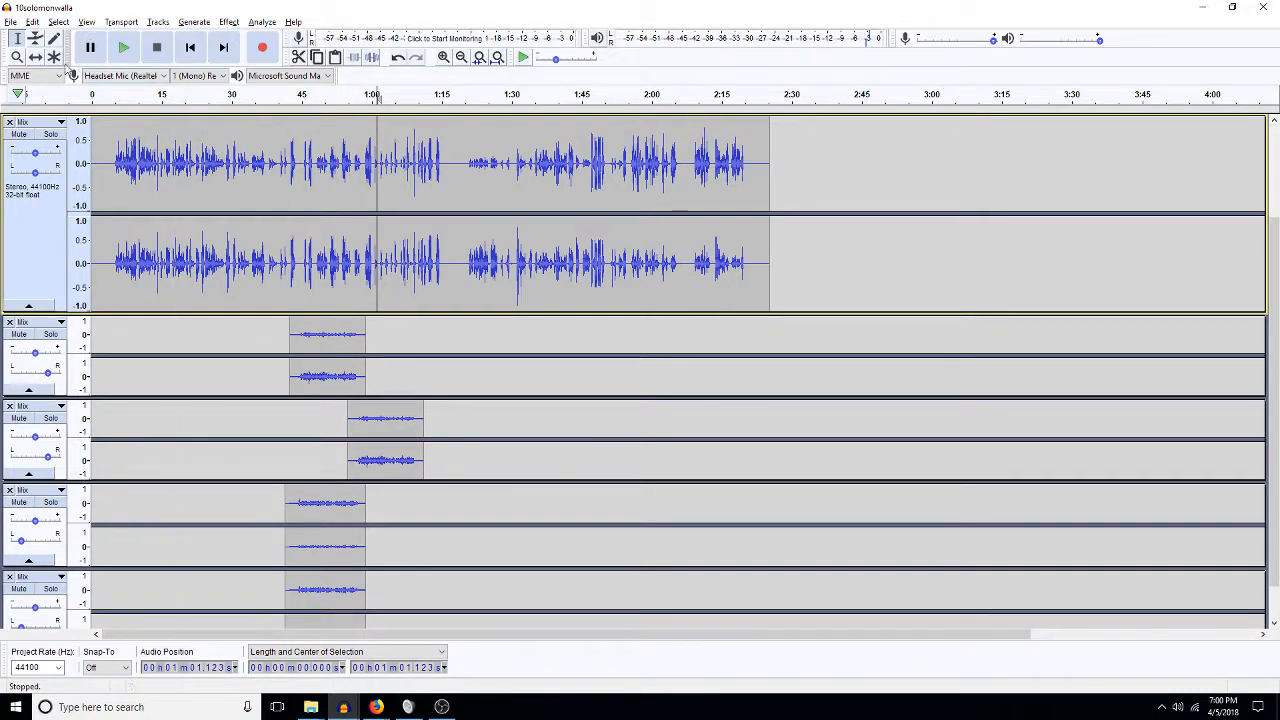
left_click(35, 56)
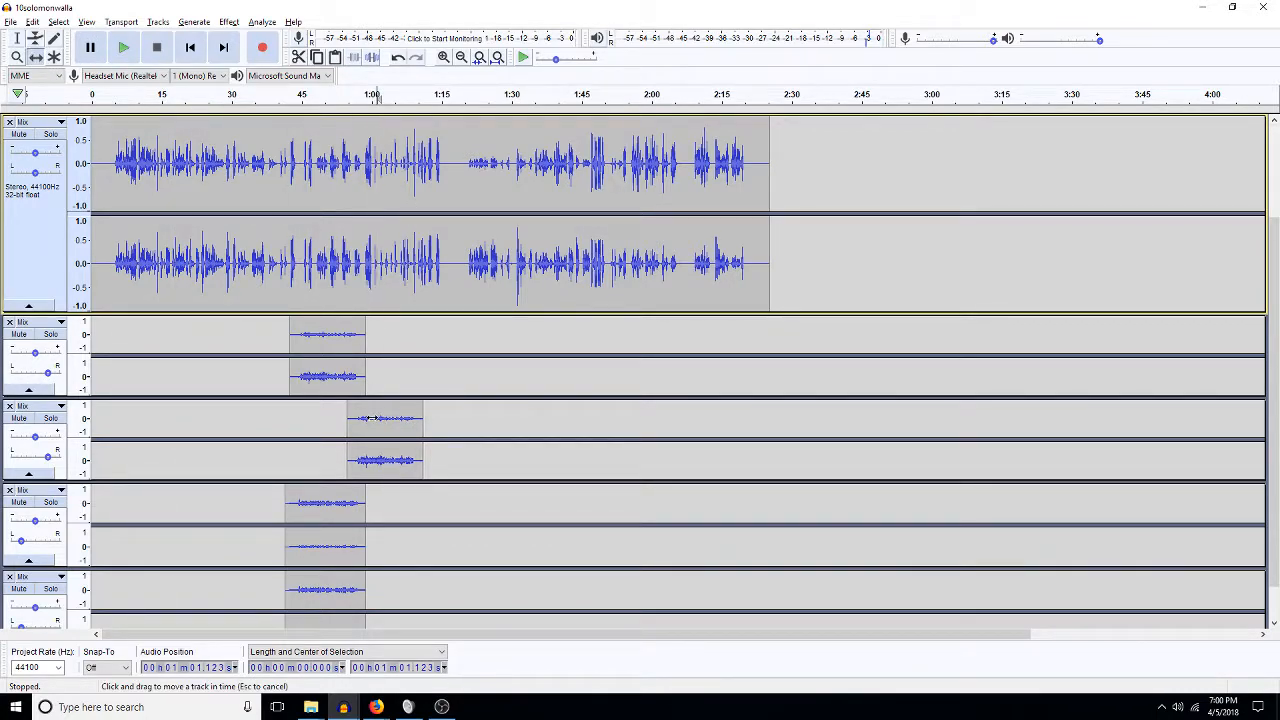
left_click_drag(368, 418, 369, 411)
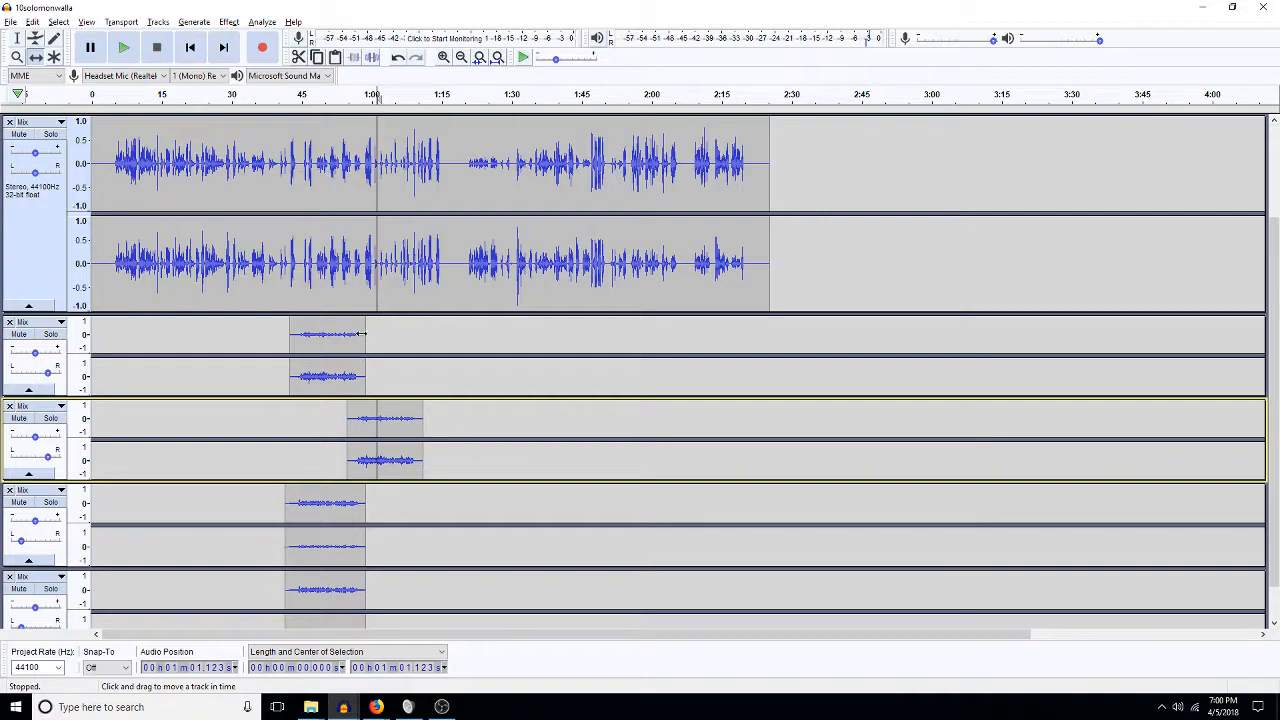
Zoom to about 0:30–1:30 and move the bottom walla clip to start near 0:54.
left_click(443, 57)
left_click(443, 57)
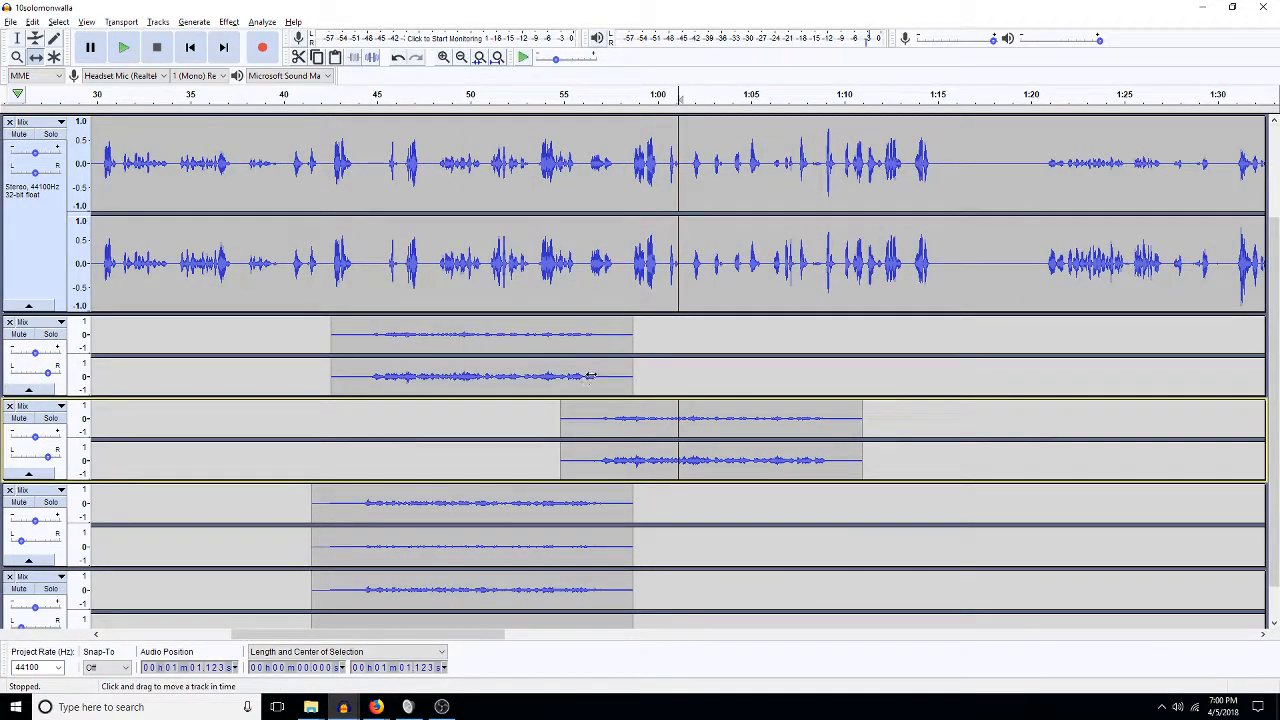
left_click_drag(576, 421, 572, 421)
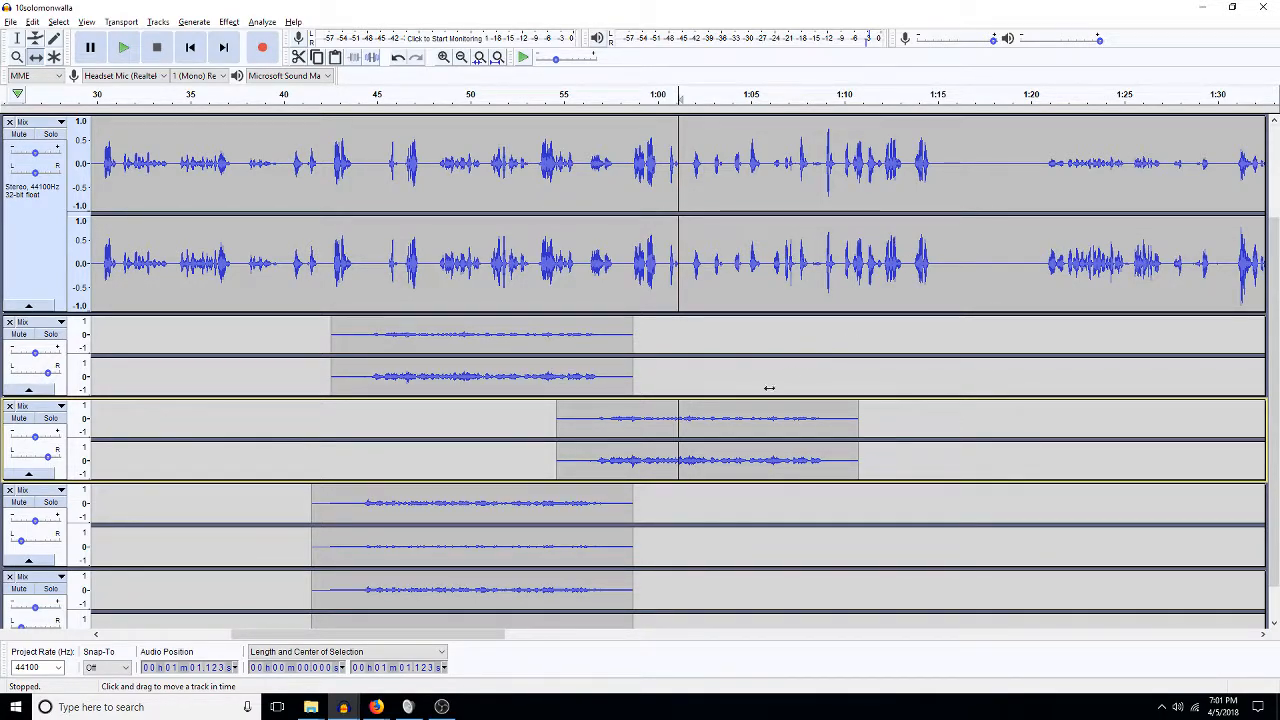
scroll(510, 590, "down", 1)
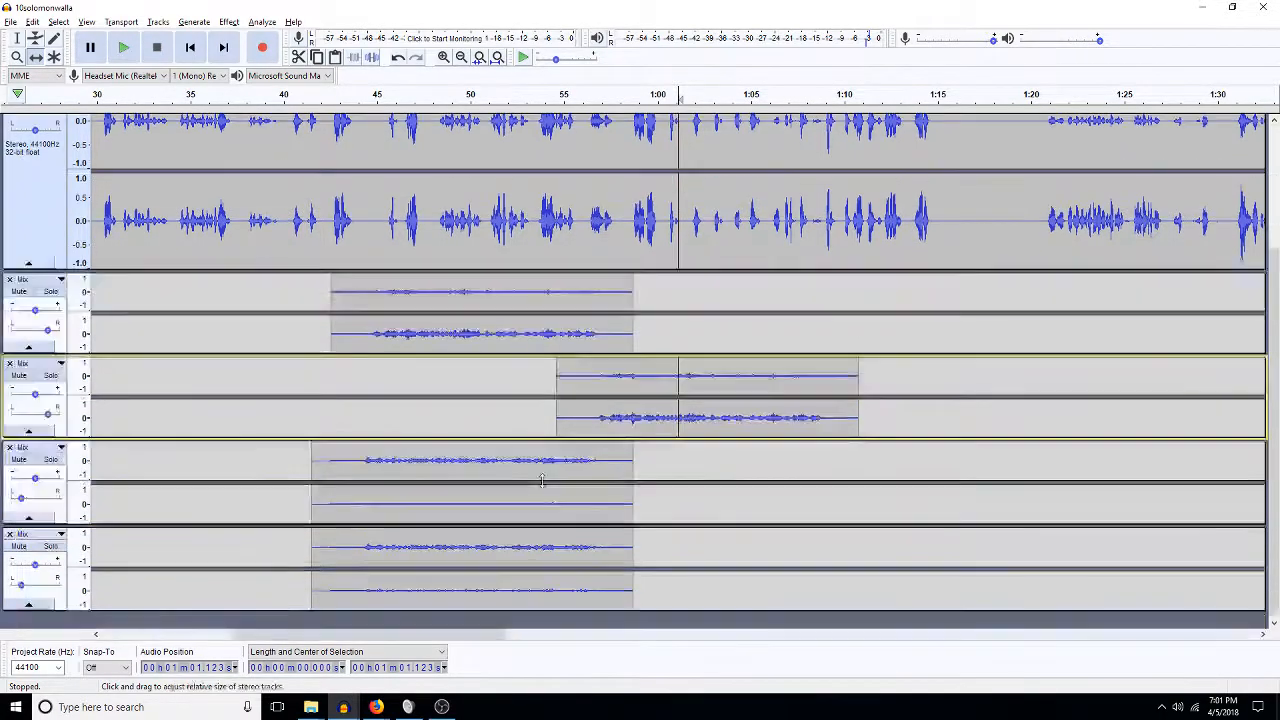
left_click_drag(484, 552, 685, 567)
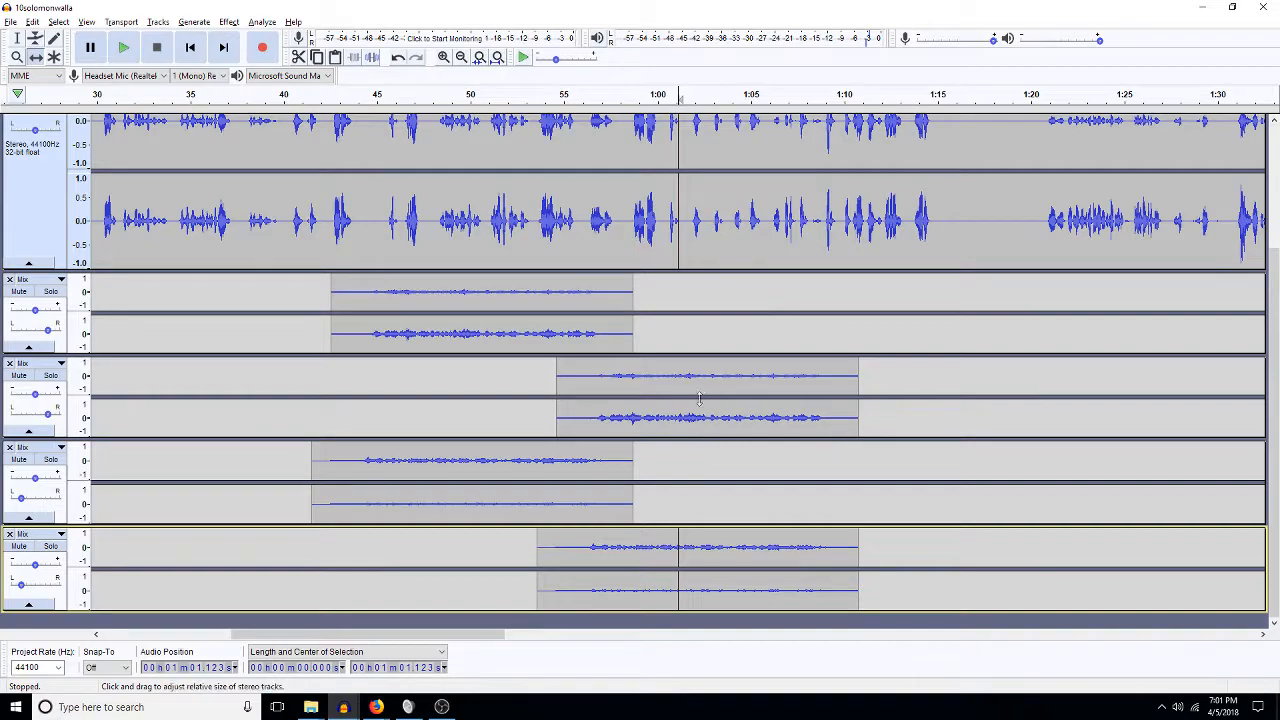
Lower all four walla tracks by 5 dB from 0:42 to 1:11 and play back to check.
left_click(17, 38)
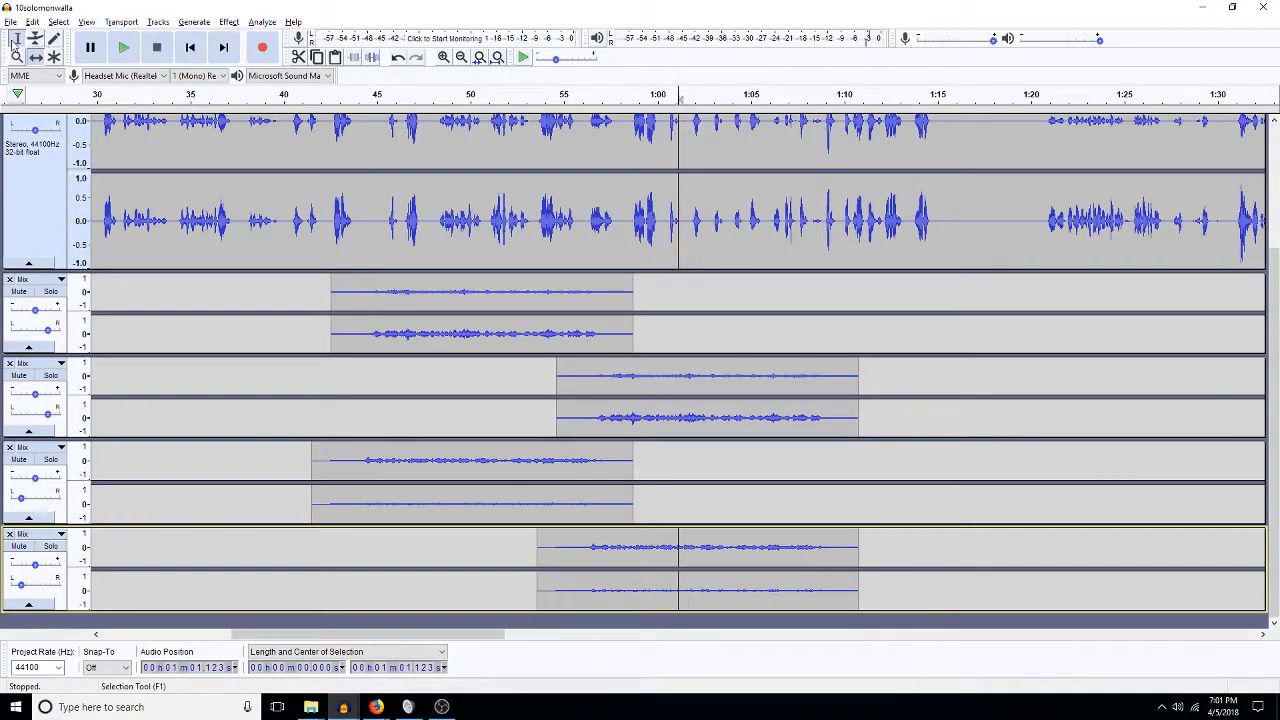
left_click(471, 291)
left_click_drag(320, 286, 850, 553)
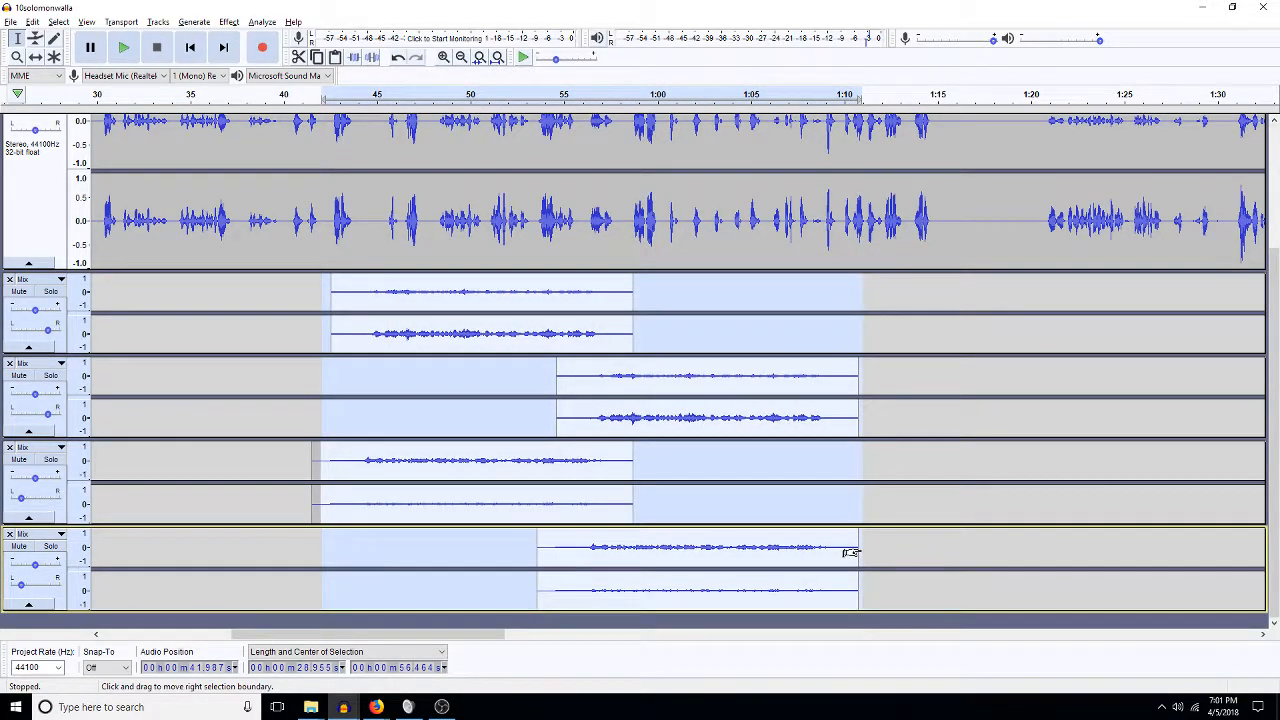
key("ctrl+shift+a")
type("-5")
key("Return")
key("Left")
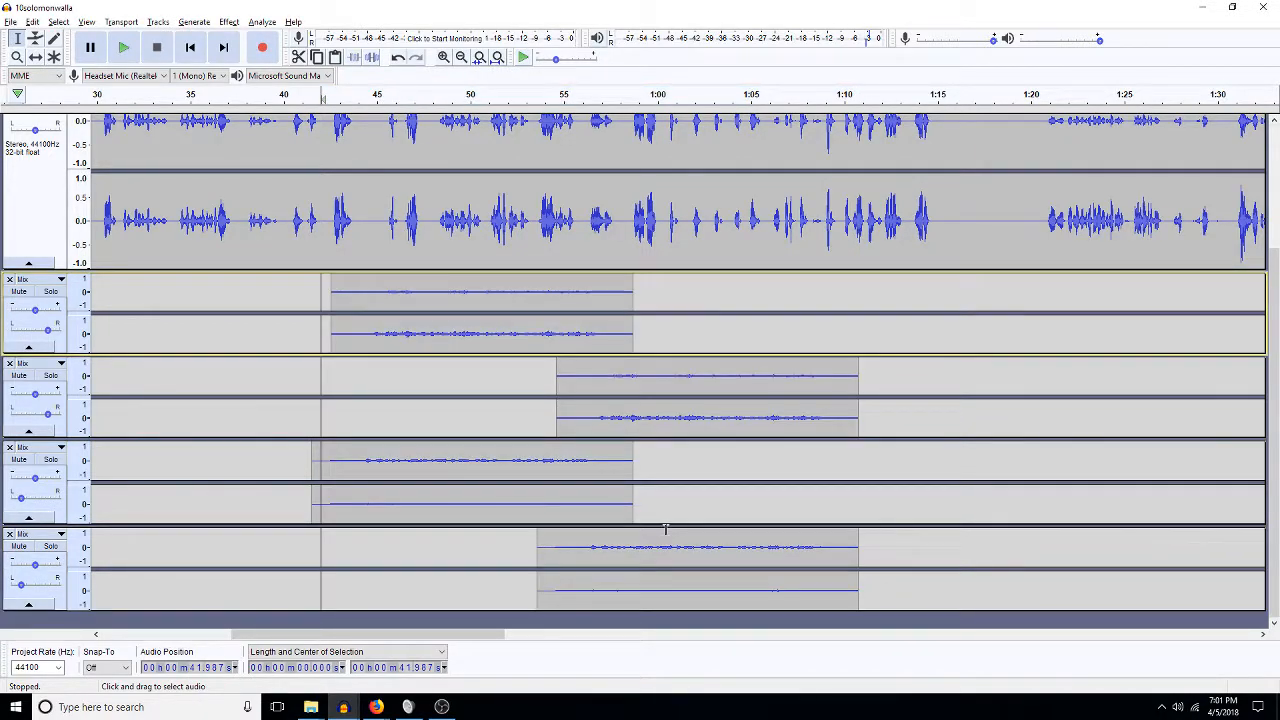
key("space")
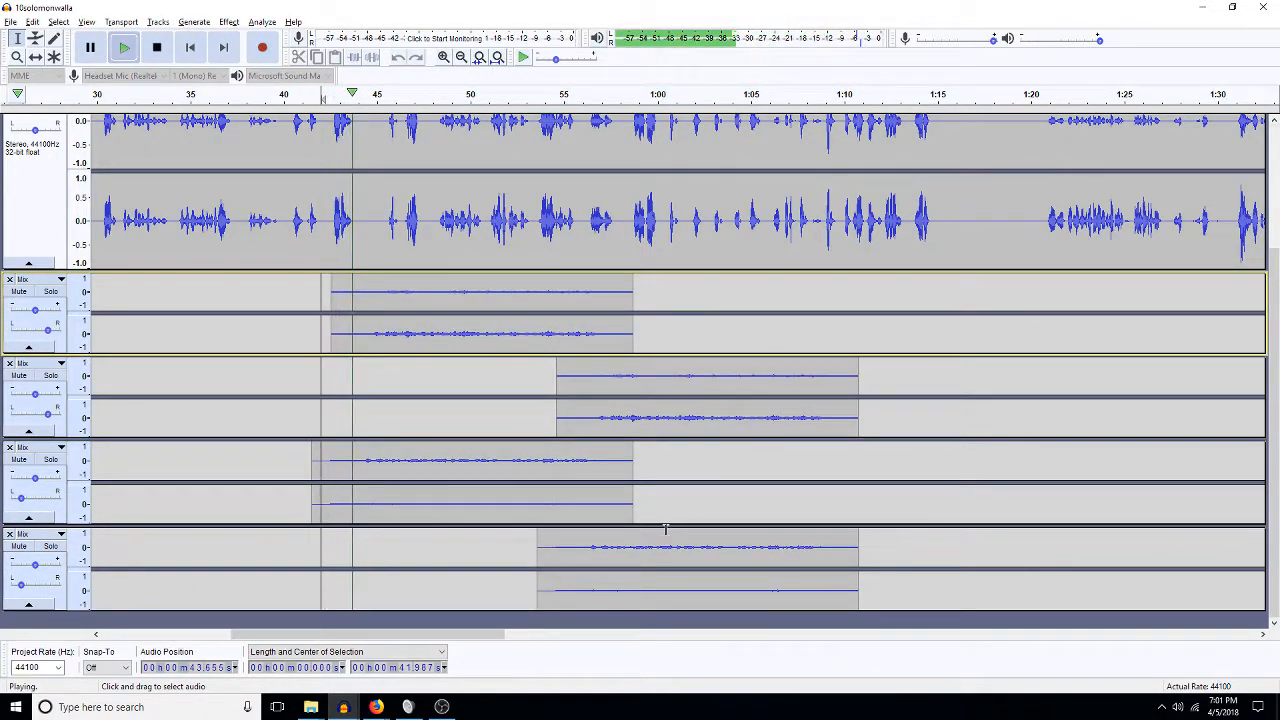
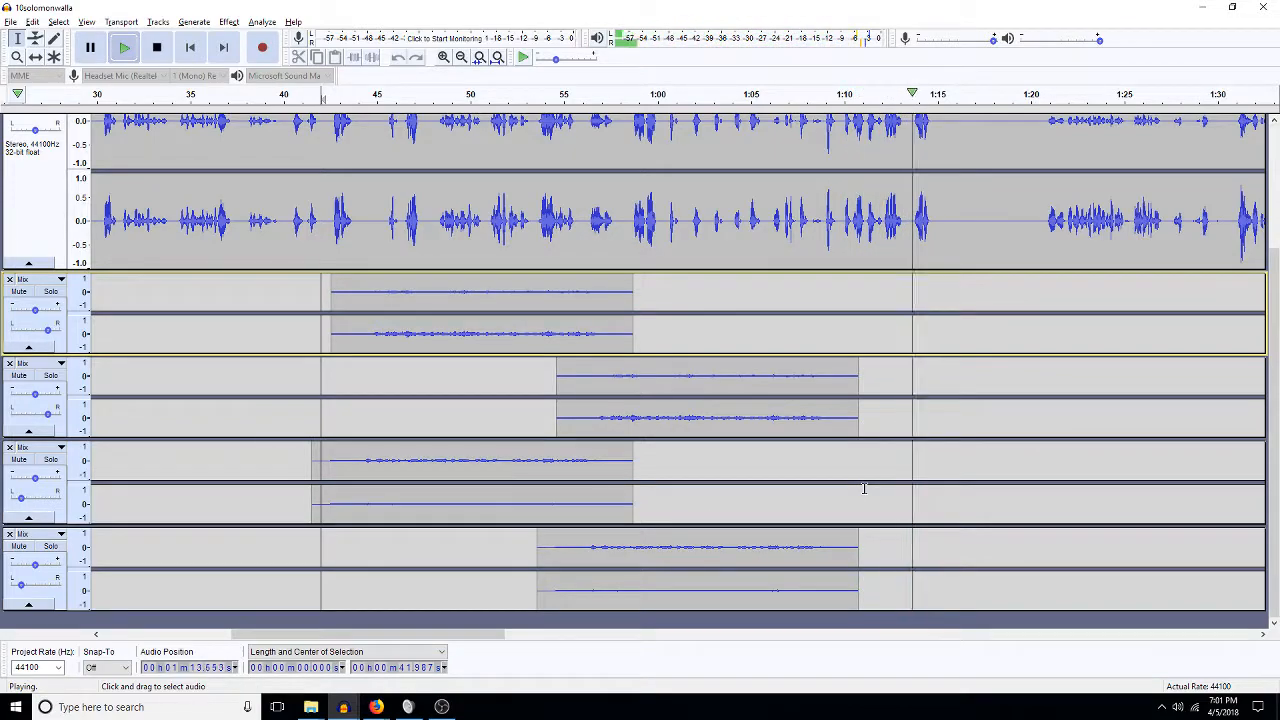
Stop playback and select roughly 42–70 s across all four Mix walla tracks.
key("space")
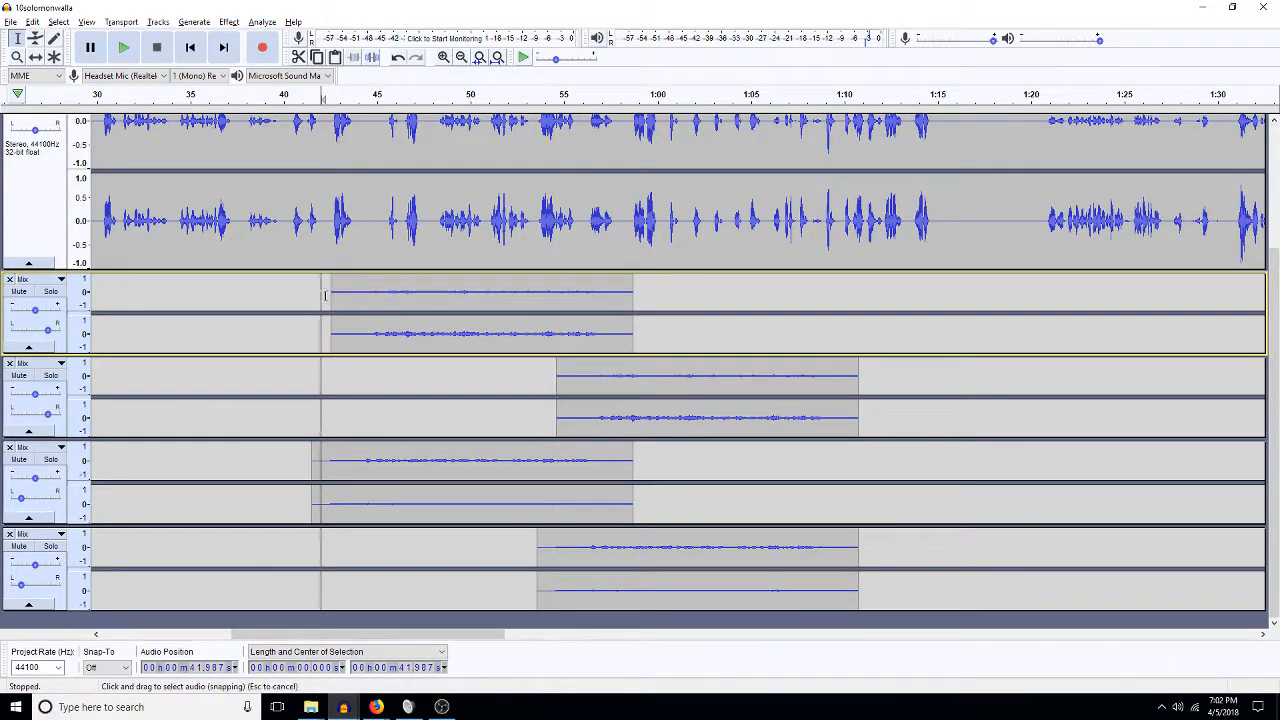
left_click_drag(328, 290, 864, 546)
Apply a -5% Change Tempo to the selected walla clips to lengthen them.
left_click(228, 22)
left_click(262, 121)
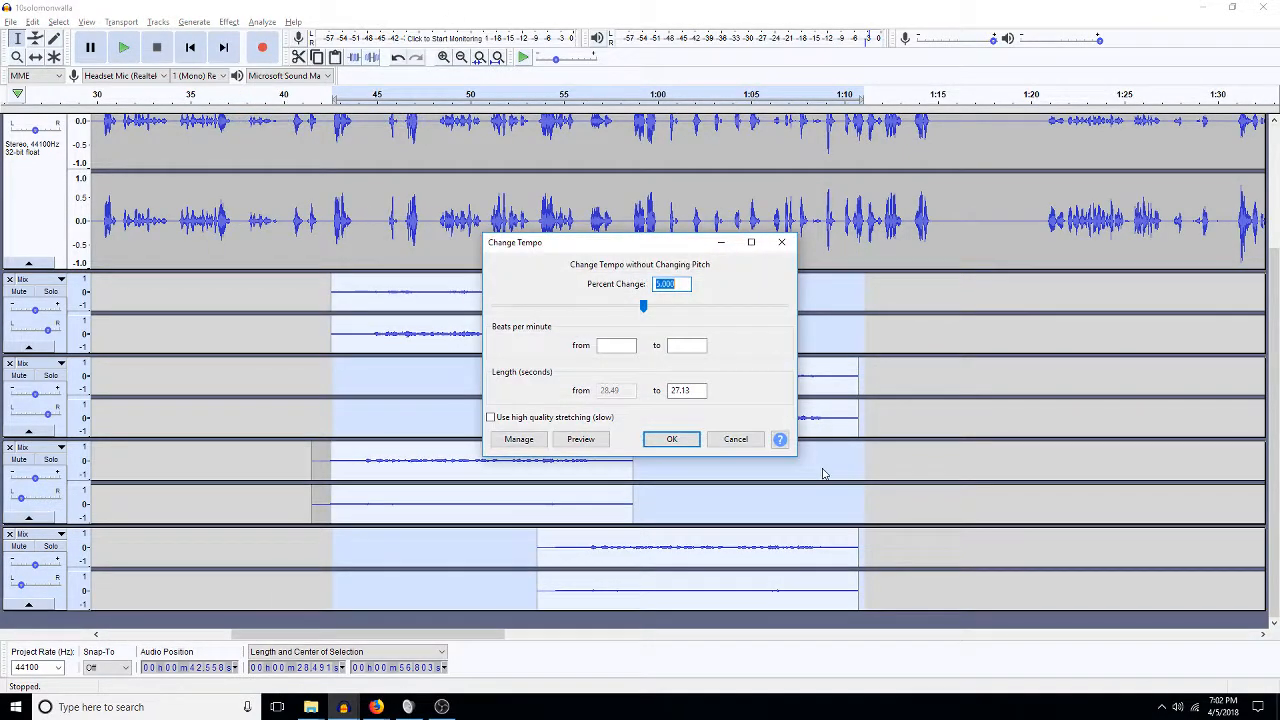
type("-5")
key("Return")
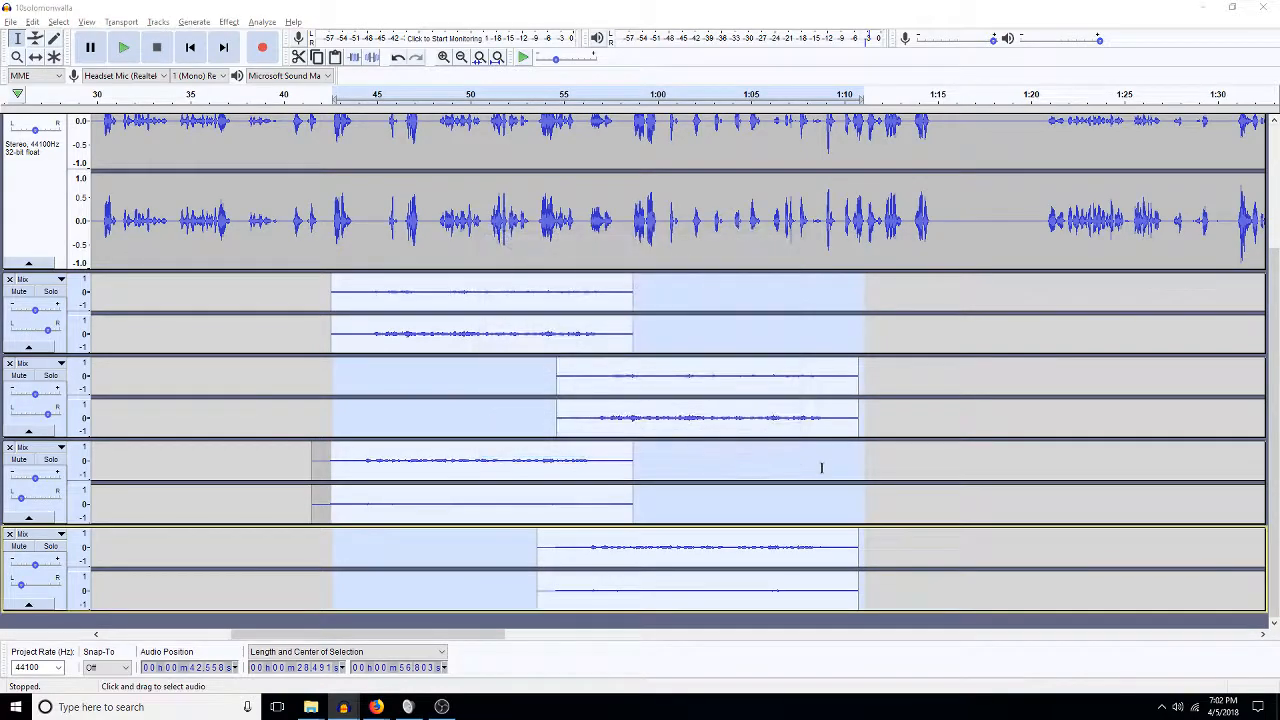
Delete the stray slivers before the clips on the second and bottom walla tracks.
left_click(563, 386)
key("Delete")
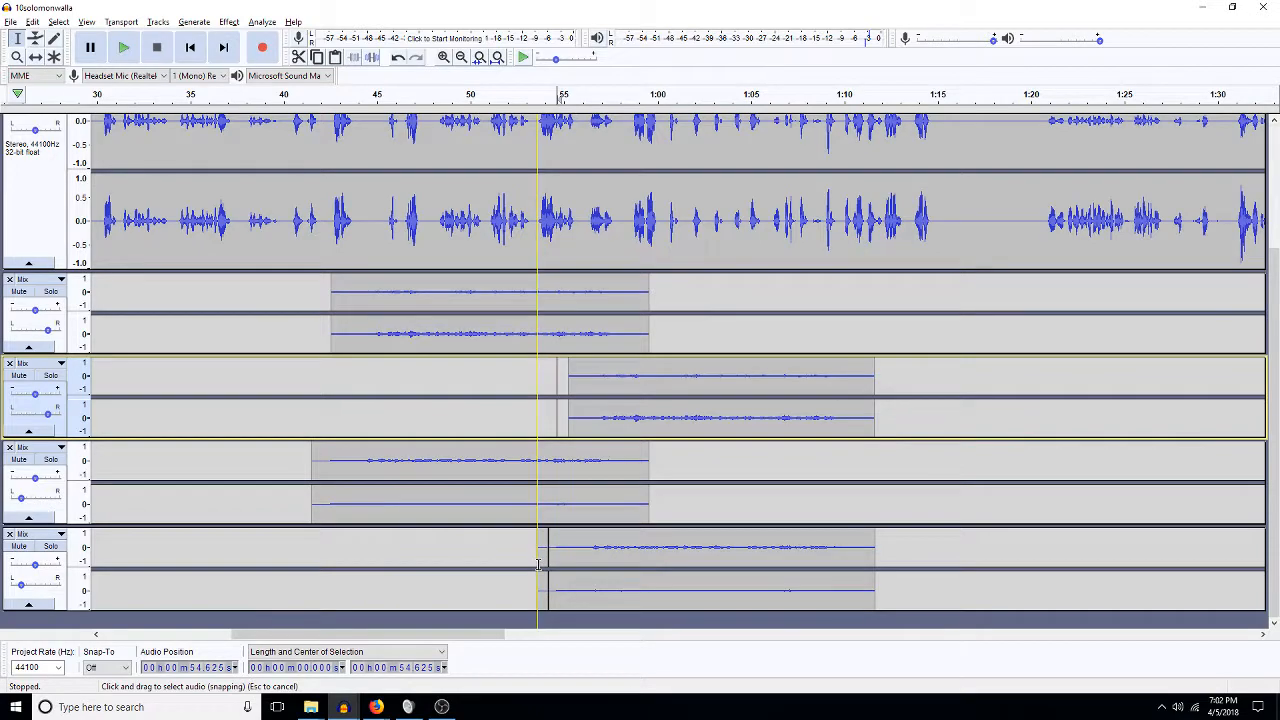
double_click(543, 555)
key("Delete")
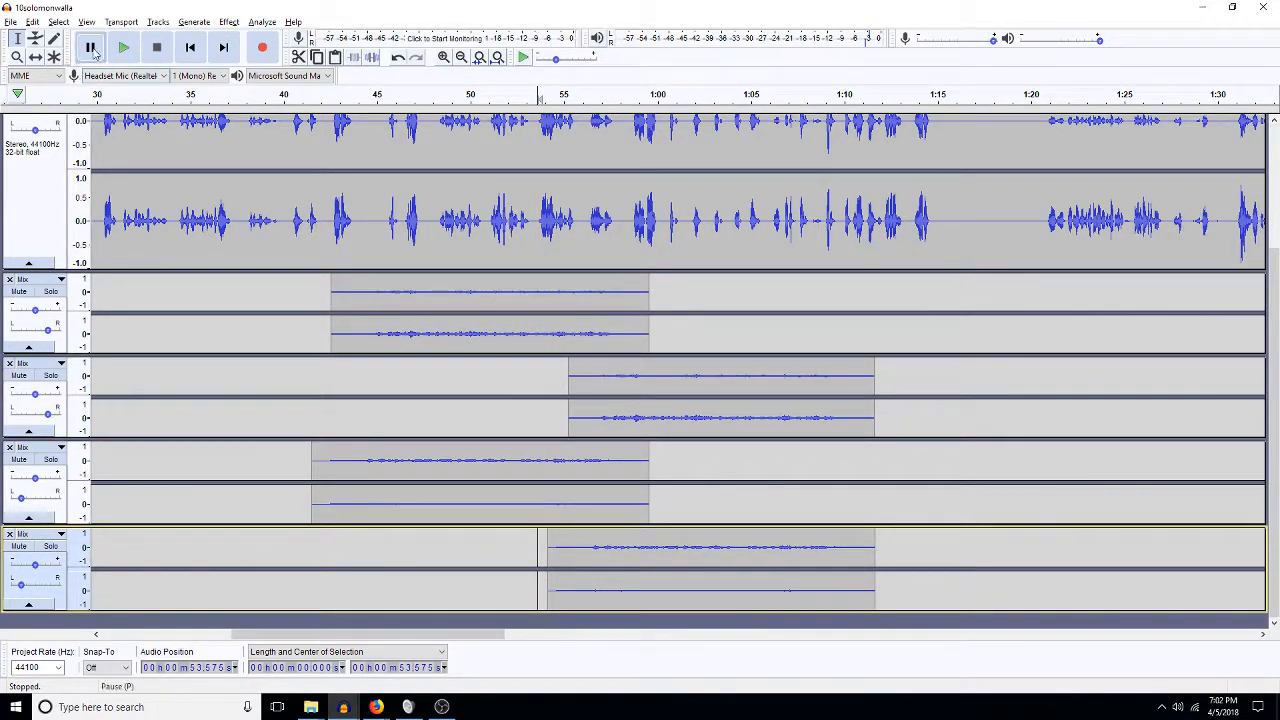
Shift the second and bottom walla clips slightly later, then select the second track's clip.
left_click_drag(680, 387, 671, 374)
left_click(671, 374)
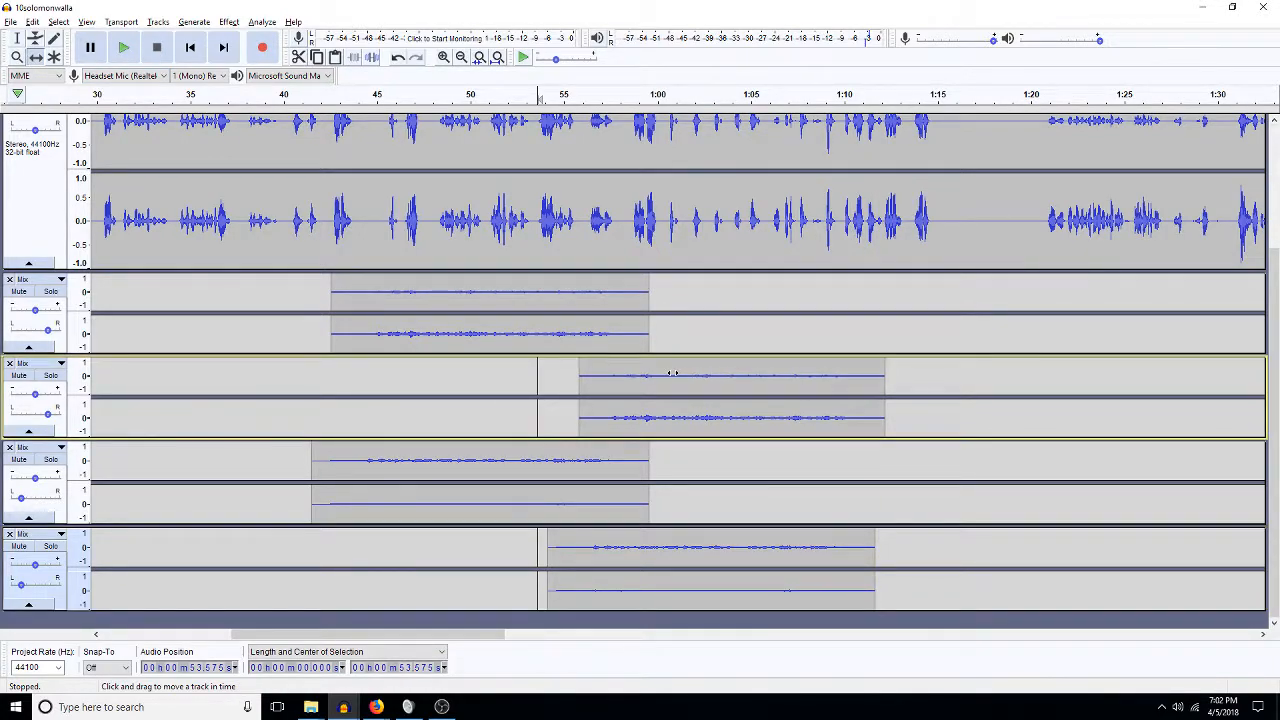
left_click_drag(643, 592, 653, 592)
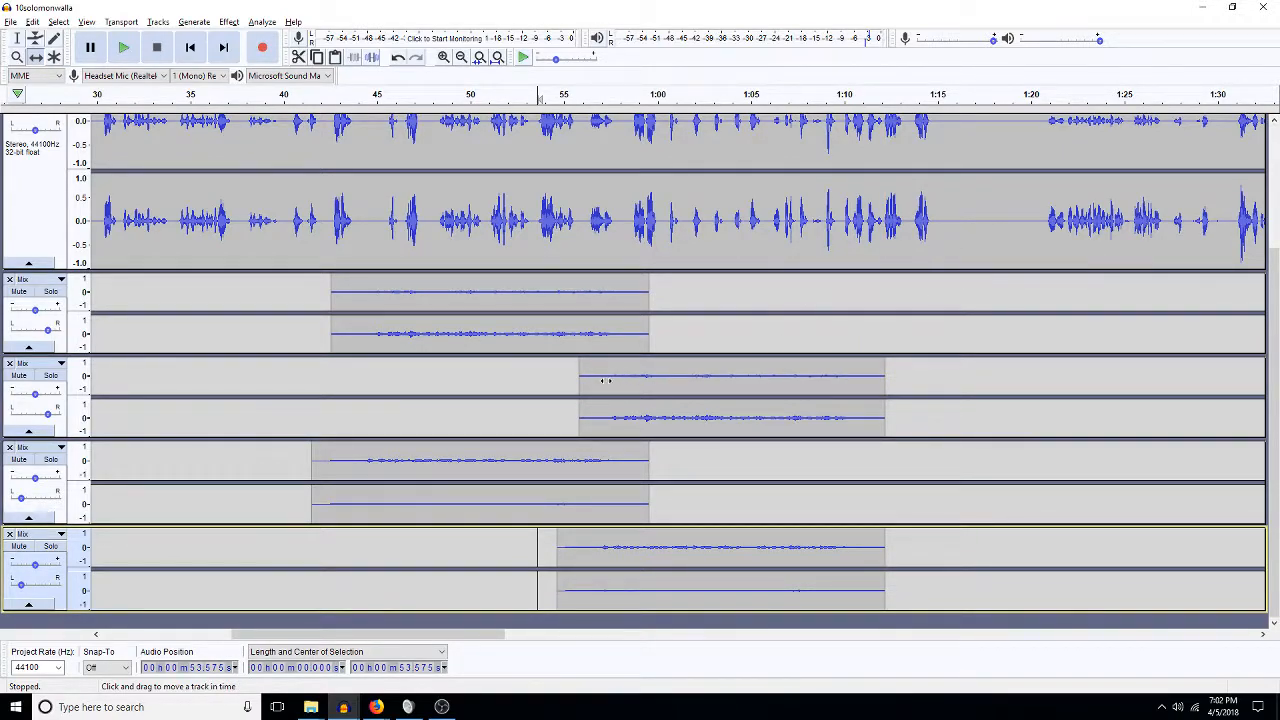
left_click(19, 40)
double_click(704, 379)
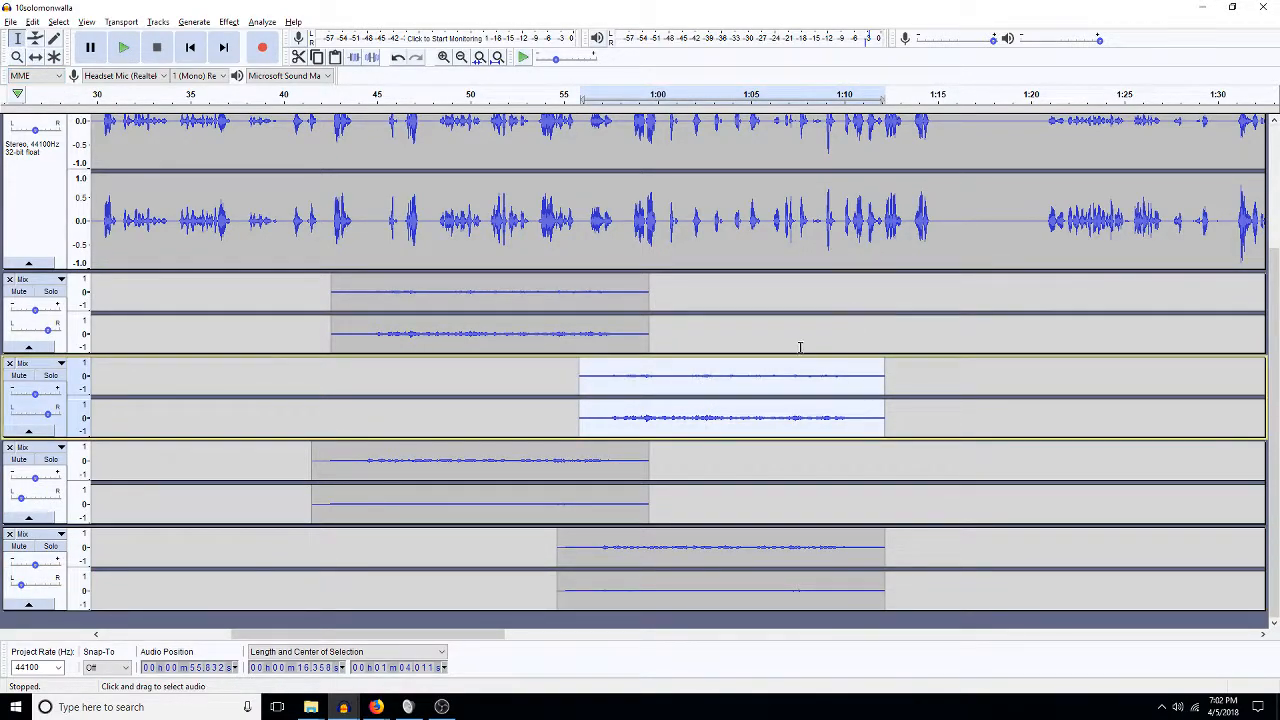
Paste the copied walla clip at 1:08.4 on the first walla track.
left_click_drag(800, 348, 797, 360)
left_click(815, 307)
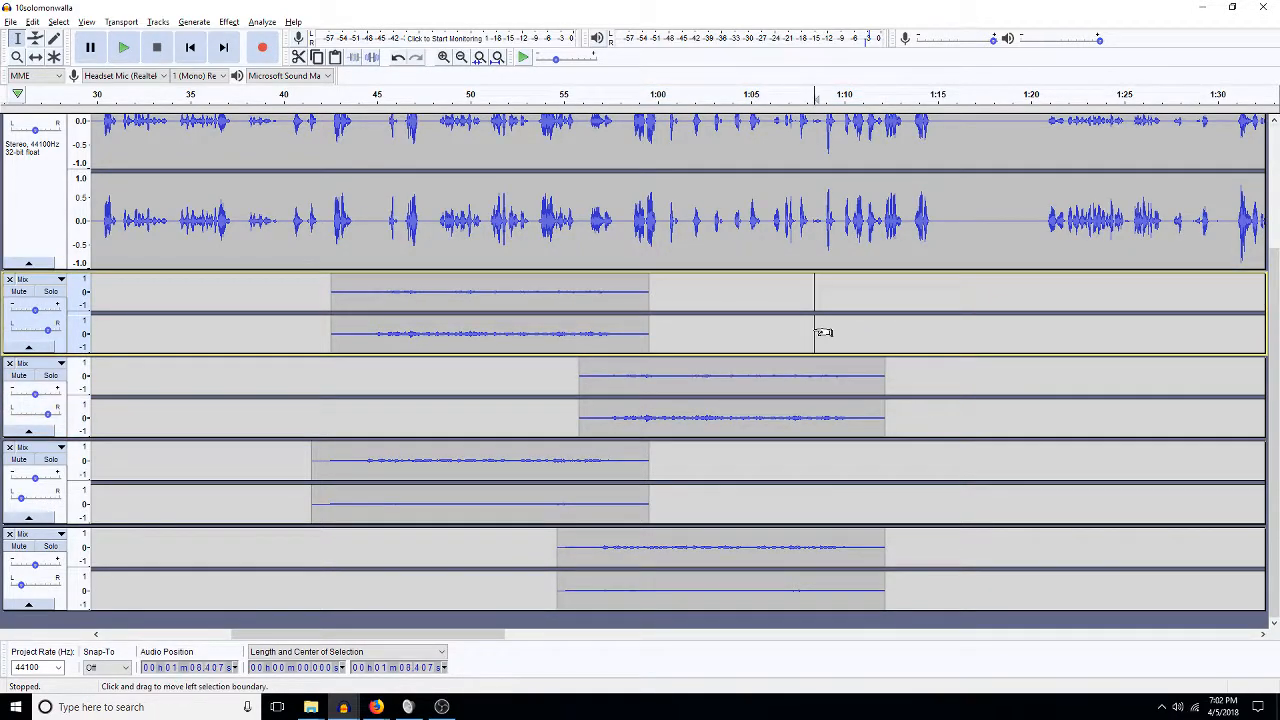
key("Delete")
left_click(740, 376)
key("ctrl+v")
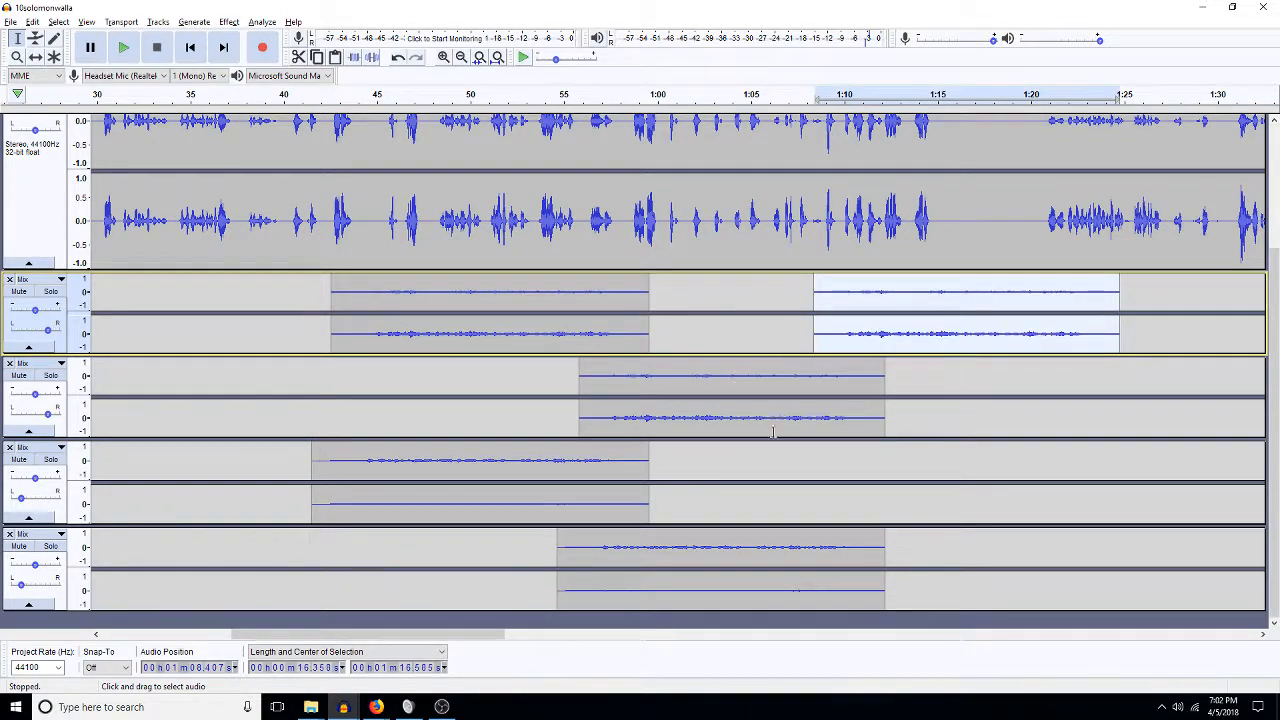
Paste the bottom track's clip into the third walla track and slide both pasted clips earlier.
double_click(742, 555)
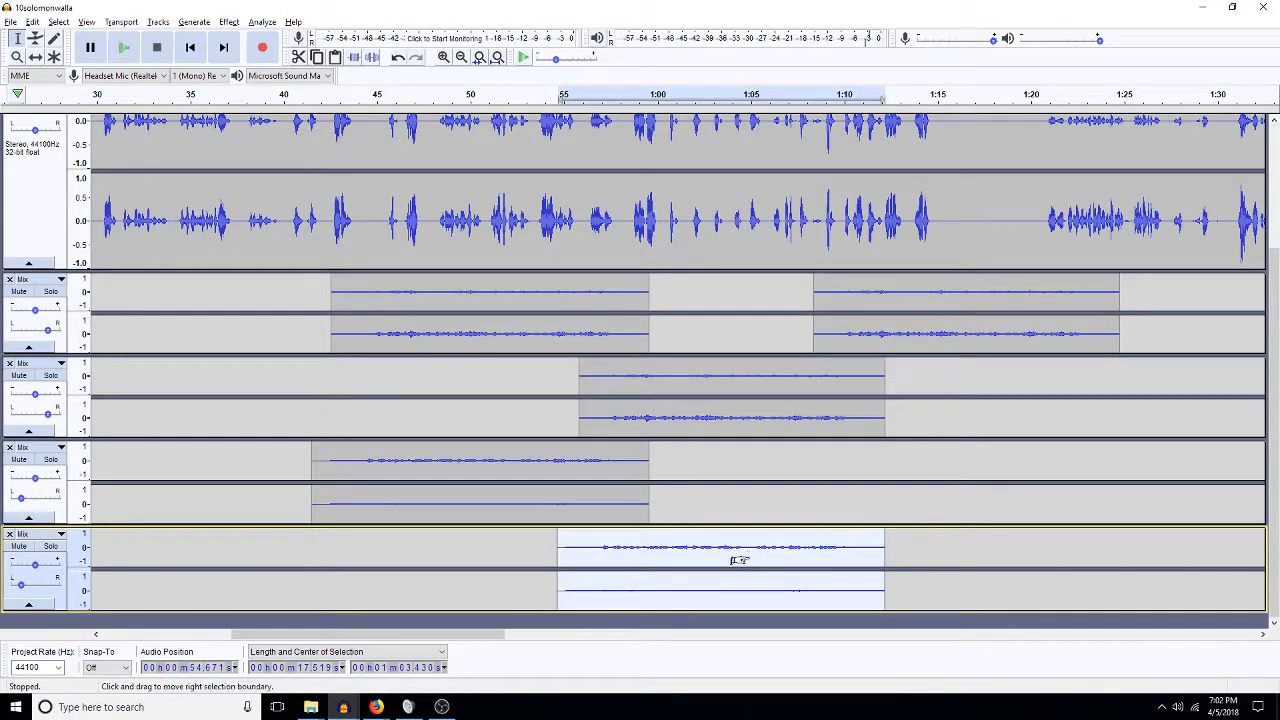
left_click(816, 496)
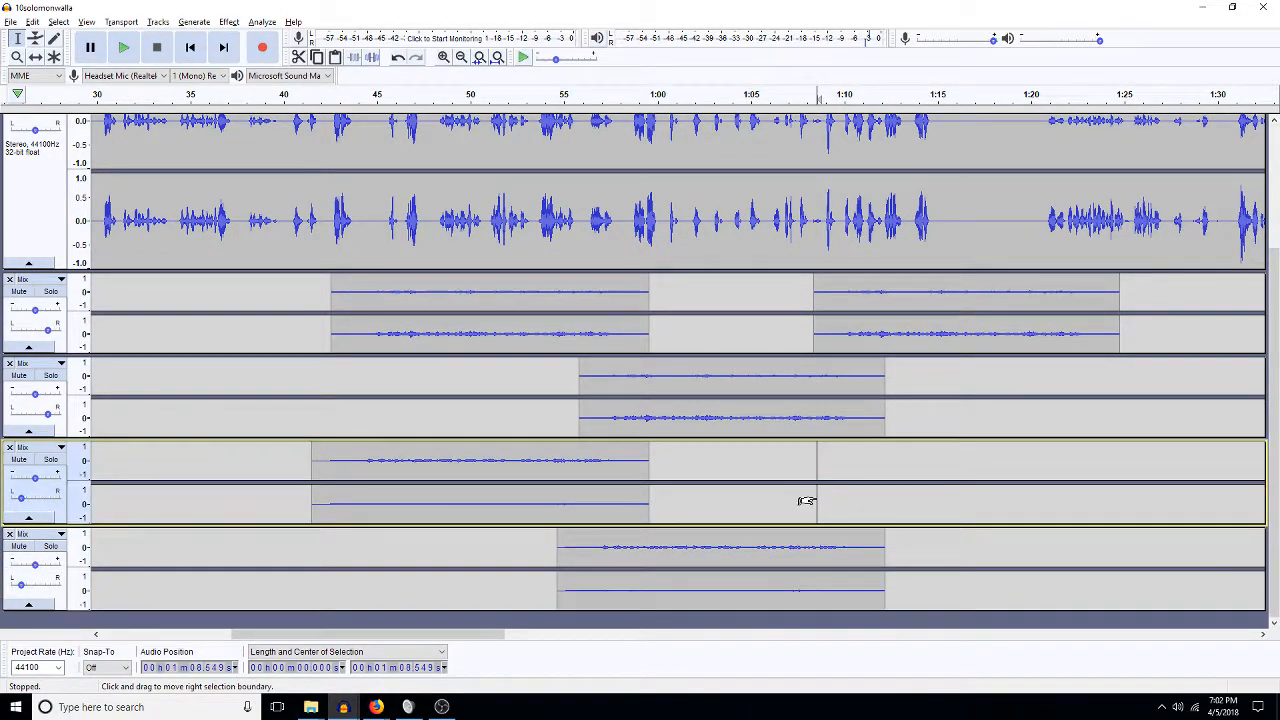
key("ctrl+v")
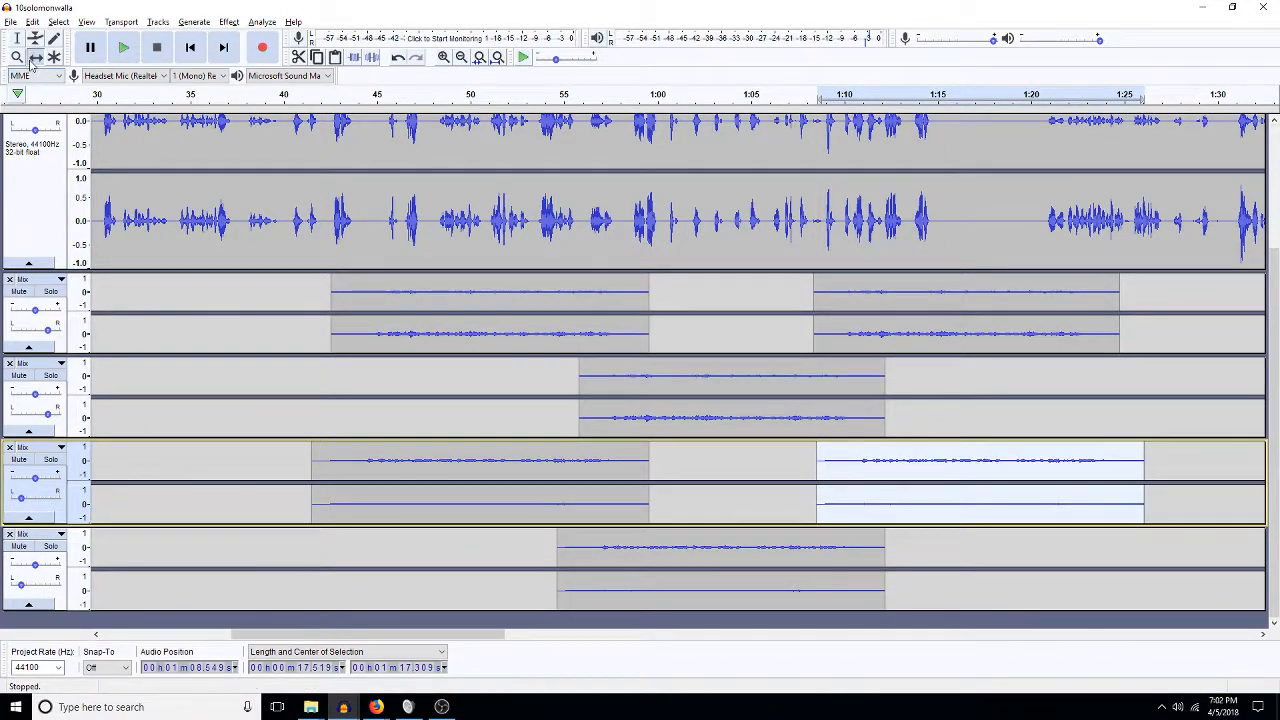
left_click_drag(857, 464, 835, 467)
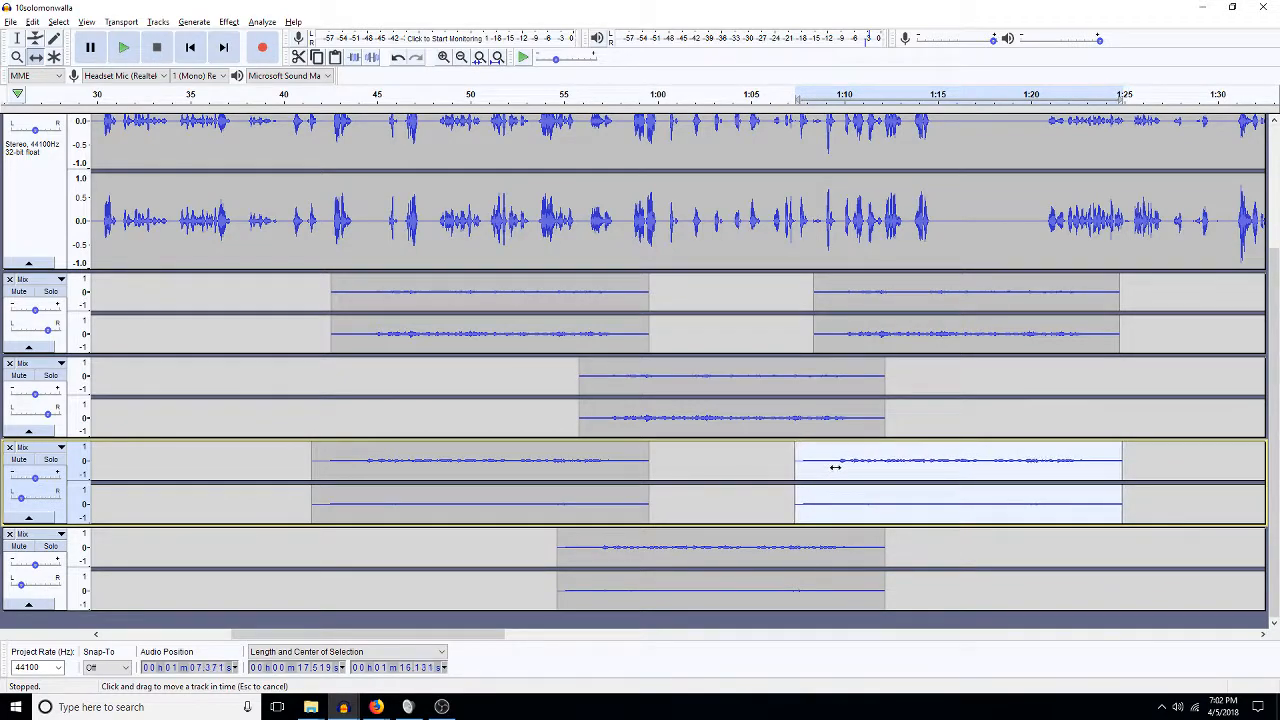
left_click_drag(876, 324, 871, 324)
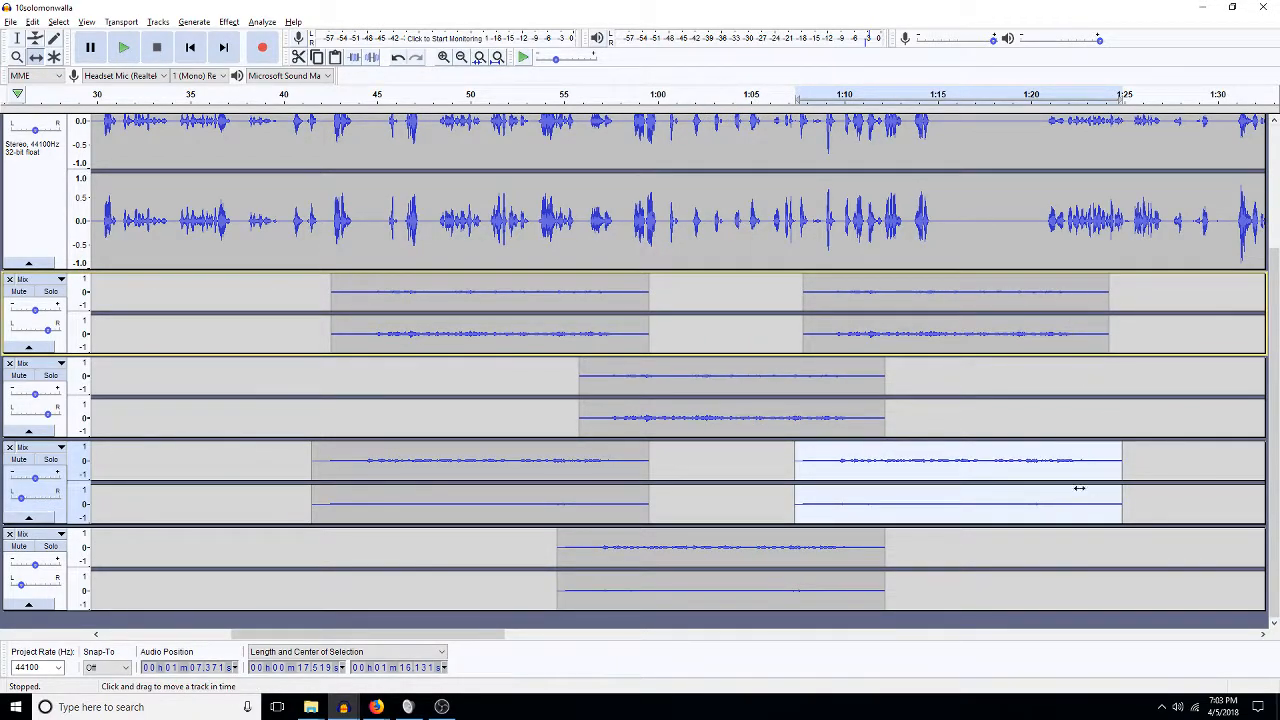
Undo the pastes, clip moves, sliver trims and tempo stretch.
left_click(18, 40)
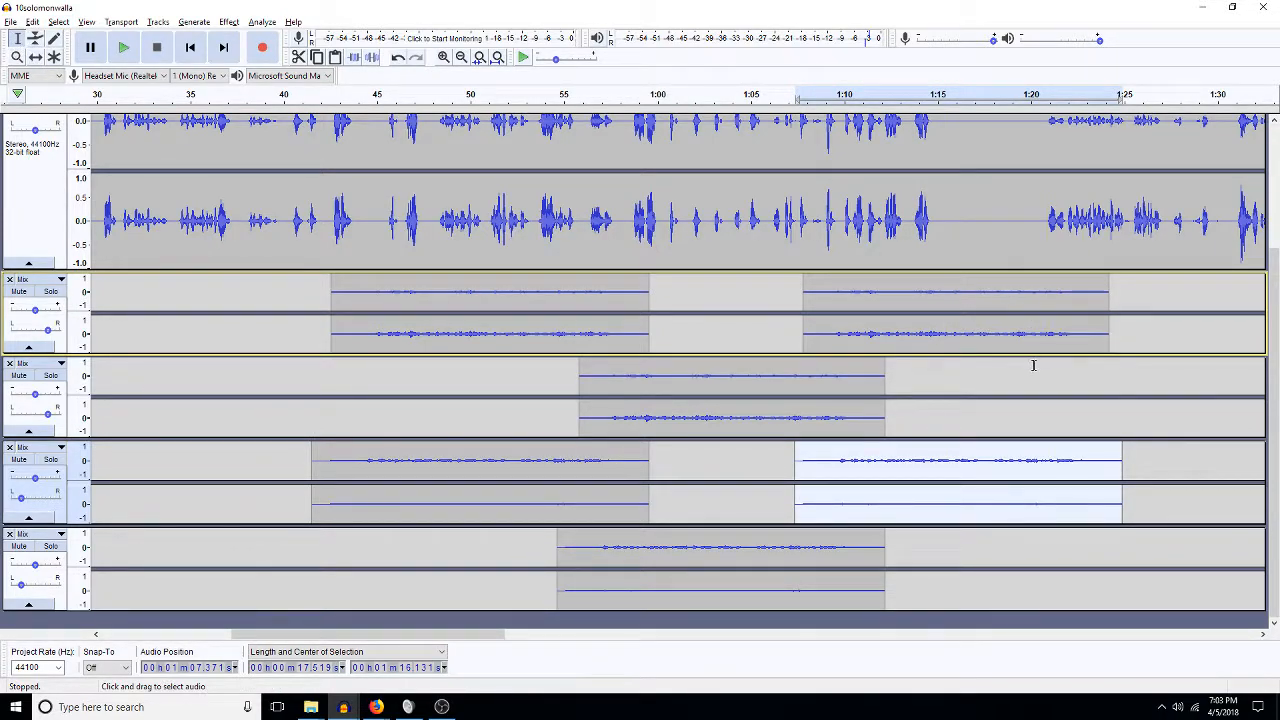
key("ctrl+z")
key("ctrl+z")
key("ctrl+z")
key("ctrl+z")
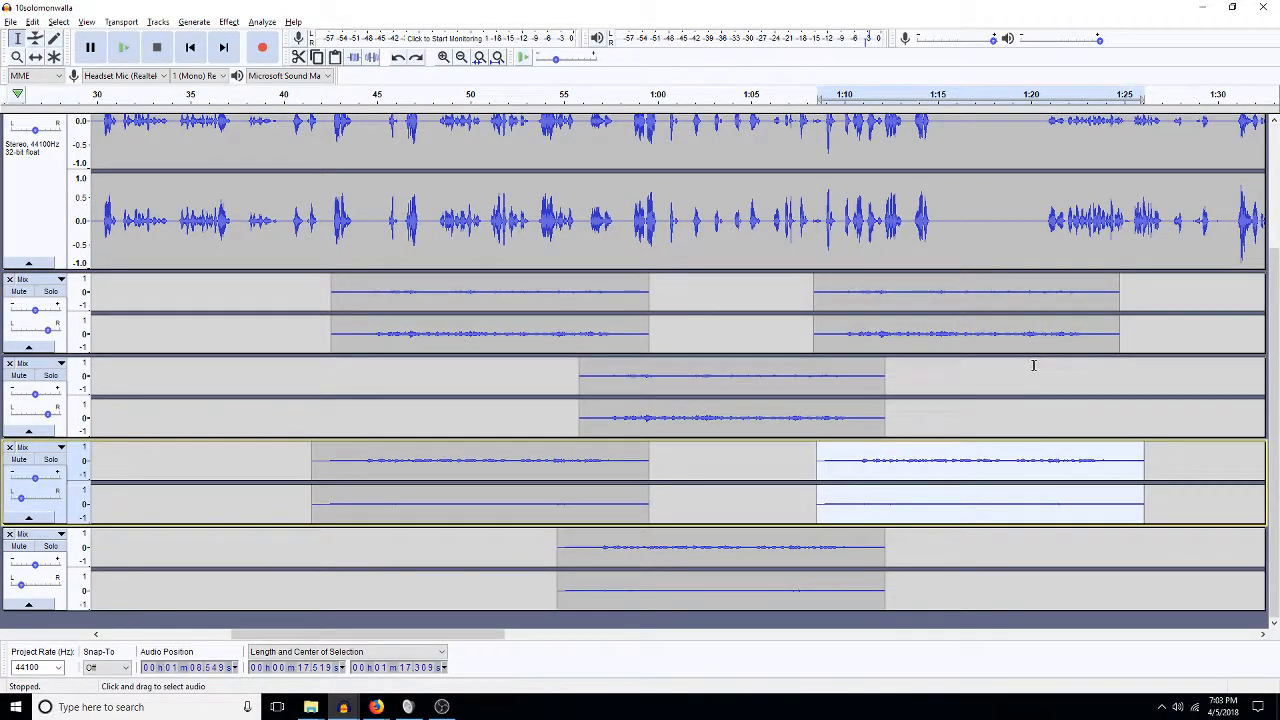
key("ctrl+z")
key("ctrl+z")
key("ctrl+z")
key("ctrl+z")
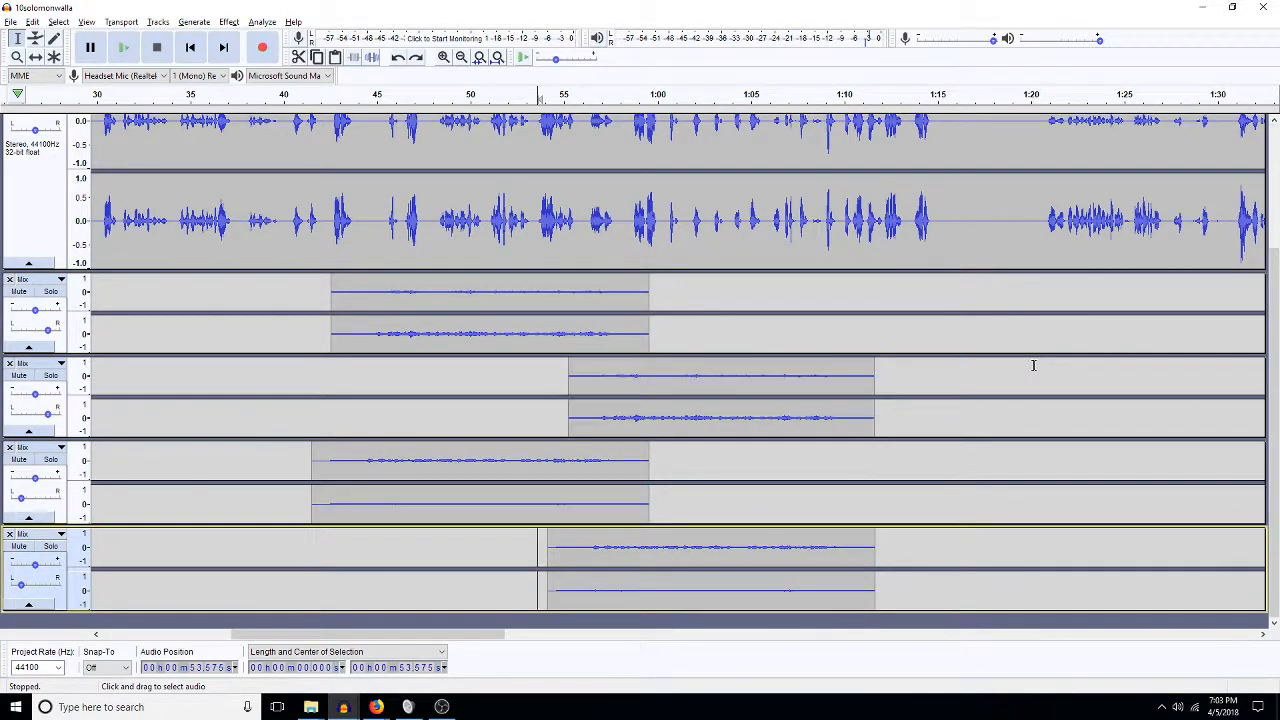
key("ctrl+z")
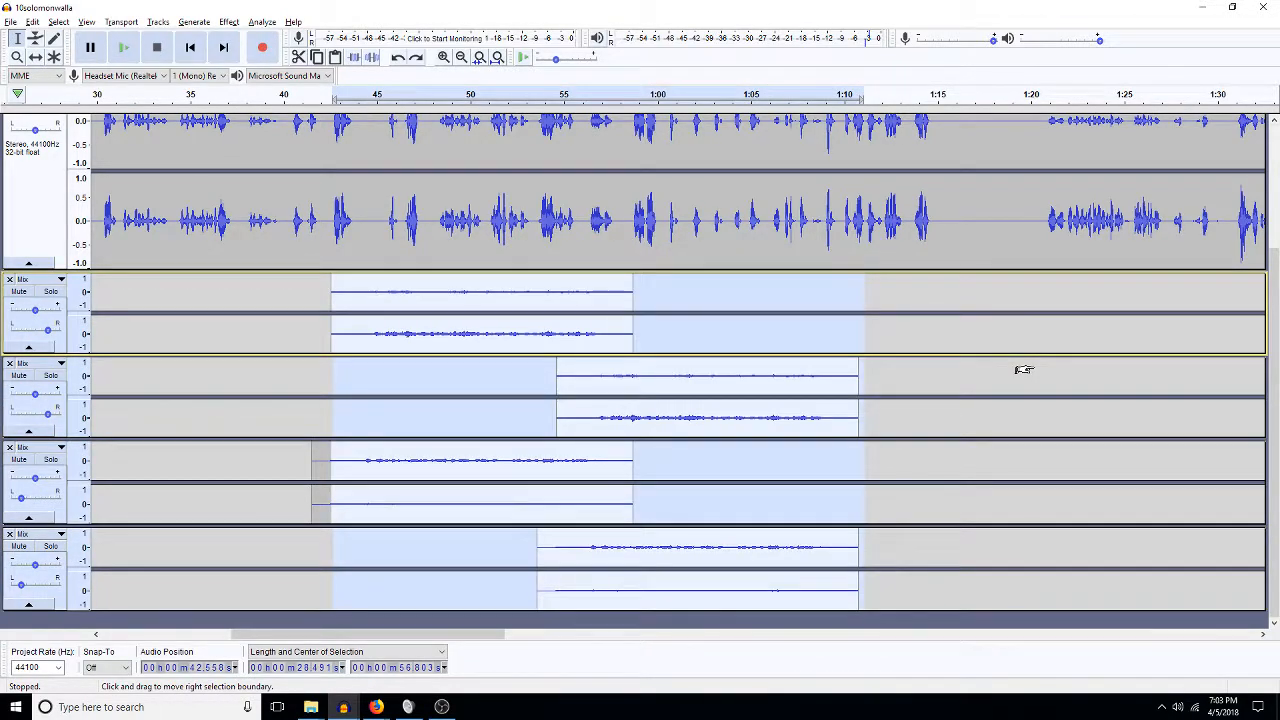
Paste the second walla track's clip at 1:07.4 on the first walla track.
double_click(711, 400)
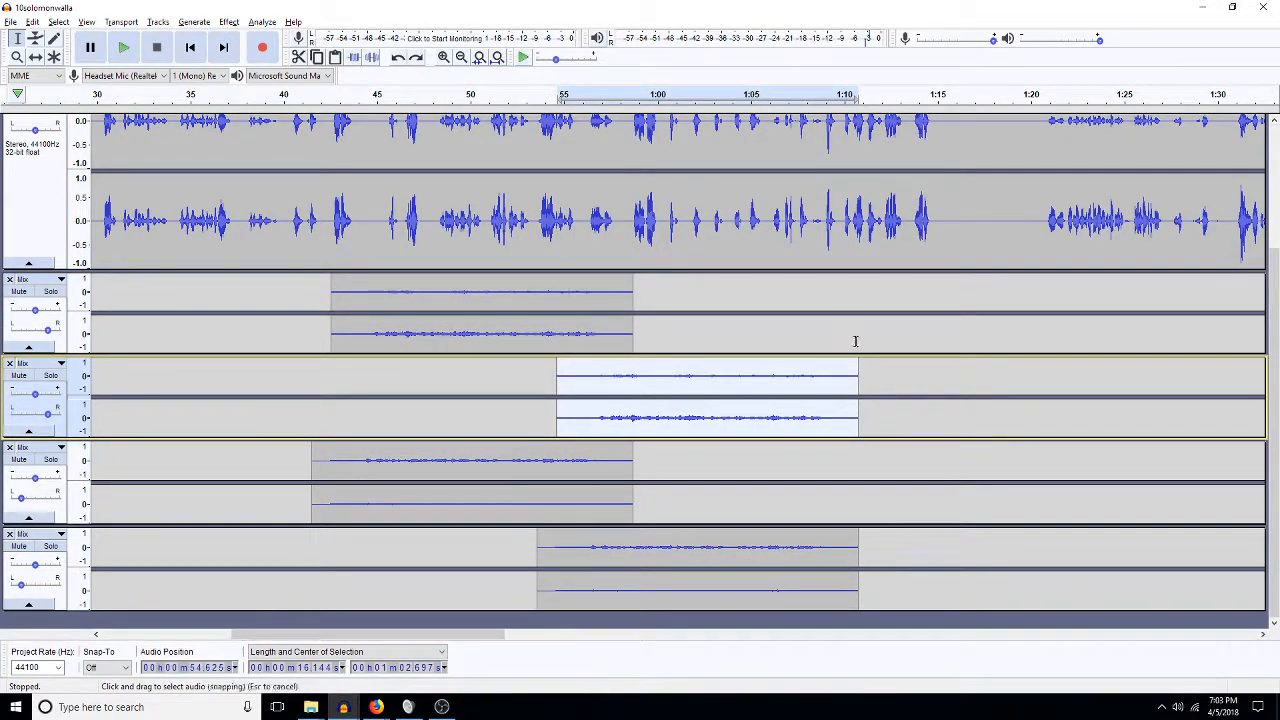
left_click(795, 335)
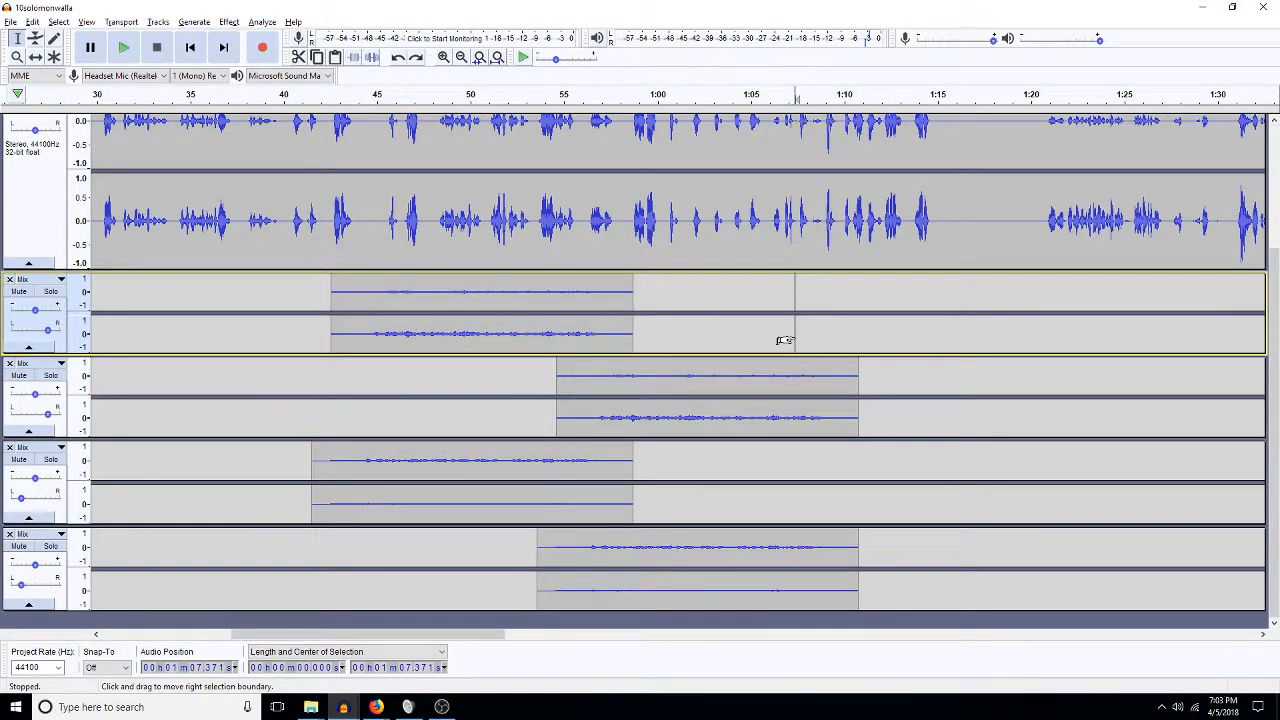
key("ctrl+v")
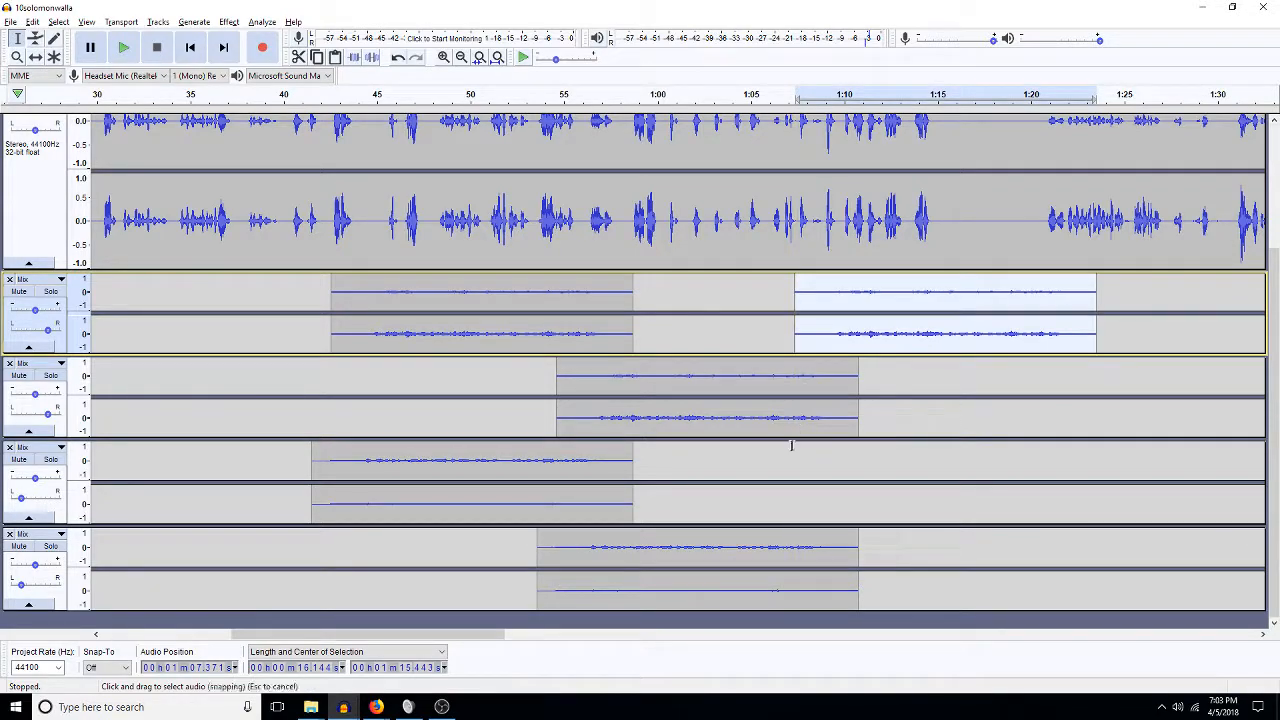
Paste the bottom clip into the third walla track, sliding it and the first track's later clip earlier.
double_click(634, 560)
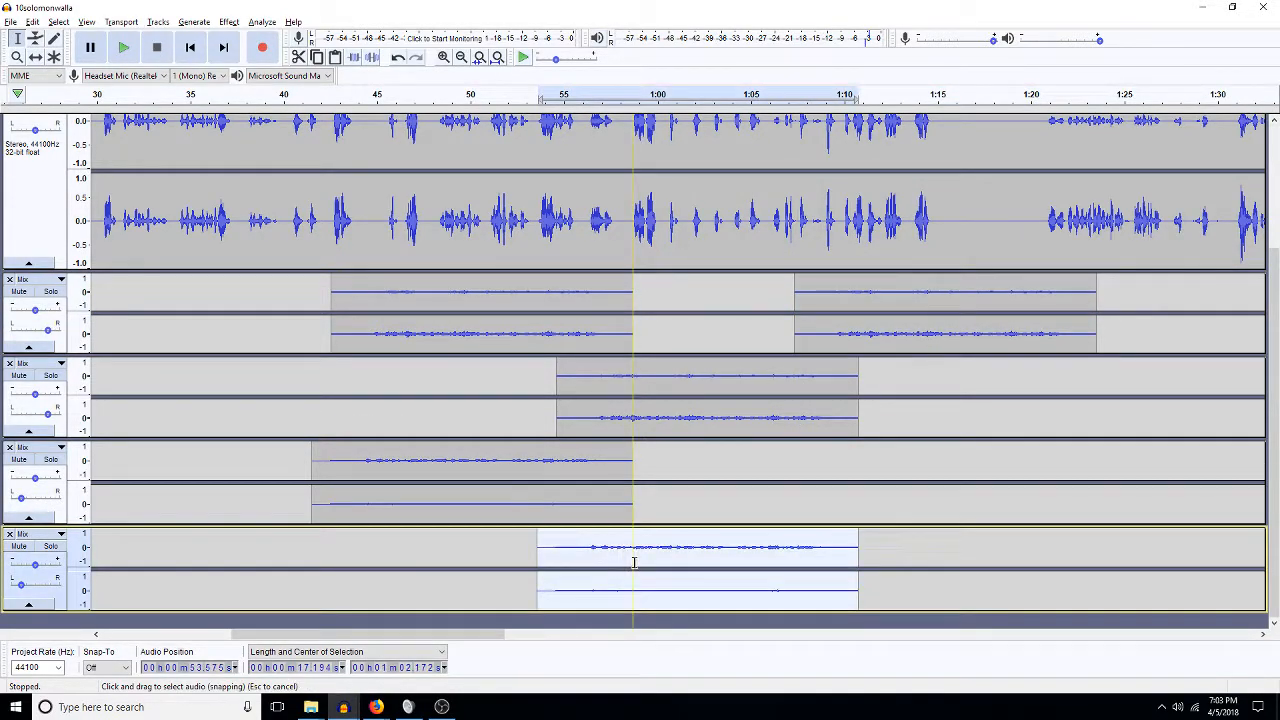
left_click(782, 511)
key("ctrl+v")
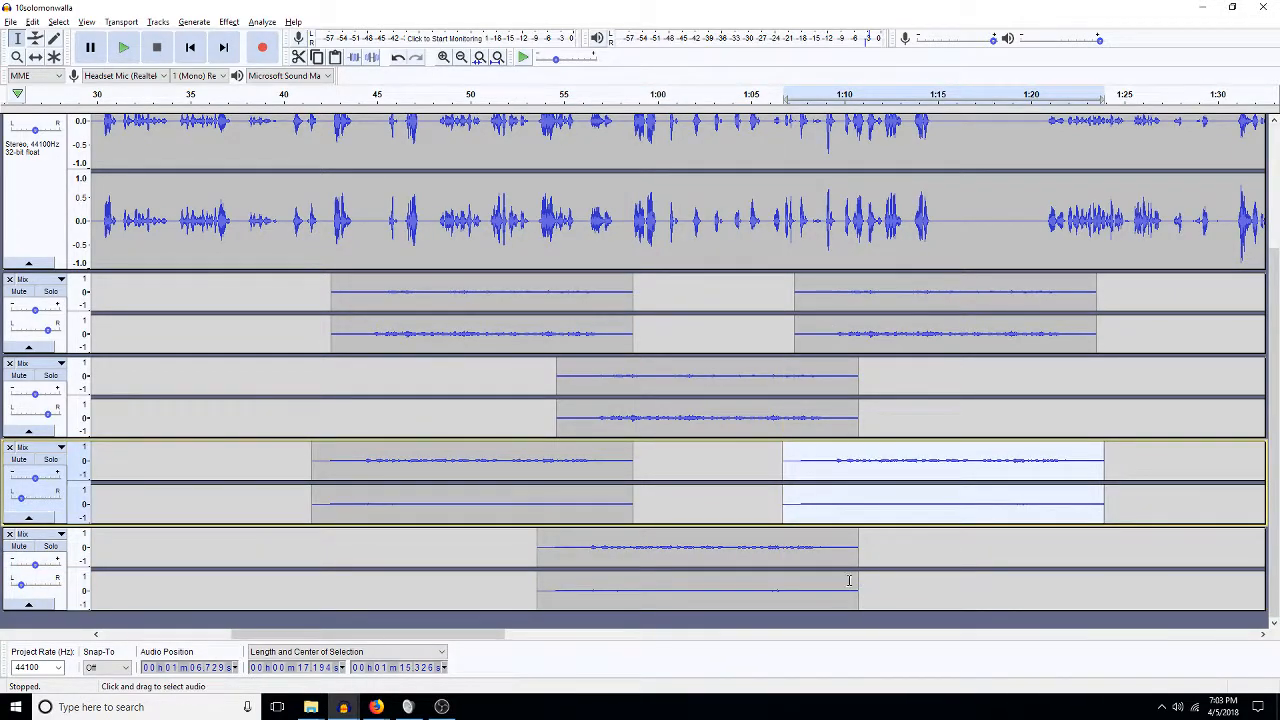
left_click(35, 57)
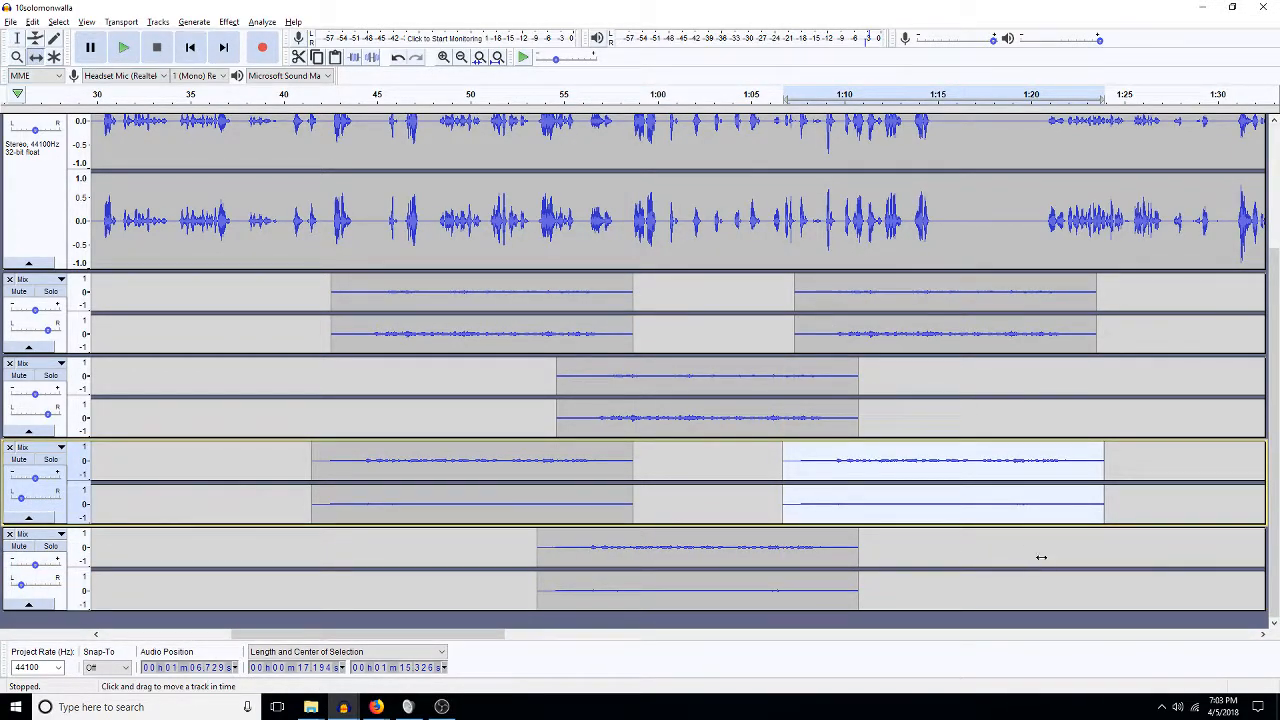
left_click_drag(959, 504, 933, 499)
left_click_drag(891, 307, 858, 322)
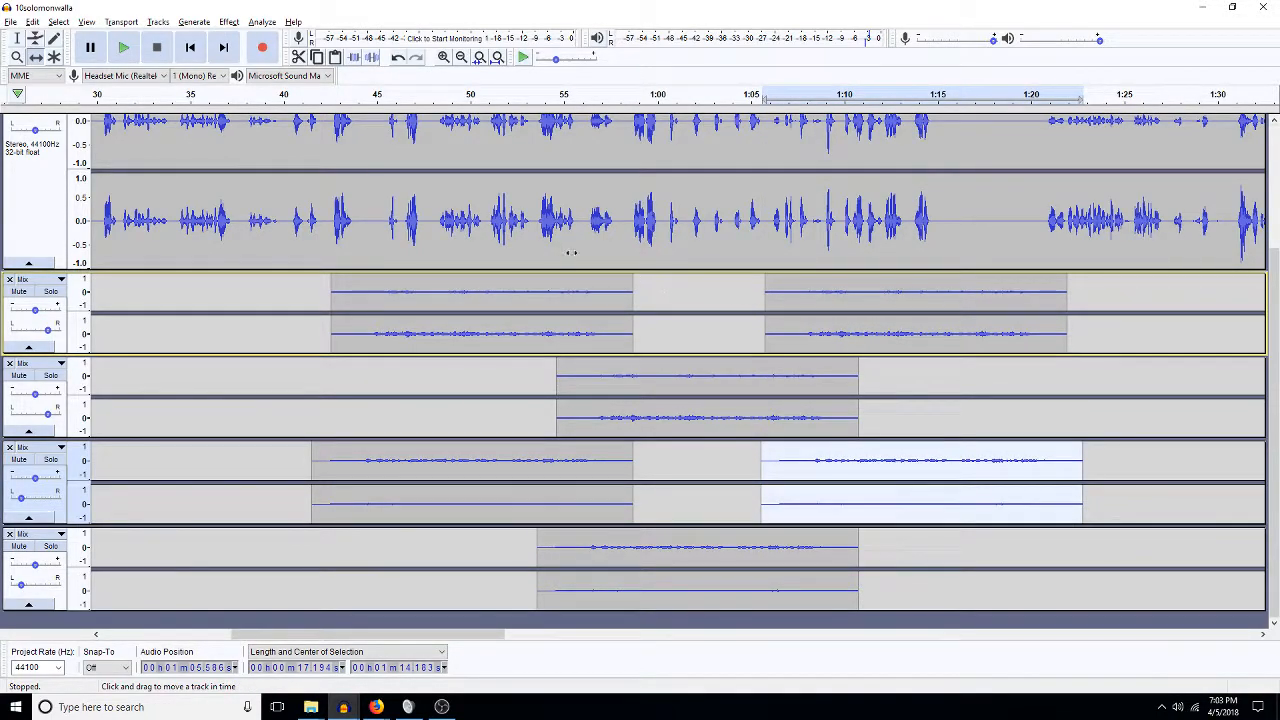
left_click(17, 38)
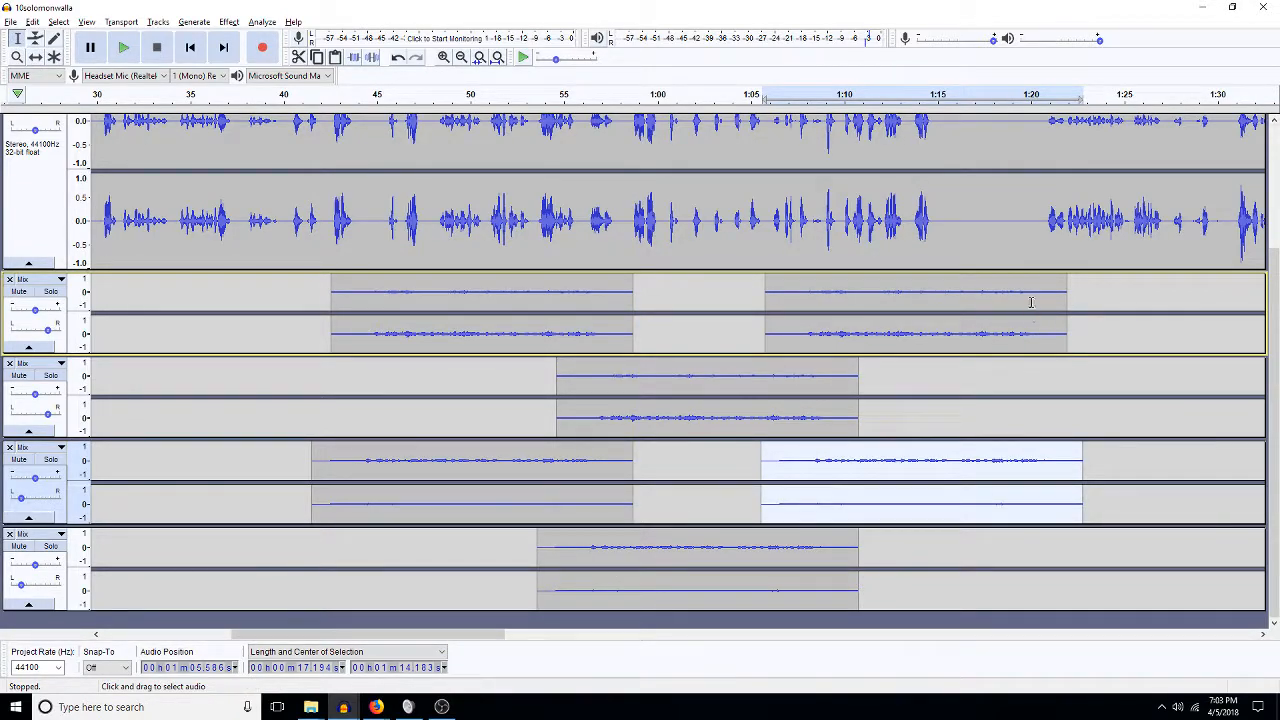
Audition the dialogue from about 1:20 and again from 1:28.8.
left_click(1274, 124)
left_click(1274, 124)
left_click(1274, 124)
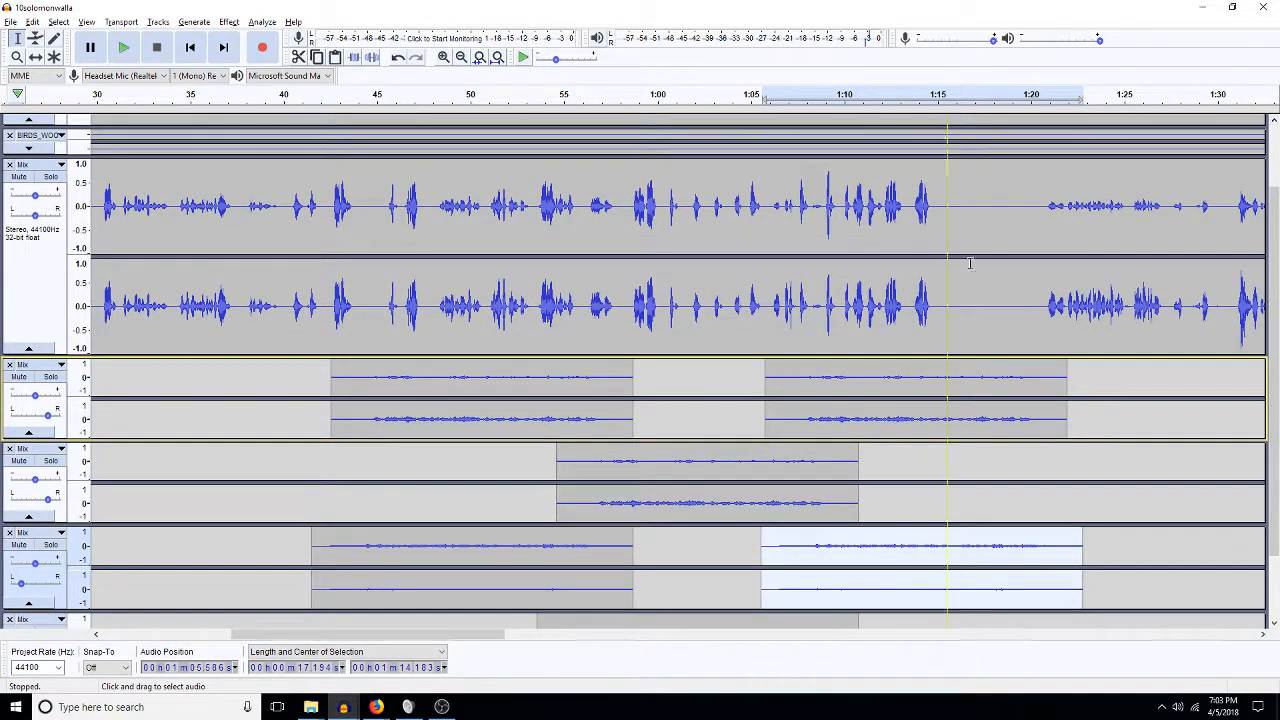
left_click(1042, 304)
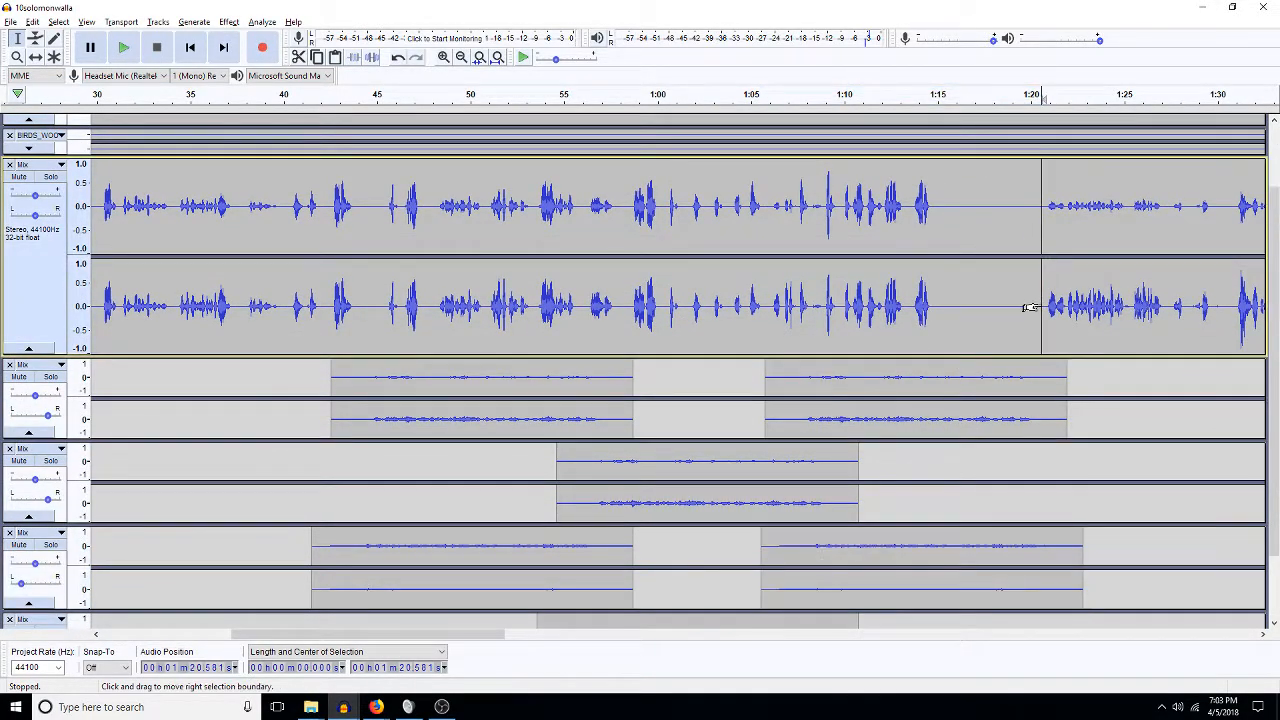
key("space")
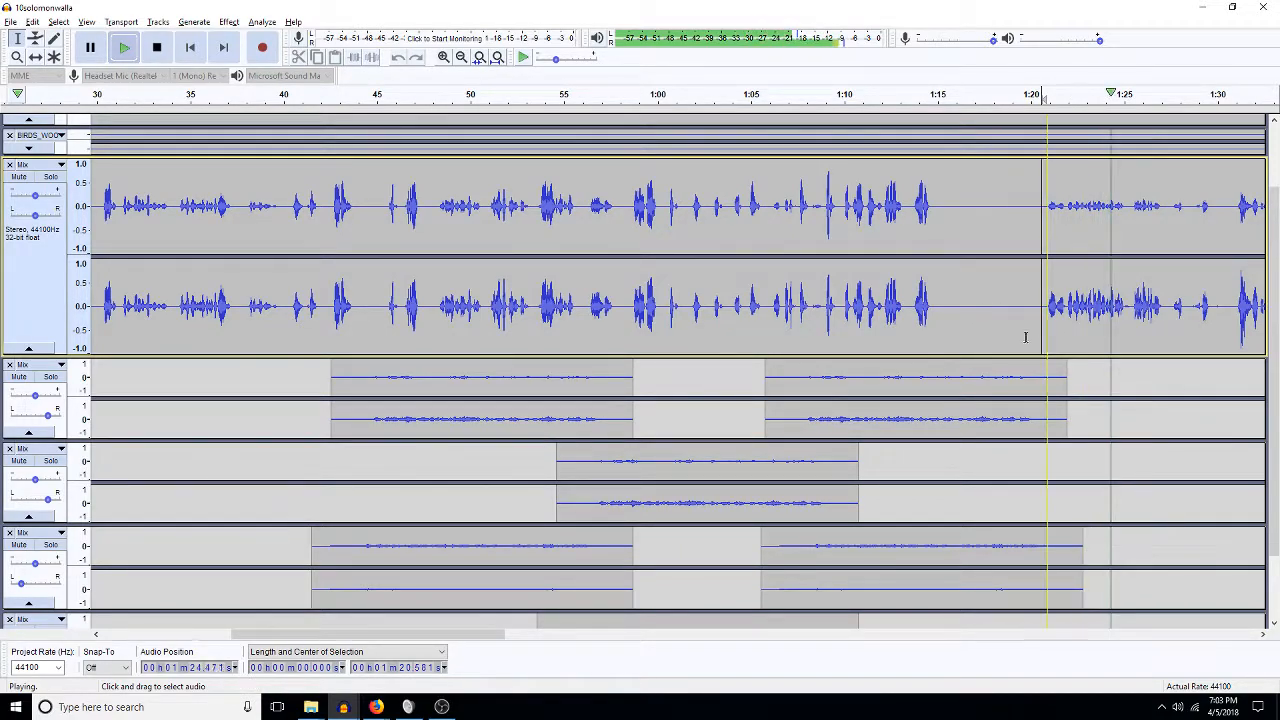
key("space")
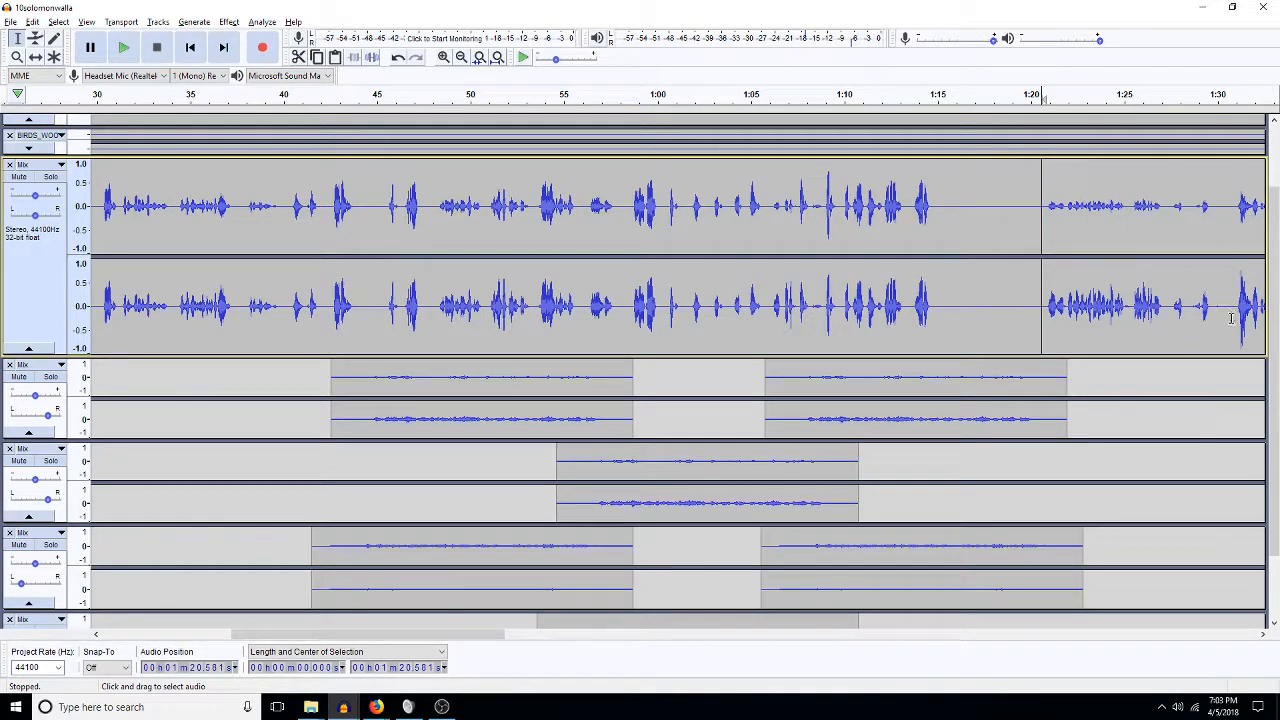
left_click(1194, 307)
key("space")
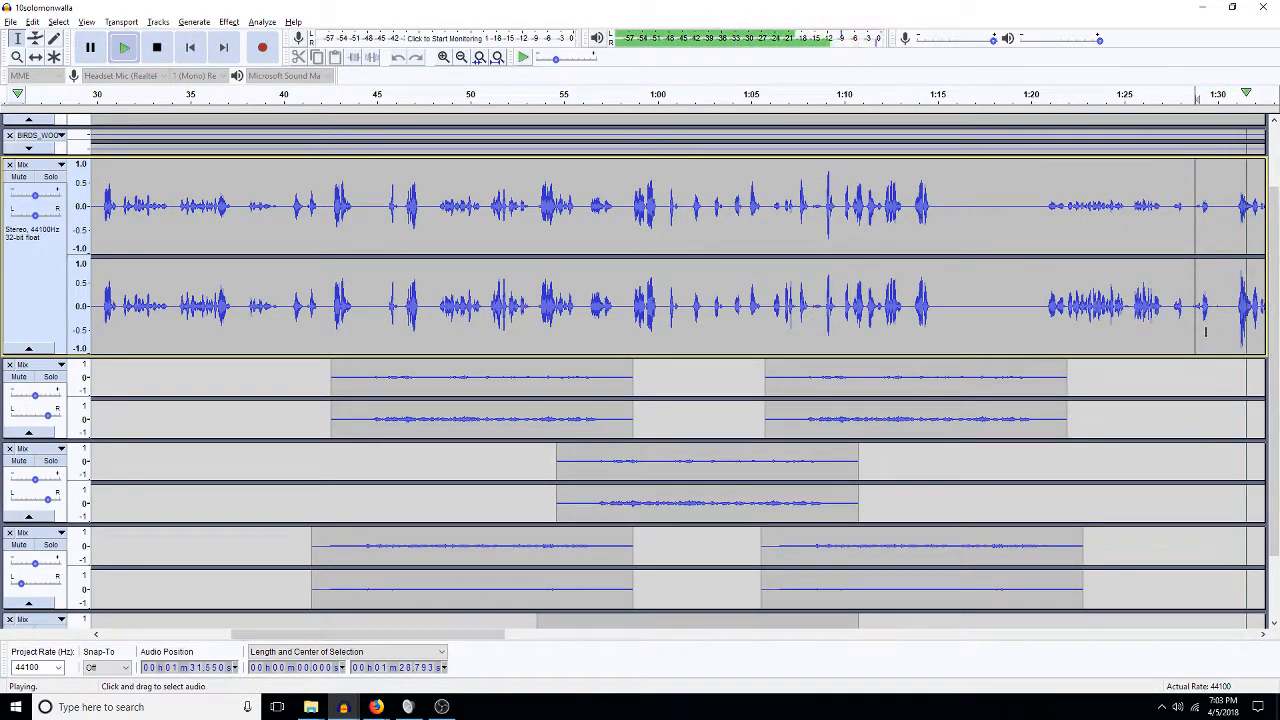
key("space")
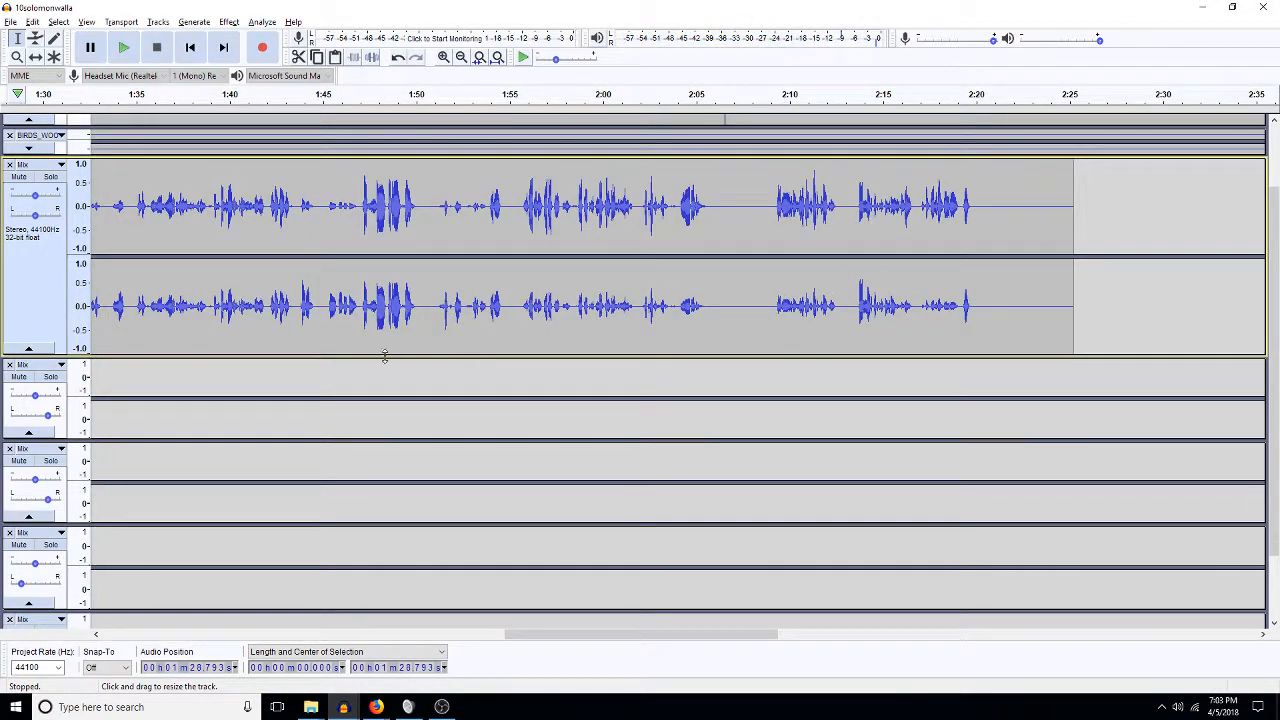
Zoom out to the first two minutes, play from 41.5 s and select a short stretch near 0:49.
left_click(147, 635)
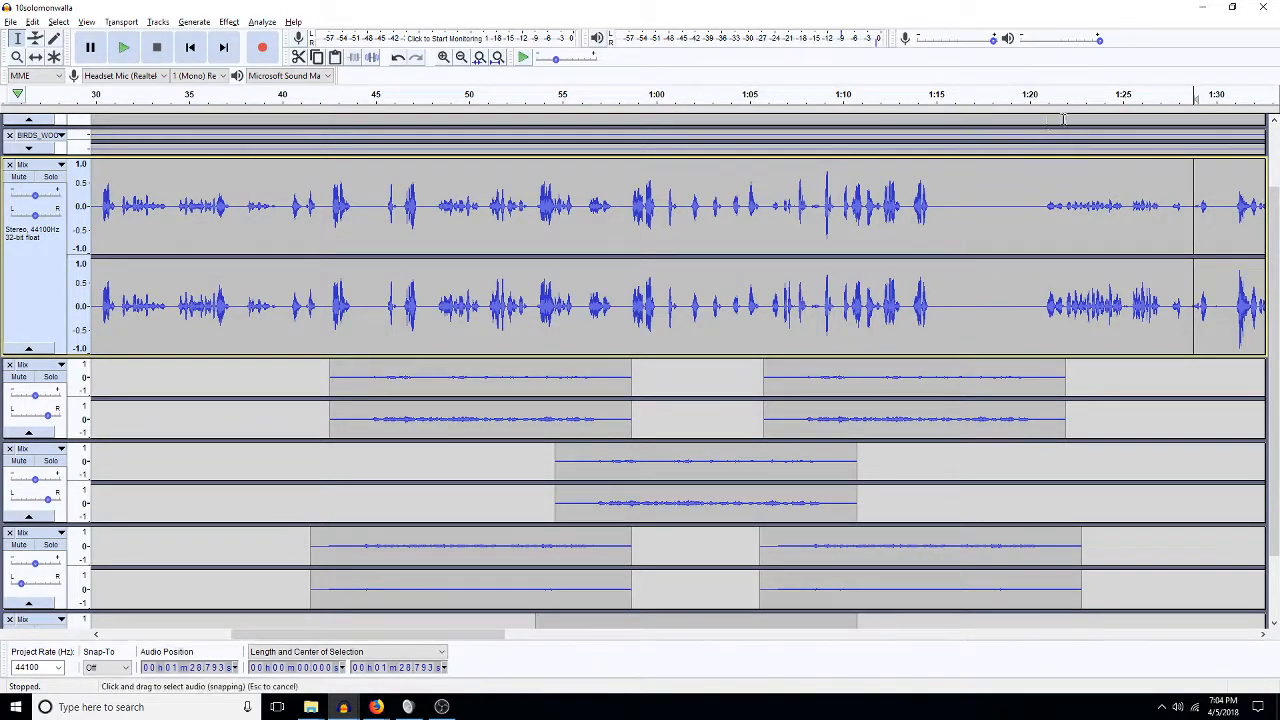
left_click(460, 58)
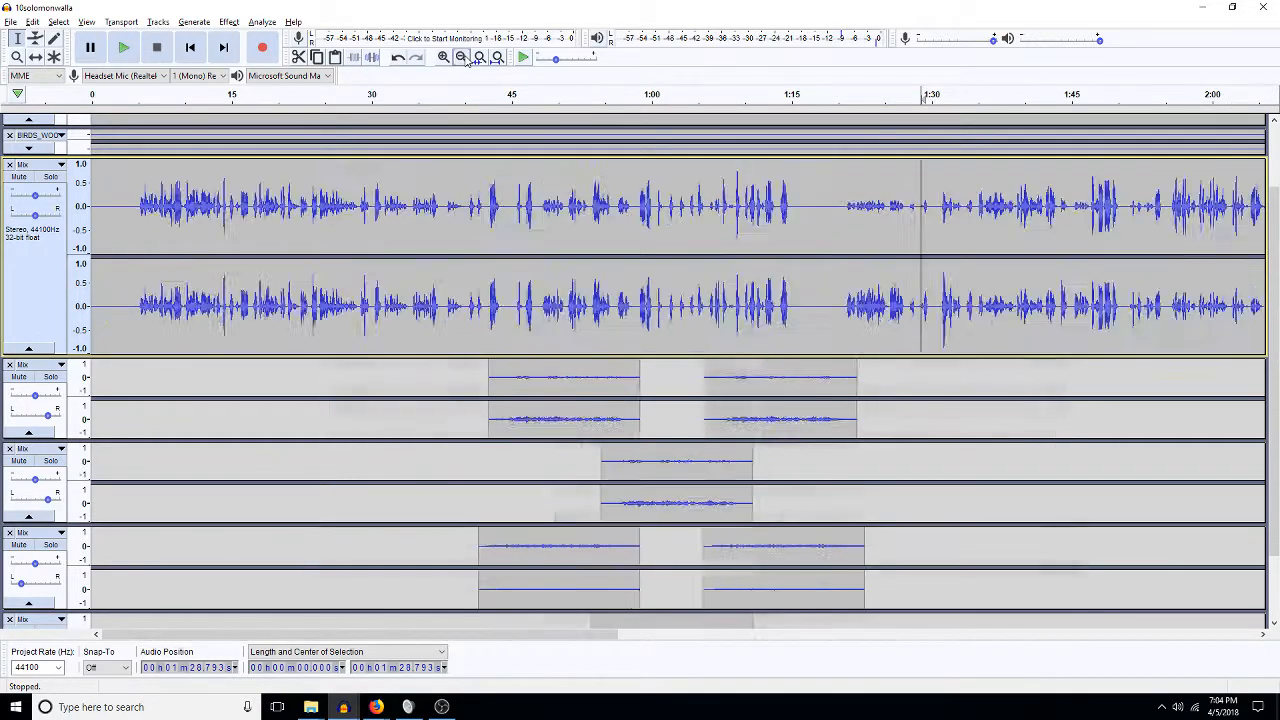
left_click(479, 423)
key("space")
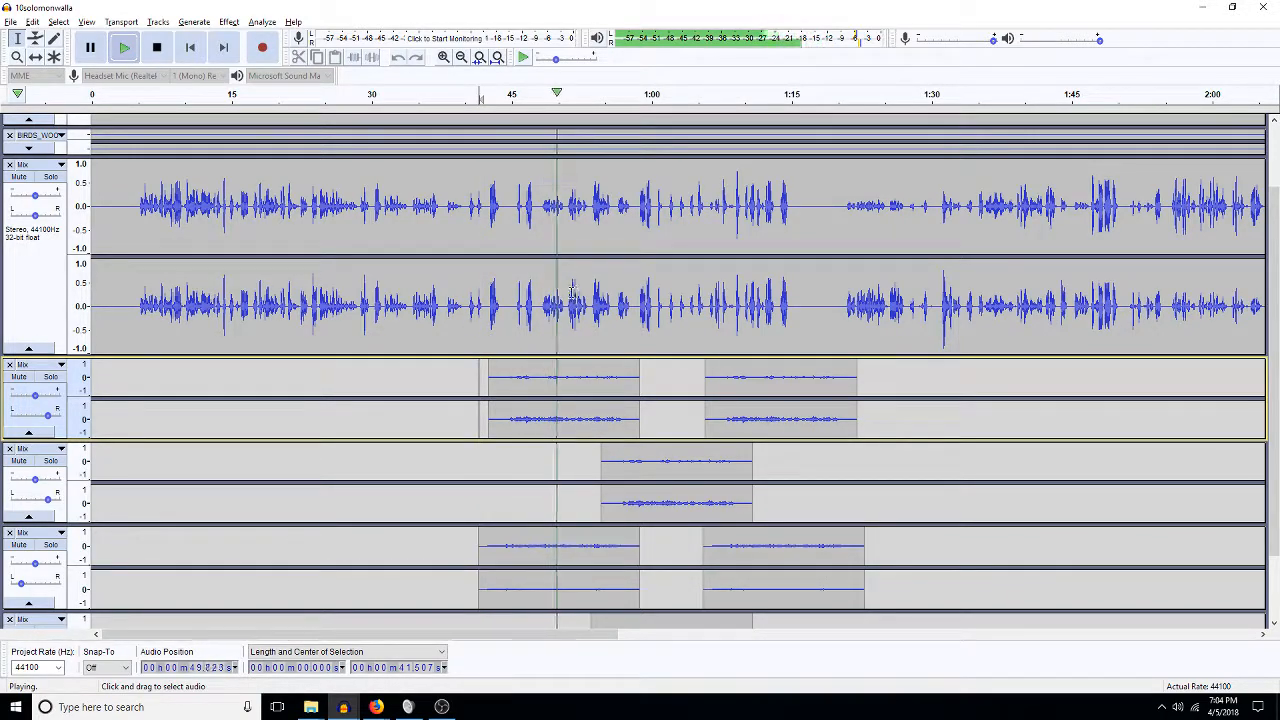
left_click_drag(566, 305, 539, 300)
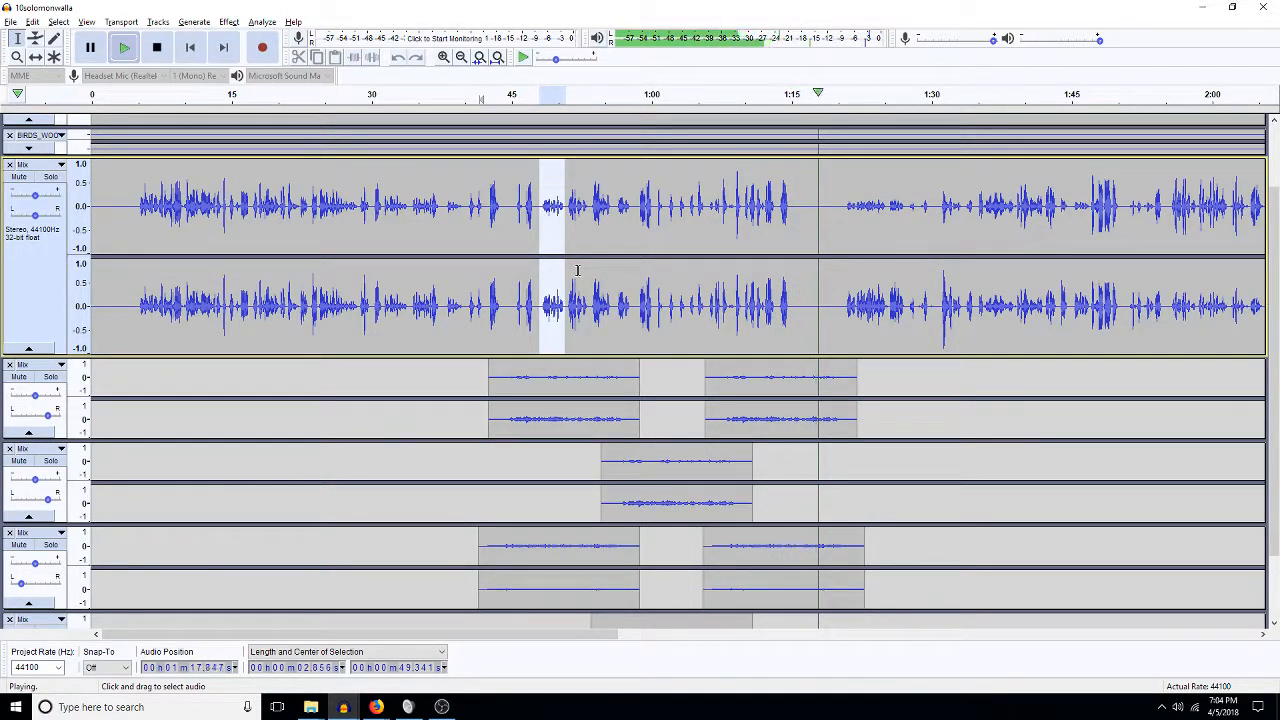
key("space")
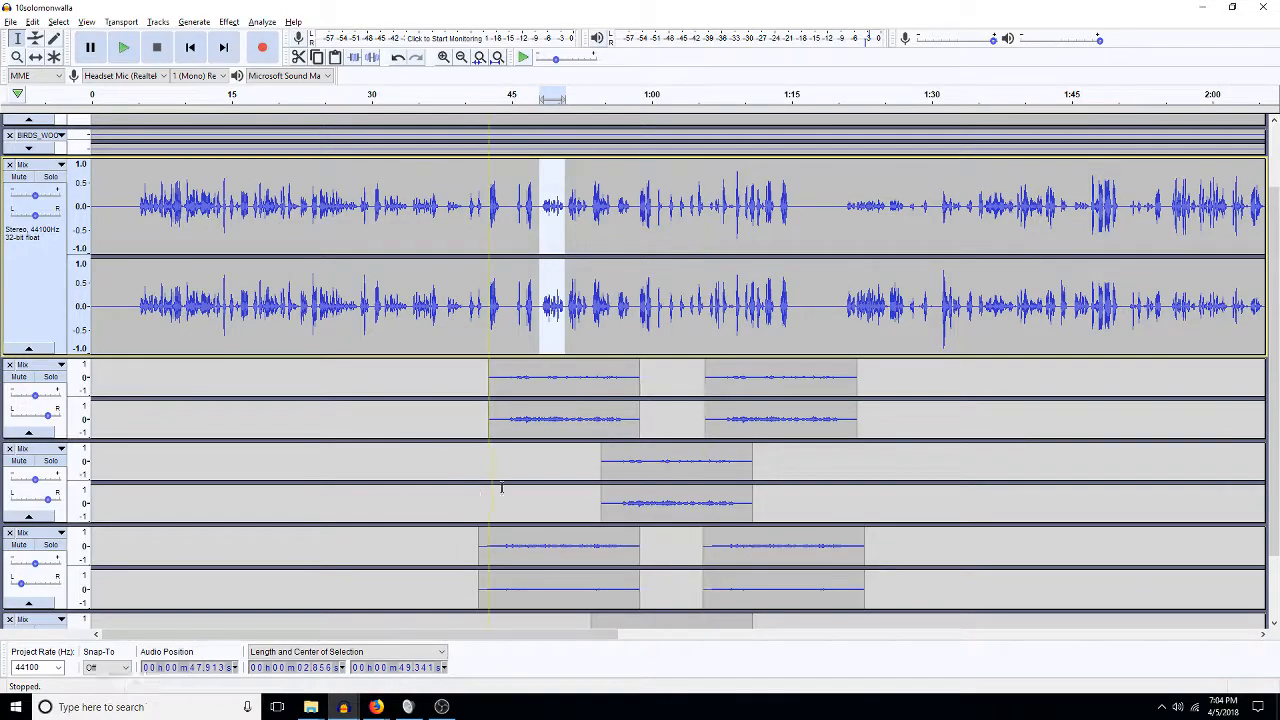
Scroll down and play the third walla track briefly from 1:04.
scroll(658, 385, "down", 1)
scroll(658, 385, "down", 1)
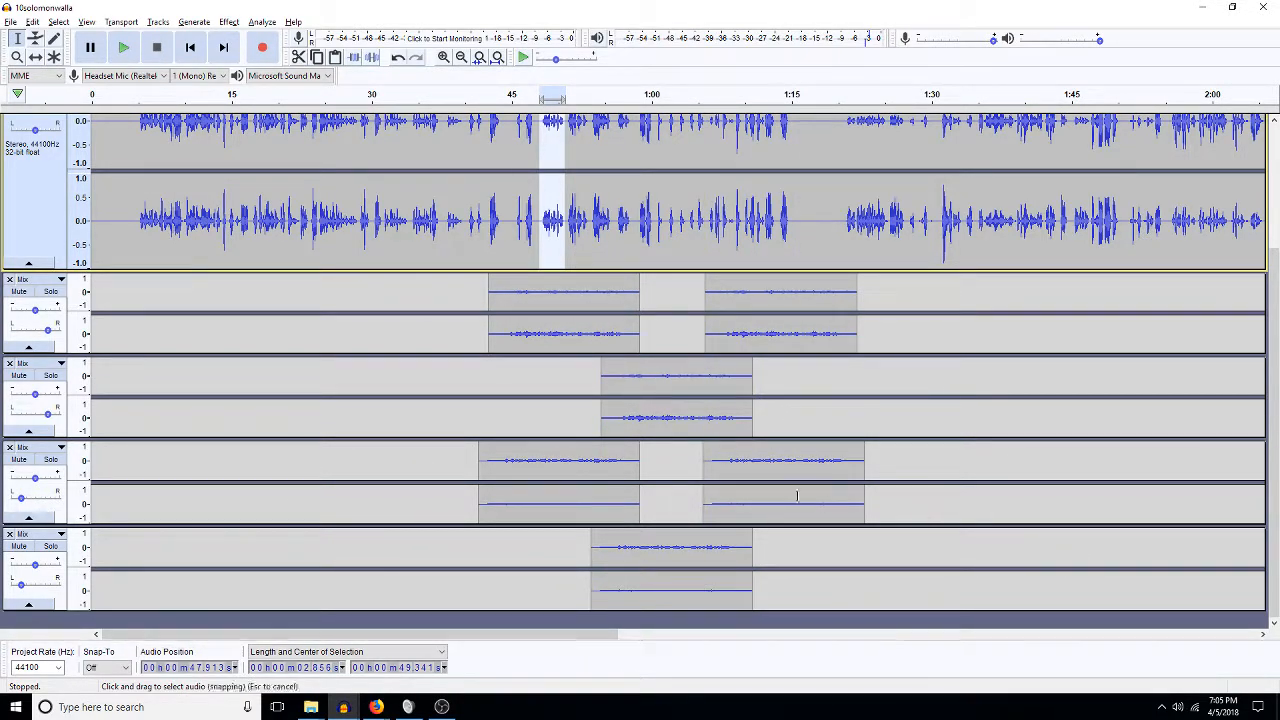
left_click(693, 420)
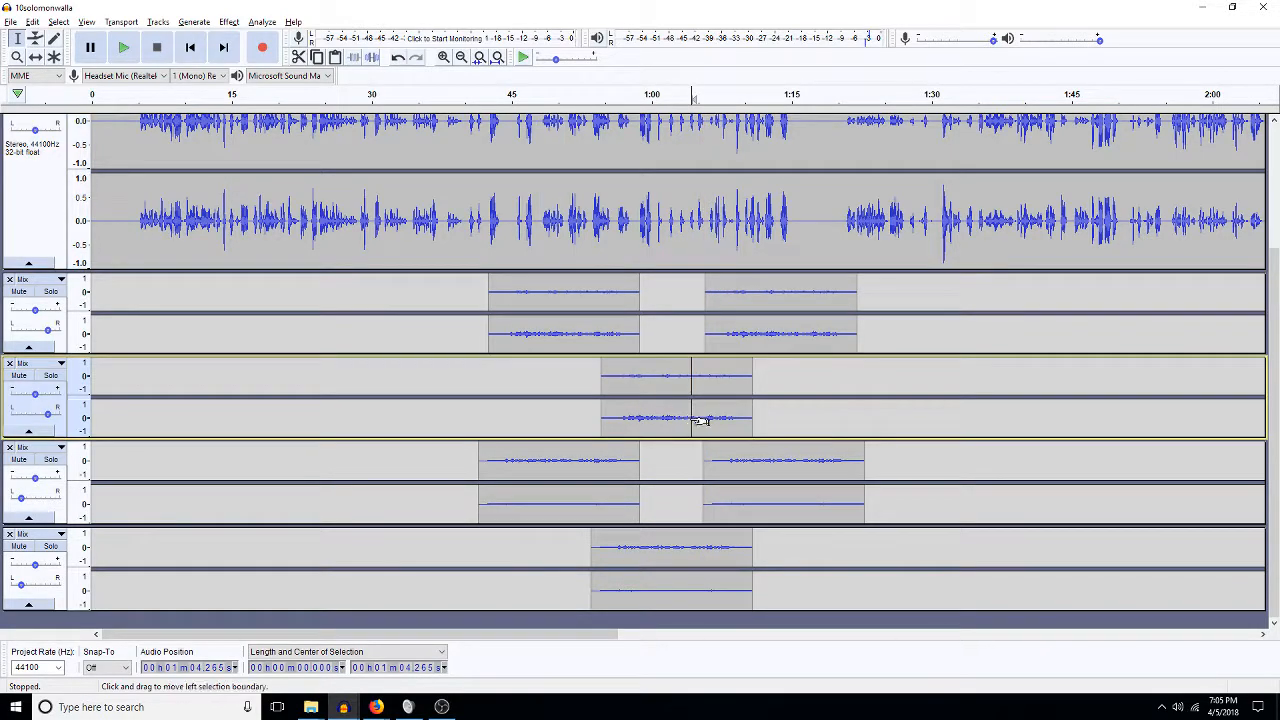
key("space")
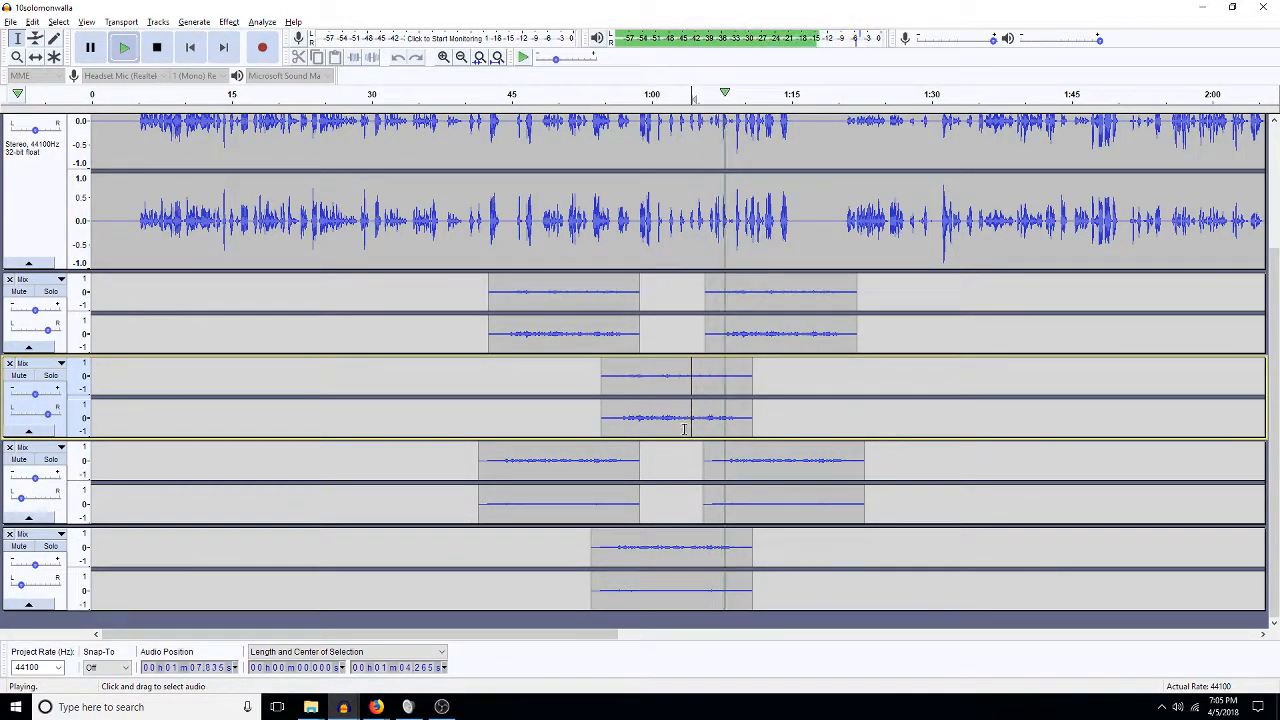
key("space")
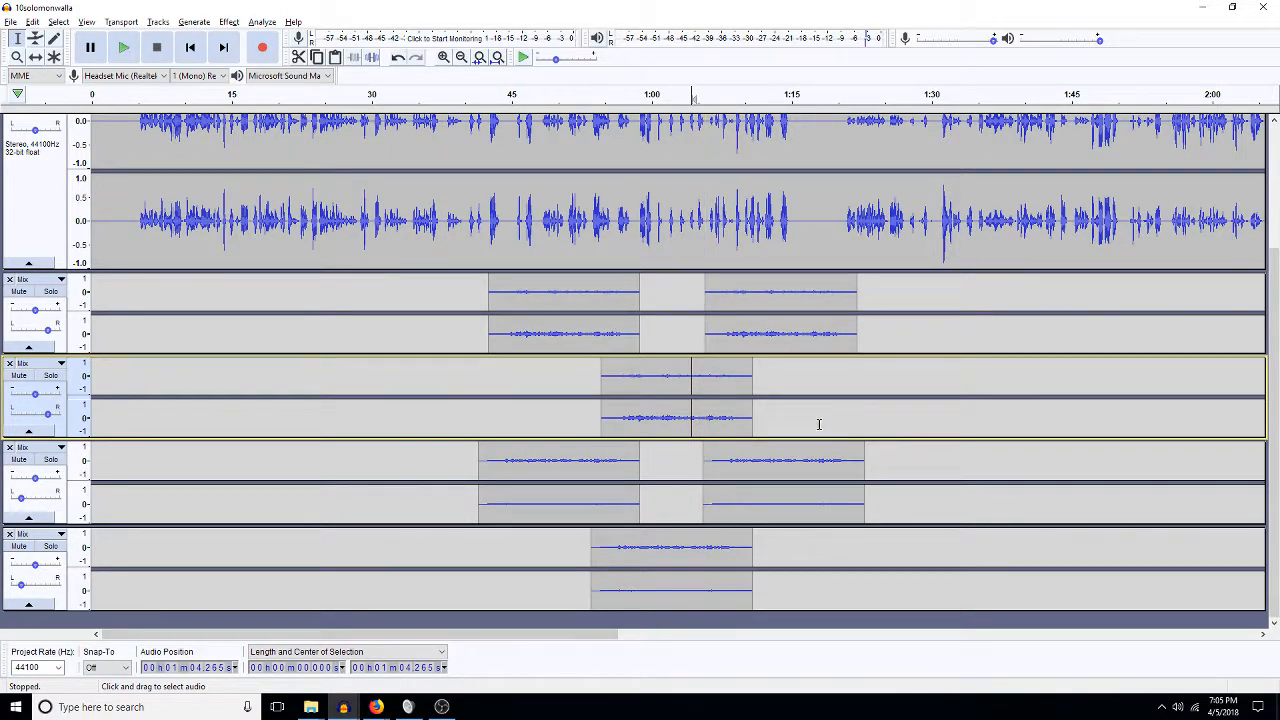
Select the whole bottom-track clip in the 2018SWEDESwalla project.
left_click(343, 705)
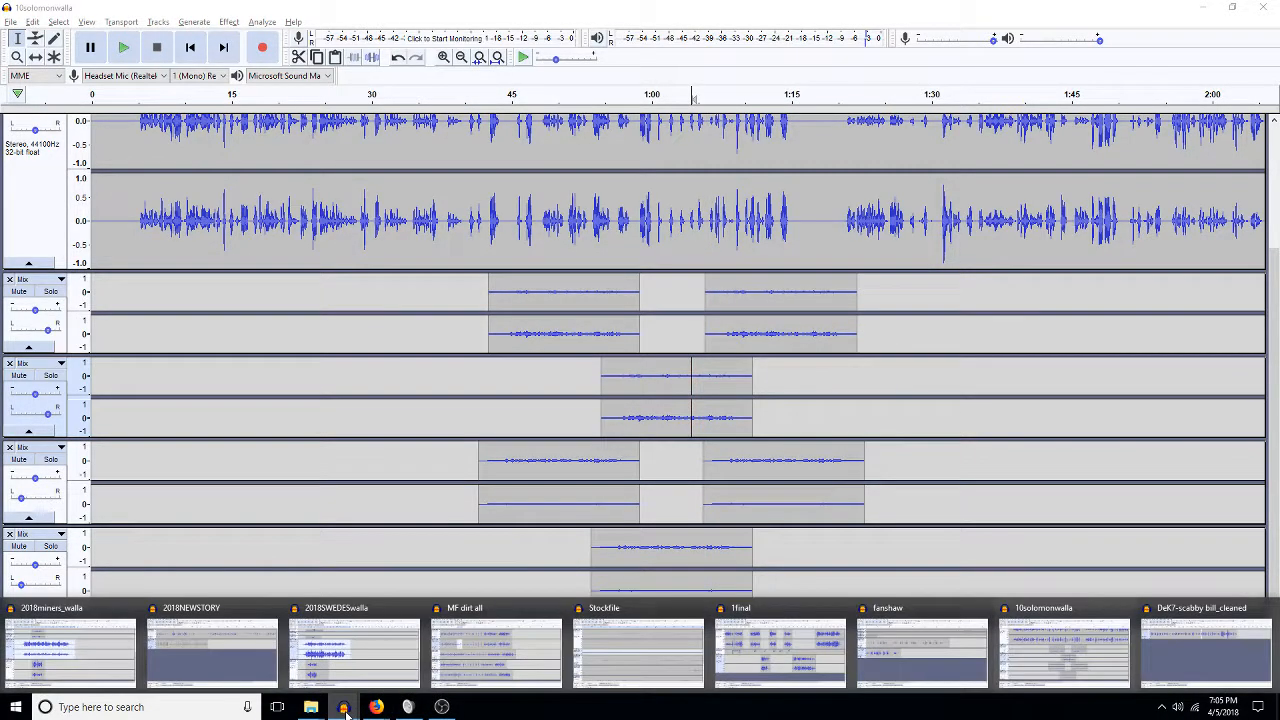
left_click(343, 684)
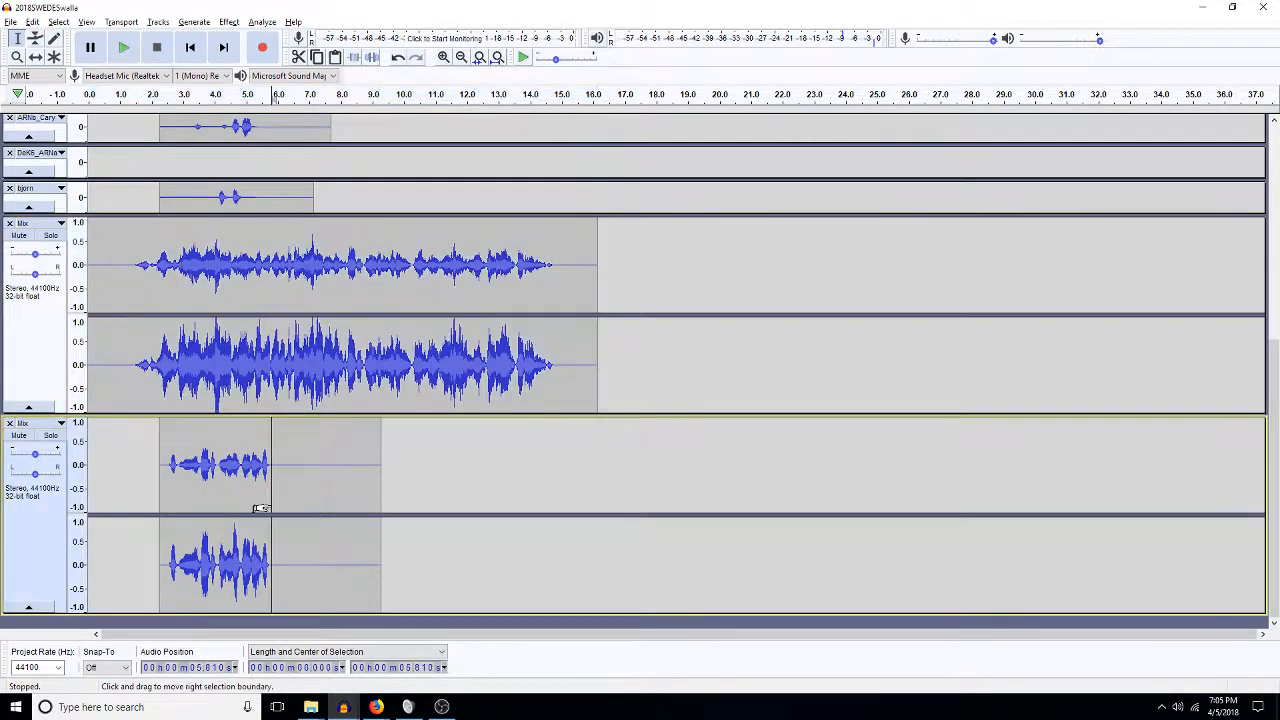
double_click(266, 504)
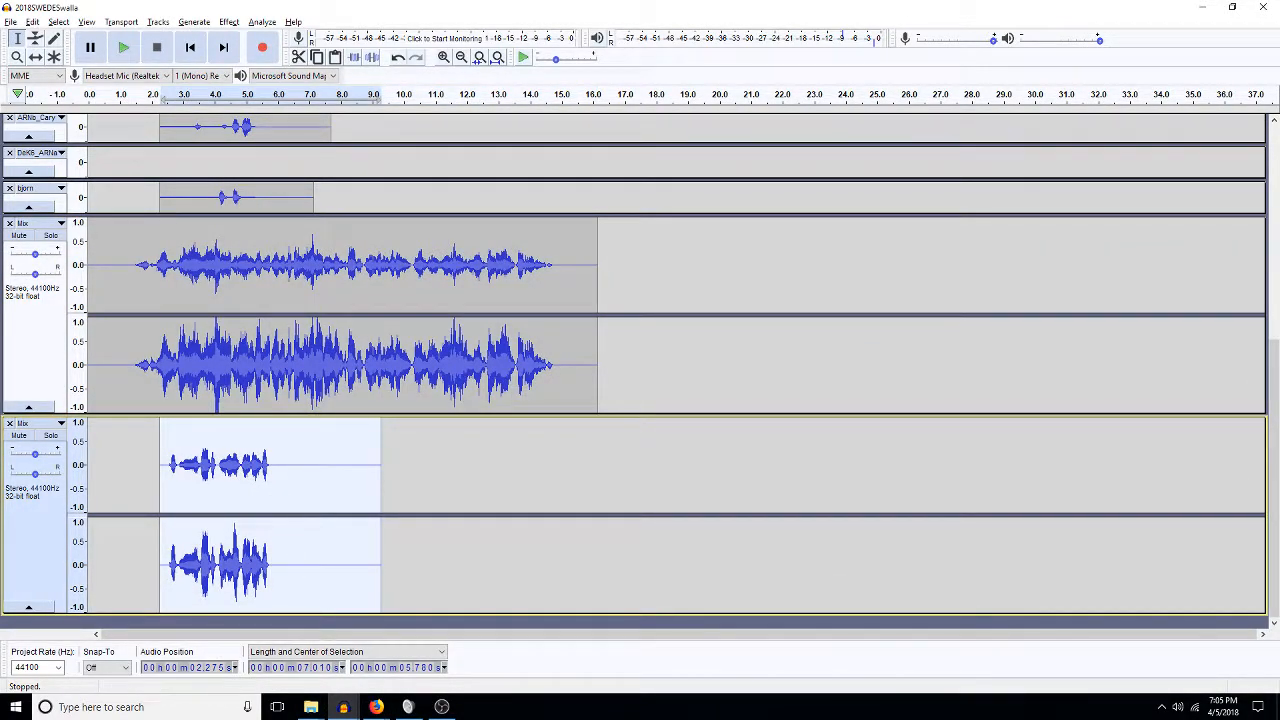
Return to 10solomonwalla, zoom out to 1:00–5:15 and play from about 2:08.
left_click(347, 709)
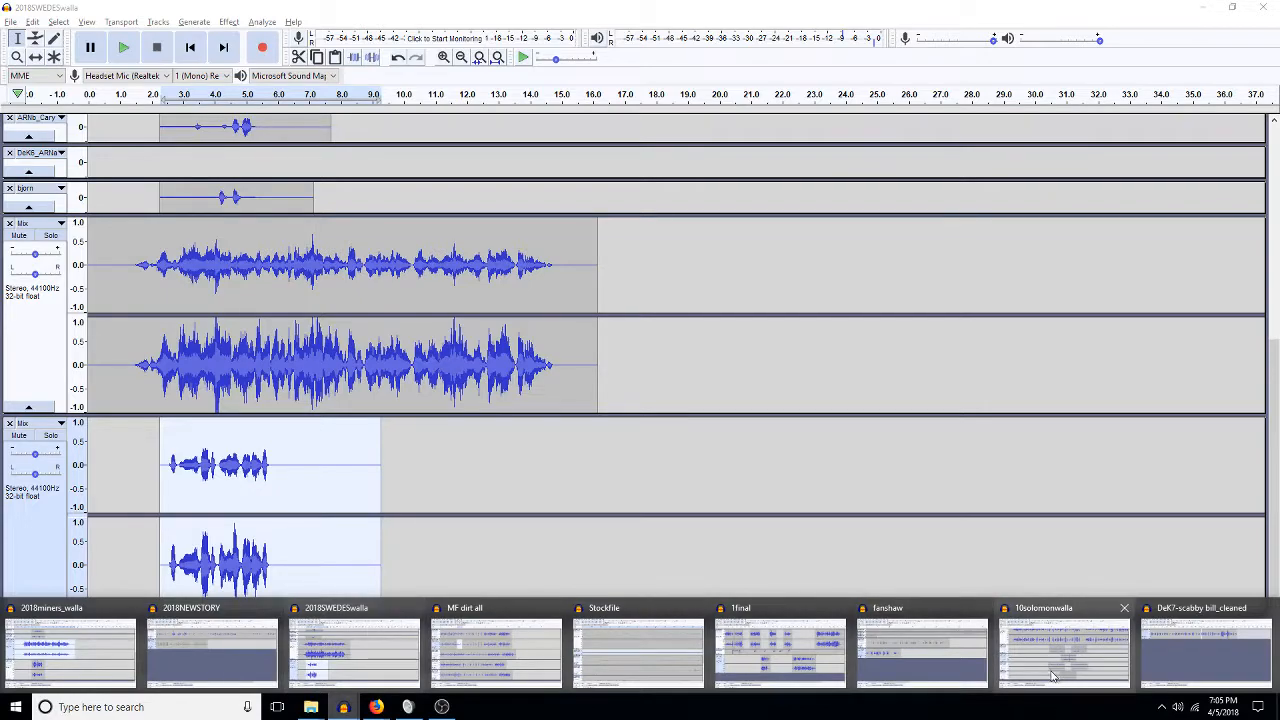
left_click(1053, 676)
left_click(1089, 634)
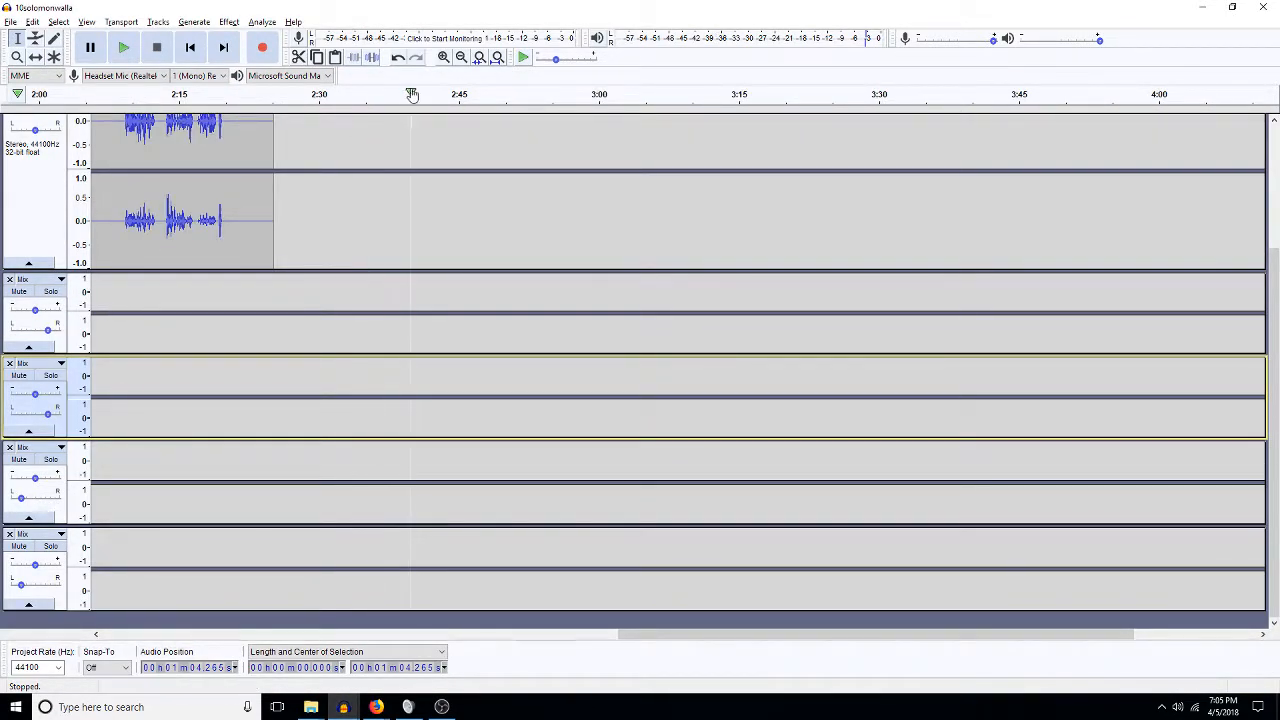
left_click(461, 58)
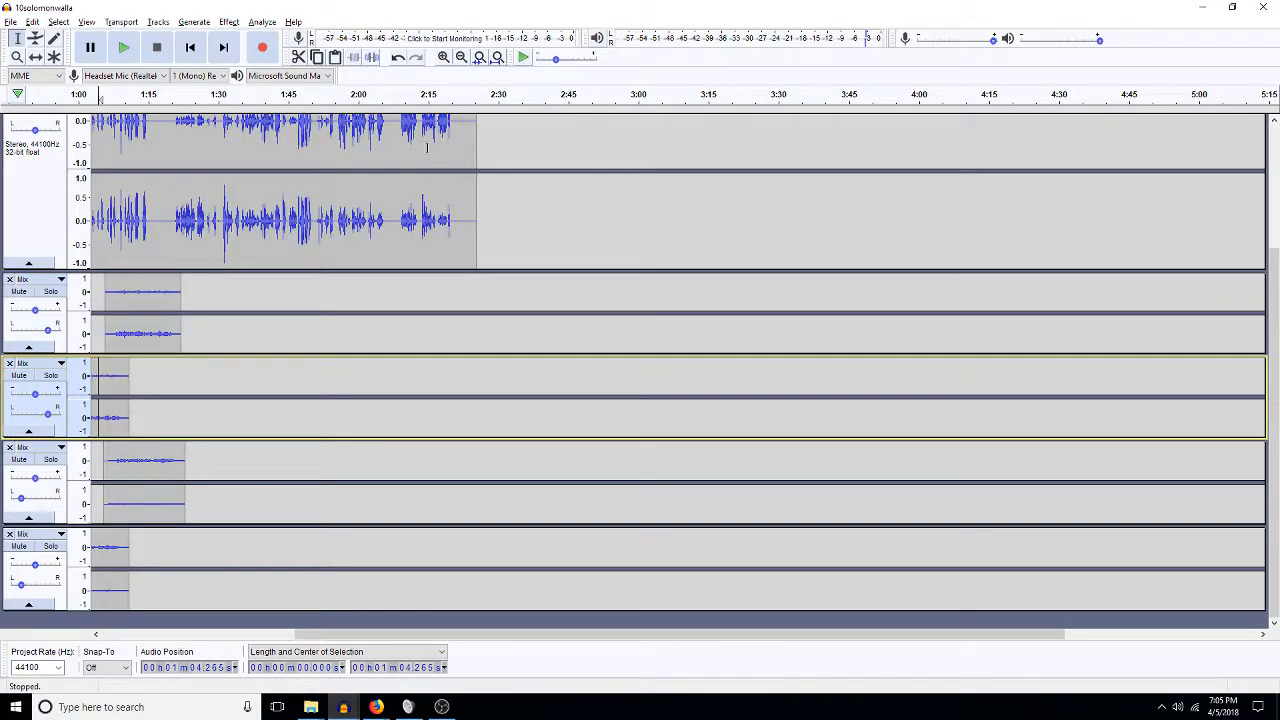
left_click(397, 290)
key("space")
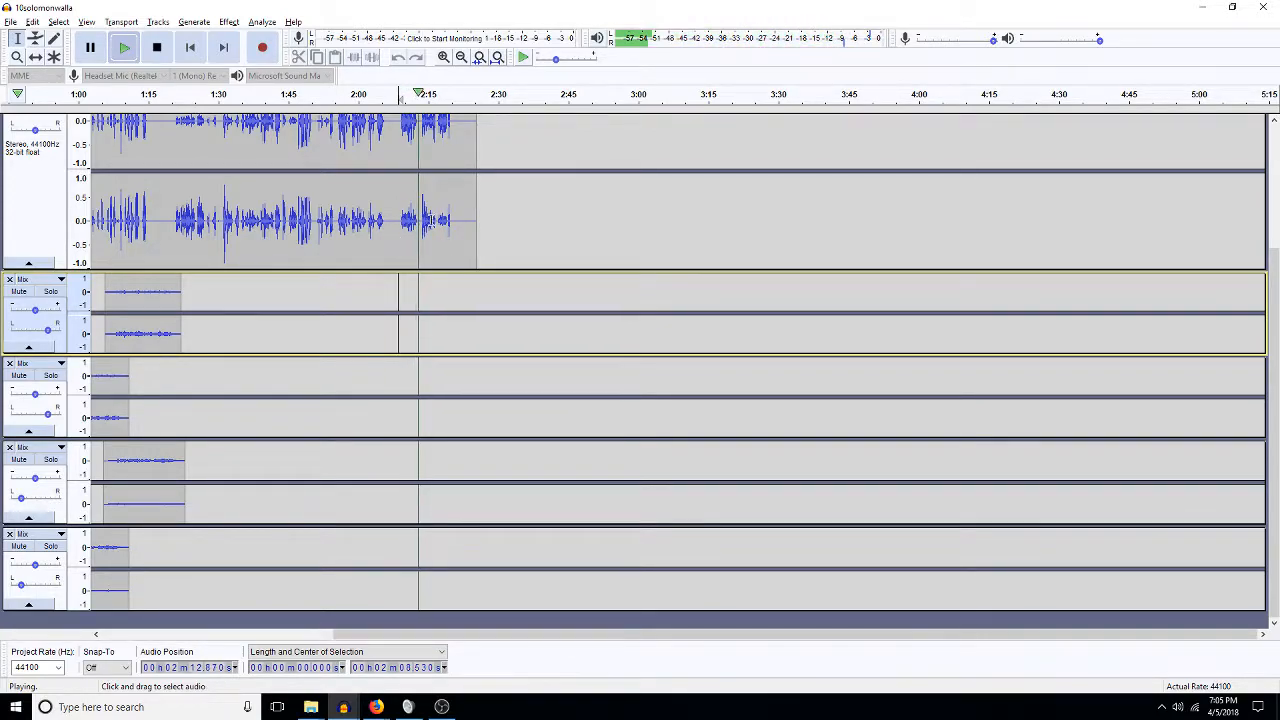
key("space")
Paste the copied walla clip at 2:19.5 on track 2.
left_click(444, 298)
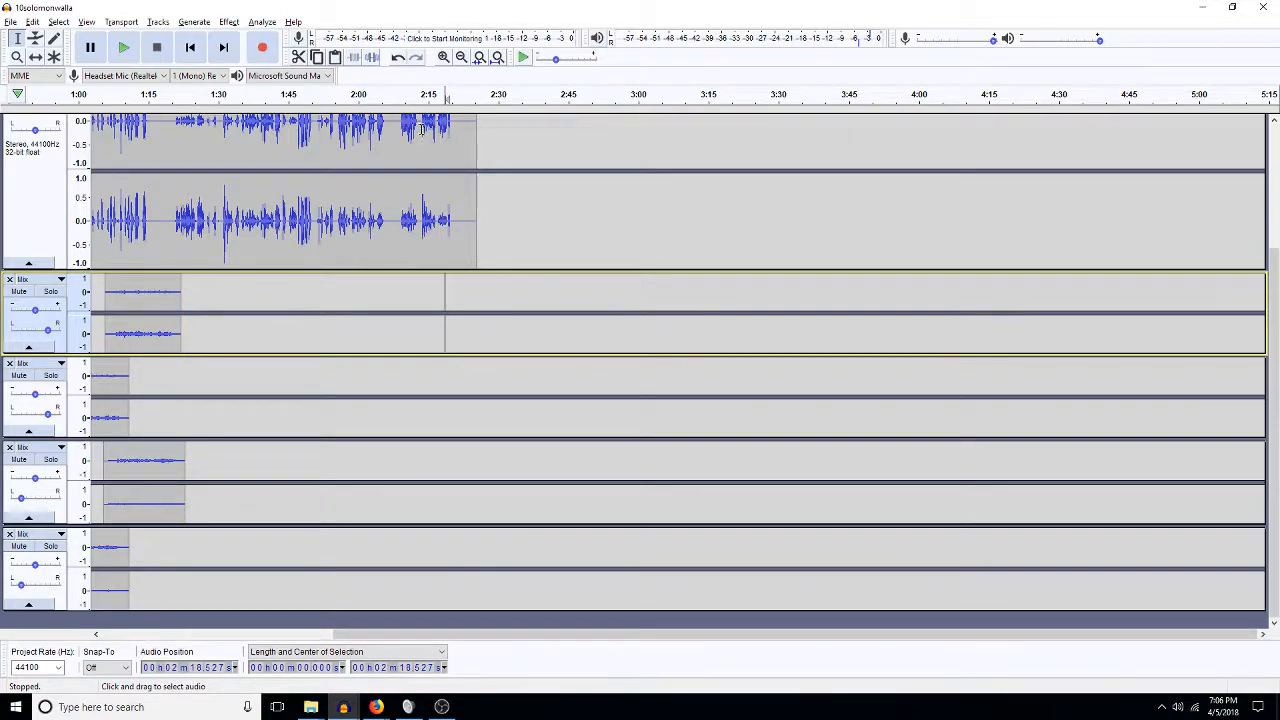
left_click(455, 334)
left_click(449, 338)
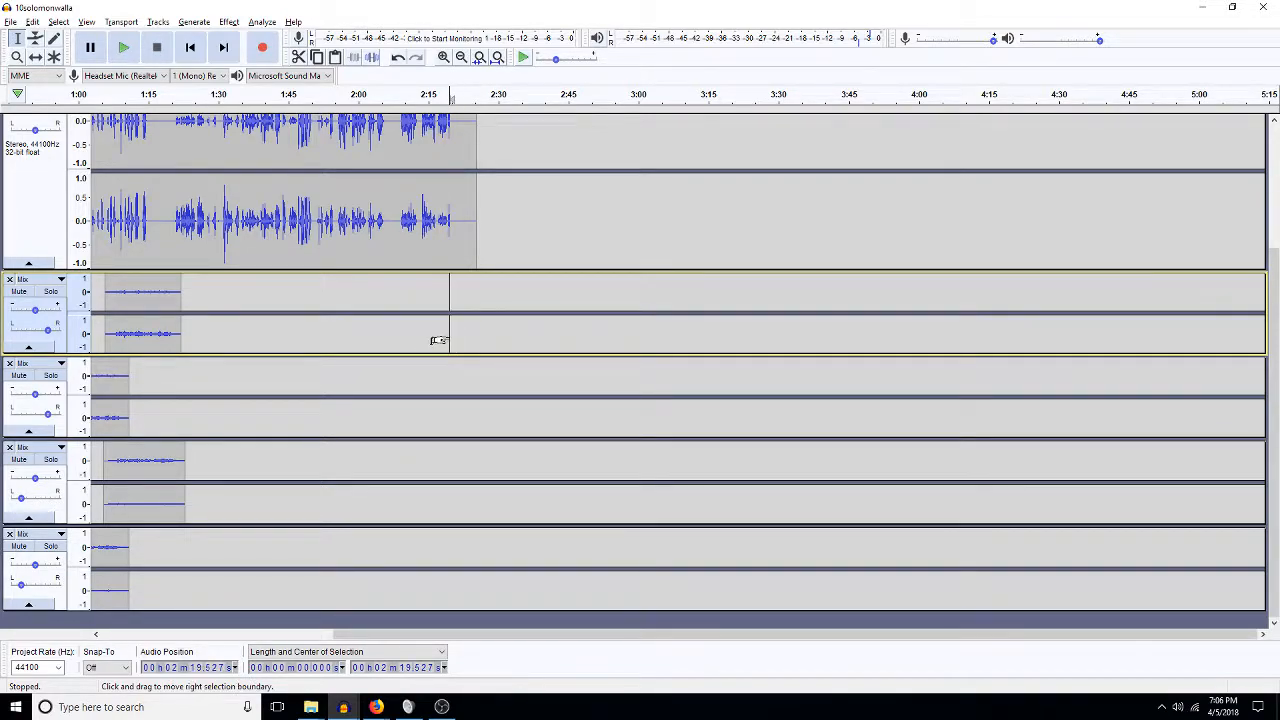
key("ctrl+v")
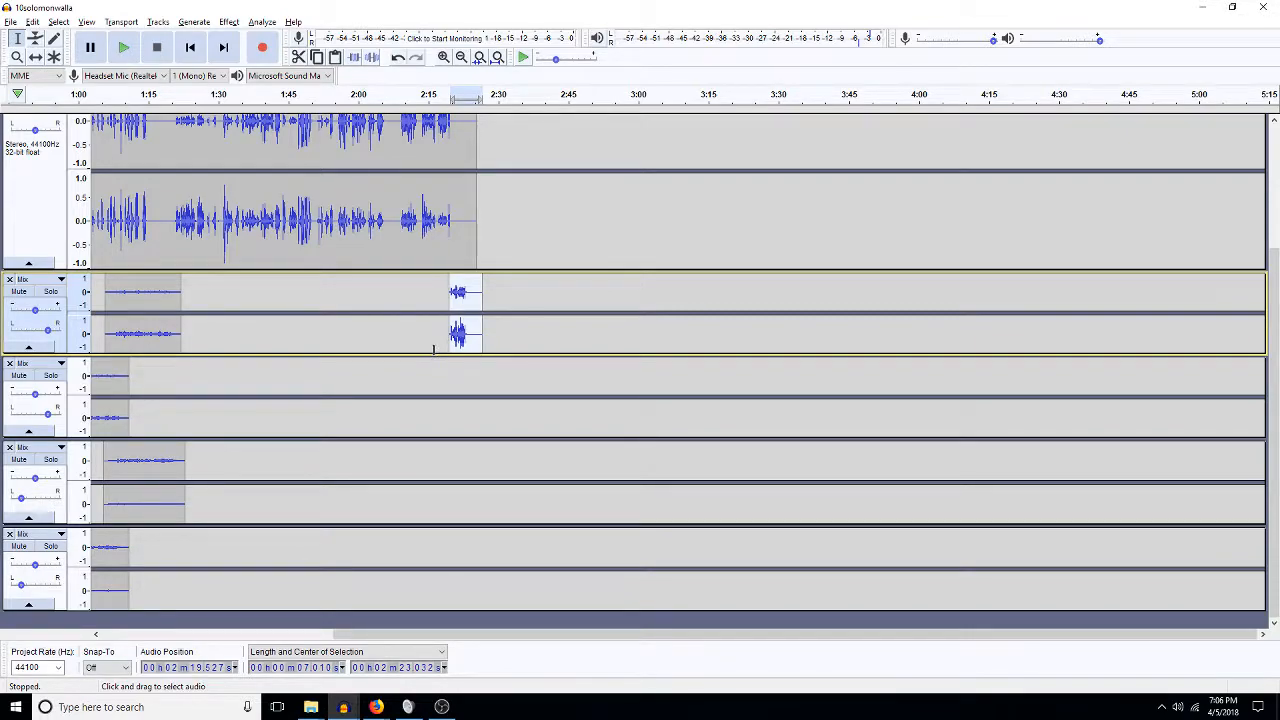
left_click(343, 707)
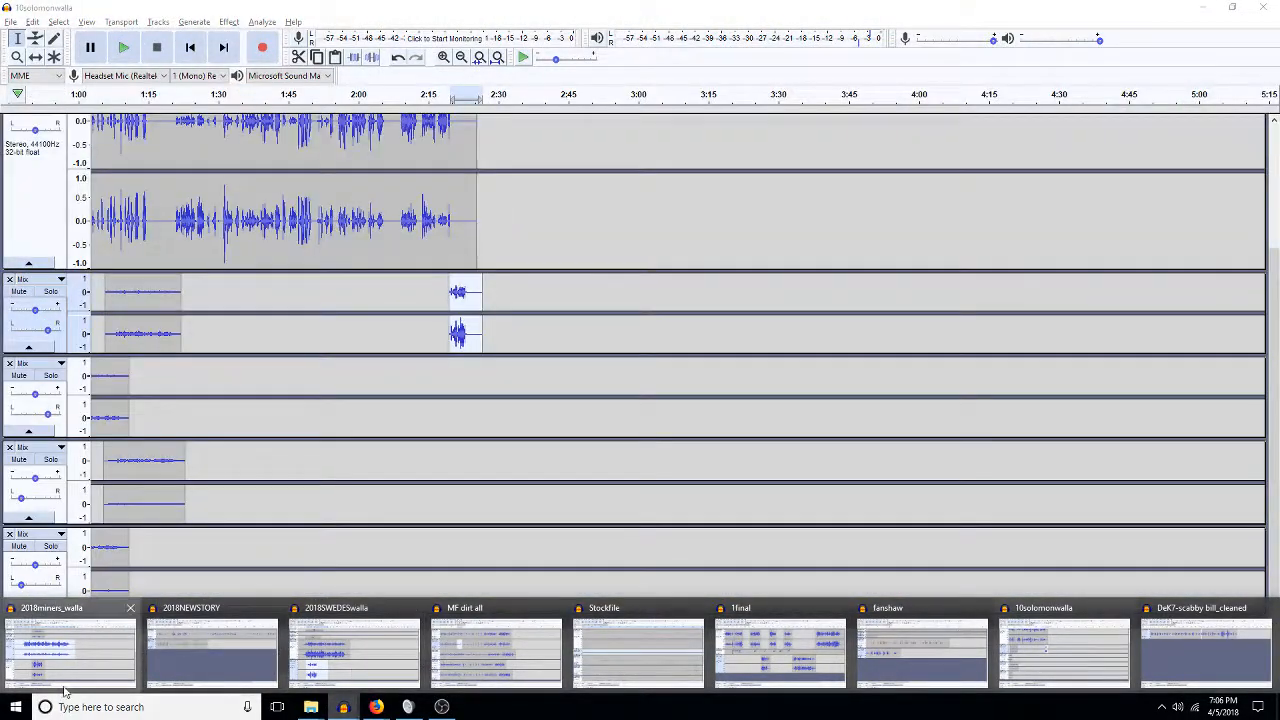
Visit 2018miners_walla, then paste its clip at 2:19.527 on track 4 of 10solomonwalla.
left_click(70, 650)
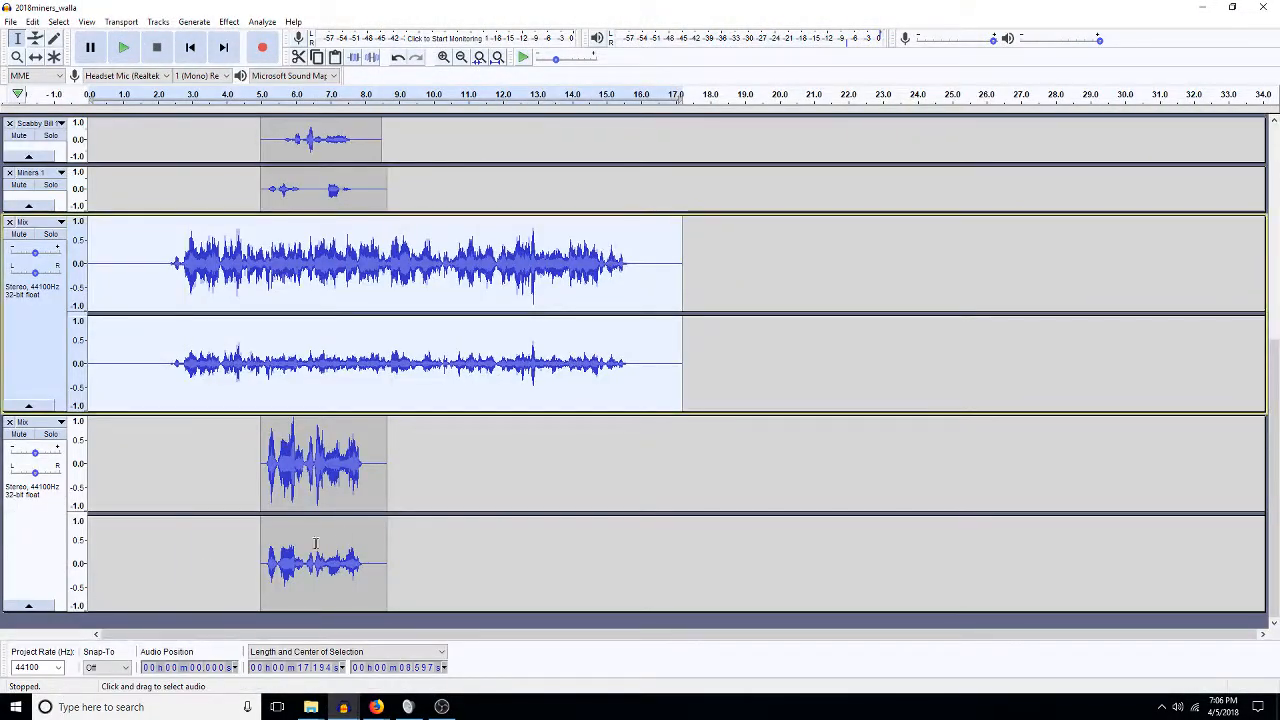
left_click(343, 707)
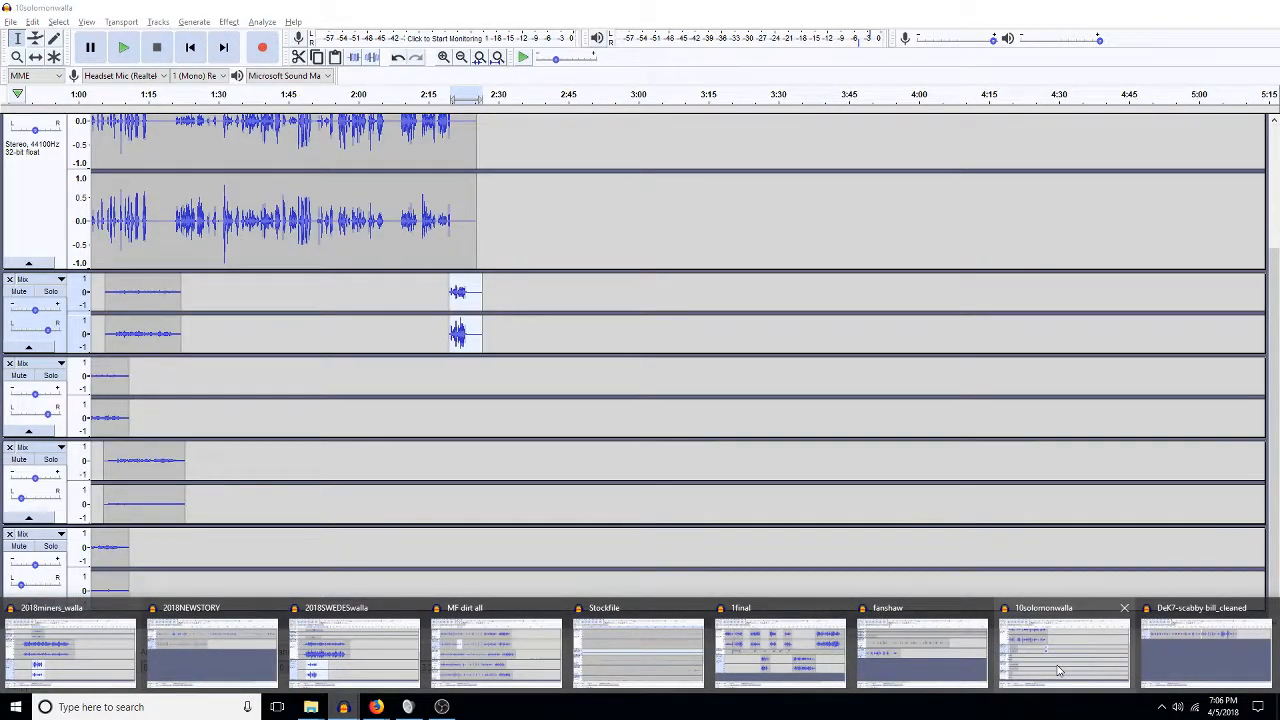
left_click(1060, 670)
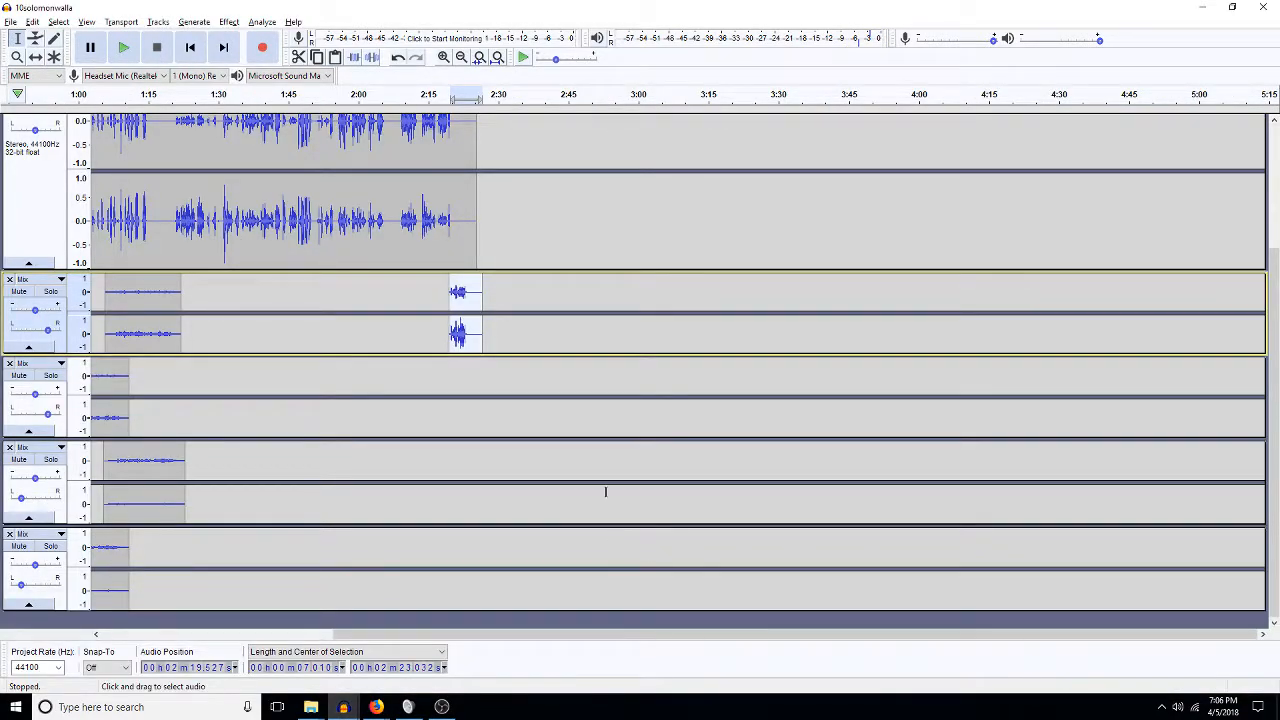
left_click(449, 460)
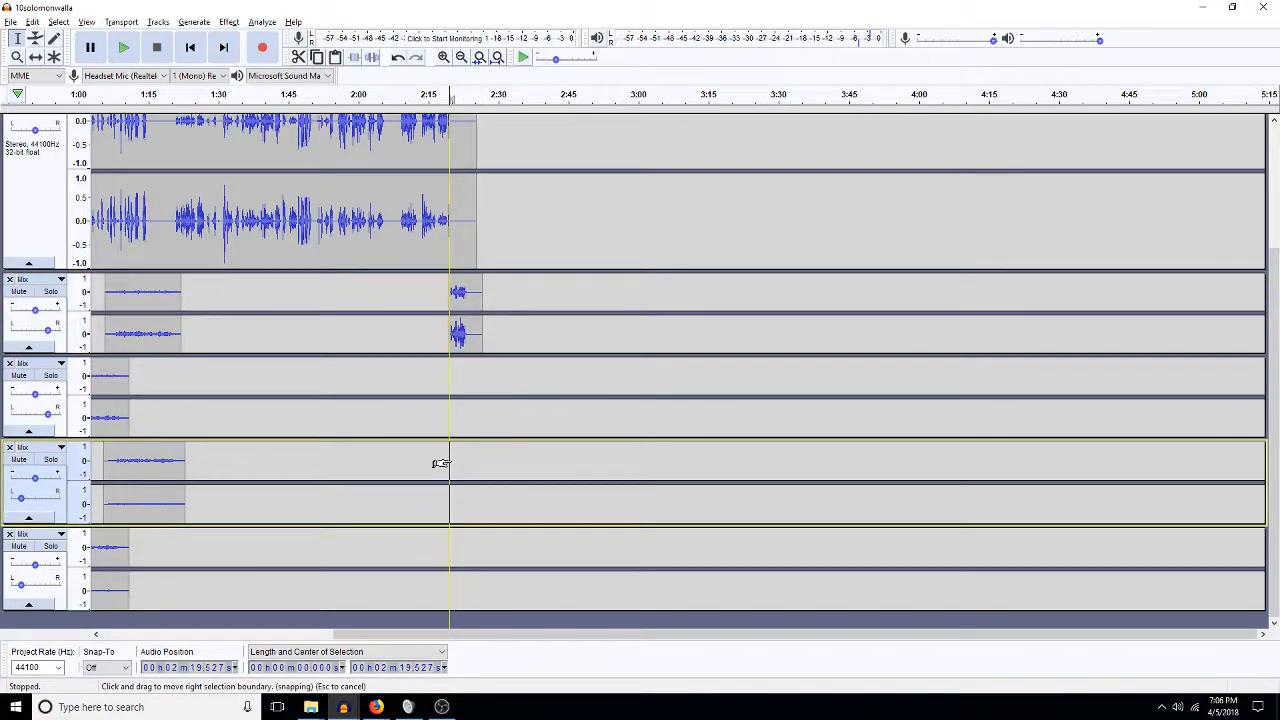
key("ctrl+v")
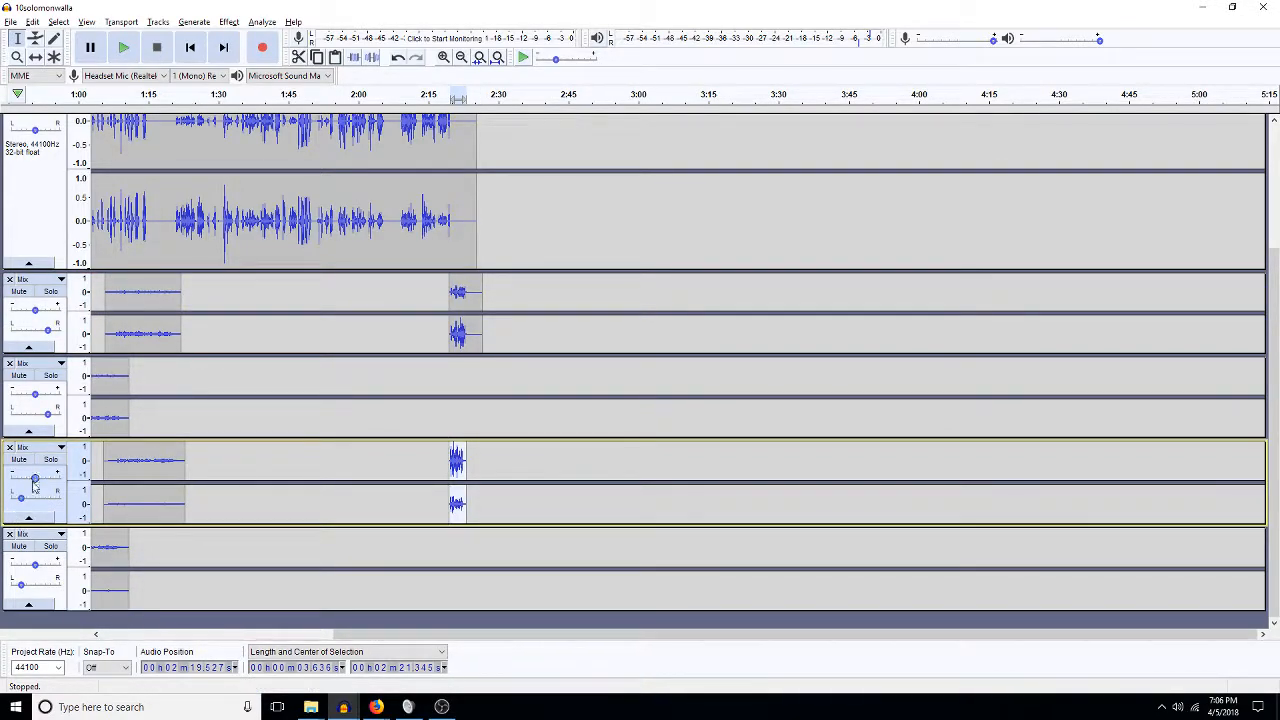
left_click(443, 333)
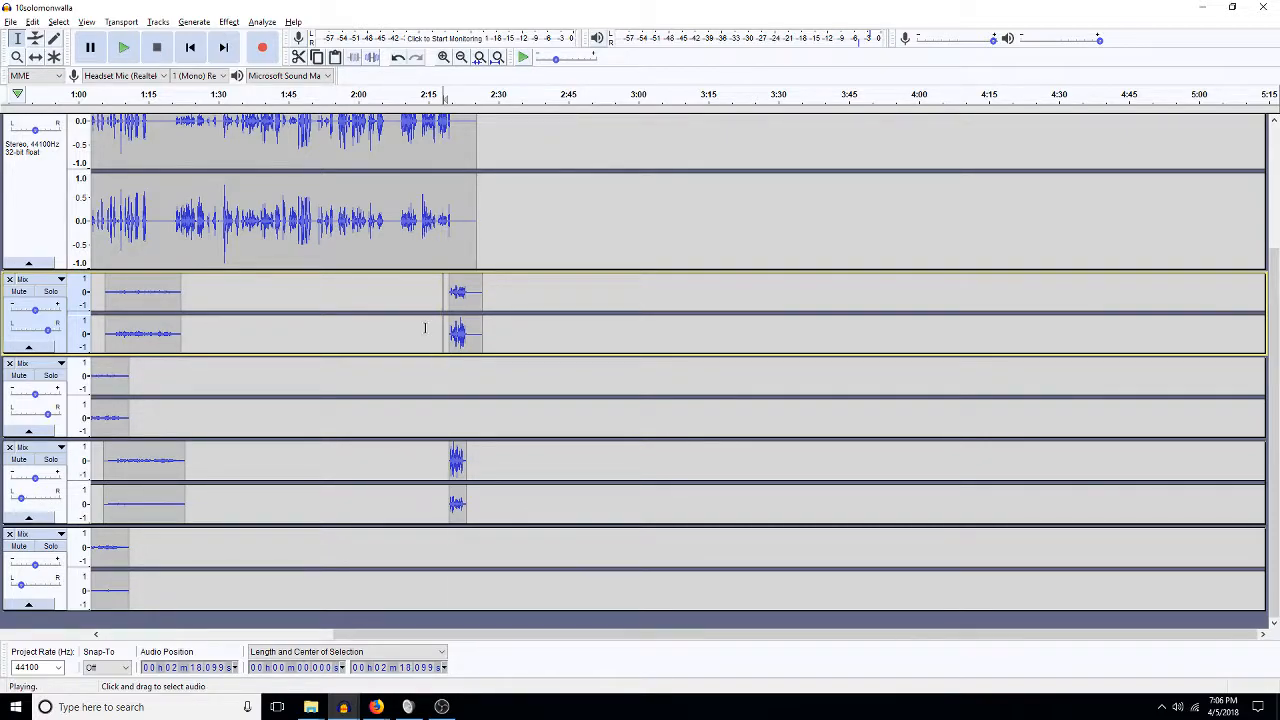
key("space")
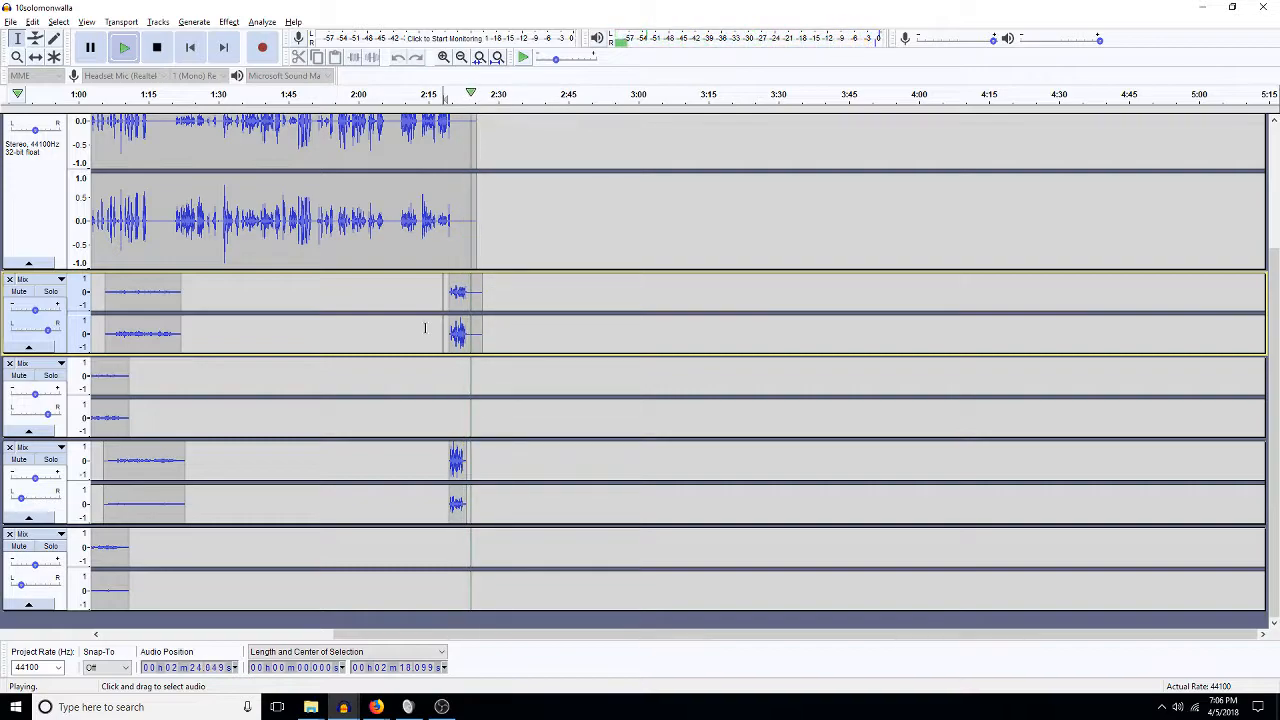
key("space")
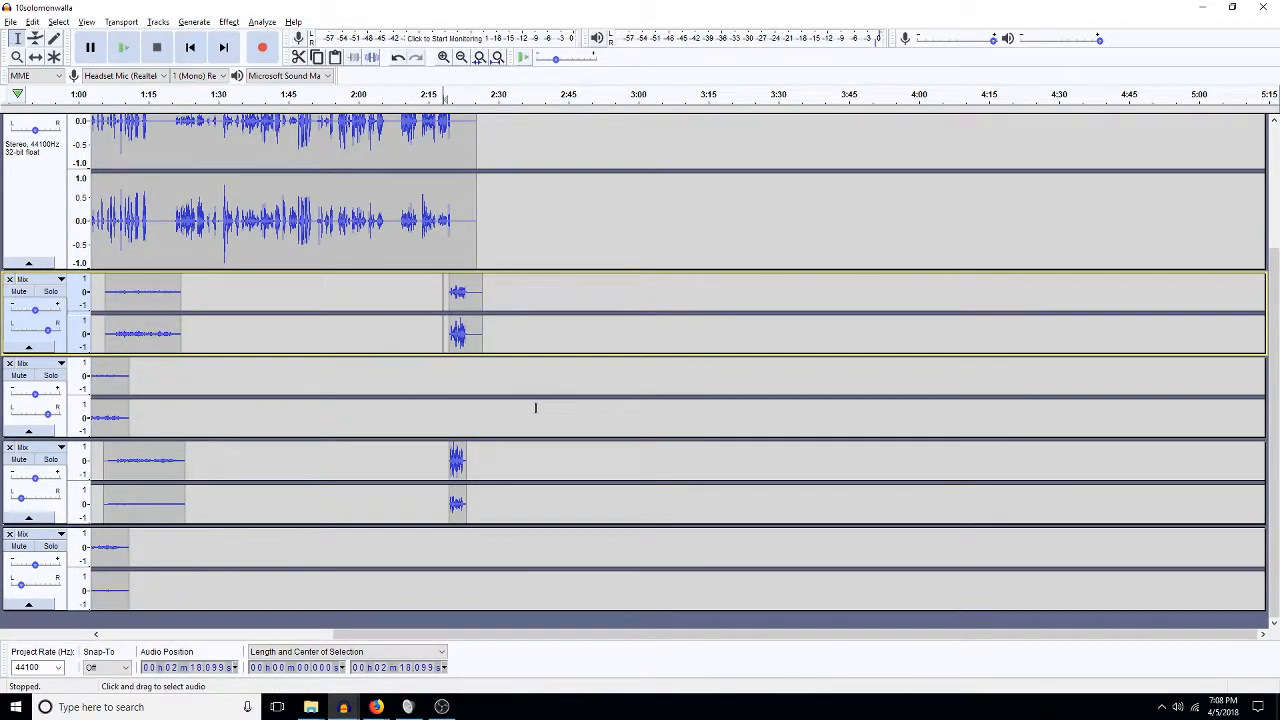
Amplify the track 4 clip by -3 dB, repeat on the track 2 clip, then deselect.
left_click_drag(449, 462, 466, 462)
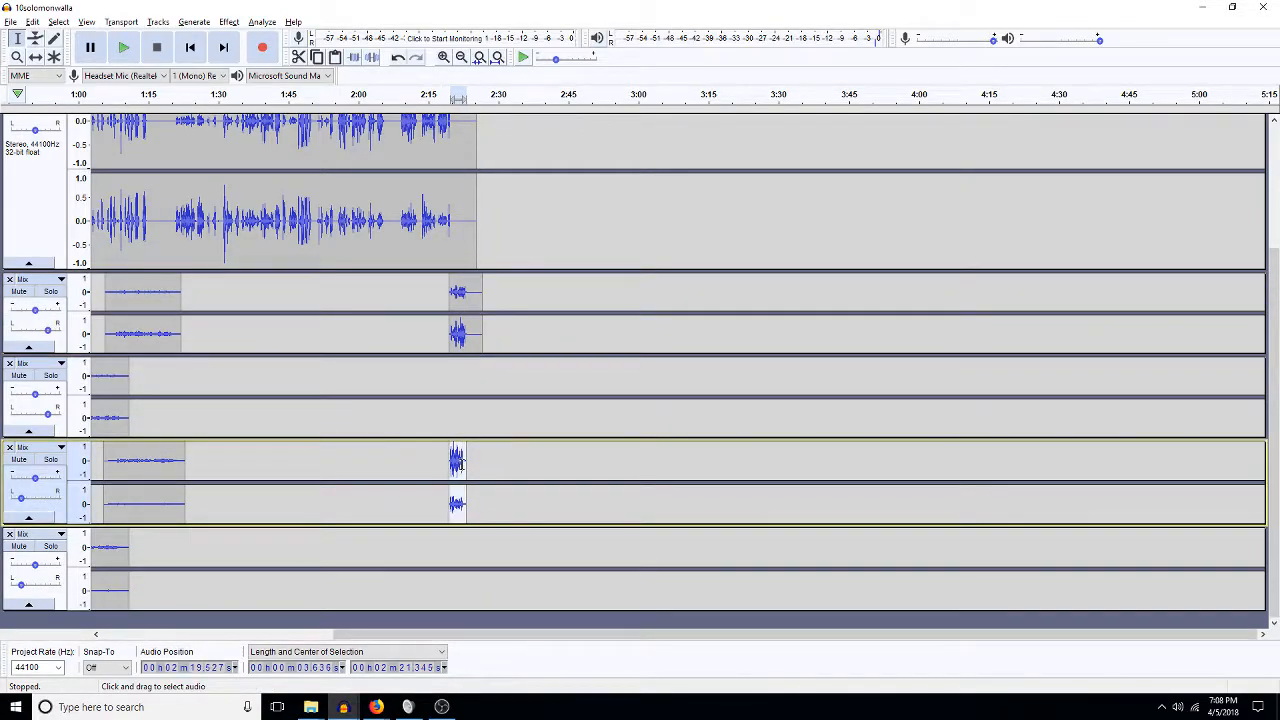
key("a")
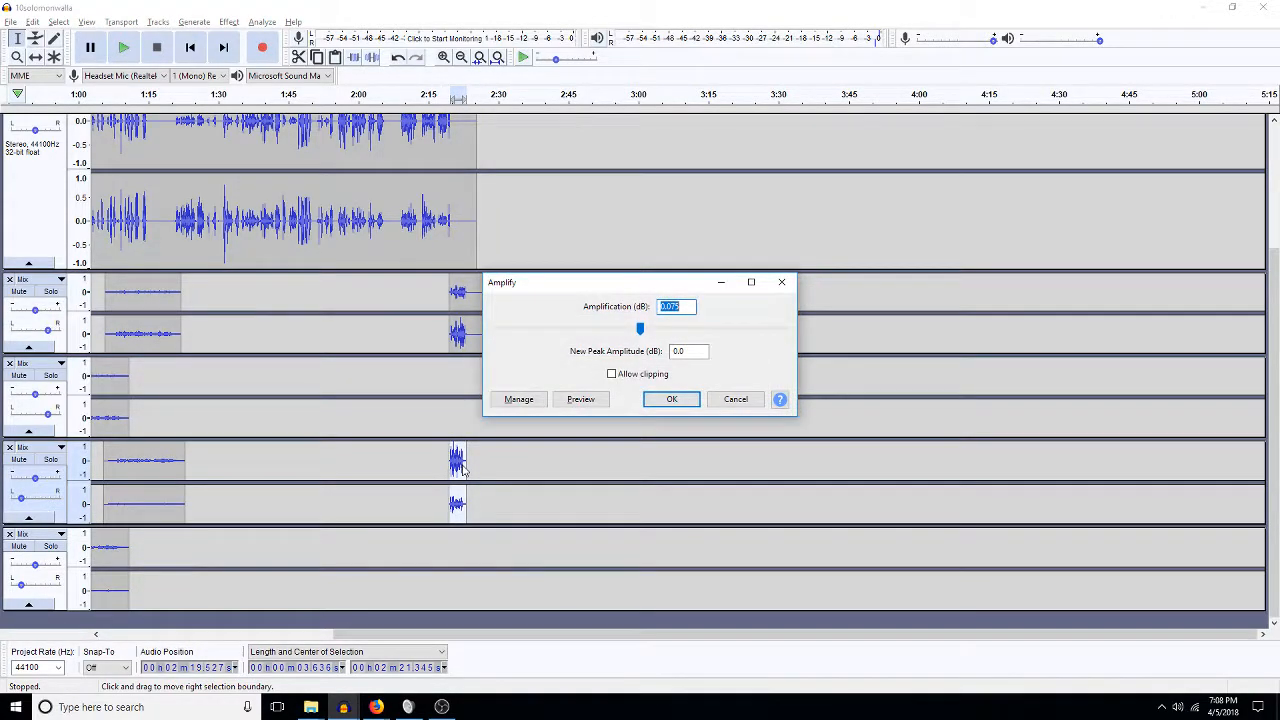
type("-3")
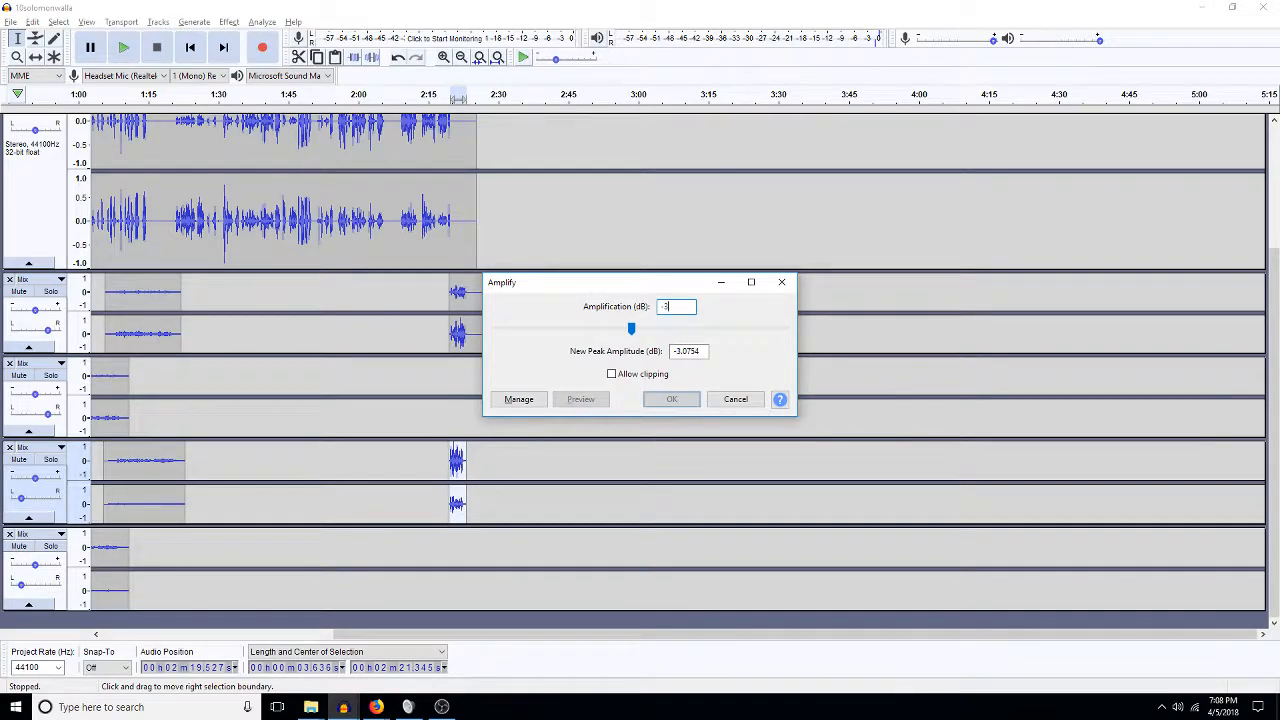
key("Return")
double_click(458, 330)
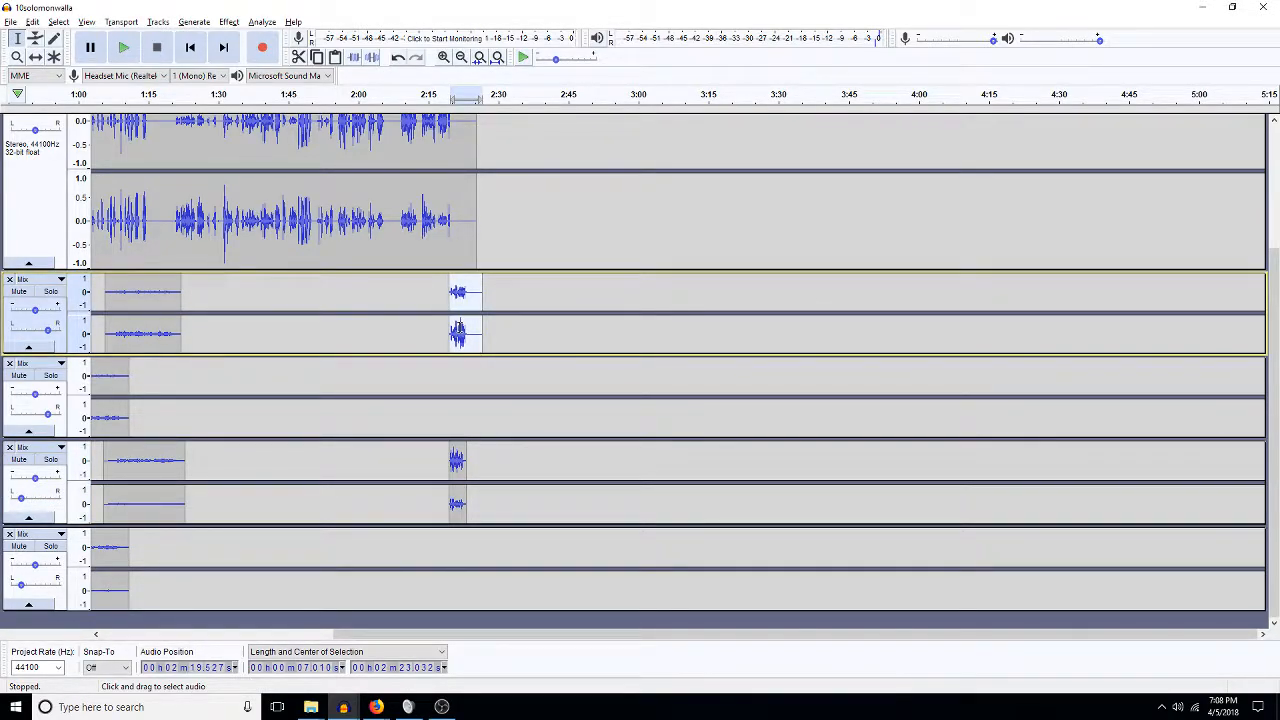
key("ctrl+r")
left_click(473, 338)
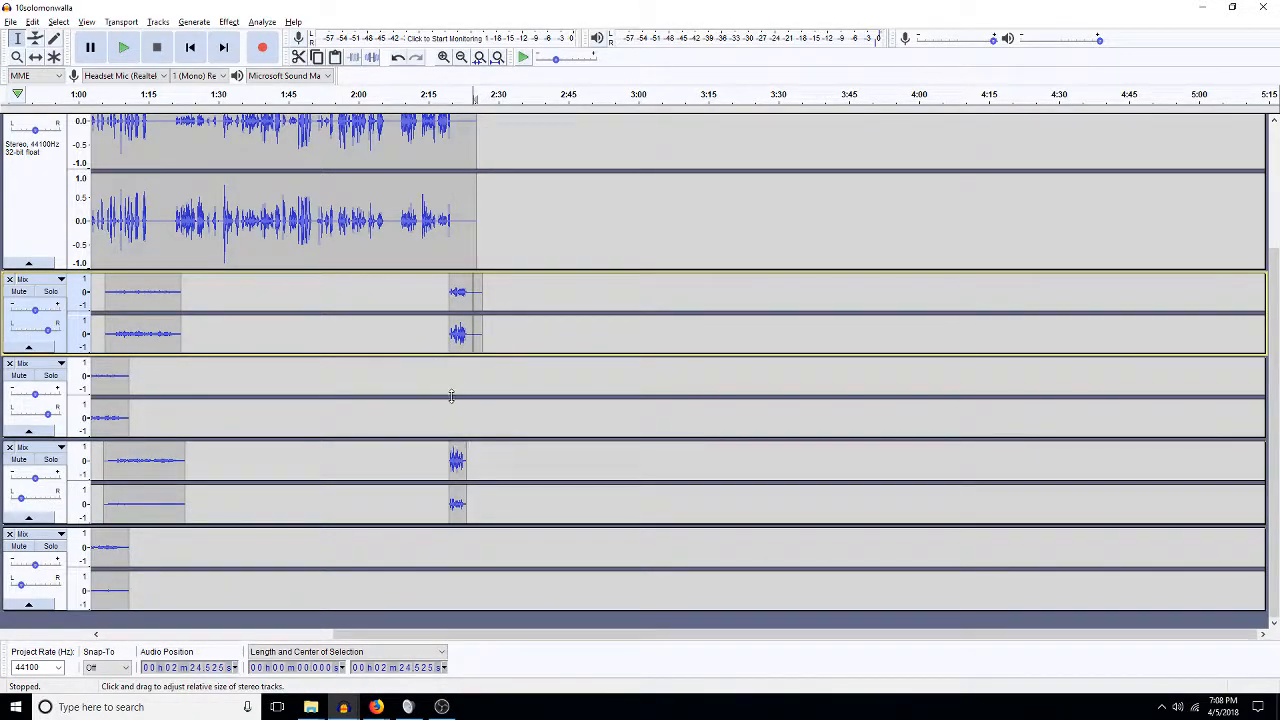